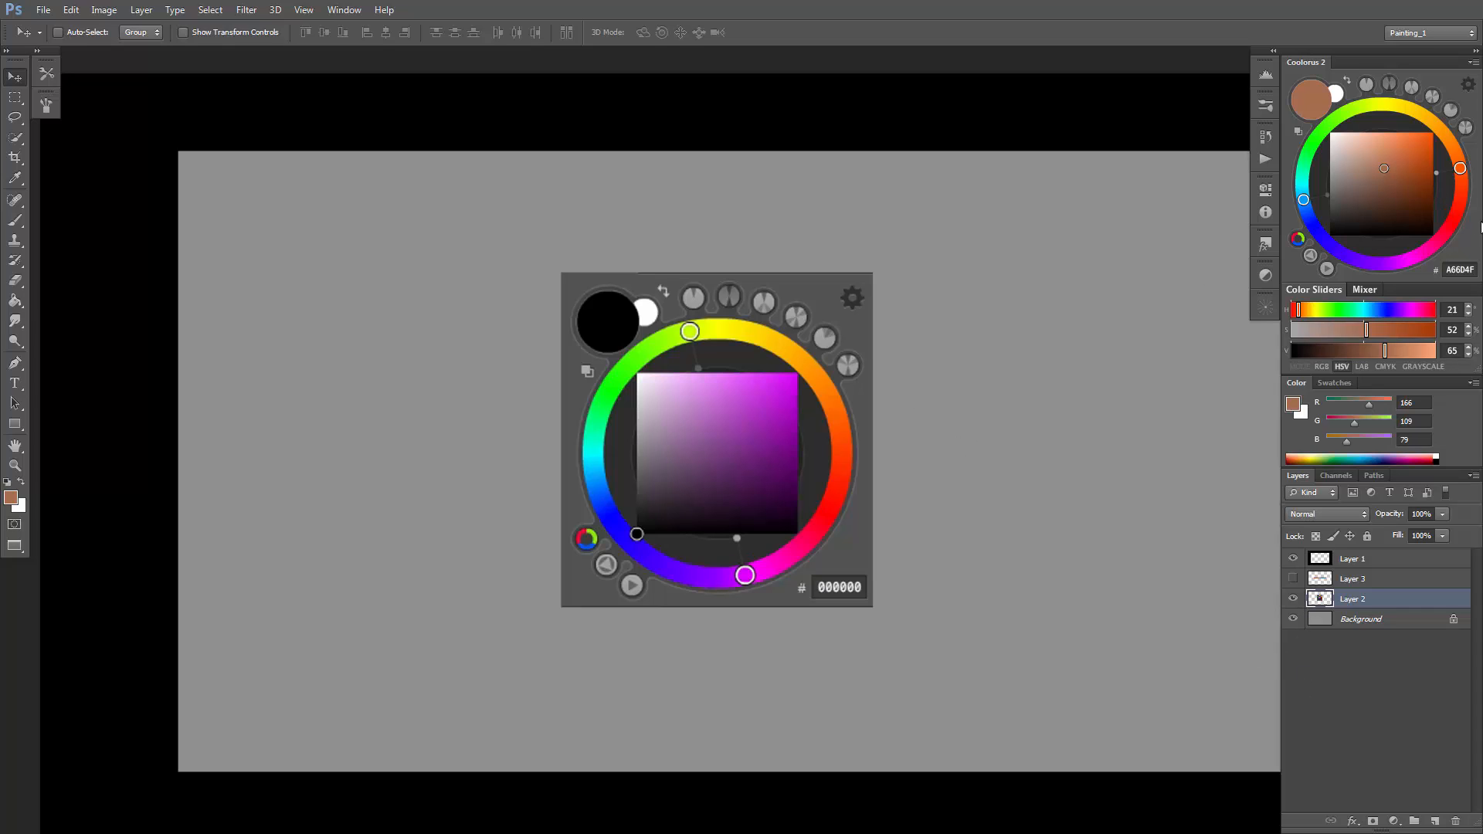
Set the foreground colour to a fully saturated red (FF1600) and activate the Brush tool.
click(1457, 211)
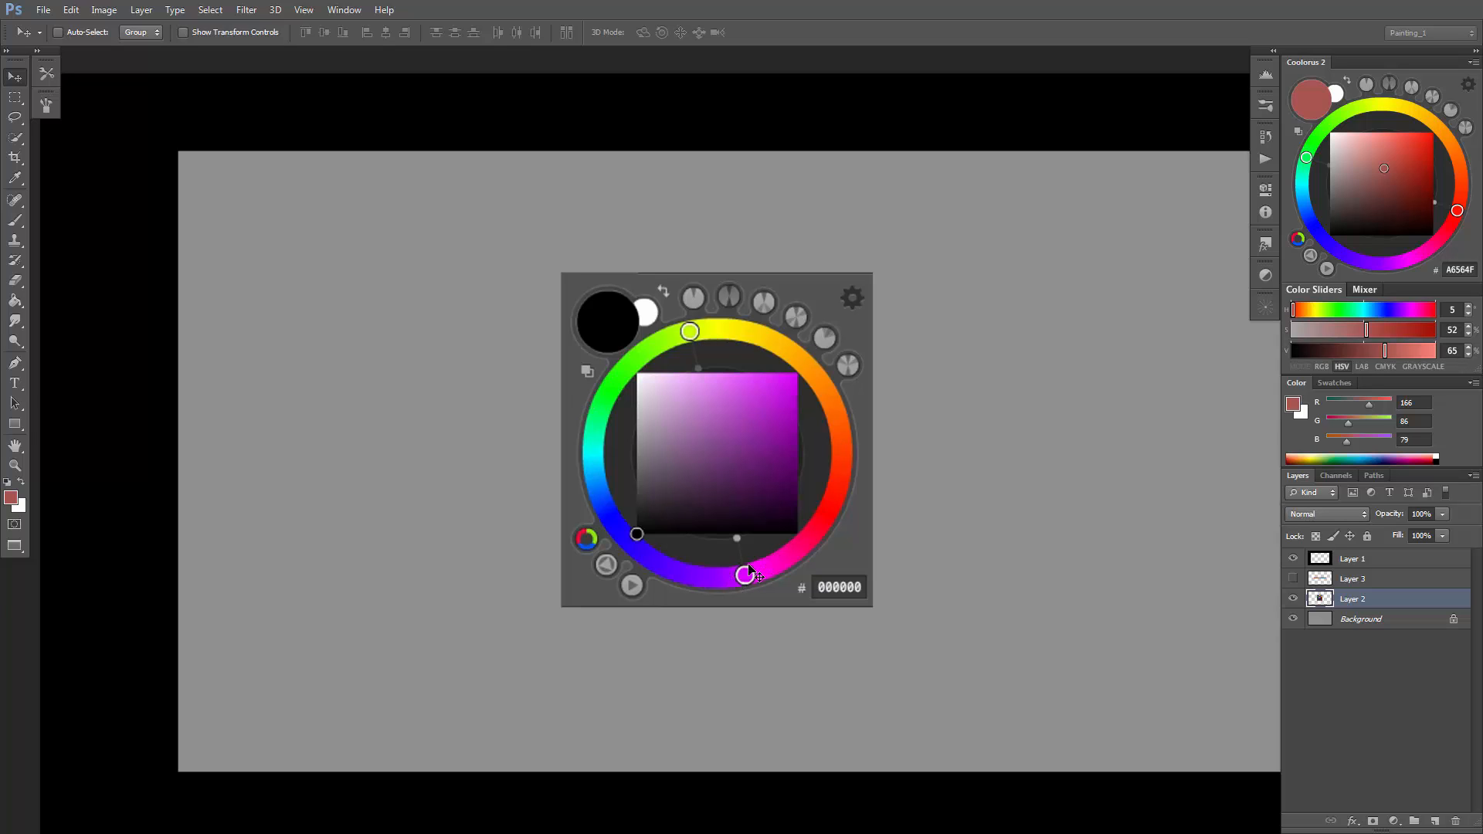
drag(1405, 178, 1435, 134)
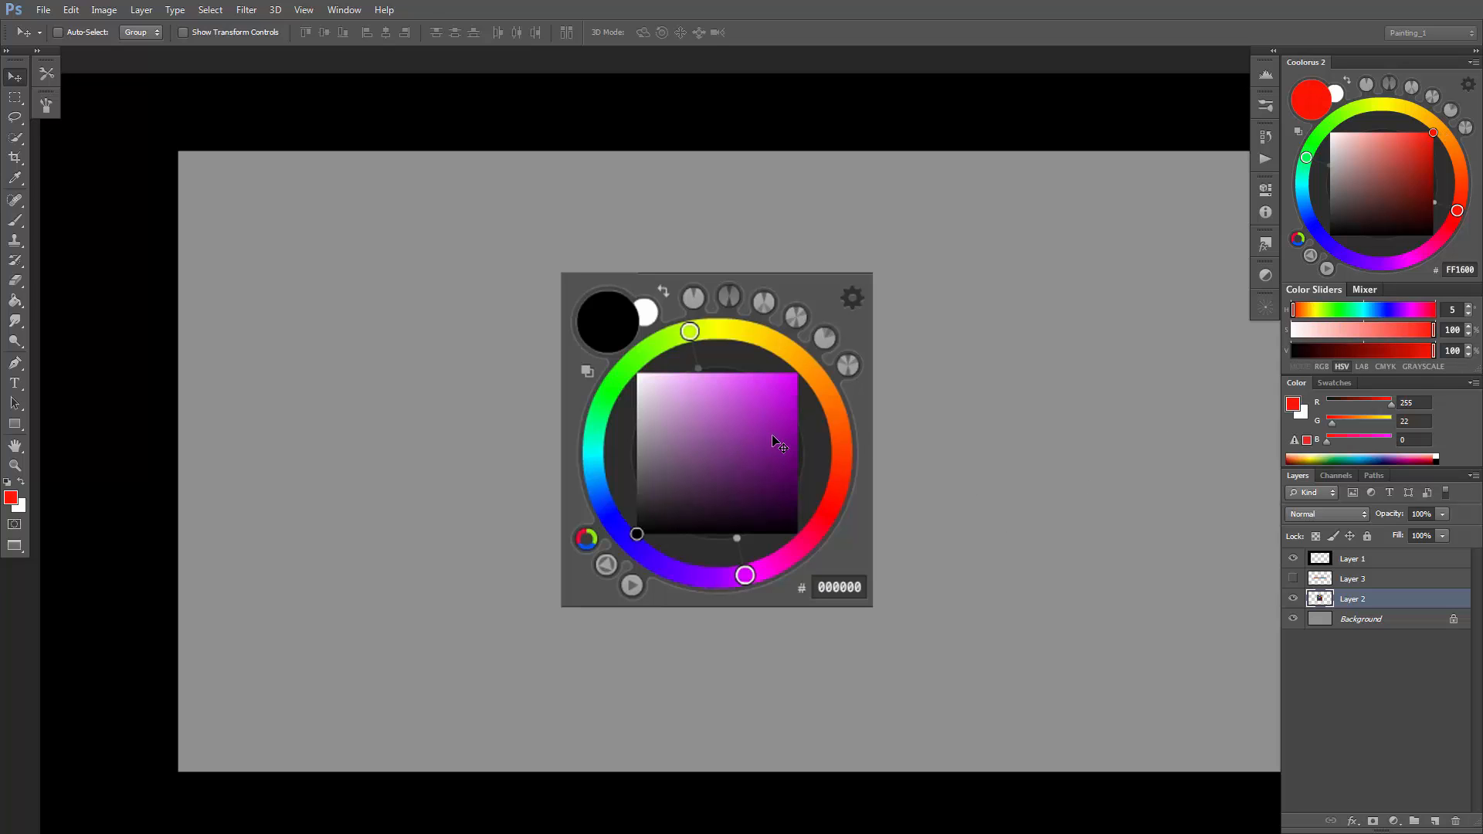
key(b)
right_click(1097, 622)
click(1072, 633)
click(1044, 35)
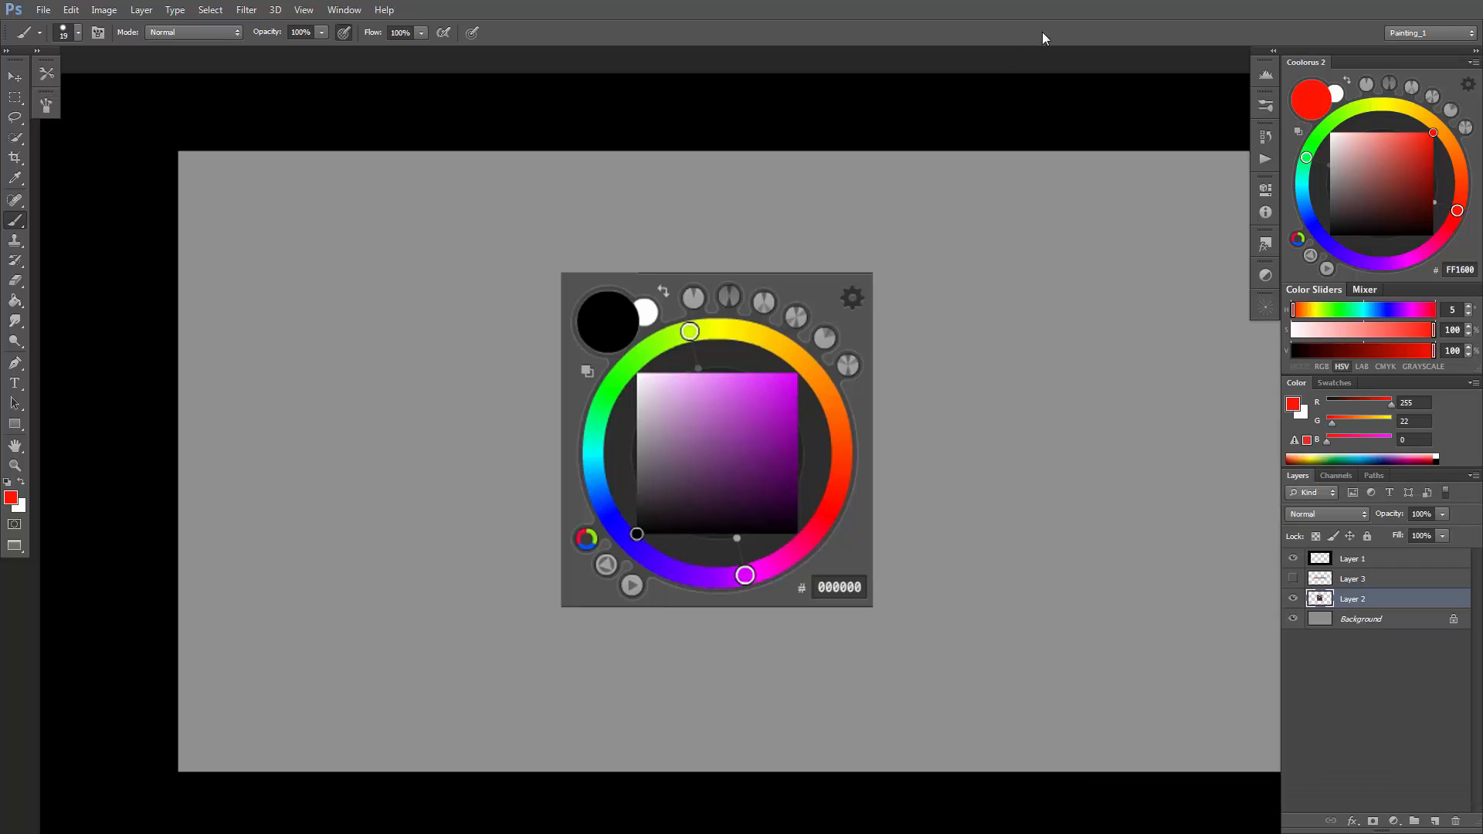
Add a new layer above Layer 2 and draw a straight red line across the wheel between the yellow-green and magenta hue markers.
click(1432, 818)
key(bracketleft)
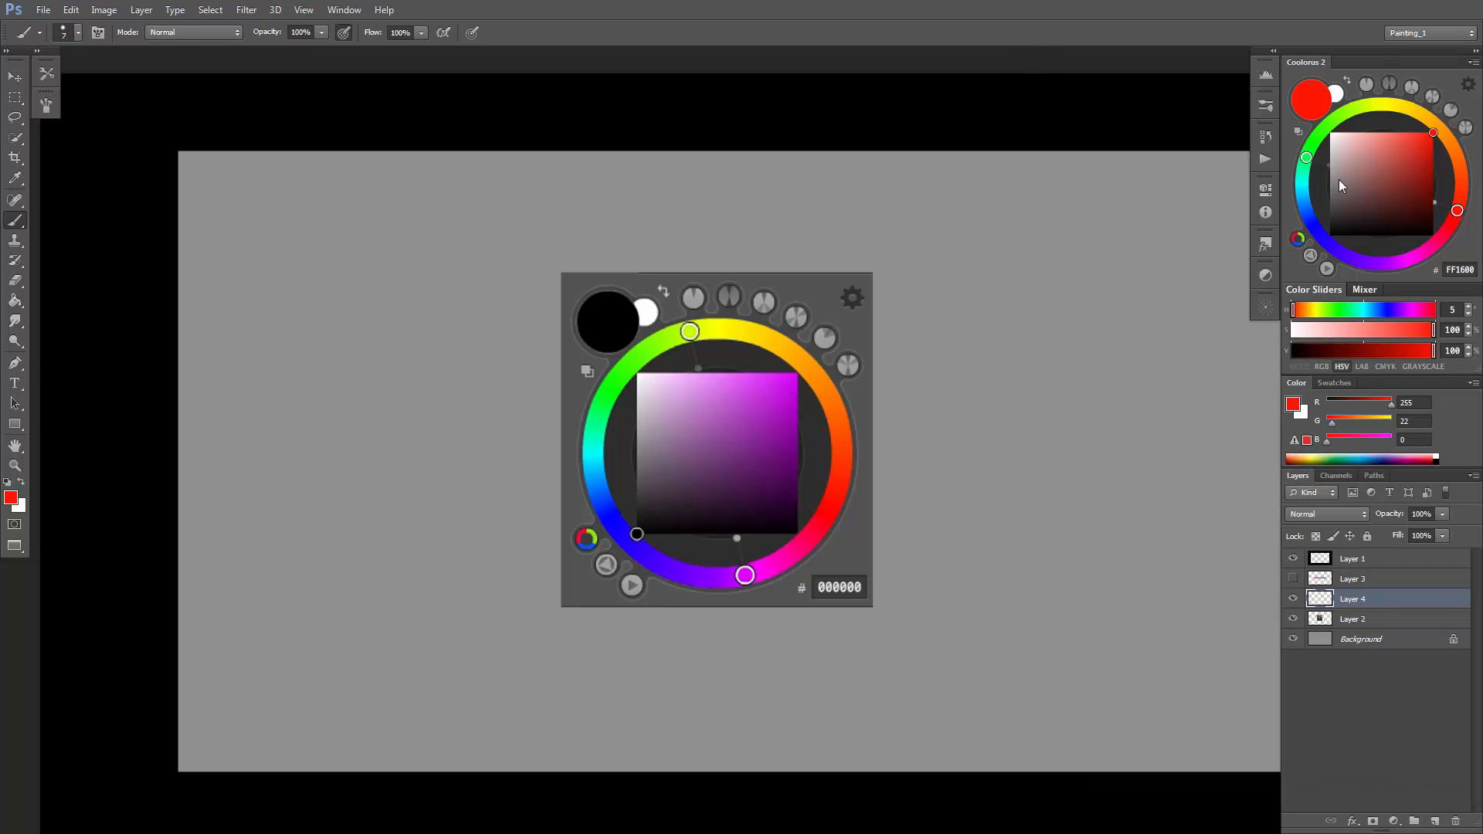
click(747, 557)
shift+click(694, 368)
ctrl+click(751, 441)
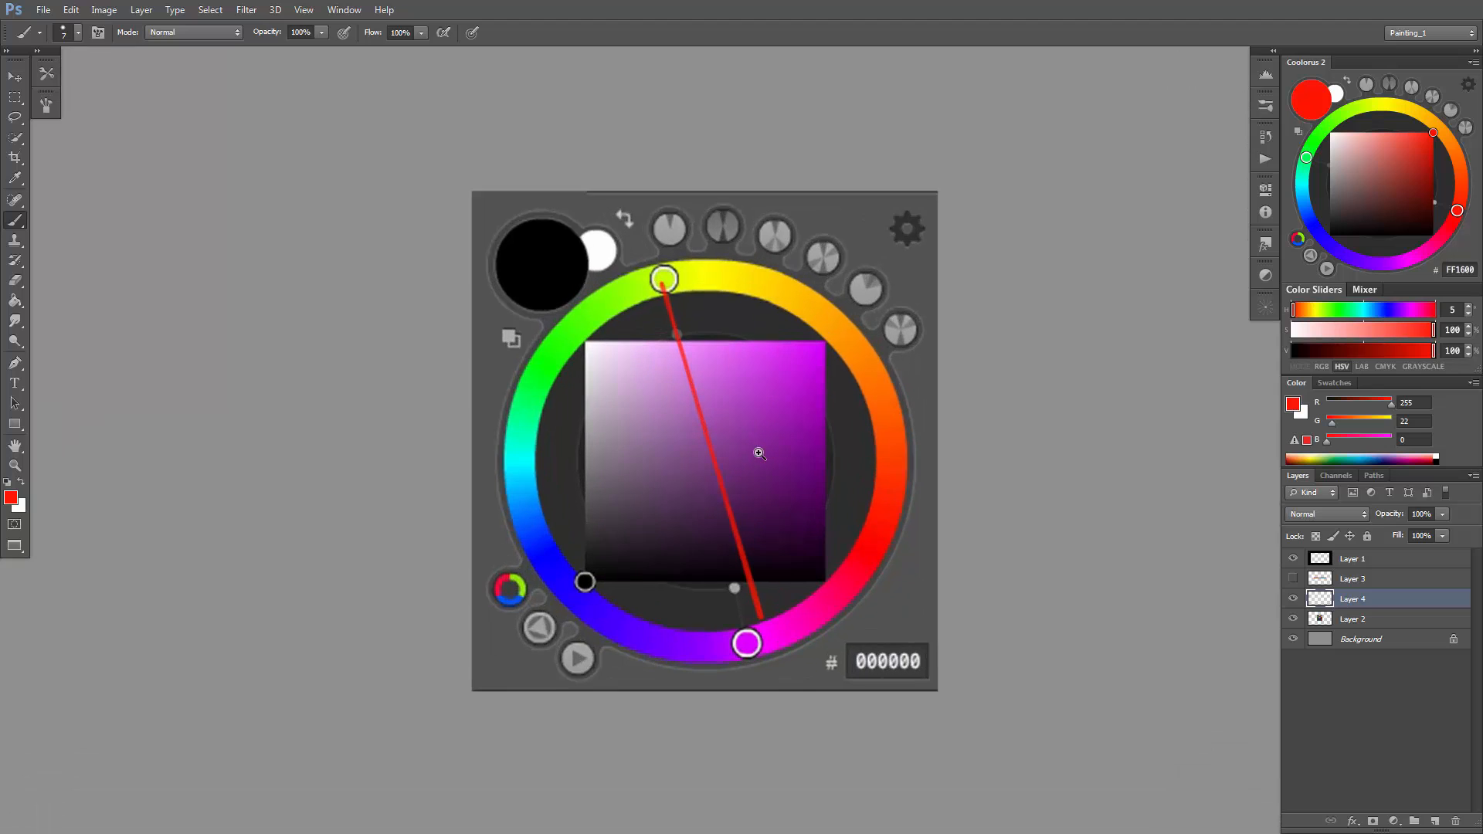
key(ctrl+z)
shift+click(747, 636)
Handwrite "Cold" in red beside the blue side of the wheel and "Warm" beside the orange side.
mouse_move(682, 414)
mouse_down()
mouse_move(613, 437)
mouse_move(667, 441)
mouse_move(691, 402)
mouse_up()
key(bracketleft)
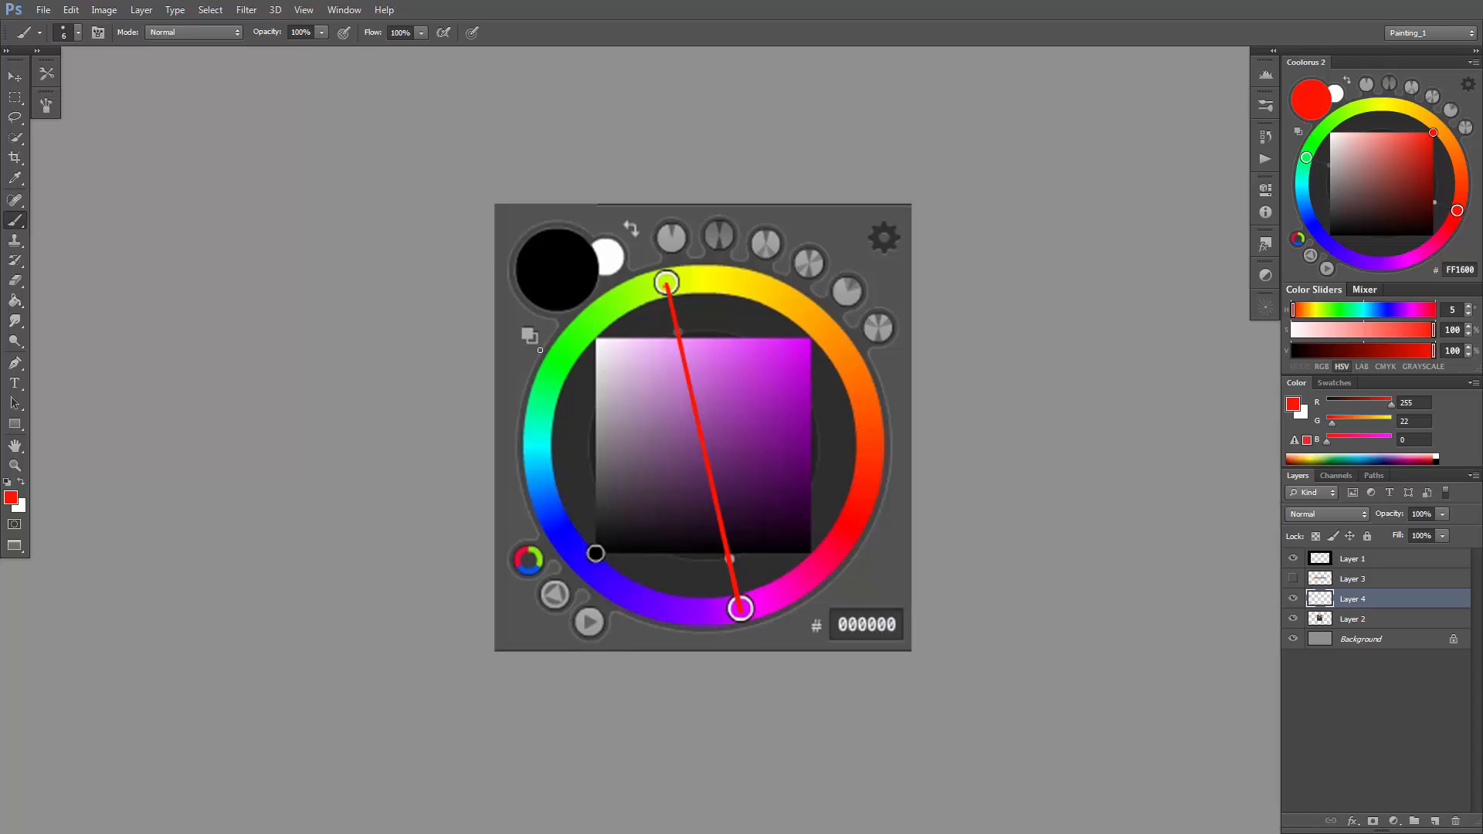
mouse_move(400, 536)
mouse_down()
mouse_move(429, 547)
mouse_move(456, 514)
mouse_move(494, 541)
mouse_up()
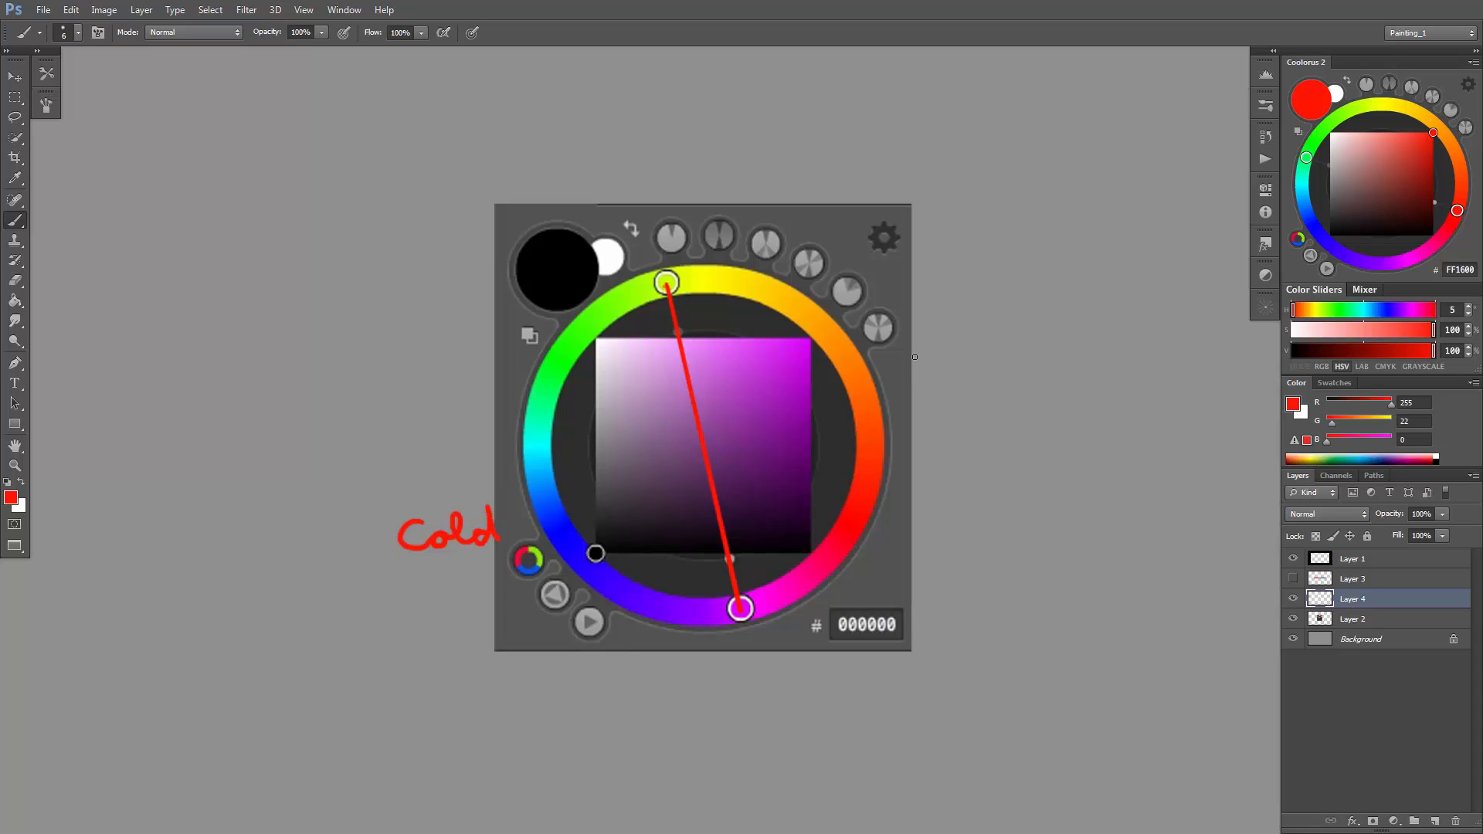
drag(916, 337, 1056, 361)
mouse_move(958, 378)
mouse_down()
mouse_move(891, 388)
mouse_move(951, 413)
mouse_move(934, 379)
mouse_up()
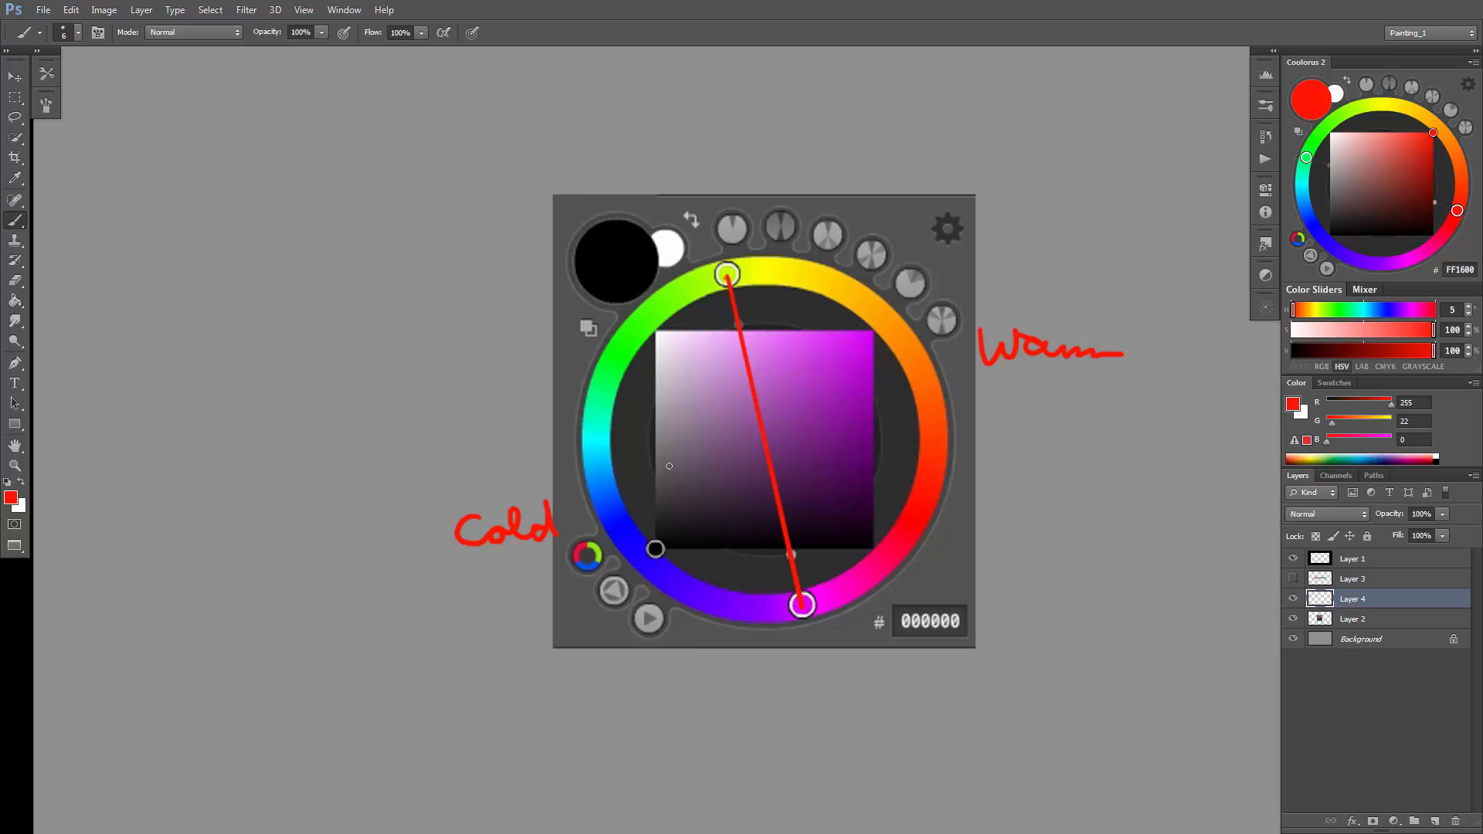
Mark the orange hue on the ring with a short red stroke across it.
drag(989, 381, 997, 379)
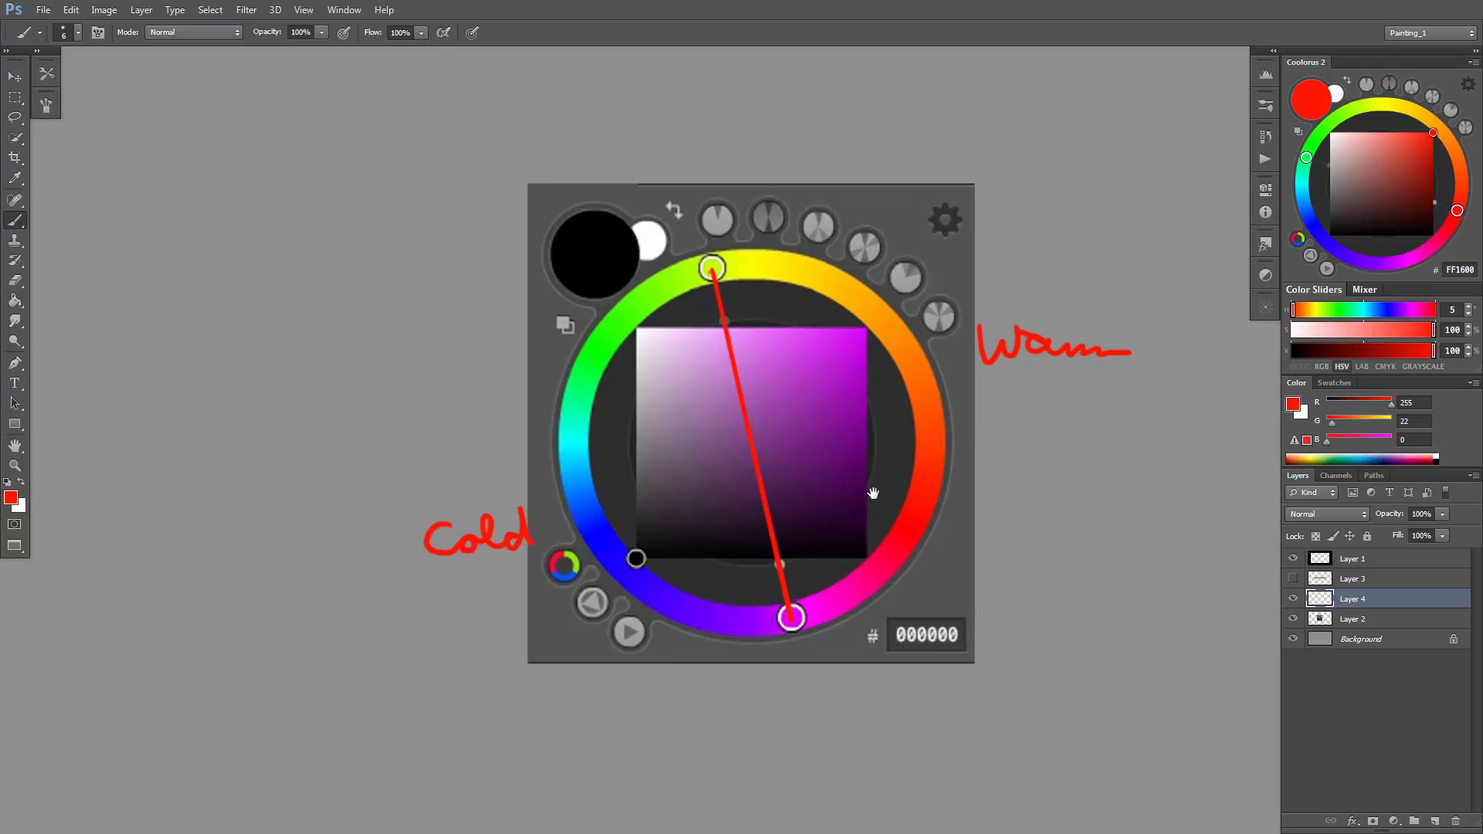
mouse_move(888, 511)
mouse_down()
mouse_move(868, 471)
mouse_move(878, 486)
mouse_up()
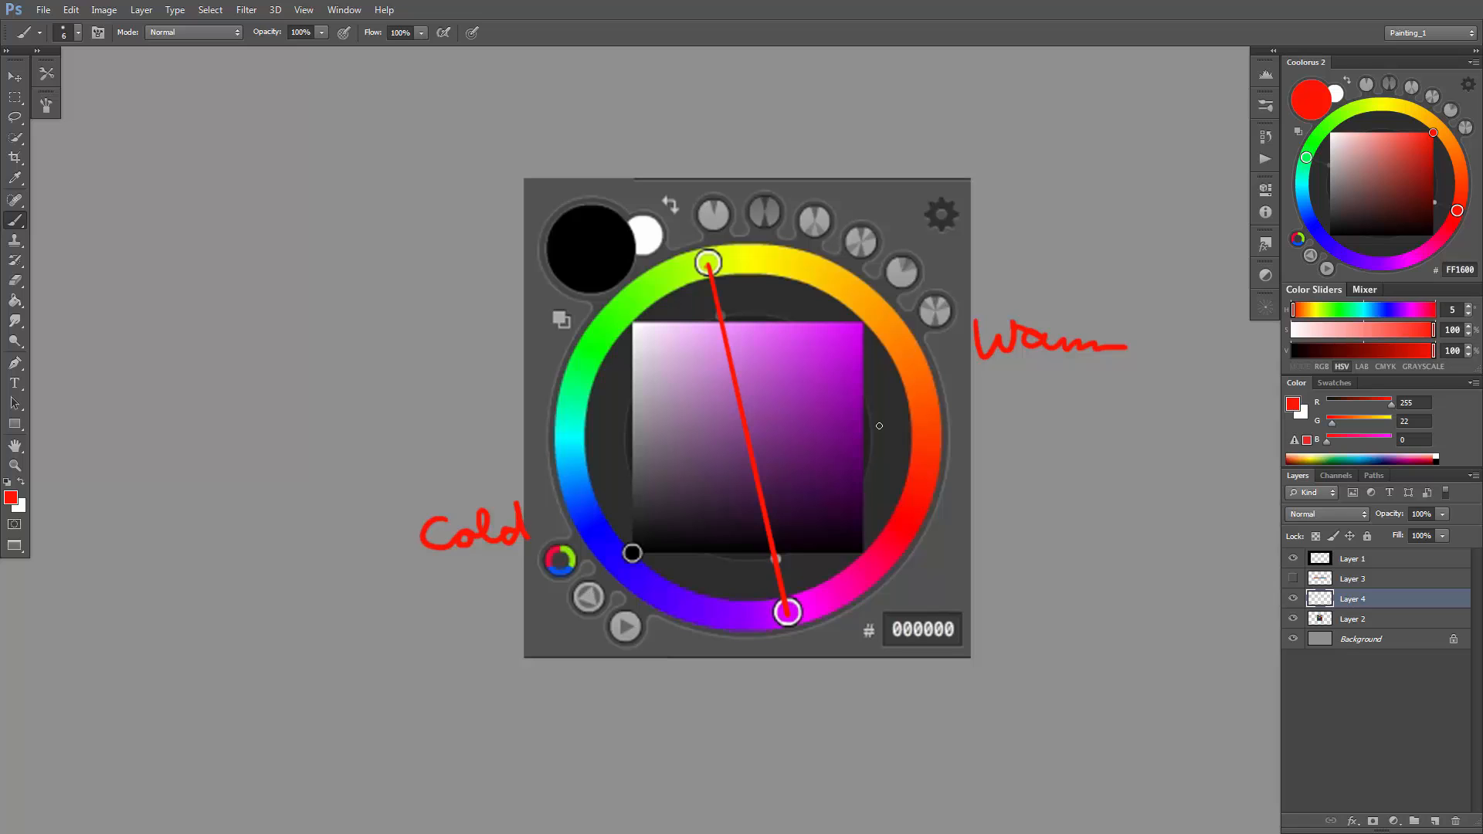
scroll(934, 343, up, 2)
drag(897, 372, 817, 367)
shift+click(744, 301)
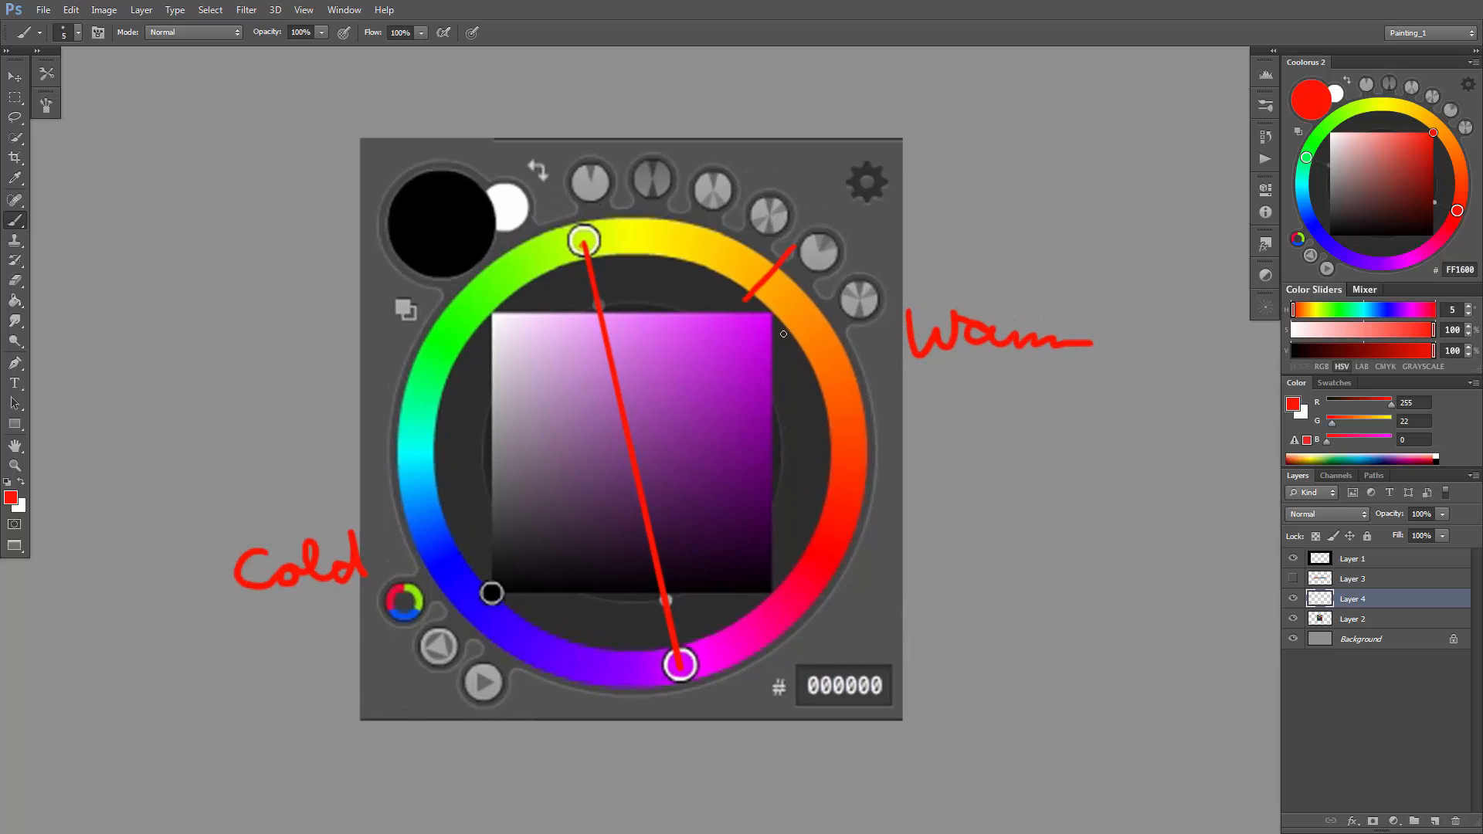
key(ctrl+z)
mouse_move(792, 418)
mouse_down()
mouse_move(871, 392)
mouse_move(848, 398)
mouse_up()
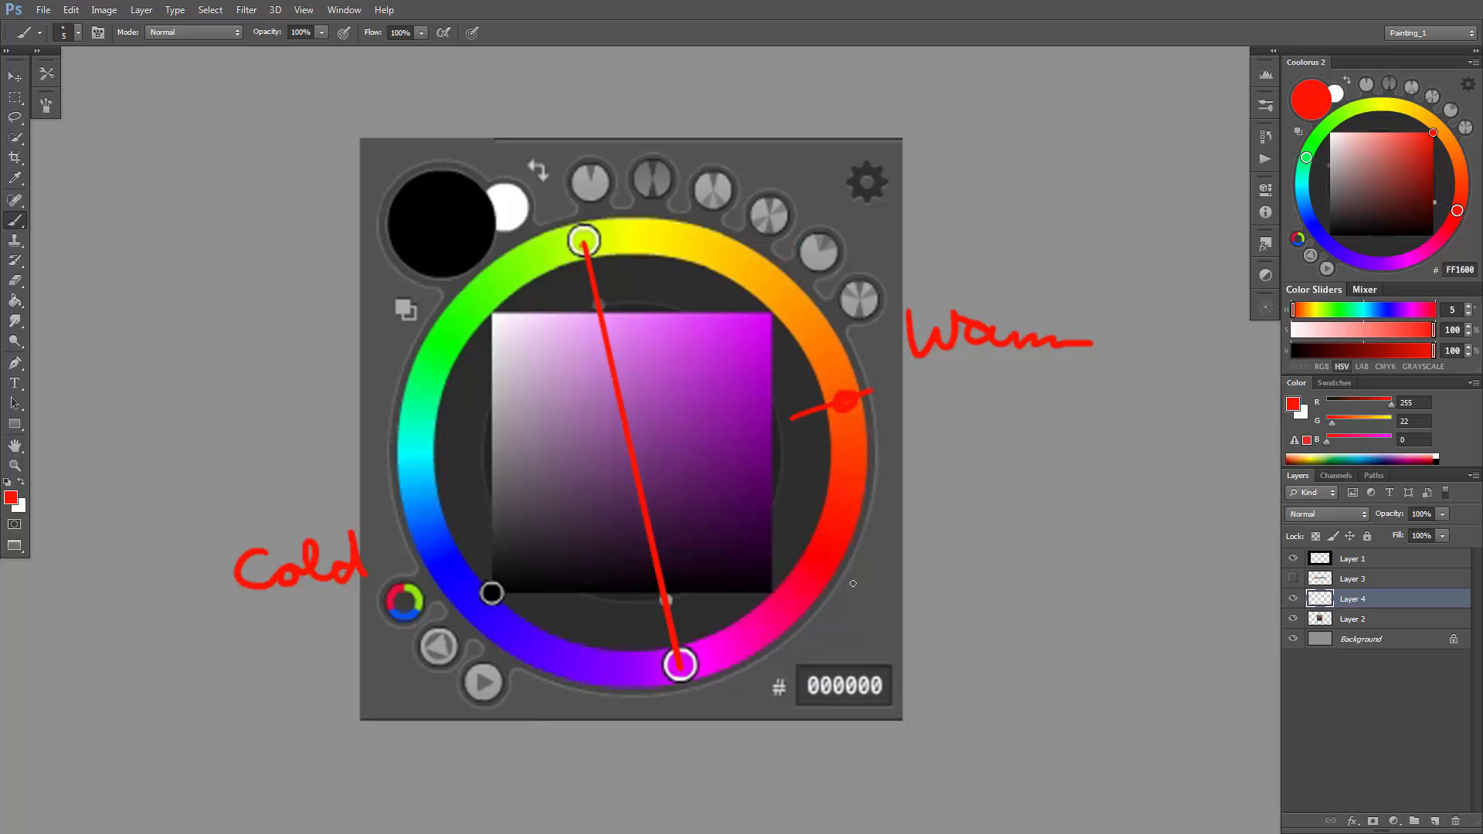
key(ctrl+z)
Switch the brush colour to bright green (19FF00) and mark the orange and magenta hues with circled strokes across the ring.
click(1317, 137)
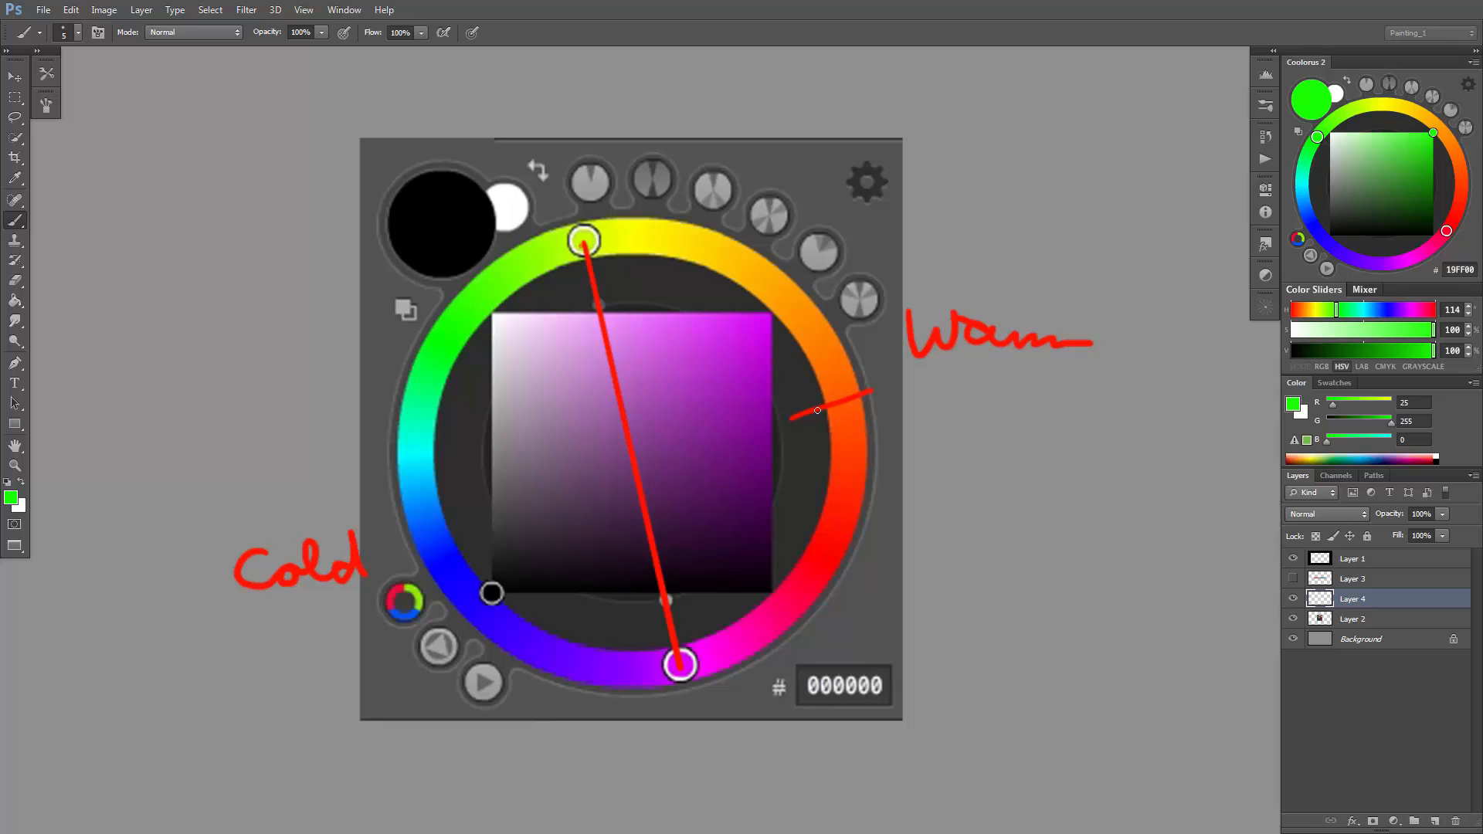
mouse_move(792, 418)
mouse_down()
mouse_move(870, 392)
mouse_move(846, 402)
mouse_up()
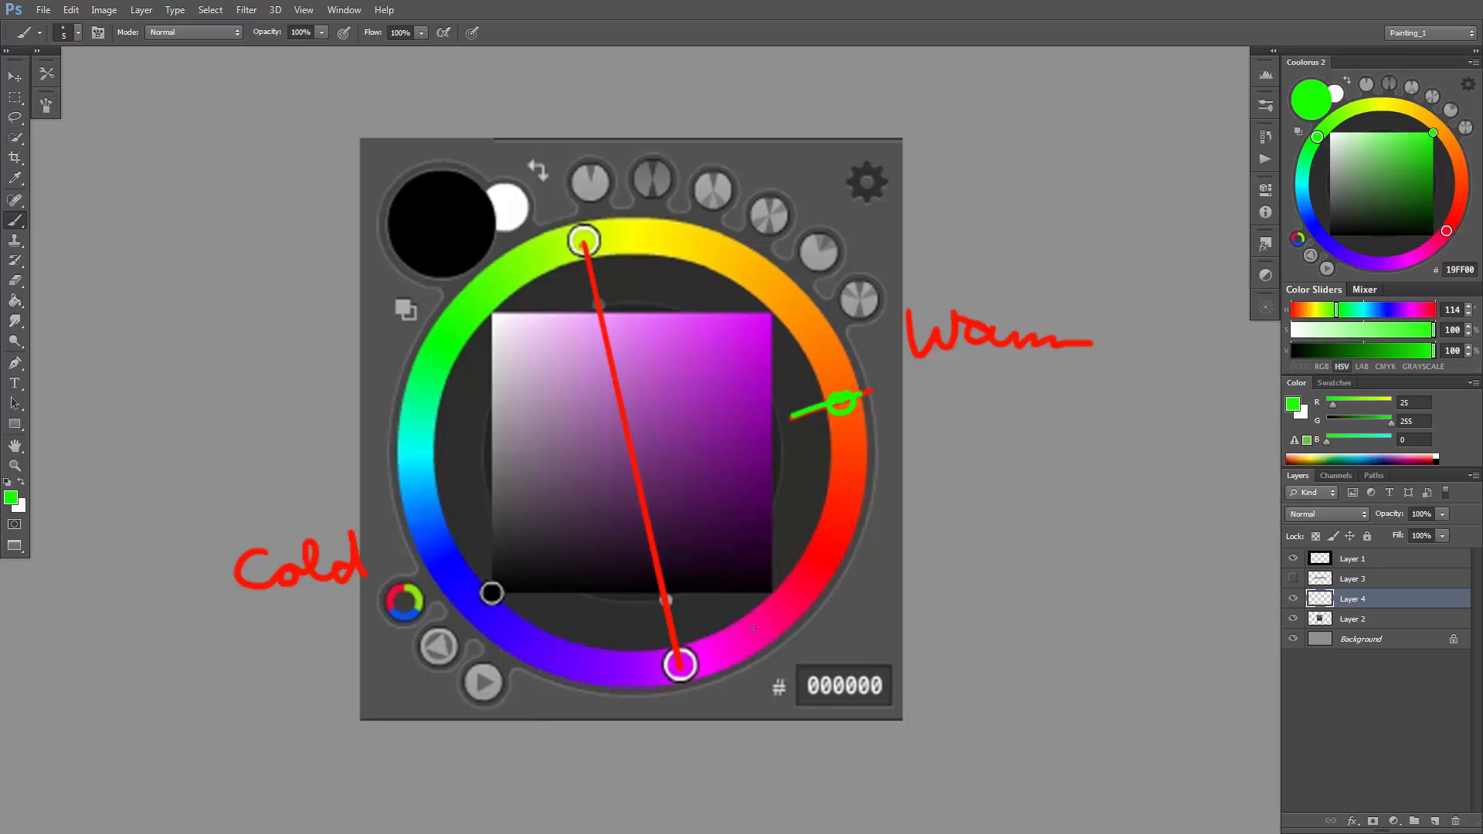
mouse_move(722, 621)
mouse_down()
mouse_move(761, 673)
mouse_move(742, 636)
mouse_up()
Draw a green arrow pointing at the orange mark with a thinner brush and label it "warmer".
mouse_move(846, 479)
mouse_down()
mouse_move(786, 509)
mouse_move(851, 460)
mouse_up()
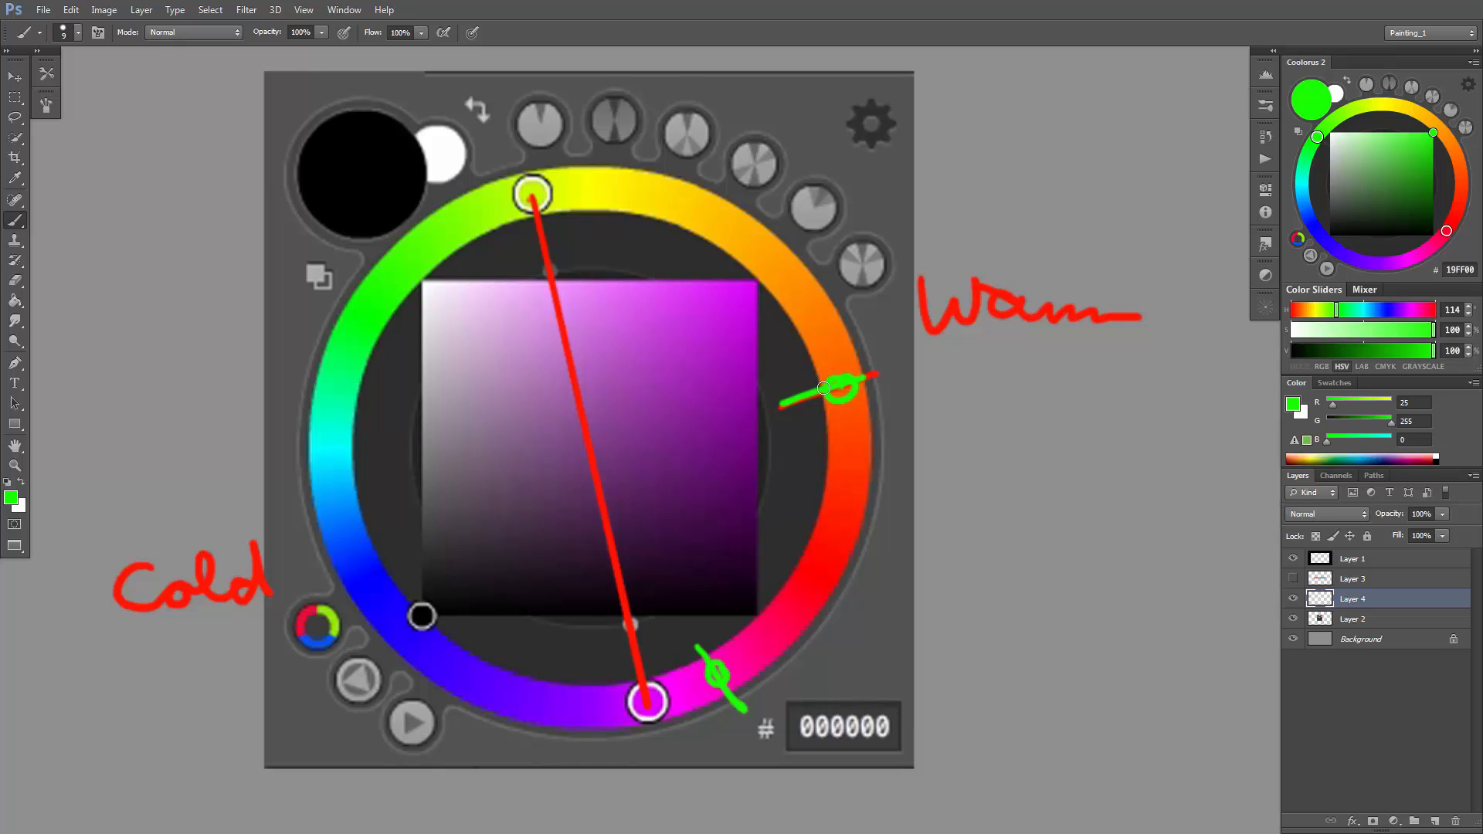
key(bracketleft)
key(bracketleft)
drag(883, 409, 972, 428)
mouse_move(883, 409)
mouse_down()
mouse_move(912, 400)
mouse_move(843, 434)
mouse_move(898, 431)
mouse_up()
mouse_move(1000, 421)
mouse_down()
mouse_move(1030, 424)
mouse_move(1080, 442)
mouse_move(1196, 430)
mouse_up()
drag(1091, 470, 1069, 474)
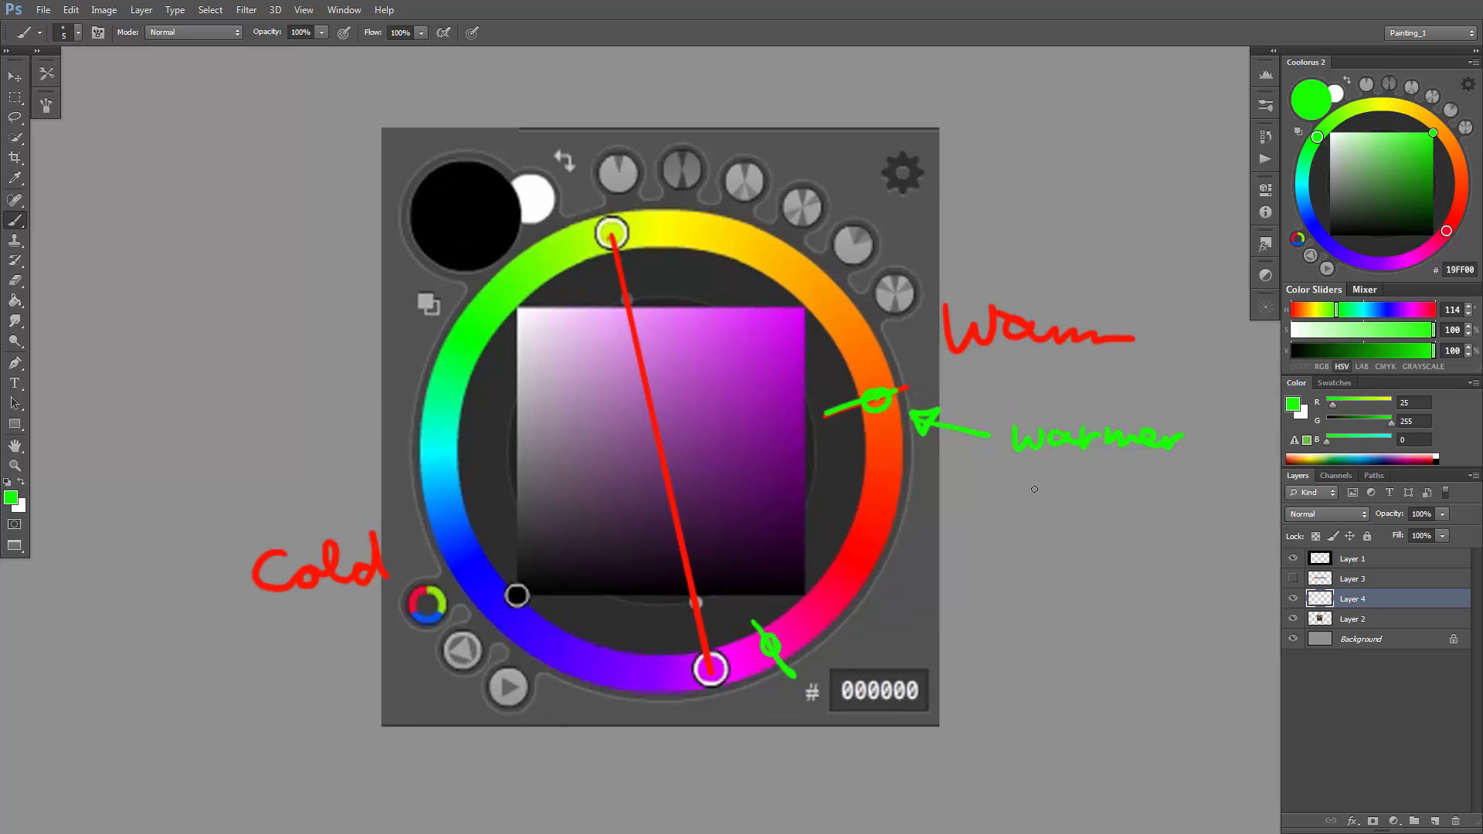
Draw two curved green arrows running from orange toward magenta, one outside and one inside the ring.
drag(927, 570, 876, 484)
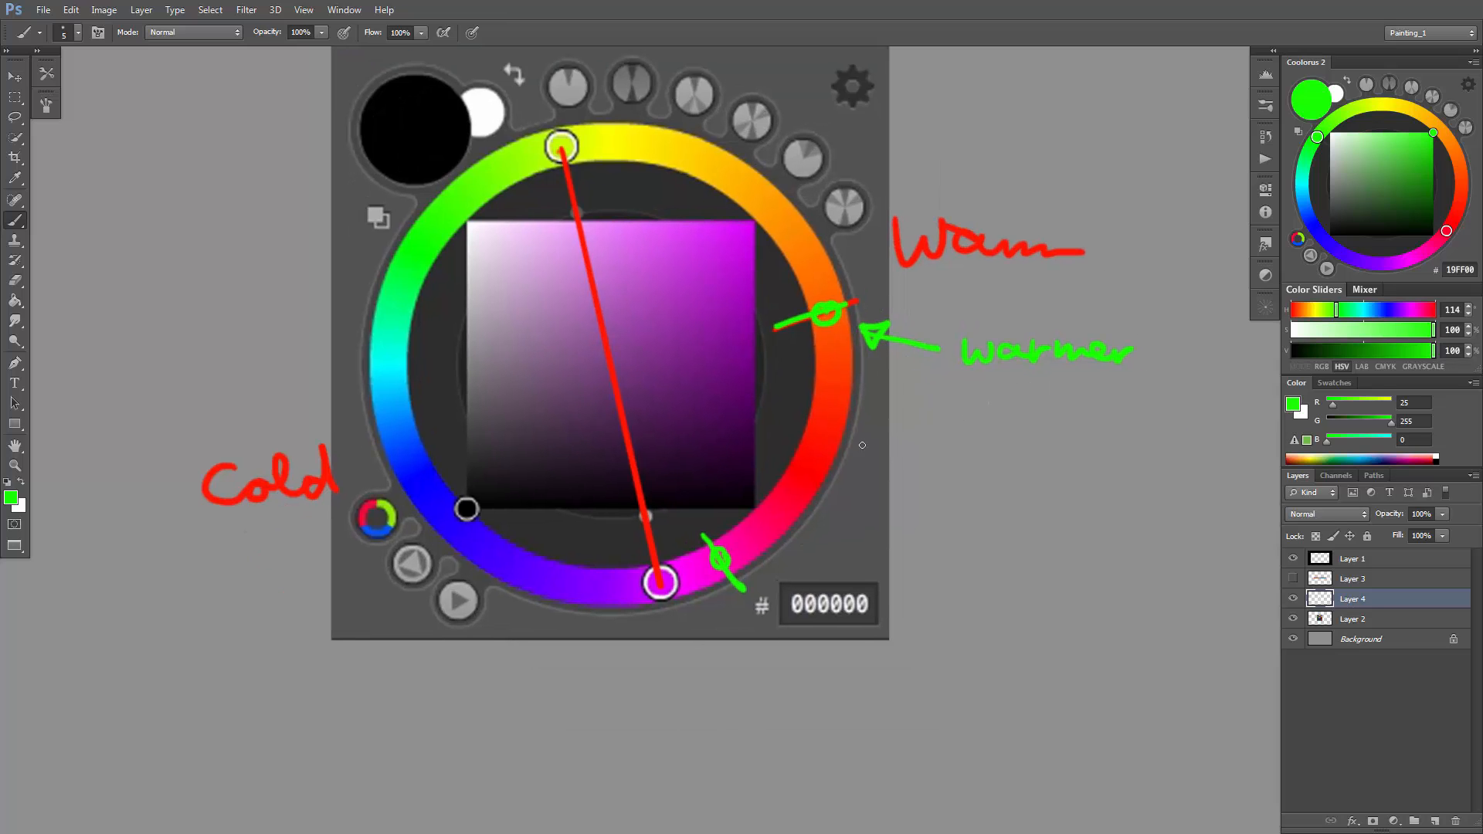
mouse_move(872, 390)
mouse_down()
mouse_move(816, 504)
mouse_move(819, 484)
mouse_move(824, 521)
mouse_up()
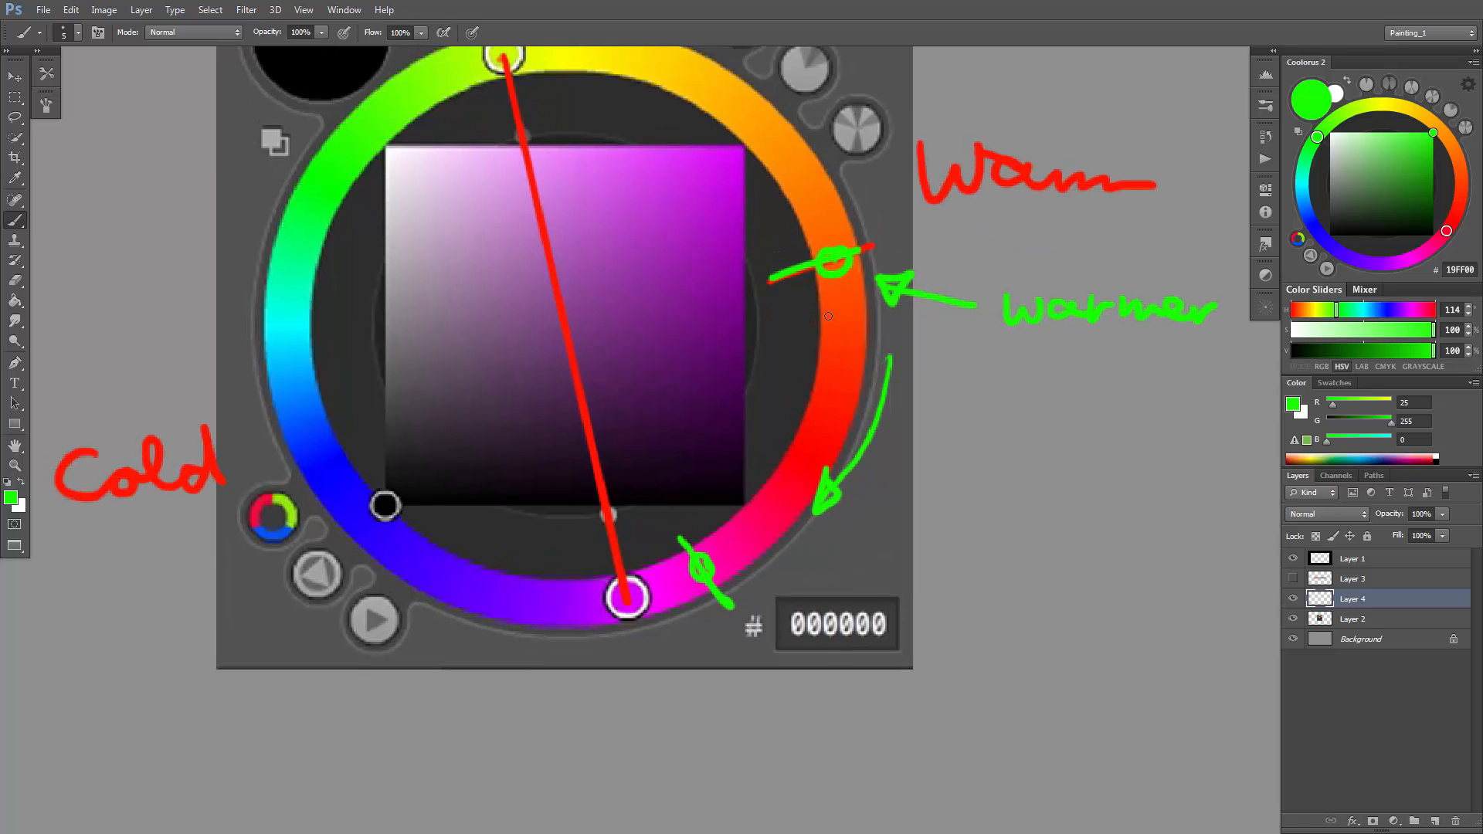
mouse_move(788, 398)
mouse_down()
mouse_move(599, 546)
mouse_move(611, 553)
mouse_up()
Mark the yellower orange on the ring with a short green stroke and label it "colder or.".
drag(889, 445, 816, 532)
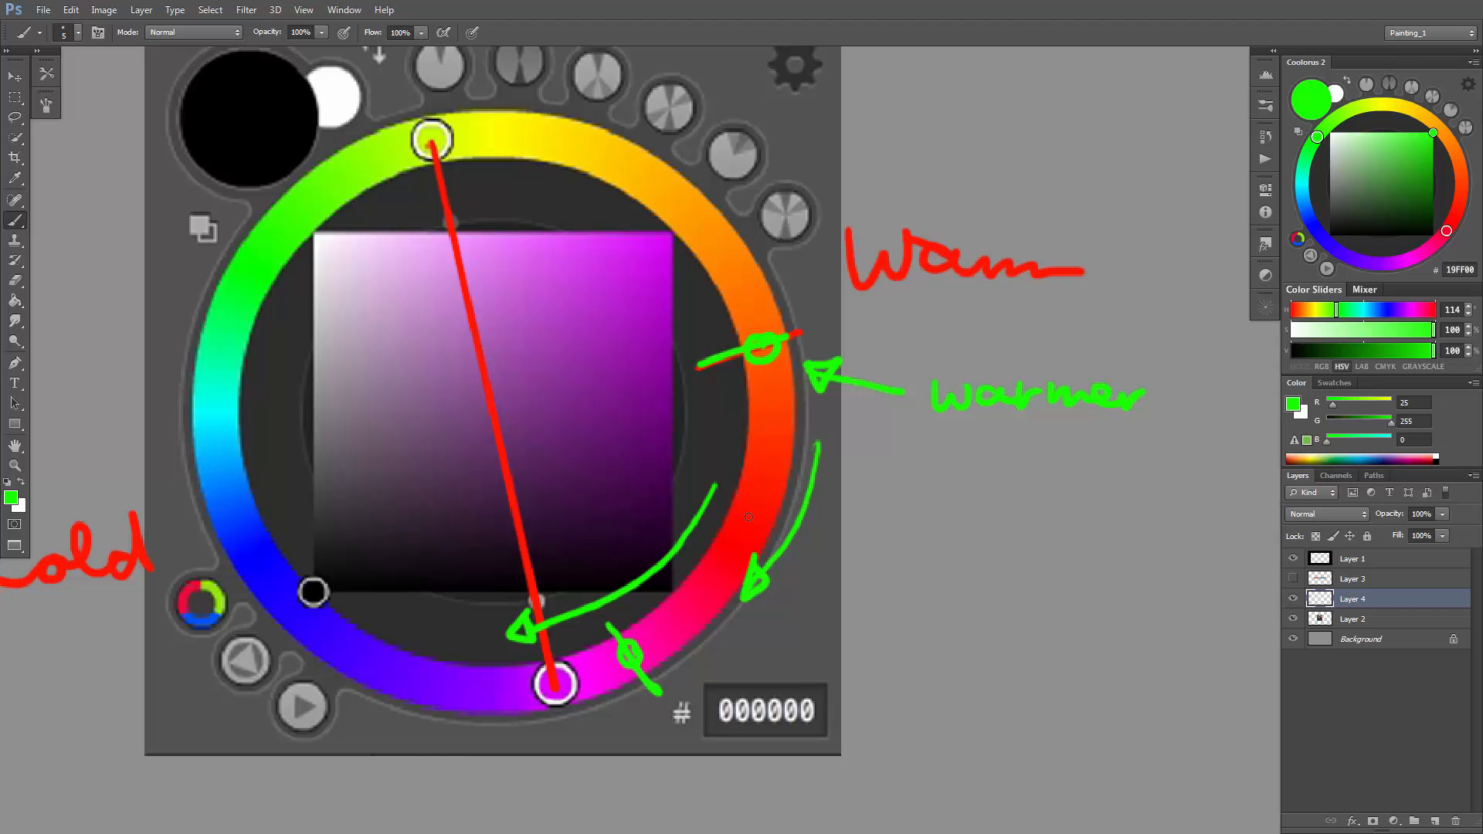
drag(753, 448, 764, 513)
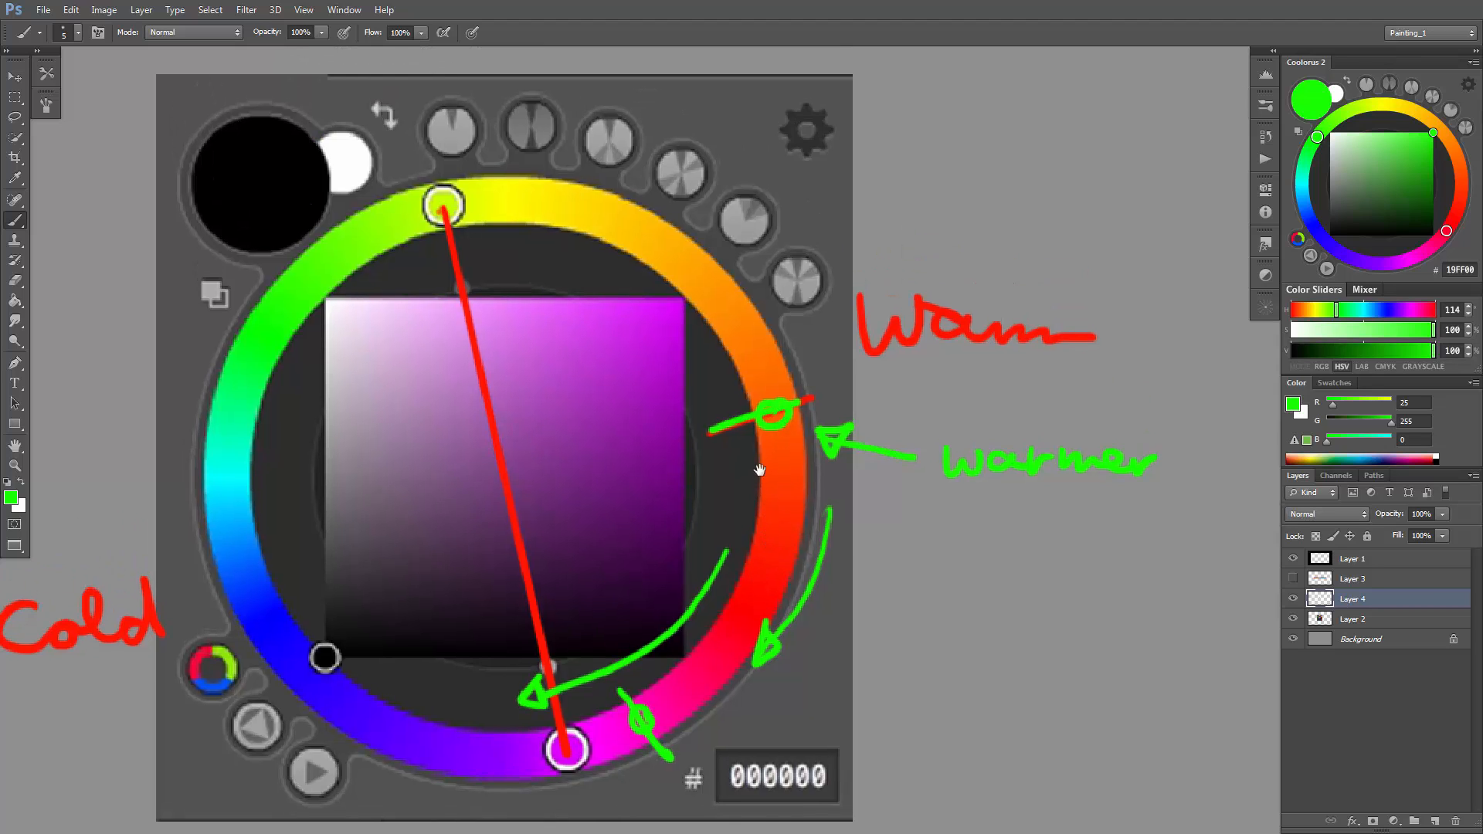
scroll(766, 418, up, 3)
mouse_move(783, 461)
mouse_down()
mouse_move(780, 504)
mouse_move(726, 501)
mouse_up()
key([)
drag(669, 331, 756, 277)
mouse_move(801, 210)
mouse_down()
mouse_move(856, 220)
mouse_move(847, 193)
mouse_move(869, 224)
mouse_move(887, 193)
mouse_move(944, 225)
mouse_up()
drag(902, 519, 887, 516)
drag(983, 220, 1032, 232)
click(1039, 236)
Mark the redder orange, label it "warmer orange", and circle the hues on either side of the central orange mark.
drag(843, 644, 813, 489)
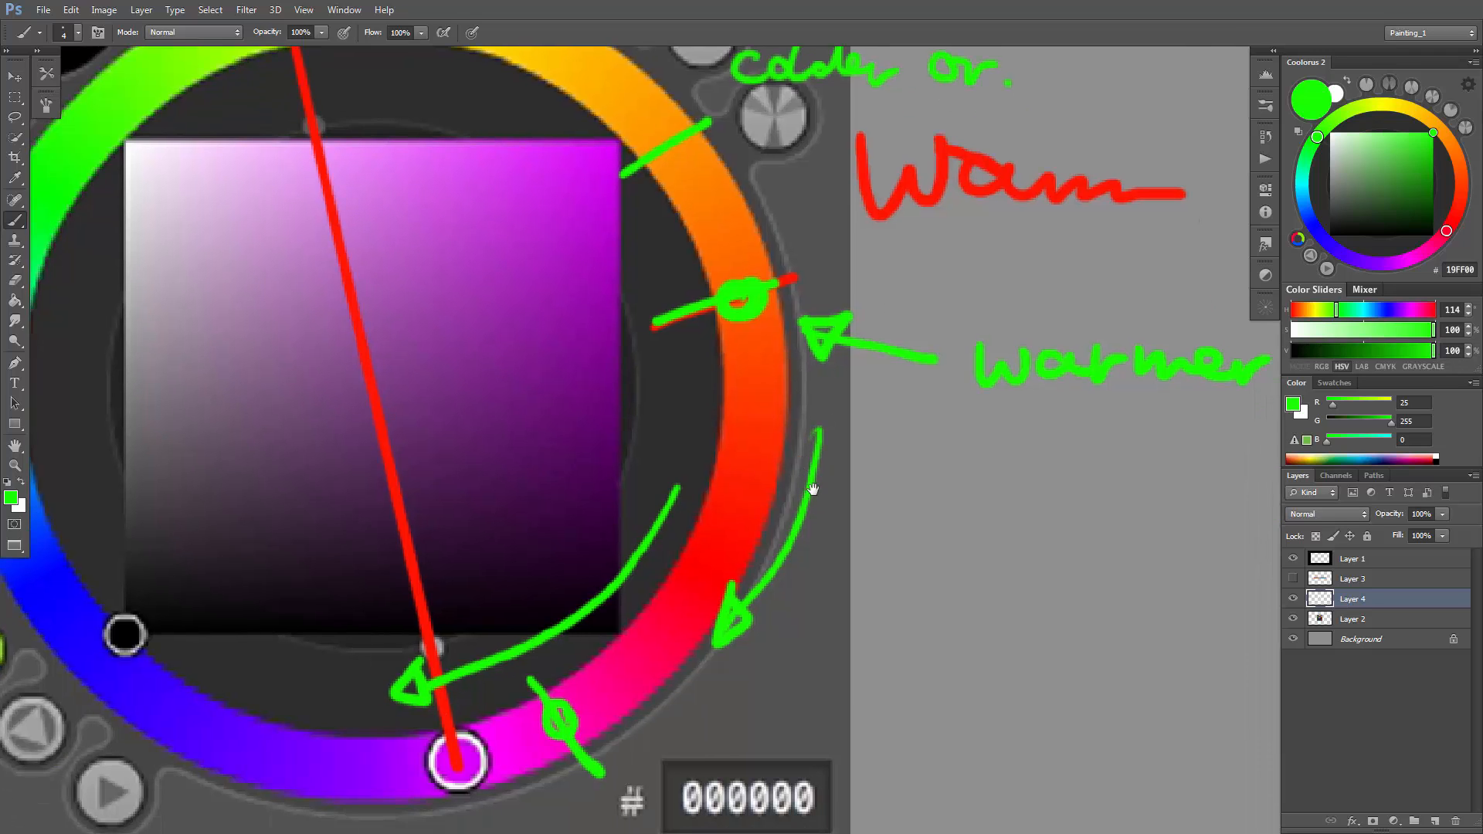
mouse_move(718, 445)
mouse_down()
mouse_move(916, 479)
mouse_move(1143, 475)
mouse_move(1241, 495)
mouse_up()
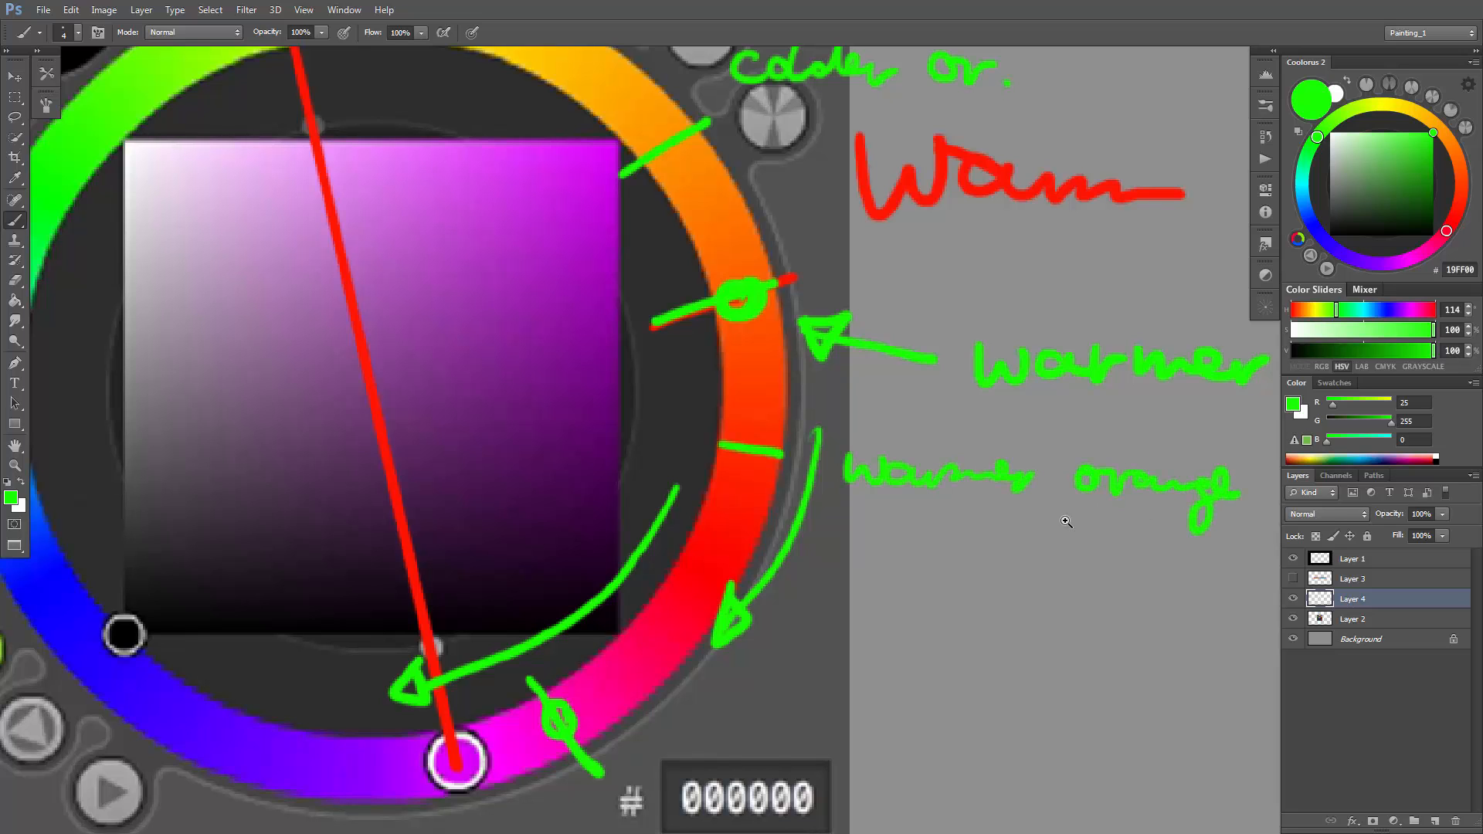
alt+click(1066, 522)
click(854, 427)
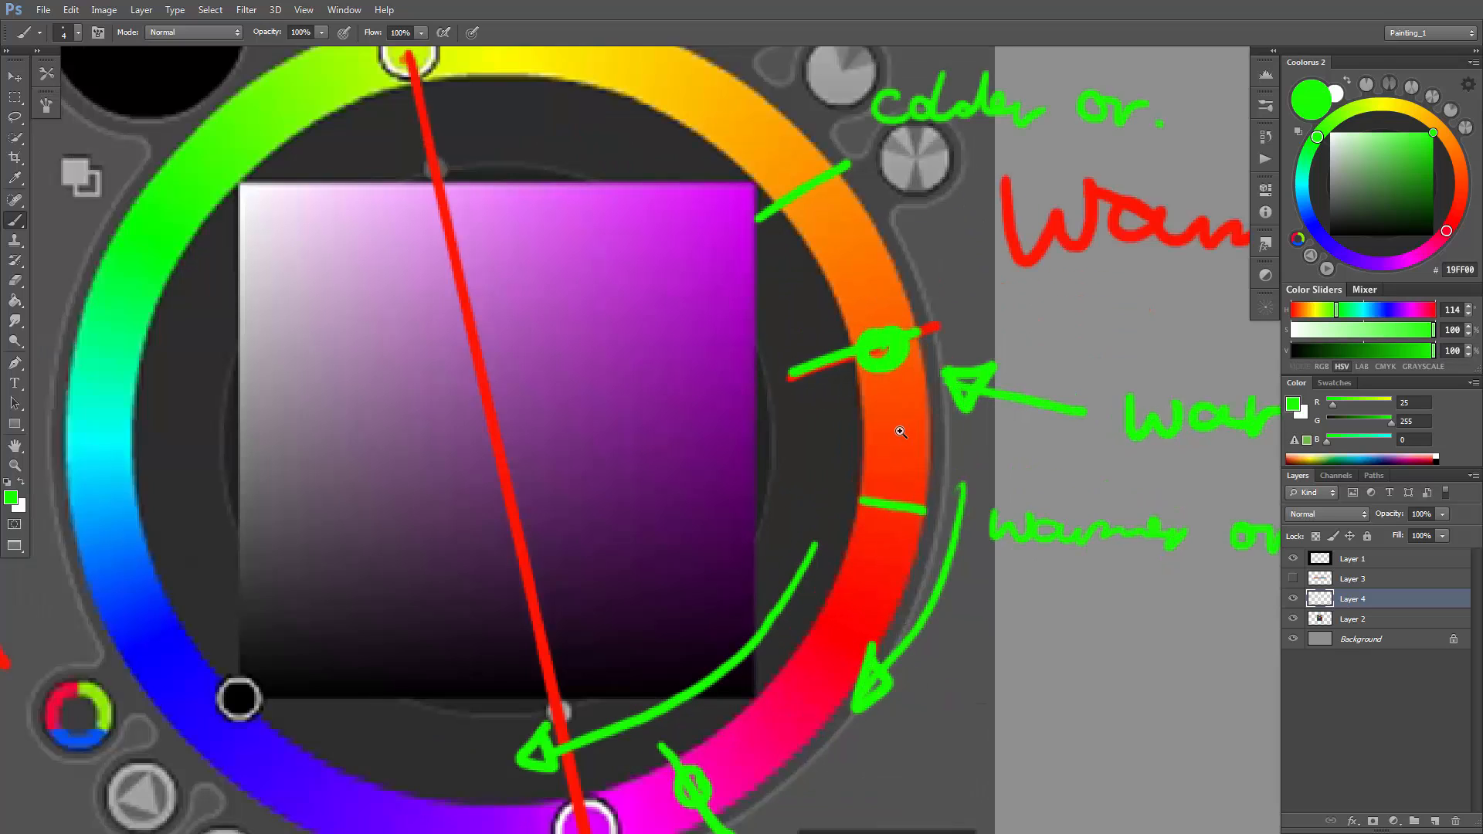
drag(923, 398, 915, 440)
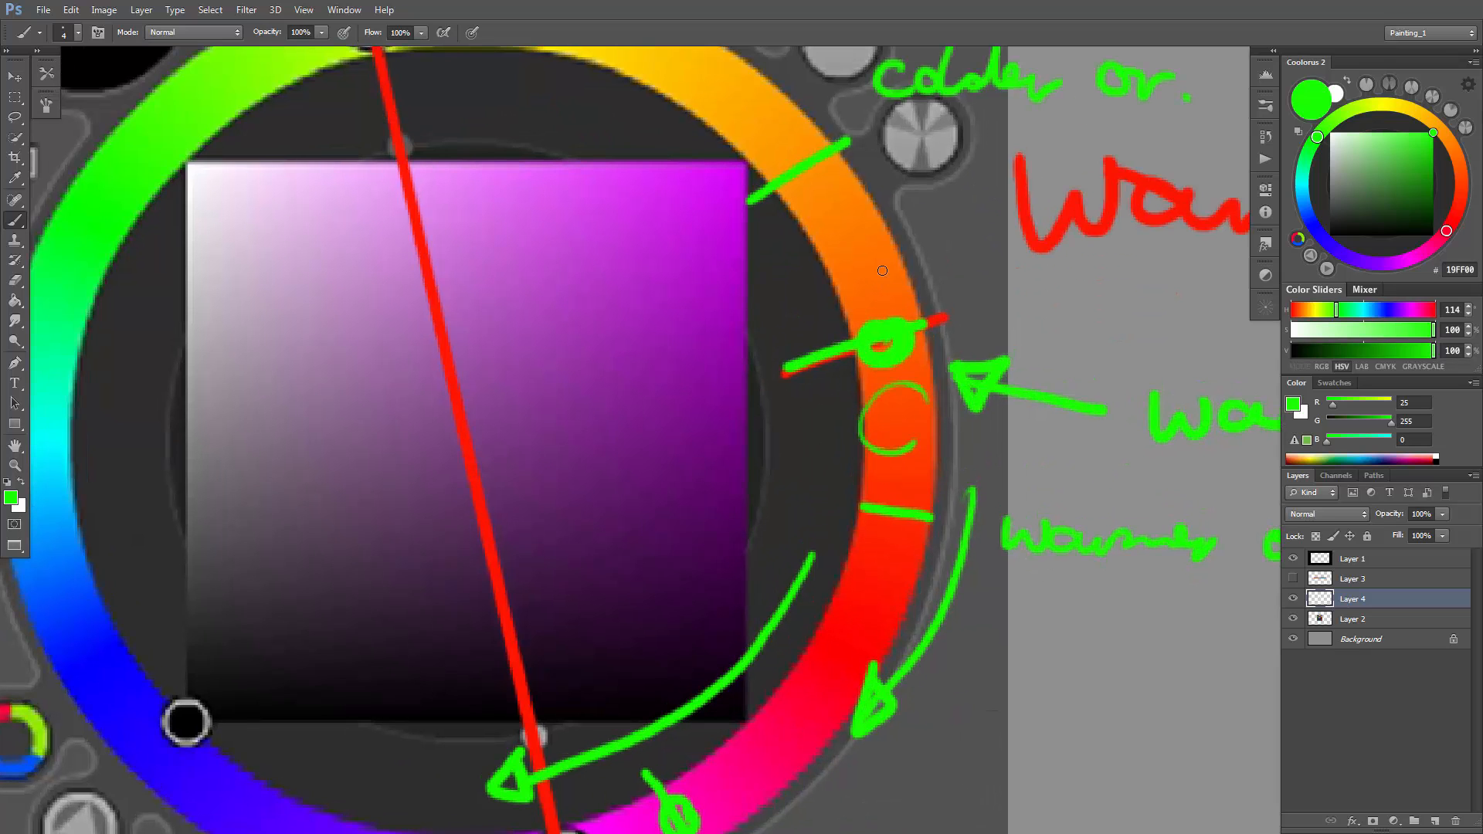
mouse_move(866, 197)
mouse_down()
mouse_move(881, 239)
mouse_move(864, 197)
mouse_up()
mouse_move(848, 469)
mouse_down()
mouse_move(758, 479)
mouse_move(834, 457)
mouse_up()
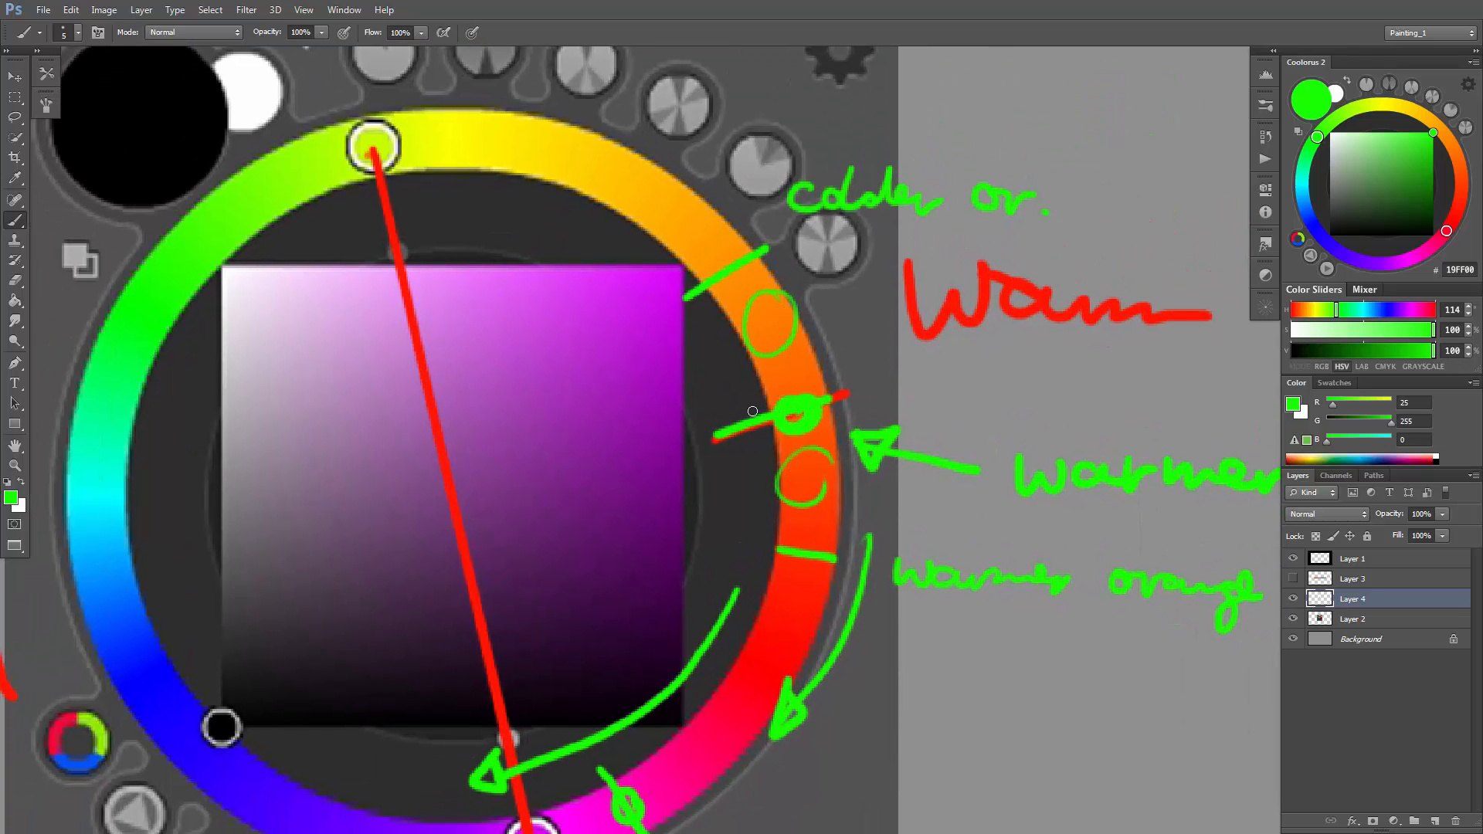
Handwrite "hues = temperature" and "saturation = temperature" in green in the empty area beside the wheel.
key(ctrl+minus)
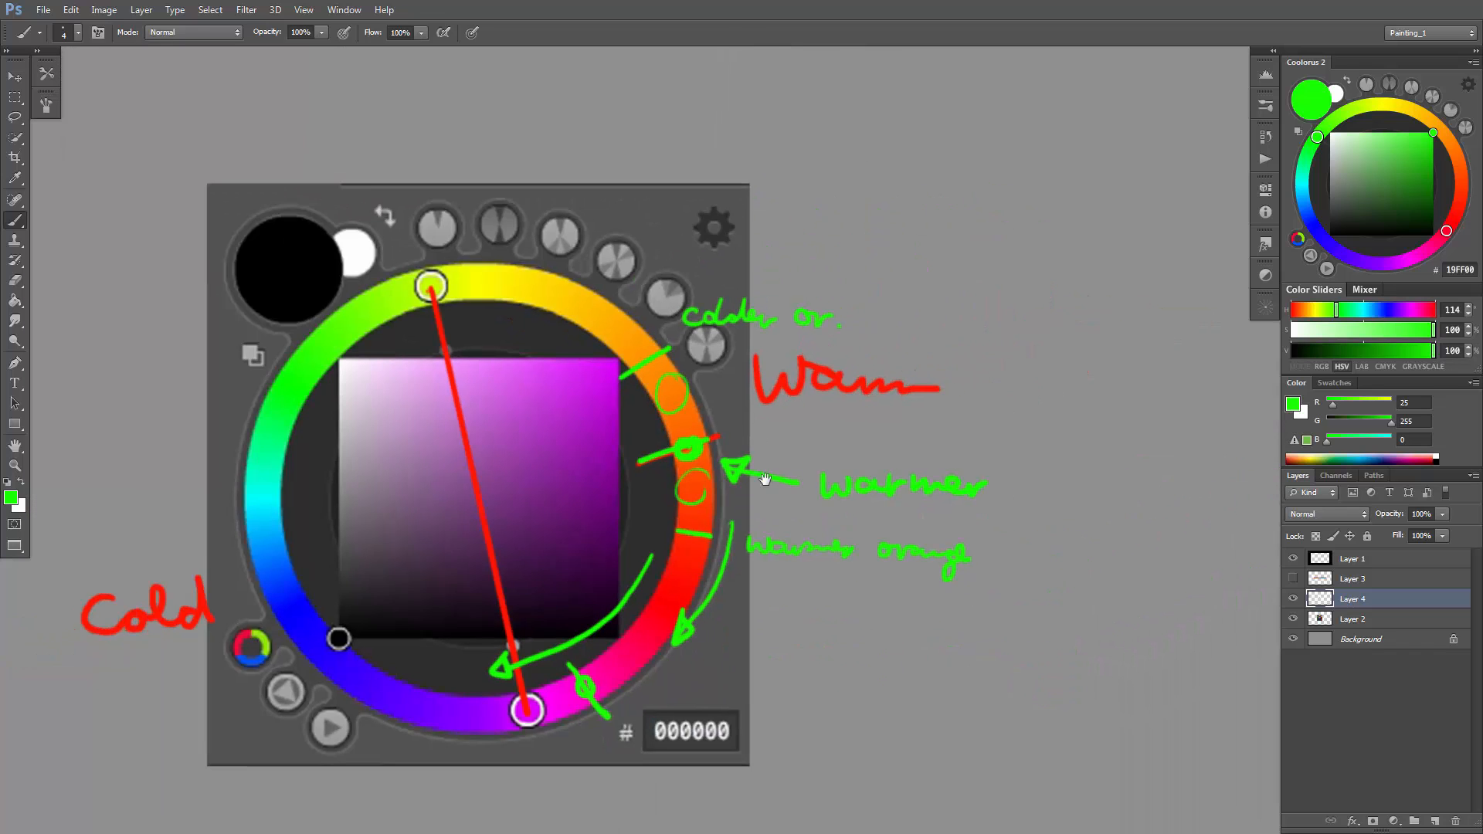
key(ctrl+plus)
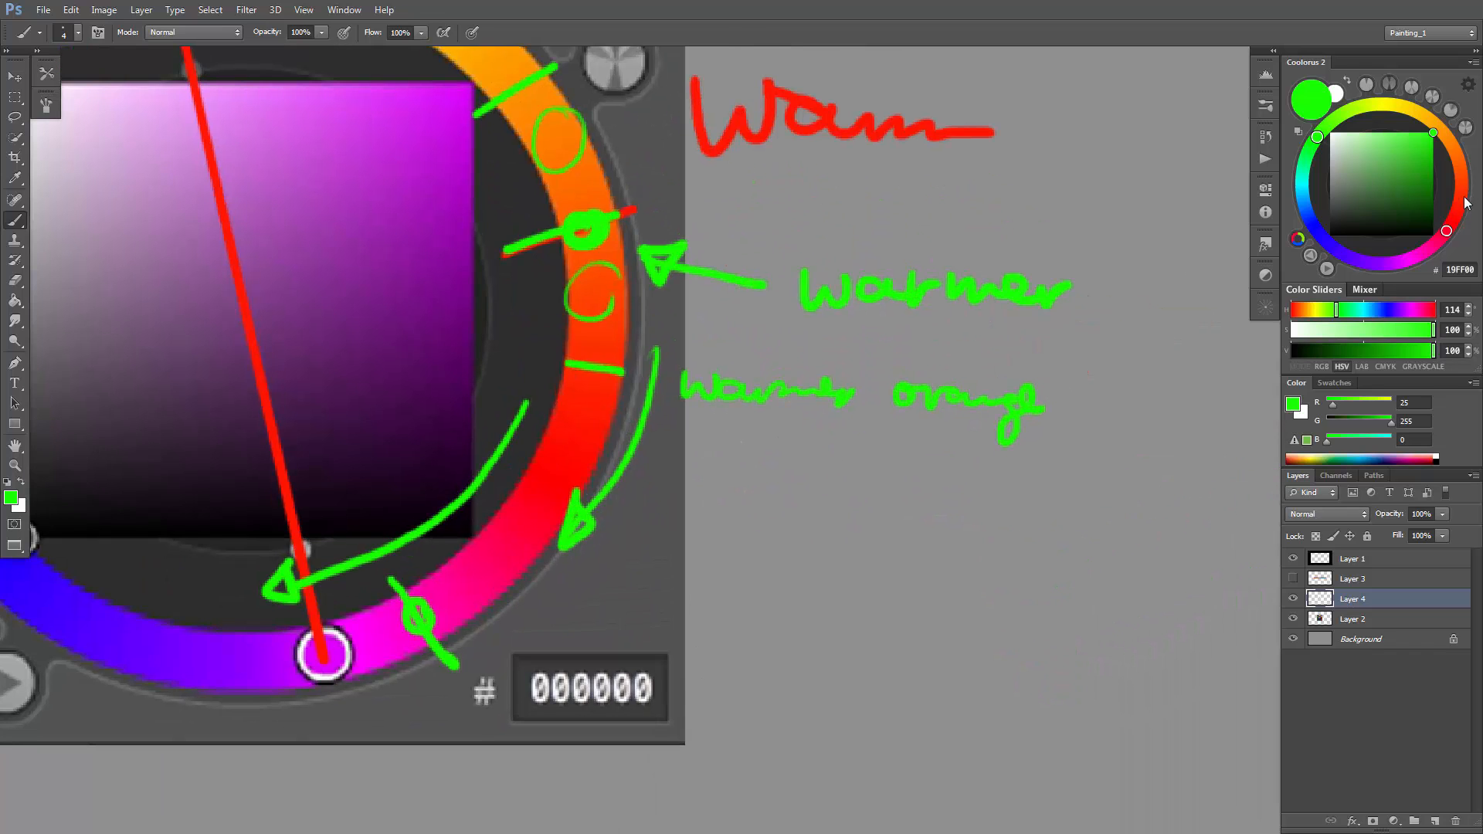
mouse_move(754, 548)
mouse_down()
mouse_move(788, 601)
mouse_move(917, 579)
mouse_move(968, 600)
mouse_move(990, 571)
mouse_move(1091, 591)
mouse_move(1205, 580)
mouse_move(1218, 597)
mouse_up()
mouse_move(787, 622)
mouse_down()
mouse_move(795, 515)
mouse_move(767, 557)
mouse_move(922, 545)
mouse_move(984, 565)
mouse_up()
mouse_move(991, 546)
mouse_down()
mouse_move(1053, 532)
mouse_move(1057, 549)
mouse_move(1084, 536)
mouse_move(1099, 552)
mouse_move(1171, 544)
mouse_move(1157, 529)
mouse_move(1160, 549)
mouse_move(1223, 545)
mouse_move(1228, 530)
mouse_move(1258, 555)
mouse_up()
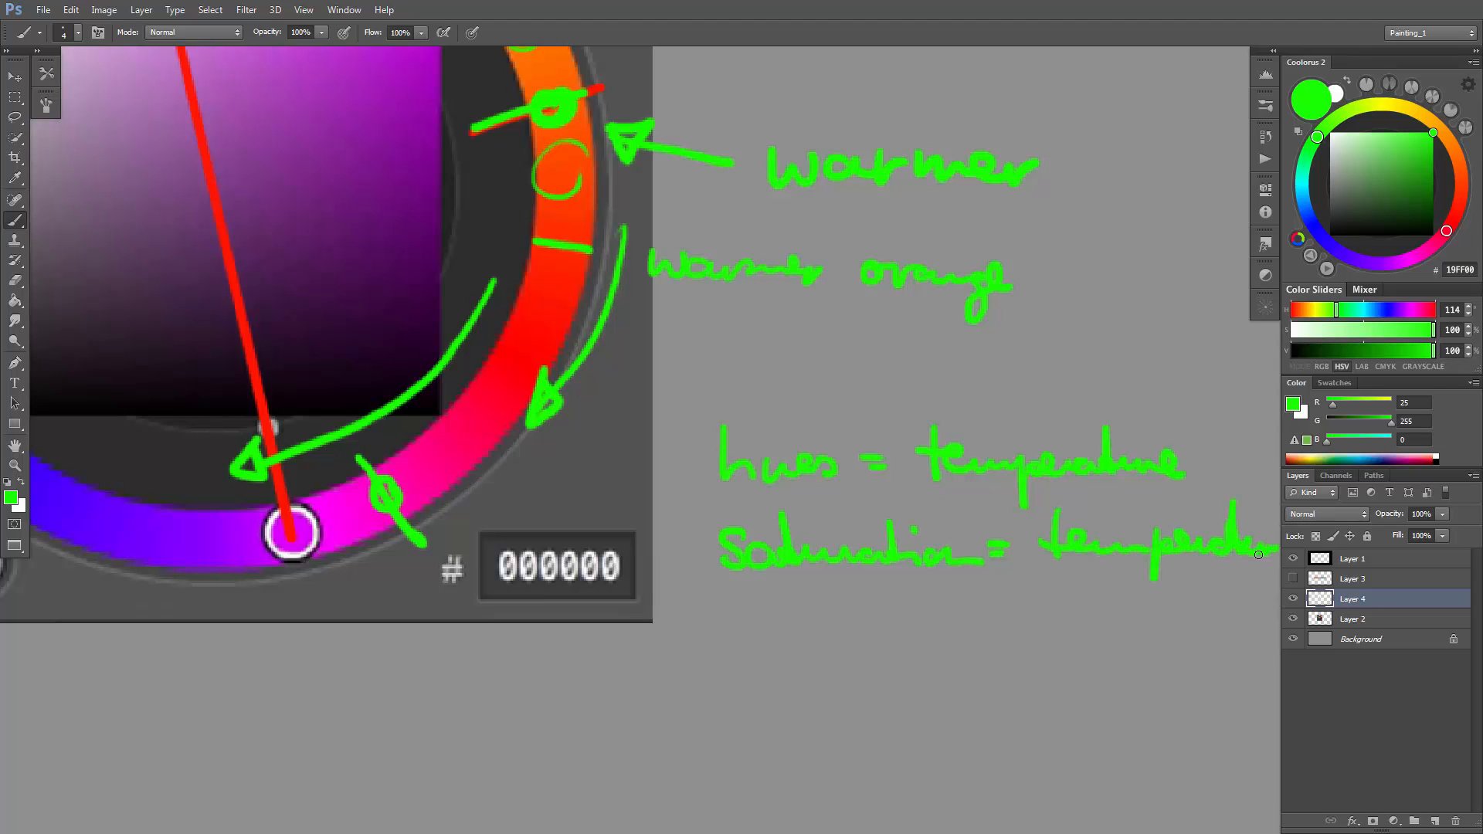
Handwrite "temperature = hue + saturation" below the two notes and circle the whole equation.
drag(887, 595, 870, 487)
alt+click(852, 482)
drag(790, 518, 779, 466)
mouse_move(706, 433)
mouse_down()
mouse_move(707, 463)
mouse_move(794, 495)
mouse_move(956, 486)
mouse_move(984, 498)
mouse_up()
drag(1041, 485, 1068, 497)
drag(1046, 510, 728, 498)
click(821, 453)
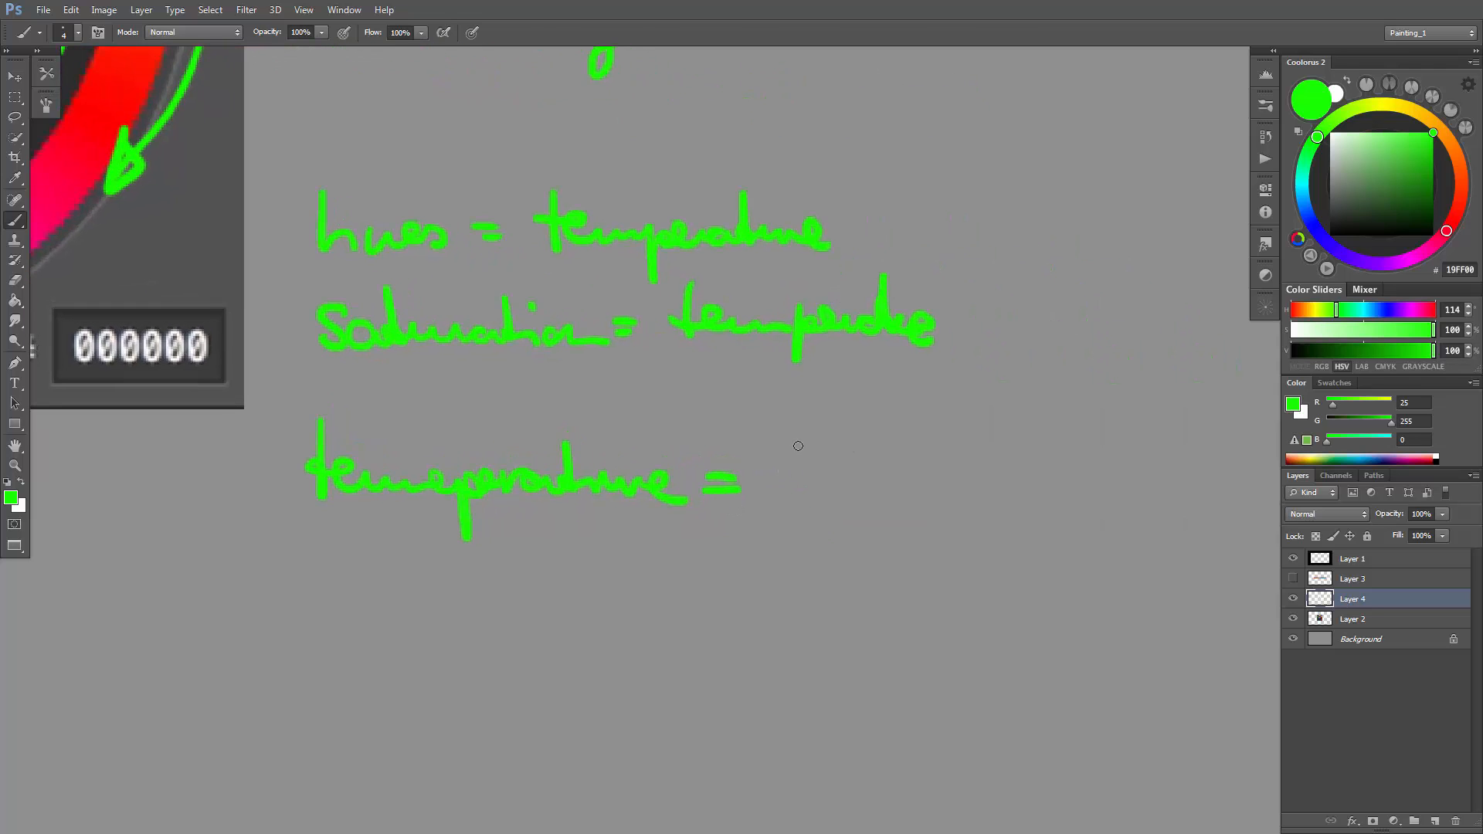
mouse_move(822, 457)
mouse_down()
mouse_move(838, 477)
mouse_move(823, 494)
mouse_move(1003, 485)
mouse_move(990, 496)
mouse_up()
drag(990, 496, 813, 481)
mouse_move(904, 439)
mouse_down()
mouse_move(857, 490)
mouse_move(909, 492)
mouse_move(936, 457)
mouse_move(951, 496)
mouse_move(963, 478)
mouse_move(1042, 488)
mouse_move(1063, 449)
mouse_move(1080, 484)
mouse_move(1086, 451)
mouse_move(1150, 498)
mouse_up()
scroll(1009, 499, down, 2)
mouse_move(821, 490)
mouse_down()
mouse_move(911, 570)
mouse_move(873, 575)
mouse_move(858, 624)
mouse_move(939, 529)
mouse_up()
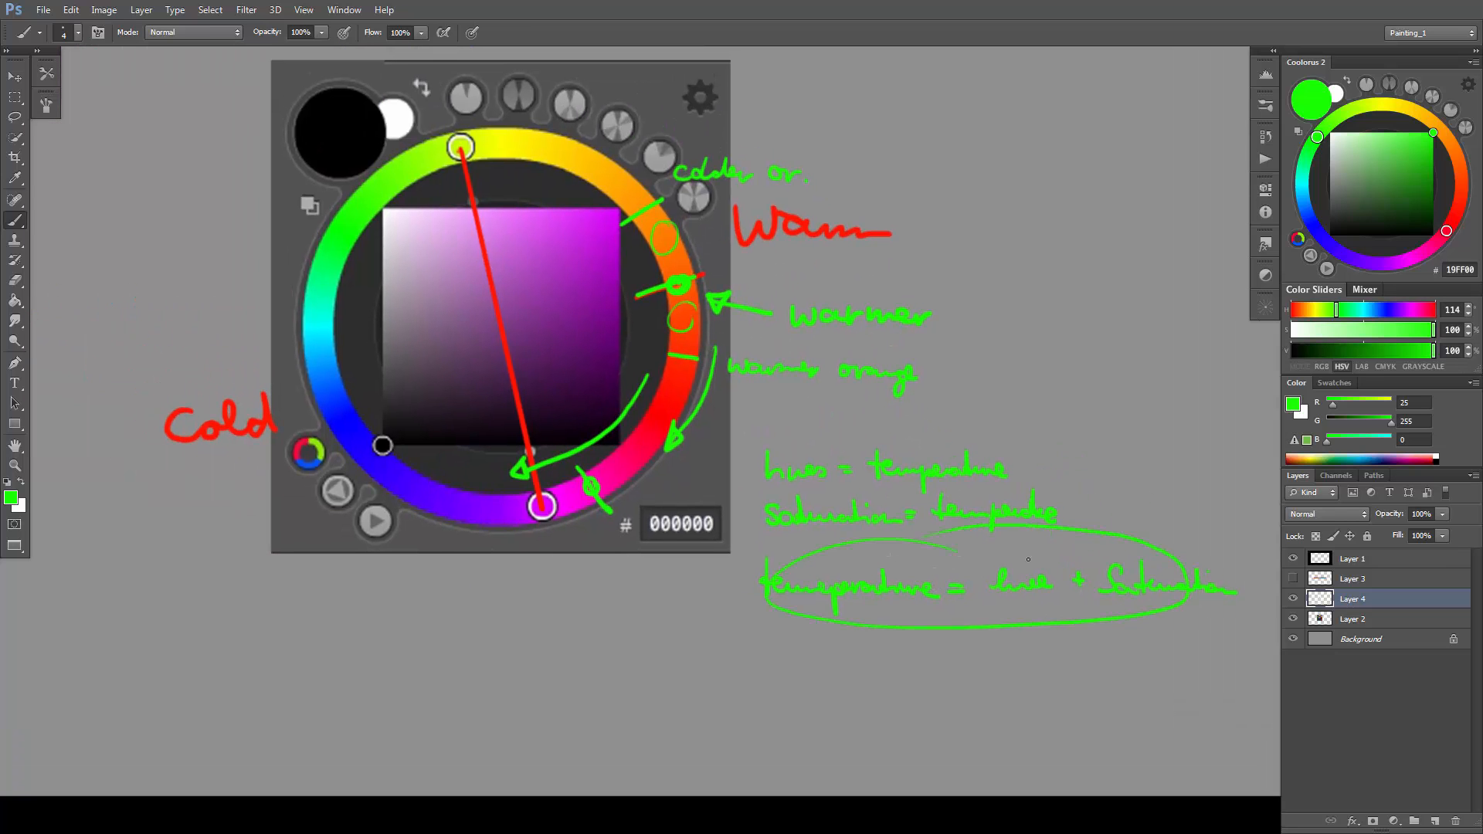
Hide Layer 2 and Layer 4 and show the orange-to-blue gradient strip on Layer 3.
click(1296, 621)
click(1294, 599)
click(1293, 578)
drag(722, 459, 827, 501)
ctrl+drag(771, 418, 808, 439)
drag(796, 503, 774, 523)
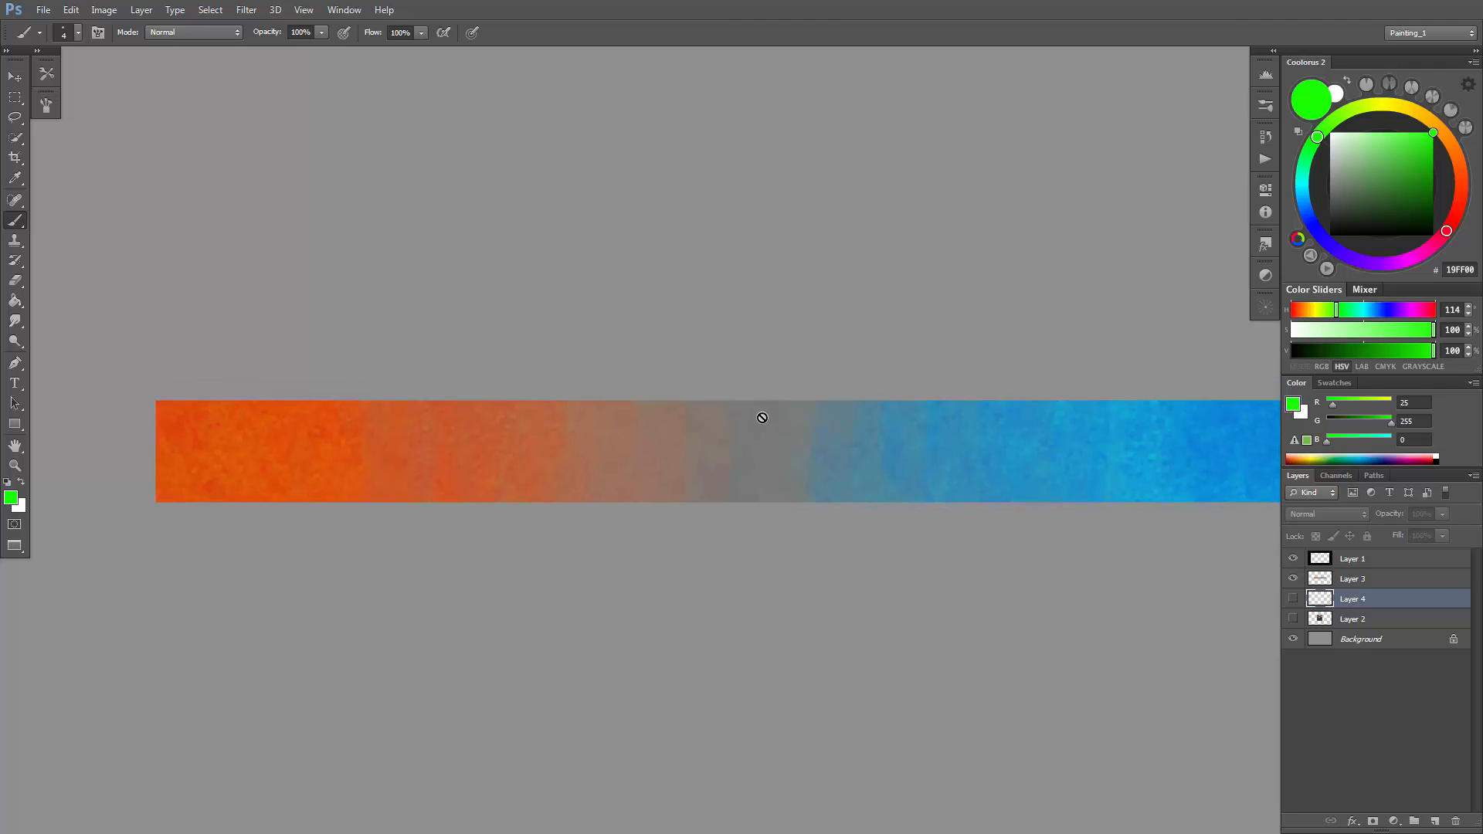
drag(941, 546, 895, 548)
ctrl+drag(1089, 461, 1043, 469)
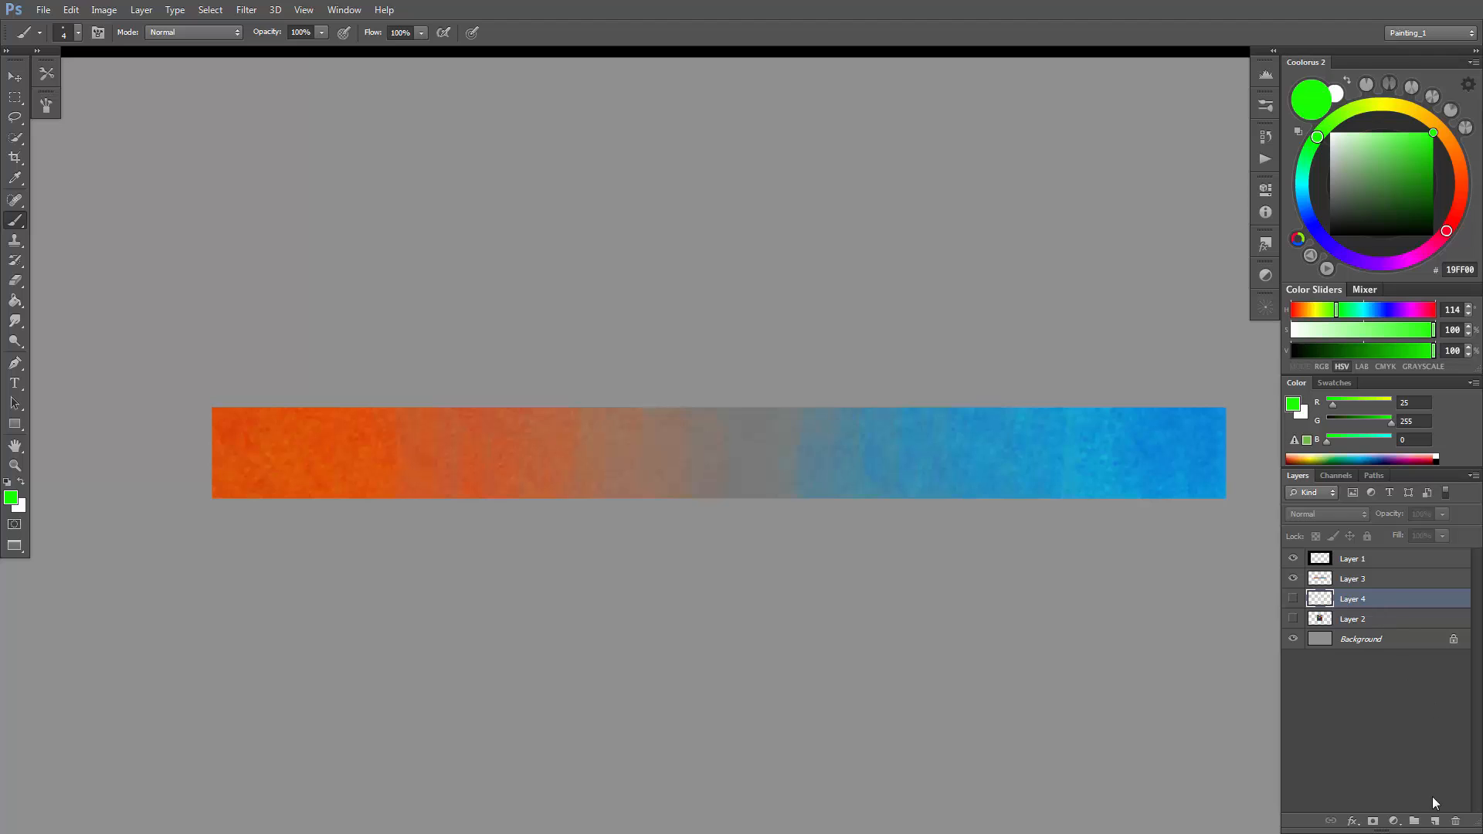
Add a new layer above Layer 4 and set the foreground colour to bright red (FF2300).
click(1435, 820)
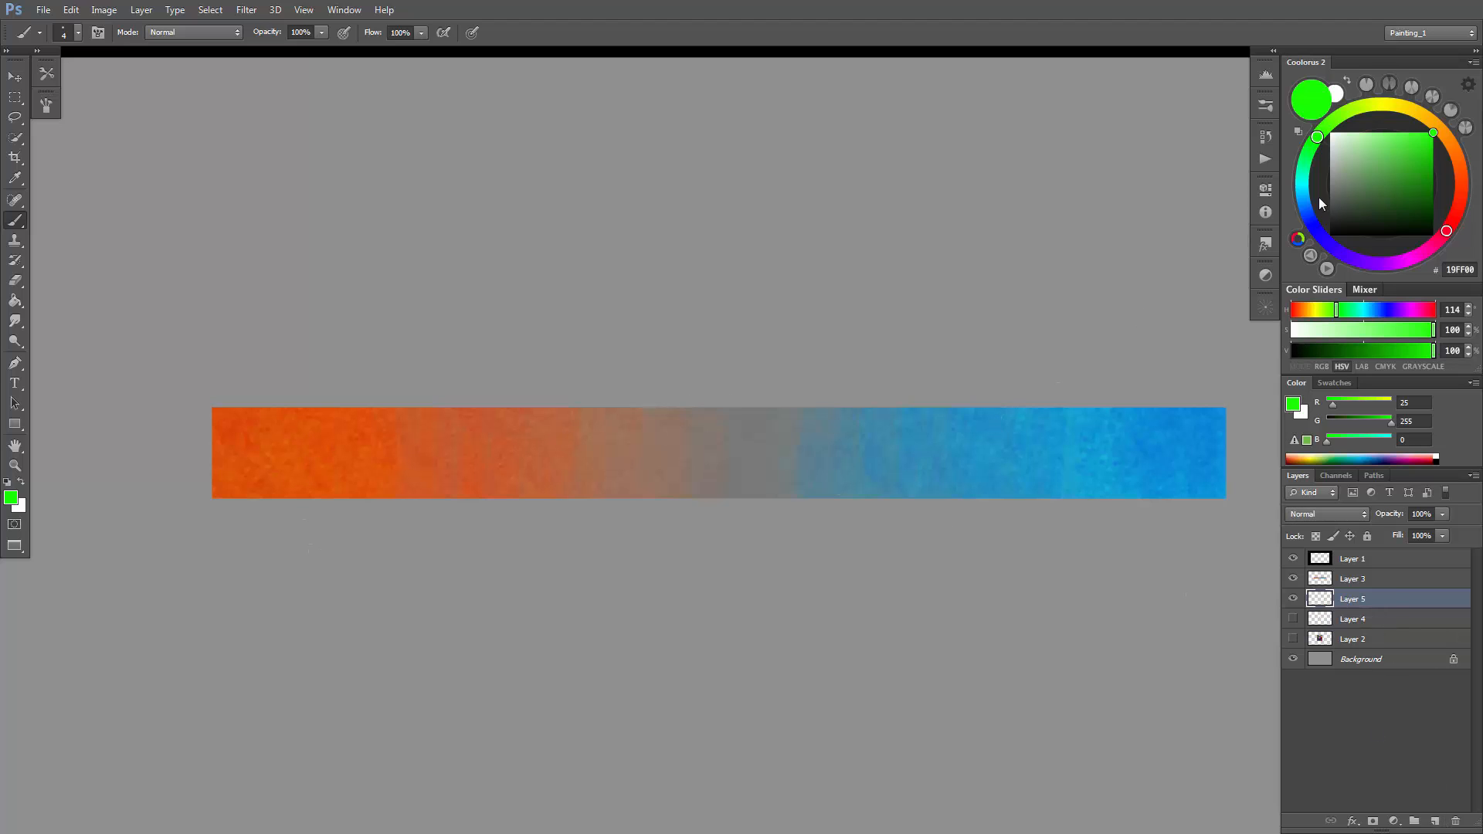
click(1318, 234)
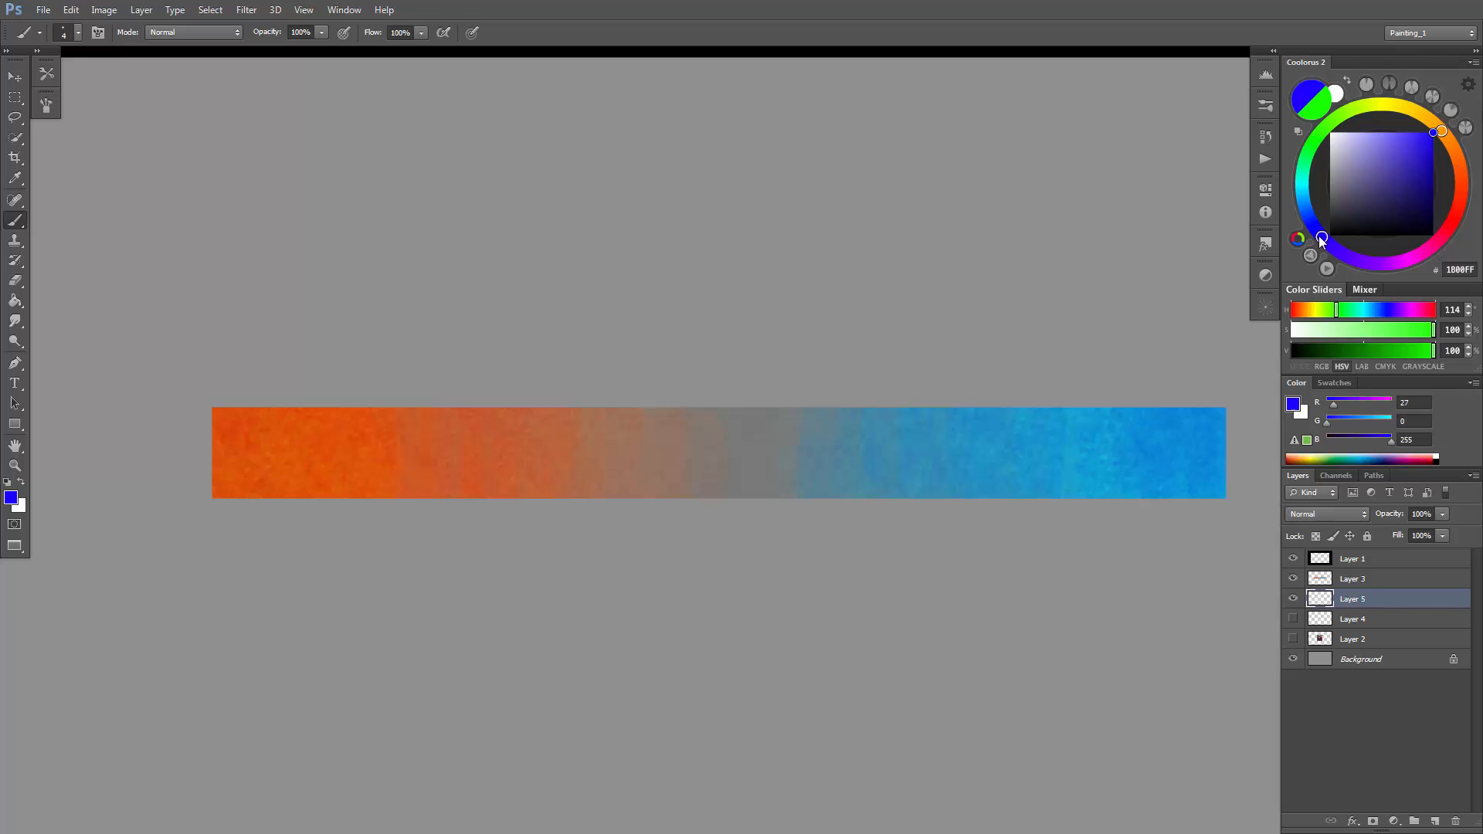
click(1449, 199)
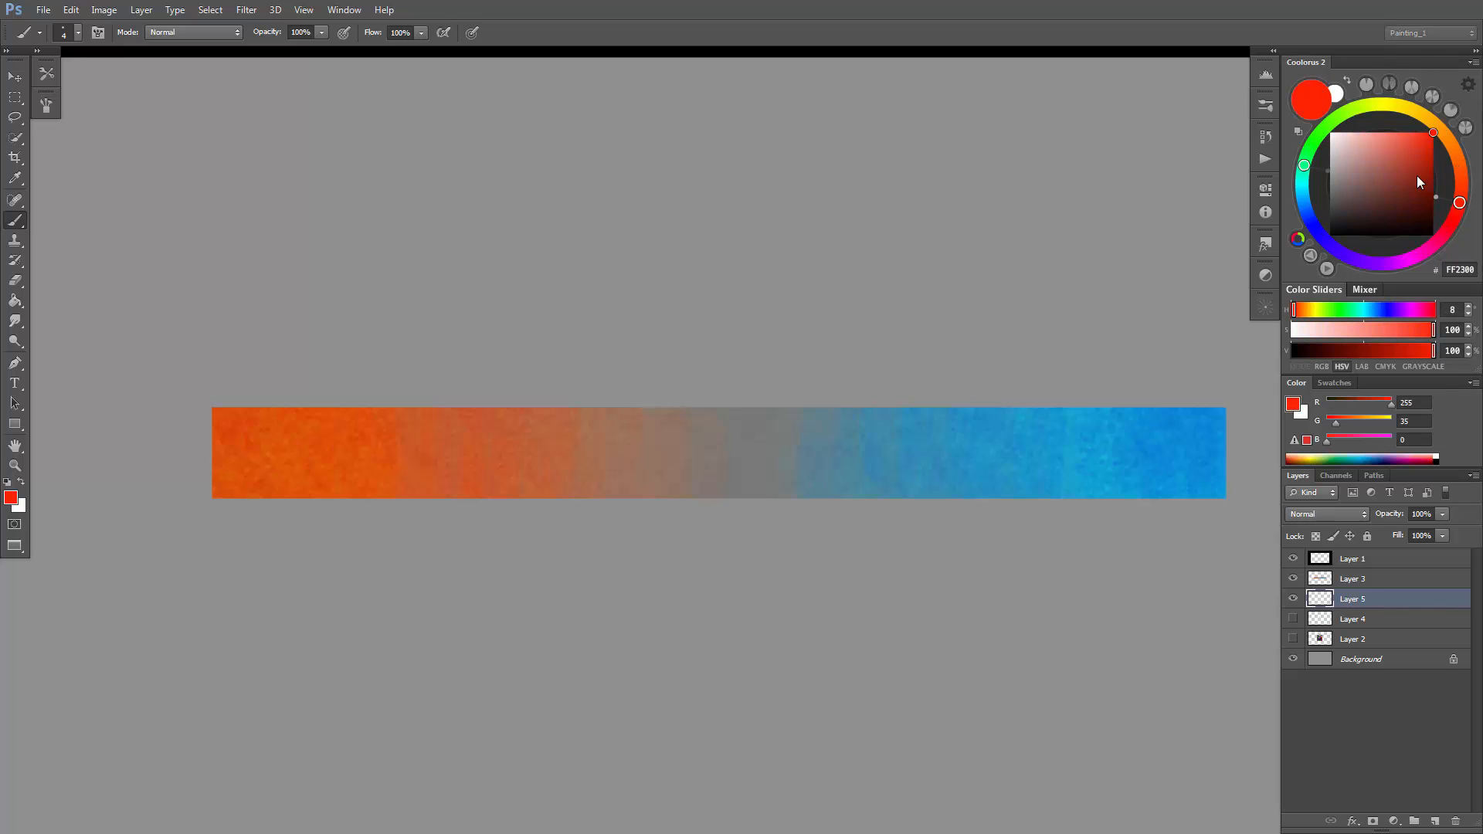
Handwrite "coldest" in red above the blue end of the gradient strip and "warmest" above its orange end.
drag(997, 411, 754, 425)
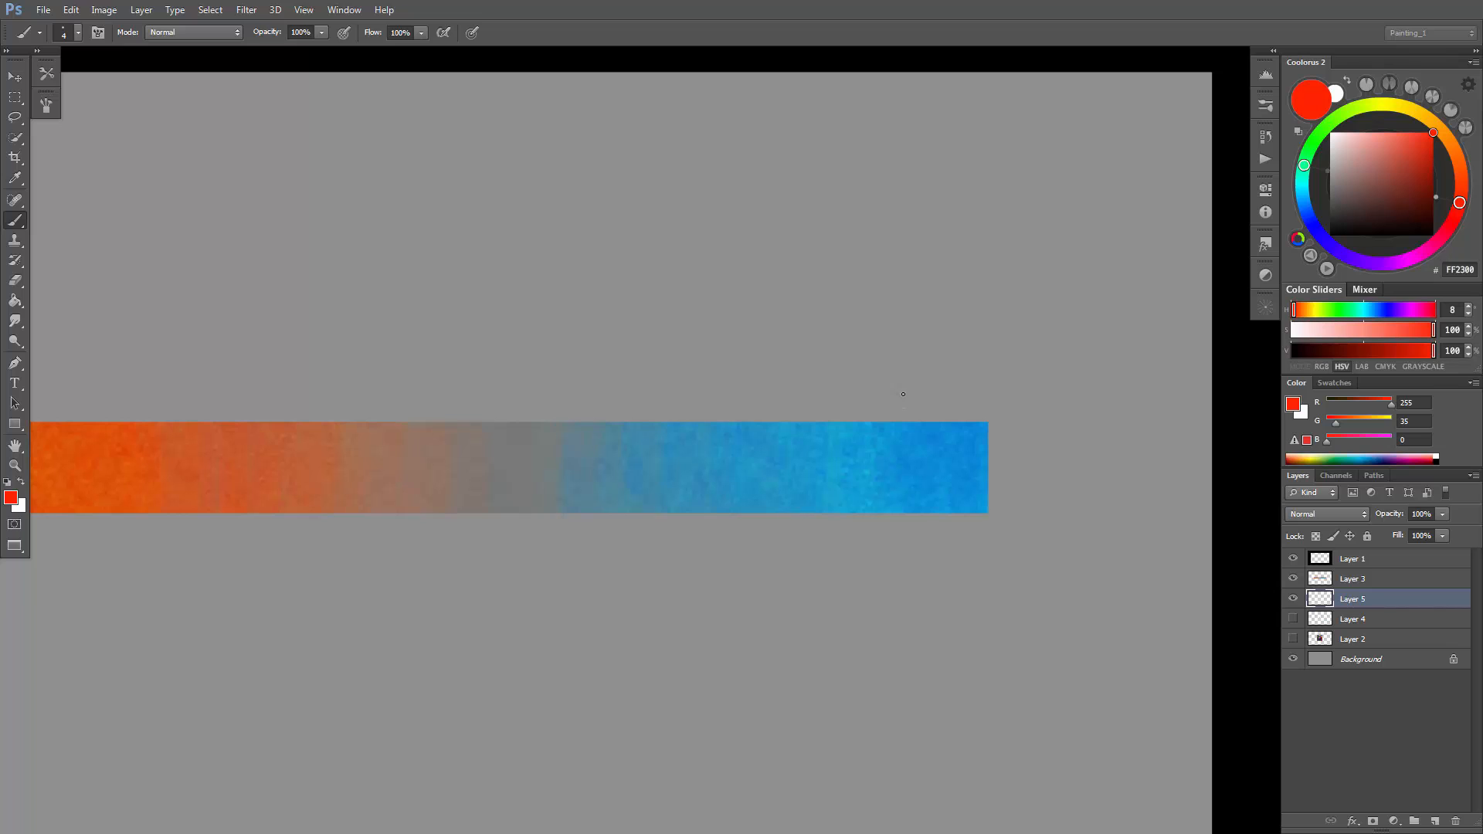
mouse_move(947, 377)
mouse_down()
mouse_move(984, 395)
mouse_move(1017, 371)
mouse_move(1027, 395)
mouse_move(1074, 380)
mouse_up()
drag(555, 444, 965, 437)
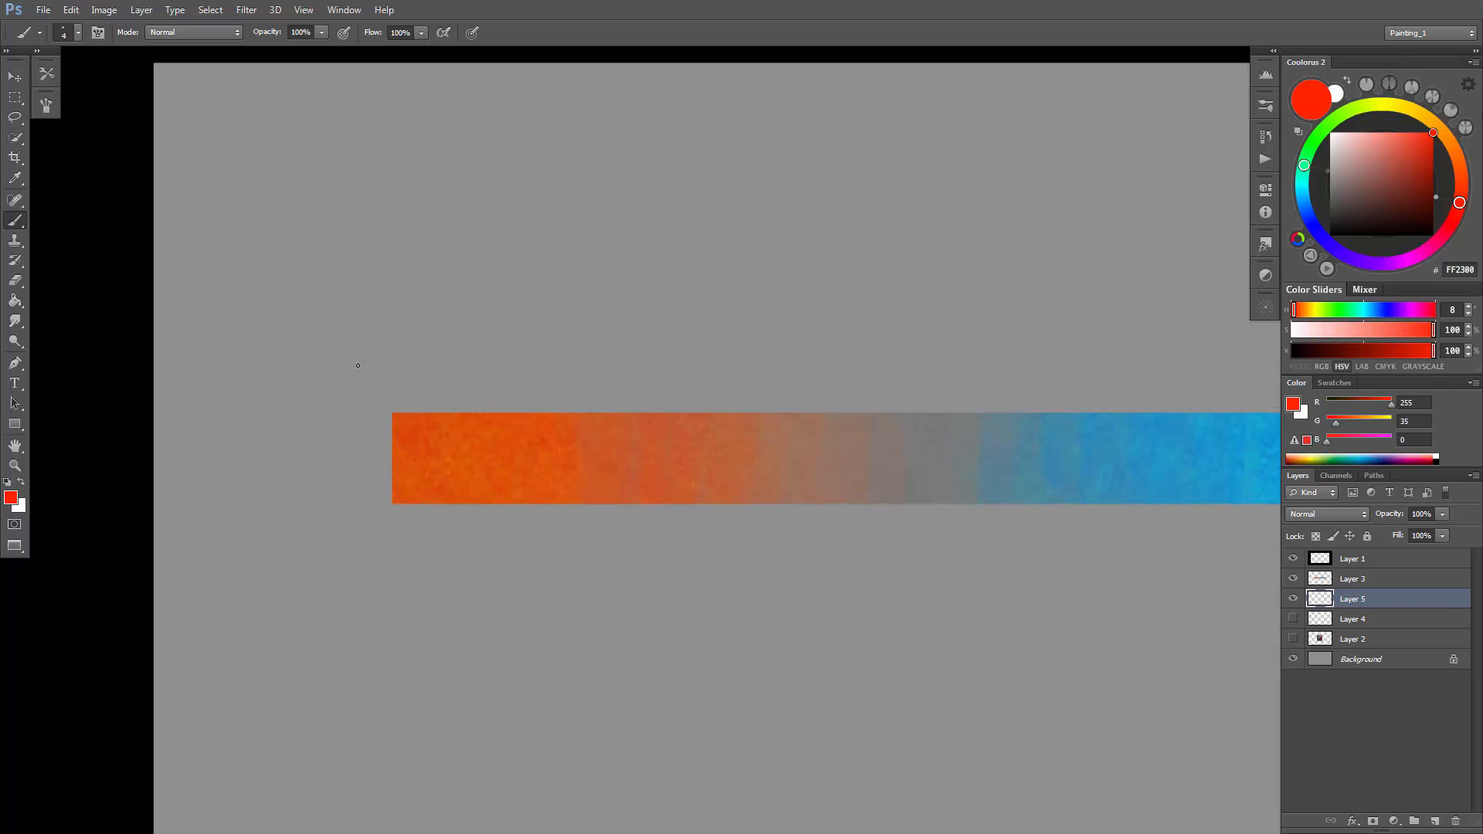
drag(369, 375, 510, 385)
mouse_move(529, 344)
mouse_down()
mouse_move(528, 388)
mouse_move(542, 366)
mouse_up()
drag(903, 466, 613, 513)
scroll(850, 471, down, 2)
scroll(834, 482, up, 2)
drag(686, 547, 692, 546)
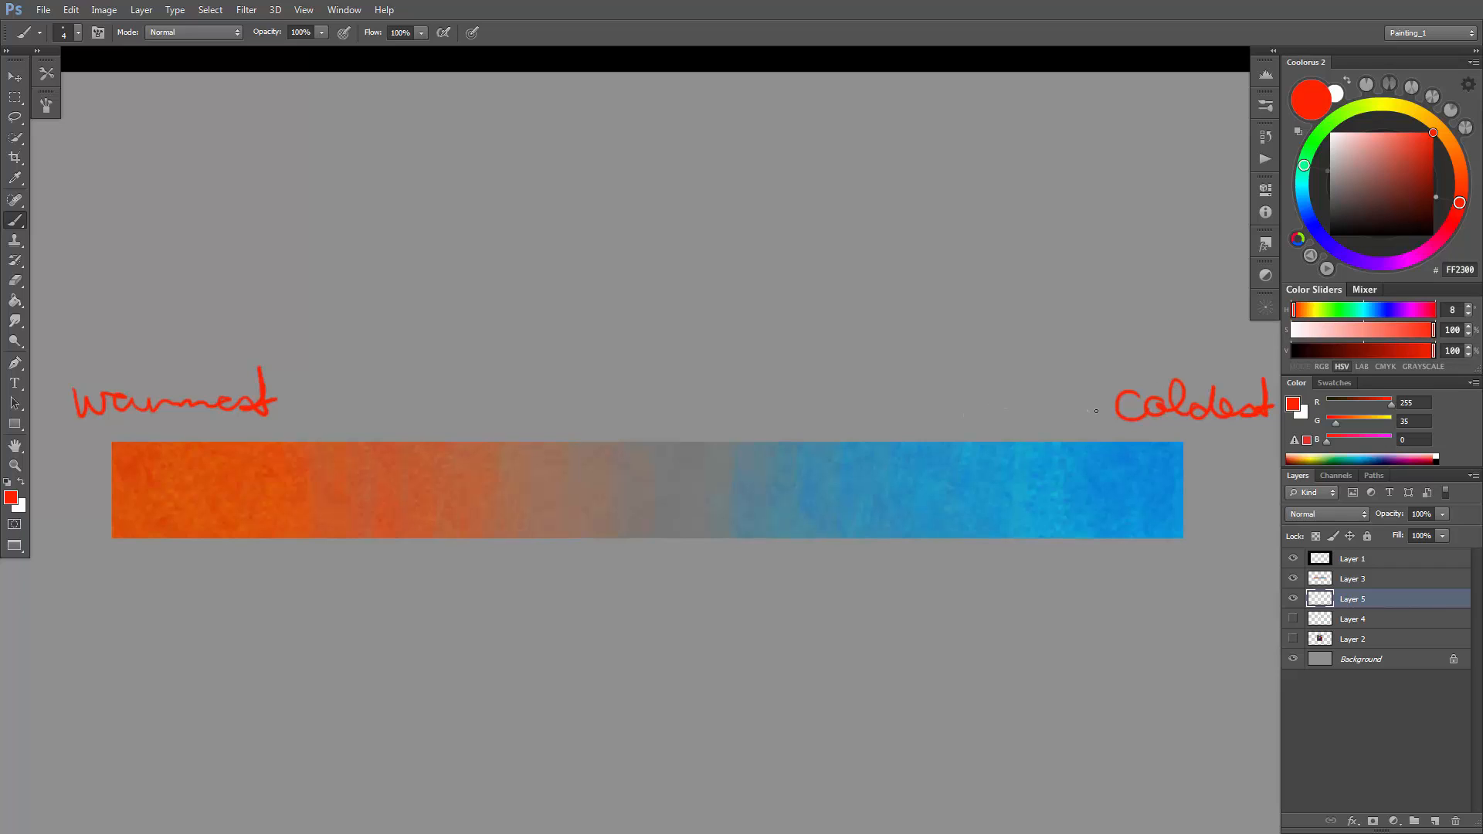
Draw a straight arrow from "coldest" towards the grey middle and handwrite "warmer" and "less cold" above it.
shift+click(1096, 408)
key(ctrl+z)
mouse_move(1058, 402)
mouse_down()
mouse_move(776, 407)
mouse_move(784, 397)
mouse_up()
mouse_move(672, 386)
mouse_down()
mouse_move(679, 436)
mouse_move(680, 388)
mouse_up()
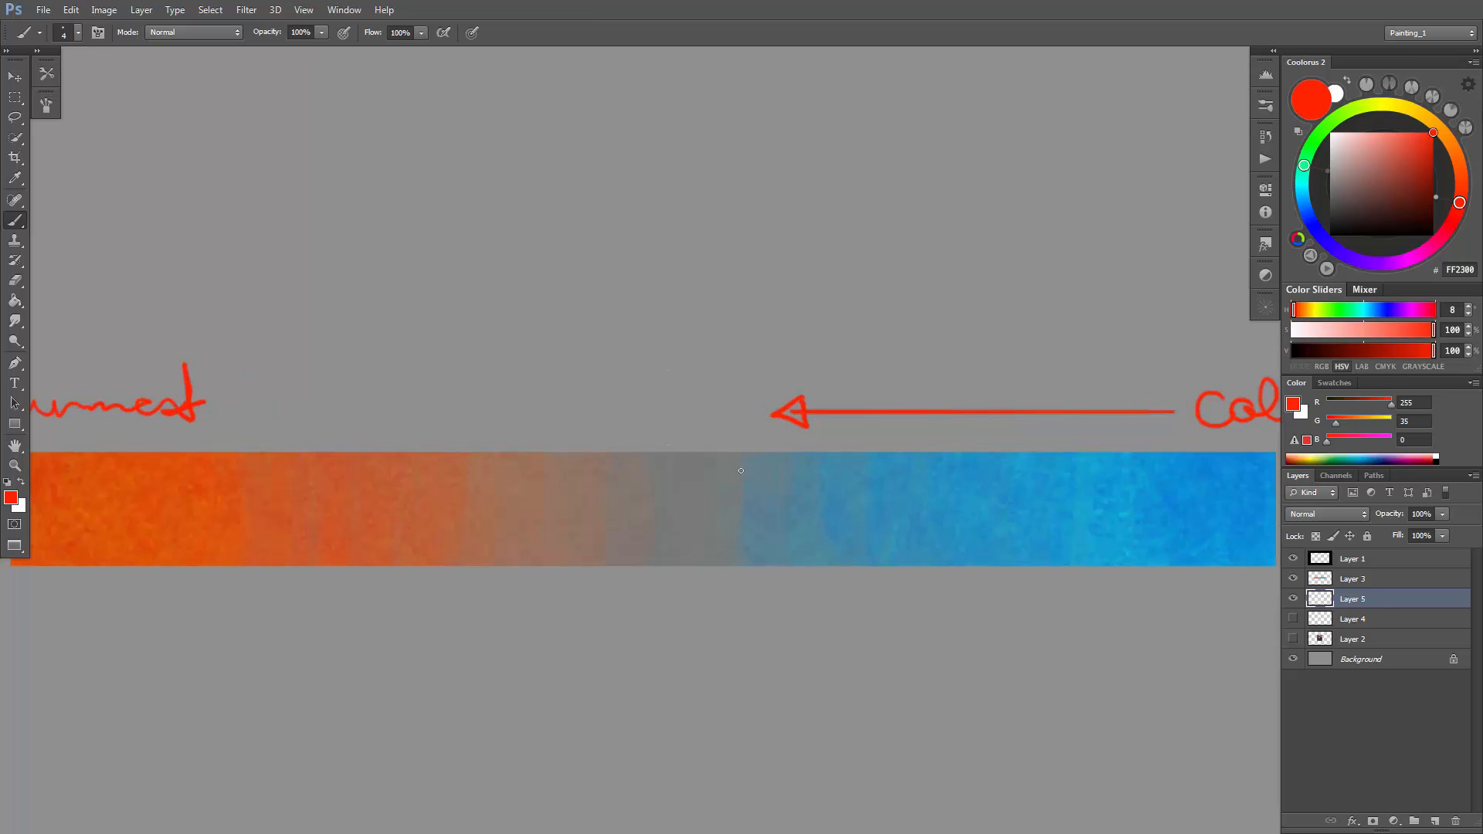
mouse_move(915, 384)
mouse_down()
mouse_move(1046, 377)
mouse_move(1039, 392)
mouse_move(1099, 394)
mouse_up()
drag(914, 319, 1080, 334)
ctrl+drag(760, 411, 751, 424)
Set the foreground colour to pure red (FF0000) and move Layer 5 above Layer 3.
alt+click(694, 494)
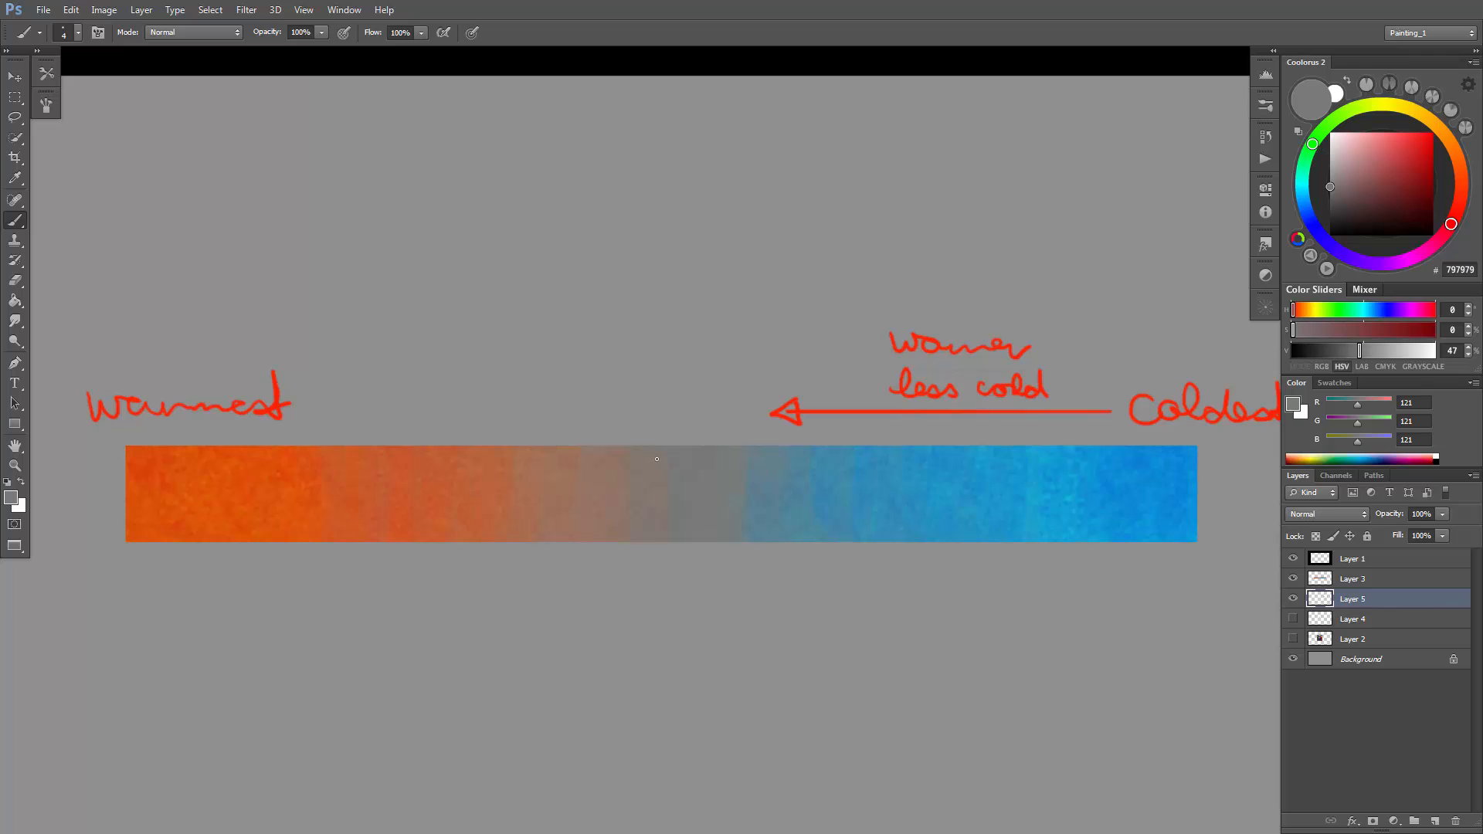
mouse_move(1349, 205)
mouse_down()
mouse_move(1321, 220)
mouse_move(1440, 126)
mouse_up()
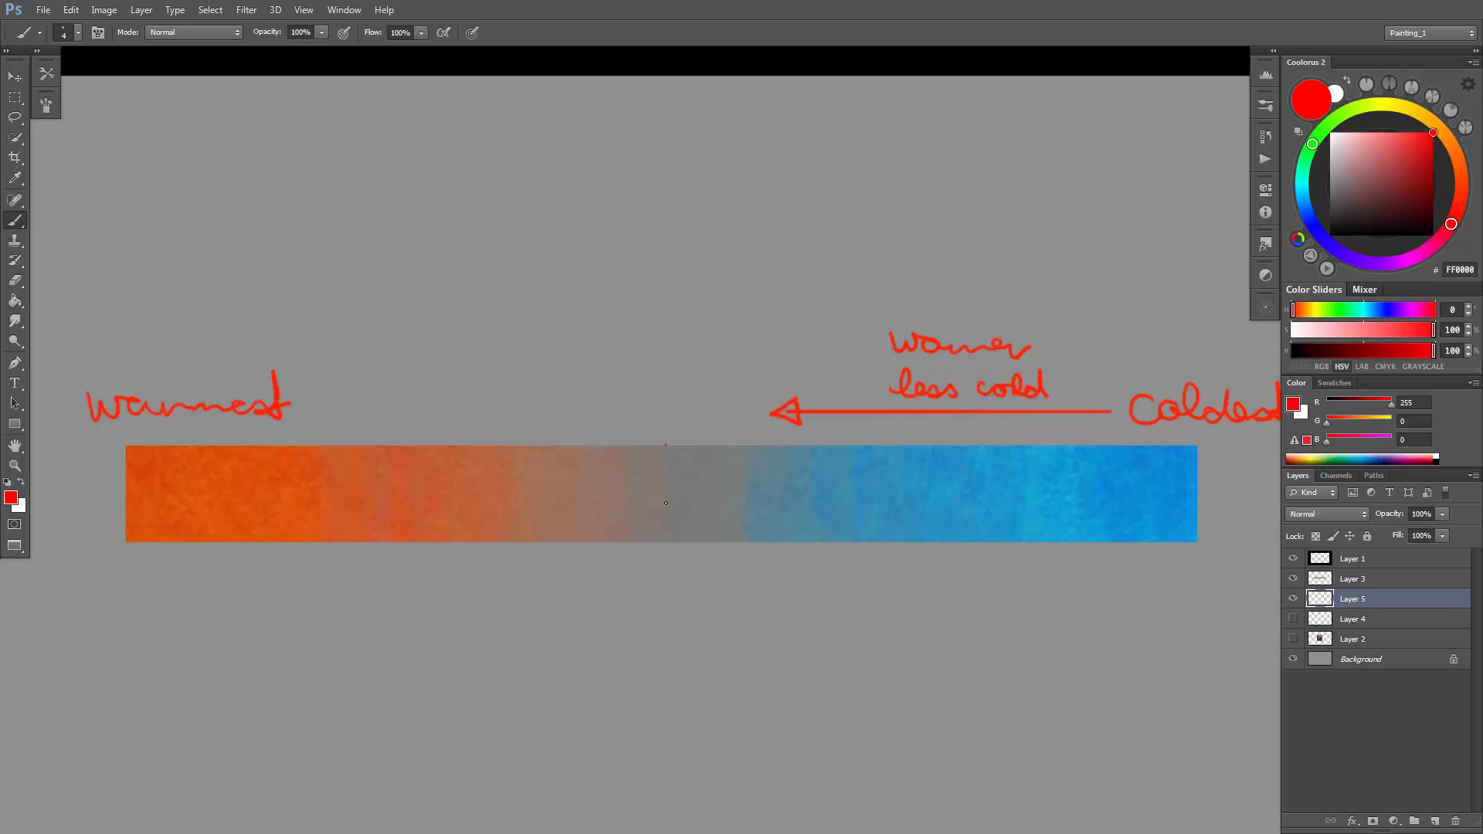
click(1377, 585)
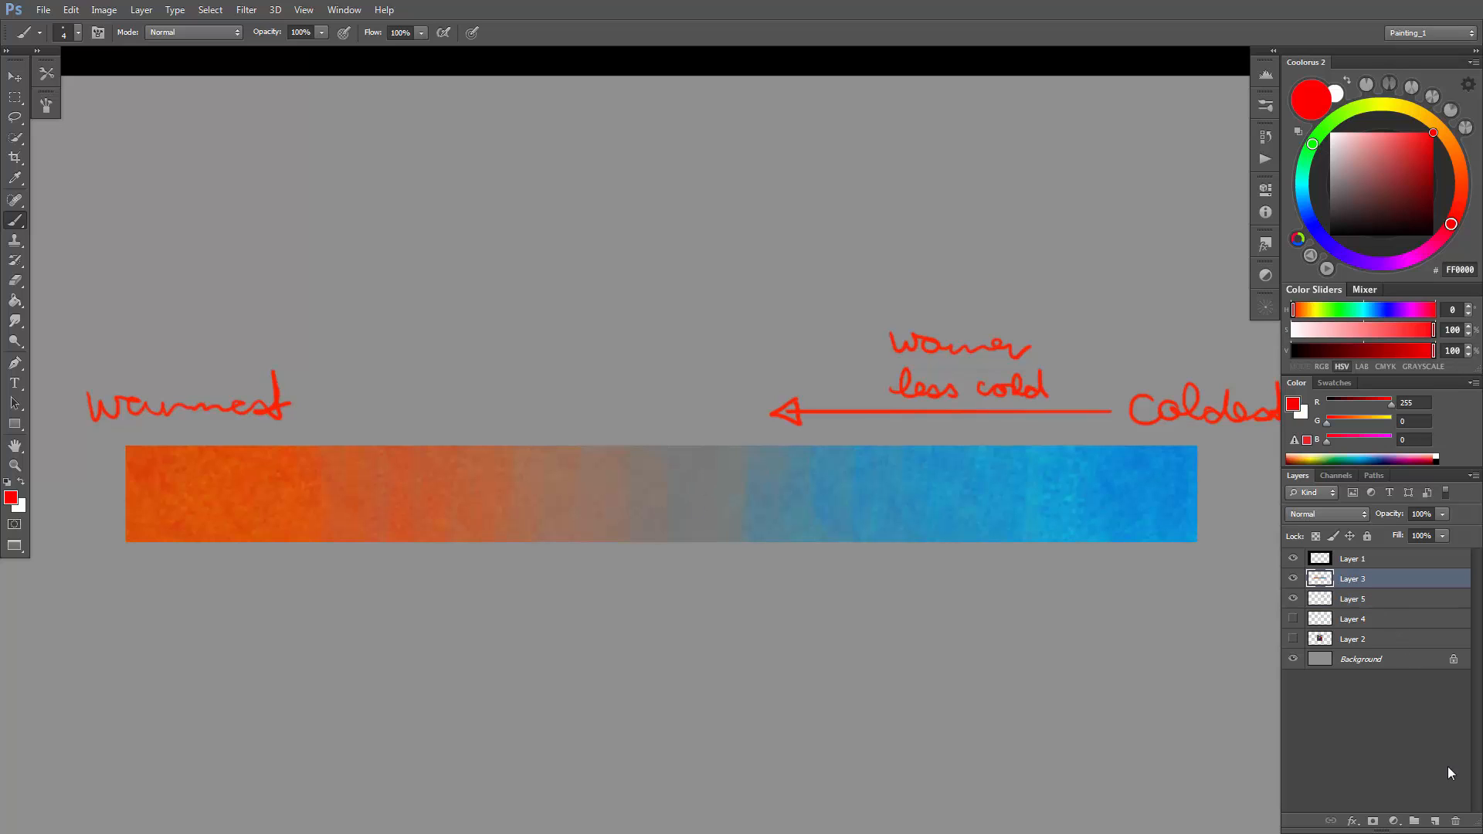
click(1397, 604)
drag(1398, 598, 1394, 576)
Outline the neutral grey section in the middle of the gradient strip with a red rectangle.
drag(671, 447, 671, 540)
mouse_move(669, 453)
mouse_down()
mouse_move(718, 453)
mouse_move(725, 544)
mouse_move(659, 541)
mouse_move(744, 515)
mouse_move(650, 541)
mouse_move(706, 580)
mouse_up()
ctrl+click(734, 511)
ctrl+click(652, 542)
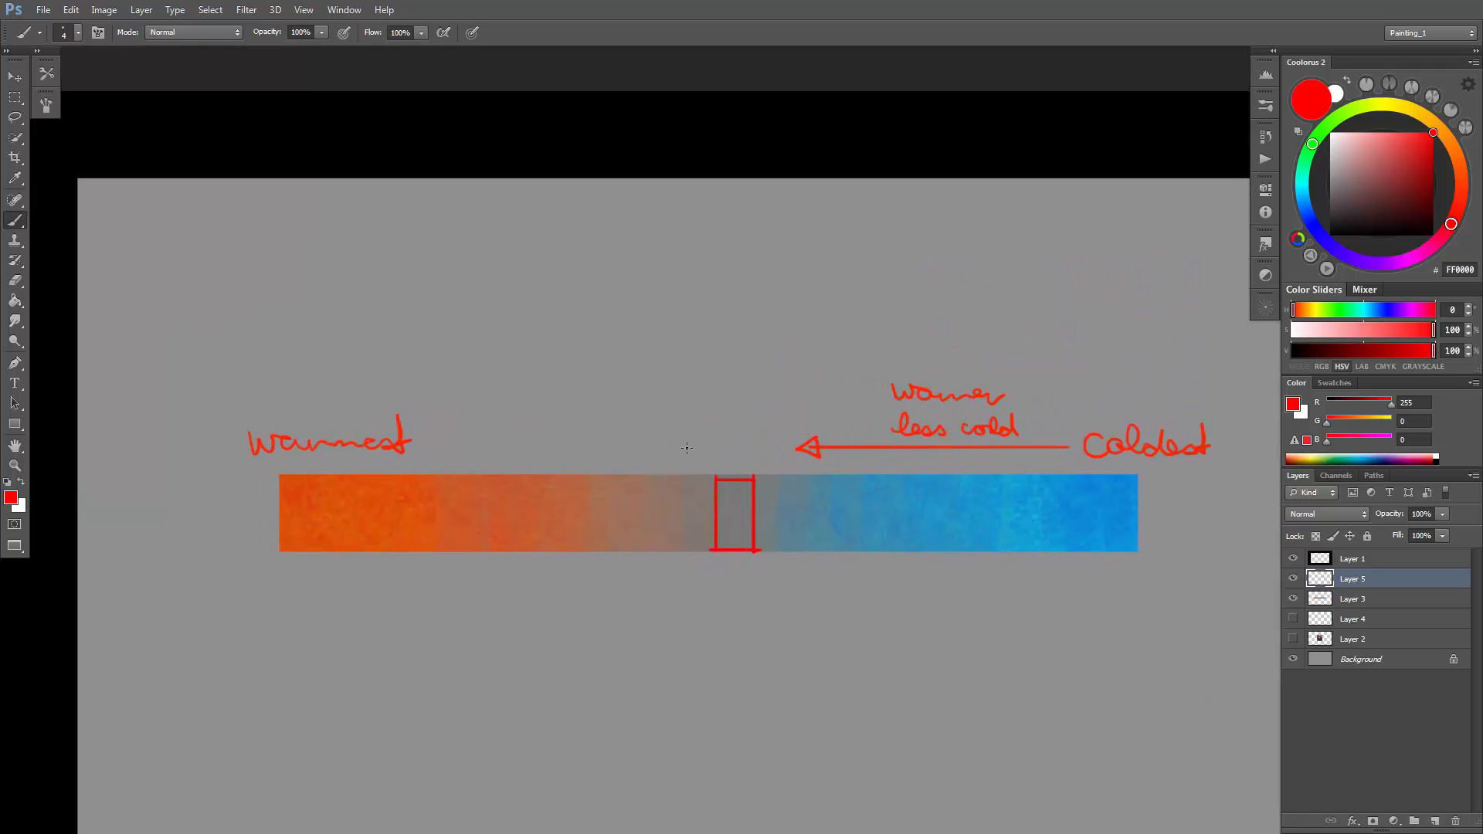
Draw an arrow from the grey rectangle towards "warmest" and handwrite "warmer" above it.
drag(658, 445, 471, 448)
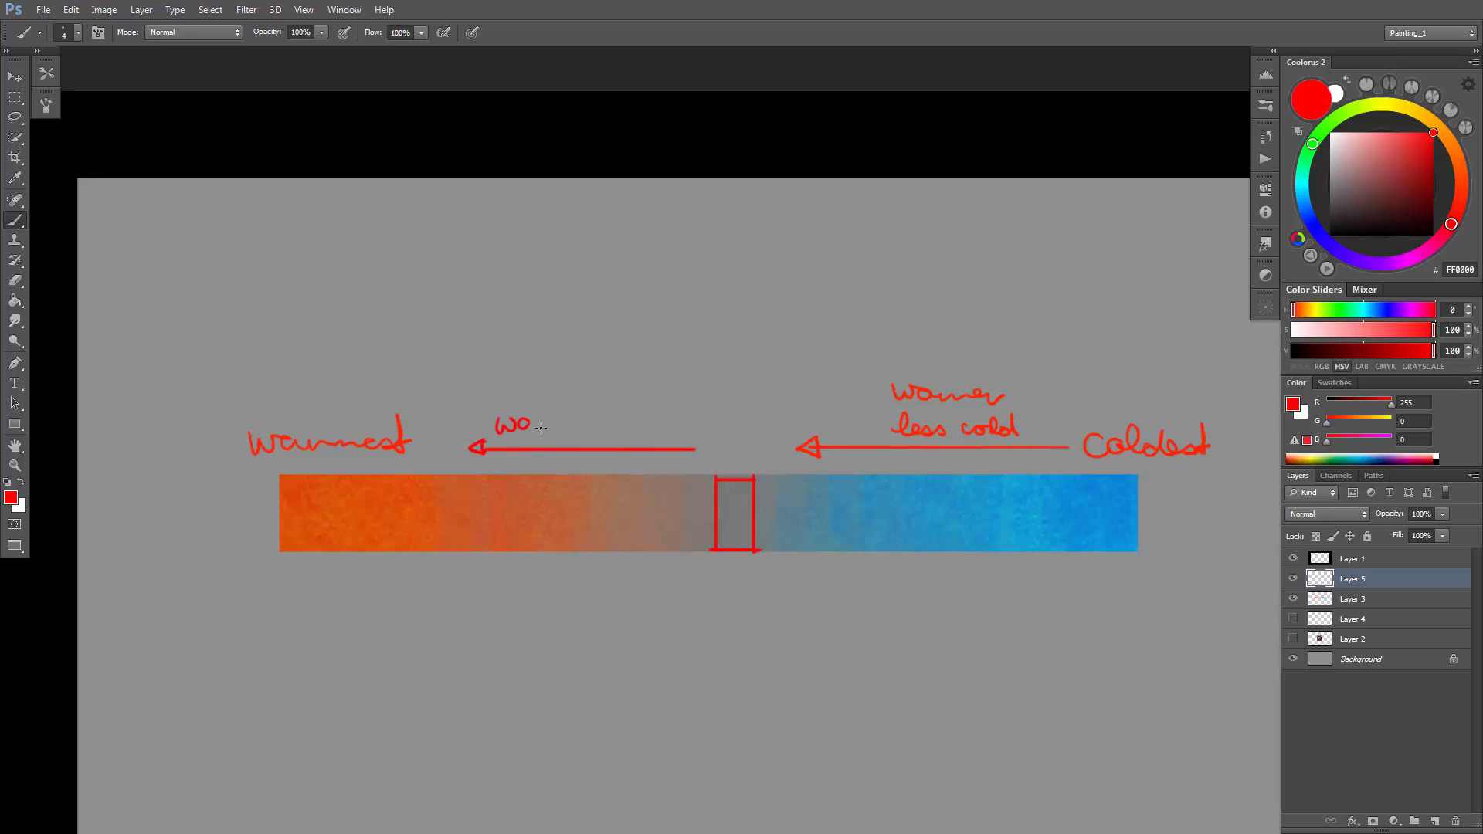
drag(545, 421, 625, 424)
mouse_move(597, 482)
mouse_down()
mouse_move(558, 491)
mouse_move(857, 540)
mouse_move(755, 503)
mouse_move(784, 519)
mouse_up()
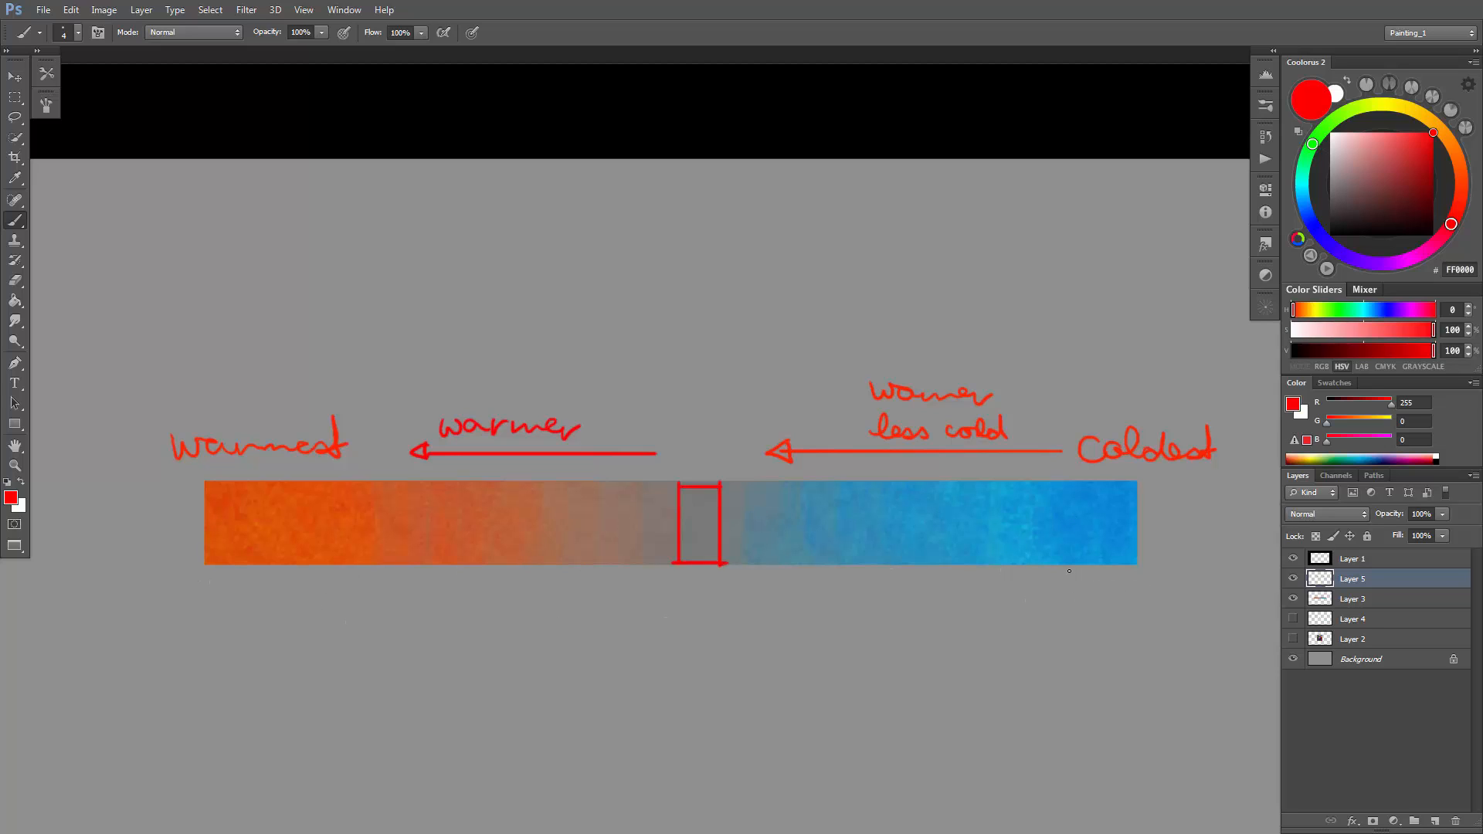
drag(1036, 573, 1020, 582)
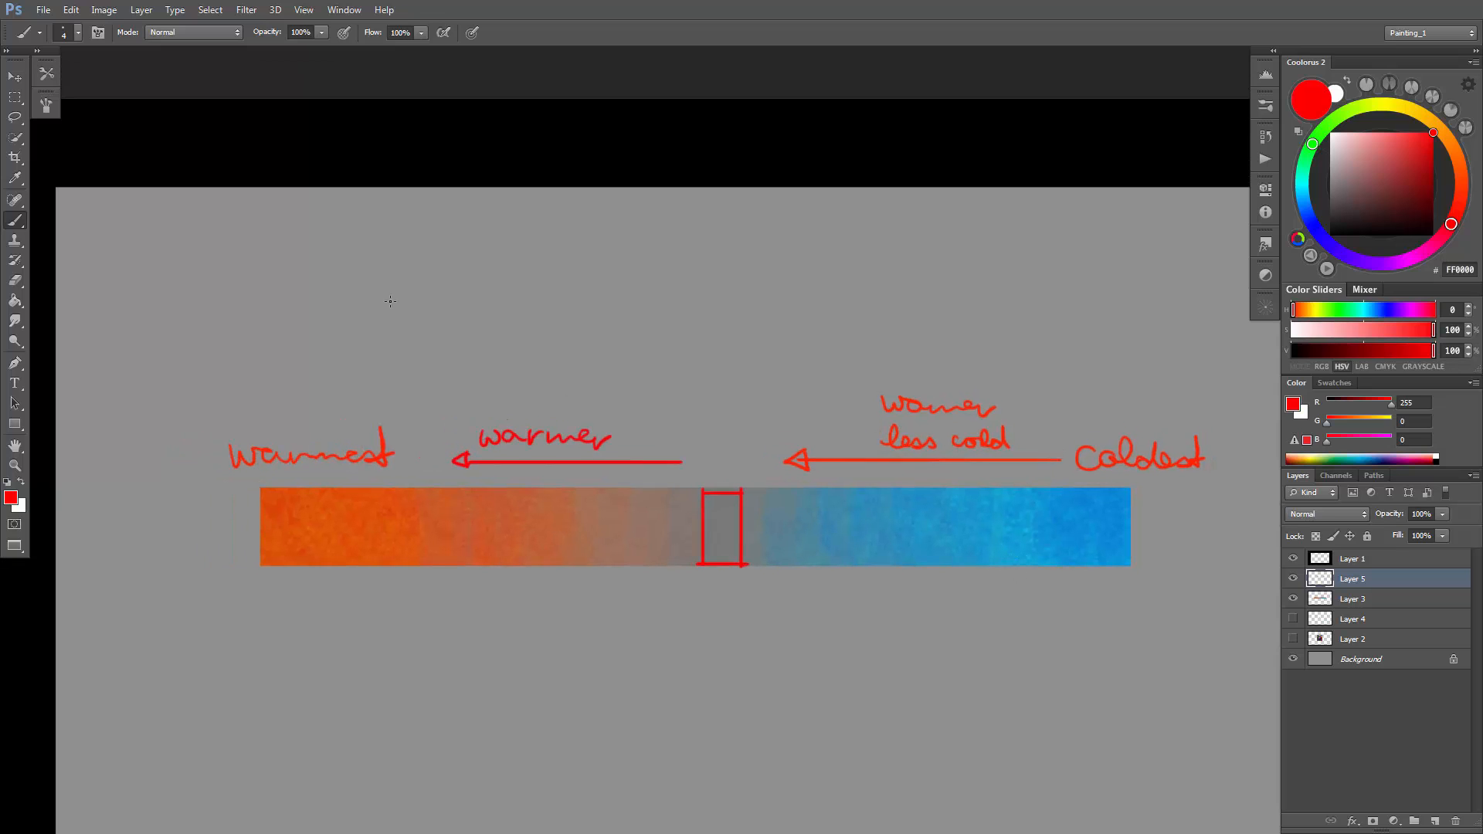
Return to the standard screen mode and show the Sorolla (141) beach painting layer.
key(f)
key(f)
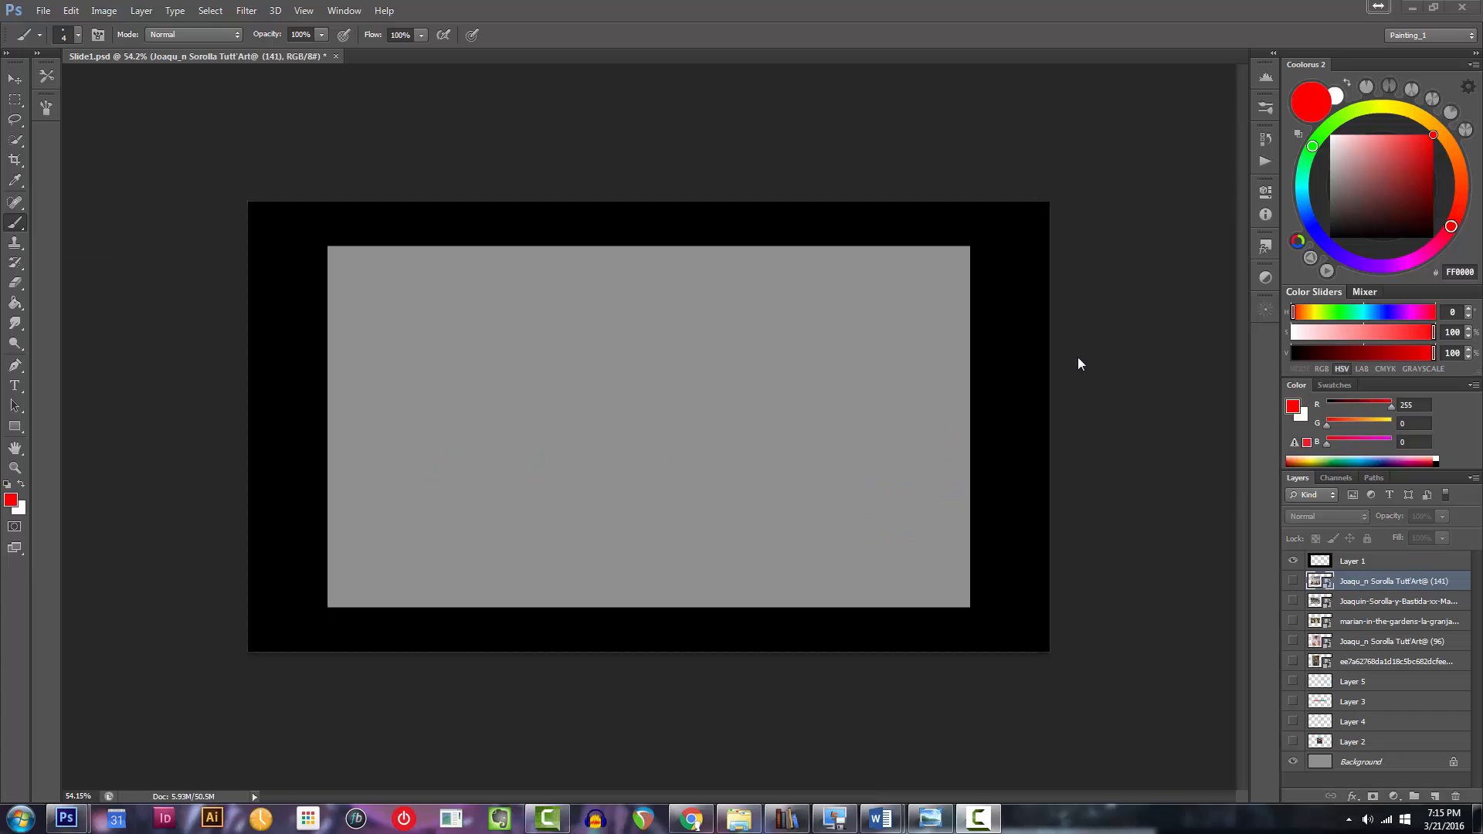
click(727, 409)
mouse_move(748, 415)
mouse_down()
mouse_move(810, 432)
mouse_move(788, 441)
mouse_up()
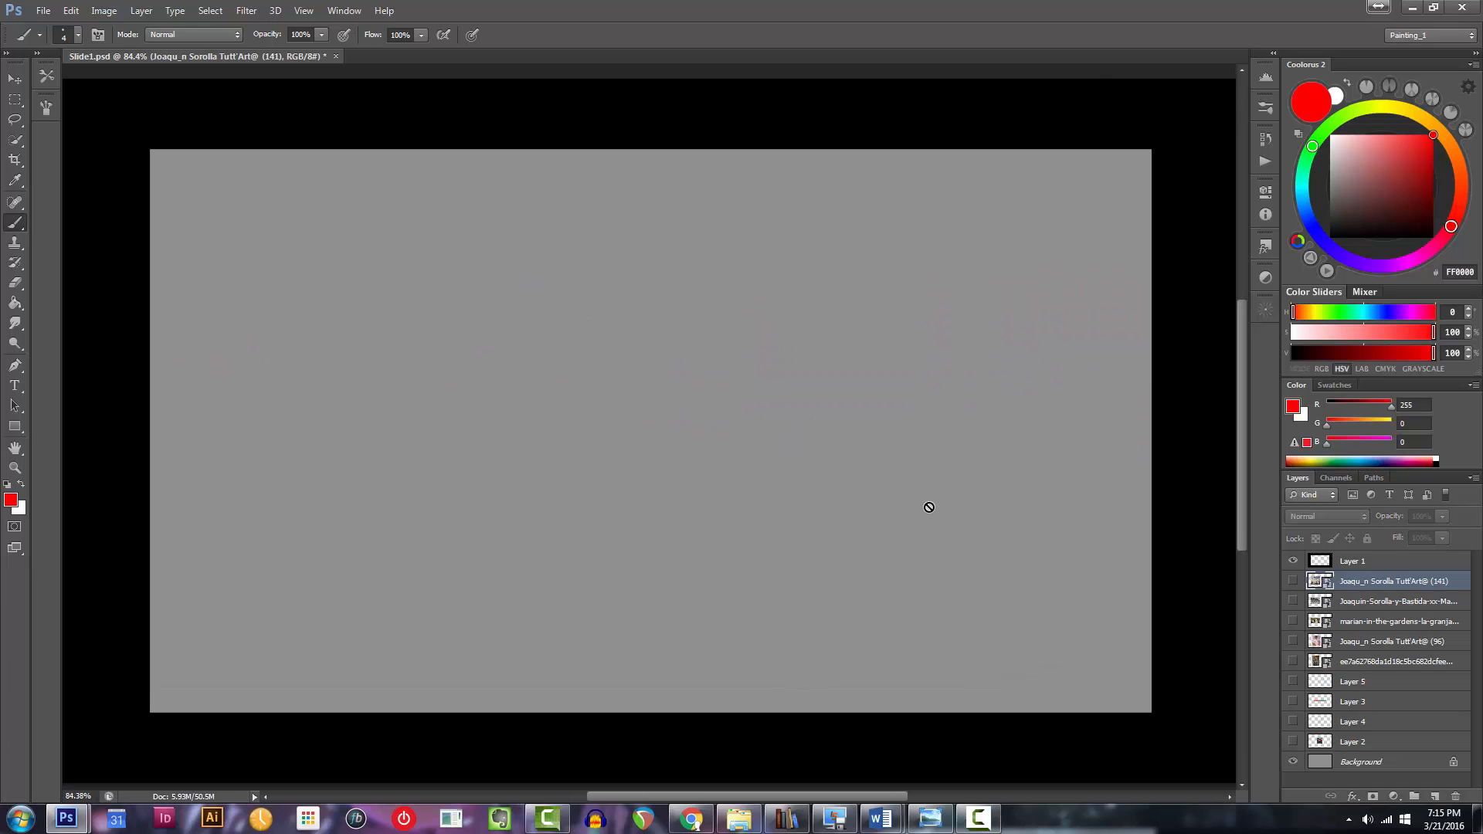
click(1293, 581)
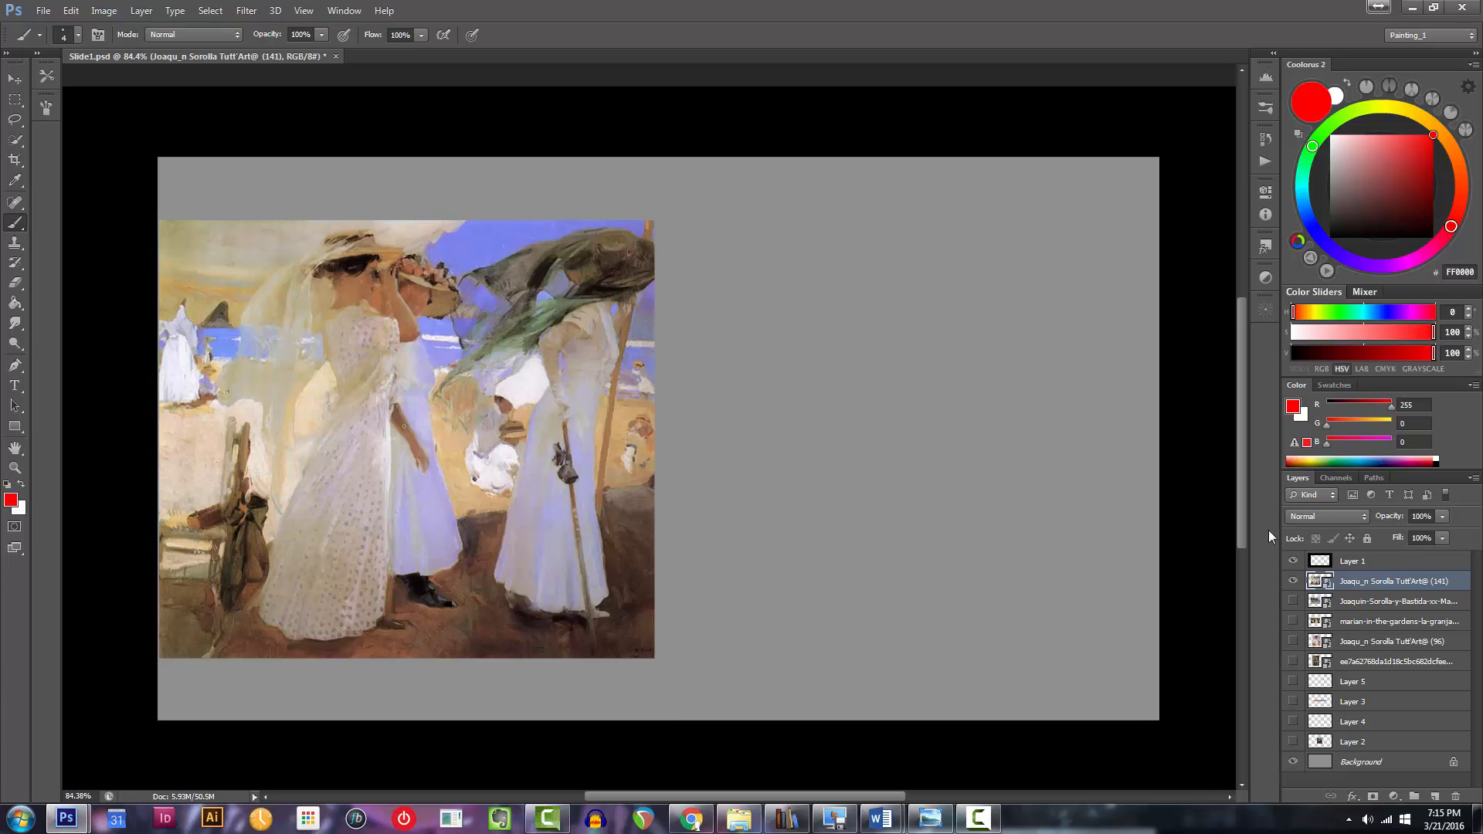
click(1292, 582)
click(1293, 582)
click(1295, 586)
click(1295, 585)
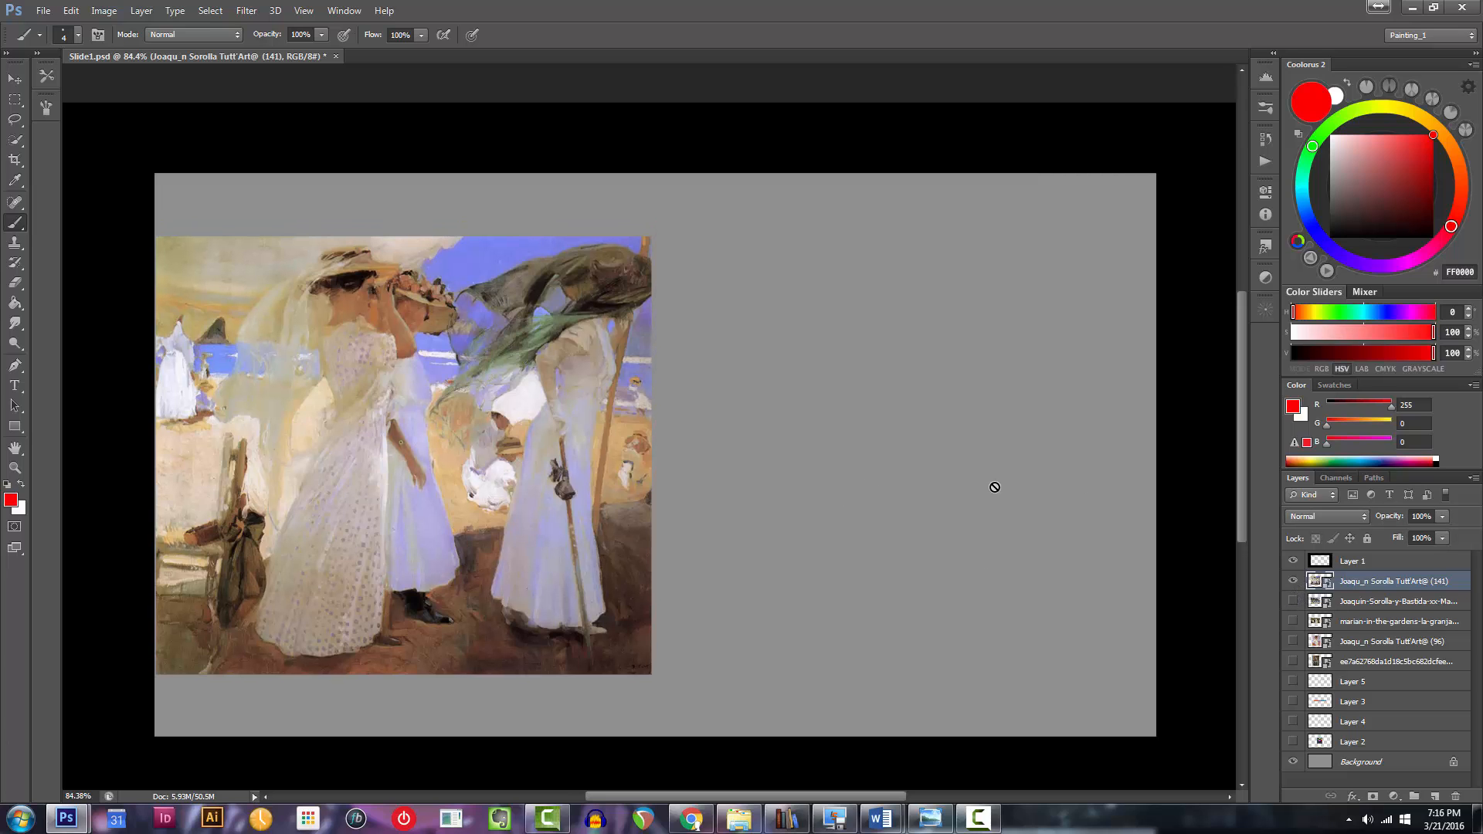
drag(805, 521, 805, 532)
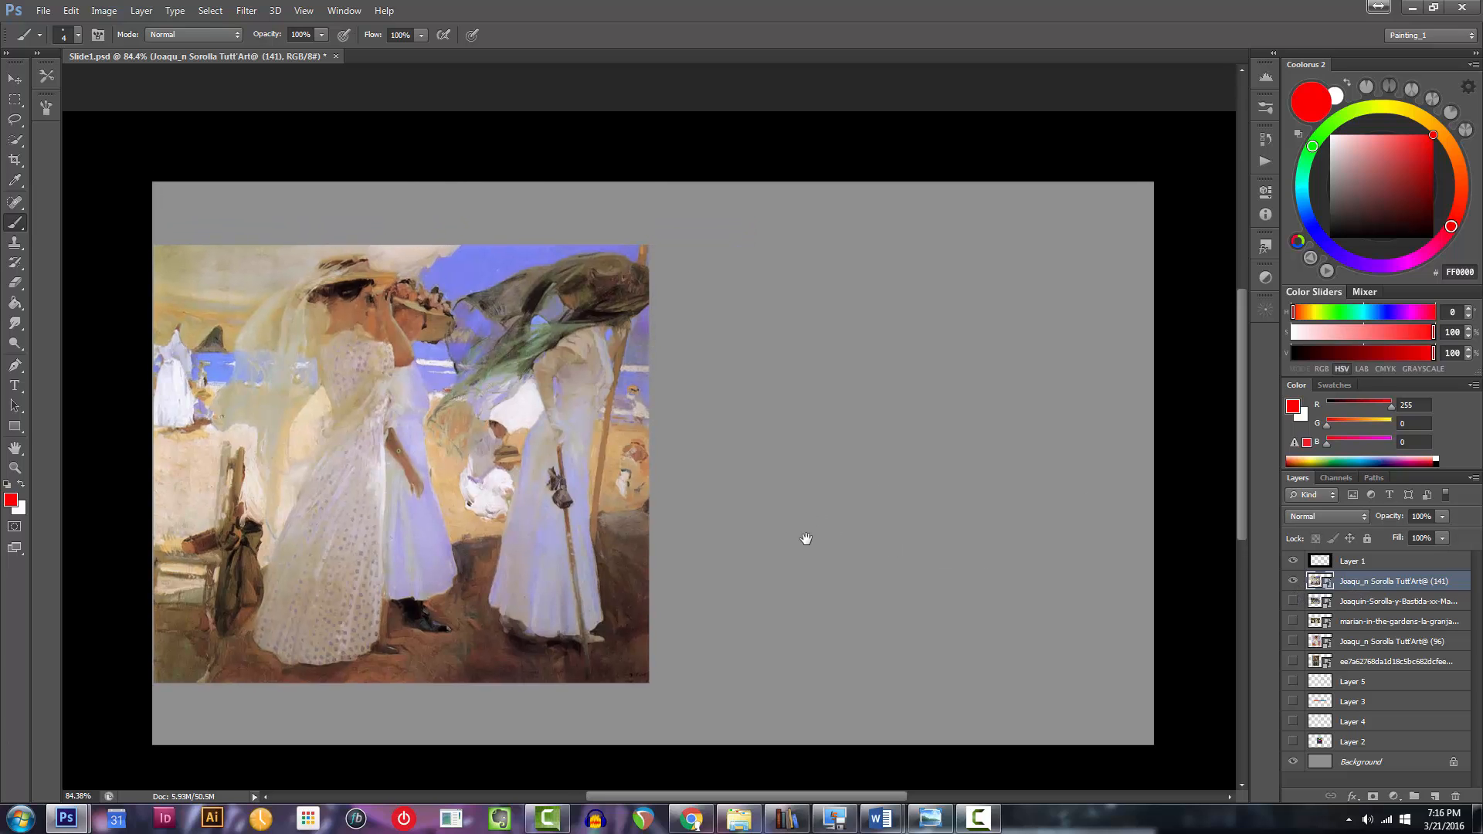
Add a new layer directly above Layer 5 and marquee-select the empty area beside the painting at the painting's height.
click(1435, 796)
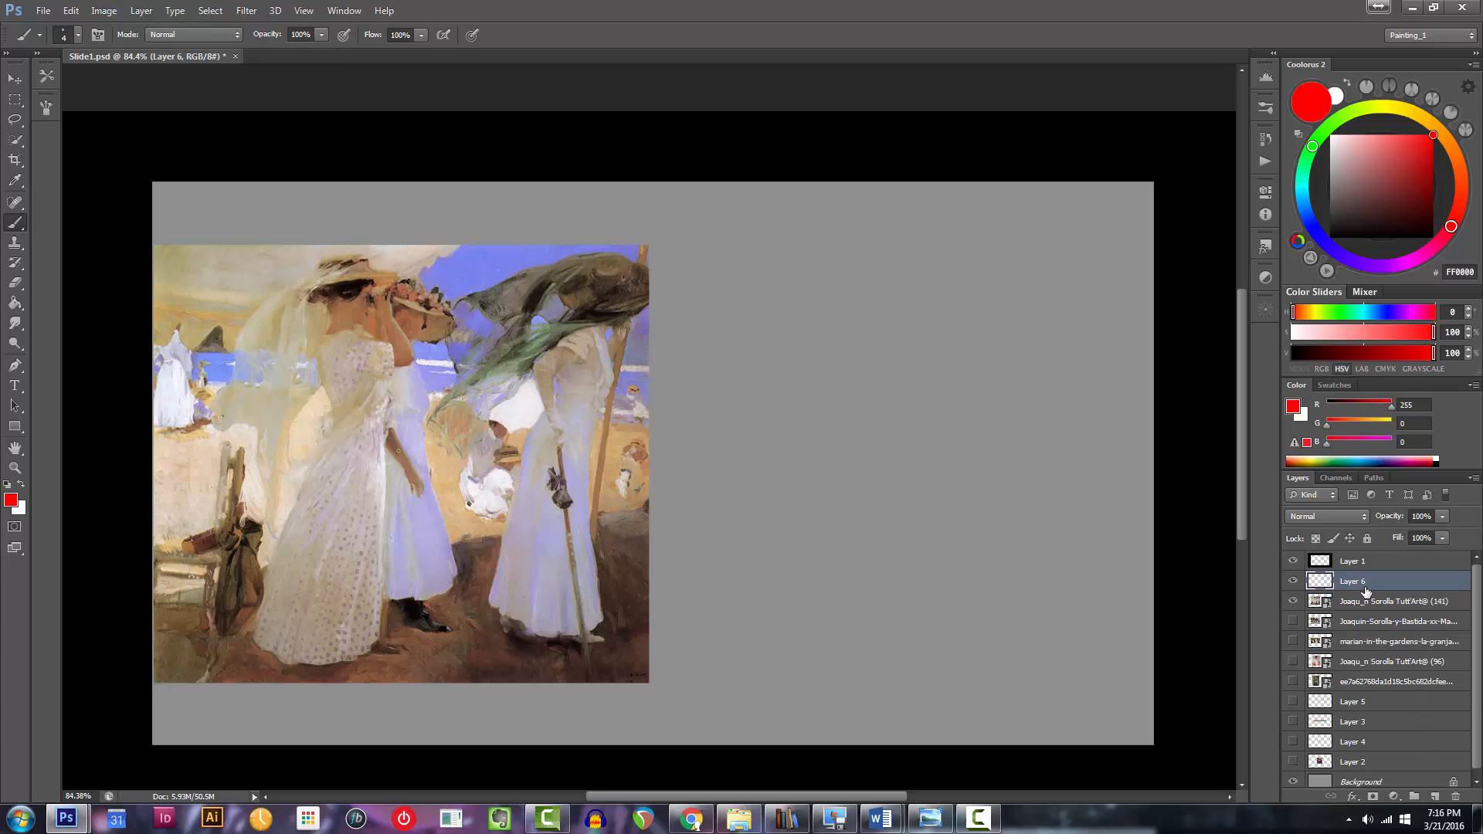
drag(1369, 588, 1391, 688)
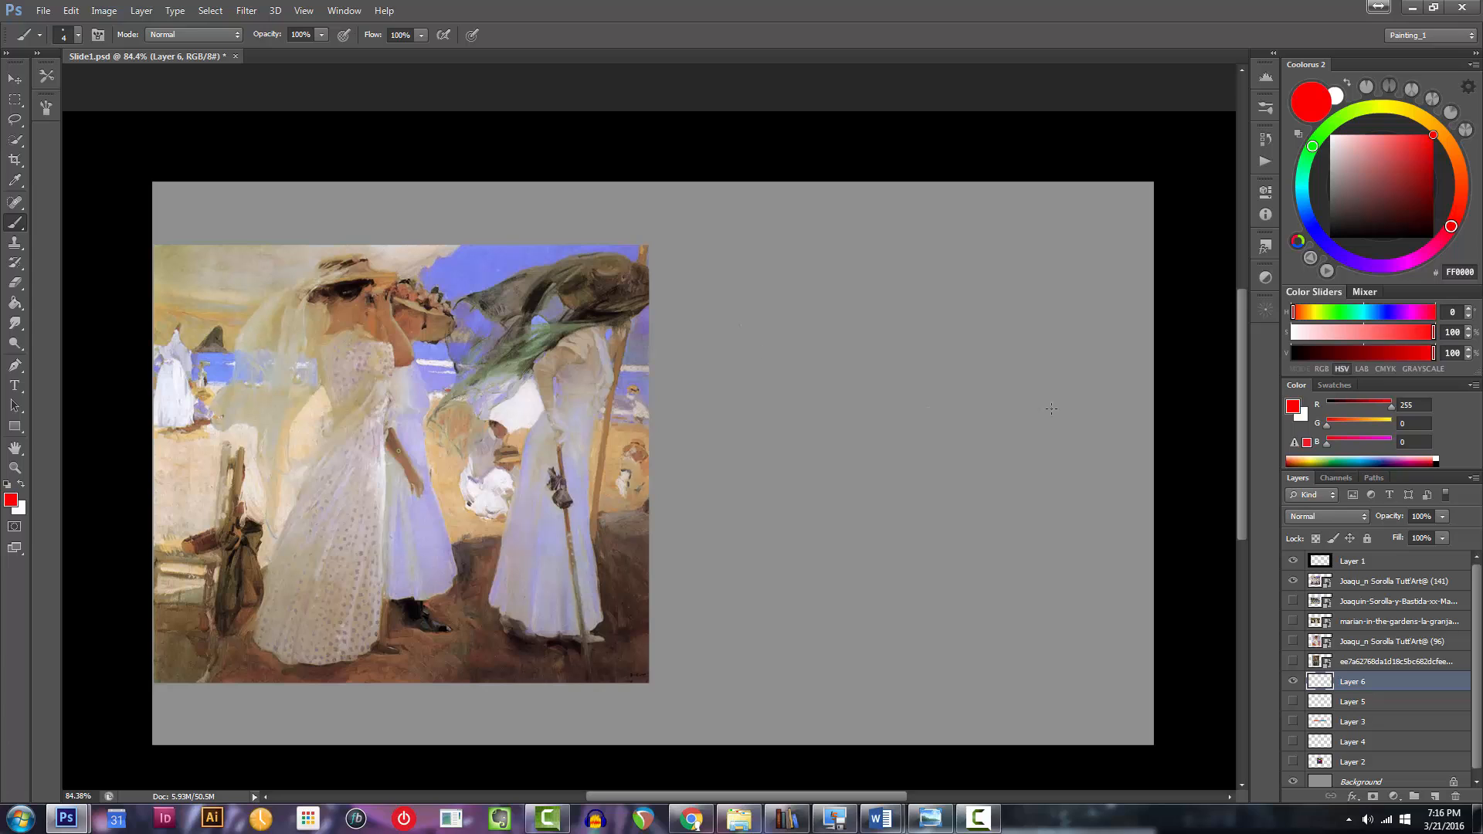
key(m)
mouse_move(1166, 242)
mouse_down()
mouse_move(656, 628)
mouse_move(646, 686)
mouse_up()
Switch to the Brush tool at size 35 and set the foreground colour to bright blue (00A2FF).
key(b)
key(bracketright)
key(bracketright)
key(bracketright)
key(bracketright)
key(bracketright)
key(bracketright)
key(bracketright)
key(bracketright)
click(1302, 201)
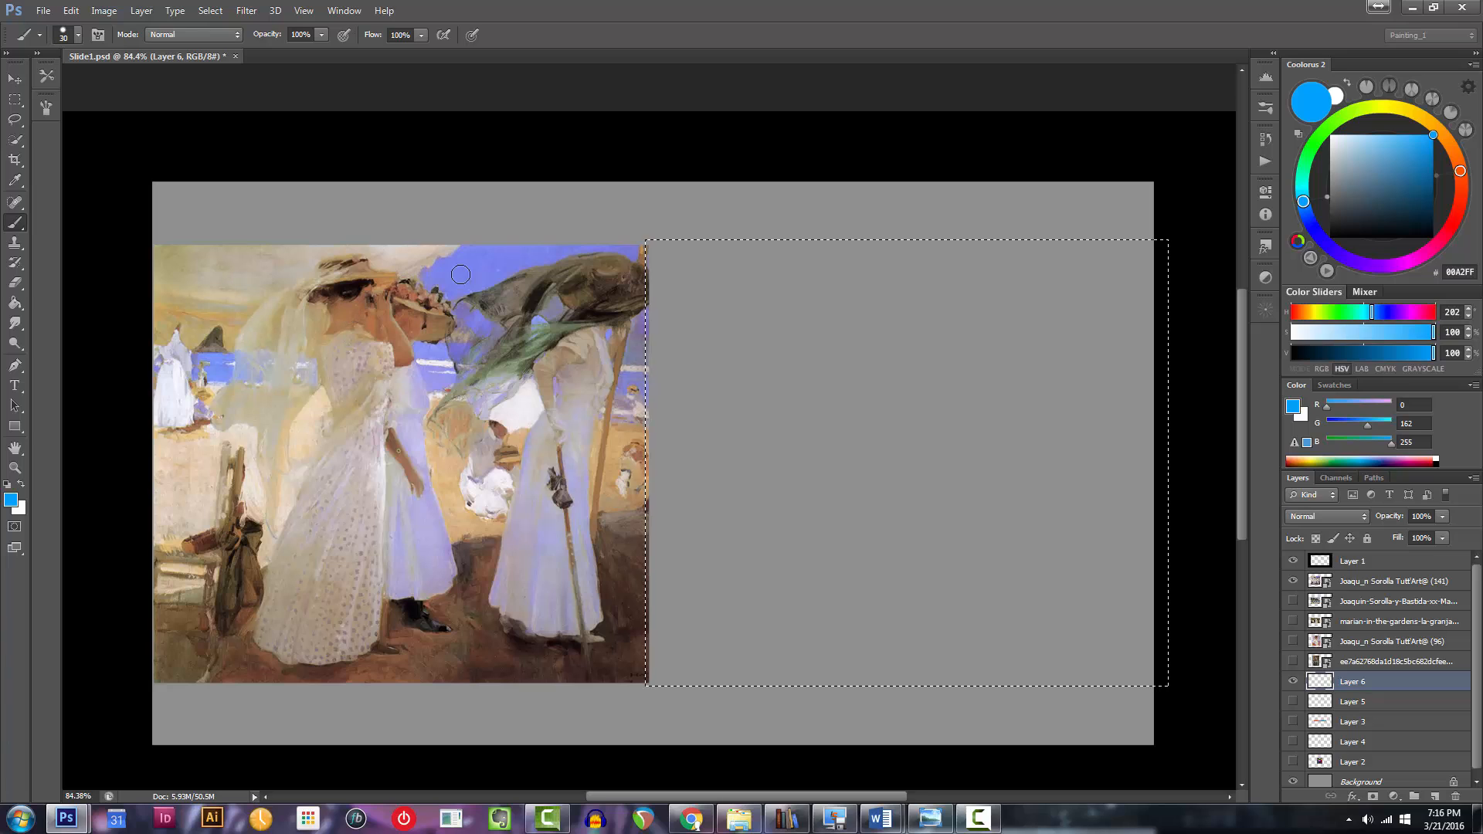
key(bracketleft)
key(bracketleft)
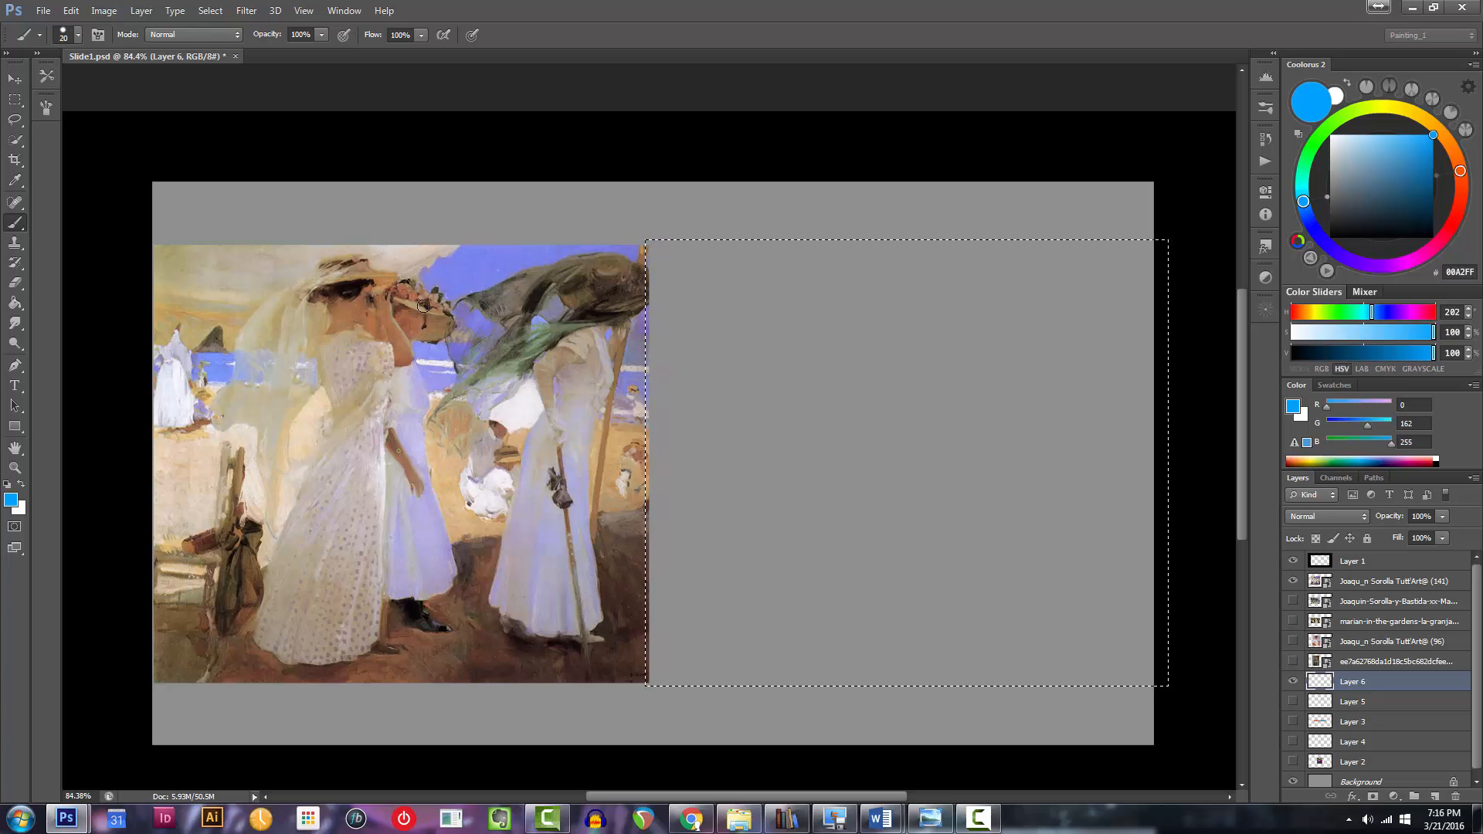
key(bracketright)
key(bracketright)
key(bracketright)
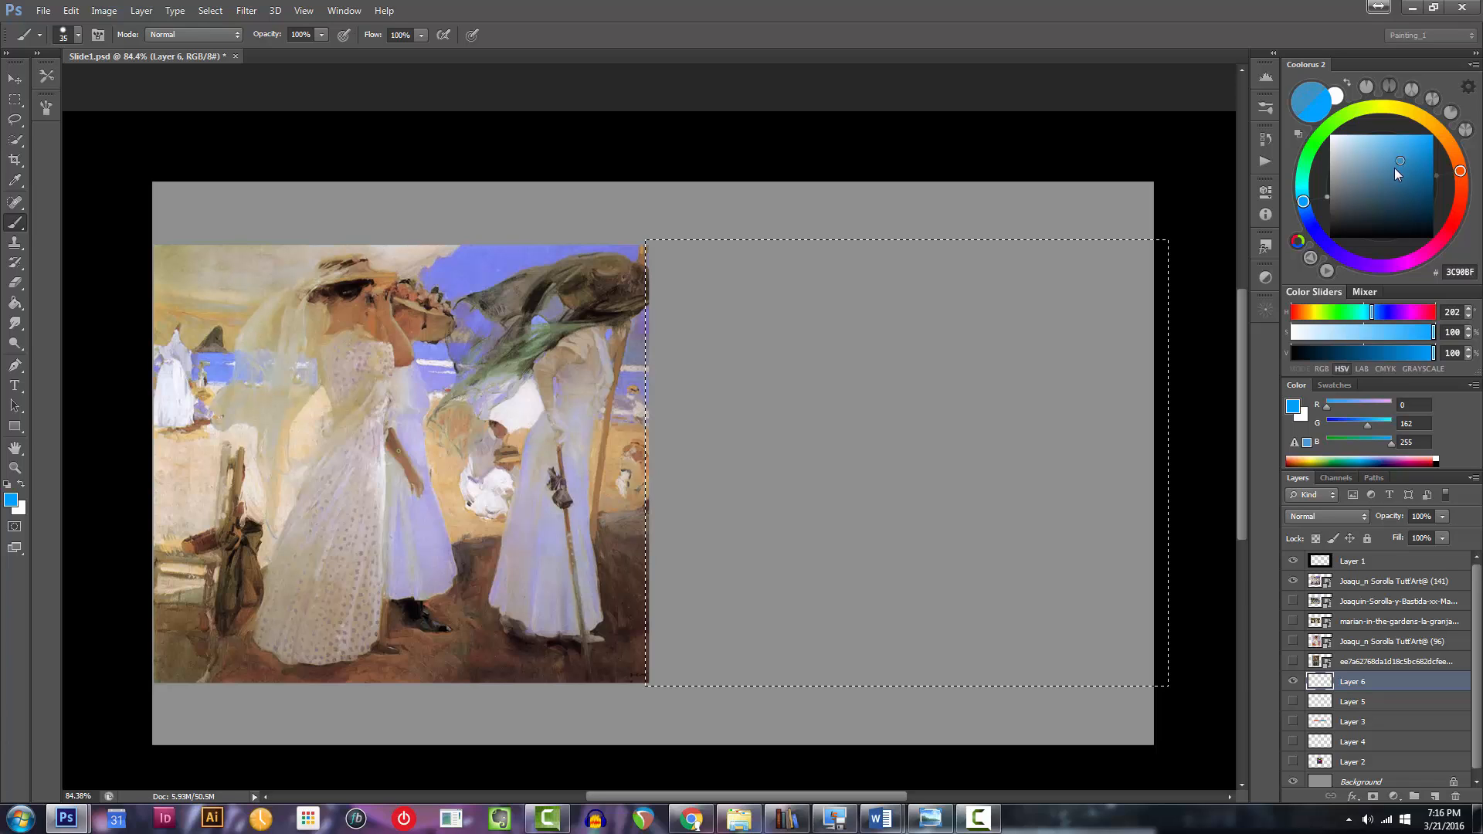
Fill the selected area with dark grey (515151) and add a new layer clipped to it.
click(1329, 196)
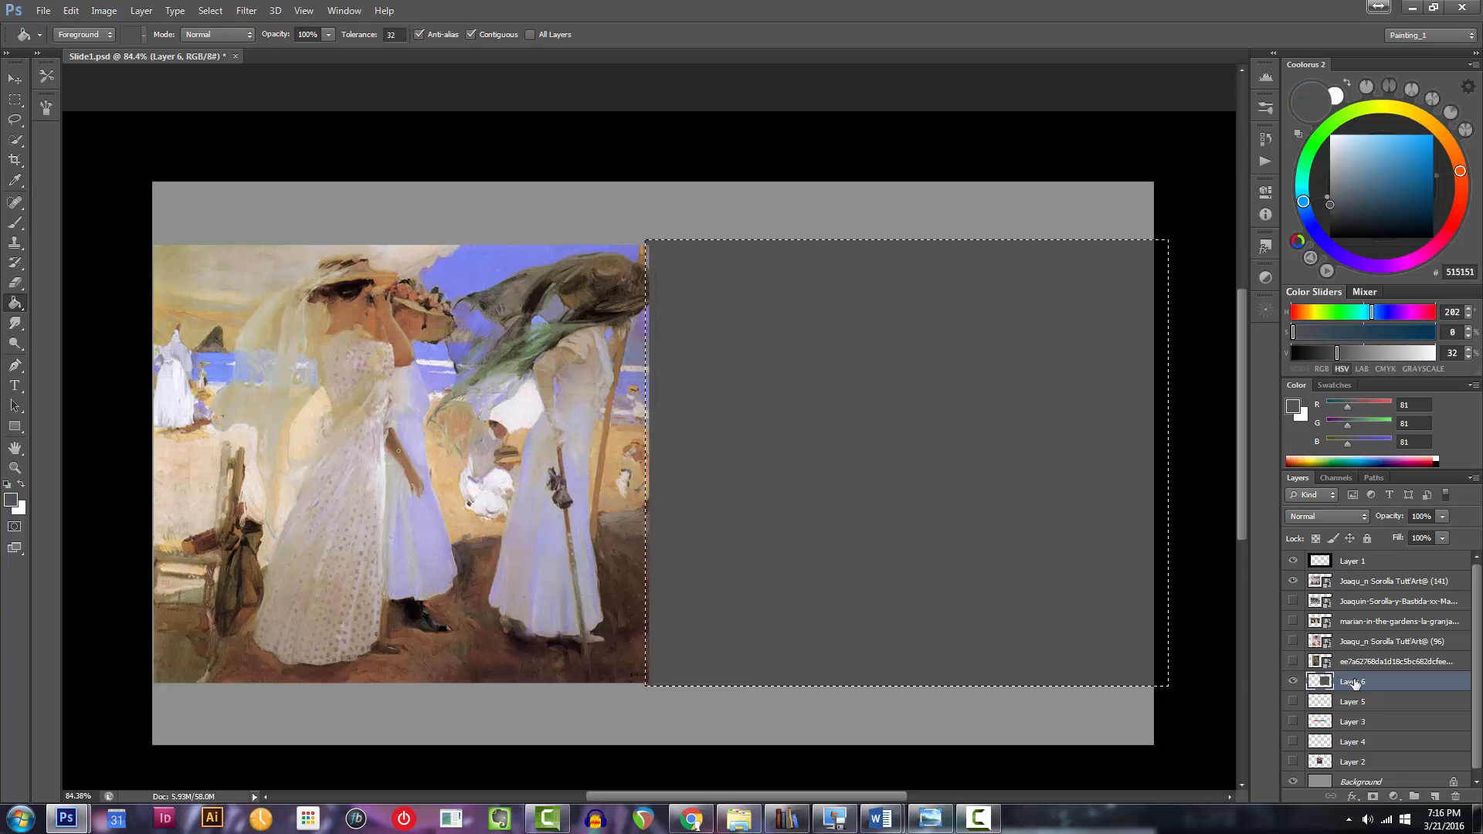
alt+click(1359, 686)
key(ctrl+d)
key(b)
scroll(812, 374, up, 1)
drag(845, 430, 847, 432)
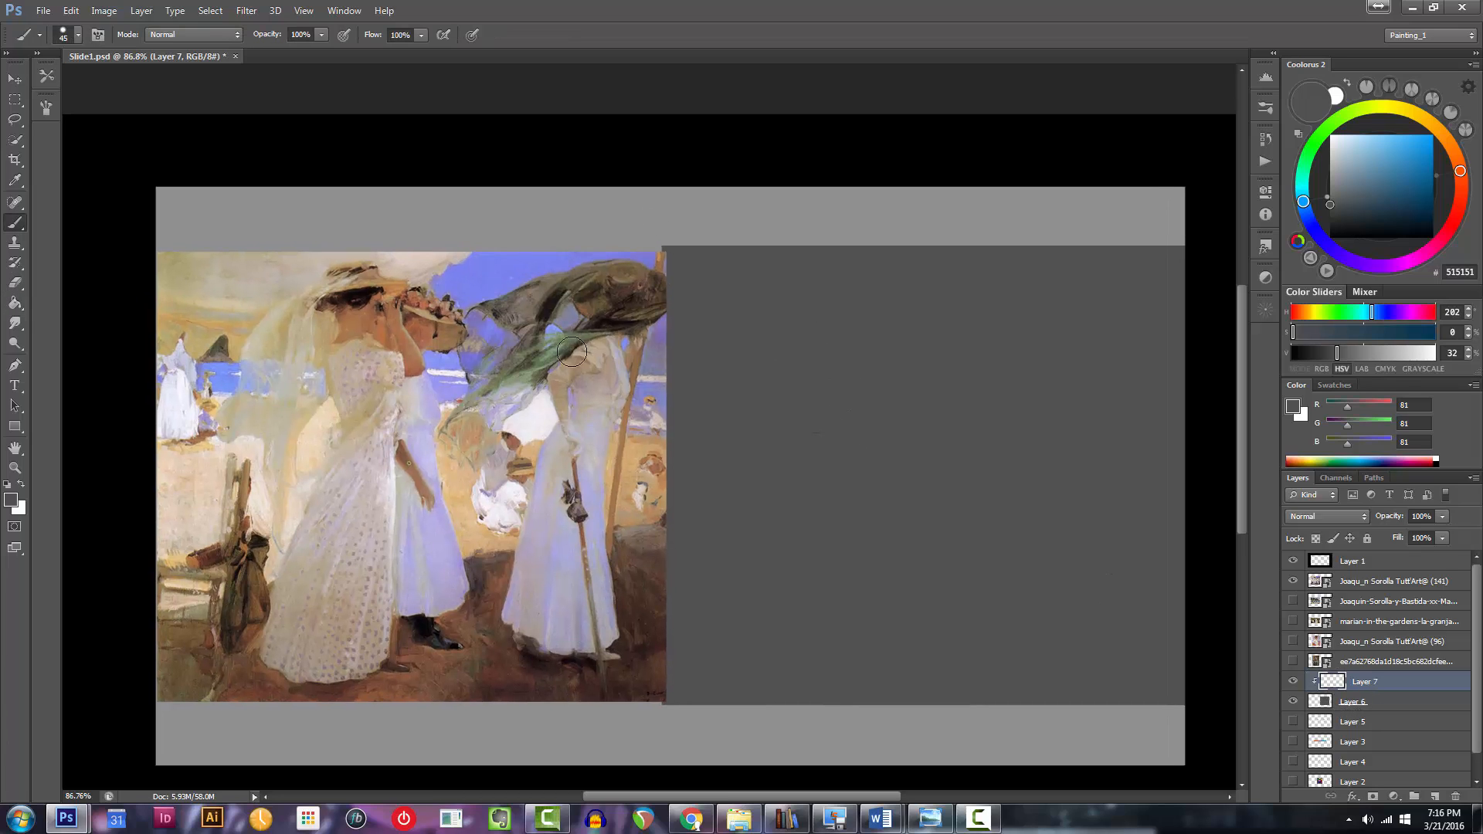
Shrink the brush and set the foreground colour to light violet (A17AF1).
key(bracketleft)
key(bracketleft)
key(bracketleft)
key(bracketleft)
key(bracketleft)
mouse_move(1335, 244)
mouse_down()
mouse_move(1383, 269)
mouse_move(1422, 257)
mouse_move(1352, 261)
mouse_move(1370, 265)
mouse_up()
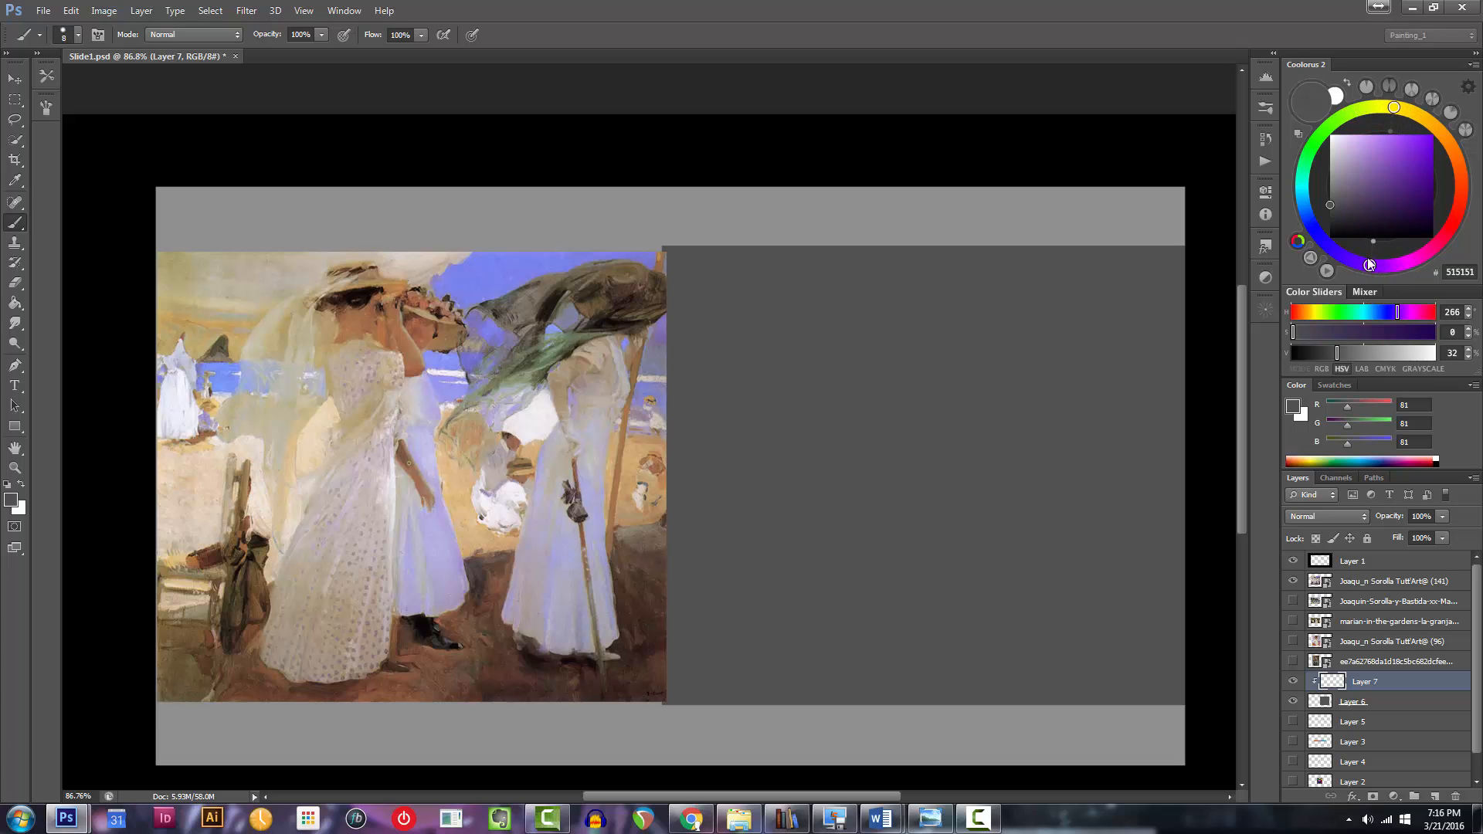
click(1351, 255)
drag(1402, 179, 1380, 140)
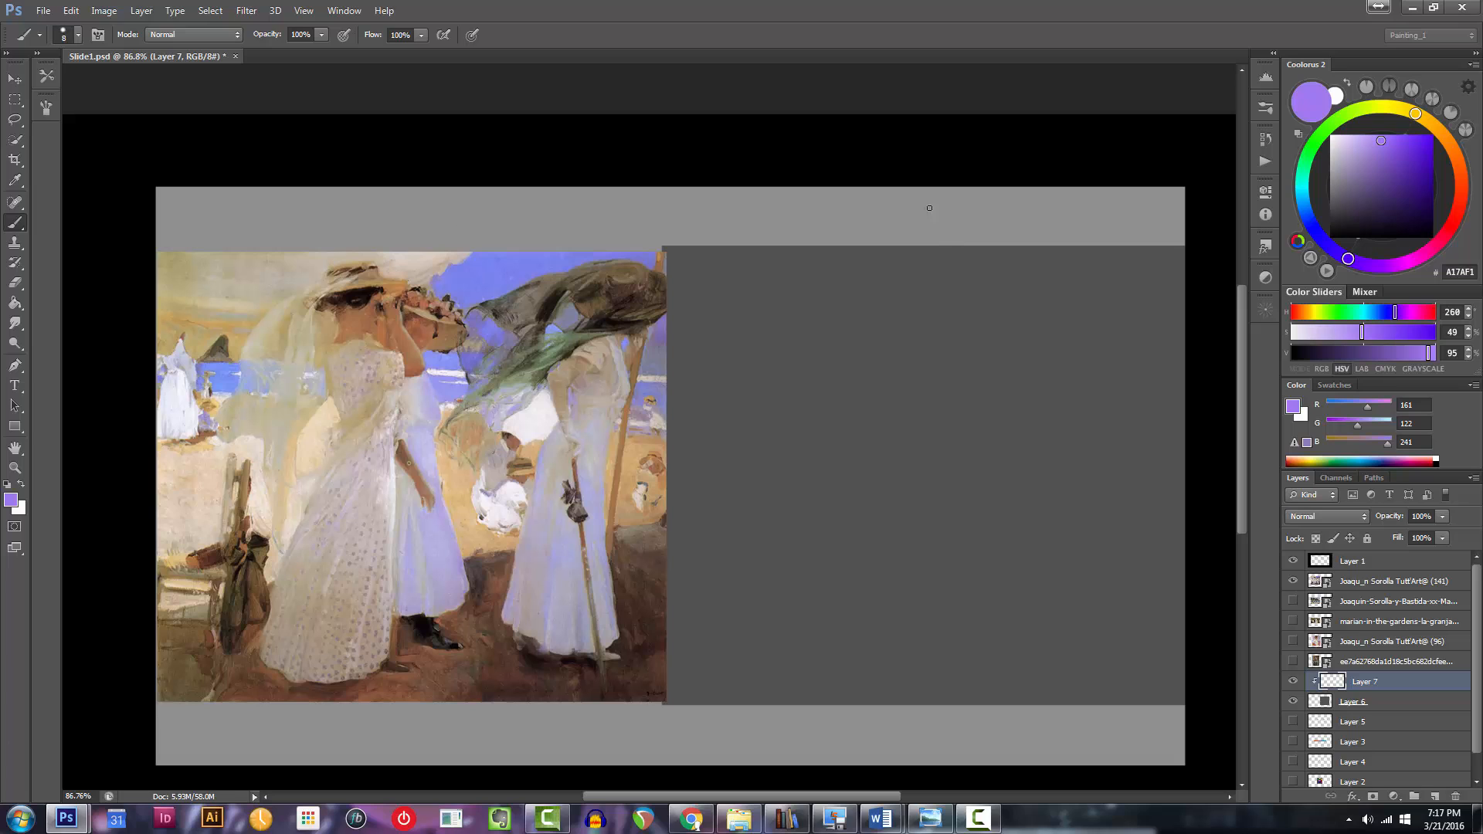
Shift the colour to 8C7AF1 and block in the violet sky shape in the upper part of the grey area.
drag(1337, 255, 1326, 243)
key(])
mouse_move(1006, 267)
mouse_down()
mouse_move(964, 323)
mouse_move(1012, 274)
mouse_up()
mouse_move(924, 318)
mouse_down()
mouse_move(1090, 249)
mouse_move(1102, 281)
mouse_move(1181, 278)
mouse_up()
key(bracketright)
key(bracketright)
key(bracketright)
key(bracketright)
key(bracketleft)
key(bracketleft)
key(bracketleft)
mouse_move(1162, 334)
mouse_down()
mouse_move(1158, 383)
mouse_move(1113, 419)
mouse_move(1067, 387)
mouse_move(1094, 376)
mouse_up()
key(bracketleft)
key(bracketleft)
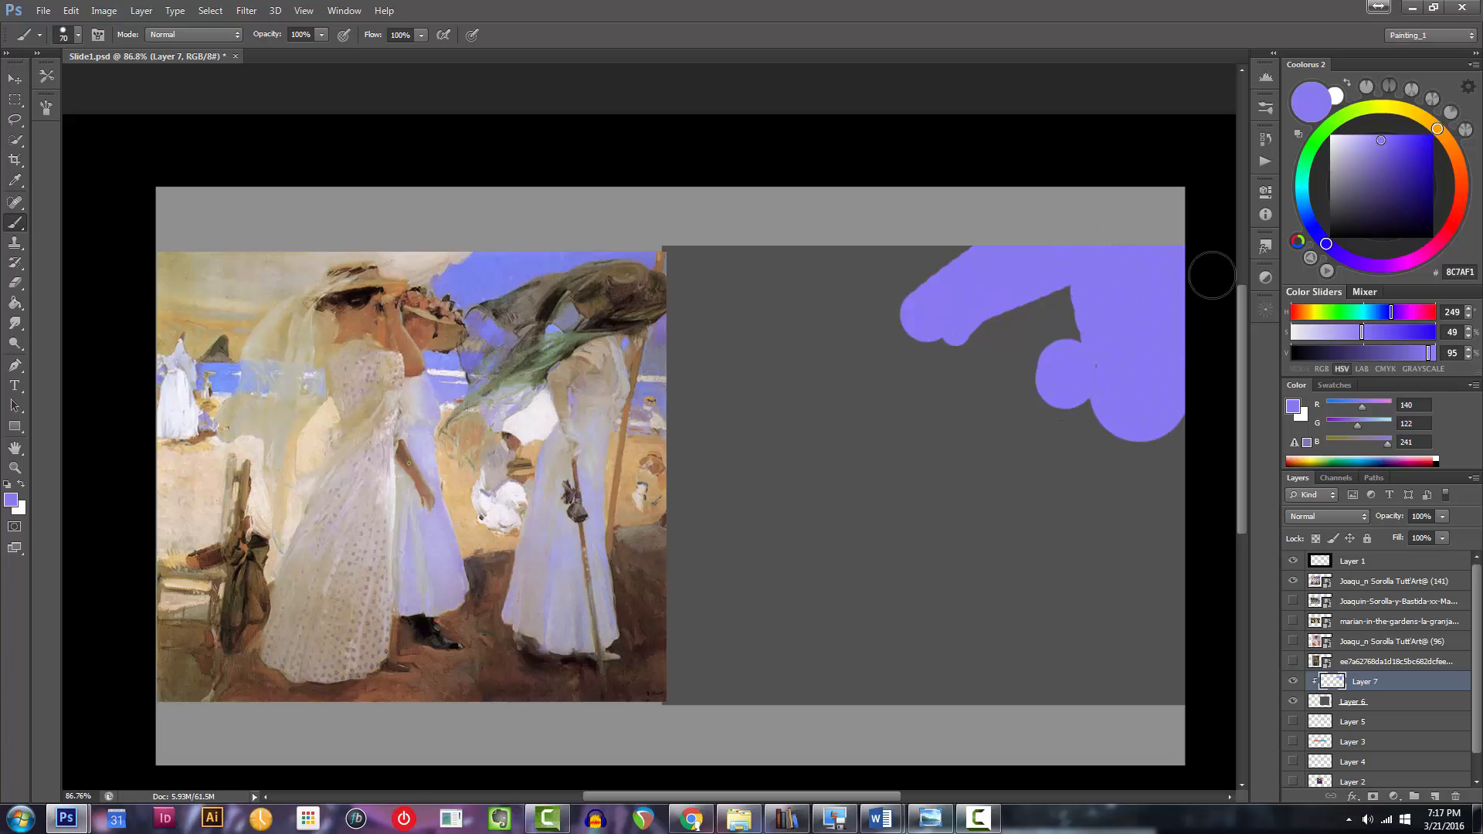
Shift the colour to a bluer violet (7C7AF1) and paint over and widen the sky shape with it.
click(1305, 229)
mouse_move(941, 302)
mouse_down()
mouse_move(1012, 281)
mouse_move(995, 297)
mouse_move(1054, 253)
mouse_move(1148, 301)
mouse_move(1124, 376)
mouse_move(1089, 371)
mouse_move(1163, 396)
mouse_move(1131, 416)
mouse_move(1207, 422)
mouse_up()
key(bracketright)
key(bracketright)
key(bracketright)
key(bracketright)
key(bracketright)
key(bracketright)
Paint the horizontal sea band in 7C7AF1 from the painting's edge to near the middle of the grey area.
key(bracketleft)
key(bracketleft)
key(bracketleft)
key(bracketleft)
key(bracketleft)
key(bracketleft)
key(bracketleft)
key(bracketleft)
key(bracketleft)
mouse_move(688, 410)
mouse_down()
mouse_move(775, 415)
mouse_move(702, 429)
mouse_move(827, 434)
mouse_move(799, 412)
mouse_move(776, 420)
mouse_up()
mouse_move(940, 429)
mouse_down()
mouse_move(830, 430)
mouse_move(844, 430)
mouse_up()
key(bracketright)
key(bracketright)
key(bracketright)
key(bracketright)
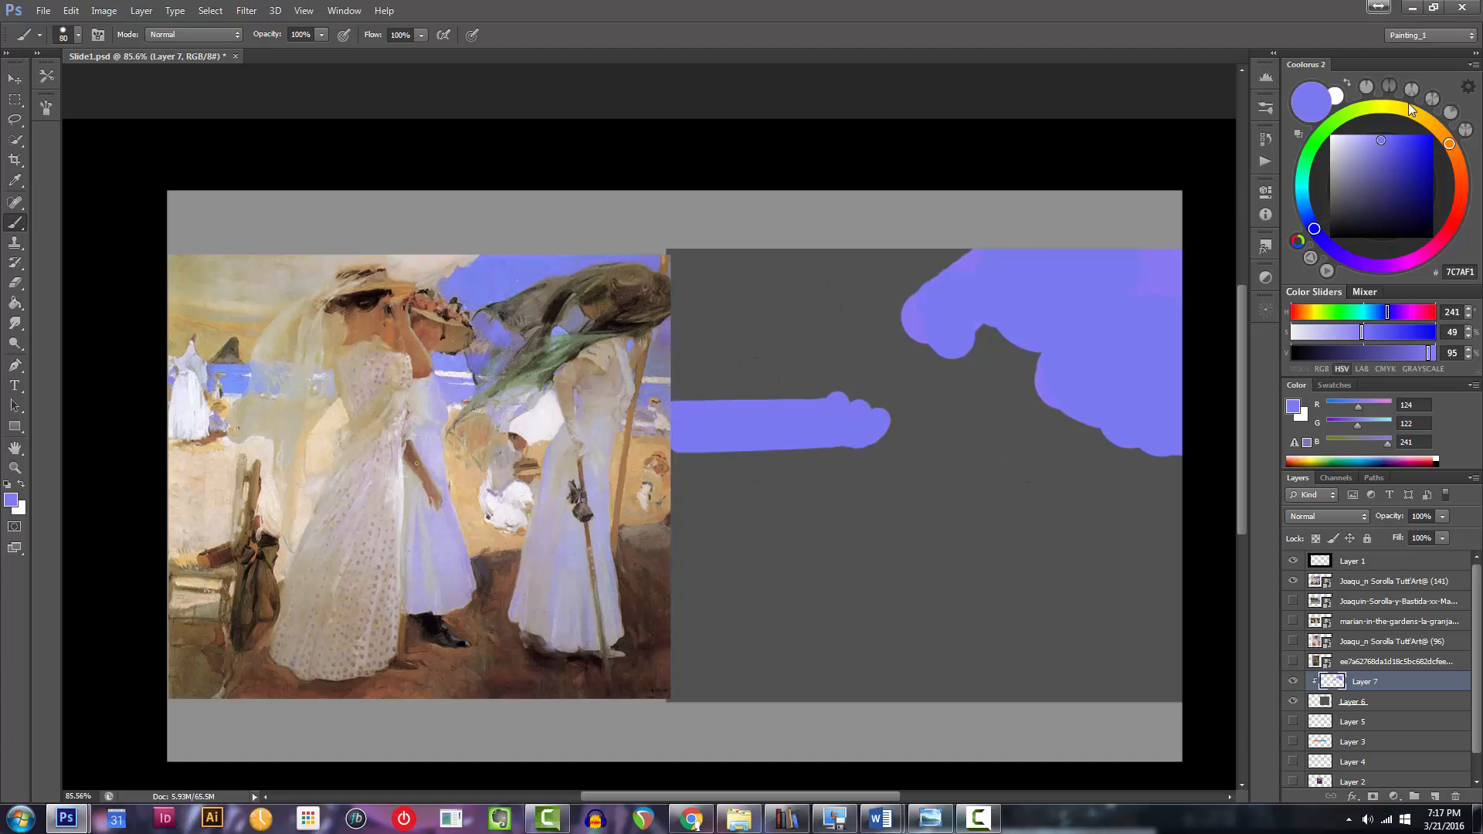
Set the foreground colour to a muted orange skin tone (D09A79) and the brush size to 35.
key(bracketleft)
key(bracketleft)
key(bracketleft)
drag(401, 441, 403, 441)
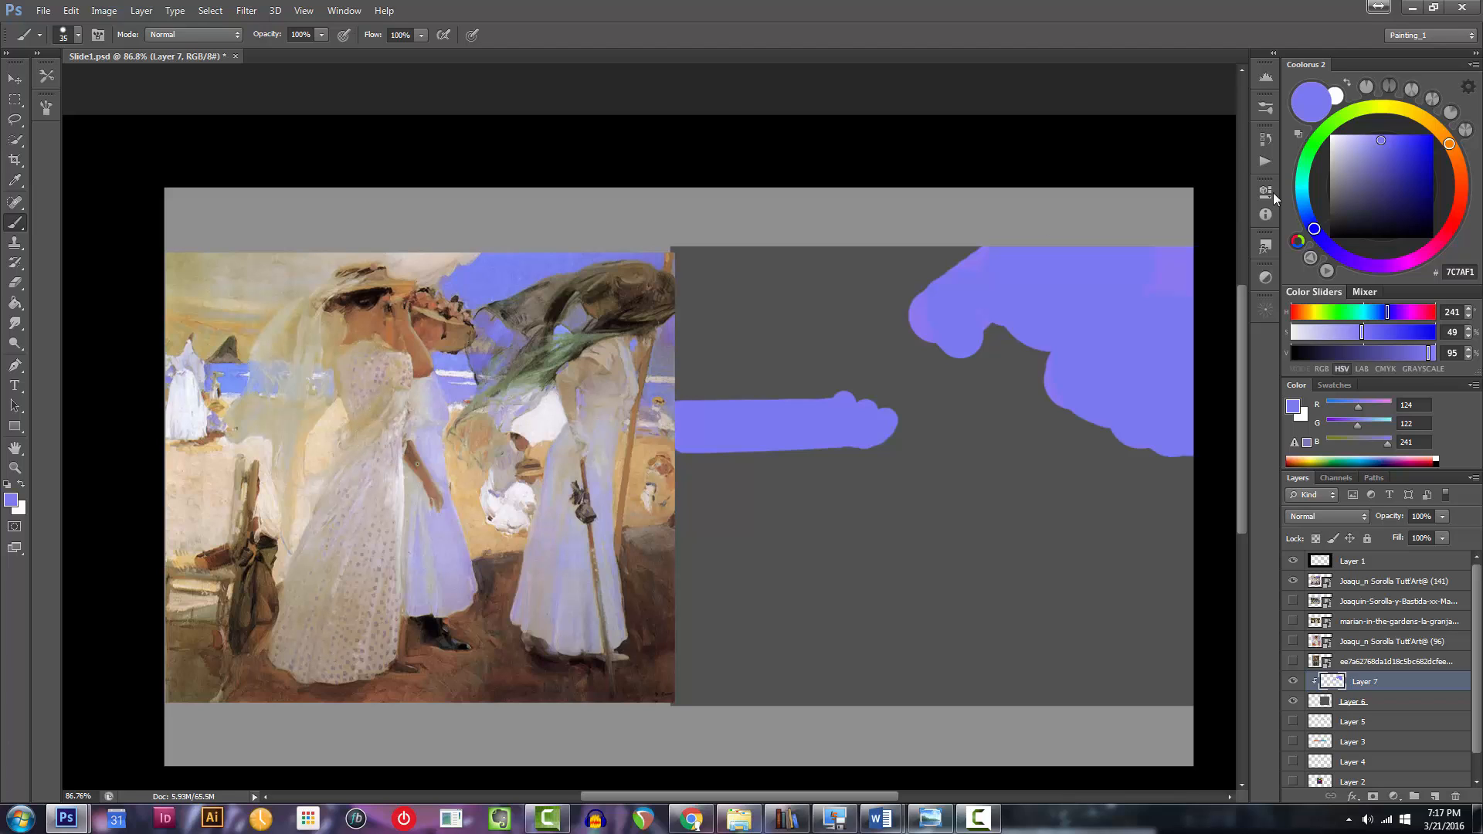
drag(375, 322, 370, 332)
click(1464, 186)
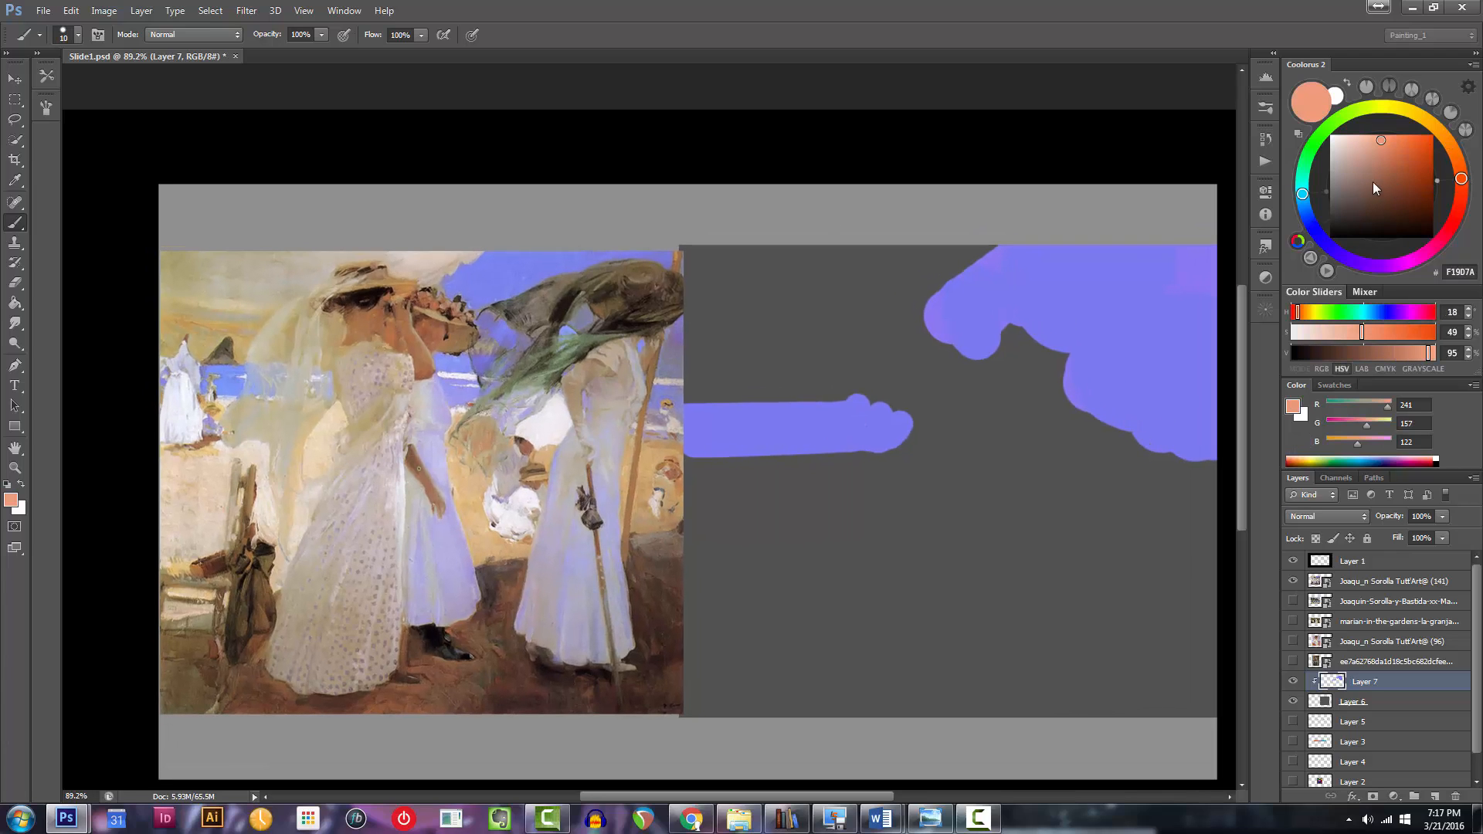
drag(1381, 155, 1373, 153)
drag(1461, 173, 1459, 164)
key(bracketright)
key(bracketright)
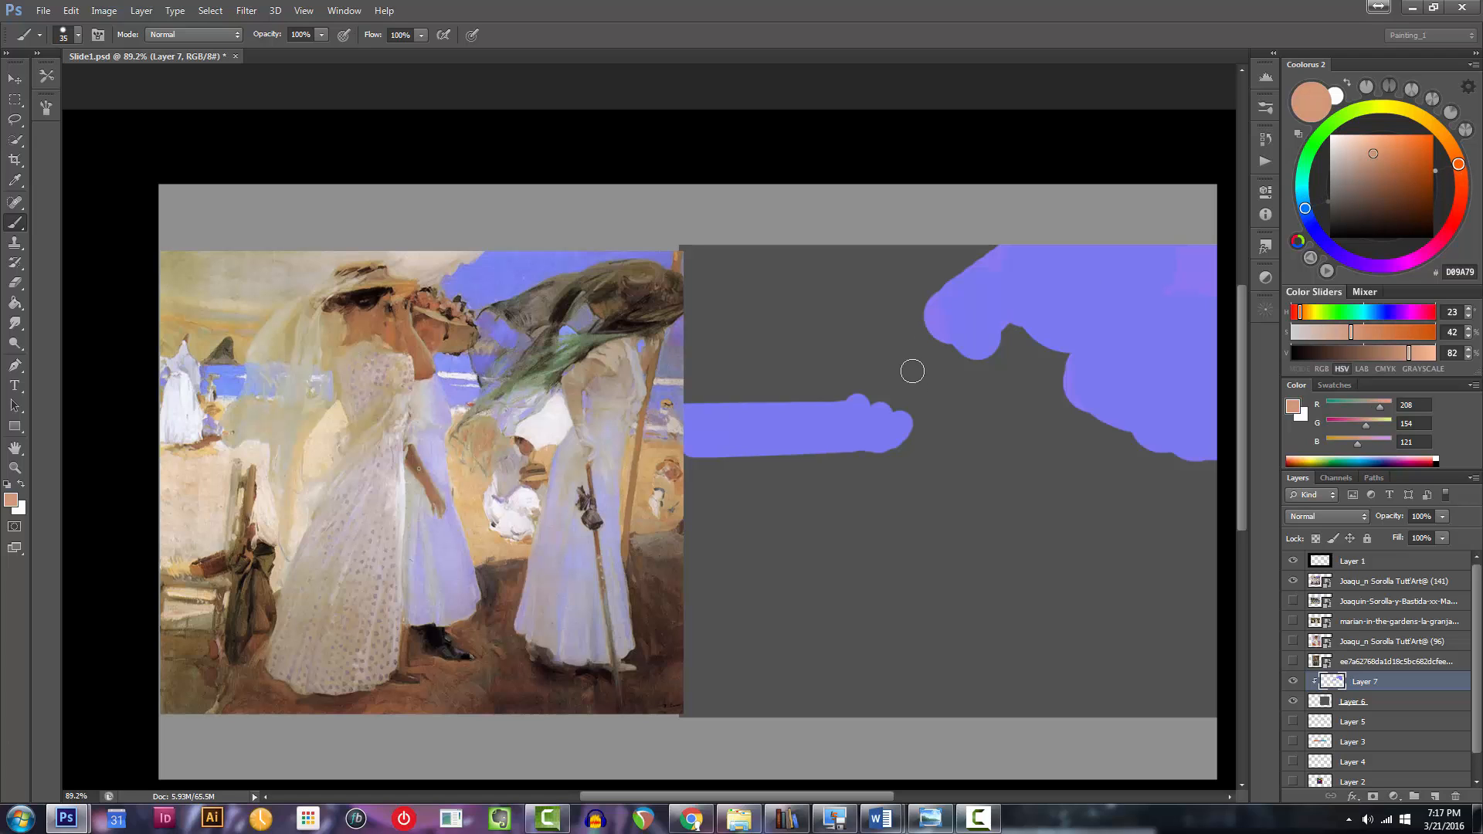
Paint a small skin-tone patch on the grey area between the sky shape and the sea band.
mouse_move(905, 339)
mouse_down()
mouse_move(926, 380)
mouse_move(936, 346)
mouse_move(941, 375)
mouse_up()
key(bracketleft)
key(bracketright)
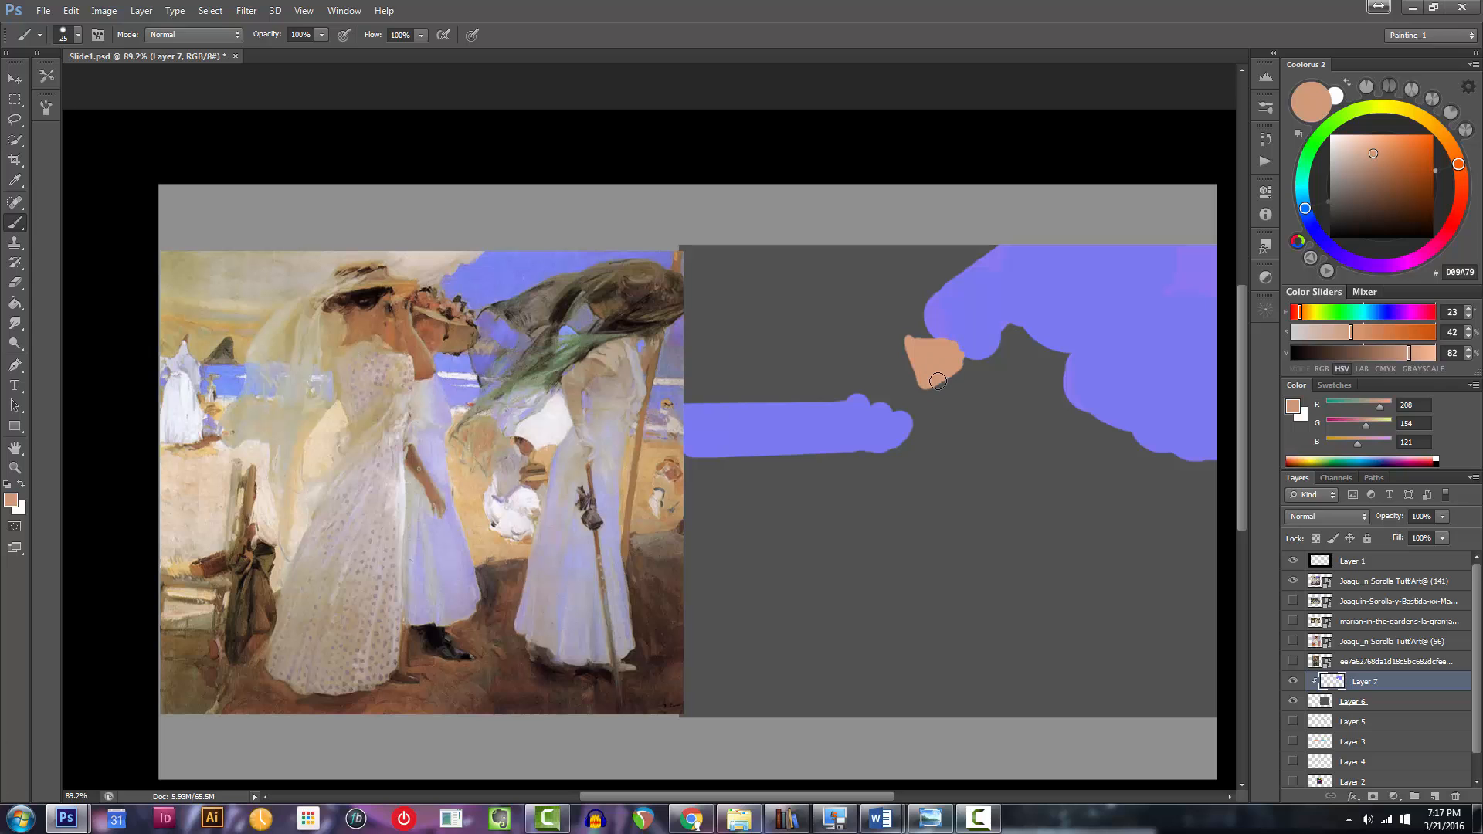
Choose the second triangular 500 px brush preset and reduce its size to 63 px.
right_click(955, 361)
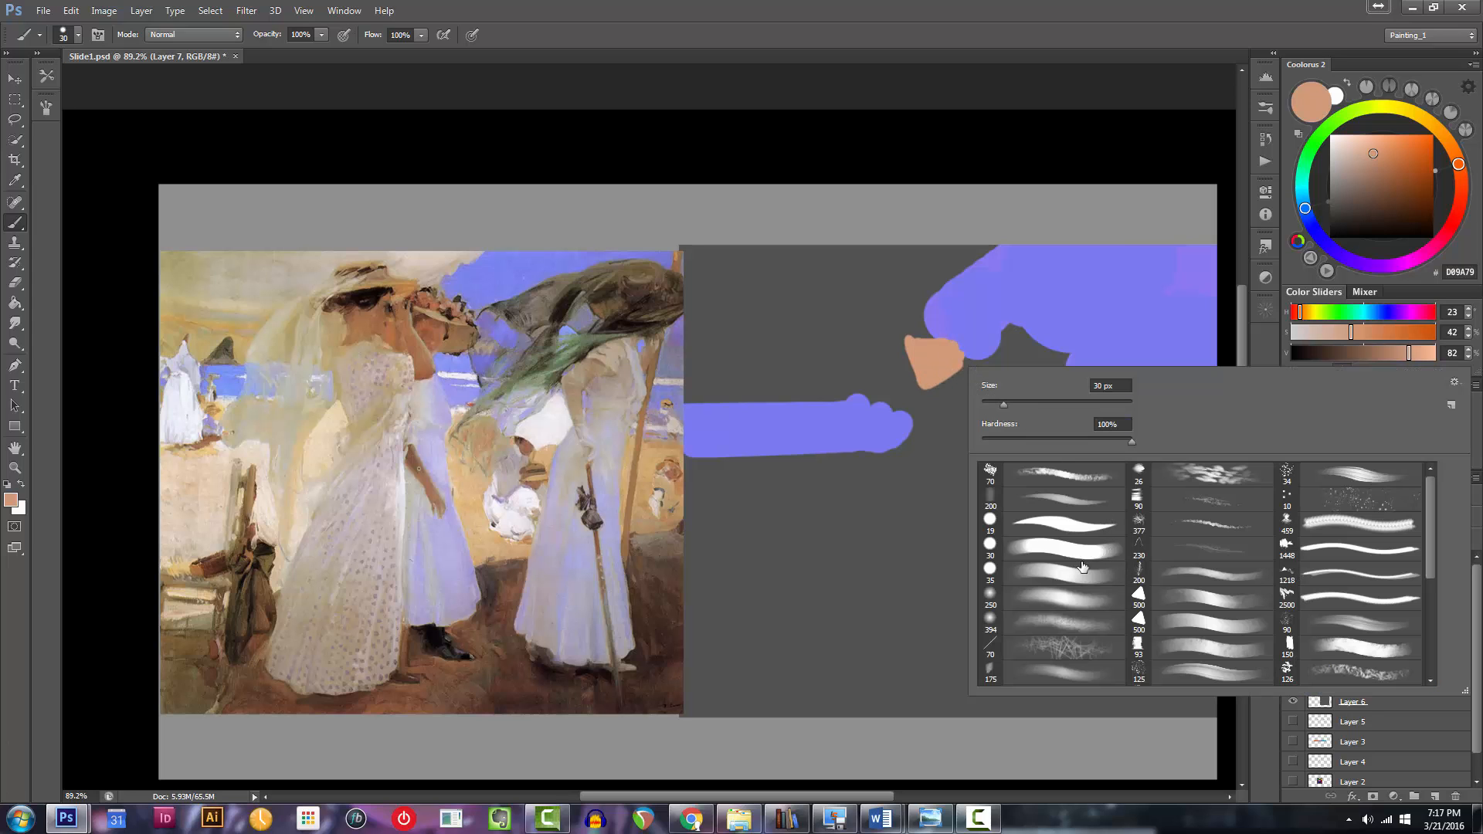
click(1203, 636)
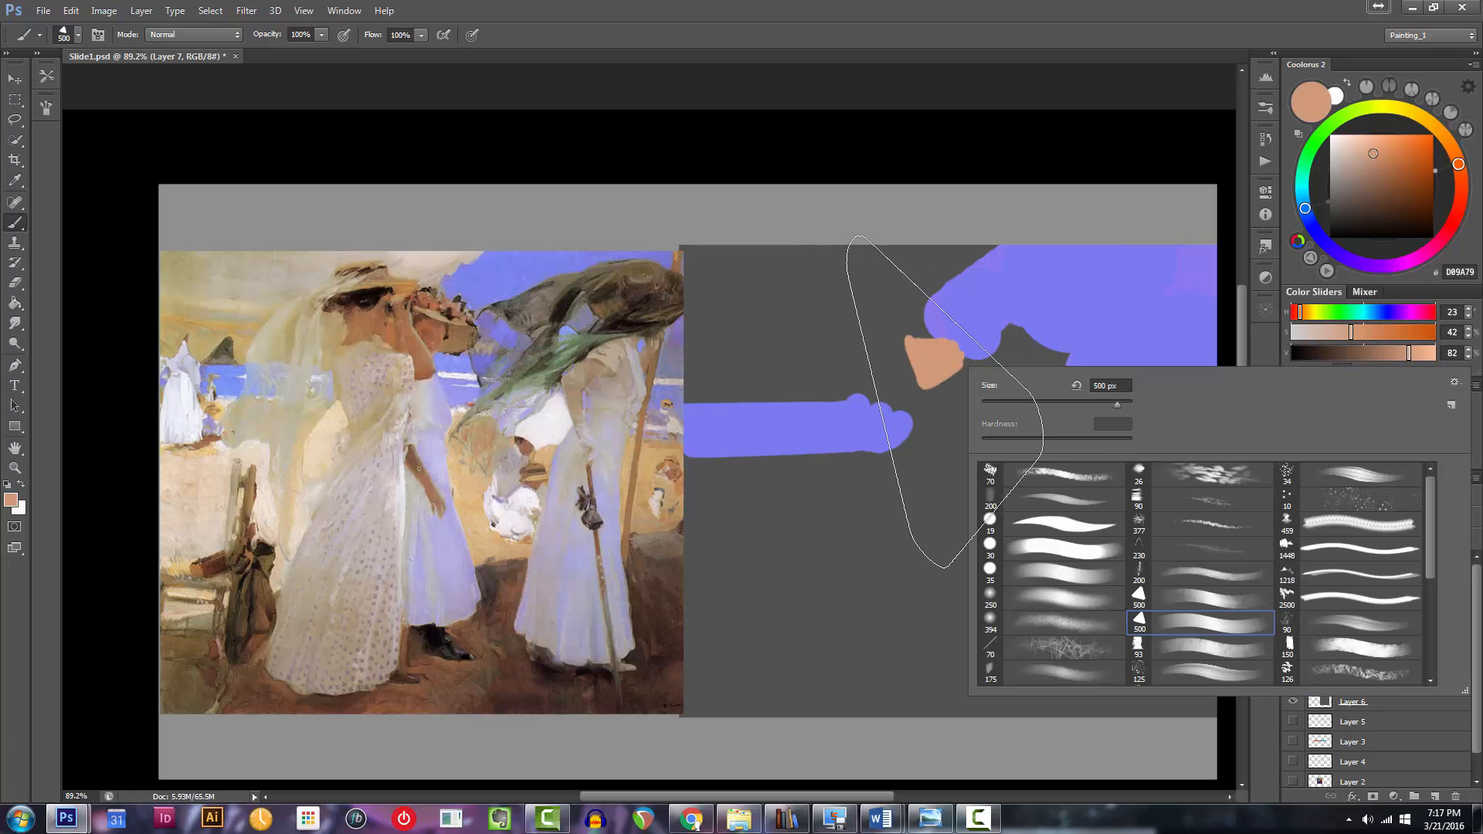
drag(1036, 404, 1028, 404)
click(933, 359)
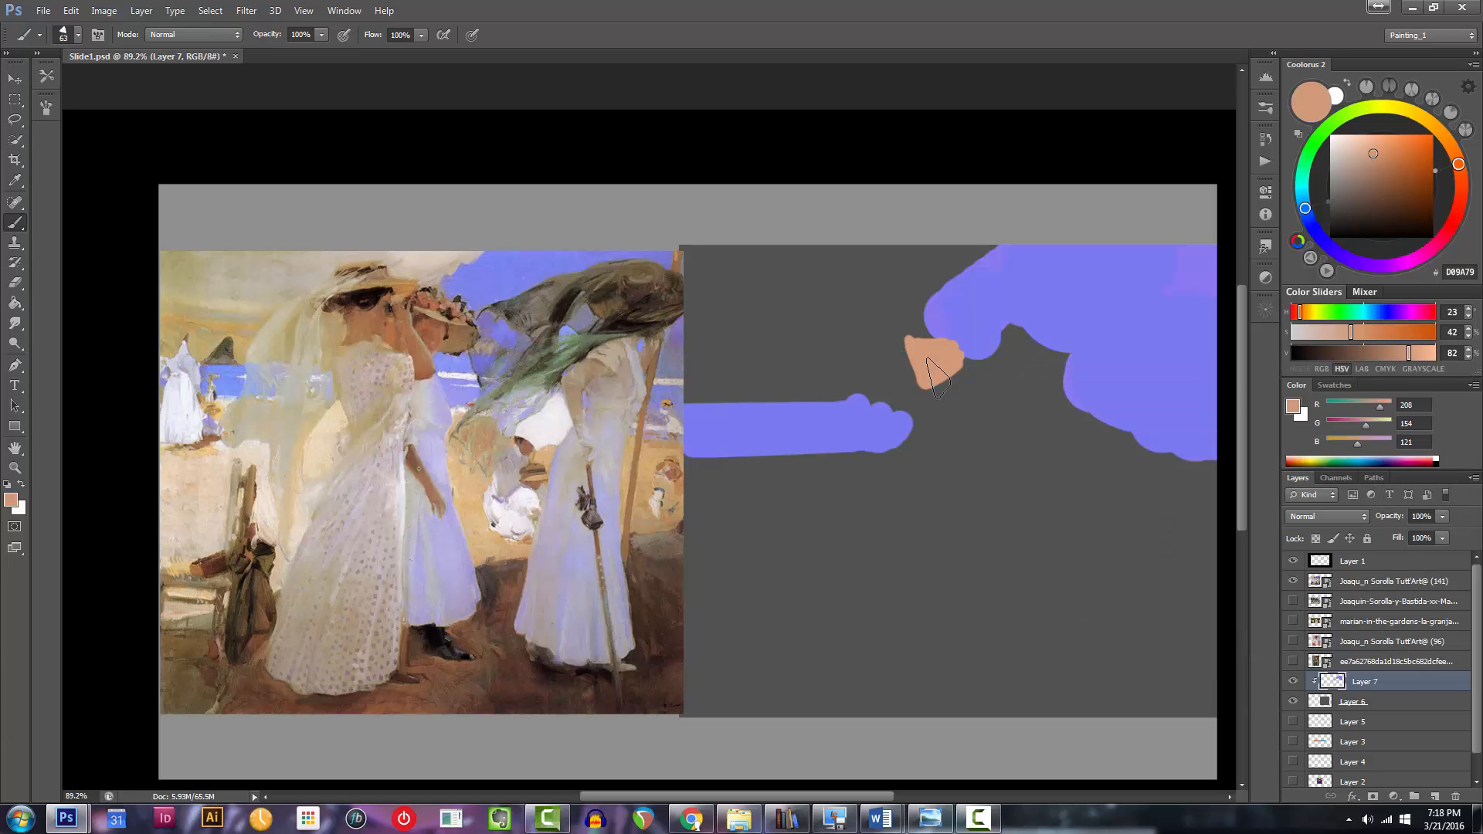
Build up angular skin-tone shapes for the face and arm around the small patch below the sky shape.
mouse_move(941, 370)
mouse_down()
mouse_move(938, 423)
mouse_move(934, 399)
mouse_move(917, 401)
mouse_move(971, 397)
mouse_move(976, 422)
mouse_move(971, 380)
mouse_up()
key(bracketright)
mouse_move(966, 442)
mouse_down()
mouse_move(973, 361)
mouse_move(917, 312)
mouse_move(939, 312)
mouse_move(910, 320)
mouse_move(936, 315)
mouse_move(902, 344)
mouse_move(947, 341)
mouse_up()
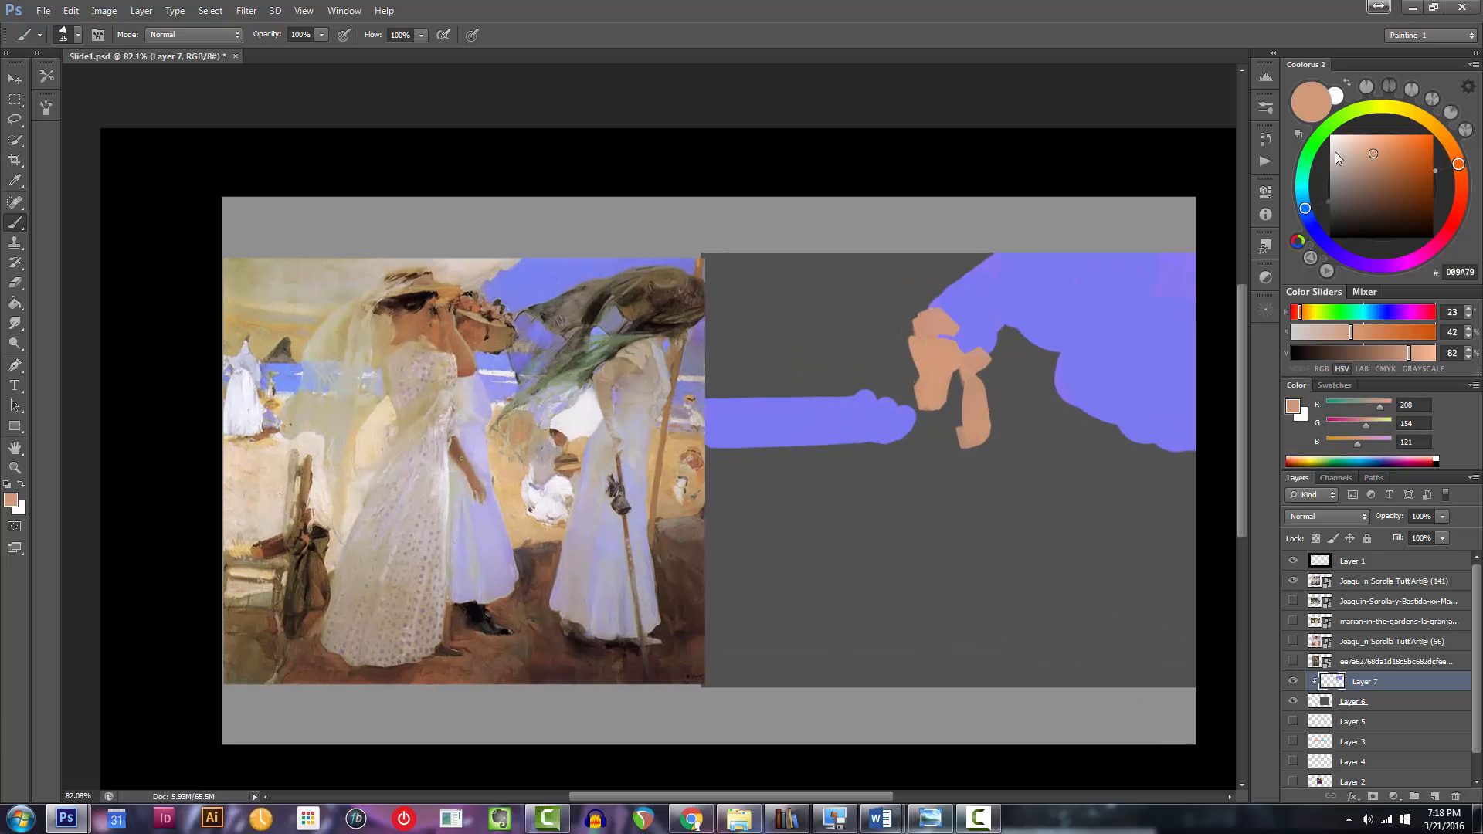
Set the foreground colour to muted yellow (D0B279) and paint a large canopy shape across the grey study area's upper-left corner.
click(1427, 121)
drag(1428, 124, 1433, 126)
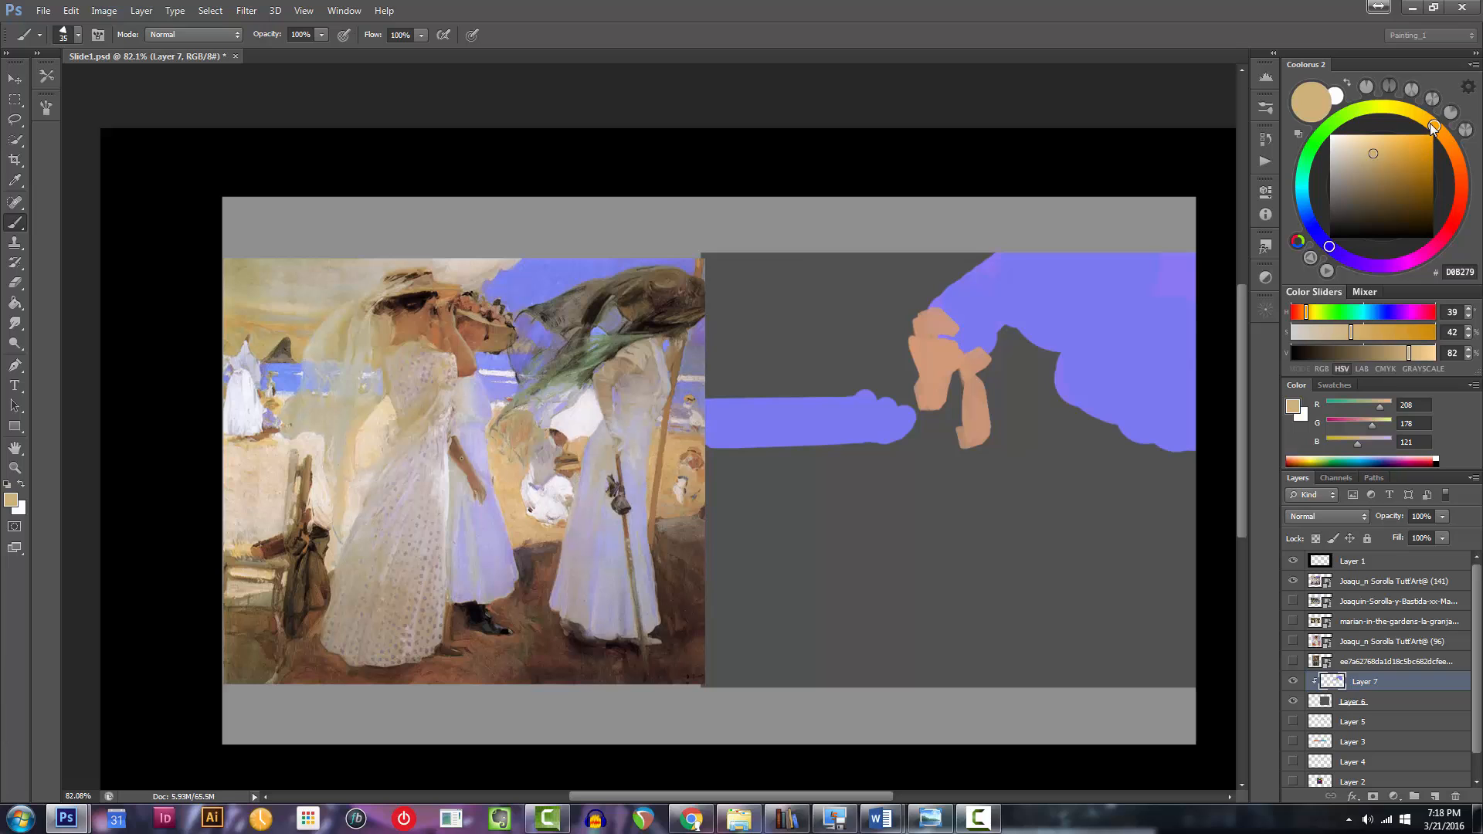
key(bracketright)
key(bracketright)
key(bracketright)
drag(719, 279, 916, 246)
drag(718, 327, 920, 236)
key(bracketright)
key(bracketright)
key(bracketright)
key(bracketright)
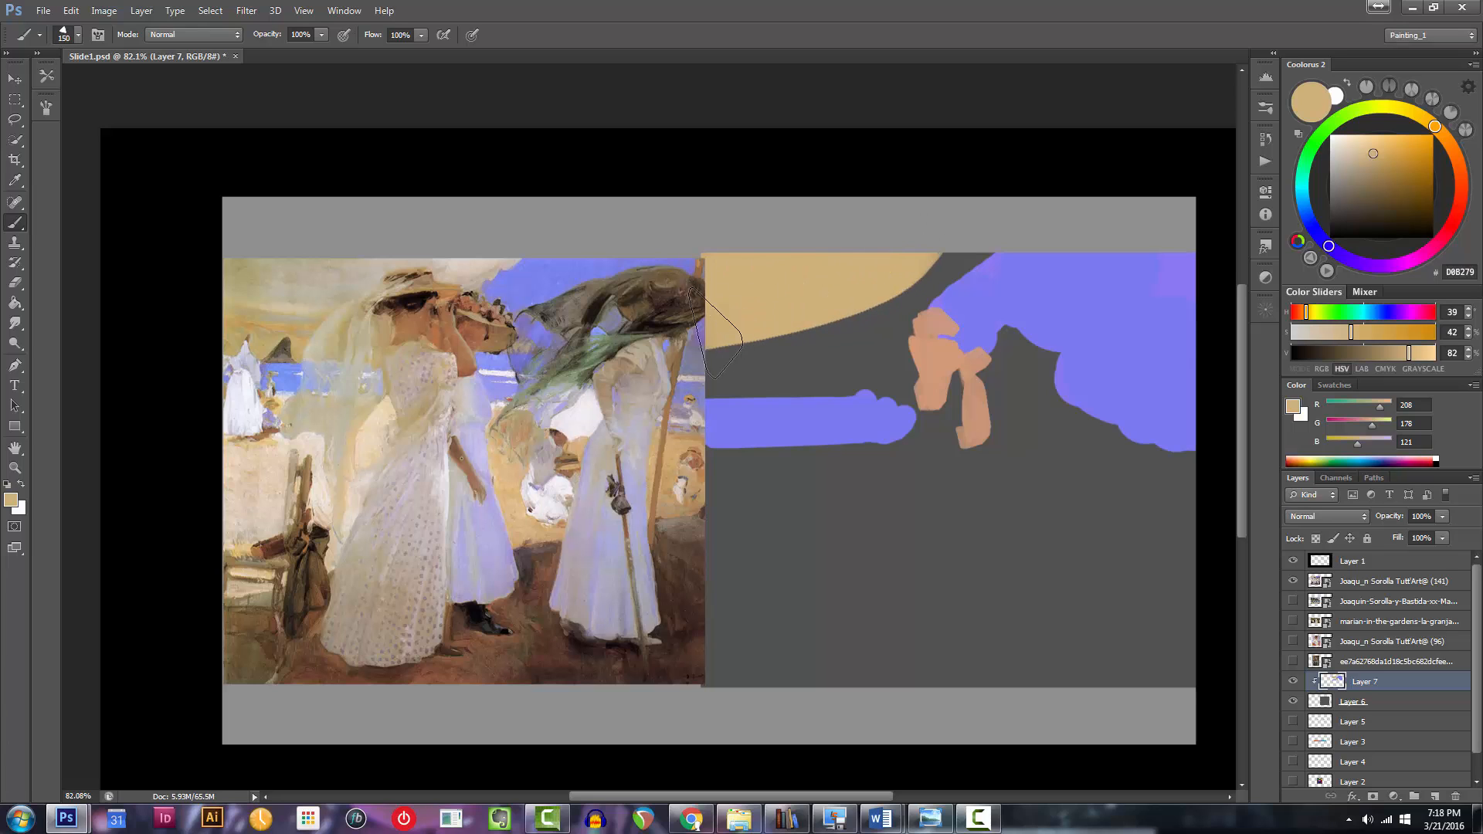
drag(717, 332, 888, 242)
Set the foreground colour to light peach (EFD0AD) and paint the sunlit sand shape below the blue sea band.
key(bracketleft)
key(bracketleft)
key(bracketleft)
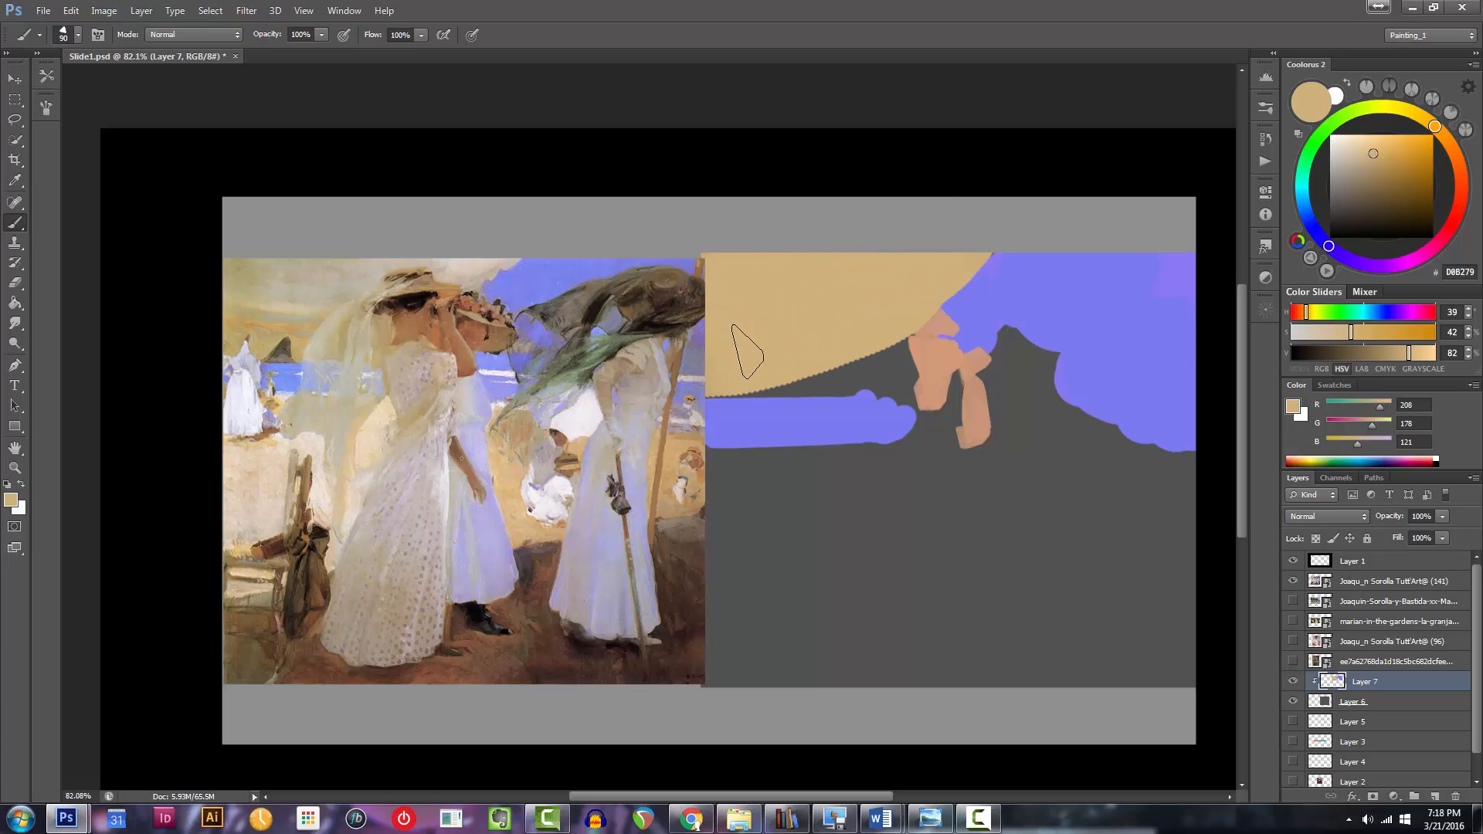
click(1447, 141)
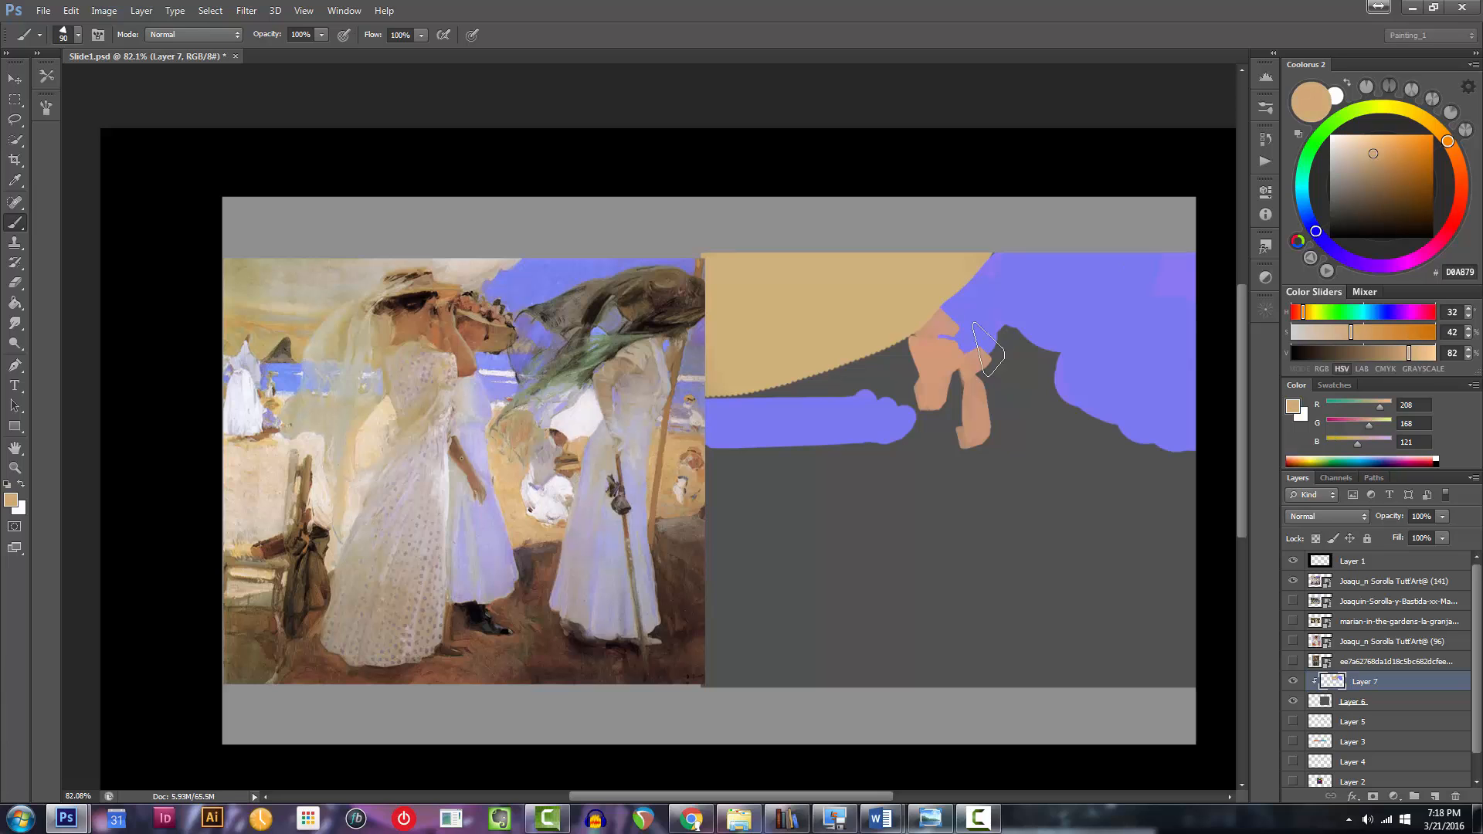
key(bracketleft)
mouse_move(785, 467)
mouse_down()
mouse_move(737, 479)
mouse_move(844, 481)
mouse_move(675, 579)
mouse_up()
click(1359, 141)
key(bracketright)
key(bracketright)
key(bracketright)
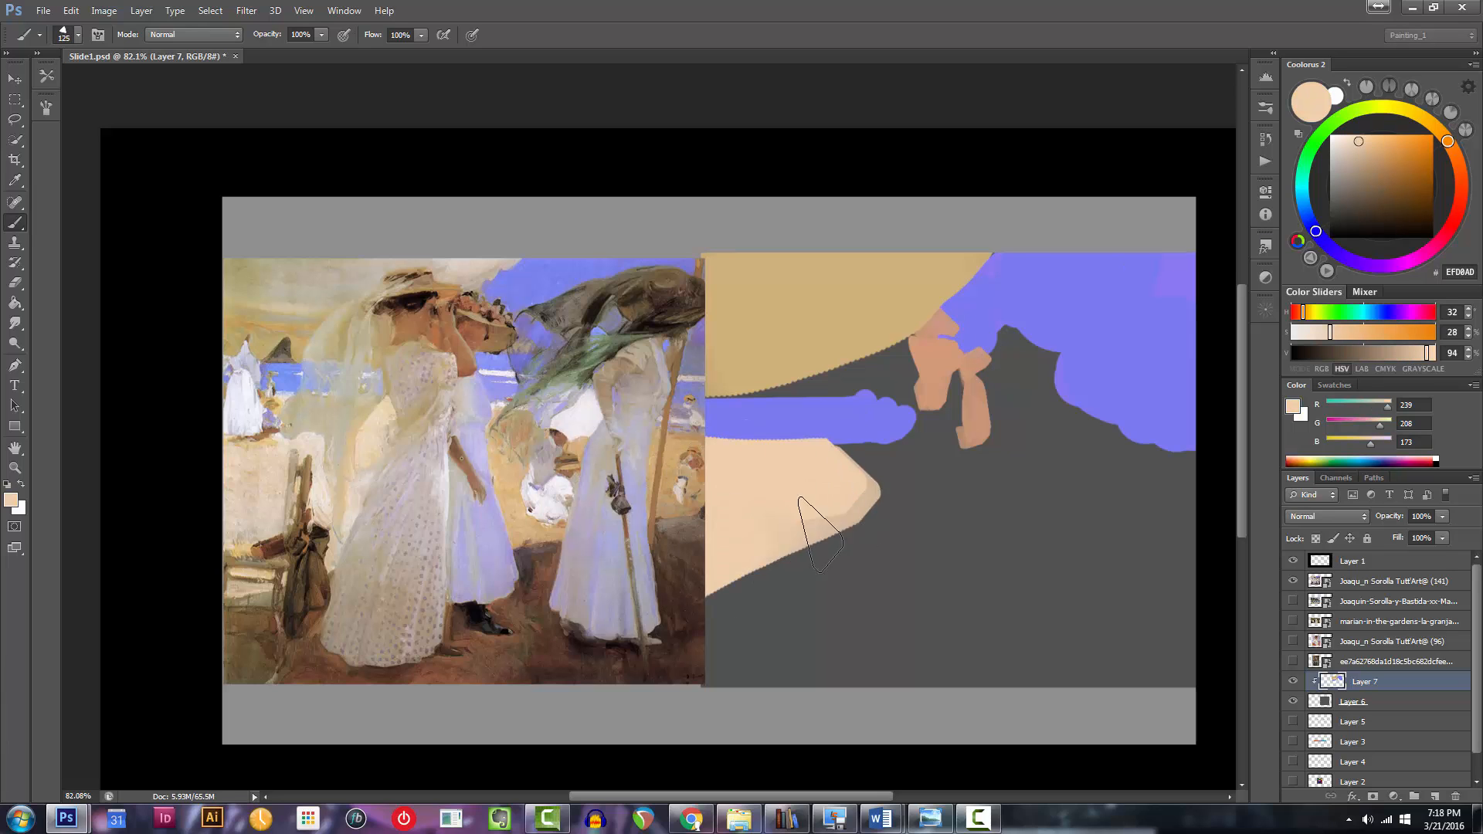
drag(875, 499, 720, 595)
Extend the peach sand shape toward the figure with smaller angular strokes below the end of the sea band.
key(bracketleft)
key(bracketleft)
mouse_move(882, 468)
mouse_down()
mouse_move(900, 512)
mouse_move(925, 470)
mouse_move(817, 487)
mouse_up()
key(bracketleft)
key(bracketleft)
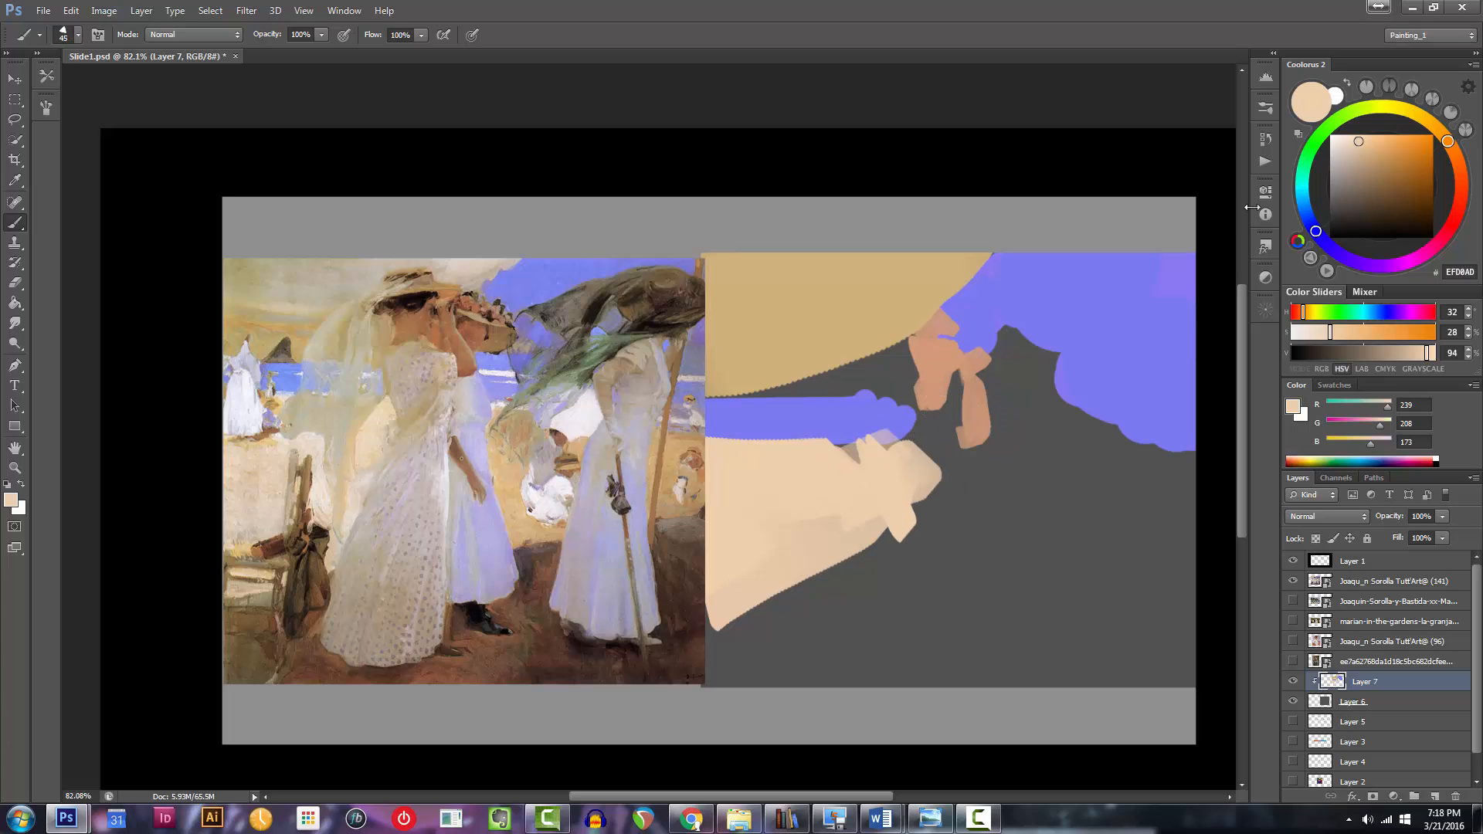
click(1346, 140)
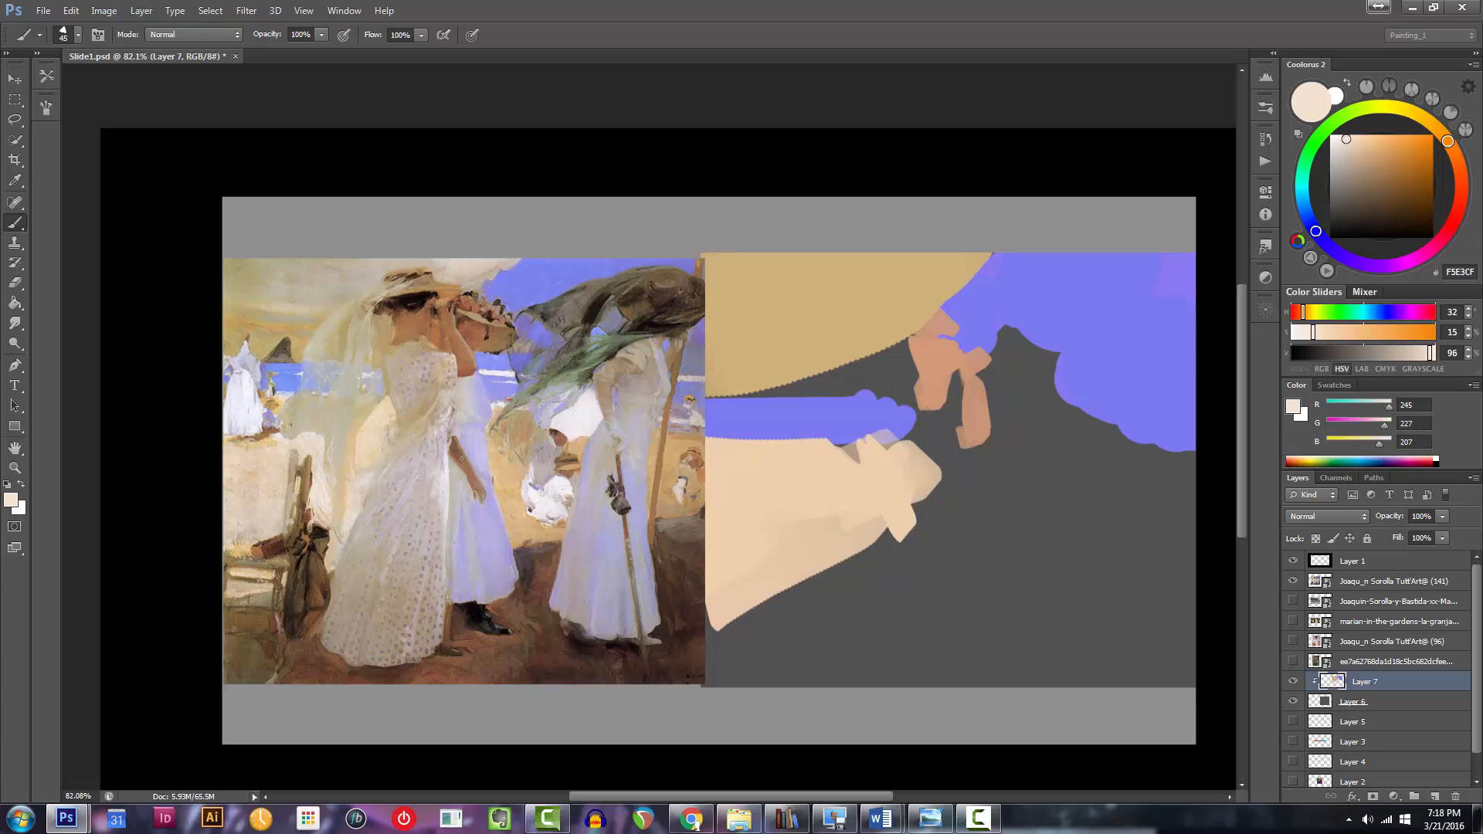
click(1454, 221)
drag(1456, 220, 1450, 230)
click(1439, 130)
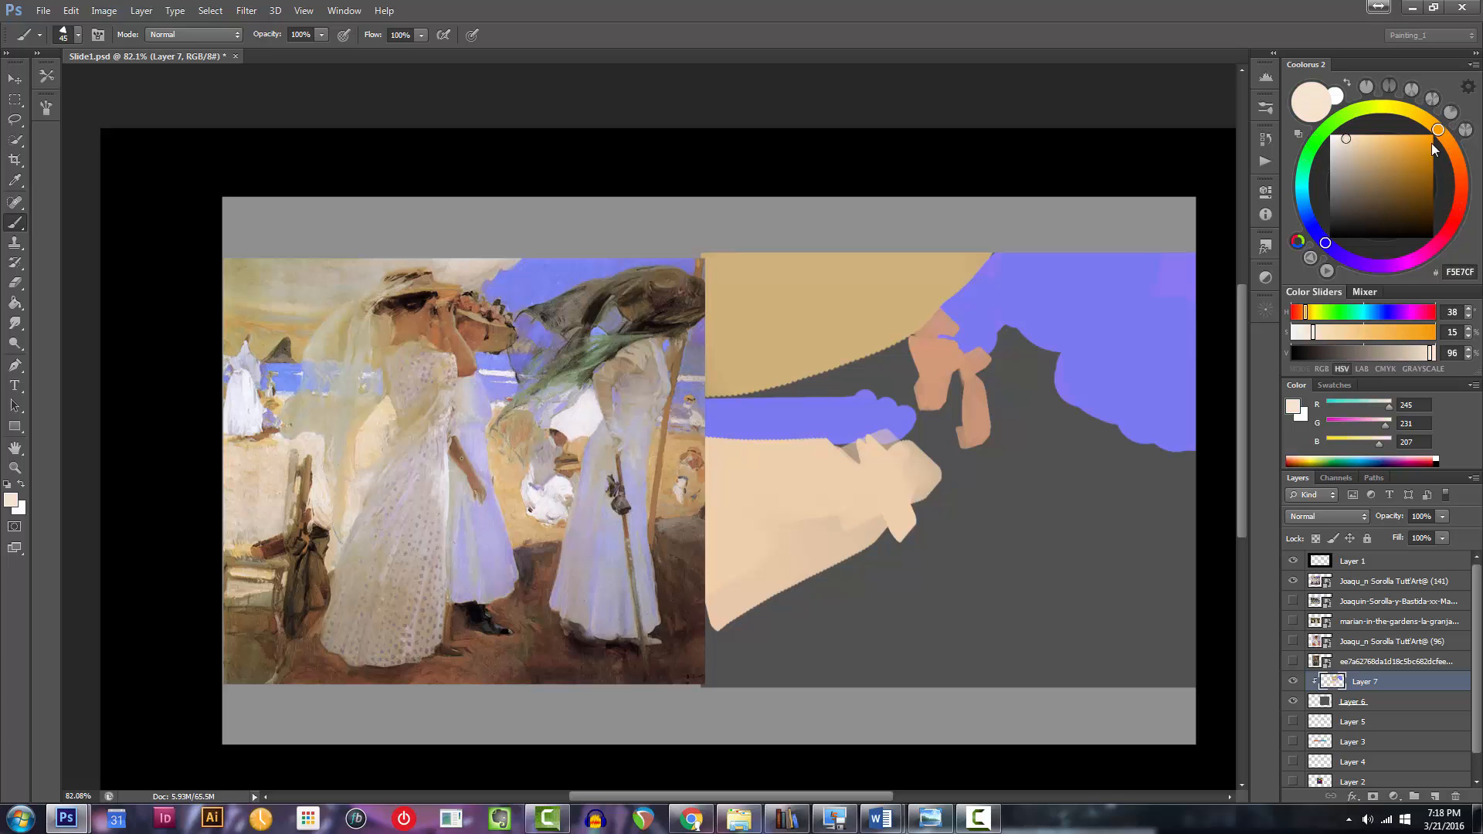
click(1449, 143)
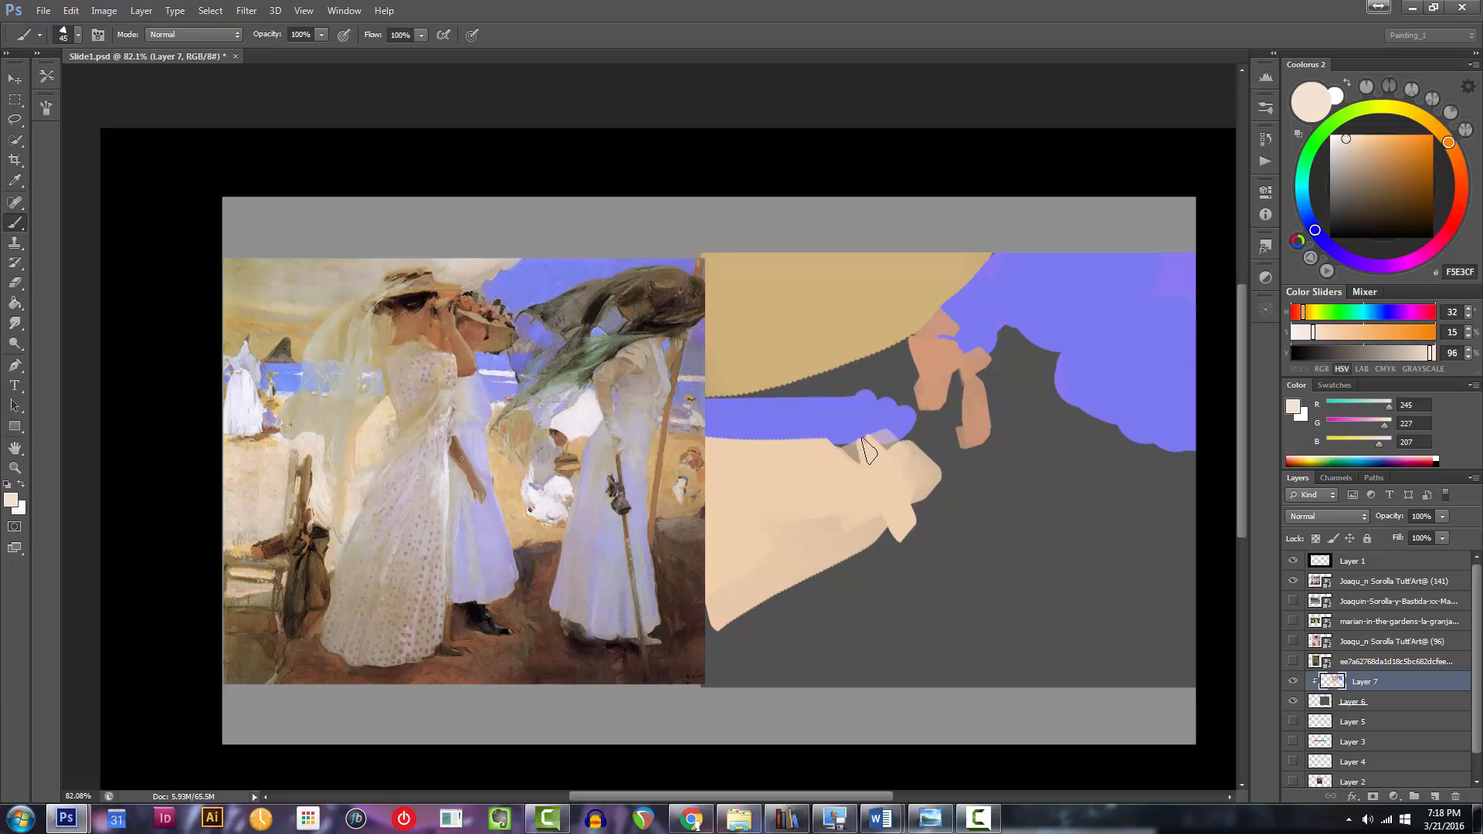
alt+click(942, 352)
alt+click(868, 479)
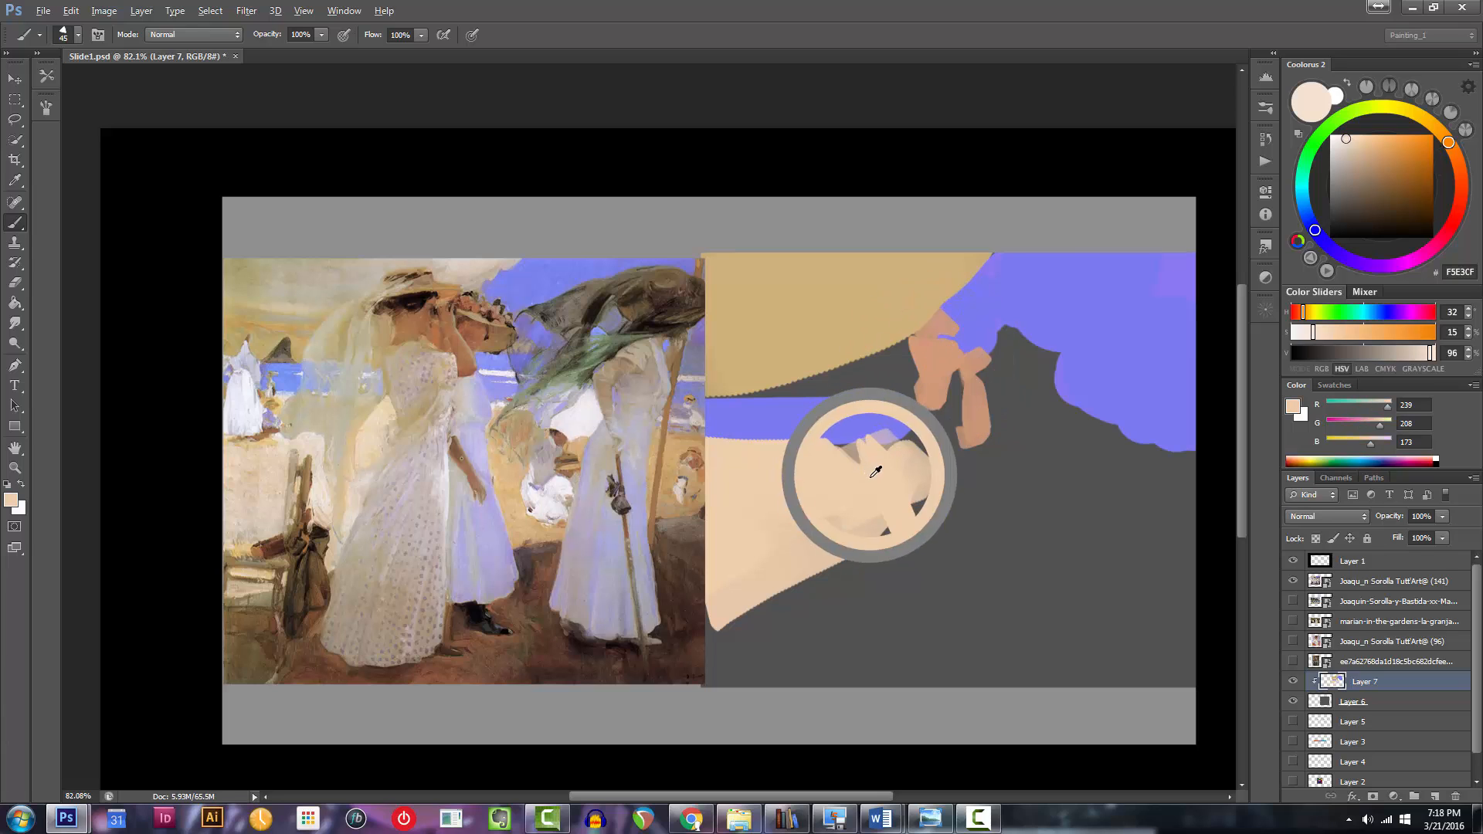
Shift the foreground colour from peach through muted pinks to a greyed violet (B3A9BE) for the dress in shadow.
drag(1455, 159, 1449, 239)
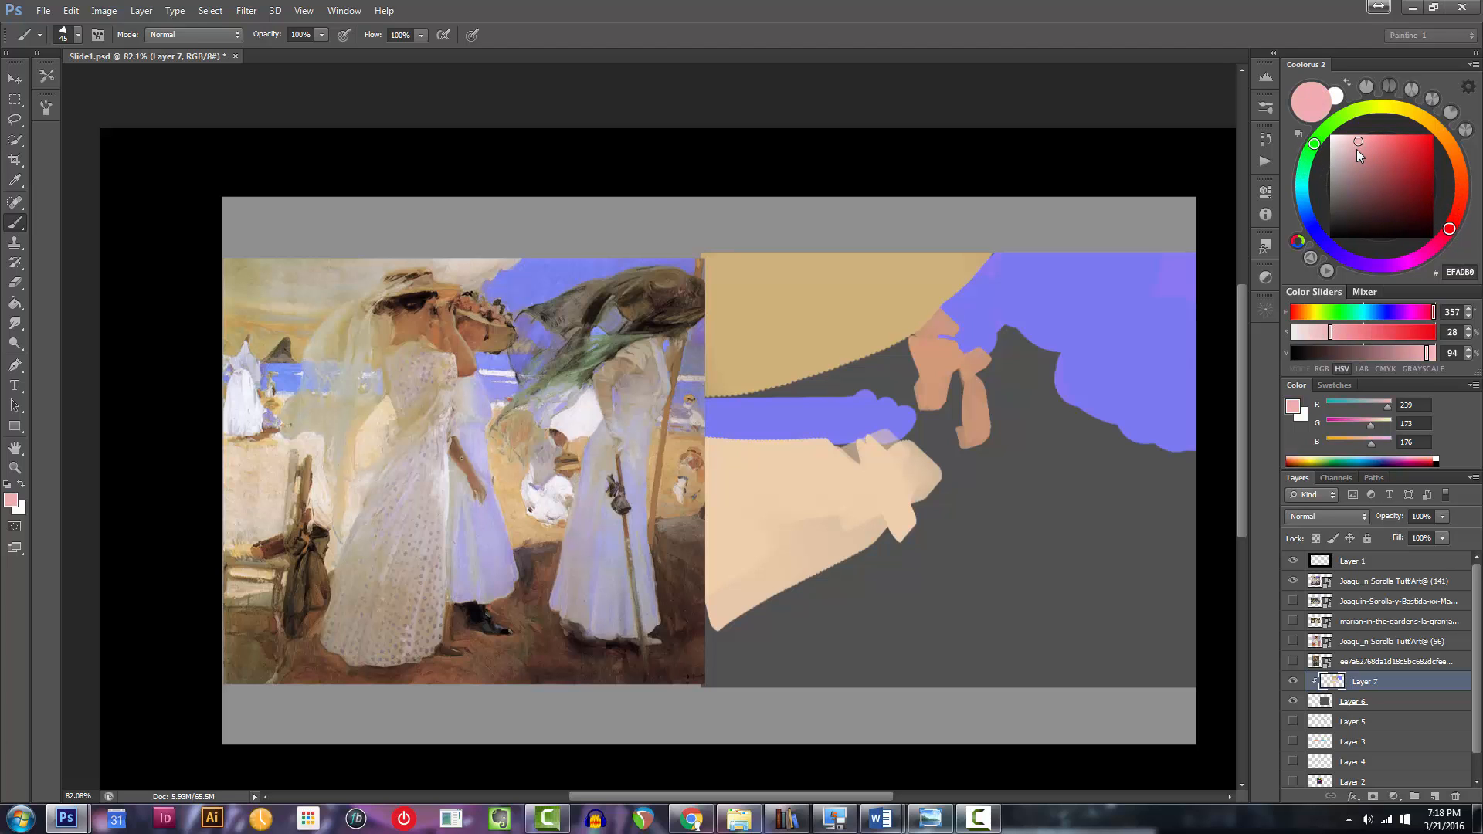
drag(1351, 150, 1349, 152)
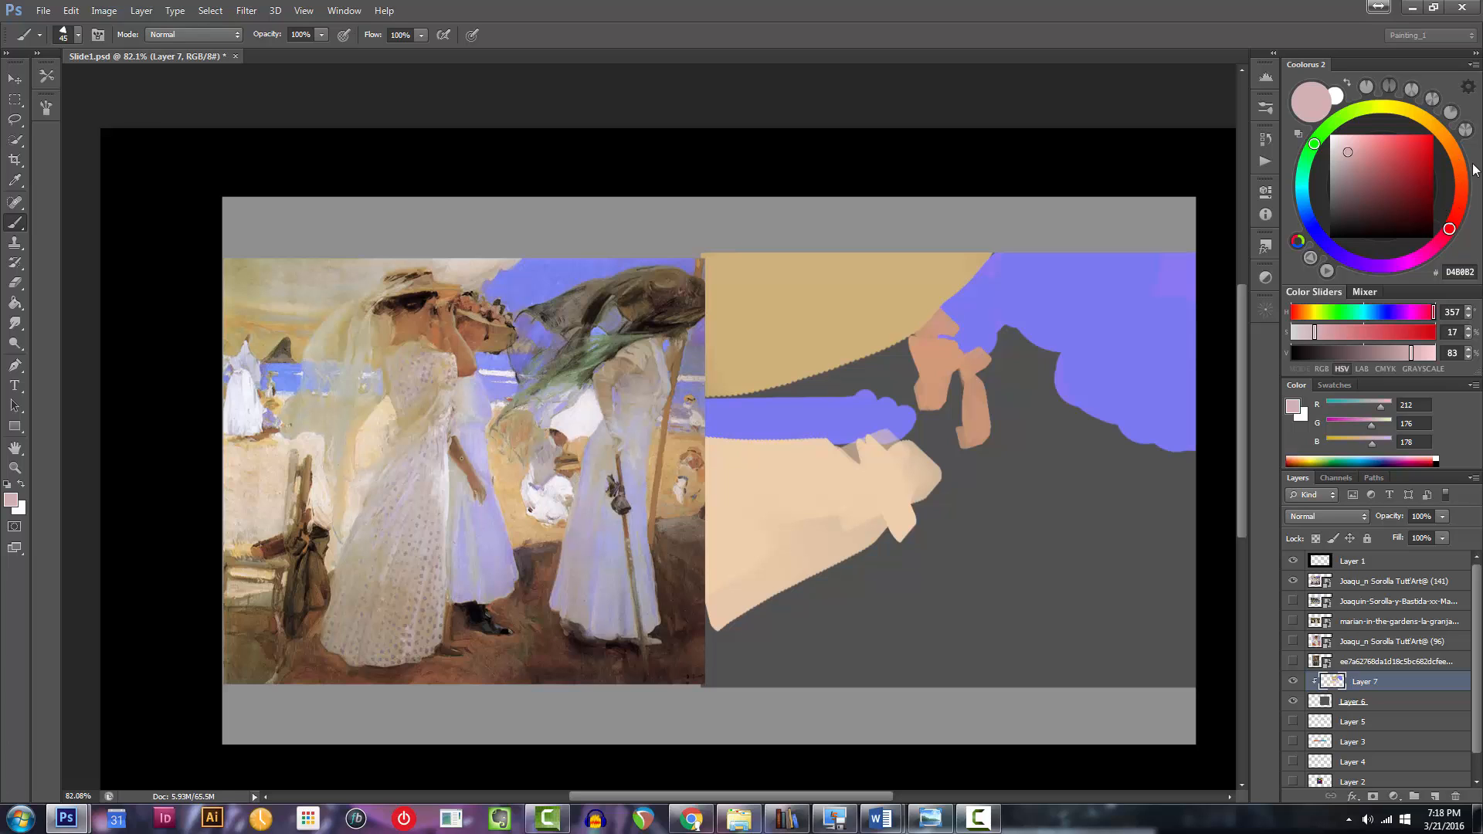
drag(1351, 153, 1351, 151)
click(1422, 254)
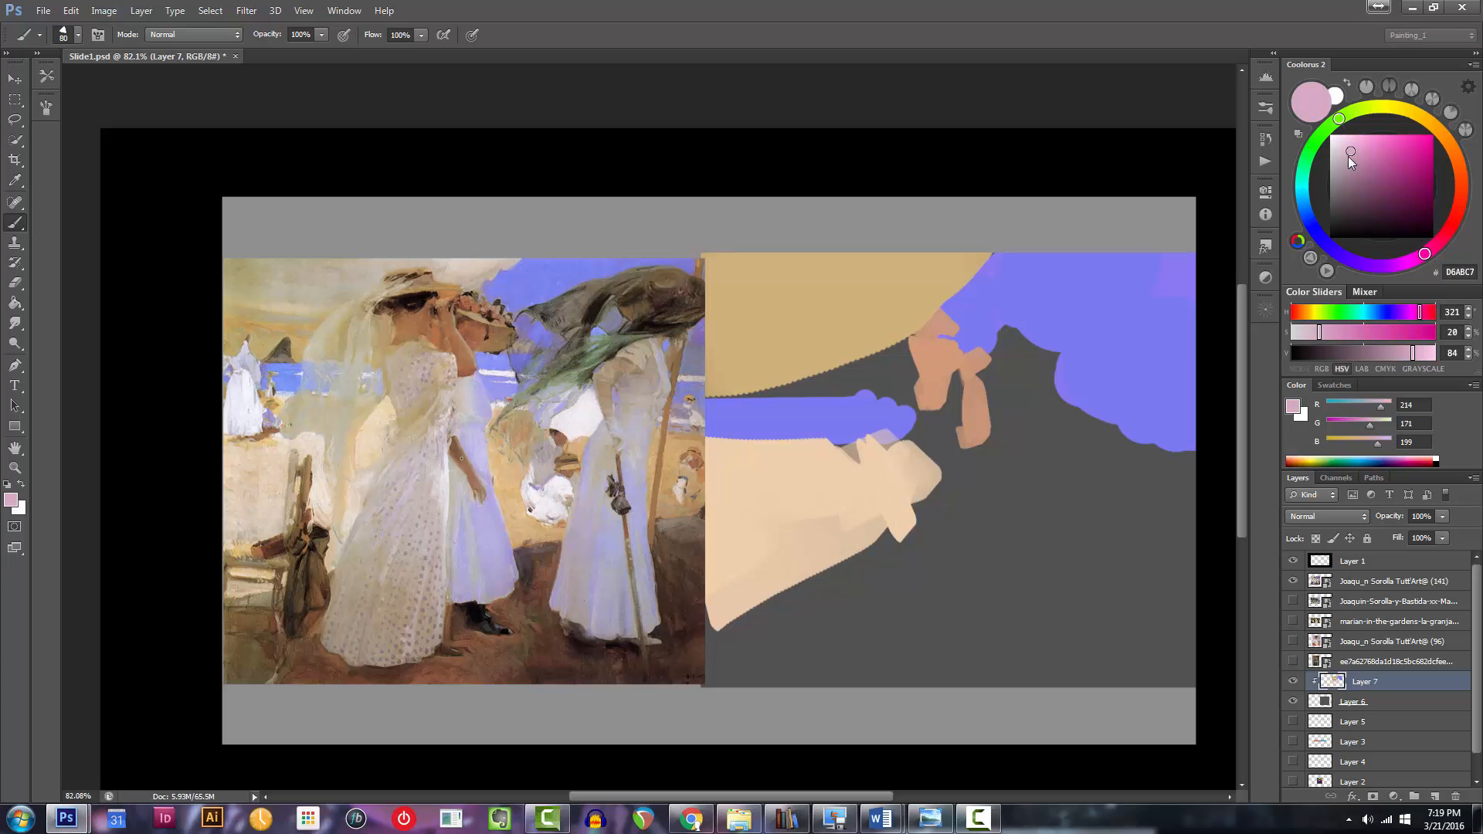
drag(1342, 157, 1339, 162)
click(1388, 267)
drag(1378, 271, 1367, 267)
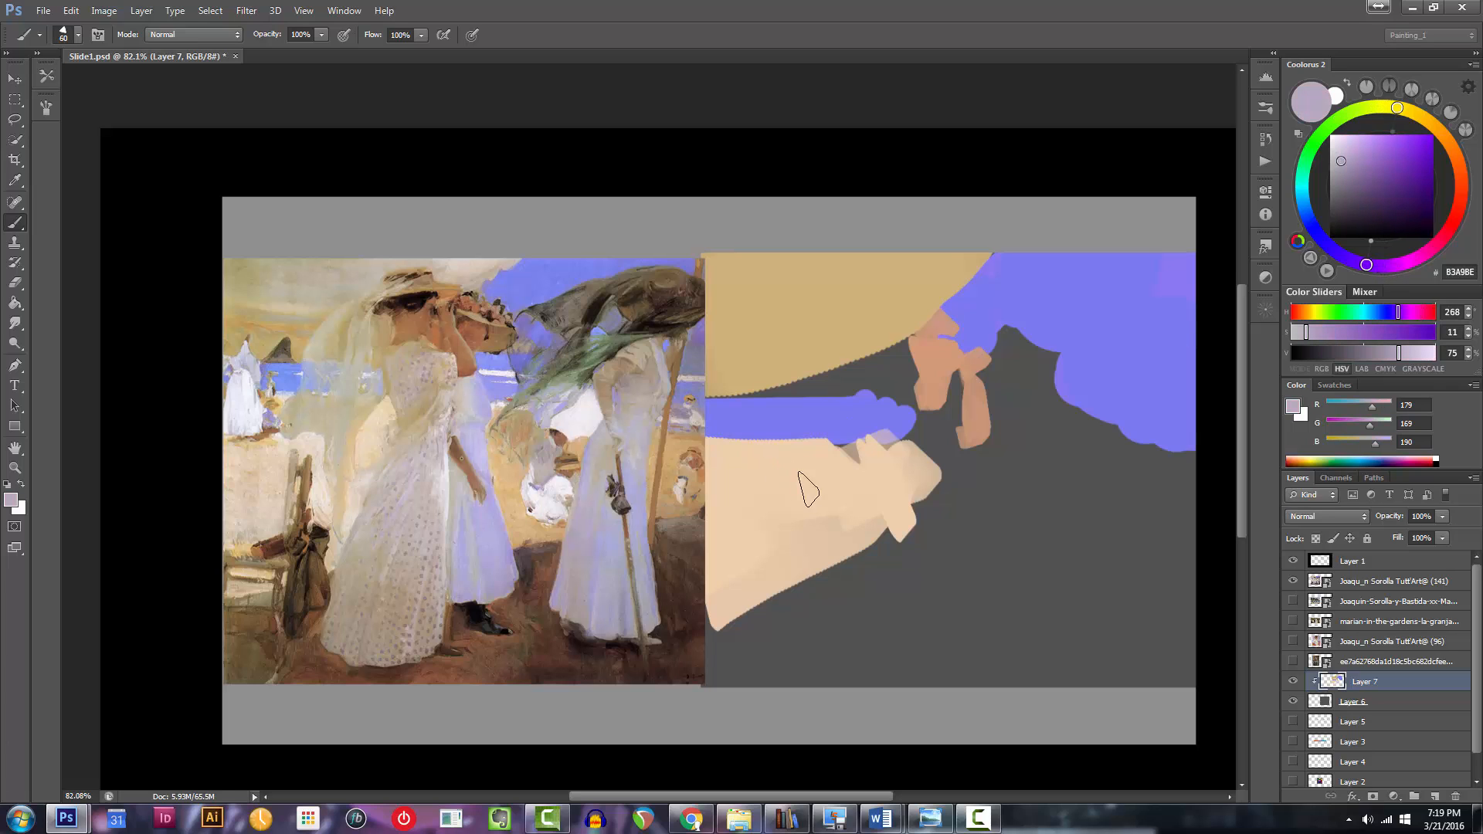
Start the dress shape beside the sand with a larger brush, lightening the violet to C3B8CF.
key(bracketright)
key(bracketright)
drag(901, 445, 872, 497)
drag(1341, 165, 1337, 159)
mouse_move(894, 494)
mouse_down()
mouse_move(927, 447)
mouse_move(883, 534)
mouse_move(922, 464)
mouse_move(929, 506)
mouse_up()
Build up the pale violet dress below the face and arm, using small strokes at its edges and larger ones inside.
key(bracketleft)
key(bracketleft)
key(bracketleft)
key(bracketleft)
drag(912, 444, 924, 437)
mouse_move(936, 522)
mouse_down()
mouse_move(912, 543)
mouse_move(939, 482)
mouse_move(946, 544)
mouse_move(914, 567)
mouse_move(909, 530)
mouse_move(906, 558)
mouse_move(954, 555)
mouse_up()
key(bracketright)
key(bracketright)
mouse_move(946, 467)
mouse_down()
mouse_move(952, 541)
mouse_move(899, 551)
mouse_up()
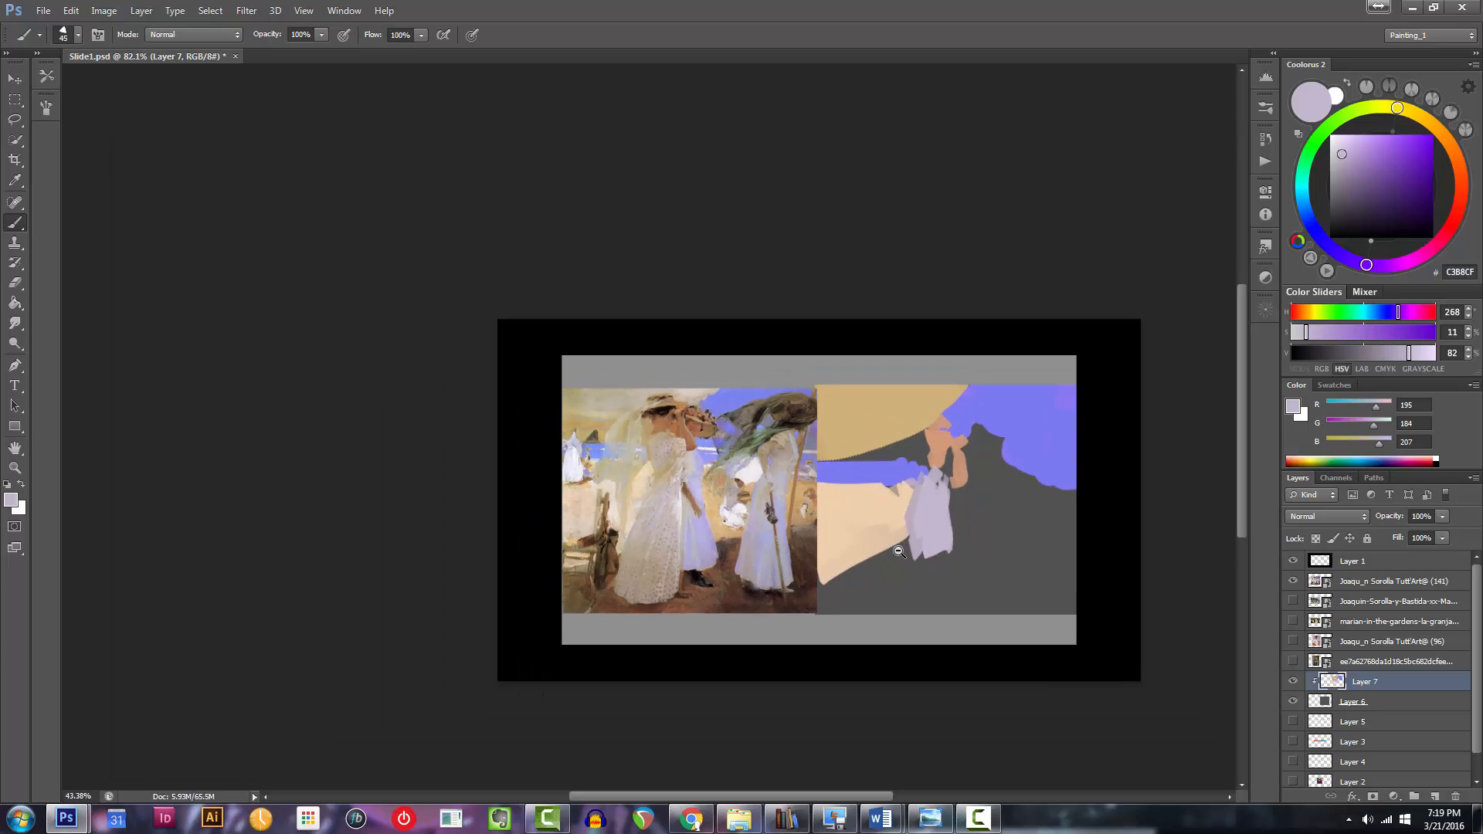
Fill out the pale violet dress and lengthen its skirt with a 70 px brush.
ctrl+click(936, 535)
key(bracketright)
key(bracketright)
drag(919, 428, 925, 535)
mouse_move(925, 466)
mouse_down()
mouse_move(907, 592)
mouse_move(939, 575)
mouse_move(960, 606)
mouse_up()
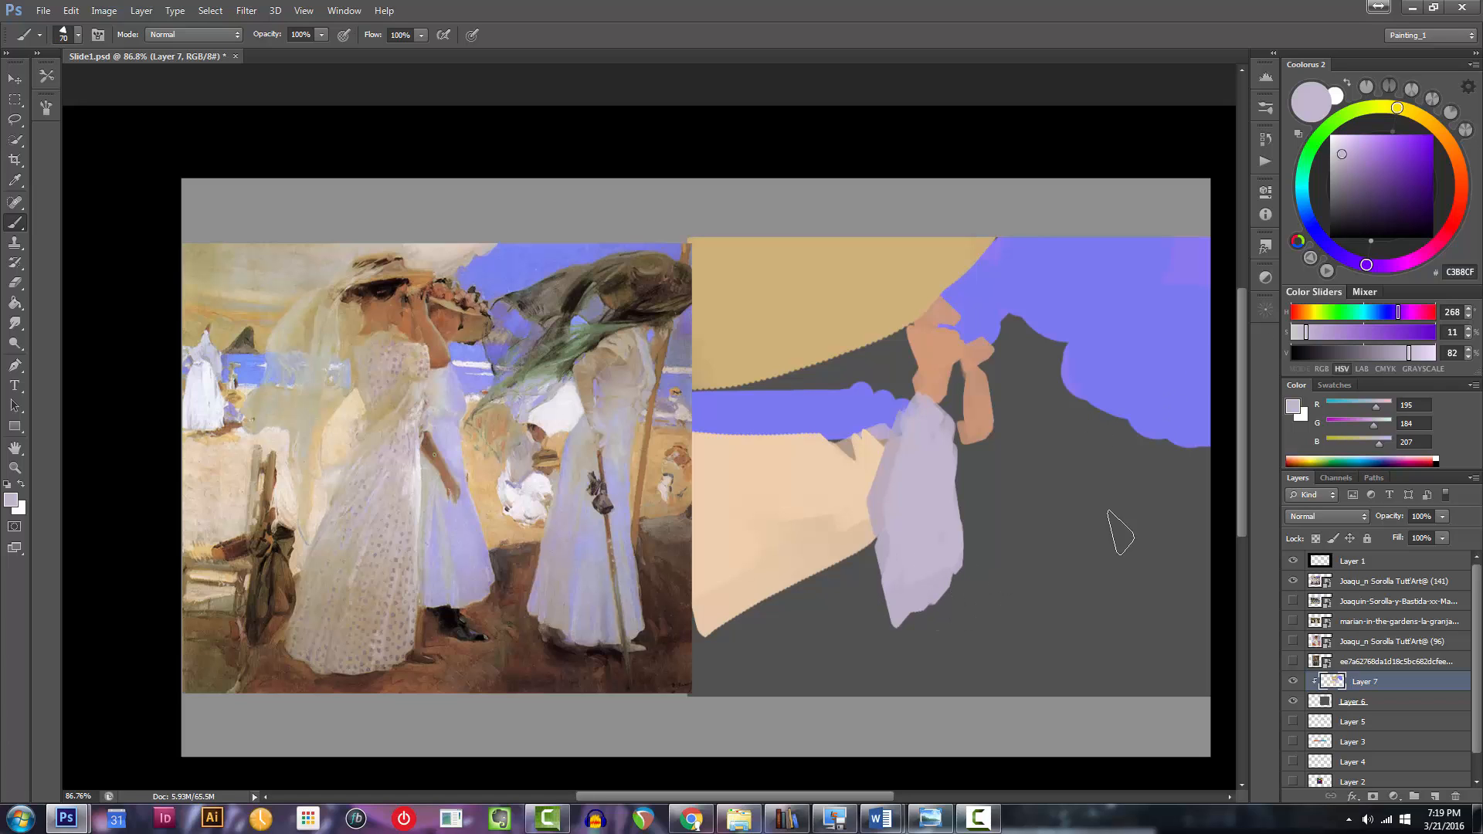
Set the foreground colour to dark reddish brown (381C14) and block in the shadowed ground at the study's lower-right corner.
click(1458, 210)
click(1401, 215)
drag(1406, 218, 1396, 214)
click(1461, 194)
key(bracketright)
key(bracketright)
mouse_move(1126, 573)
mouse_down()
mouse_move(1000, 604)
mouse_move(1147, 593)
mouse_move(1005, 619)
mouse_move(1005, 638)
mouse_move(1041, 654)
mouse_move(1140, 615)
mouse_move(1093, 668)
mouse_up()
key(bracketright)
mouse_move(1092, 667)
mouse_down()
mouse_move(1099, 705)
mouse_move(1189, 672)
mouse_up()
key(bracketright)
key(bracketright)
Choose the 150 px flat brush preset, reduce it to 57 px and extend the dark ground's left edge beside the dress.
right_click(1182, 556)
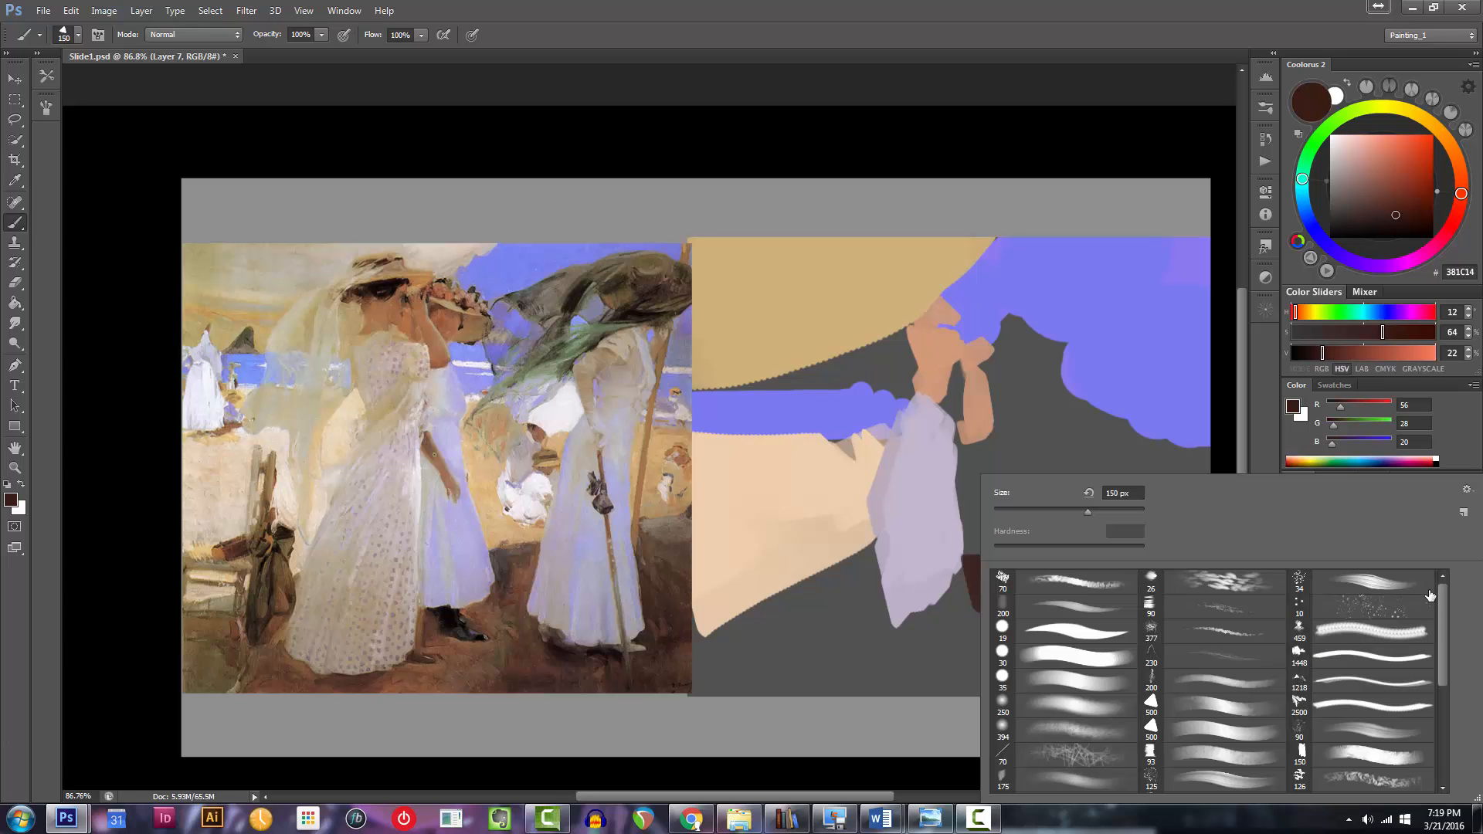
click(1352, 753)
click(1034, 511)
click(972, 621)
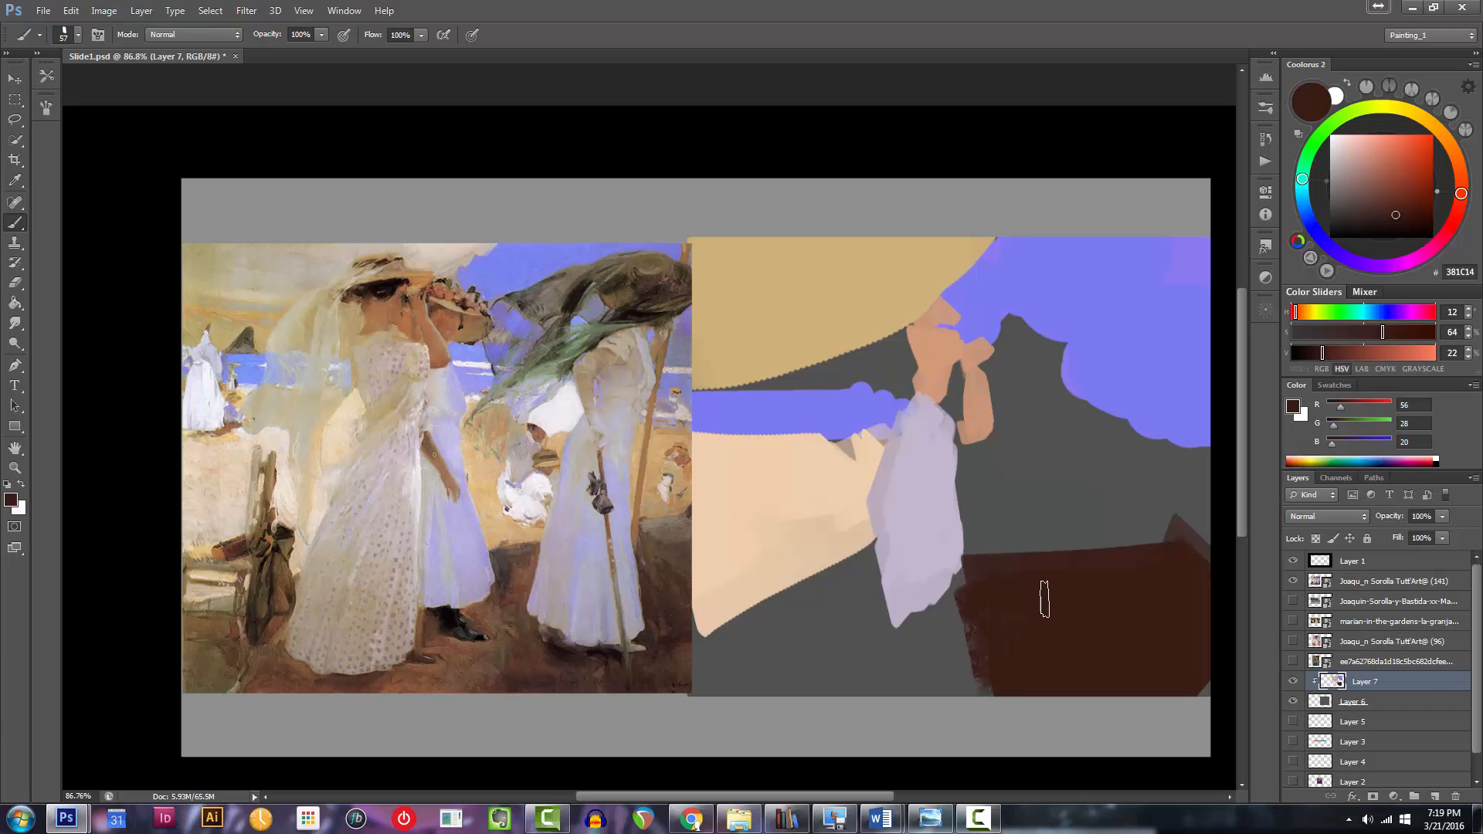
Choose the 70 px textured brush preset, then slope the dark ground's upper edge and extend it under the dress at 150 px.
right_click(1045, 600)
click(1113, 585)
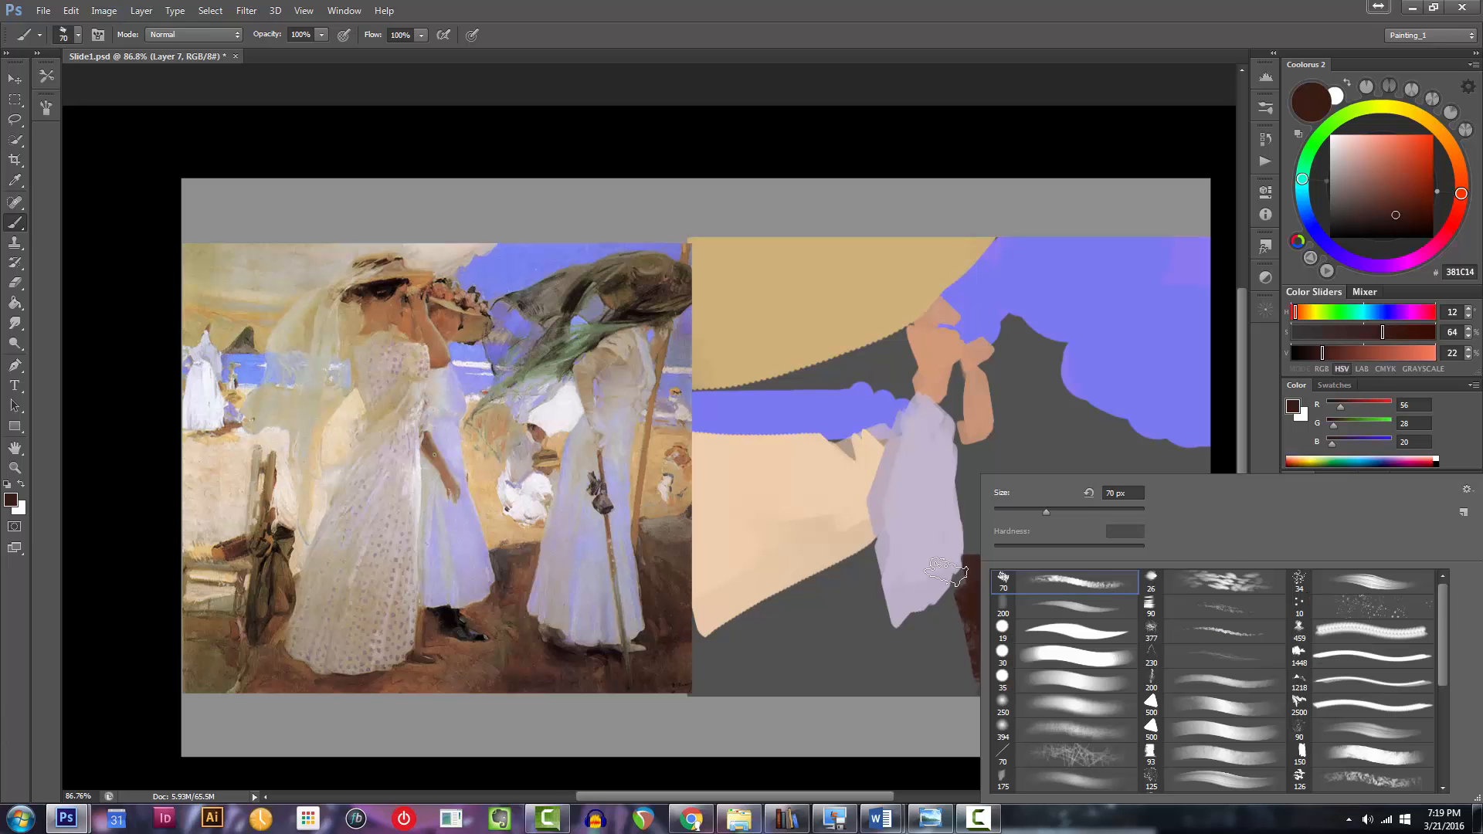
mouse_move(1004, 552)
mouse_down()
mouse_move(1180, 533)
mouse_move(1182, 510)
mouse_up()
key(bracketright)
key(bracketright)
key(bracketright)
key(bracketright)
key(bracketright)
drag(994, 656, 811, 692)
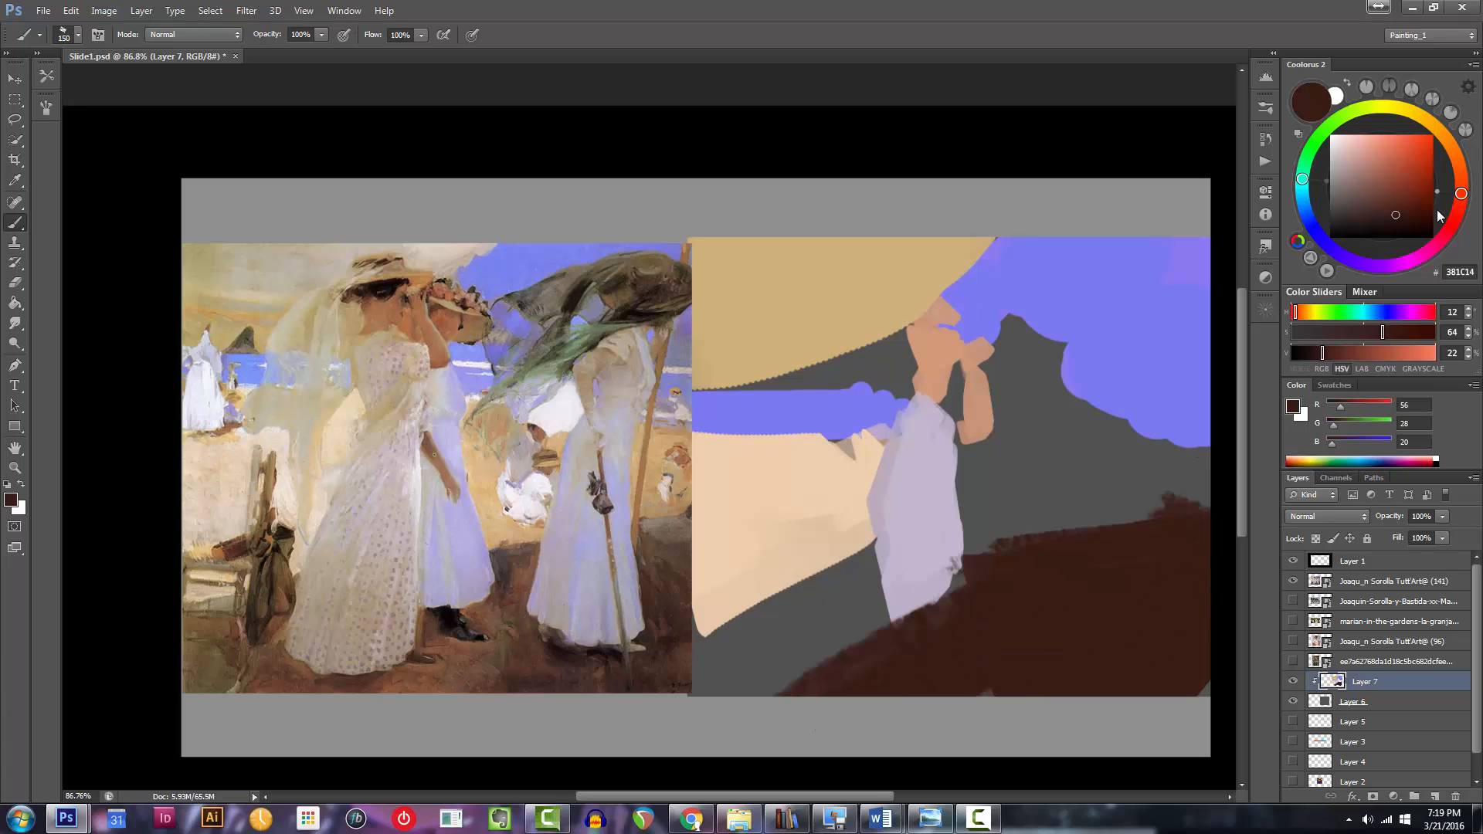
Mix a warm orange-brown and paint a textured patch of ground below the sand and the dress hem.
drag(1461, 186, 1456, 156)
drag(1396, 214, 1416, 199)
key(bracketright)
key(bracketleft)
mouse_move(773, 649)
mouse_down()
mouse_move(761, 629)
mouse_move(851, 619)
mouse_move(914, 679)
mouse_move(974, 619)
mouse_up()
Mix a redder, brighter brown with hue 17 and saturation 74, and paint a 70 px textured patch below the dress.
drag(1469, 188, 1461, 181)
click(1391, 188)
click(1406, 179)
key(bracketleft)
key(bracketleft)
key(bracketleft)
key(bracketleft)
key(bracketleft)
mouse_move(914, 662)
mouse_down()
mouse_move(971, 682)
mouse_move(1012, 634)
mouse_up()
Mute the brown to a pinkish tone (89584B) and paint it over the ground around the reddish patch.
click(1388, 179)
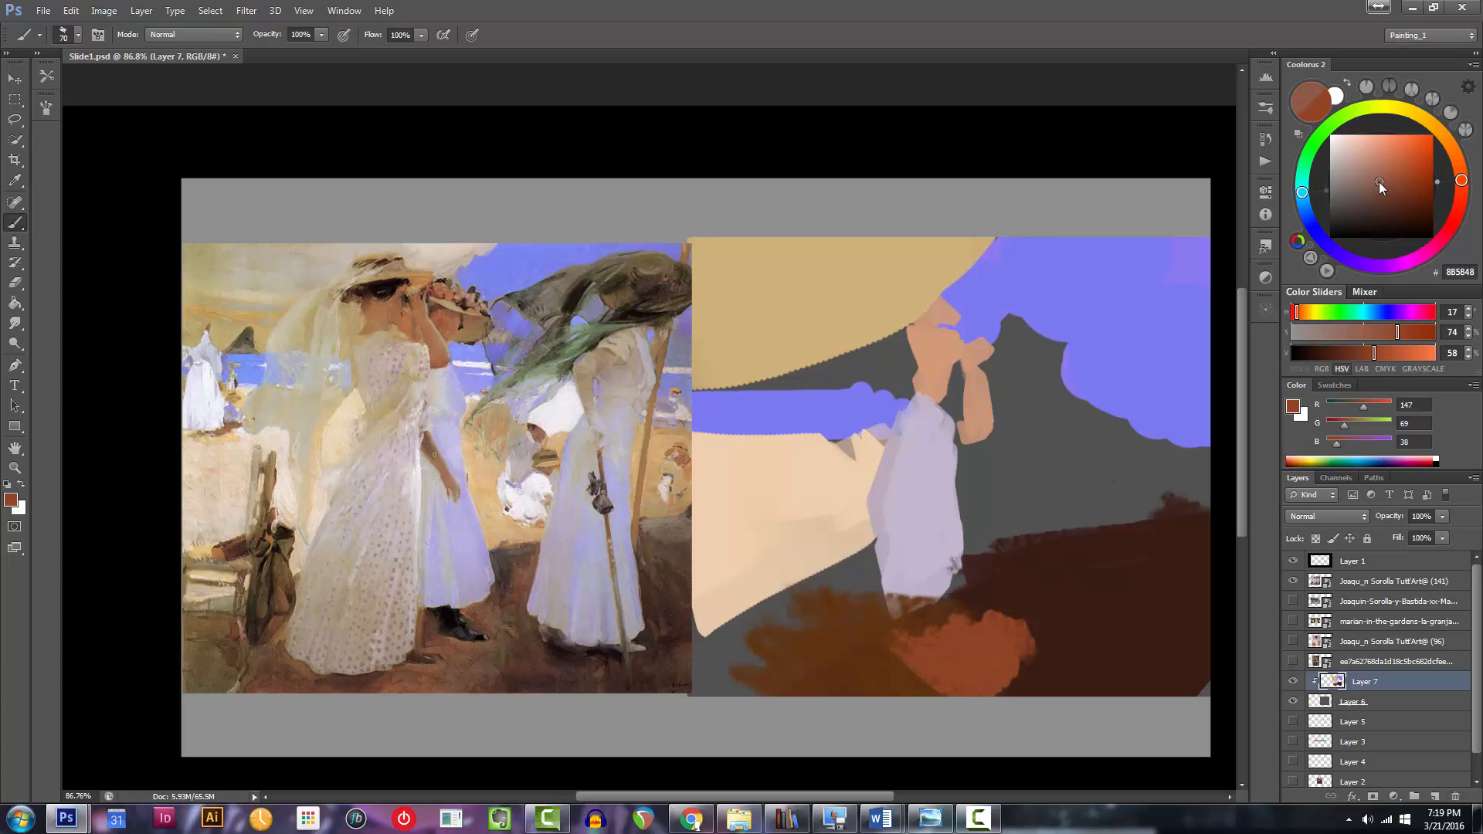
drag(1381, 187, 1376, 182)
key(bracketright)
key(bracketright)
mouse_move(936, 684)
mouse_down()
mouse_move(859, 647)
mouse_move(920, 666)
mouse_move(1028, 643)
mouse_move(1081, 680)
mouse_move(1057, 629)
mouse_move(1105, 637)
mouse_up()
Add thin pinkish-brown strokes over the dark ground beside the dress hem using progressively smaller brush sizes.
key(bracketleft)
key(bracketleft)
key(bracketleft)
key(bracketleft)
key(bracketleft)
scroll(1028, 630, down, 5)
scroll(1006, 618, up, 3)
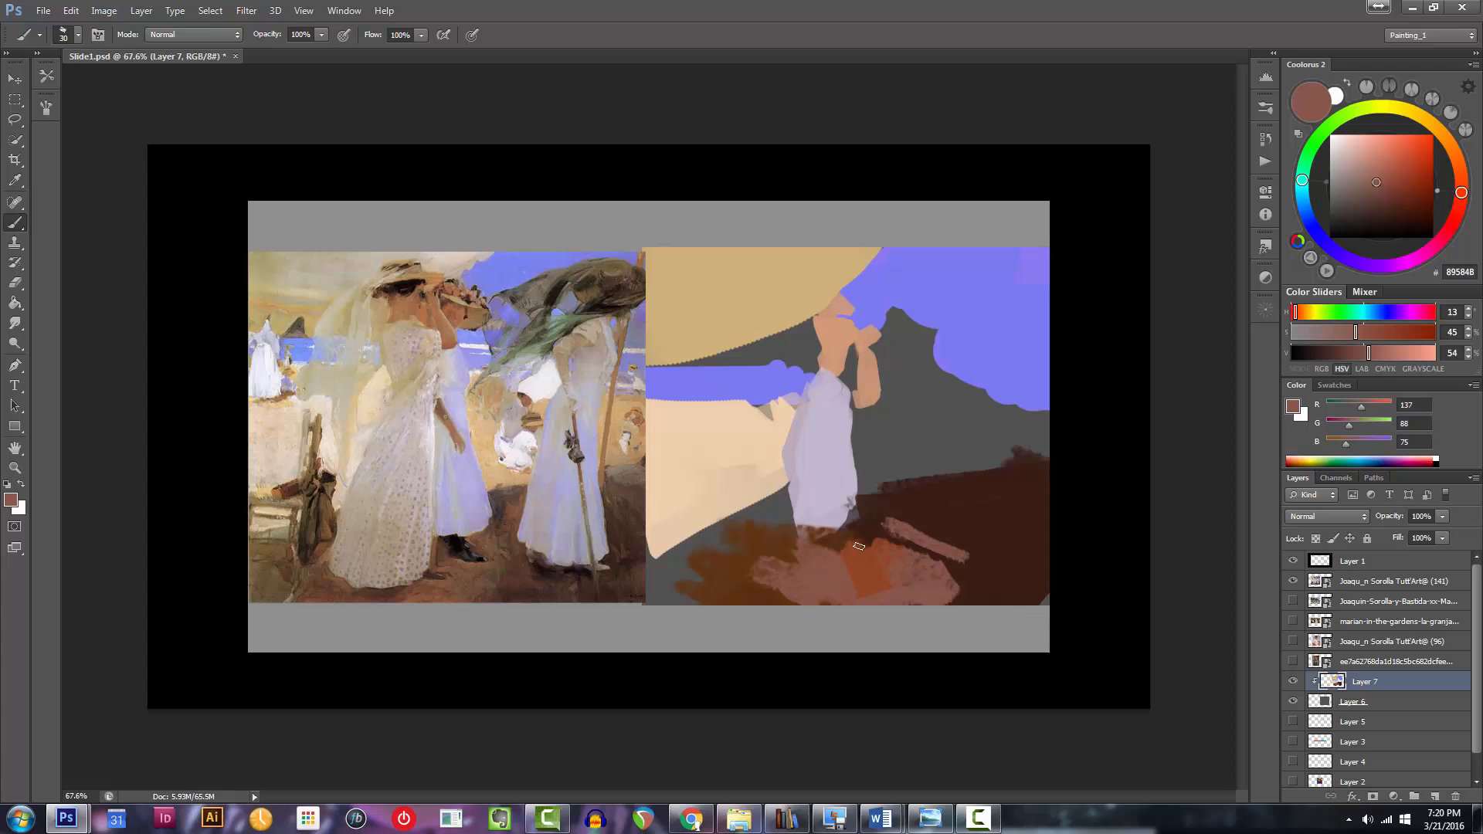
drag(924, 533, 888, 545)
key(bracketleft)
scroll(920, 537, up, 3)
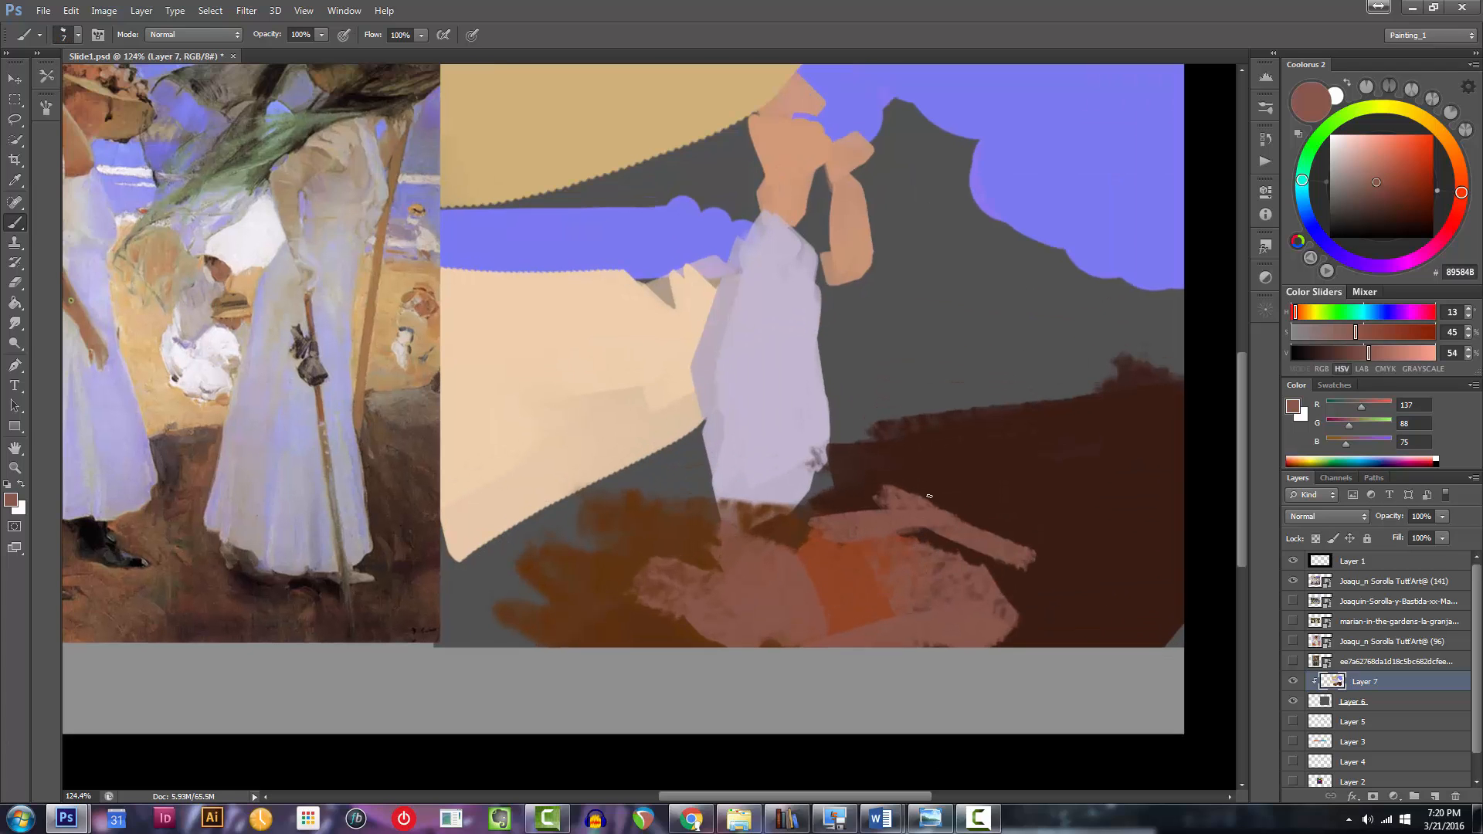
mouse_move(869, 518)
mouse_down()
mouse_move(927, 545)
mouse_move(896, 516)
mouse_move(954, 558)
mouse_up()
Enlarge the brush and spread the pinkish brown across the ground toward the study's lower-left corner.
scroll(934, 554, down, 3)
key(bracketright)
key(bracketright)
key(bracketright)
key(bracketright)
key(bracketright)
key(bracketright)
key(bracketright)
key(bracketright)
key(bracketright)
key(bracketright)
key(bracketright)
drag(763, 597, 636, 579)
Sample the reddish brown from the ground and brush it through the pinkish foreground patches below the dress.
key(bracketright)
key(bracketright)
key(bracketright)
alt+click(875, 578)
key(bracketleft)
key(bracketleft)
key(bracketleft)
mouse_move(722, 595)
mouse_down()
mouse_move(795, 613)
mouse_move(979, 608)
mouse_move(888, 523)
mouse_move(940, 570)
mouse_move(1053, 525)
mouse_up()
Sample the dark ground, grey it to 51403B and paint a patch at the ground's far right edge, redoing one stroke.
key(bracketright)
alt+click(1070, 526)
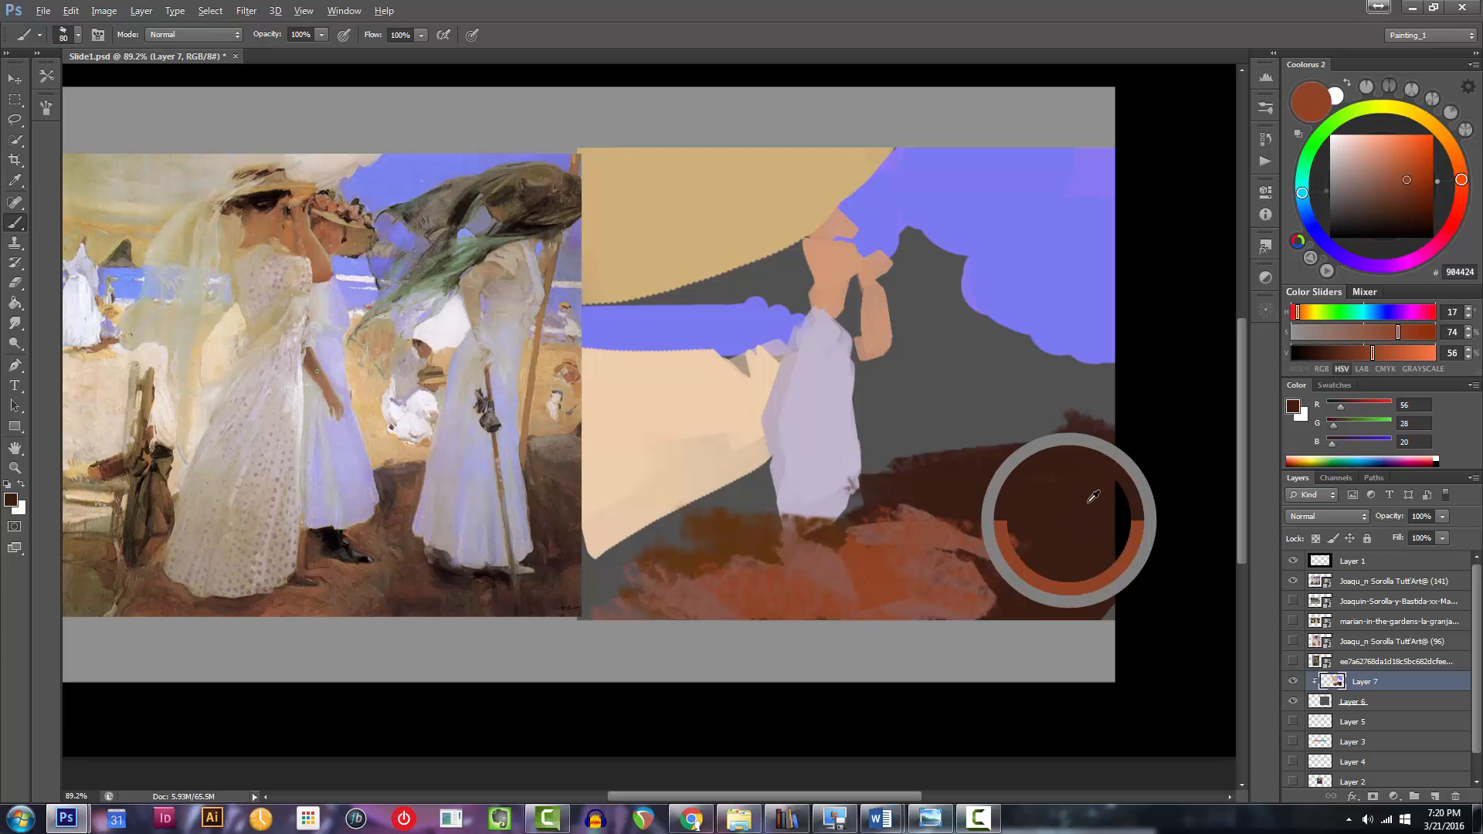
drag(1385, 215, 1359, 204)
key(bracketleft)
key(bracketleft)
key(bracketleft)
key(bracketleft)
key(bracketleft)
mouse_move(1094, 474)
mouse_down()
mouse_move(1120, 514)
mouse_move(1059, 469)
mouse_move(1103, 469)
mouse_up()
key(bracketleft)
key(ctrl+z)
click(1104, 524)
Sample a blended dark brown (42302B) from the ground and paint it down the right side of the shadowed area.
key(bracketleft)
key(bracketleft)
key(bracketleft)
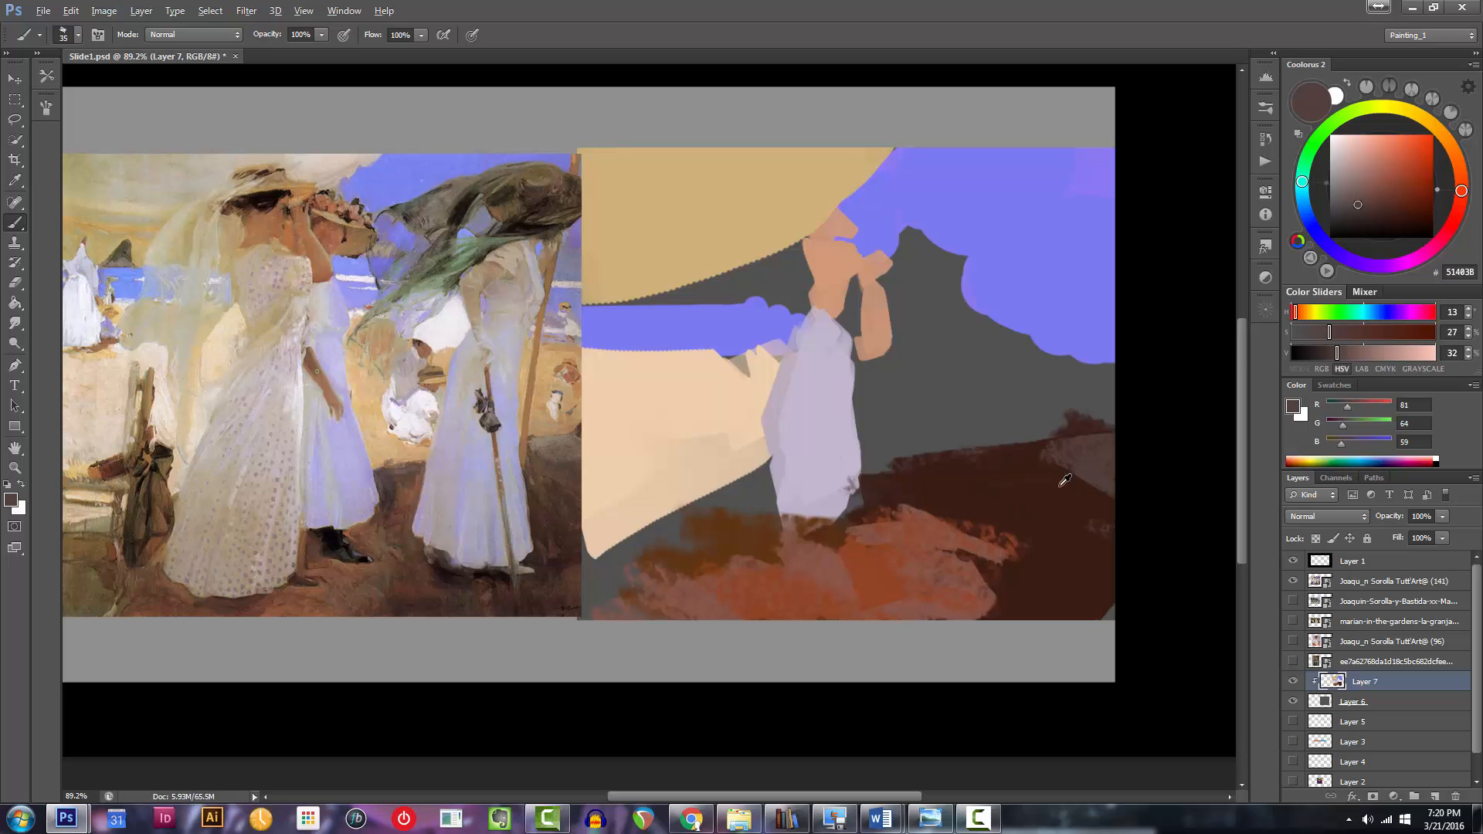
alt+click(1061, 485)
key(bracketright)
key(bracketright)
mouse_move(1085, 495)
mouse_down()
mouse_move(1106, 581)
mouse_move(1070, 632)
mouse_up()
mouse_move(1007, 575)
mouse_down()
mouse_move(1116, 616)
mouse_move(1043, 602)
mouse_up()
Reduce the brush to 20 px and work the dark brown (42302B) across the upper part of the shadowed ground.
key(bracketleft)
key(bracketleft)
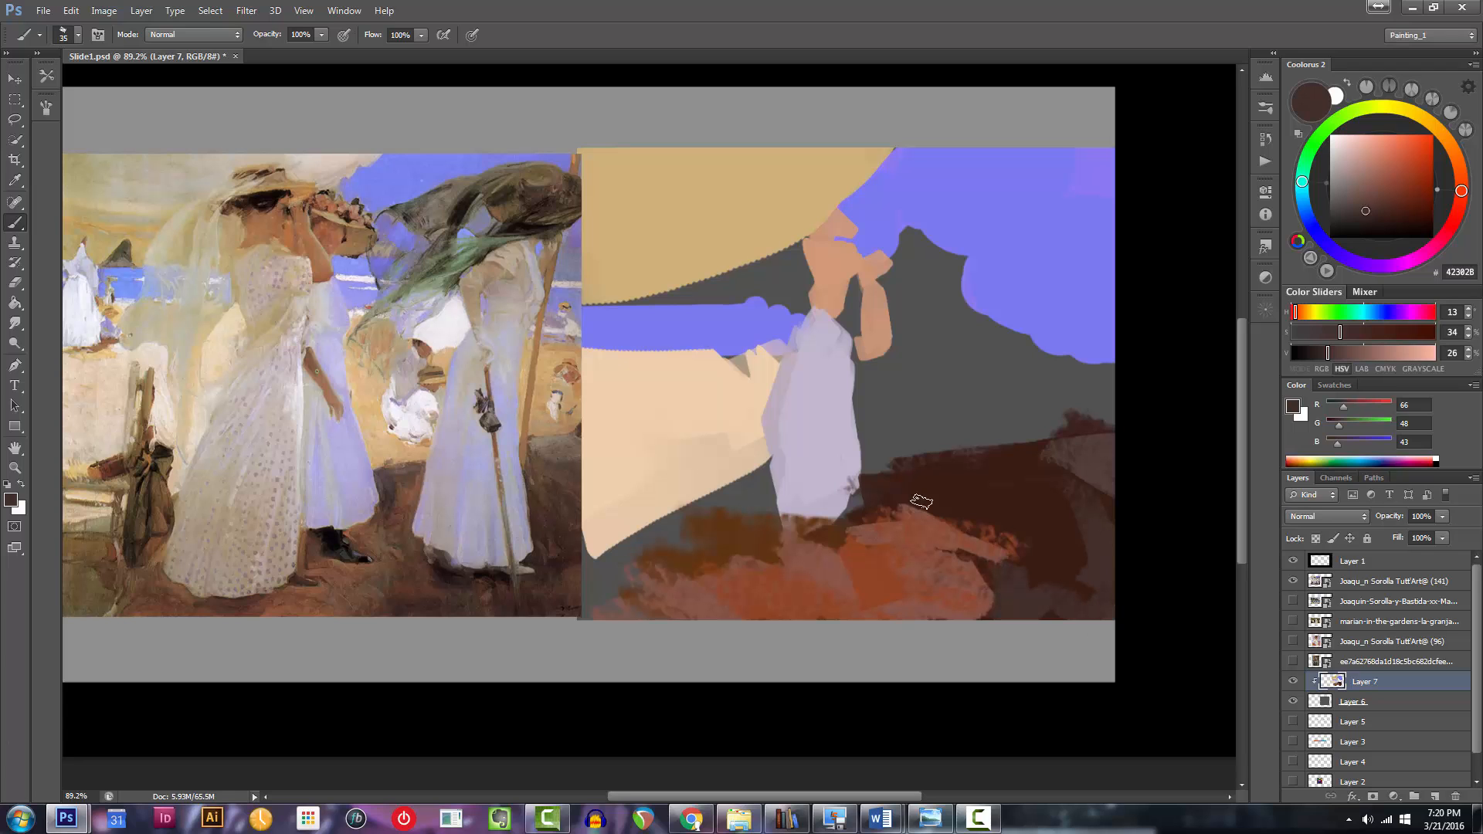
key(bracketleft)
mouse_move(923, 488)
mouse_down()
mouse_move(880, 474)
mouse_move(1084, 491)
mouse_up()
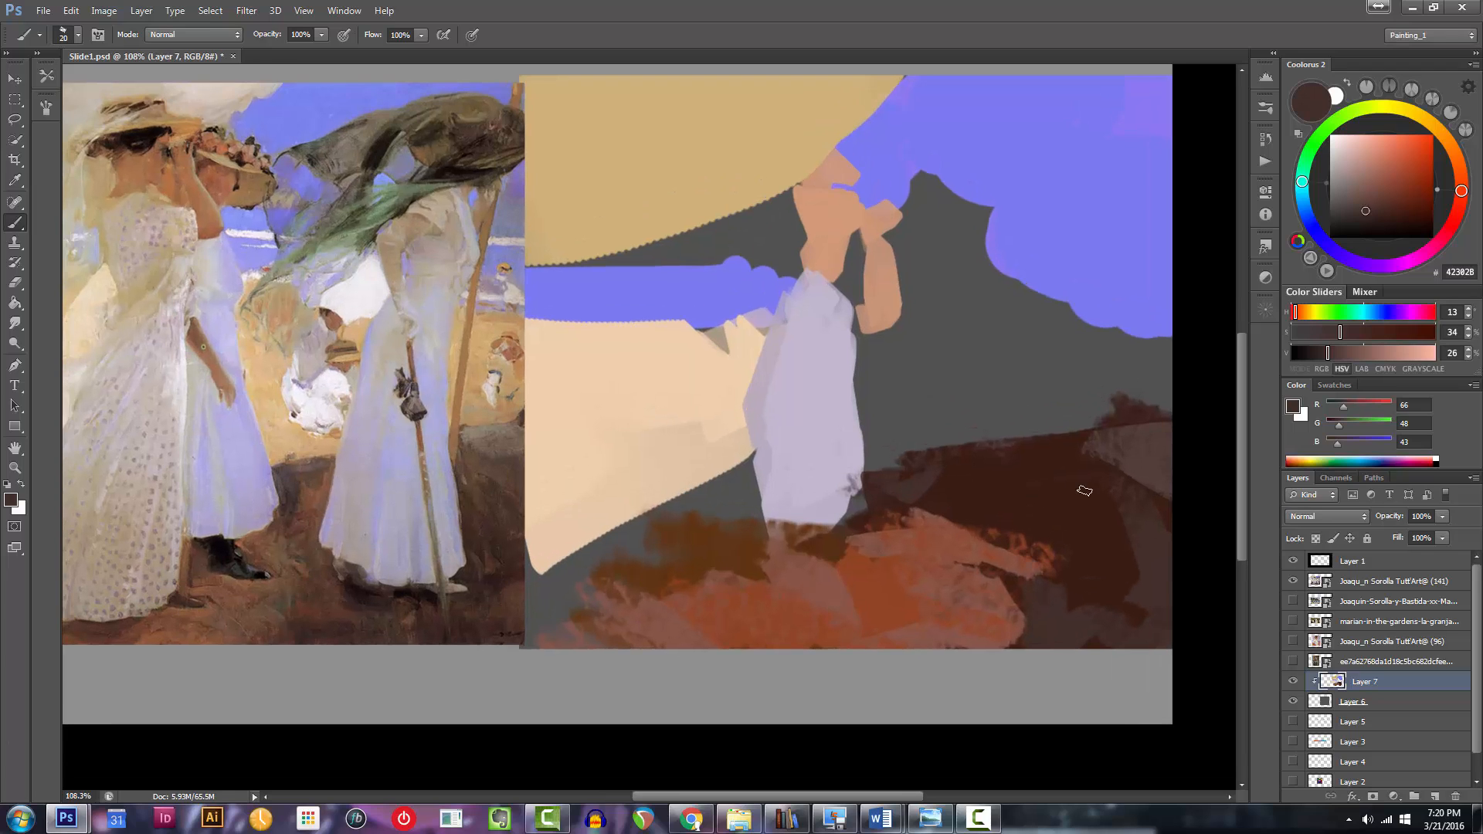
Sample the shadowed ground's dark brown and try more and less saturated variants of it, ending on 403330.
alt+click(1078, 516)
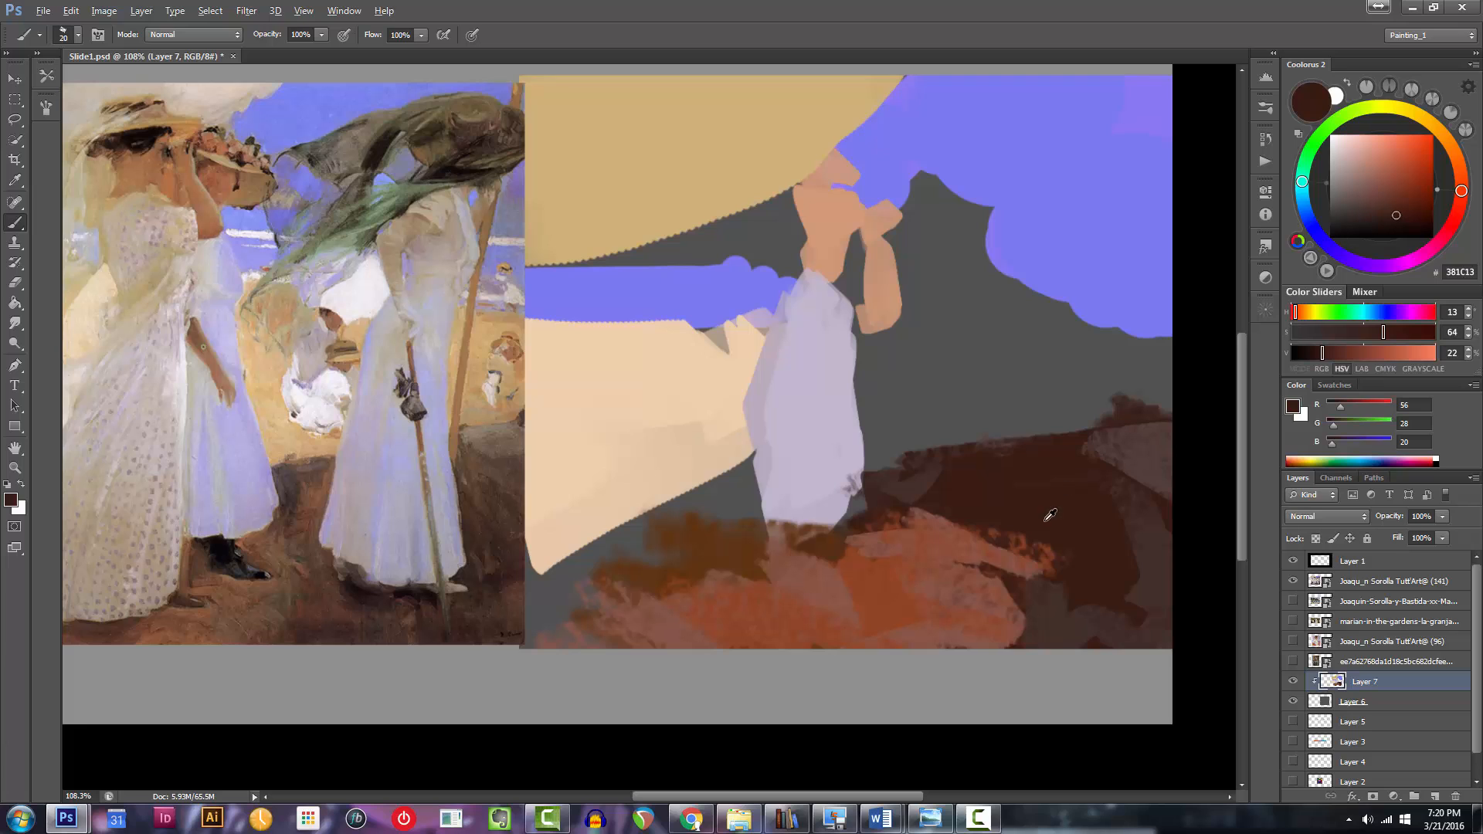
alt+click(1059, 513)
click(1391, 213)
click(1387, 214)
click(1386, 215)
click(1387, 214)
click(1373, 216)
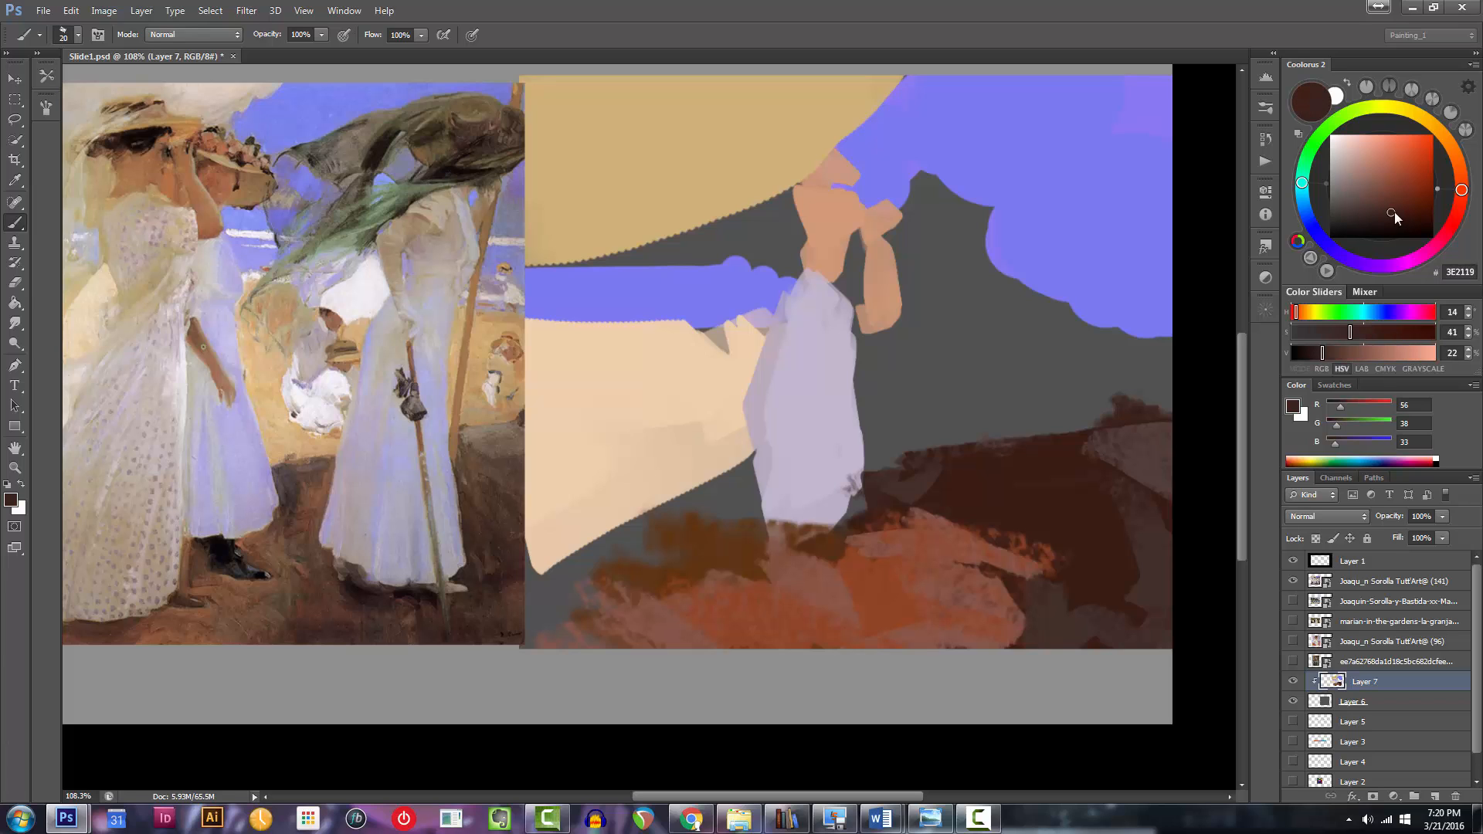
click(1393, 213)
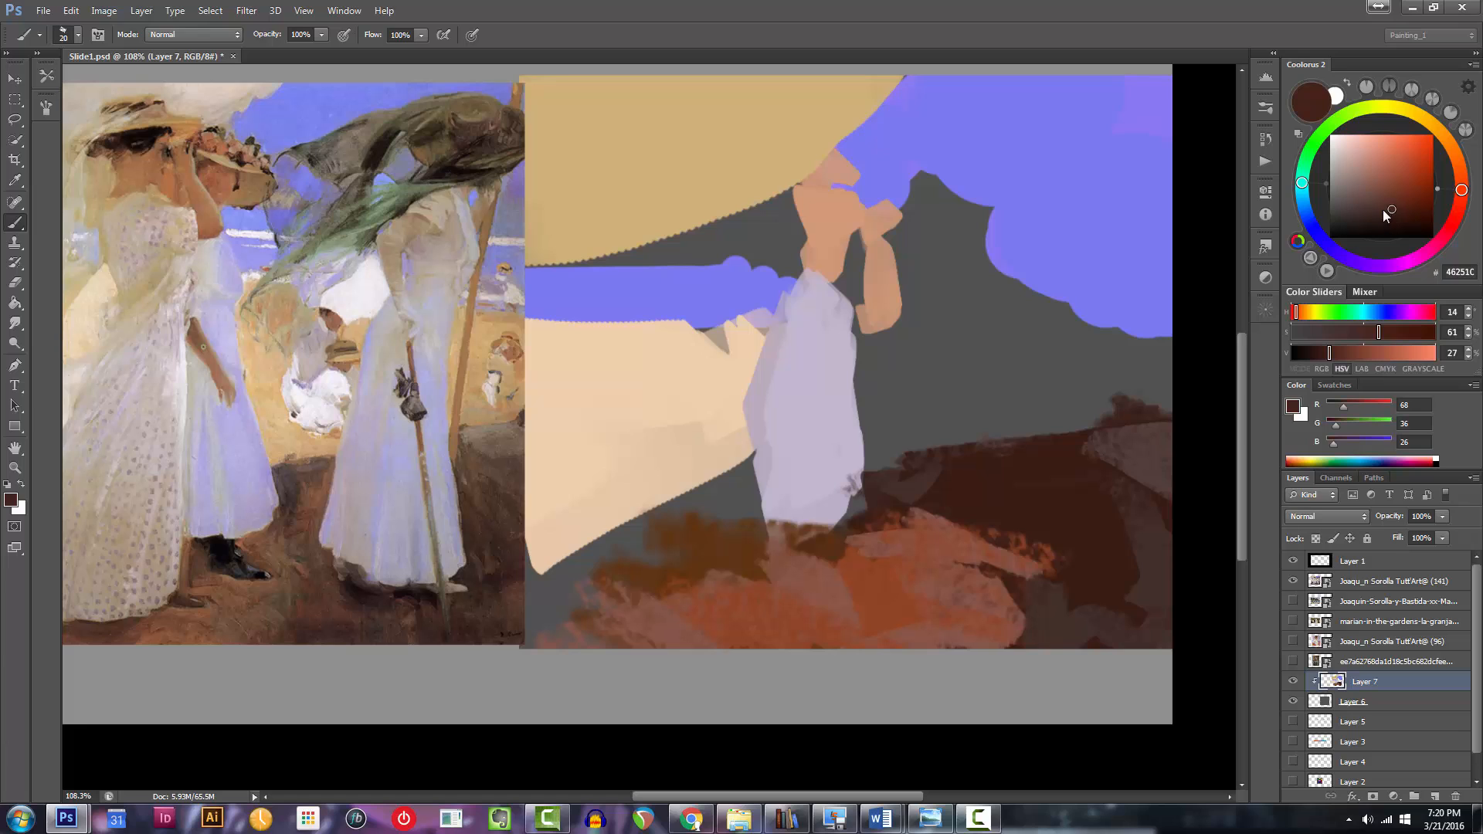
click(1357, 216)
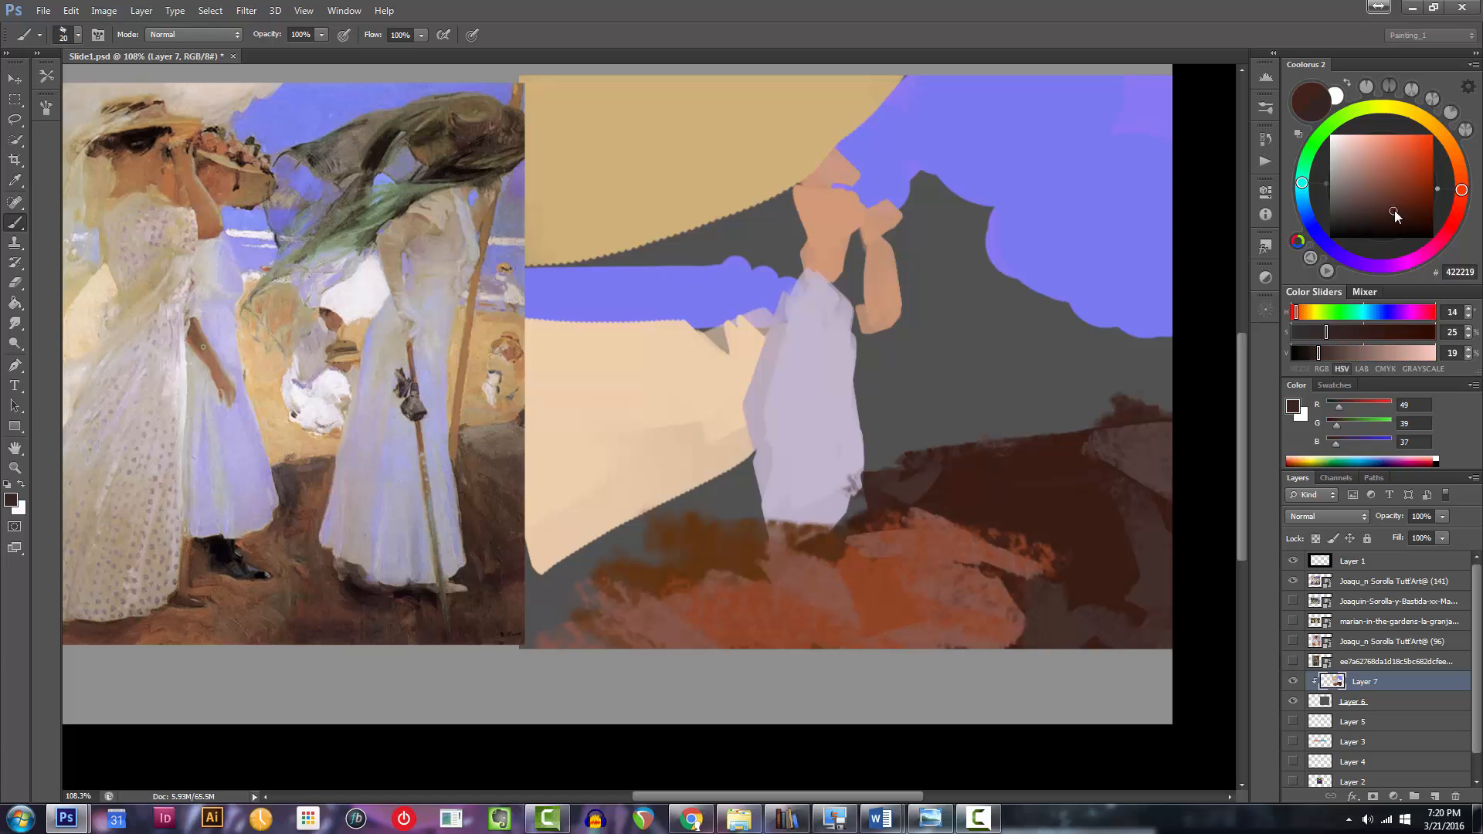
click(1371, 216)
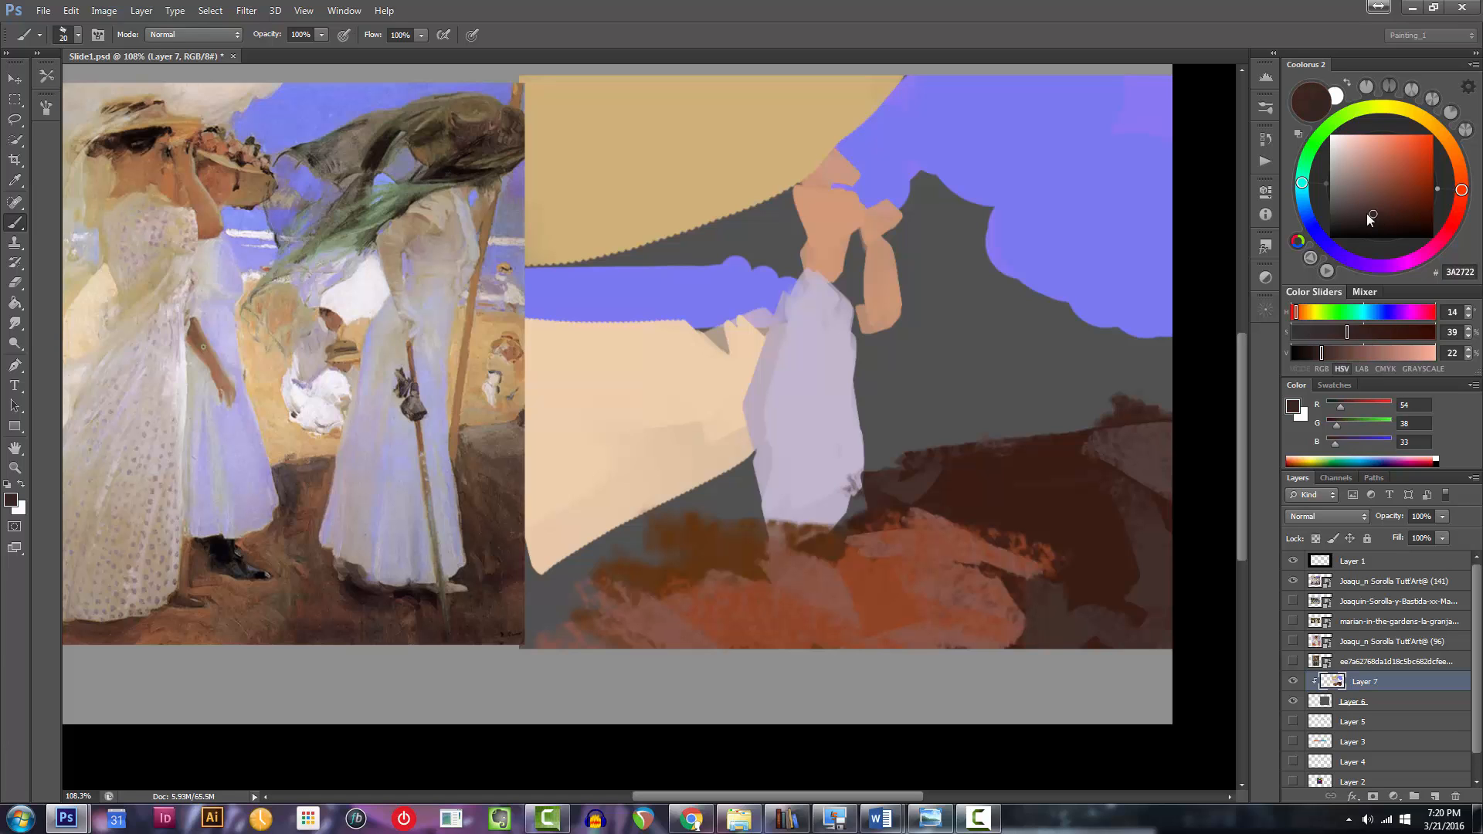
click(1356, 213)
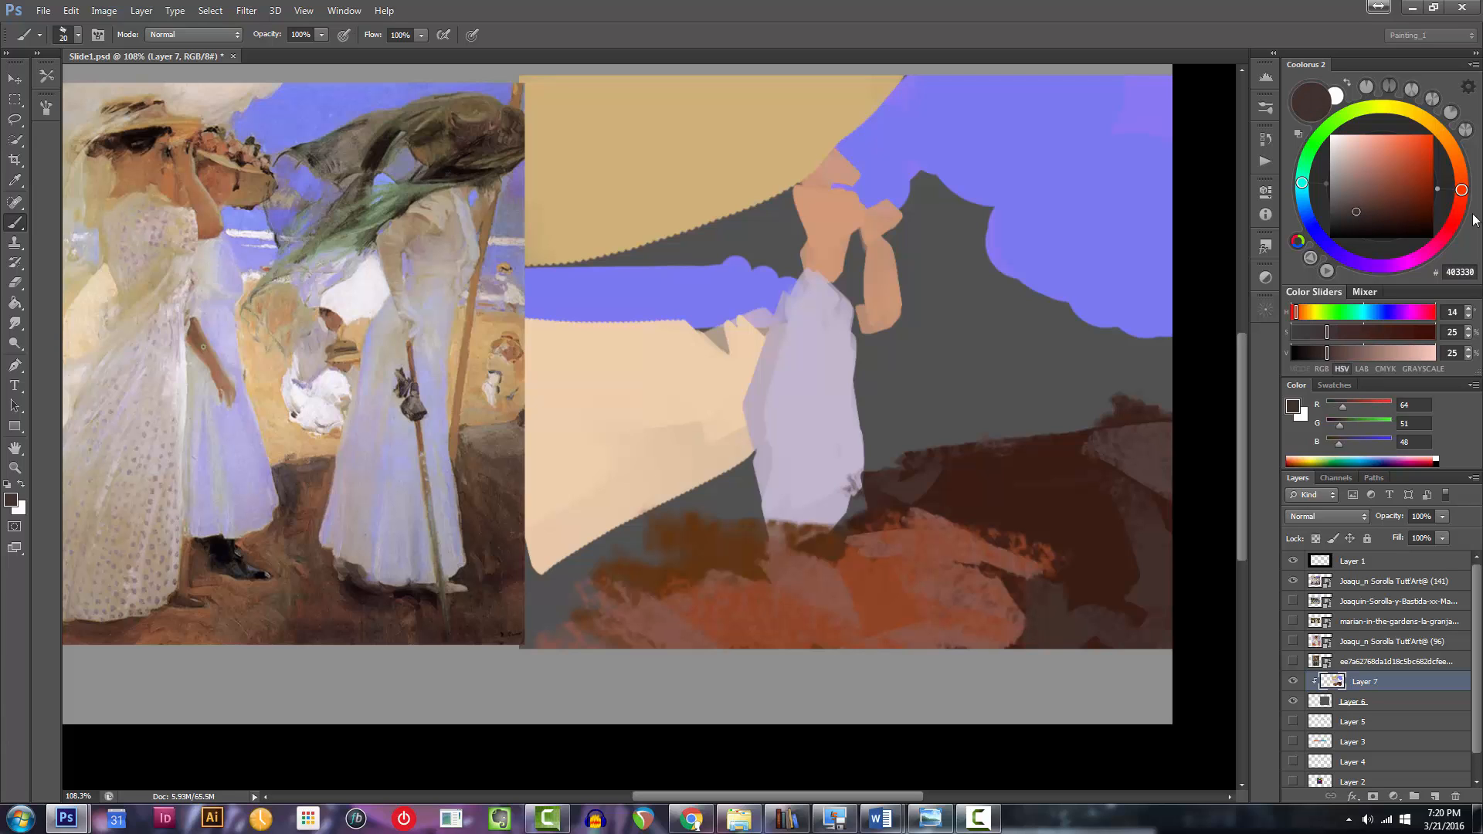
Mix a redder, greyed brown (4A3D3C) and paint patches of it over the right part of the shadowed ground.
drag(1464, 195, 1456, 224)
click(1349, 208)
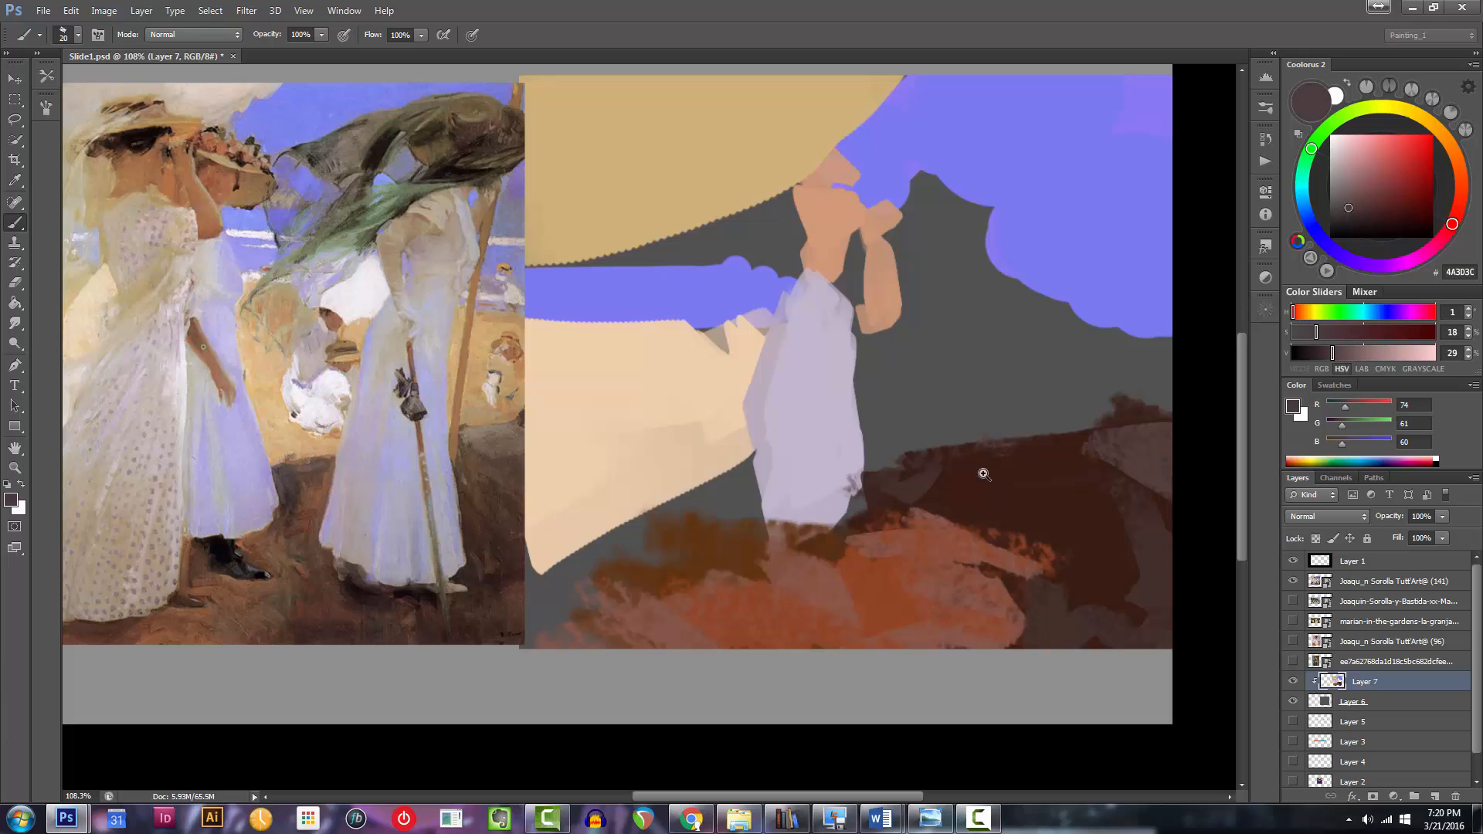
scroll(955, 474, down, 2)
key(bracketleft)
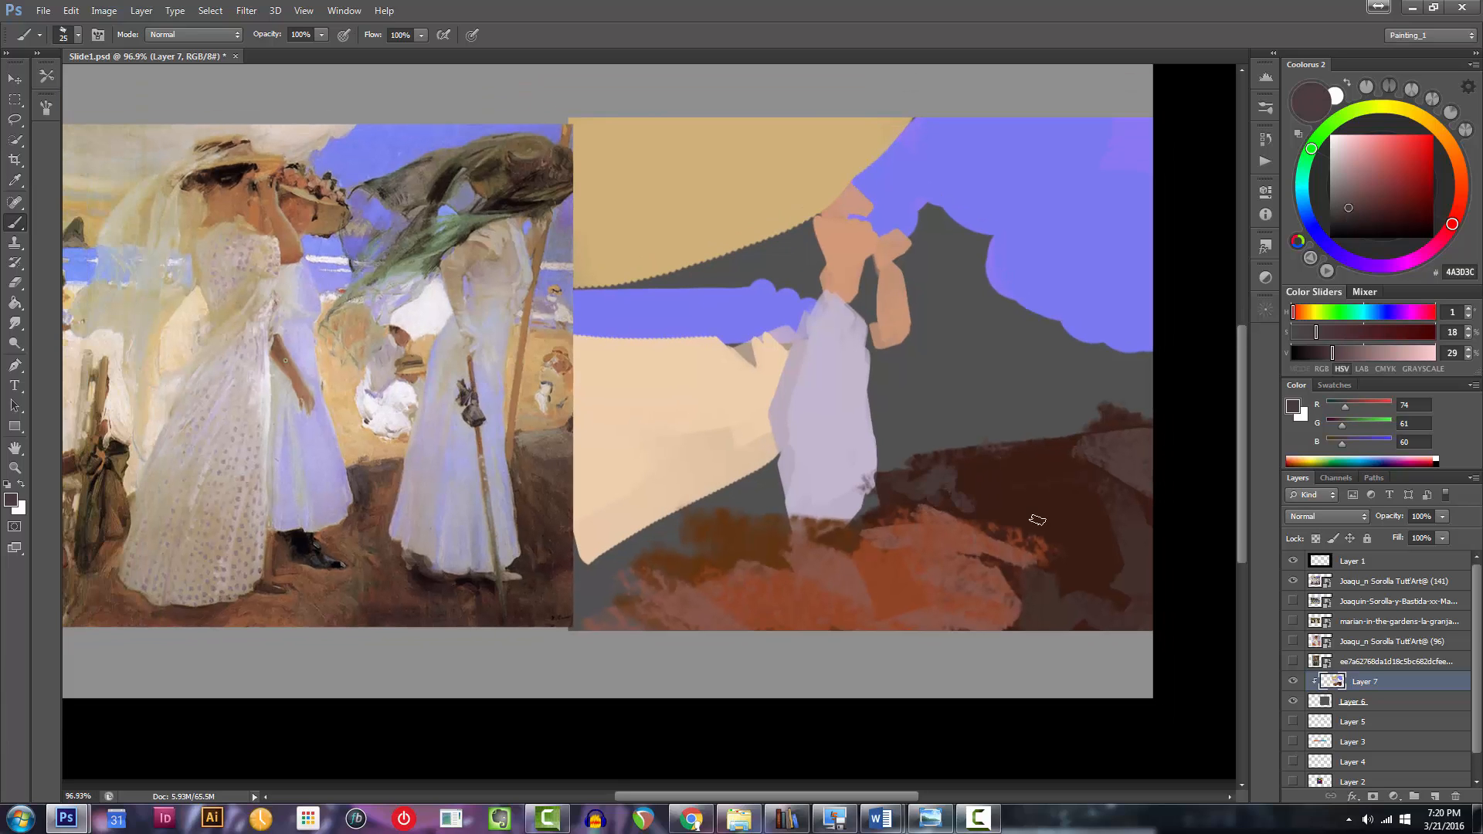
key(bracketright)
key(bracketright)
key(bracketright)
key(bracketright)
drag(1061, 541, 1057, 553)
drag(1067, 454, 1167, 449)
key(bracketleft)
scroll(1144, 463, down, 5)
scroll(1082, 494, up, 4)
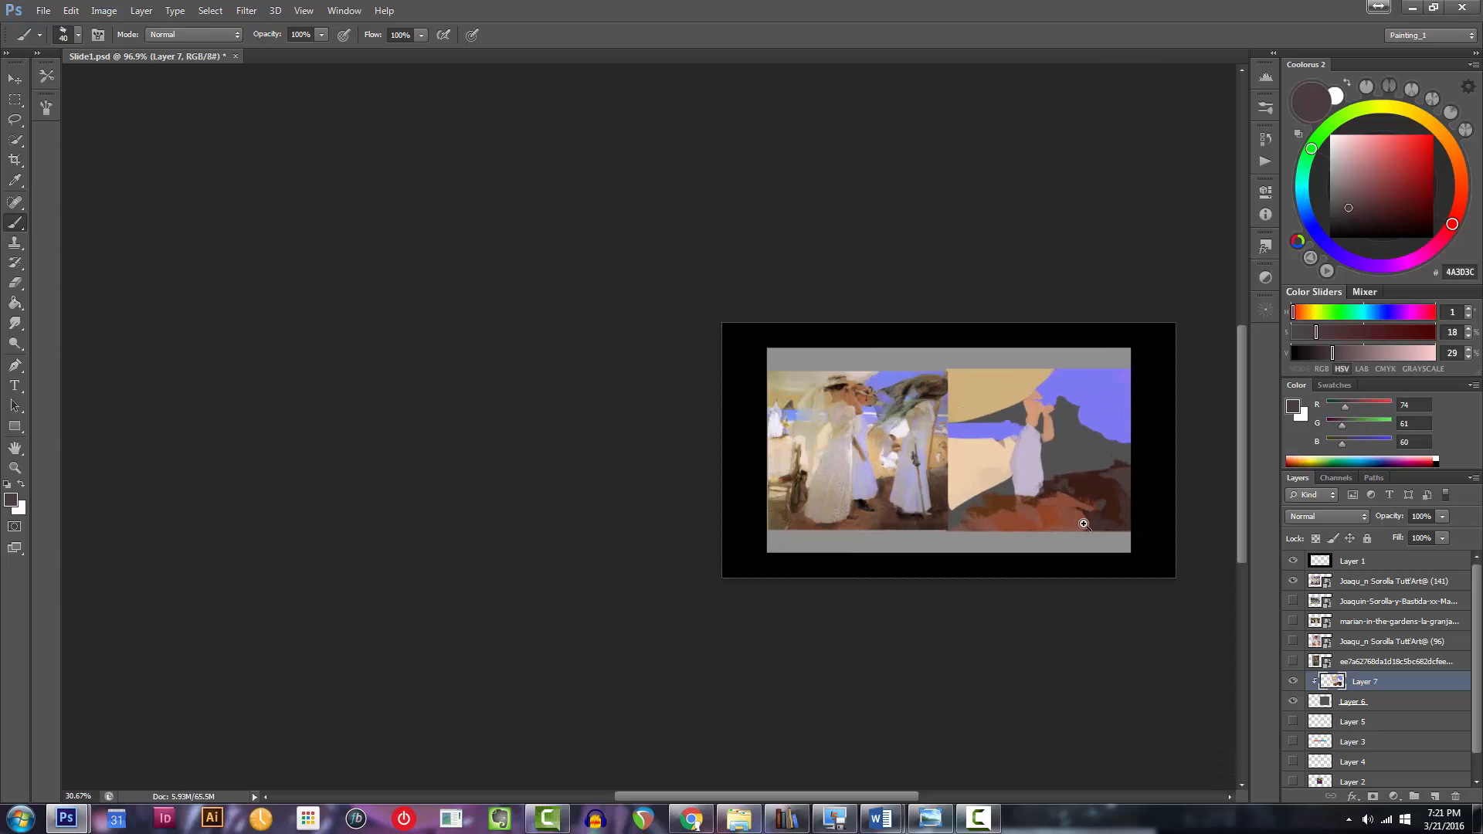
key(bracketleft)
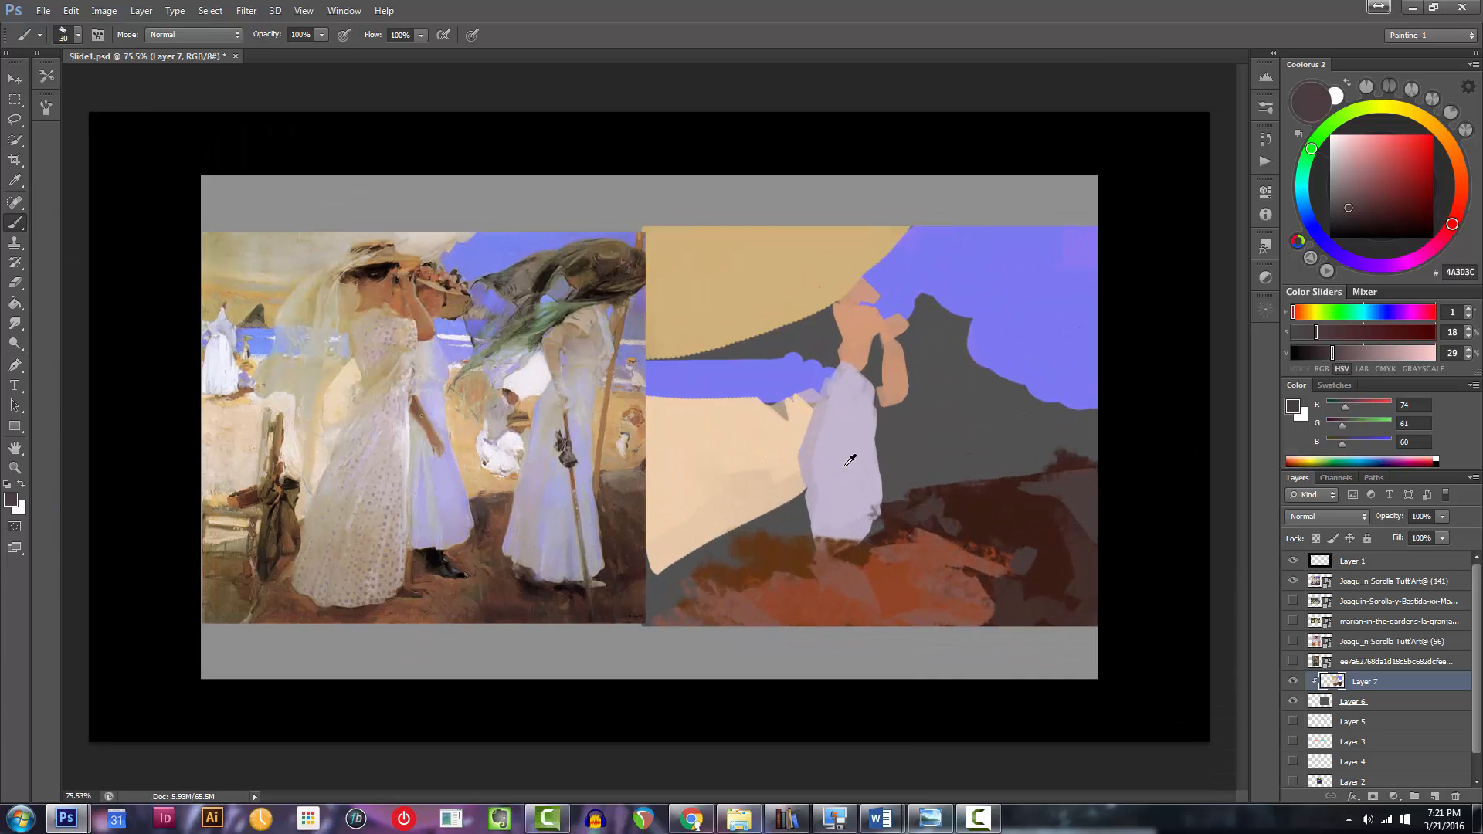
Sample the cream sand colour, darken it to B2885B and block in the sand band right of the first dress.
alt+click(782, 462)
drag(1362, 162, 1381, 166)
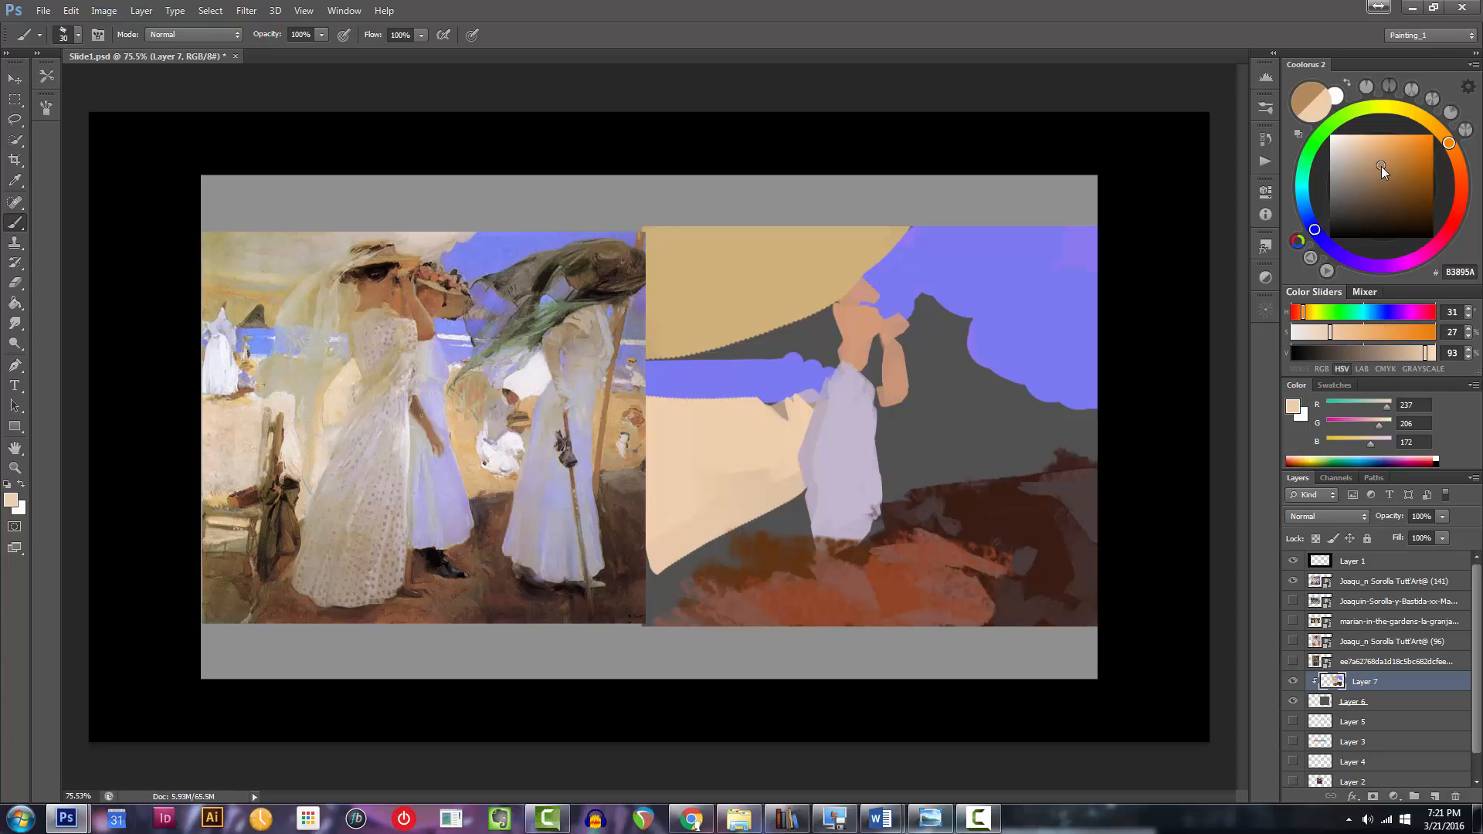
key(bracketright)
key(bracketright)
mouse_move(891, 404)
mouse_down()
mouse_move(890, 470)
mouse_move(933, 444)
mouse_move(936, 456)
mouse_move(1086, 421)
mouse_move(1030, 449)
mouse_move(890, 473)
mouse_up()
key(bracketright)
key(bracketright)
key(bracketright)
mouse_move(997, 477)
mouse_down()
mouse_move(925, 489)
mouse_move(984, 485)
mouse_up()
key(bracketleft)
key(bracketleft)
mouse_move(892, 474)
mouse_down()
mouse_move(1004, 459)
mouse_move(967, 462)
mouse_up()
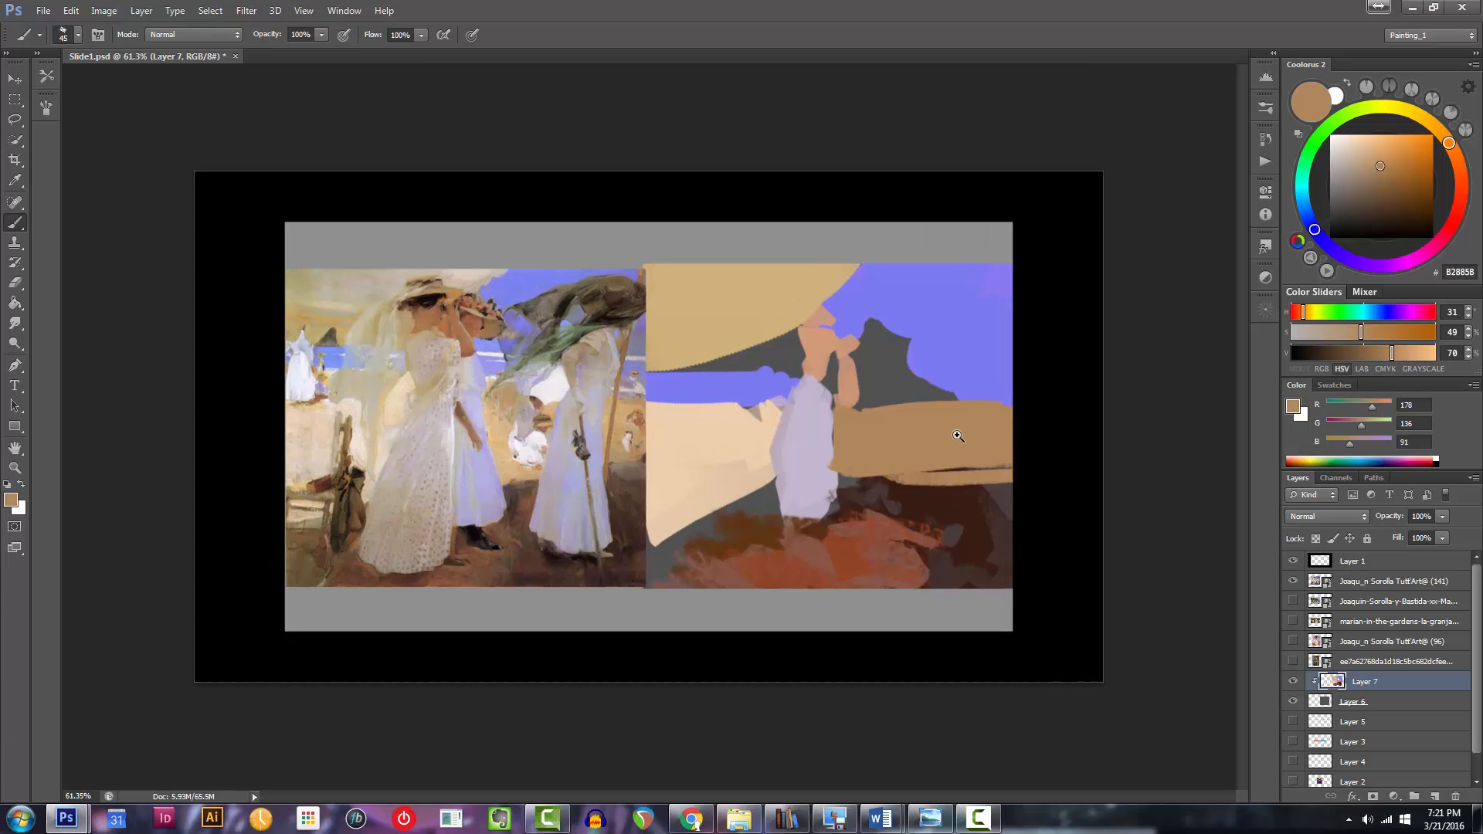
Mix a soft lavender (A69CCD) and block in the second woman's skirt over the sand and dark ground, redoing the first stroke.
scroll(959, 436, up, 2)
key(bracketleft)
key(bracketleft)
key(bracketleft)
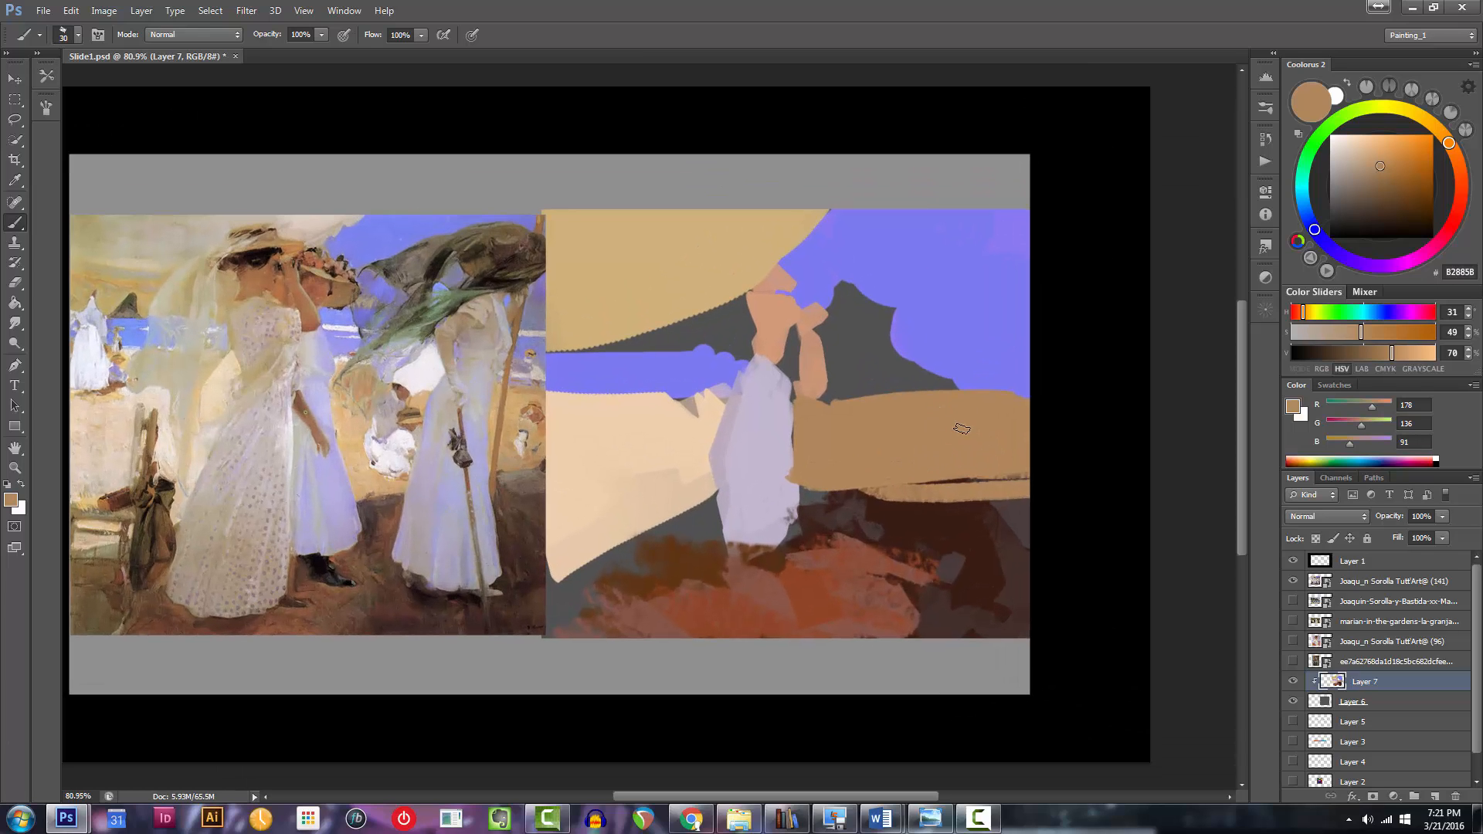
click(1337, 255)
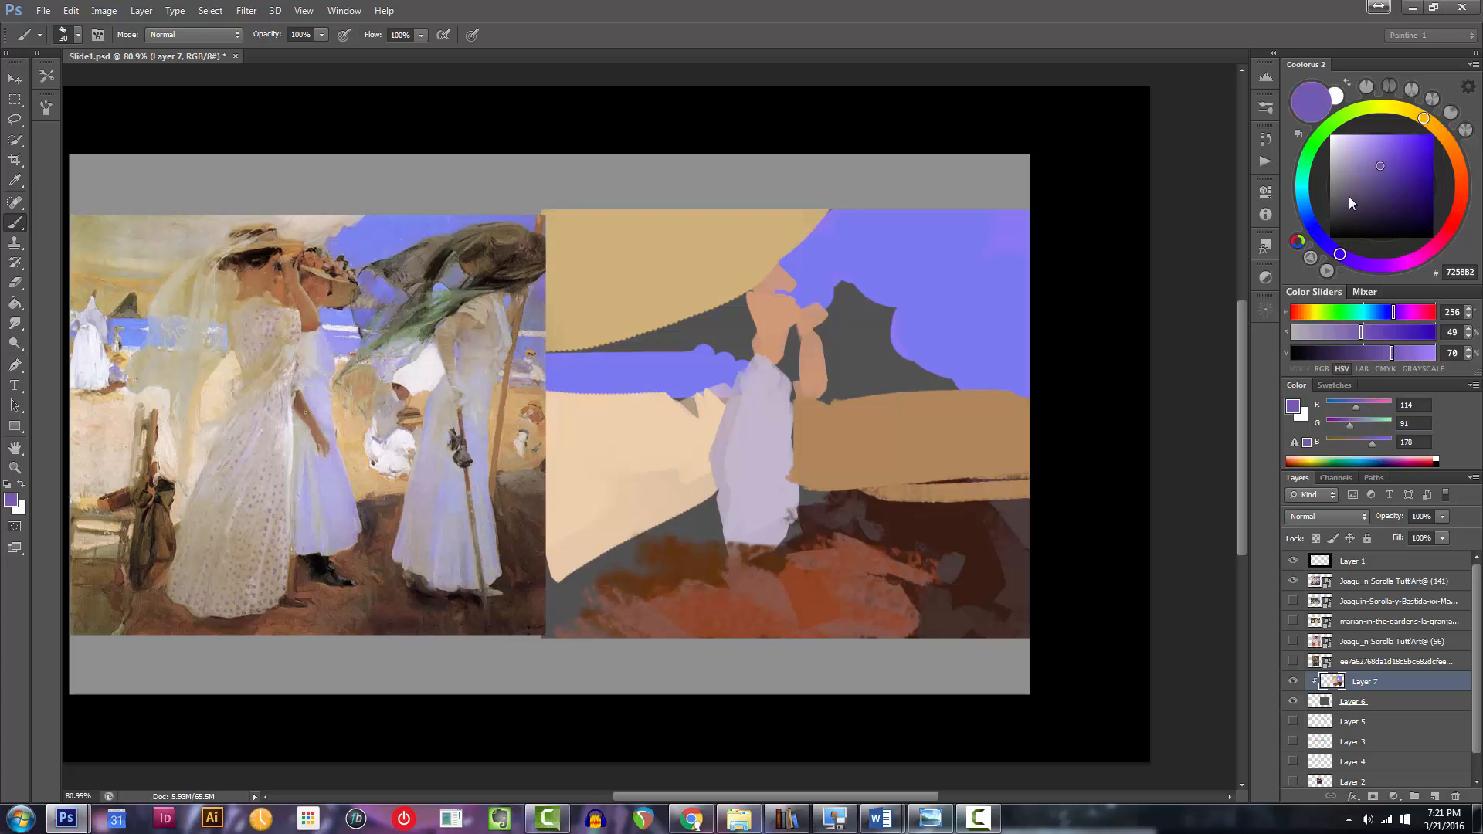
mouse_move(1348, 170)
mouse_down()
mouse_move(1366, 170)
mouse_move(1355, 155)
mouse_up()
drag(920, 405, 936, 537)
key(ctrl+z)
key(bracketright)
mouse_move(935, 413)
mouse_down()
mouse_move(938, 511)
mouse_move(960, 511)
mouse_move(914, 425)
mouse_move(917, 467)
mouse_move(919, 414)
mouse_move(901, 527)
mouse_up()
key(bracketleft)
key(bracketright)
key(bracketright)
key(bracketright)
mouse_move(917, 482)
mouse_down()
mouse_move(925, 539)
mouse_move(955, 549)
mouse_move(925, 550)
mouse_move(958, 499)
mouse_up()
key(bracketleft)
key(bracketleft)
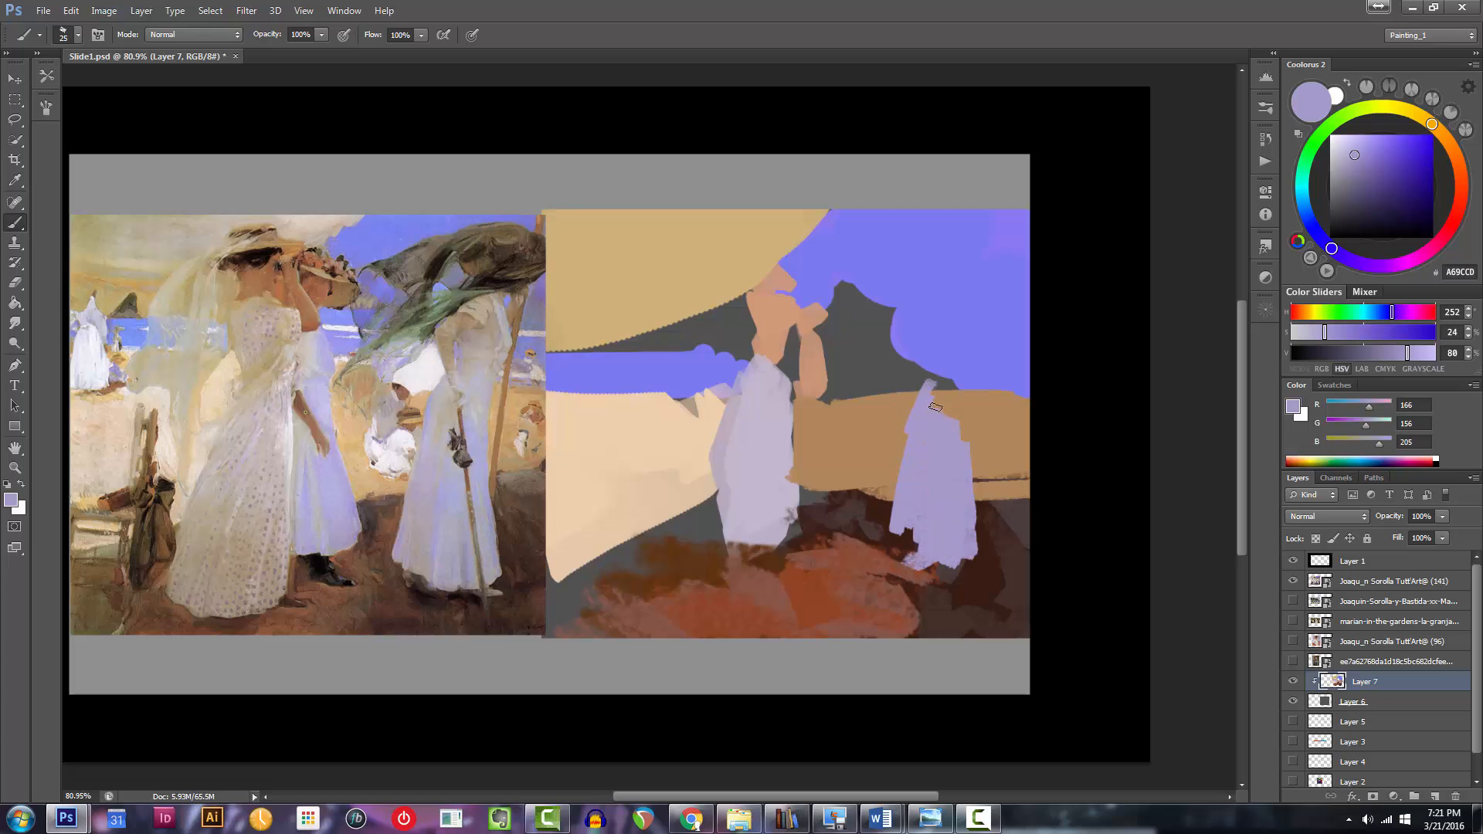
Enlarge the brush to 35 px and extend the lavender upward from the skirt to form the second woman's torso.
key(bracketright)
key(bracketright)
key(bracketright)
key(bracketright)
drag(934, 388, 949, 335)
mouse_move(957, 346)
mouse_down()
mouse_move(955, 397)
mouse_move(958, 344)
mouse_up()
drag(941, 357, 938, 330)
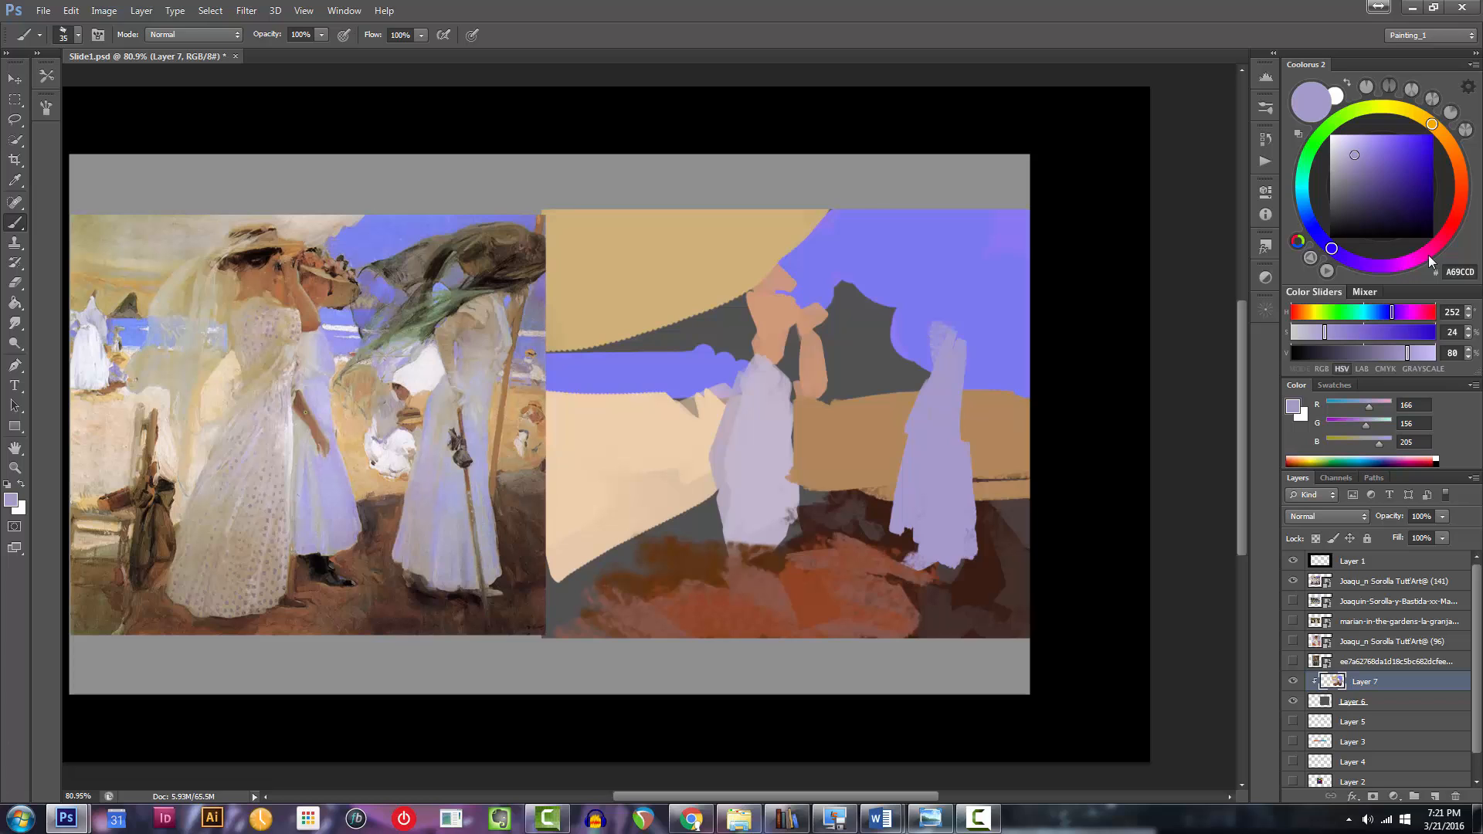
Mix a pale yellowish beige and paint the second woman's shoulder and upper sleeve over the lavender.
drag(1462, 172, 1421, 117)
click(1354, 158)
key(bracketleft)
mouse_move(956, 309)
mouse_down()
mouse_move(917, 346)
mouse_move(919, 391)
mouse_up()
key(bracketleft)
Paint the second woman's arm in a darker brownish beige and work the sampled light beige across her shoulder.
click(1364, 170)
drag(1431, 123, 1434, 126)
drag(906, 332, 918, 384)
key(bracketleft)
alt+click(939, 328)
drag(942, 317, 963, 360)
key(bracketright)
key(bracketright)
Sample the second figure's beige shoulder and lavender torso to compare the warm and cool colours.
scroll(958, 352, up, 1)
alt+click(947, 350)
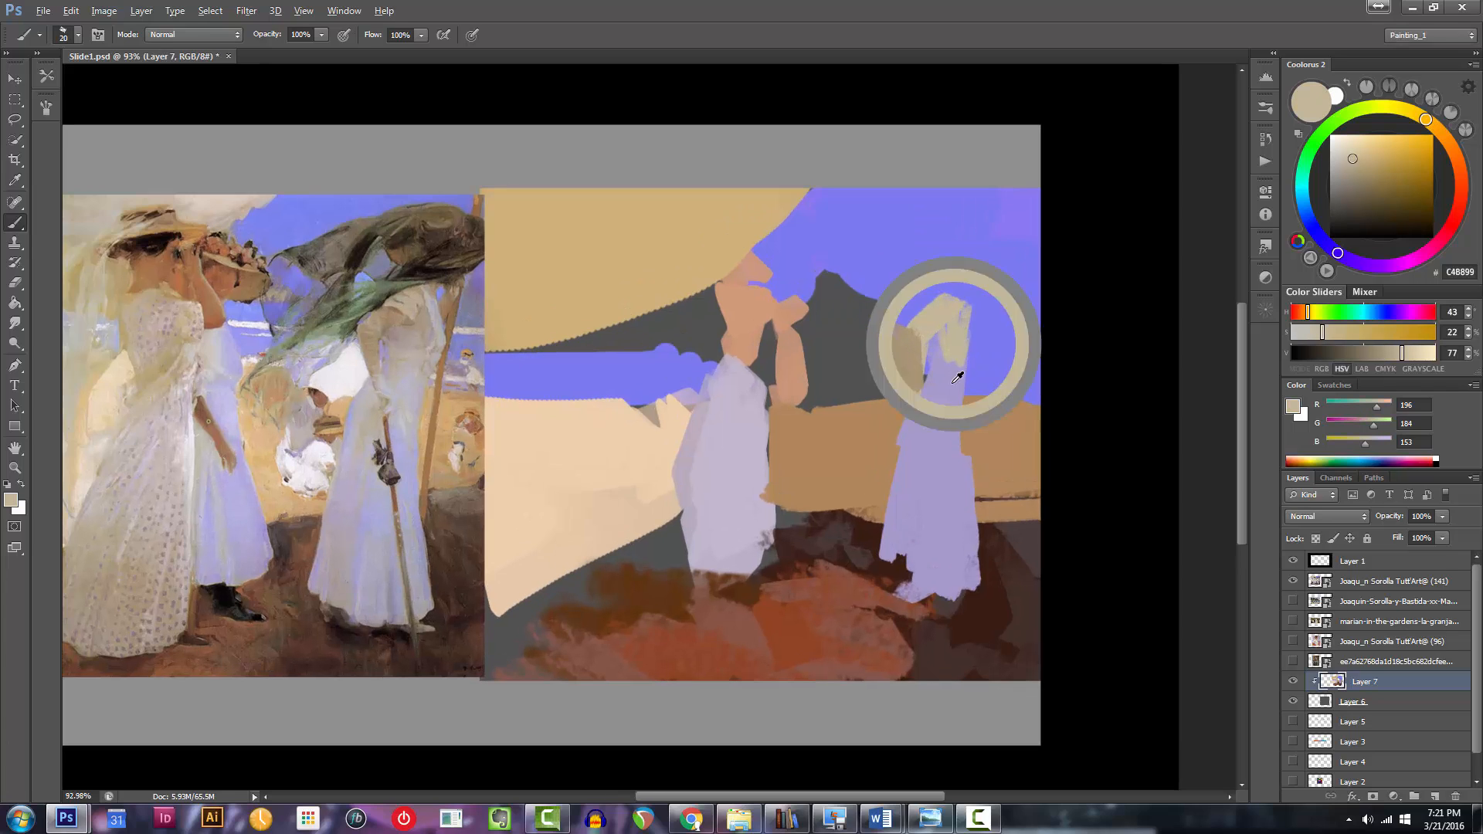
alt+click(956, 350)
alt+click(956, 349)
alt+click(953, 386)
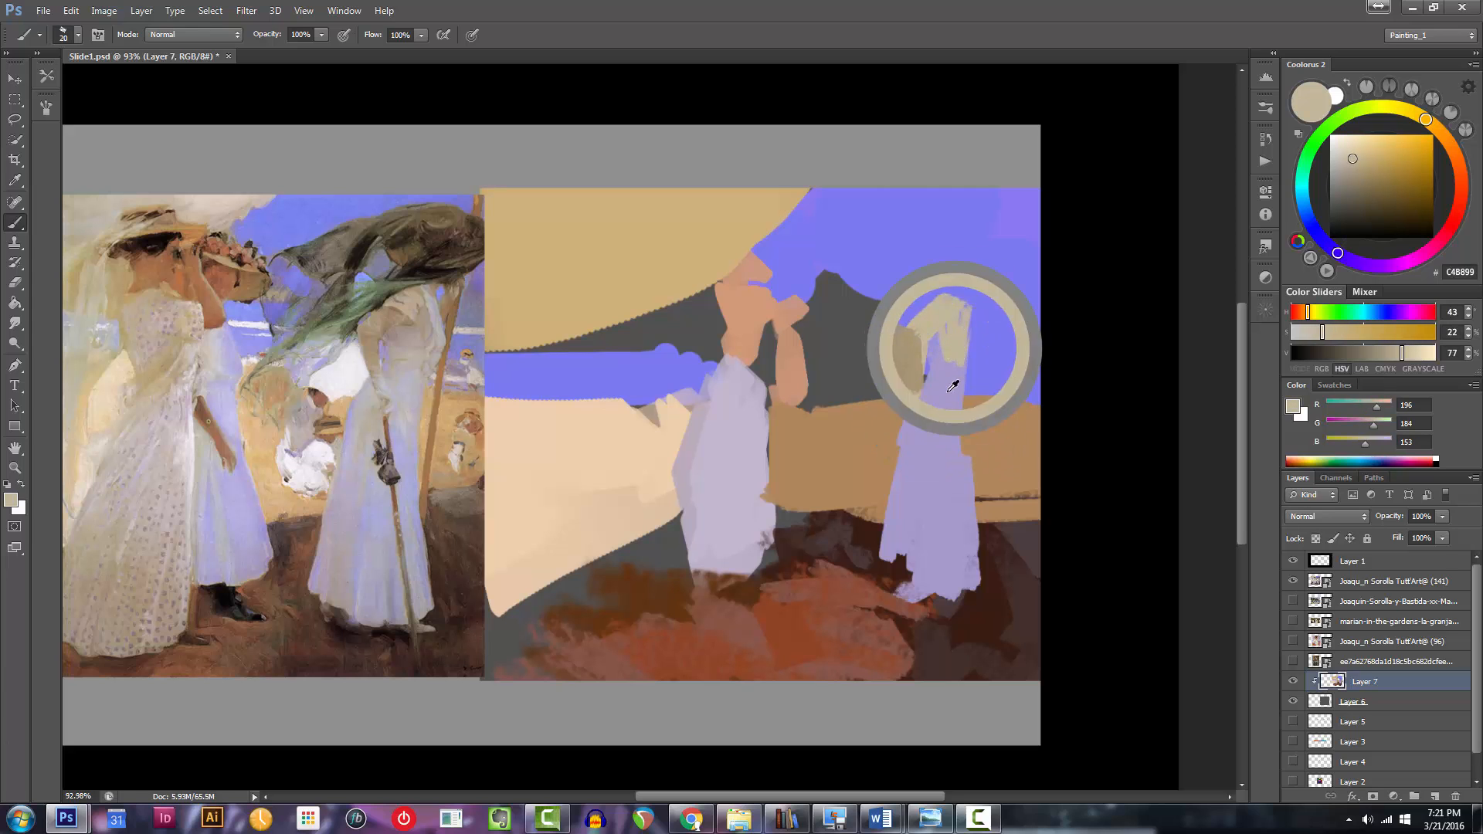
alt+click(940, 394)
ctrl+click(936, 382)
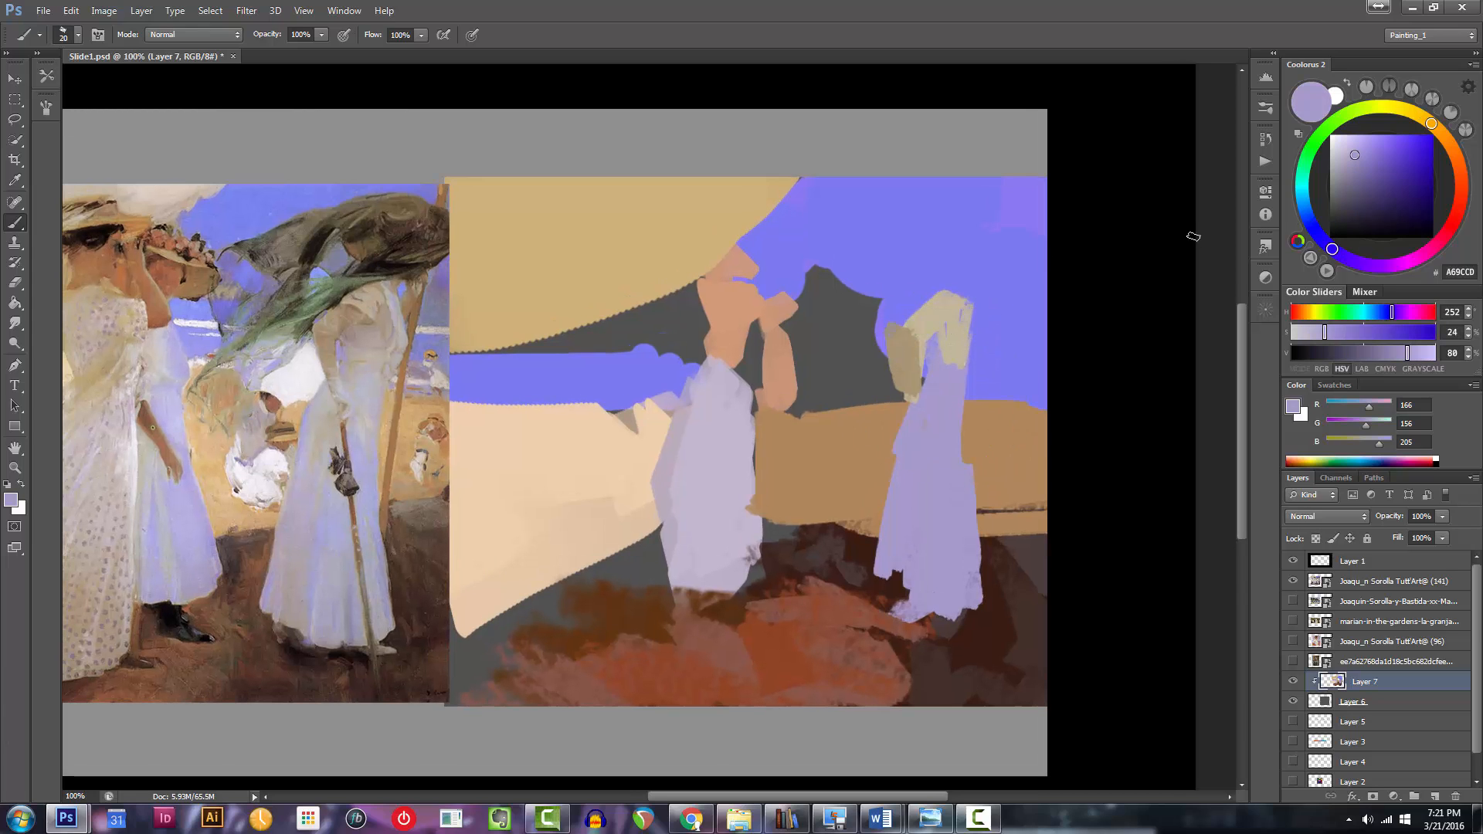
Desaturate the lavender, shift its hue to warm yellow and paint the greyed beige down the second woman's bodice.
click(1348, 160)
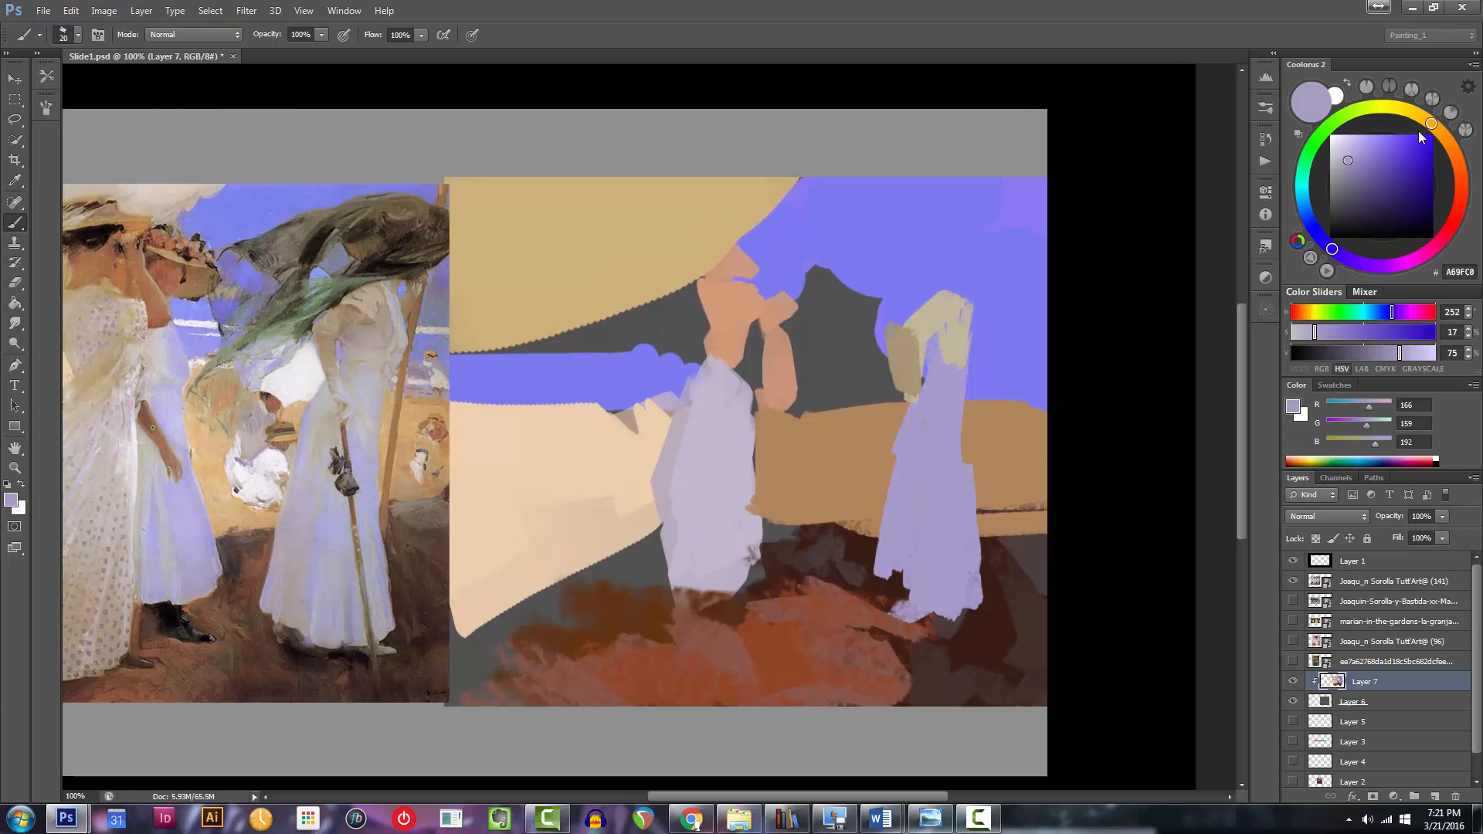
click(1417, 114)
key(])
mouse_move(959, 293)
mouse_down()
mouse_move(974, 352)
mouse_move(976, 299)
mouse_move(990, 337)
mouse_move(960, 376)
mouse_move(990, 349)
mouse_move(952, 334)
mouse_move(966, 386)
mouse_move(978, 351)
mouse_move(966, 428)
mouse_up()
key([)
key([)
Choose a less saturated beige and paint it with a larger brush down the right edge of the bodice.
click(1339, 165)
key(])
key(])
key(])
key([)
key(])
key(])
drag(985, 354, 968, 442)
key([)
Touch up the shoulder with the sampled beige, mix a more saturated warm beige and paint the second woman's neck.
alt+click(938, 317)
drag(958, 293, 972, 310)
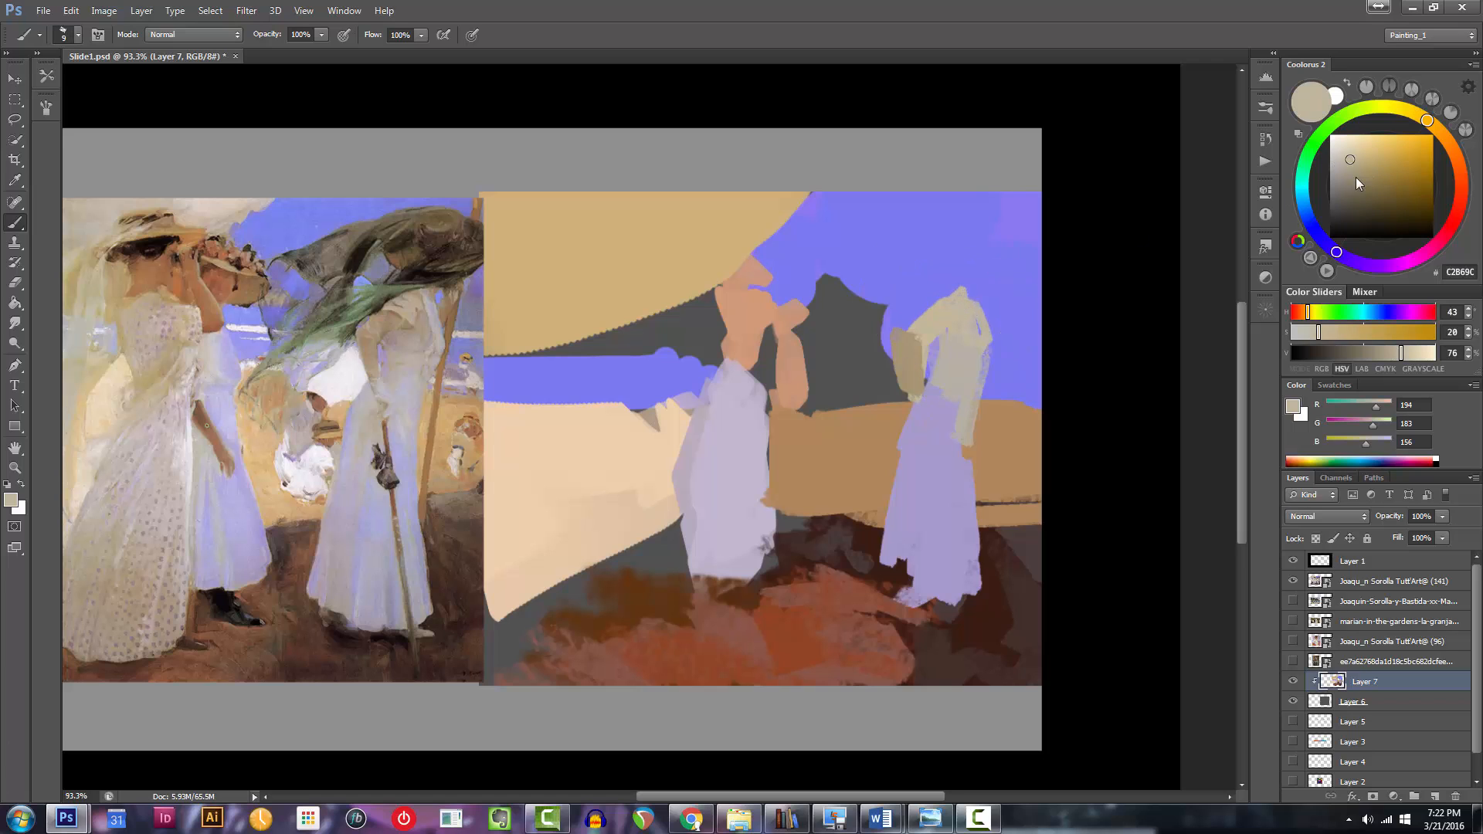
click(1361, 152)
drag(1428, 121, 1431, 123)
key(])
key(])
key(])
mouse_move(967, 287)
mouse_down()
mouse_move(960, 299)
mouse_move(978, 288)
mouse_up()
Shift the hue toward orange, mix a dark brown (4C3110) and paint the rounded hat above the second woman's neck.
click(1450, 139)
key([)
key([)
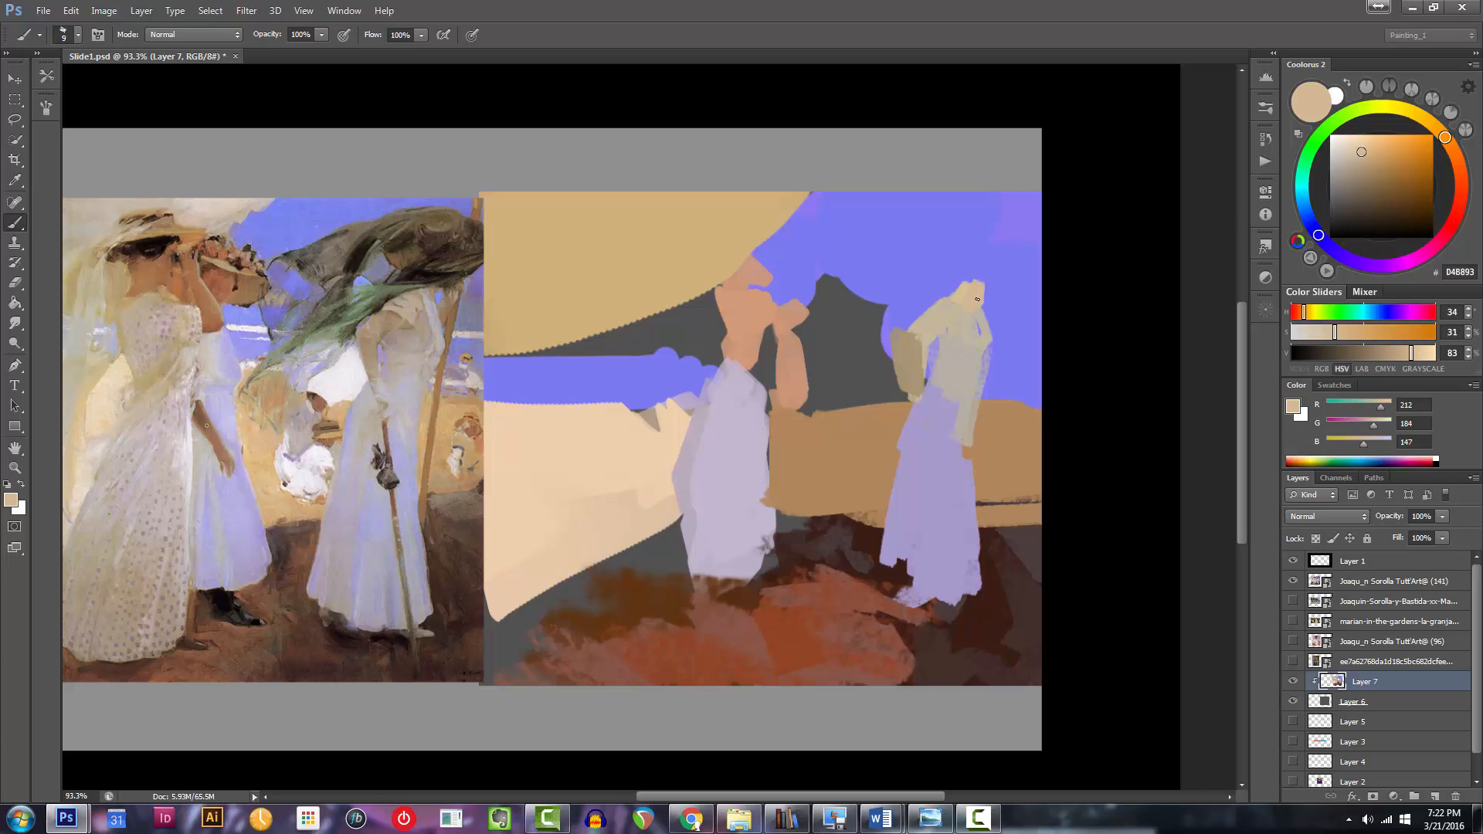
scroll(958, 295, down, 1)
scroll(958, 296, up, 1)
drag(817, 330, 879, 373)
drag(1373, 183, 1412, 205)
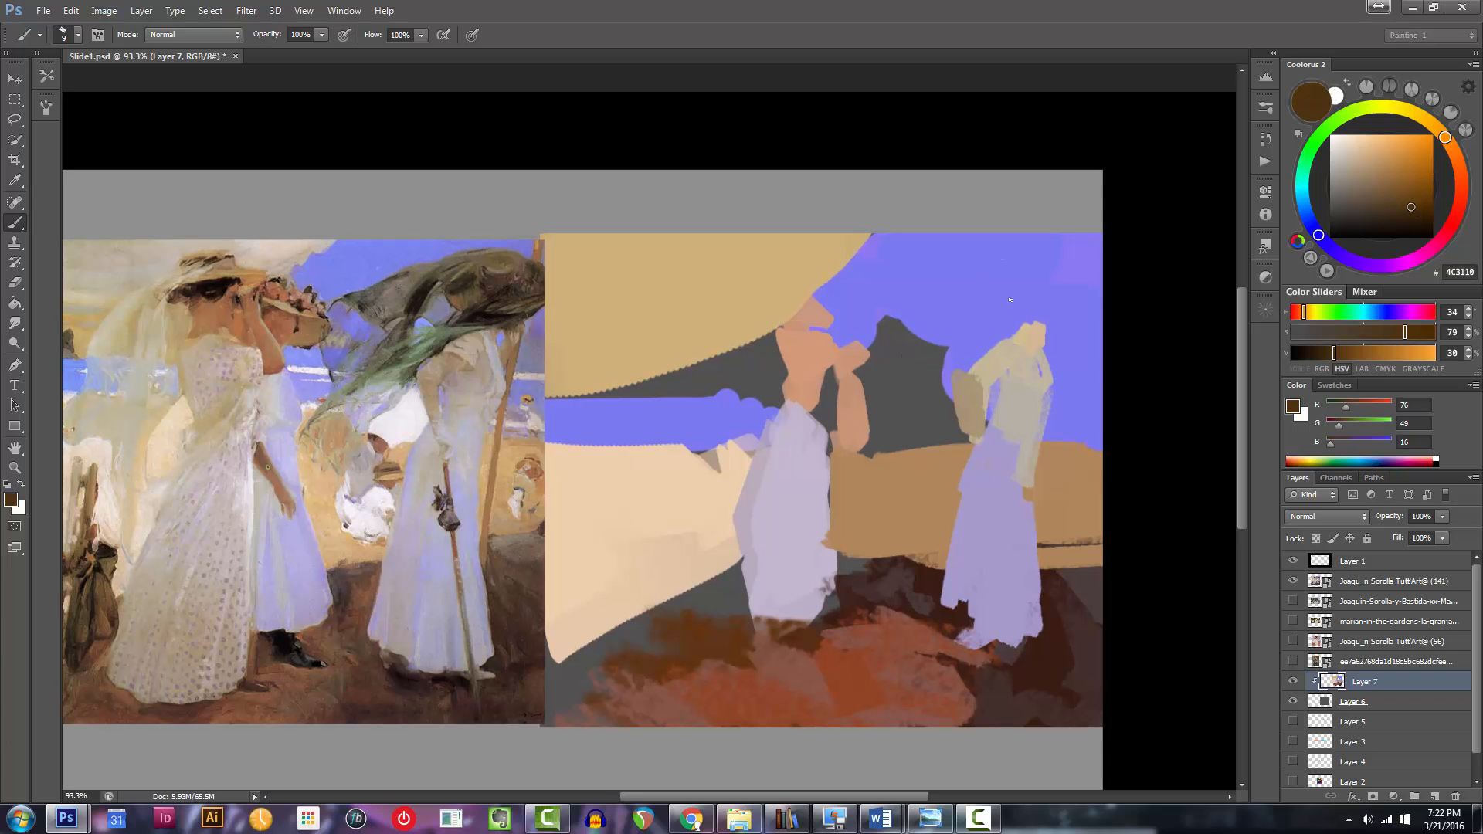
drag(1047, 287, 1028, 303)
drag(1413, 209, 1406, 206)
key(bracketright)
key(bracketright)
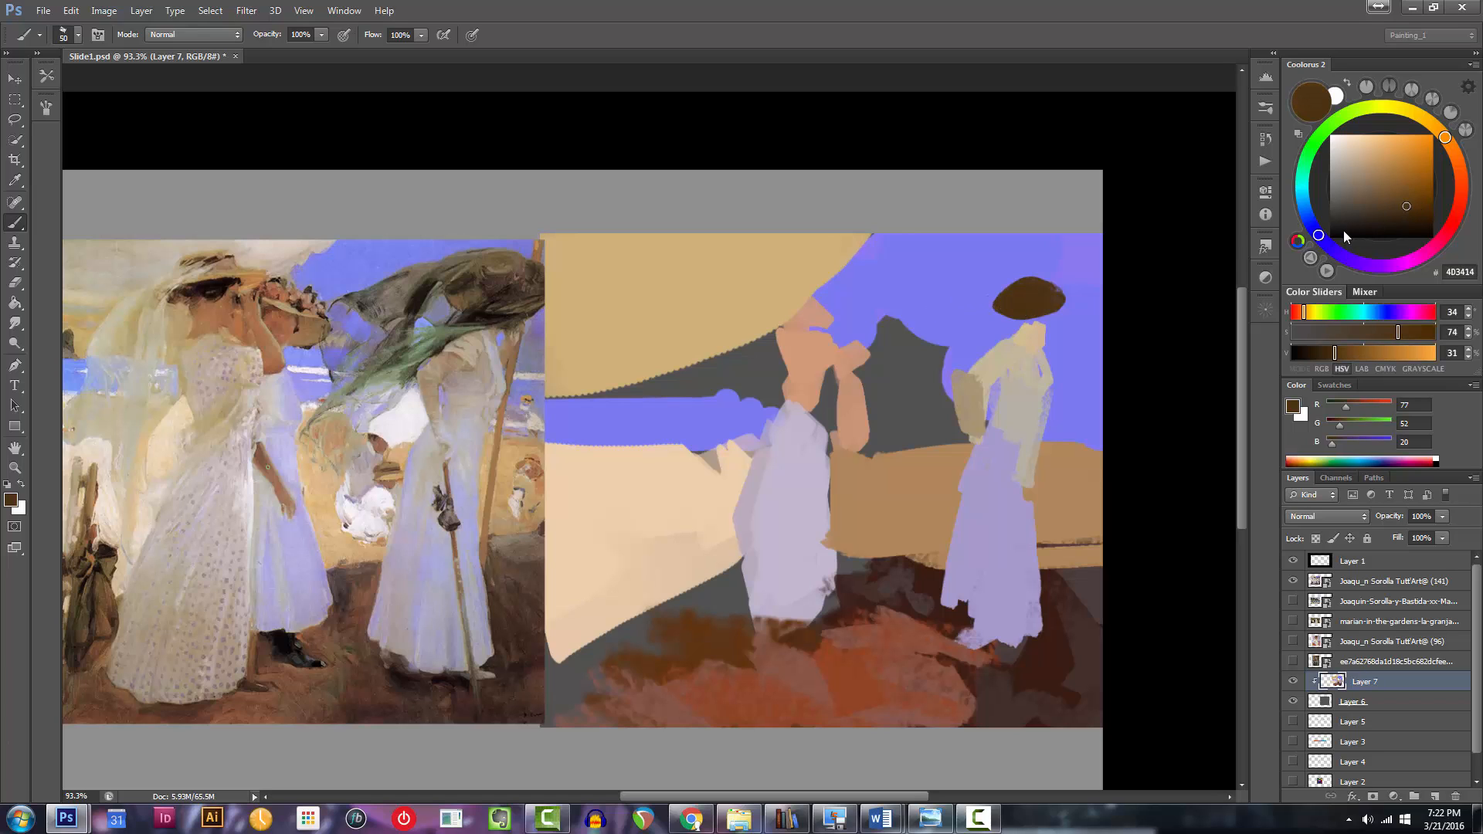
Mix a greenish black (16190A) and paint the dark ragged brim around the second woman's hat.
click(1357, 115)
drag(1356, 221, 1393, 227)
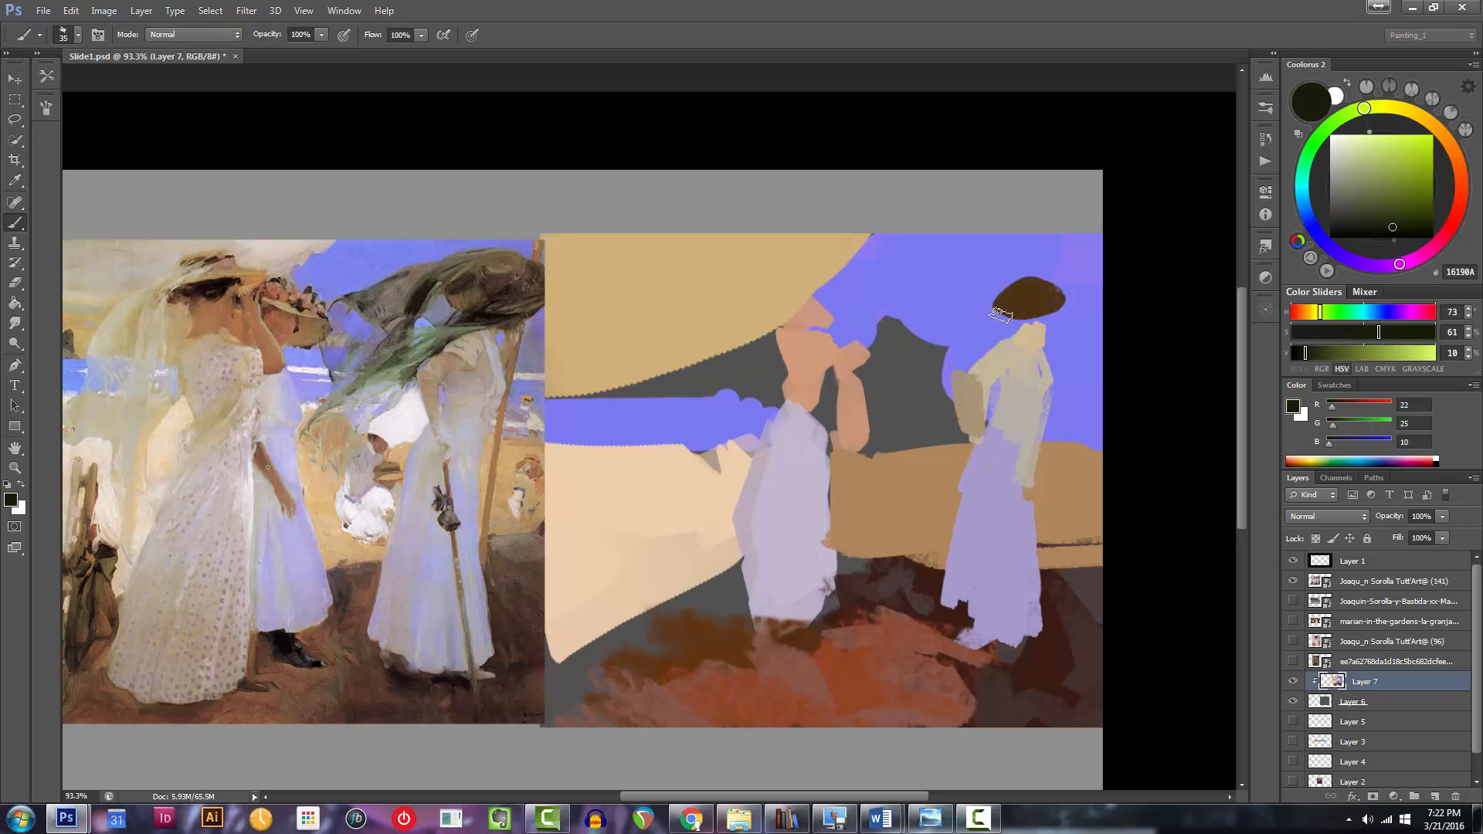
mouse_move(989, 319)
mouse_down()
mouse_move(1067, 301)
mouse_move(1023, 321)
mouse_move(1060, 282)
mouse_move(1022, 320)
mouse_move(1043, 324)
mouse_move(1020, 324)
mouse_move(1060, 307)
mouse_move(992, 326)
mouse_move(1009, 283)
mouse_move(977, 309)
mouse_move(1005, 281)
mouse_up()
Mix an olive brown (7A6A3D) and paint the lighter crown and brim shapes over the dark hat.
key(bracketleft)
key(bracketleft)
key(bracketleft)
key(bracketleft)
key(bracketleft)
click(1395, 178)
click(1421, 118)
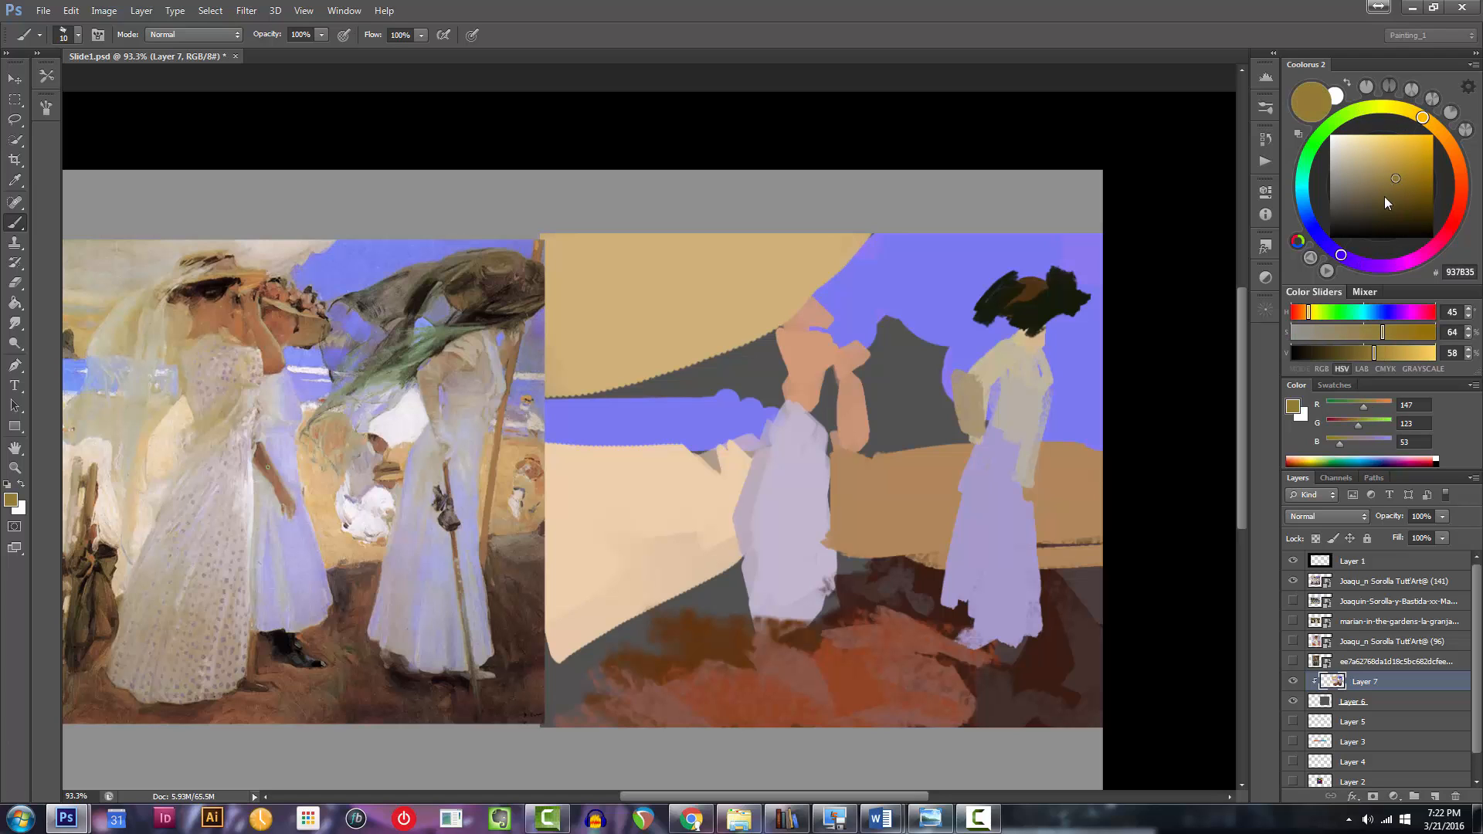
drag(1397, 189, 1382, 188)
key(bracketright)
key(bracketright)
key(bracketright)
mouse_move(1012, 267)
mouse_down()
mouse_move(1063, 273)
mouse_move(1042, 272)
mouse_move(1050, 255)
mouse_move(1006, 304)
mouse_move(1003, 283)
mouse_move(1052, 297)
mouse_move(1026, 308)
mouse_move(1097, 299)
mouse_move(1048, 314)
mouse_move(1084, 277)
mouse_up()
key(bracketleft)
scroll(1025, 308, up, 2)
scroll(1025, 308, down, 5)
scroll(1035, 309, up, 4)
Mix a greyer brown (6C614D) and paint the veil streaming from the hat across the blue sky.
key(bracketleft)
key(bracketright)
key(bracketright)
key(bracketleft)
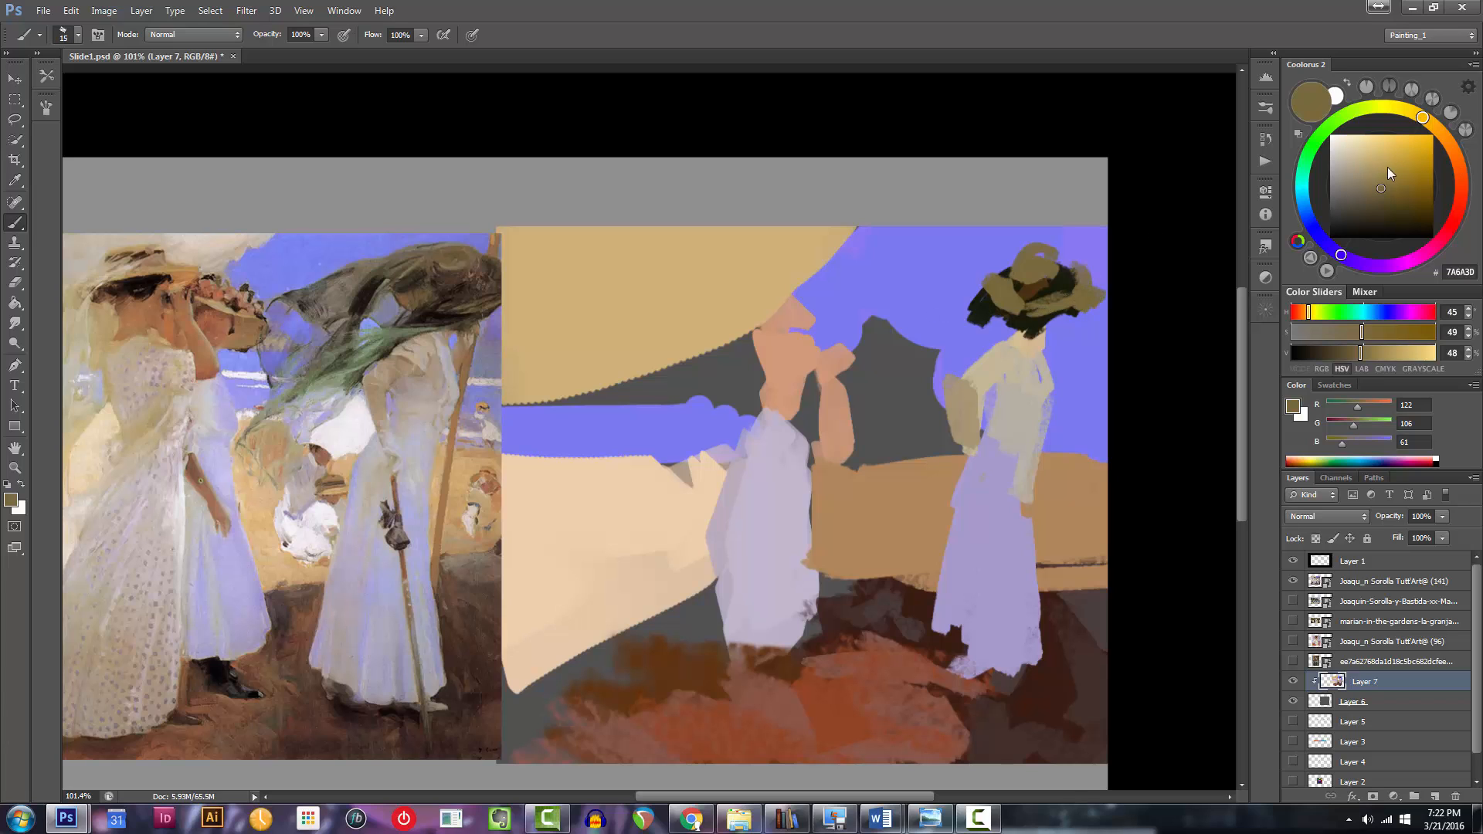
drag(1381, 188, 1360, 194)
click(1438, 129)
key(bracketright)
mouse_move(990, 284)
mouse_down()
mouse_move(885, 322)
mouse_move(846, 362)
mouse_move(952, 368)
mouse_up()
Mix a muted green (80A07B) to match the green folds of the veil in the reference painting.
key(bracketleft)
drag(432, 357, 493, 359)
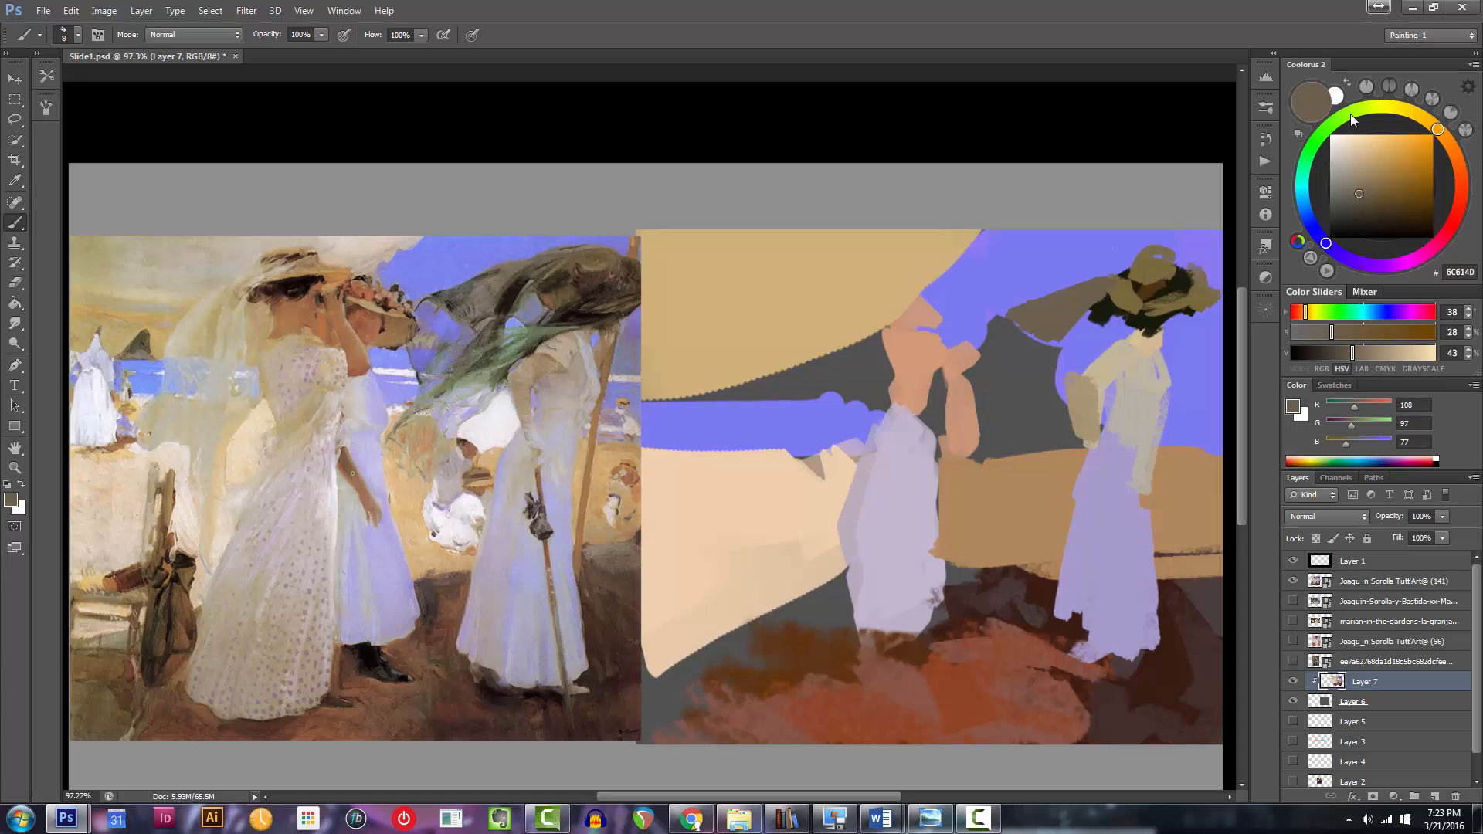
drag(1319, 139, 1321, 137)
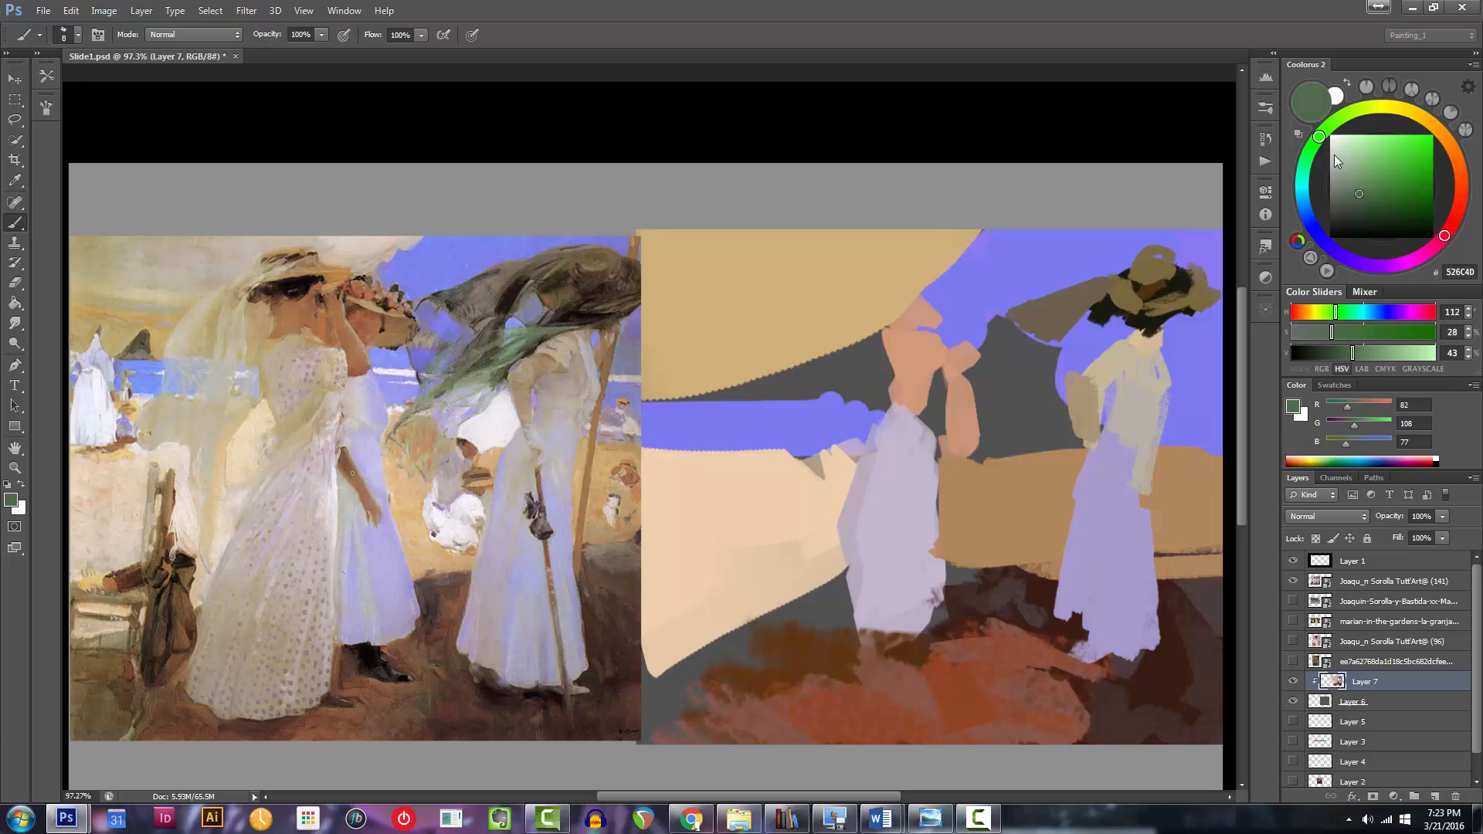
drag(1352, 198, 1362, 170)
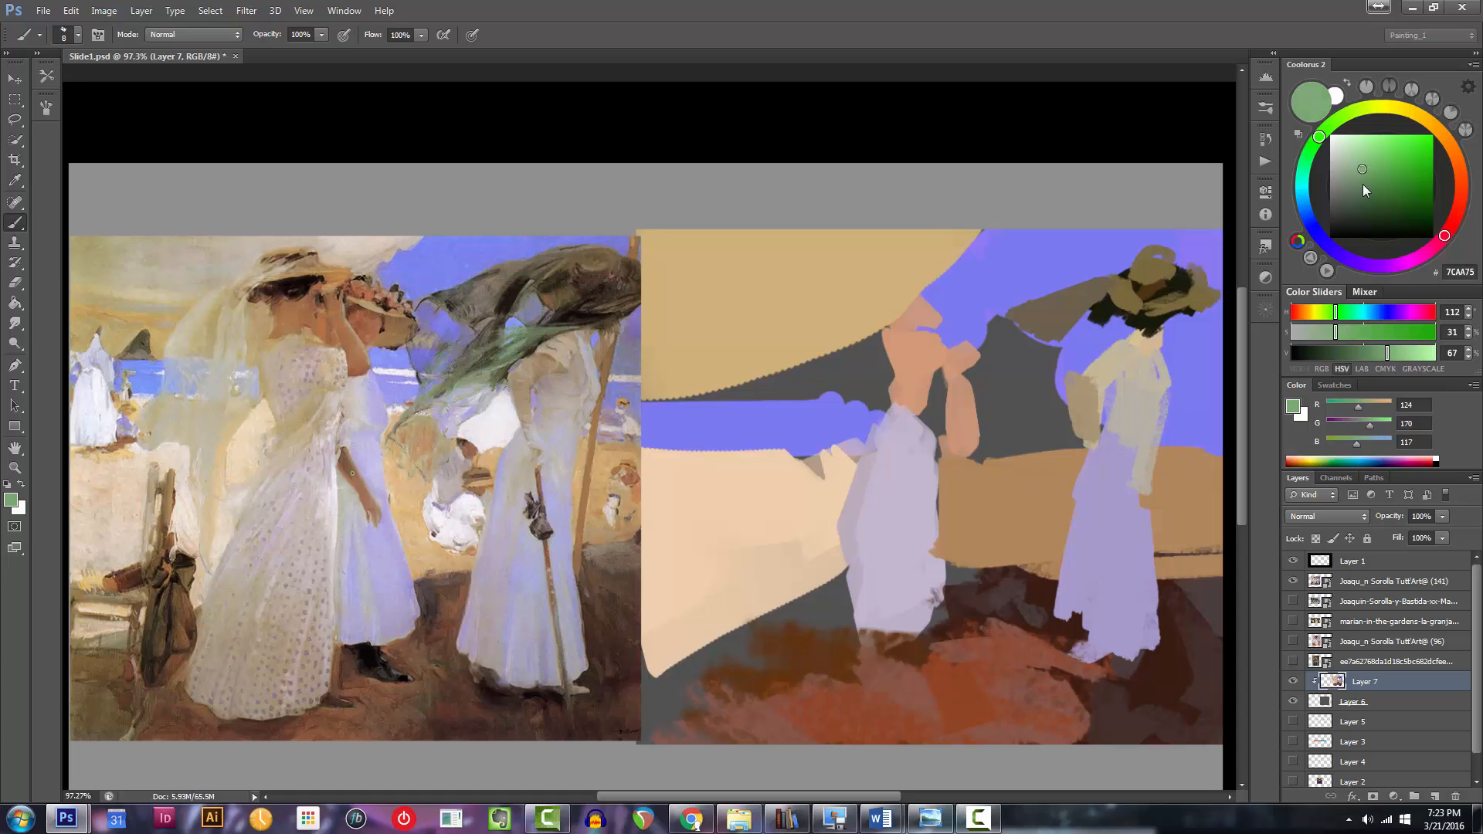
mouse_move(1361, 166)
mouse_down()
mouse_move(1375, 167)
mouse_move(1353, 167)
mouse_move(1346, 192)
mouse_move(1357, 174)
mouse_up()
click(510, 334)
key(bracketleft)
key(bracketleft)
scroll(513, 360, up, 2)
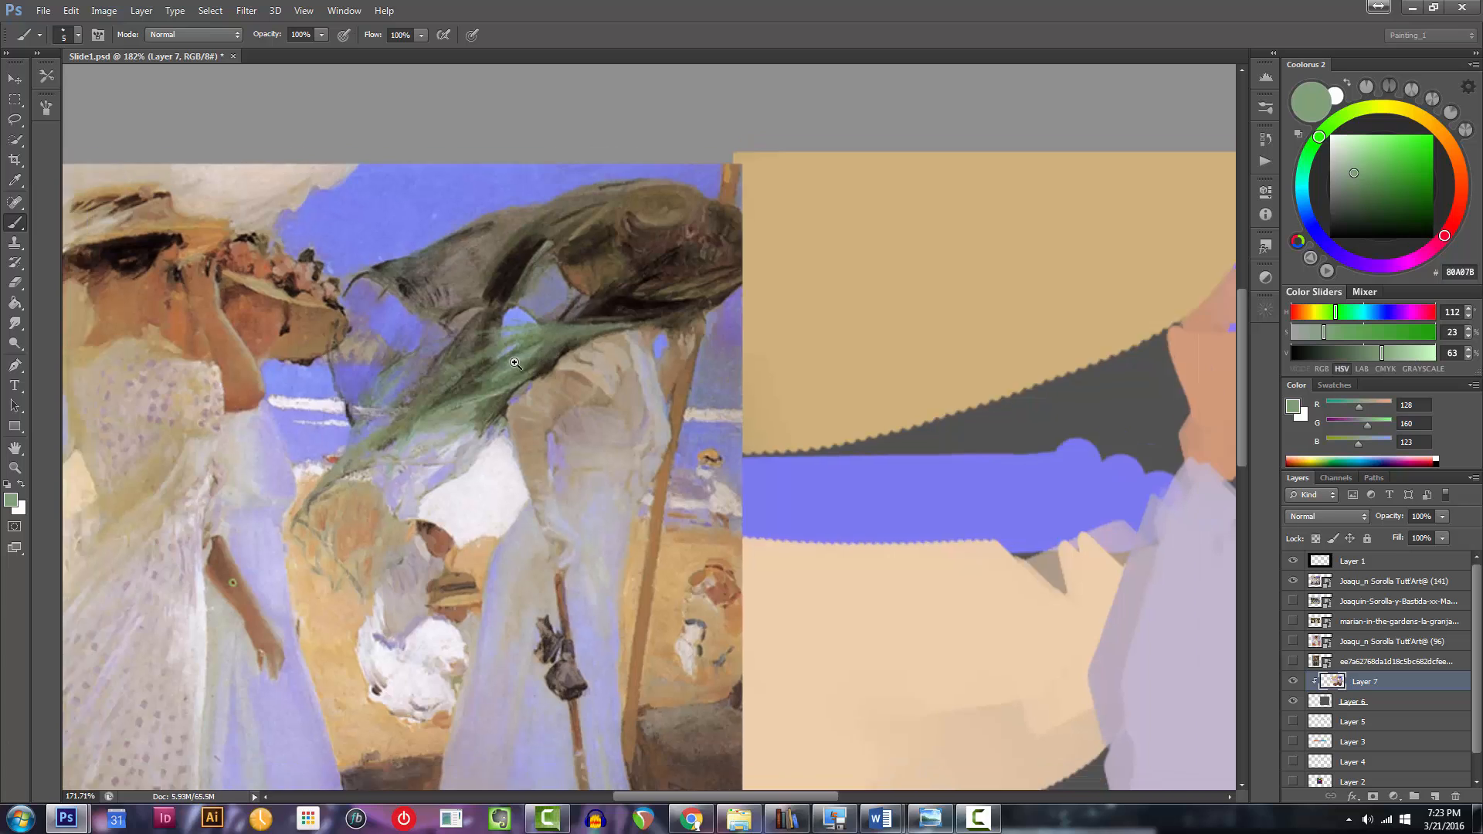
Add a new layer above the reference painting and mark the veil's green folds in bright green (23FF00).
mouse_move(1336, 147)
mouse_down()
mouse_move(1416, 146)
mouse_move(1437, 241)
mouse_up()
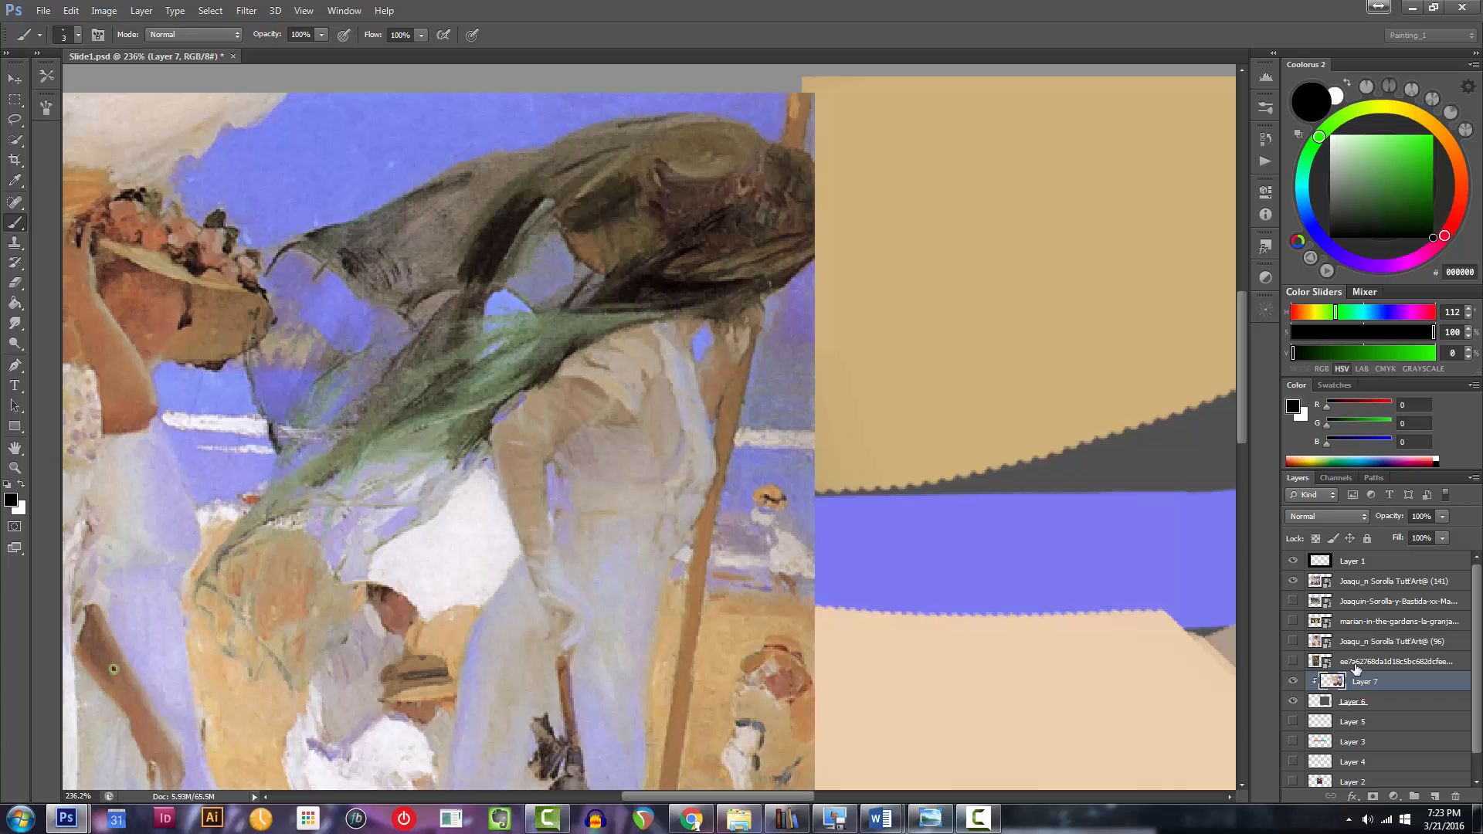
click(1383, 583)
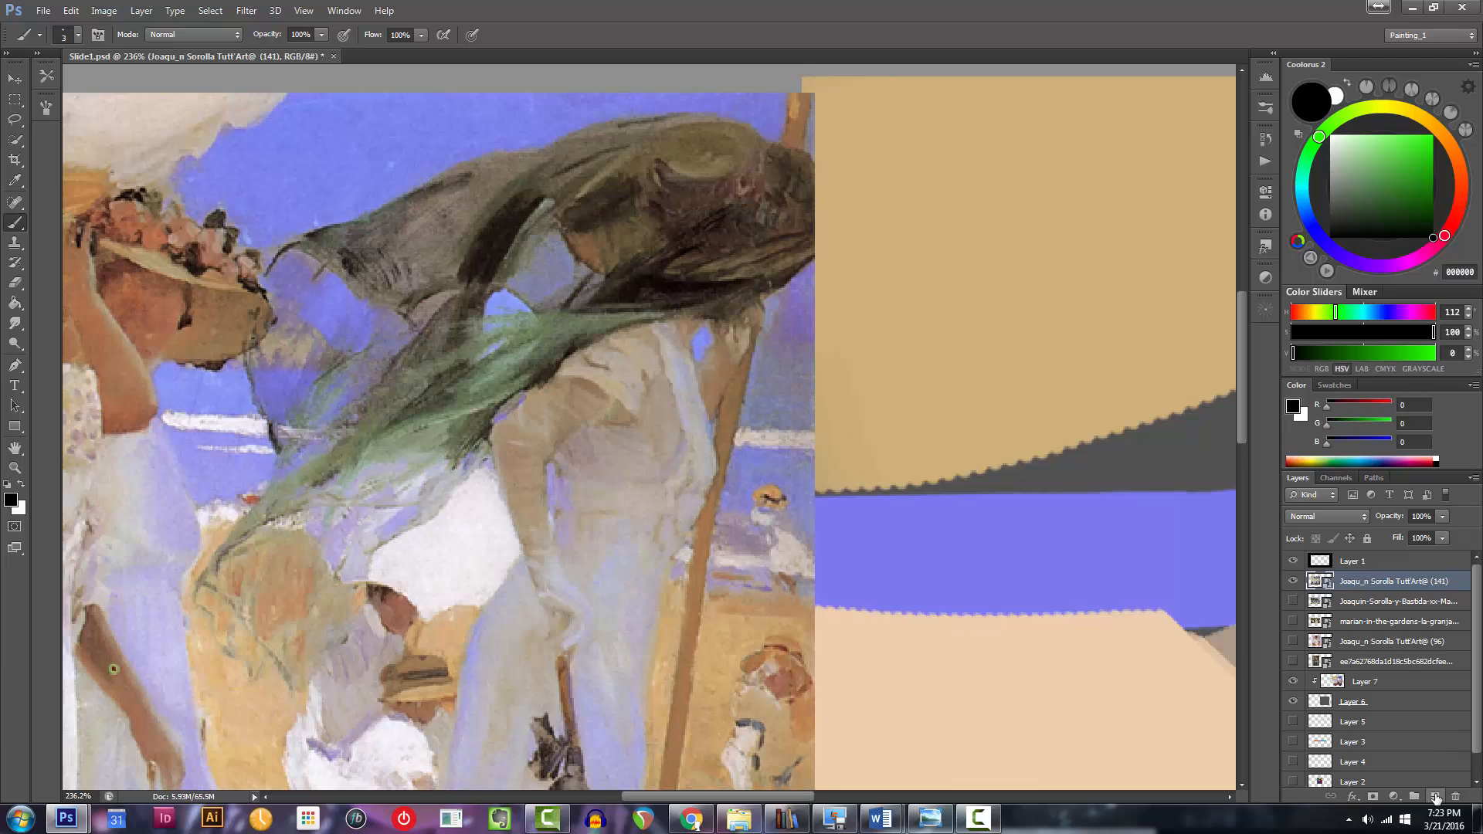
click(1434, 797)
drag(1408, 155, 1439, 131)
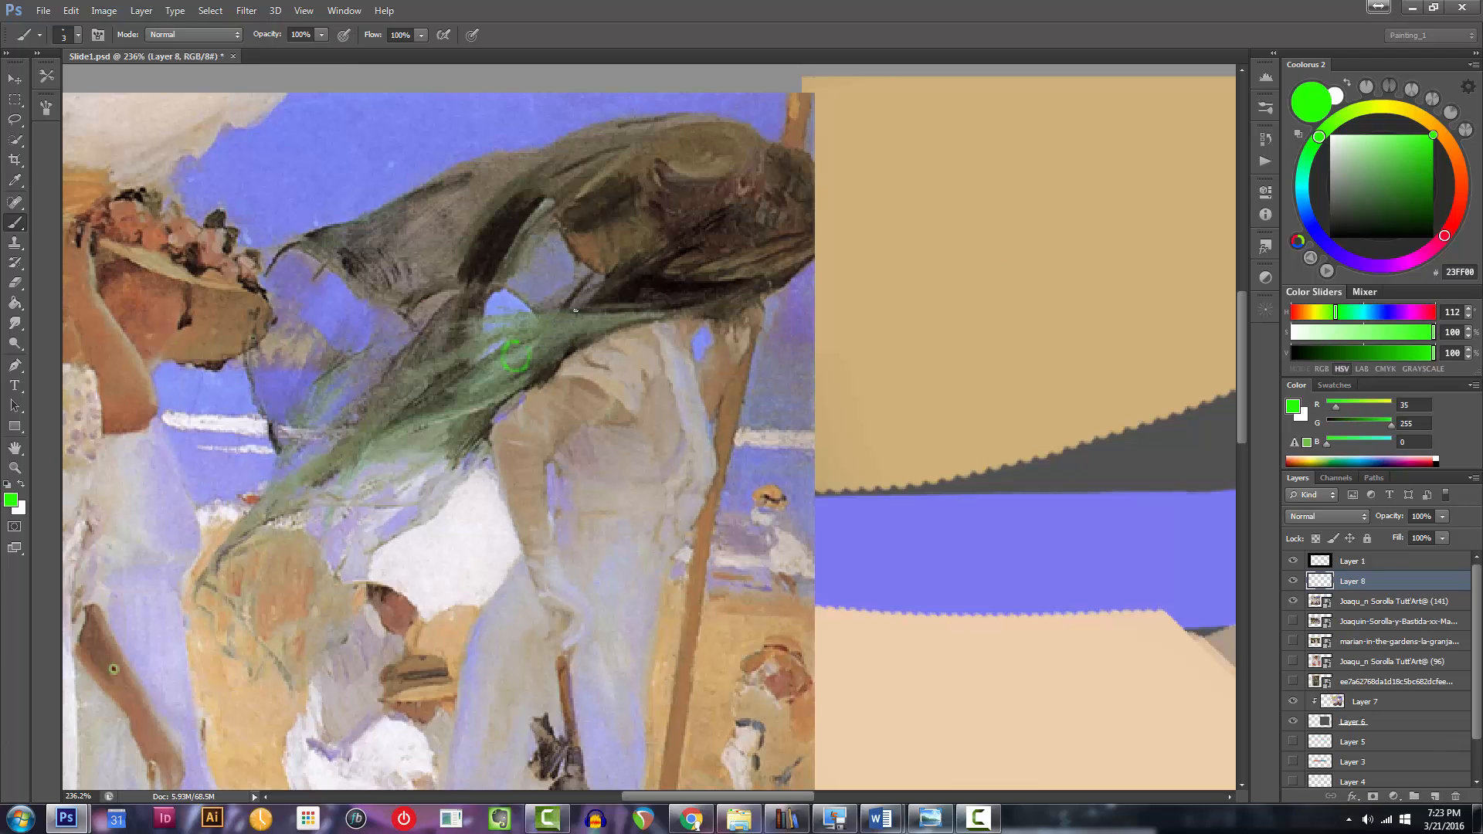
key(ctrl+0)
mouse_move(516, 394)
mouse_down()
mouse_move(572, 332)
mouse_move(502, 350)
mouse_up()
drag(844, 443, 636, 408)
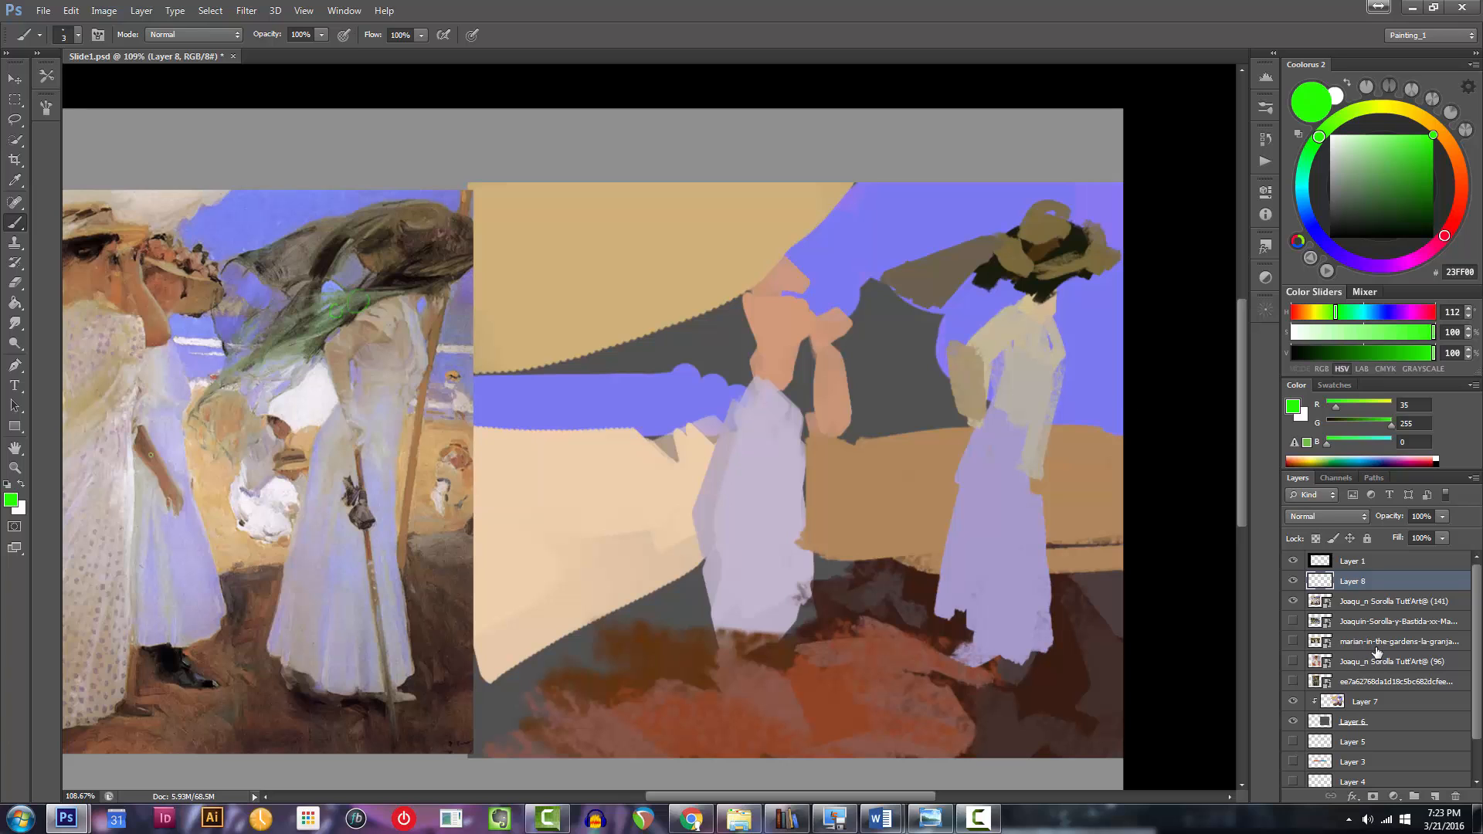
On Layer 7, mix a mid green (4E7E42) and paint the green veil fold streaming from beneath the right figure's hat.
click(1386, 700)
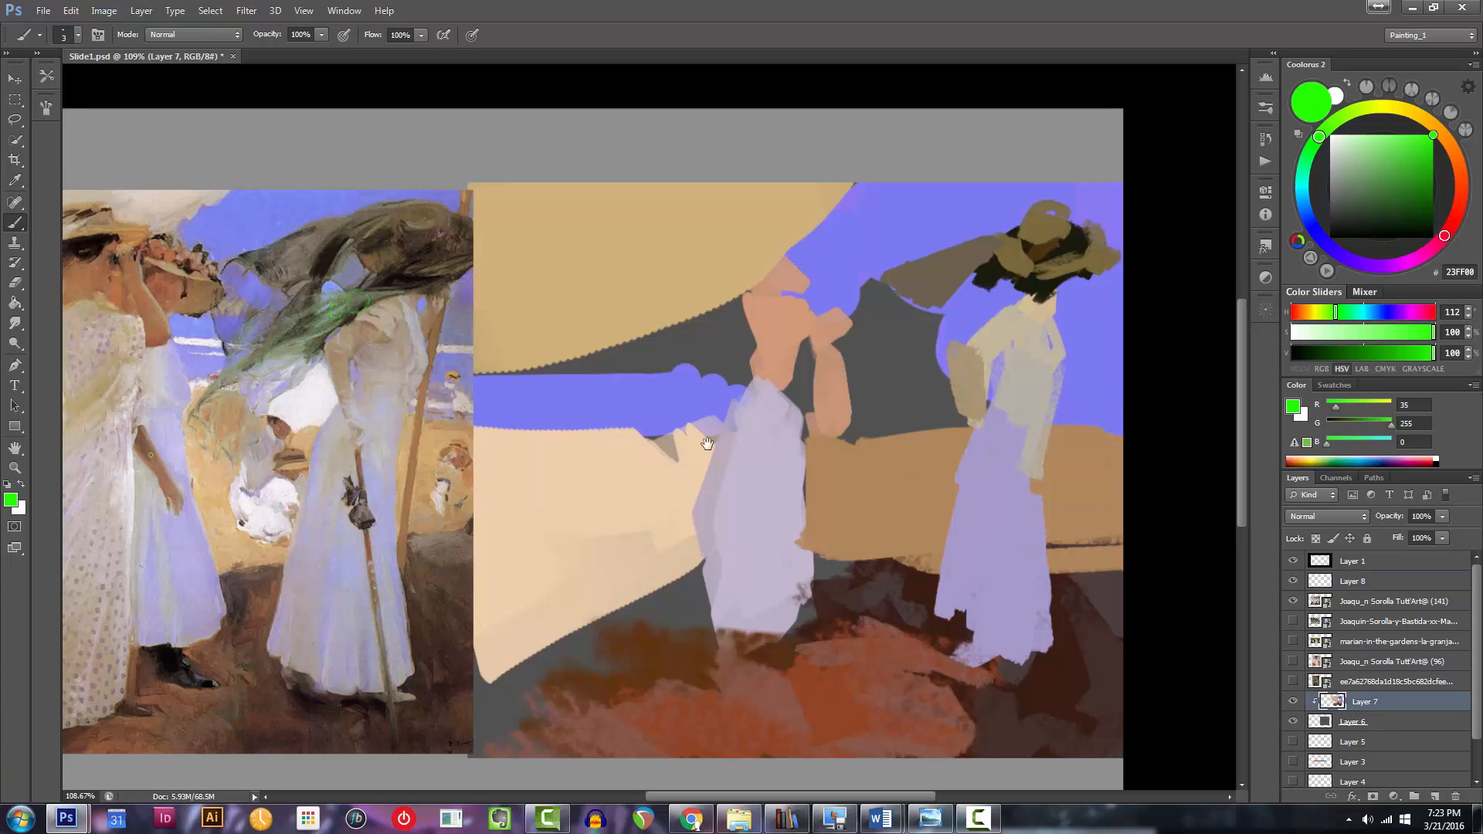
drag(707, 443, 742, 450)
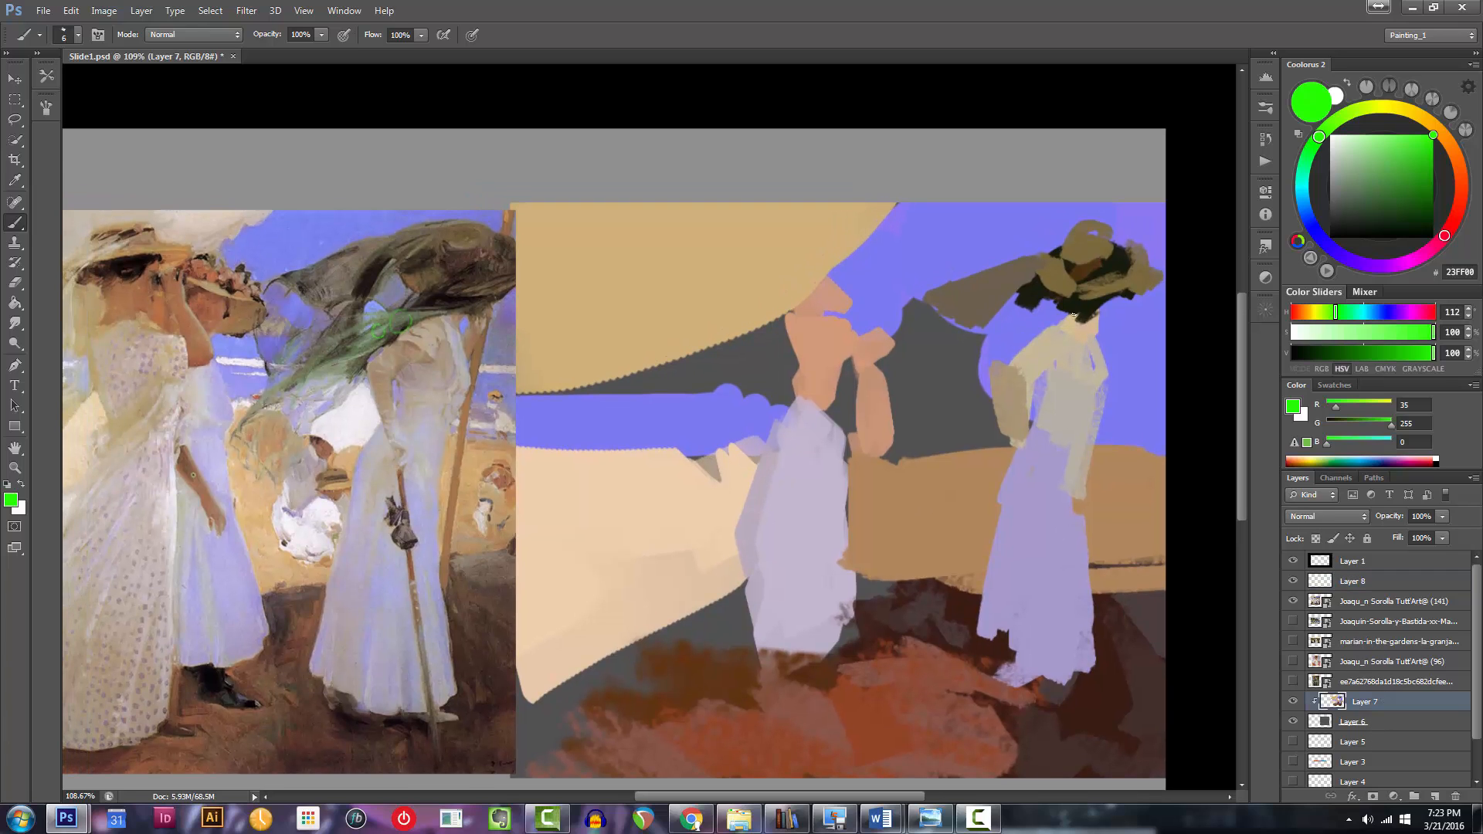
drag(1317, 140, 1379, 187)
key(bracketleft)
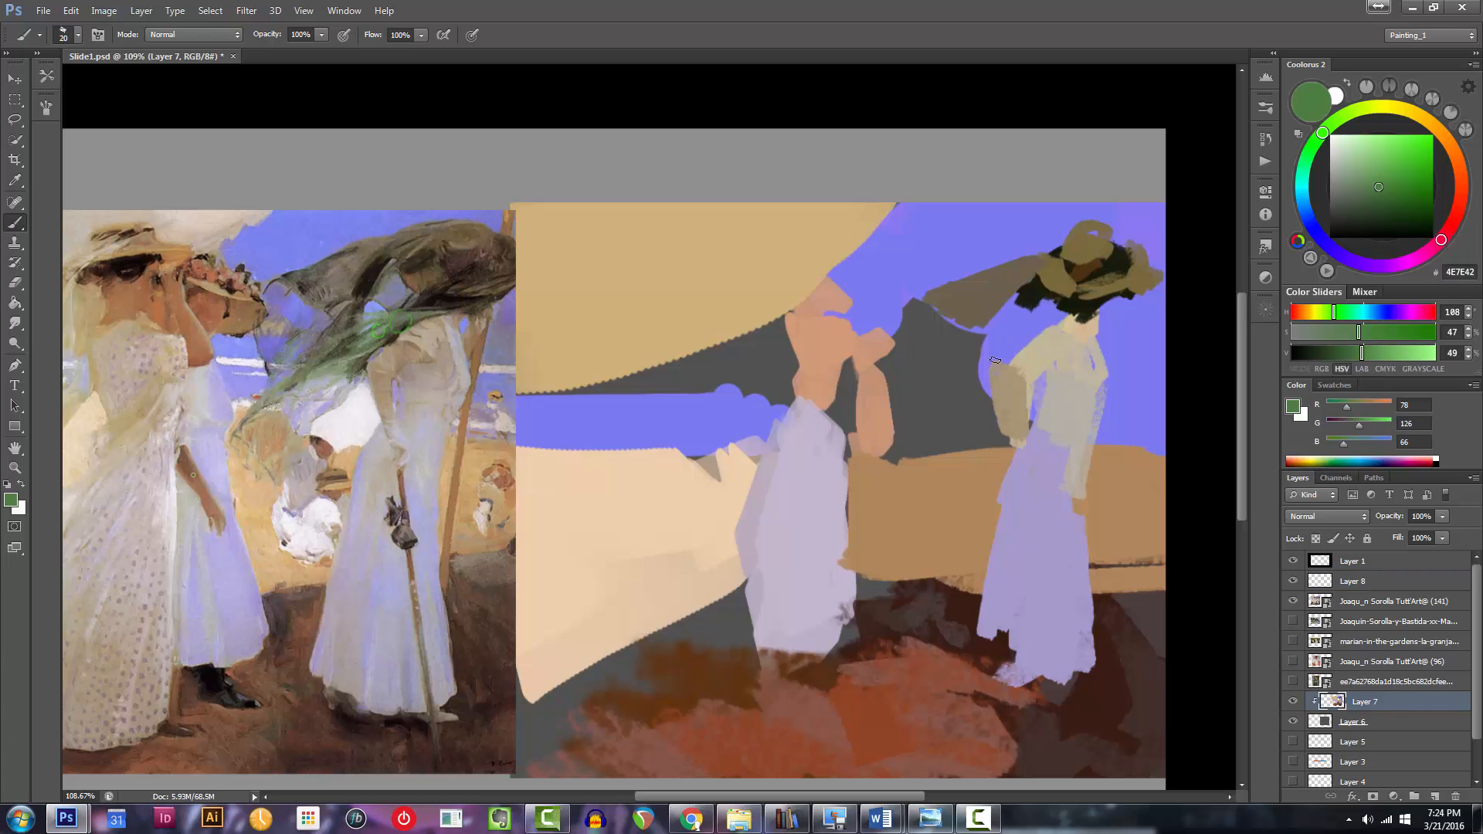
mouse_move(1057, 323)
mouse_down()
mouse_move(962, 390)
mouse_move(962, 369)
mouse_move(1048, 319)
mouse_up()
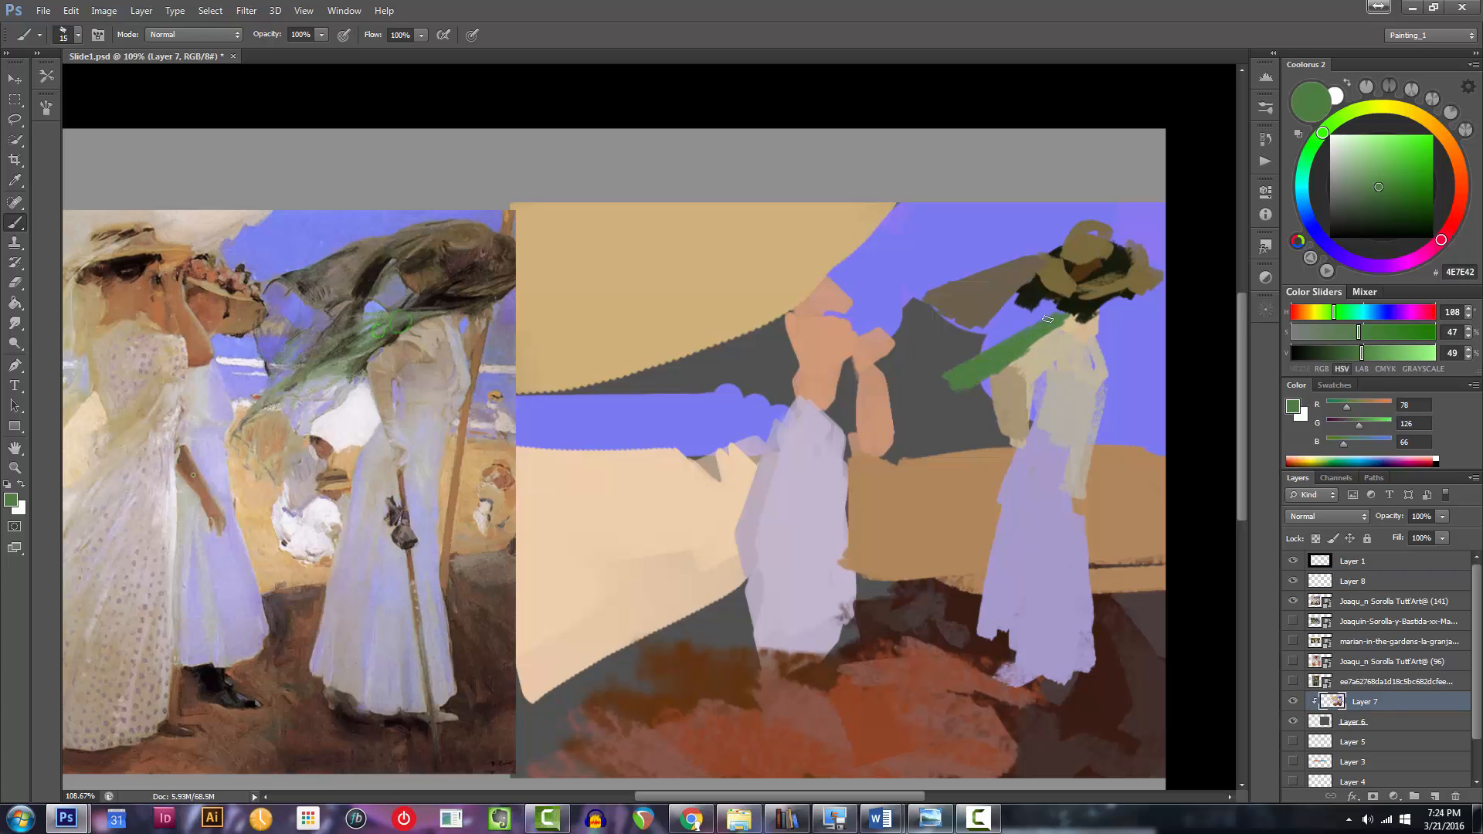
Mix a slightly lighter, greyer green and paint it along the veil's green fold.
drag(1363, 186, 1358, 183)
mouse_move(952, 383)
mouse_down()
mouse_move(1047, 325)
mouse_move(979, 378)
mouse_move(1067, 312)
mouse_move(990, 361)
mouse_up()
drag(1127, 283, 1174, 270)
key(bracketleft)
key(bracketleft)
key(bracketleft)
drag(1343, 185, 1348, 165)
click(1427, 251)
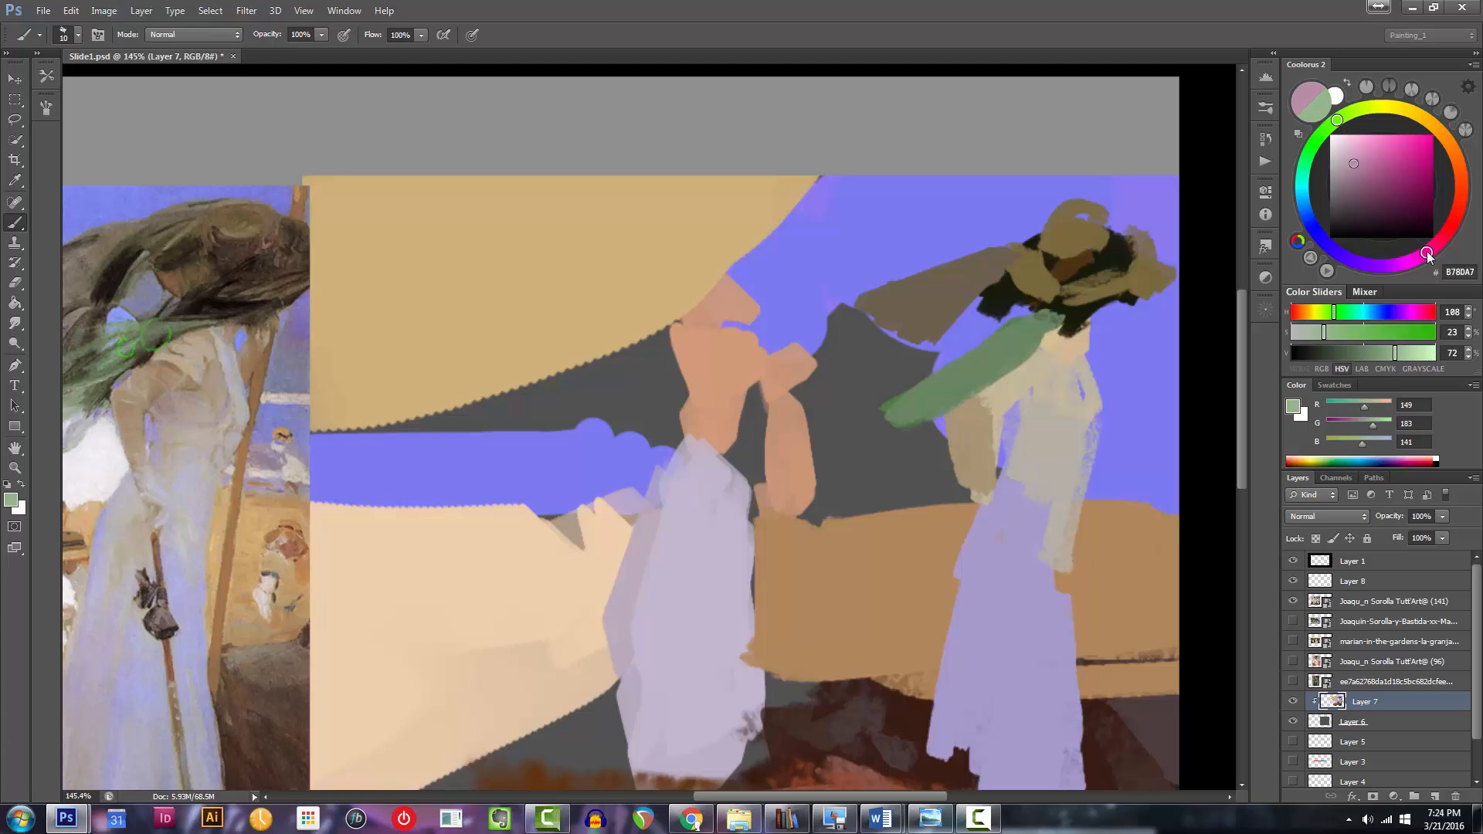
click(1330, 139)
click(1328, 128)
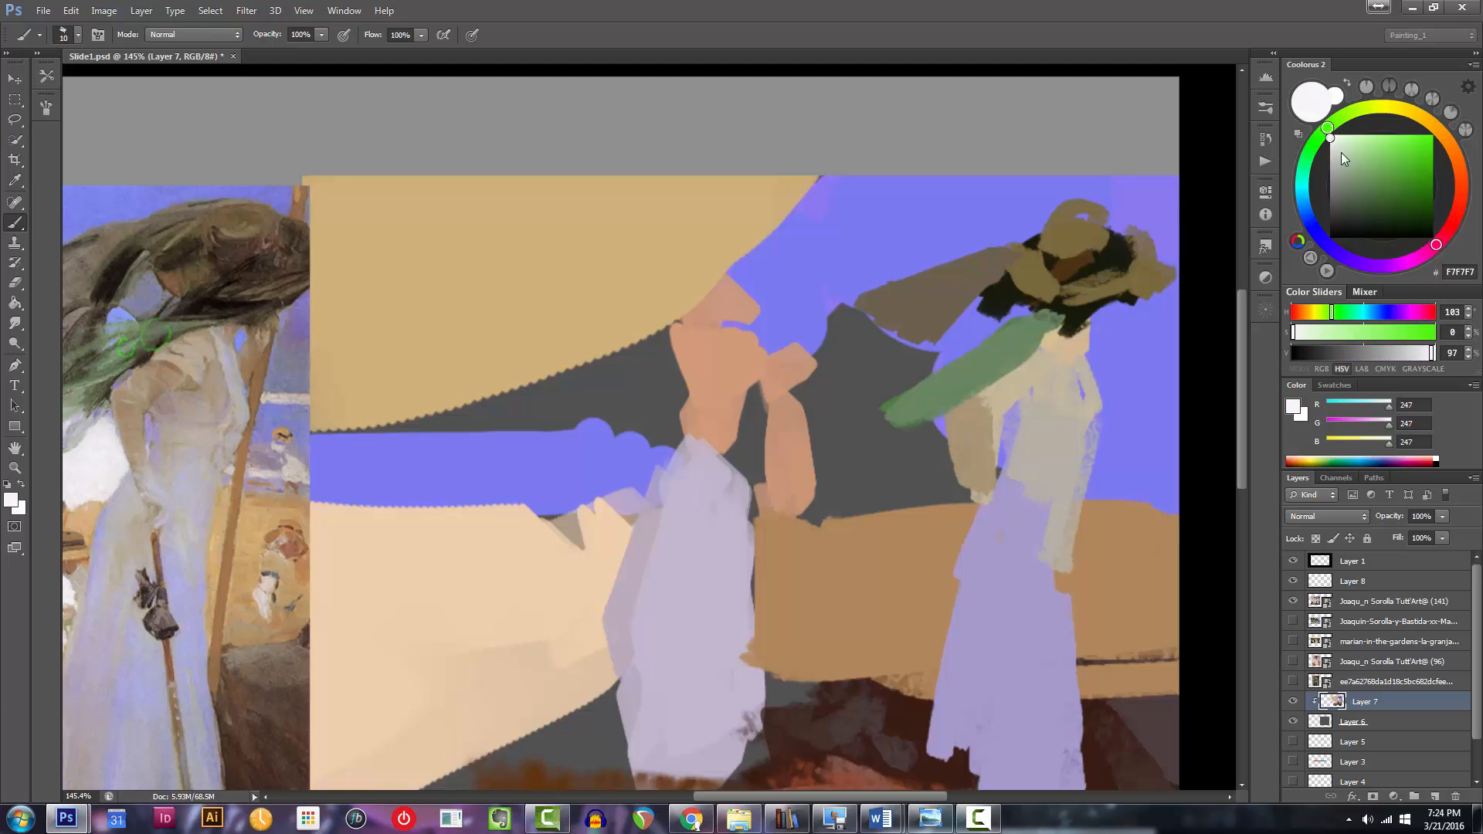
alt+click(1020, 330)
Mix a pale bluish green (88B09A) and paint lighter strokes along the veil's green fold and out to its tip.
drag(1359, 179, 1352, 169)
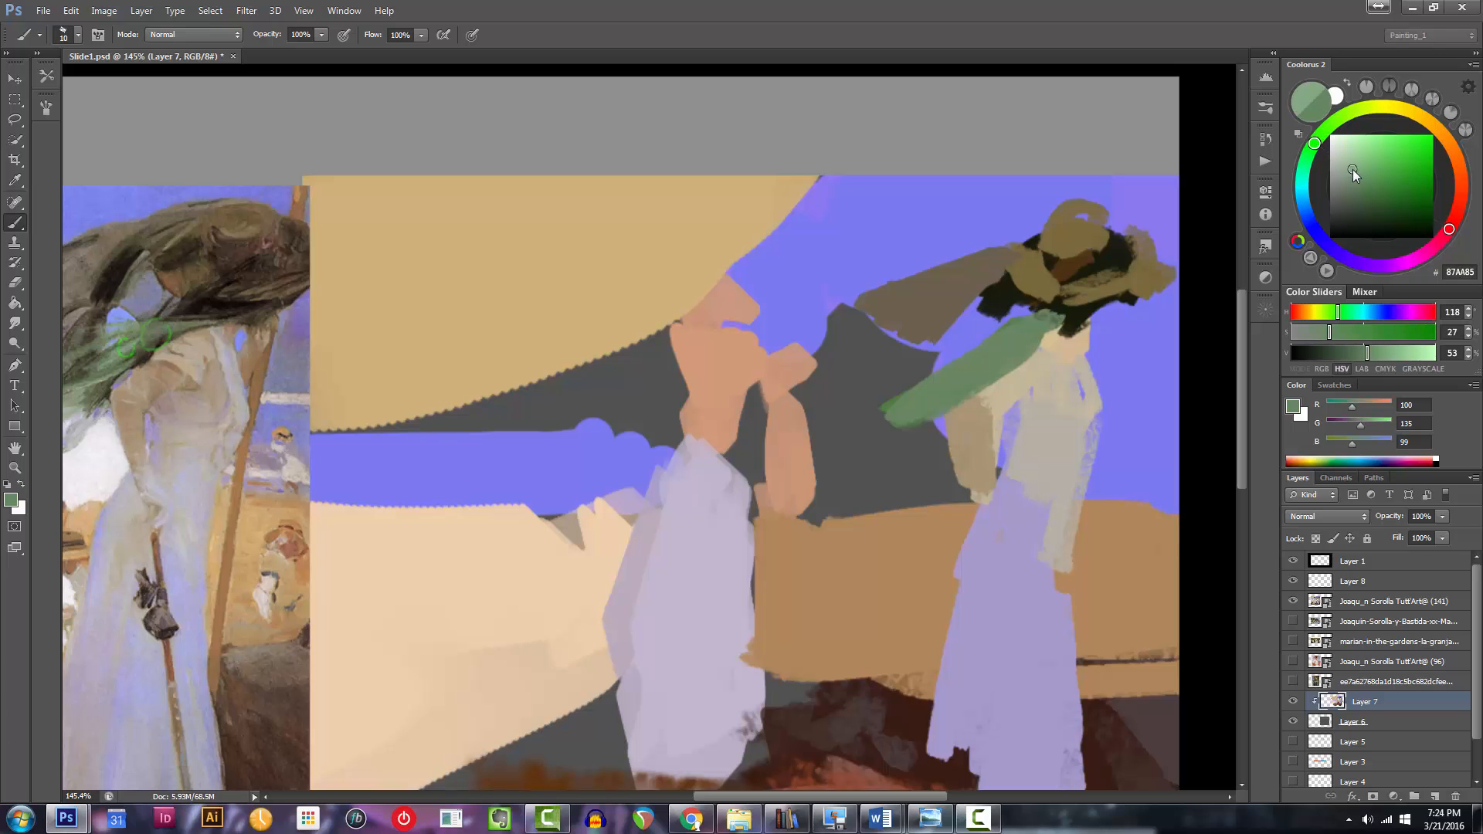
alt+click(948, 355)
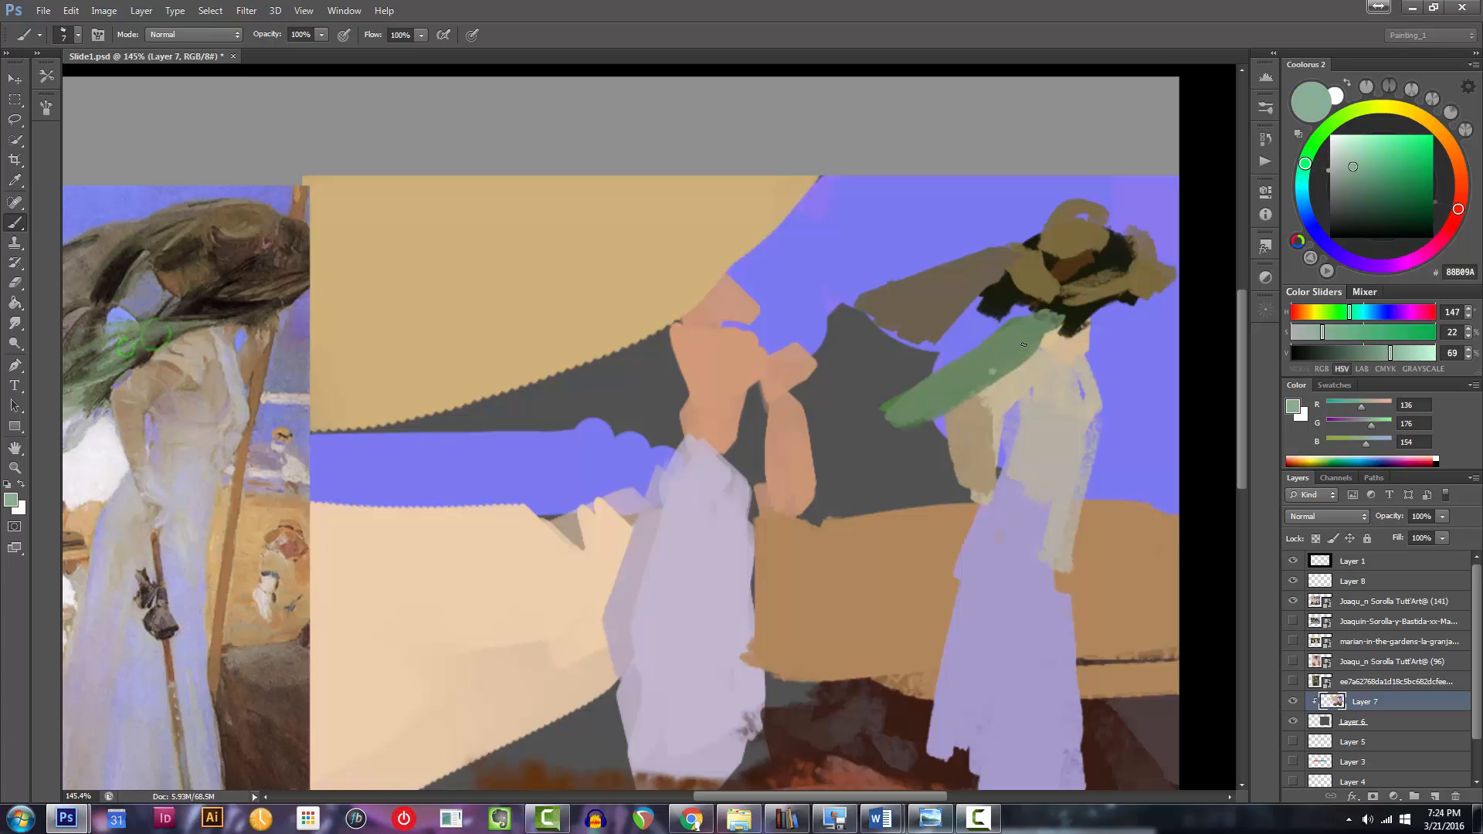
drag(970, 376, 1076, 355)
key(bracketright)
key(bracketright)
mouse_move(960, 402)
mouse_down()
mouse_move(1071, 351)
mouse_move(1048, 341)
mouse_up()
mouse_move(1080, 326)
mouse_down()
mouse_move(970, 331)
mouse_move(1090, 328)
mouse_move(959, 358)
mouse_move(1048, 373)
mouse_move(1069, 321)
mouse_up()
key(bracketright)
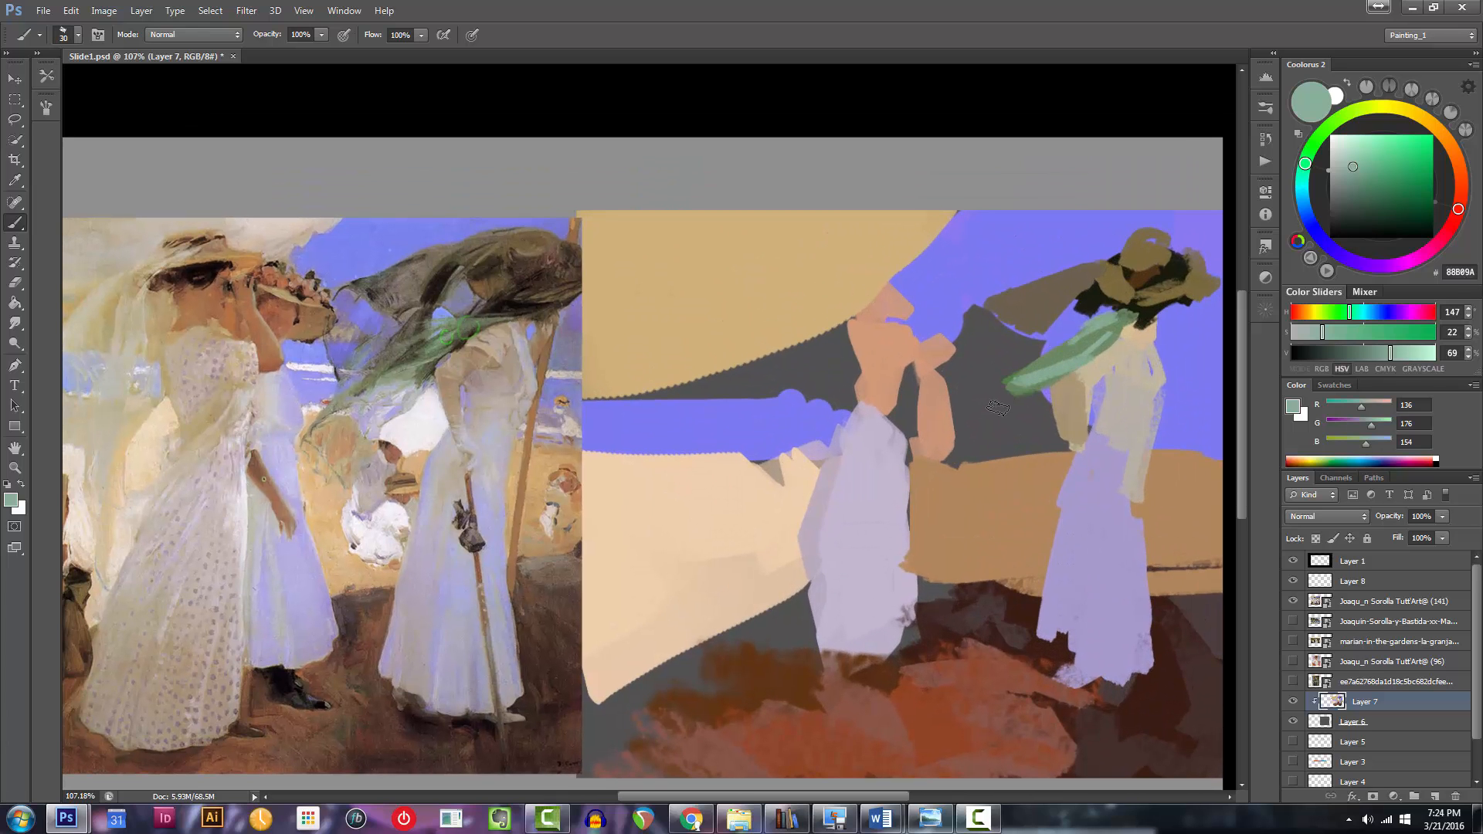
key(bracketleft)
drag(998, 407, 1095, 344)
Mix a yellower green (70925C) from the fold's colour and paint it over the upper part of the veil fold.
alt+click(1069, 356)
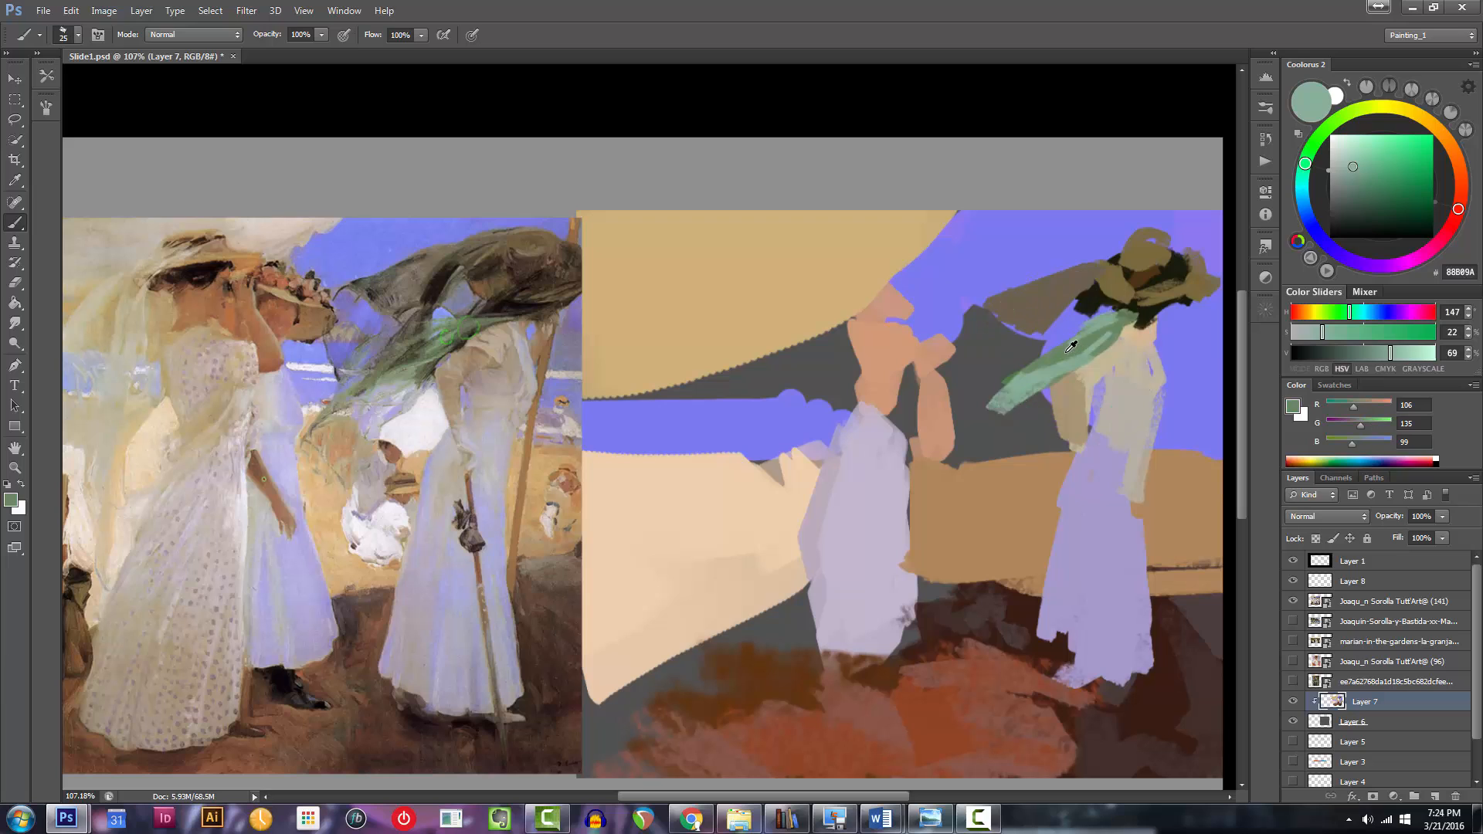
alt+click(1065, 354)
alt+click(1065, 354)
click(1333, 122)
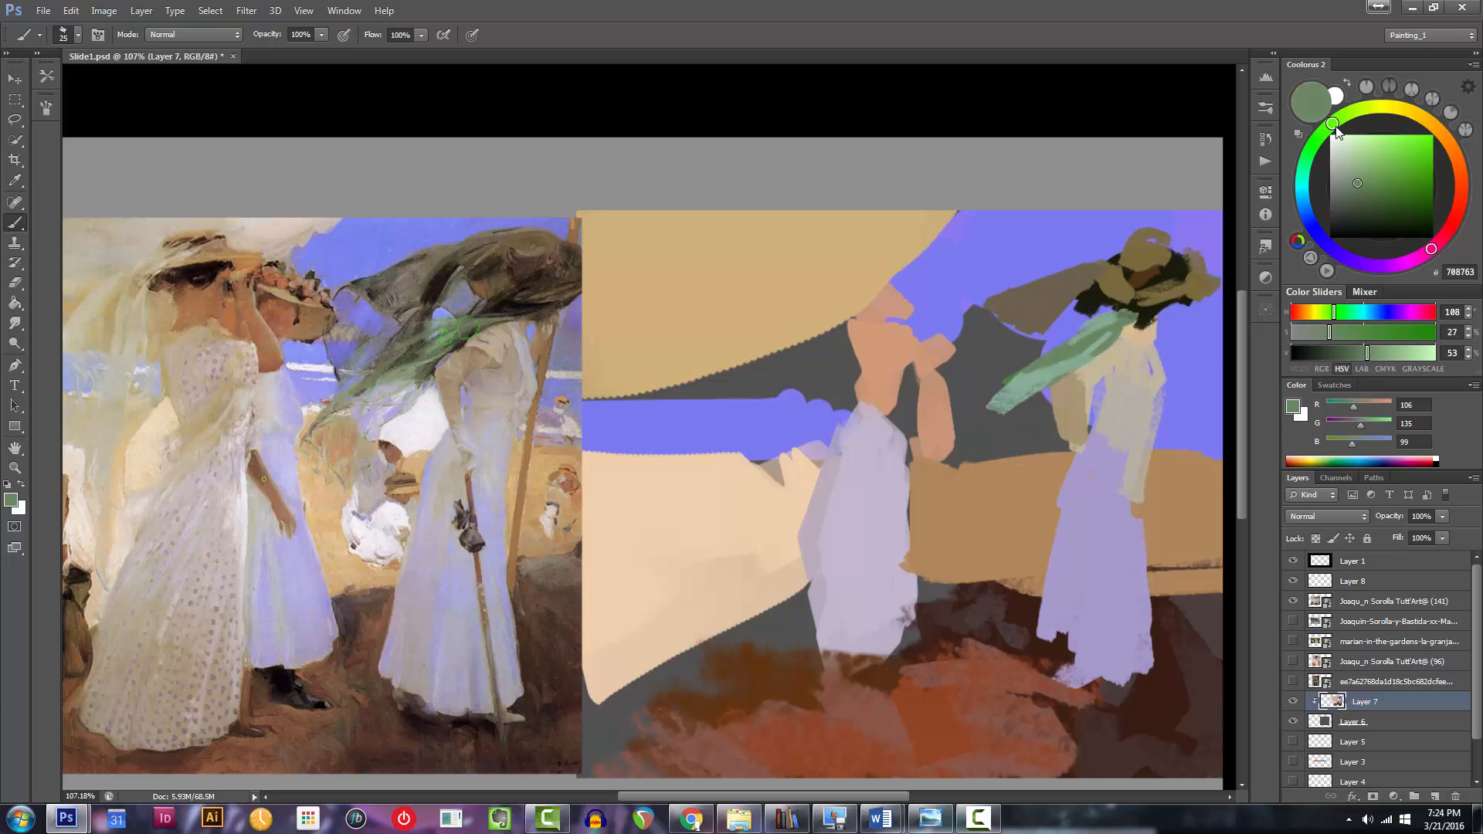
click(1369, 179)
key(bracketright)
key(bracketleft)
mouse_move(1130, 322)
mouse_down()
mouse_move(995, 397)
mouse_move(1070, 368)
mouse_up()
key(bracketleft)
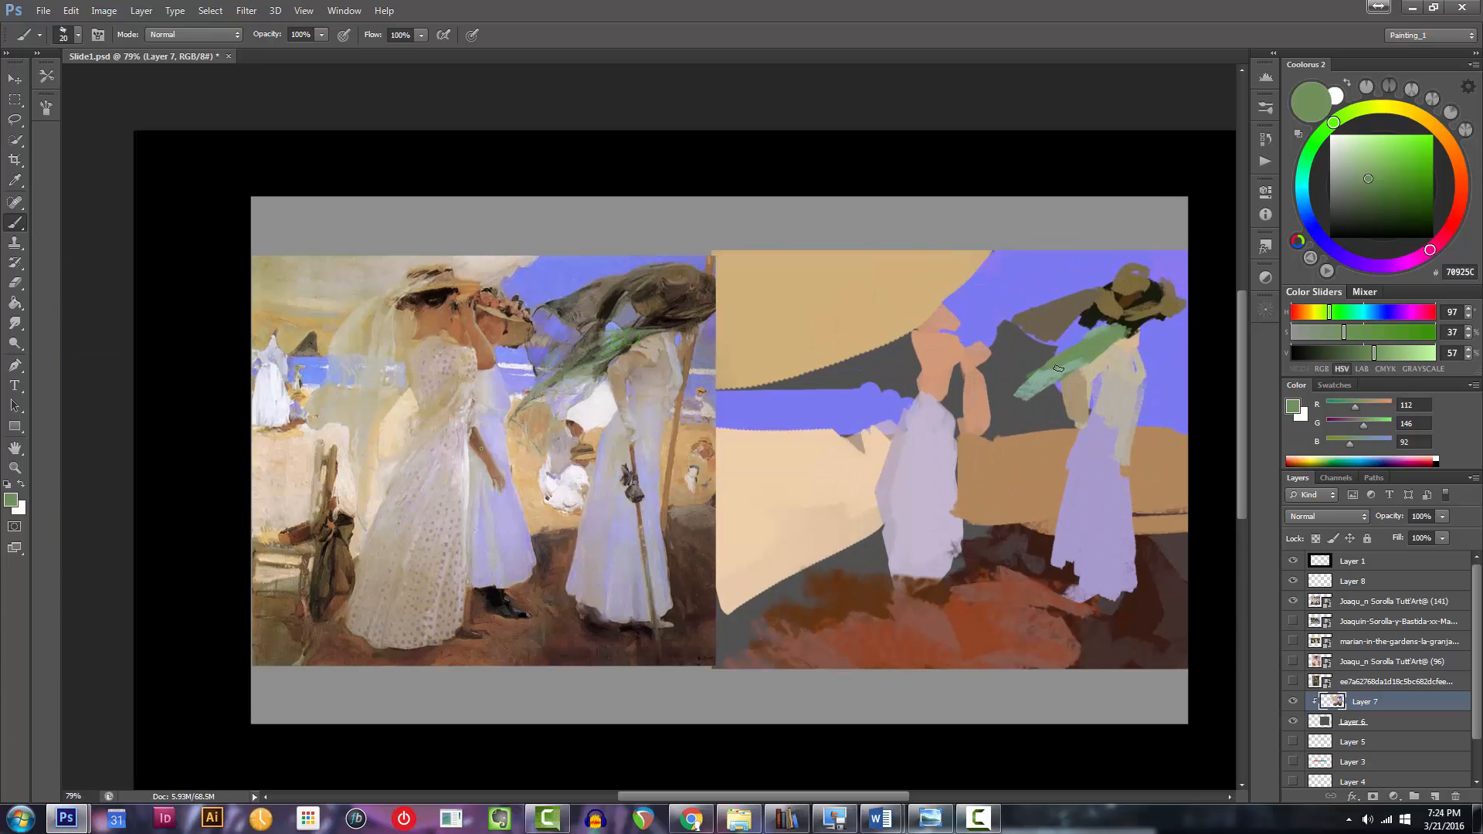
Sample the lavender of the right figure's skirt and paint the middle figure's skirt with it.
key(ctrl+0)
key(bracketleft)
key(bracketleft)
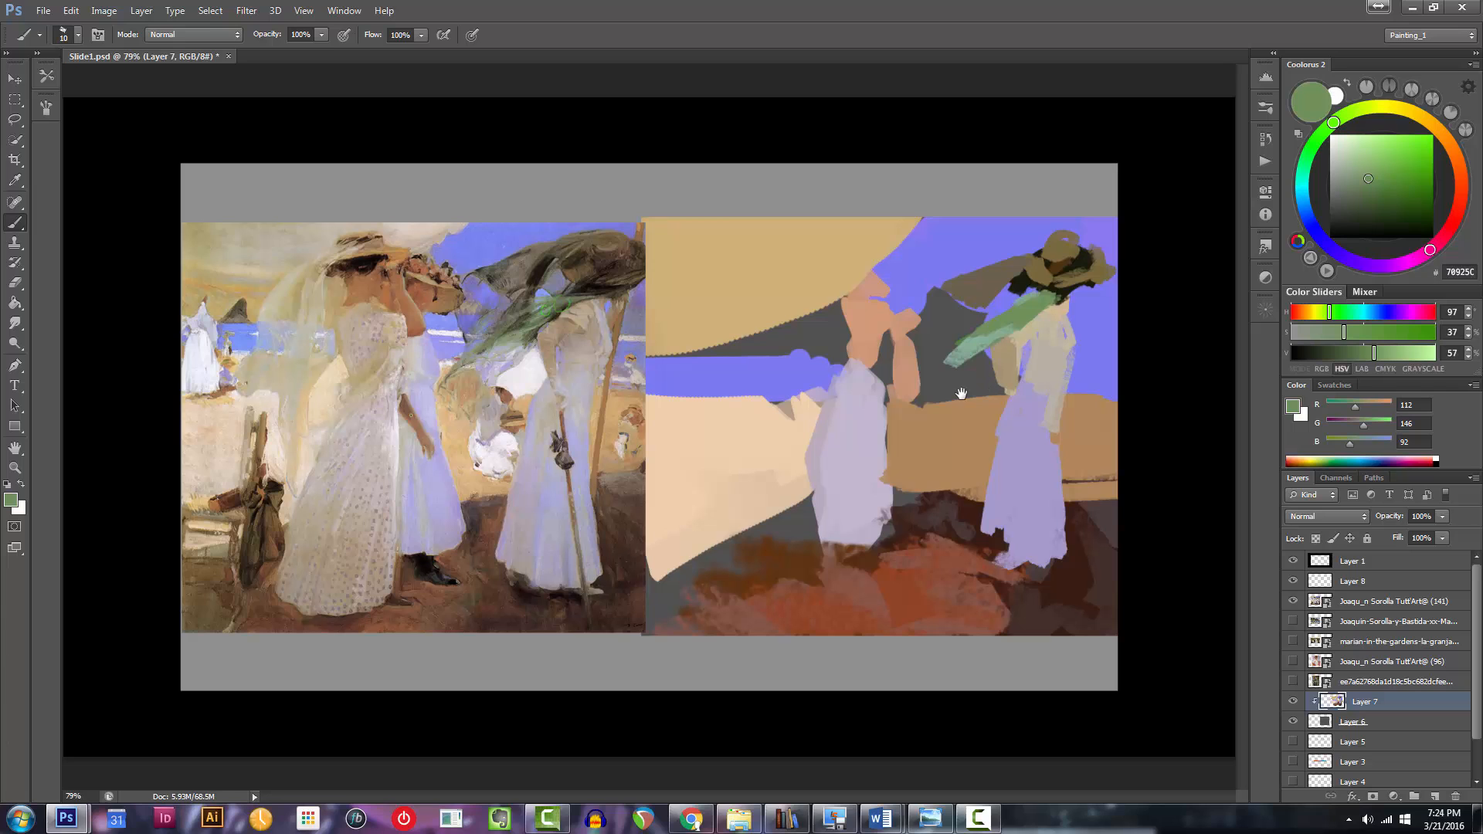
drag(929, 381, 940, 381)
drag(820, 414, 870, 427)
alt+click(1098, 510)
key(bracketright)
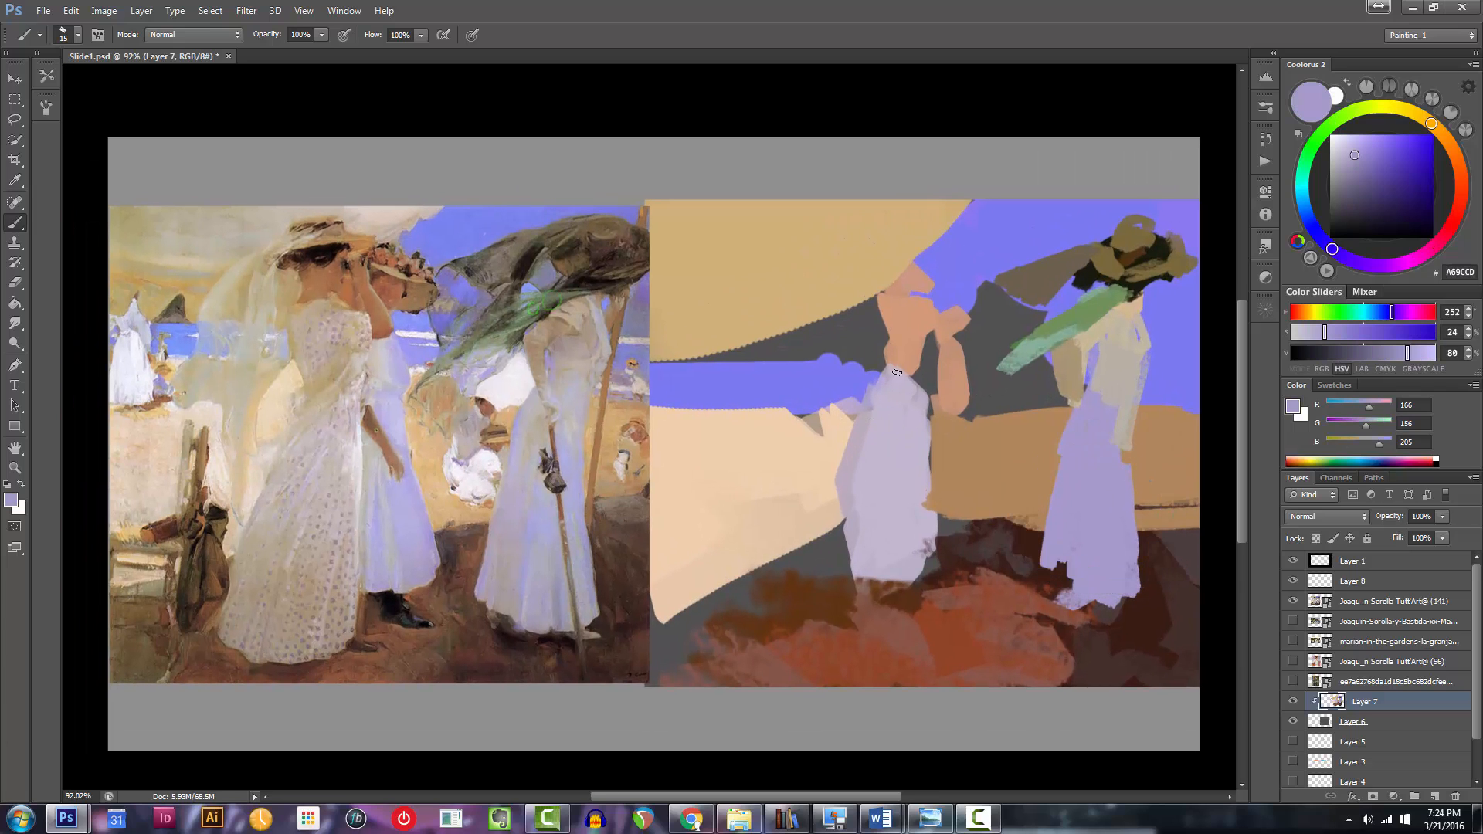
mouse_move(952, 406)
mouse_down()
mouse_move(968, 532)
mouse_move(966, 458)
mouse_move(980, 554)
mouse_up()
key(bracketleft)
key(bracketleft)
mouse_move(948, 502)
mouse_down()
mouse_move(958, 564)
mouse_move(984, 536)
mouse_move(988, 550)
mouse_move(940, 460)
mouse_move(940, 494)
mouse_move(992, 577)
mouse_move(954, 581)
mouse_up()
alt+click(864, 510)
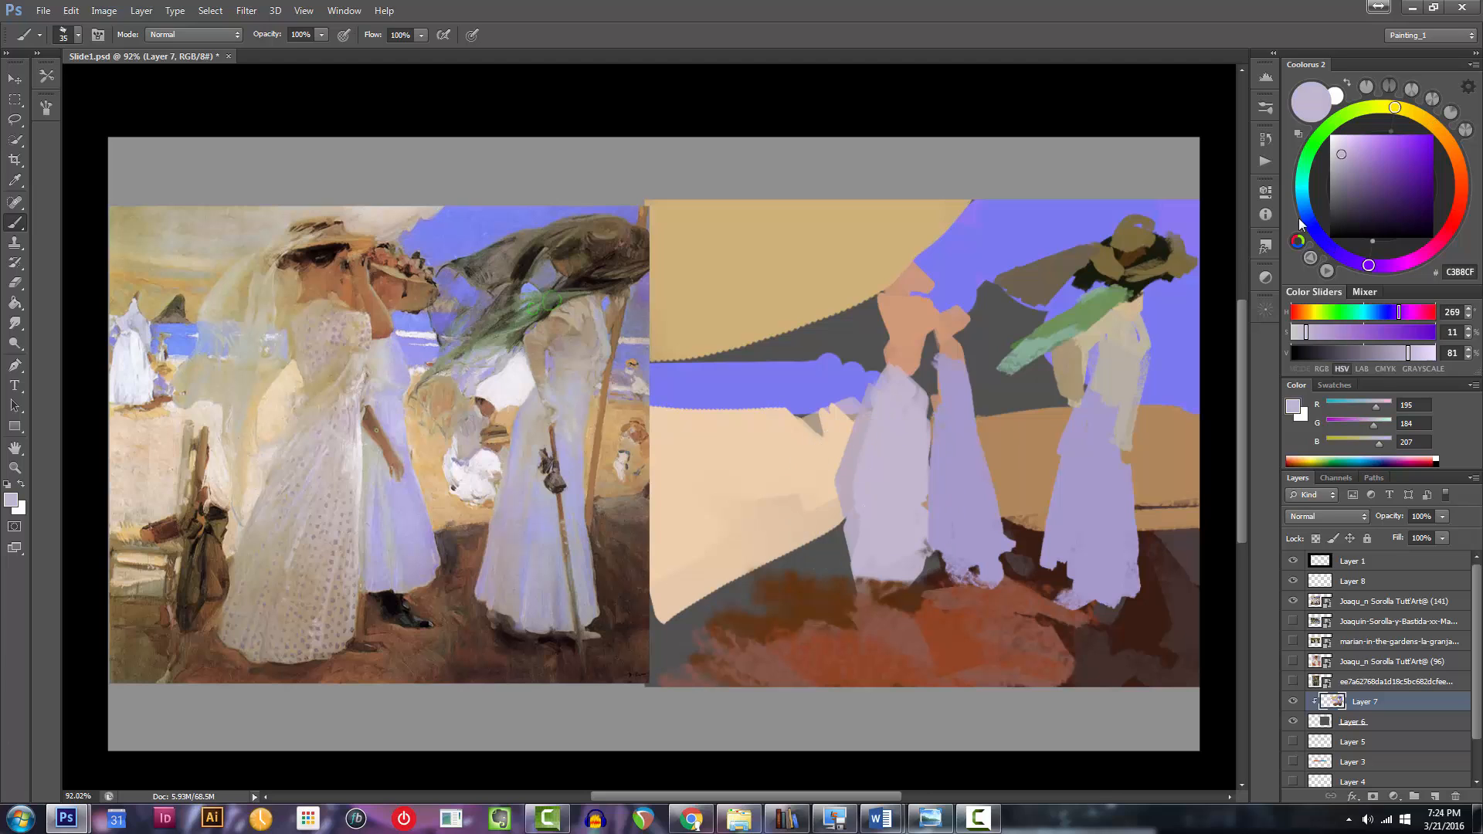
click(1413, 114)
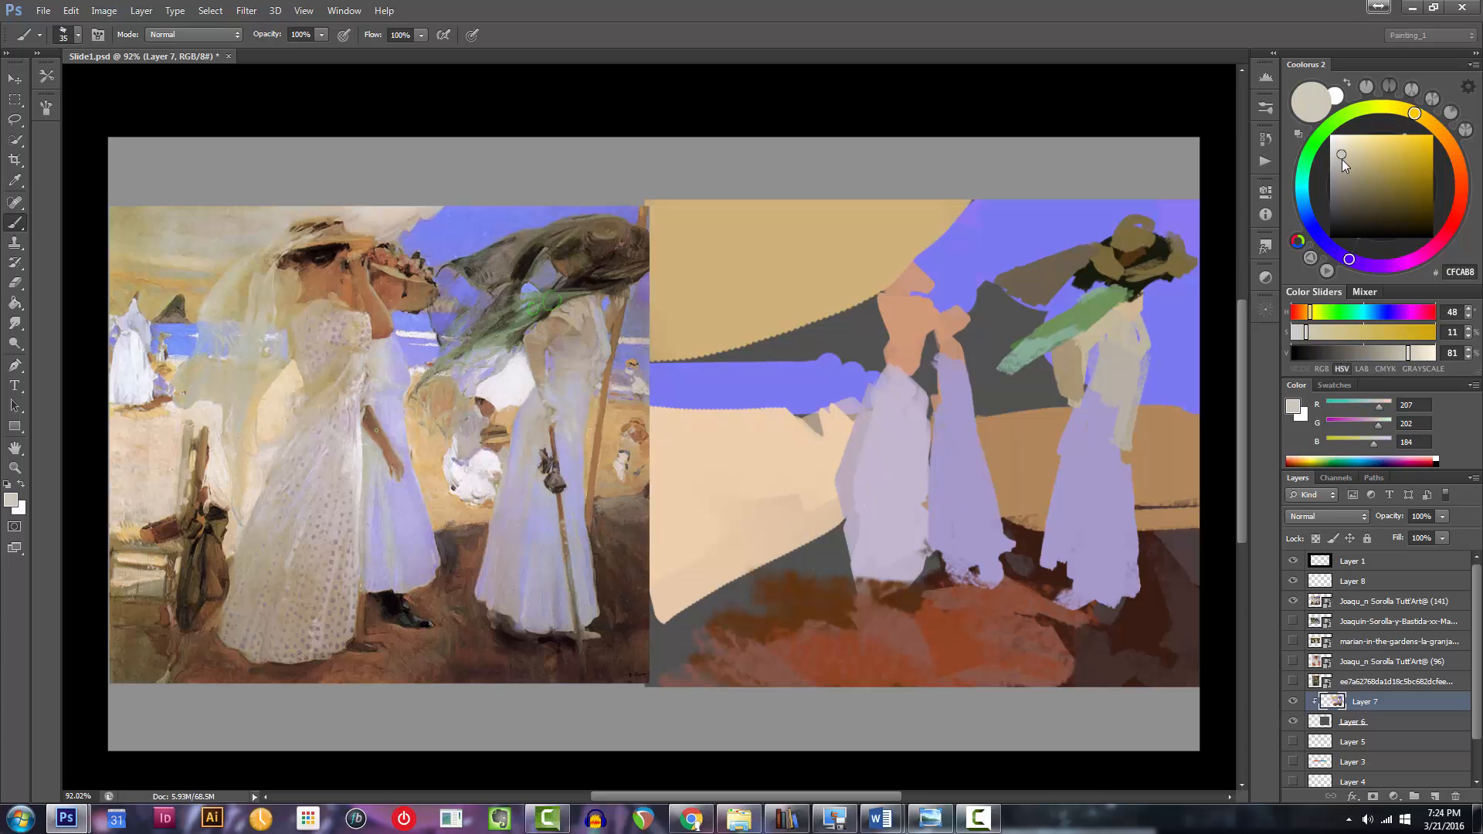
alt+click(899, 479)
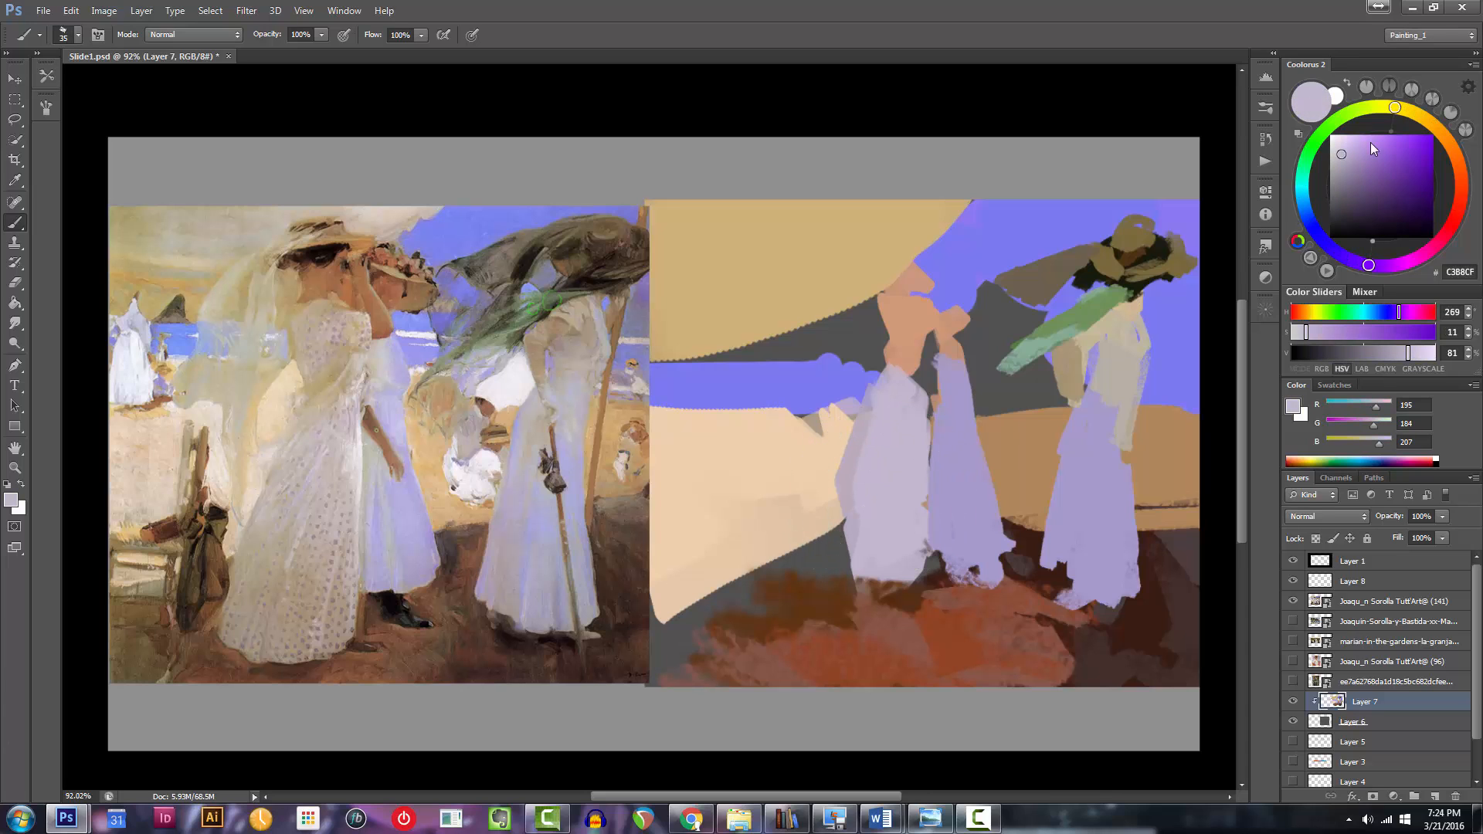
Mix a warm yellowish grey (HSV 52, 28, 71) and paint the shadow side of the left figure's skirt.
click(1403, 110)
drag(1336, 165, 1358, 166)
key(bracketright)
key(bracketright)
mouse_move(879, 458)
mouse_down()
mouse_move(829, 556)
mouse_move(874, 454)
mouse_move(822, 615)
mouse_move(875, 490)
mouse_move(904, 603)
mouse_move(815, 628)
mouse_up()
Paint the left figure's bodice in the same yellowish grey with a smaller brush.
key(bracketleft)
key(bracketleft)
key(bracketleft)
key(bracketleft)
drag(875, 302, 879, 310)
mouse_move(892, 373)
mouse_down()
mouse_move(935, 355)
mouse_move(916, 371)
mouse_up()
mouse_move(921, 357)
mouse_down()
mouse_move(905, 356)
mouse_move(947, 351)
mouse_up()
Sample the skirt's pale lavender (C3B8CF) and paint a cool patch on the left figure's bodice.
key(bracketleft)
key(bracketleft)
alt+click(909, 386)
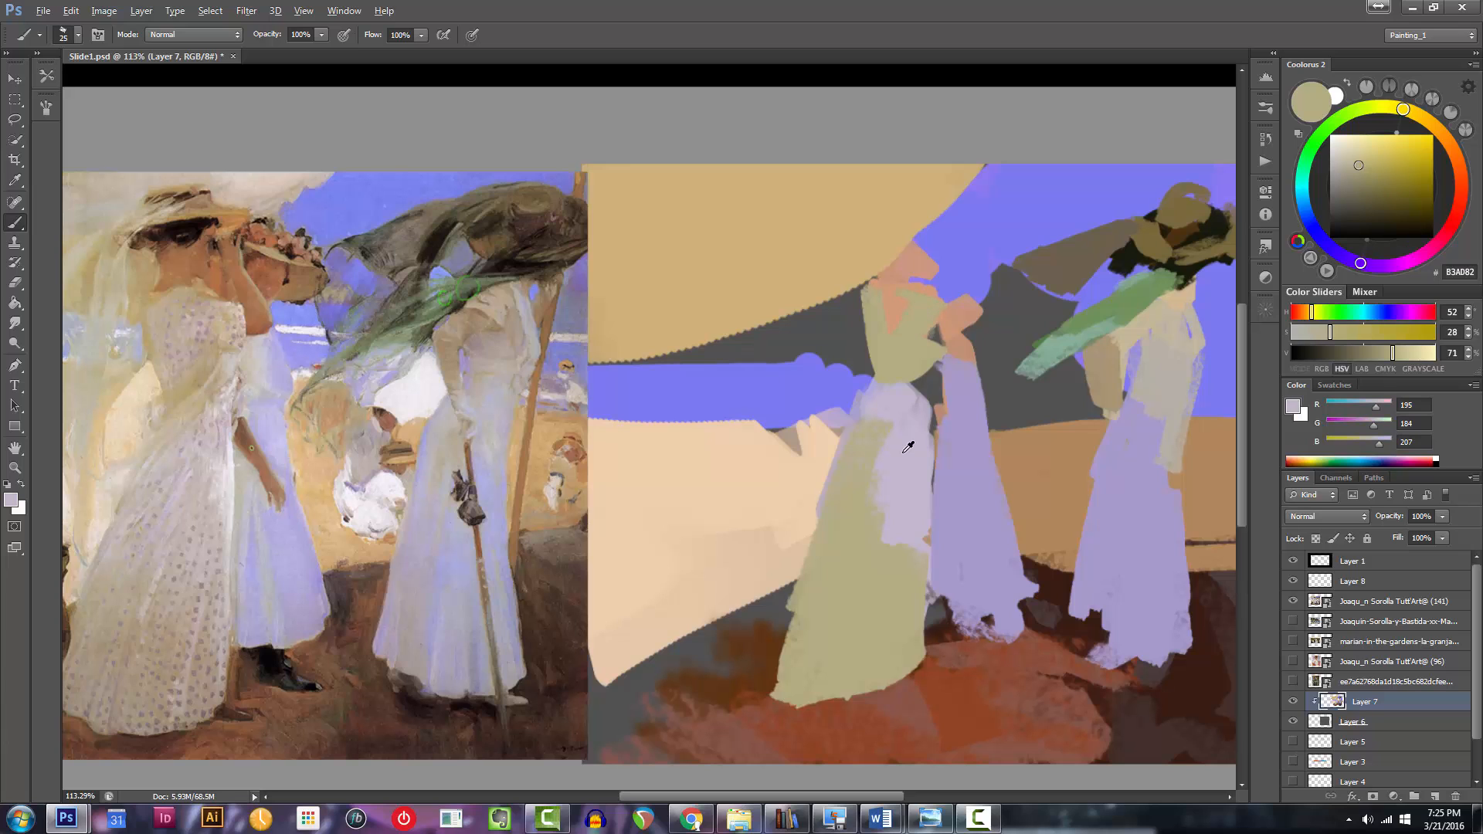
mouse_move(915, 311)
mouse_down()
mouse_move(958, 323)
mouse_move(938, 345)
mouse_up()
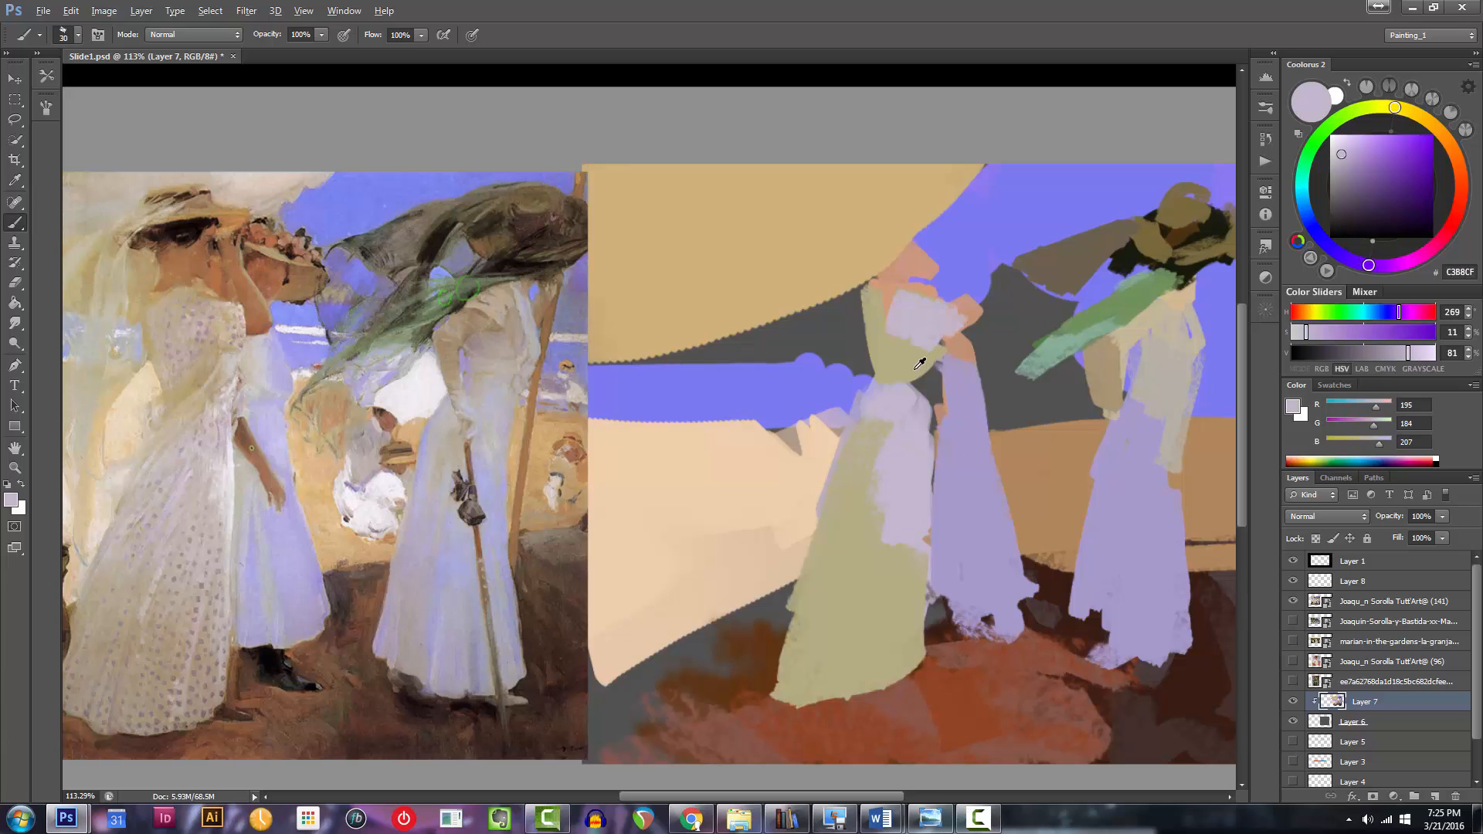
Sample the bodice's yellowish grey, lighten it to a pale cream, and paint the lit sleeve edge of the left figure.
alt+click(913, 369)
drag(1373, 169, 1348, 149)
drag(948, 323, 956, 311)
key(bracketleft)
key(bracketleft)
key(bracketleft)
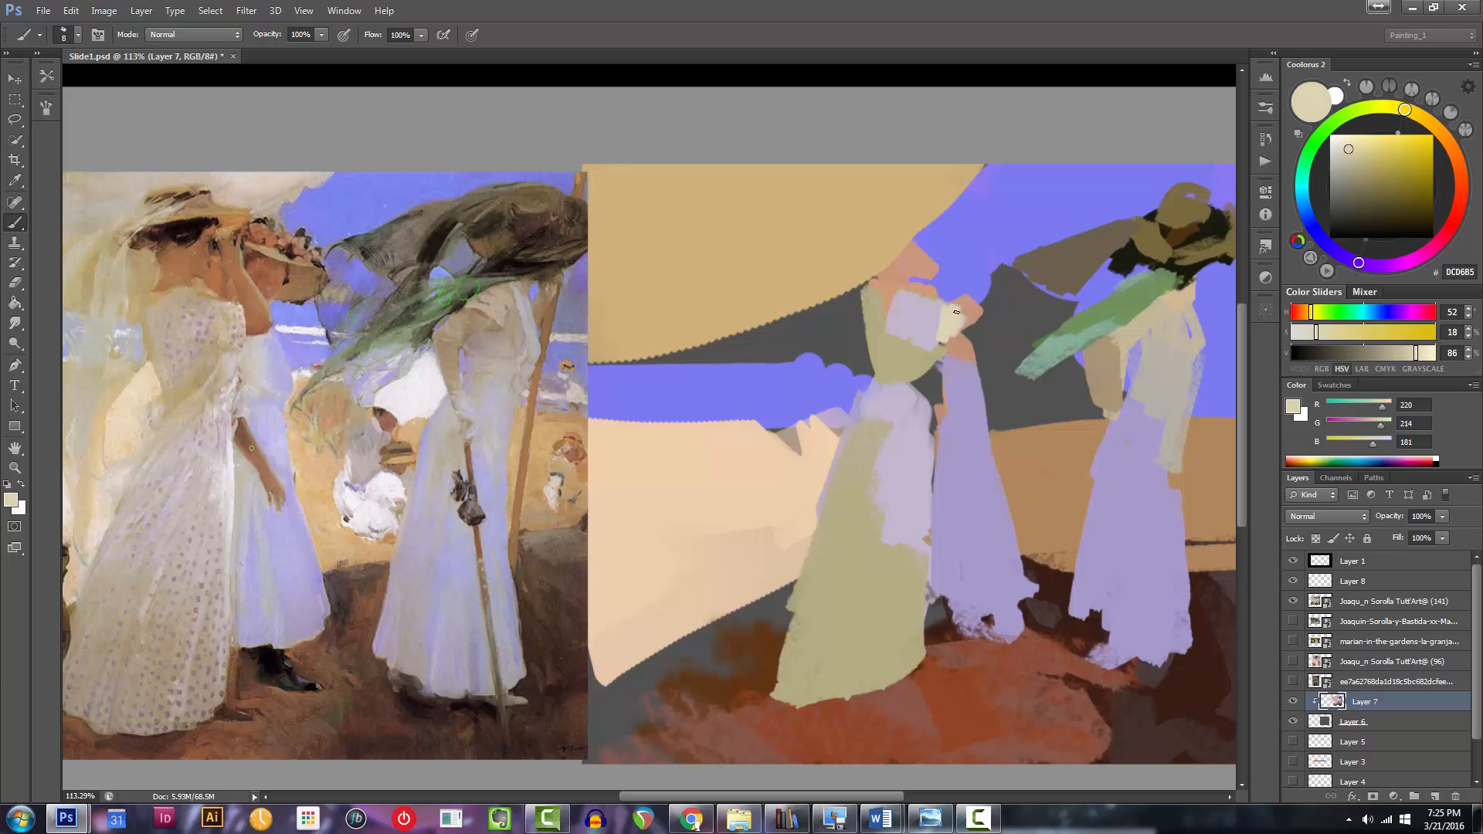
key(bracketright)
Mix a very dark brown (2D1409) from the skin colour and paint the left figure's hair.
alt+click(904, 267)
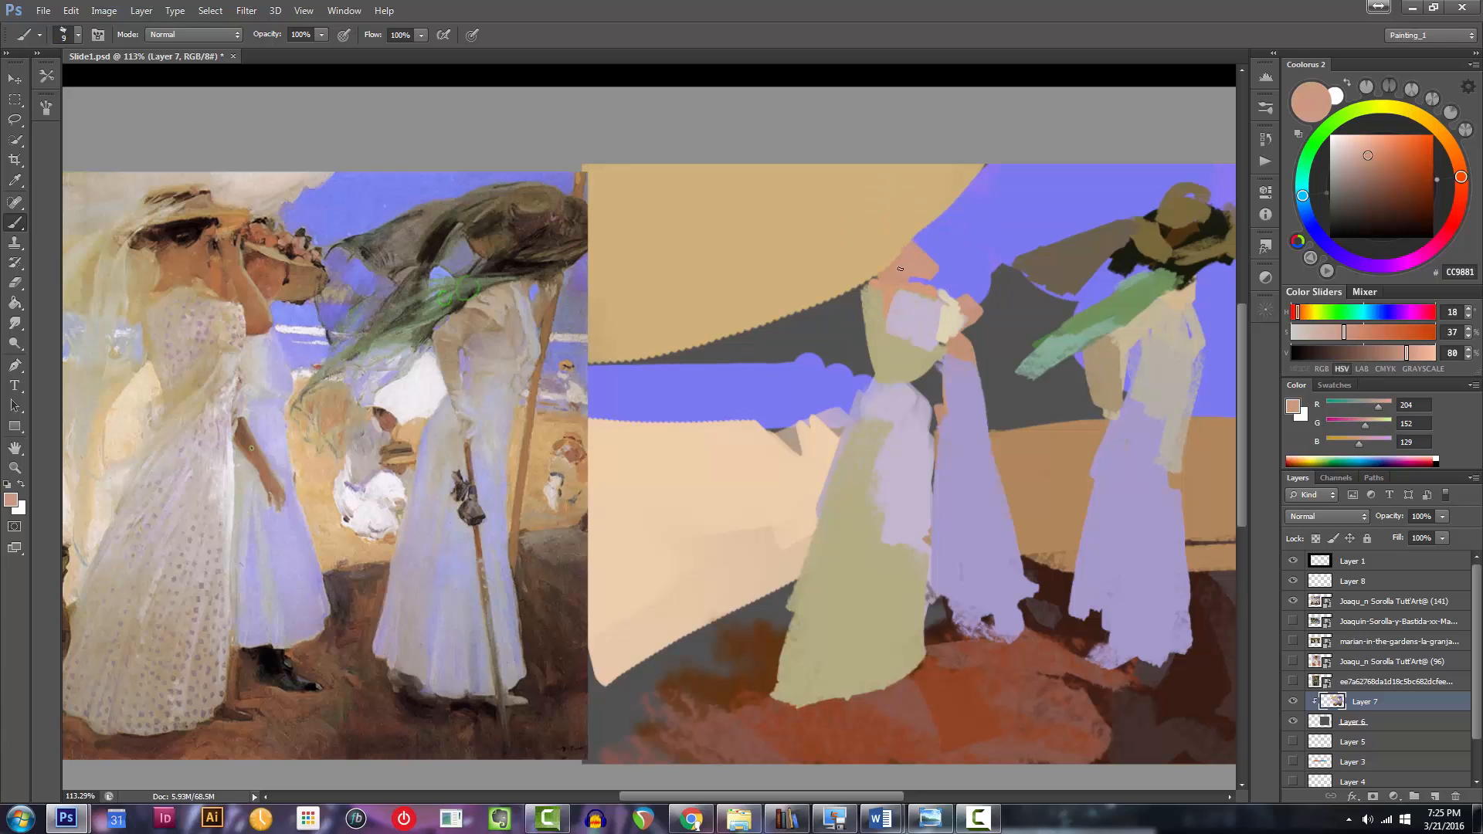
key(bracketright)
drag(1390, 200, 1411, 221)
key(bracketright)
key(bracketright)
key(bracketright)
mouse_move(889, 240)
mouse_down()
mouse_move(913, 221)
mouse_move(877, 227)
mouse_up()
mouse_move(882, 259)
mouse_down()
mouse_move(970, 278)
mouse_move(949, 256)
mouse_up()
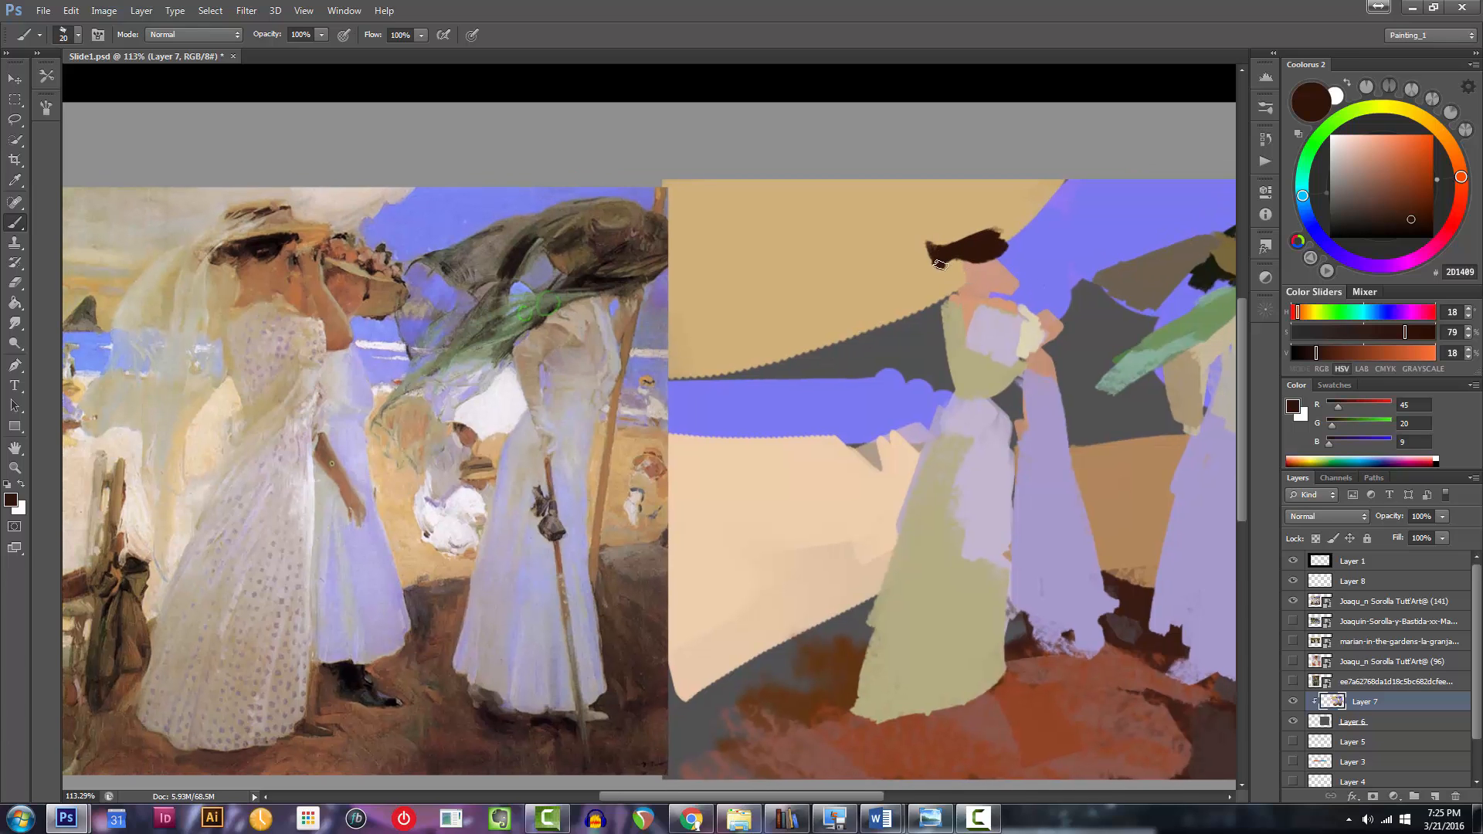
ctrl+click(277, 230)
ctrl+alt+click(977, 361)
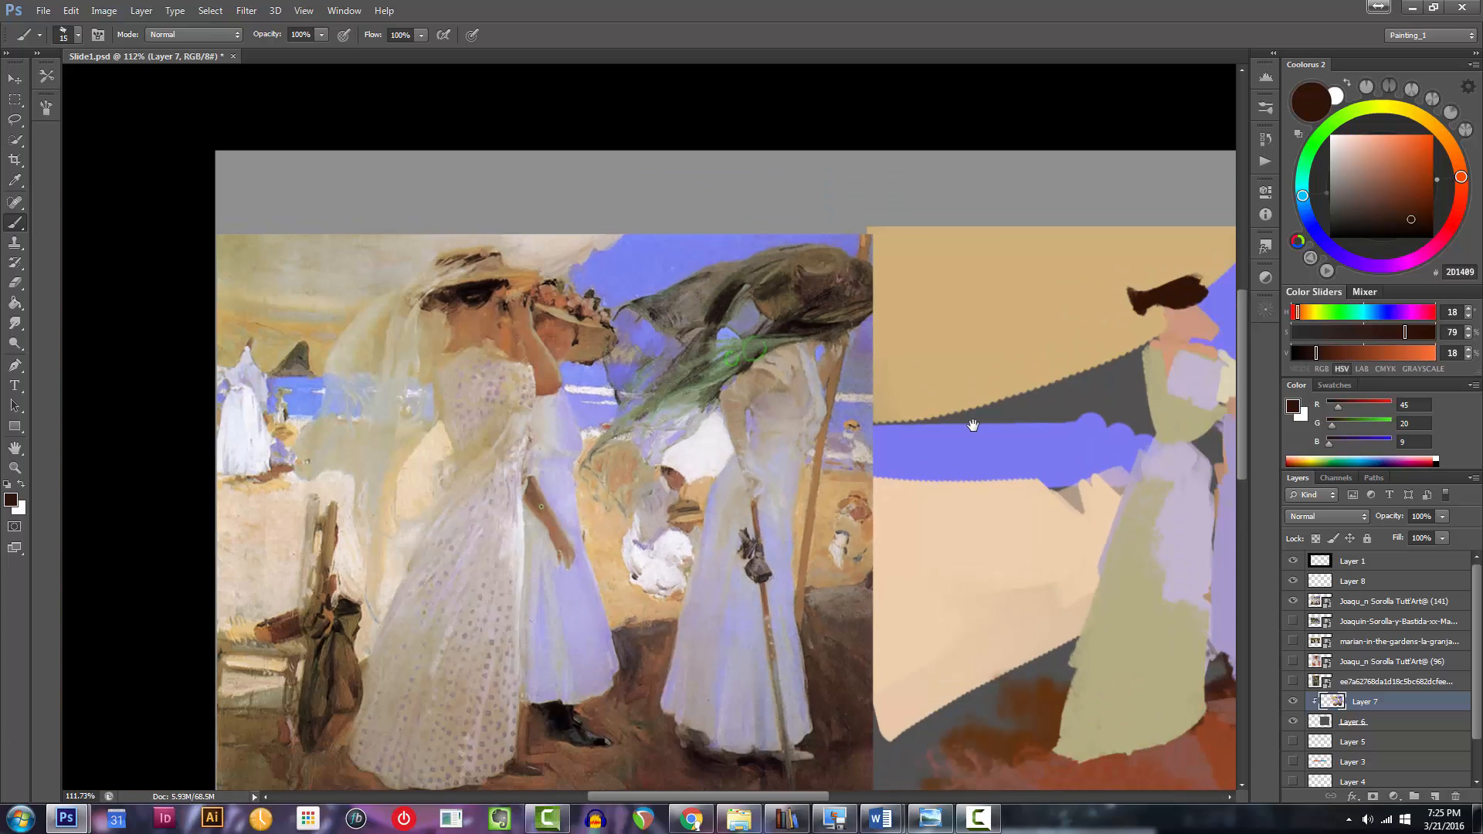
drag(1049, 394, 938, 364)
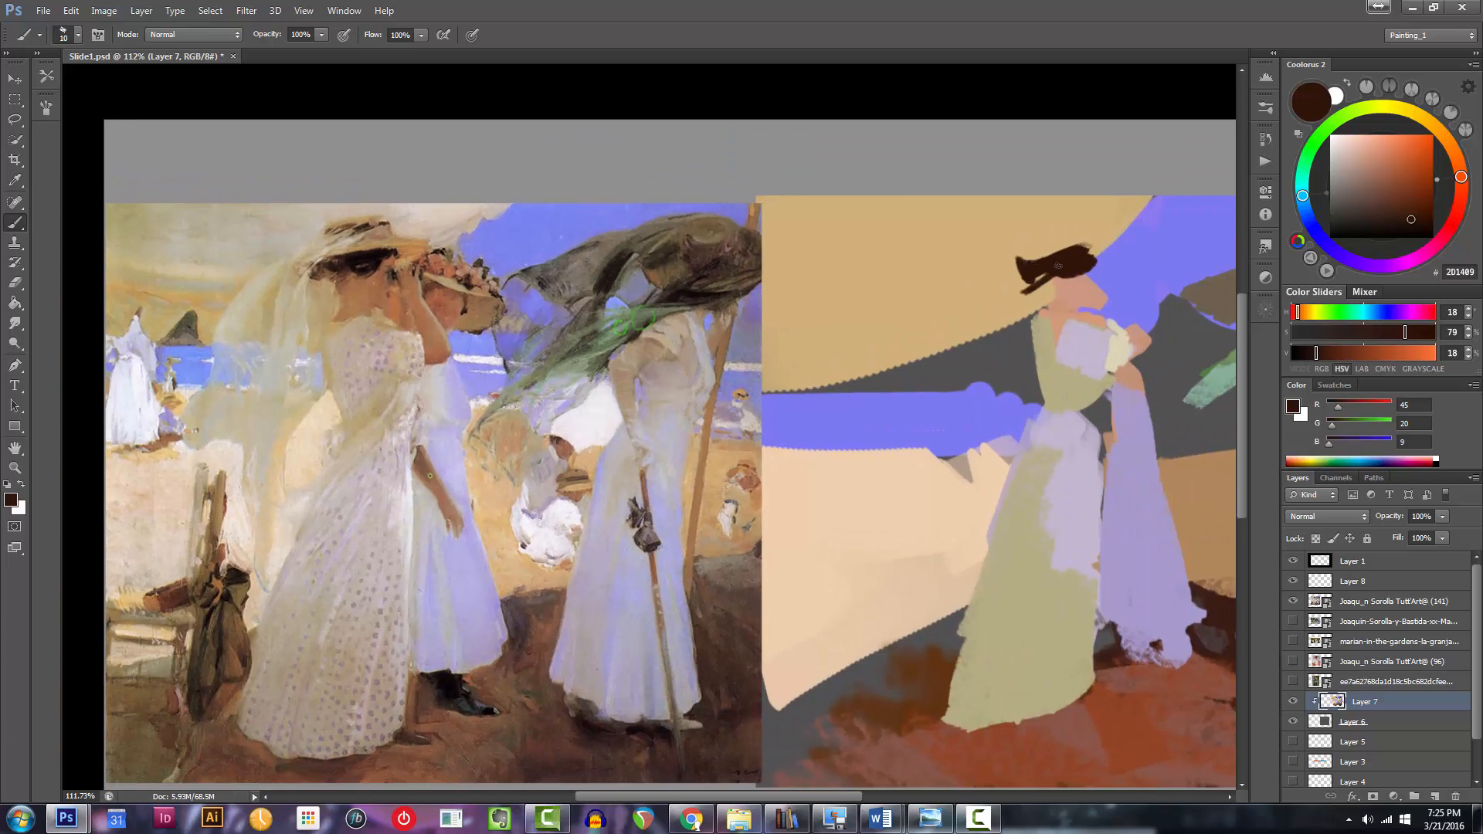
mouse_move(1029, 265)
mouse_down()
mouse_move(1091, 246)
mouse_move(1089, 276)
mouse_up()
Sample the canopy's tan, lighten it (RGB 224, 202, 162), and brush broad lit strokes across the canopy's upper area.
alt+click(1081, 217)
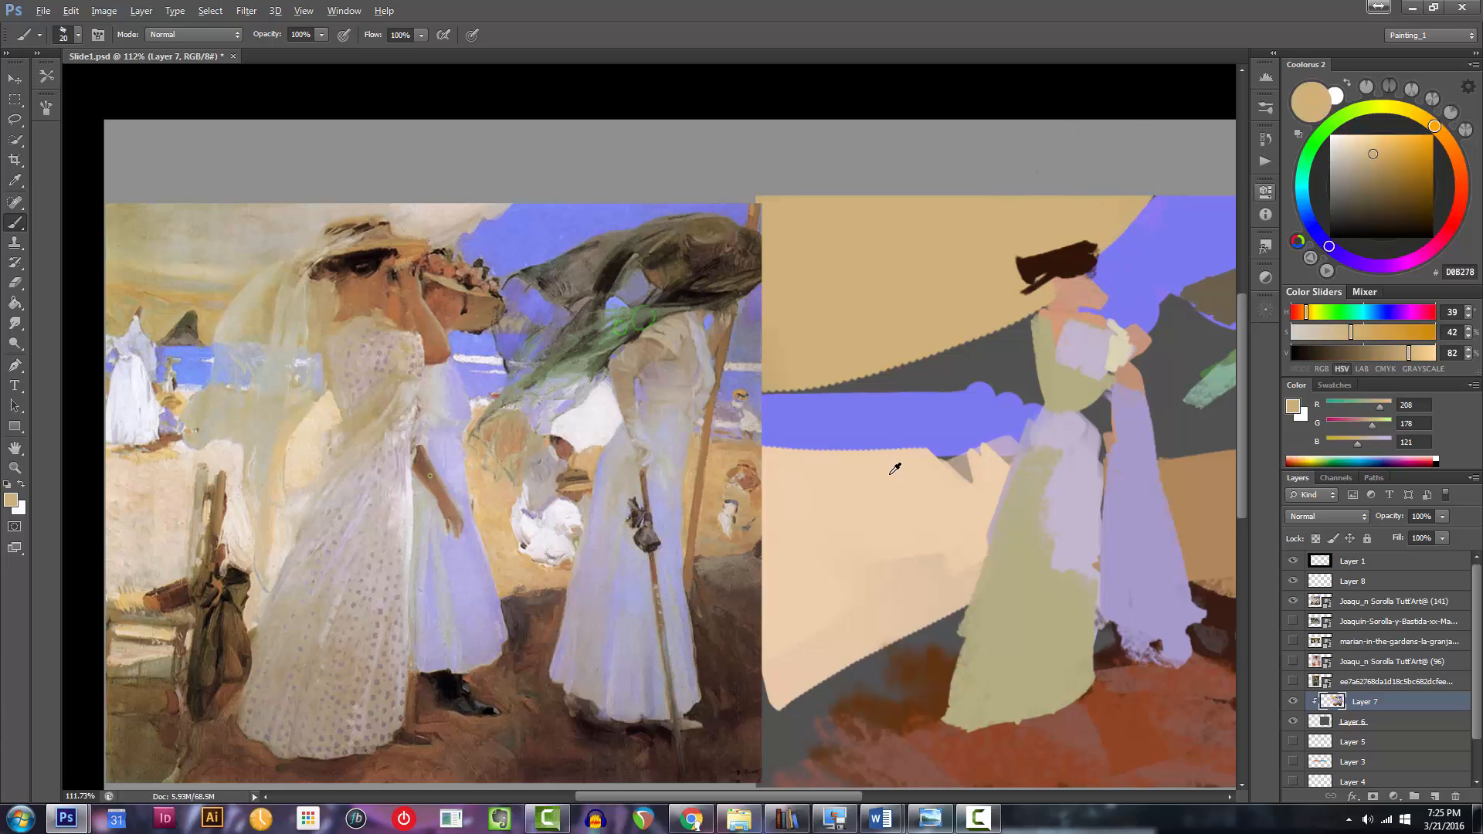
click(1358, 147)
key(bracketright)
key(bracketright)
key(bracketright)
mouse_move(1132, 194)
mouse_down()
mouse_move(1068, 247)
mouse_move(1091, 191)
mouse_move(905, 276)
mouse_up()
key(bracketright)
key(bracketright)
mouse_move(985, 207)
mouse_down()
mouse_move(912, 252)
mouse_move(981, 212)
mouse_move(875, 209)
mouse_move(1001, 244)
mouse_move(959, 326)
mouse_move(1005, 309)
mouse_move(867, 360)
mouse_move(908, 360)
mouse_move(927, 335)
mouse_move(902, 305)
mouse_up()
Extend the light tan over the canopy's lower and left areas with larger brush strokes.
key(bracketleft)
key(bracketleft)
key(bracketleft)
key(bracketleft)
key(bracketleft)
key(bracketleft)
key(bracketright)
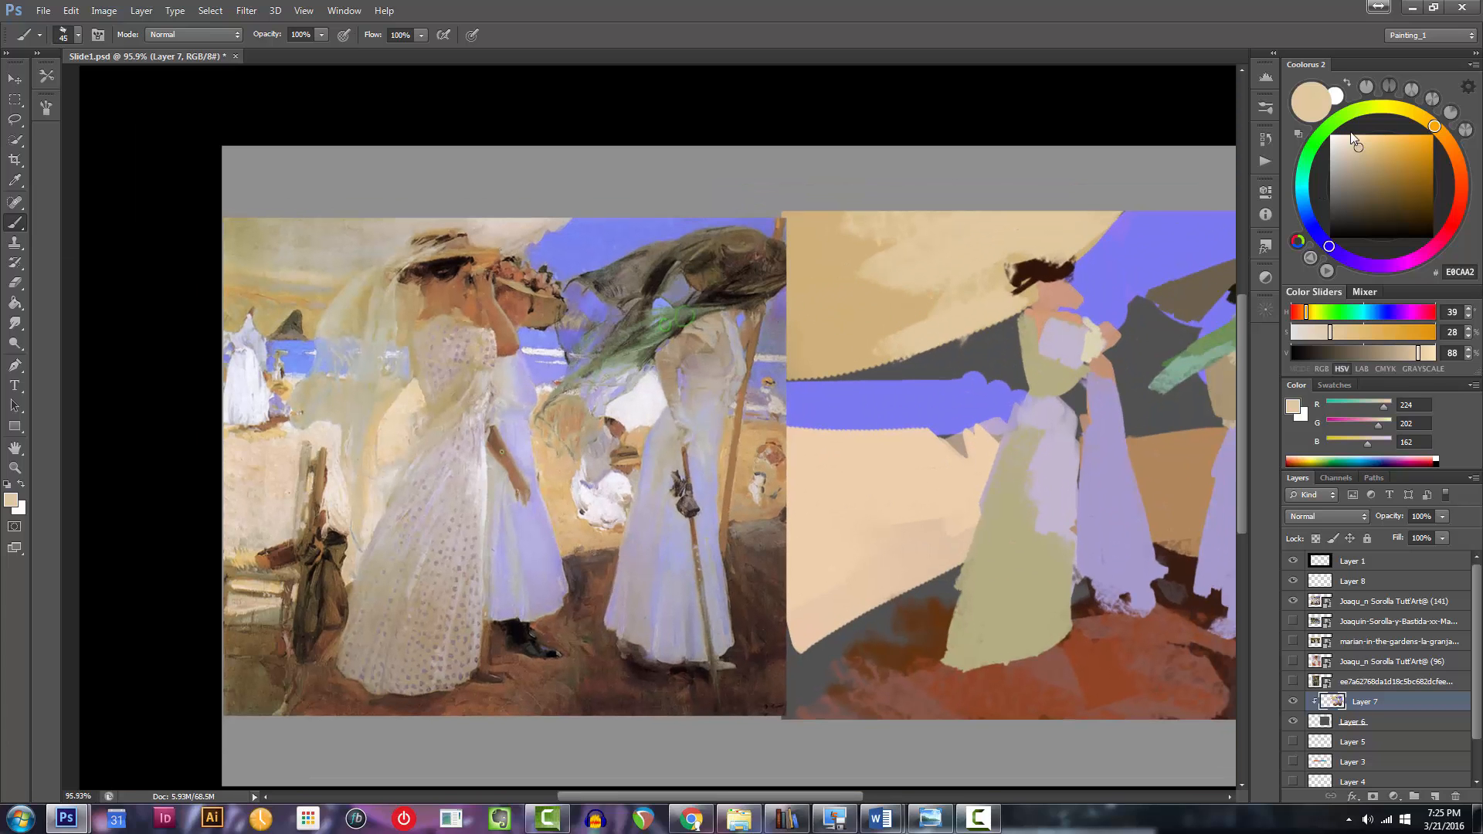
key(bracketright)
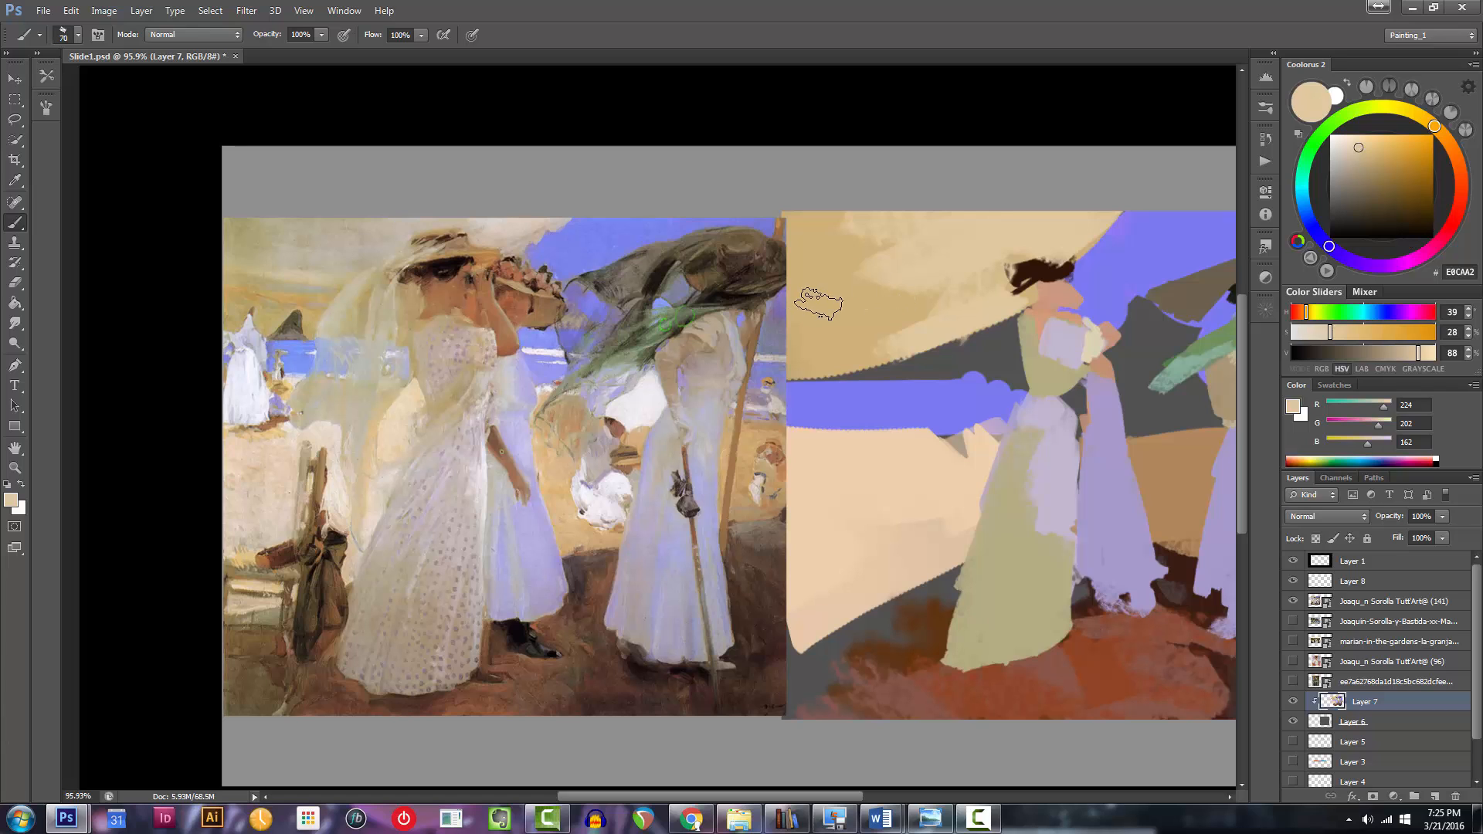
key(bracketright)
key(bracketright)
key(bracketright)
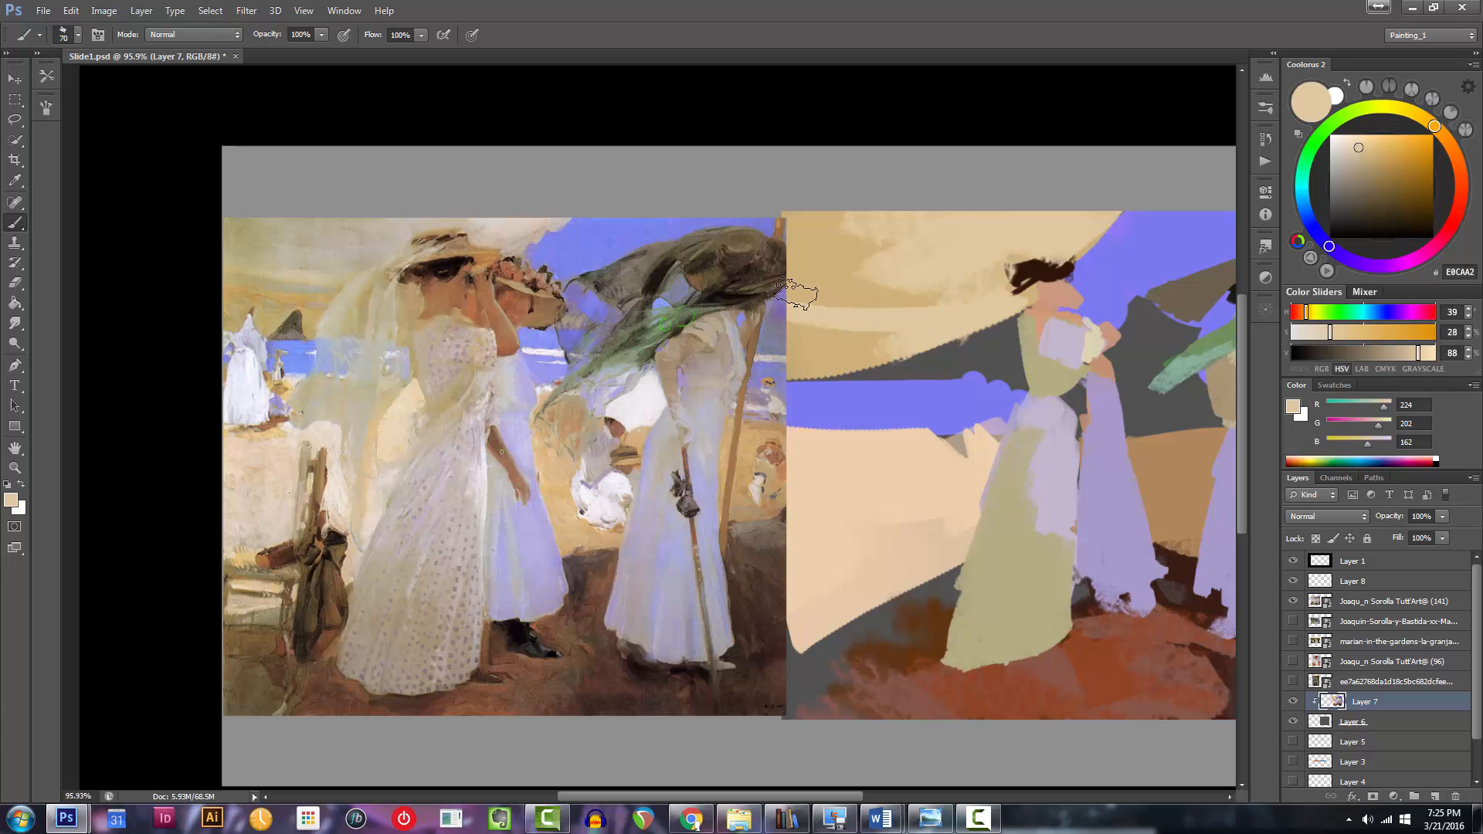
key(bracketleft)
key(bracketleft)
key(bracketleft)
key(bracketleft)
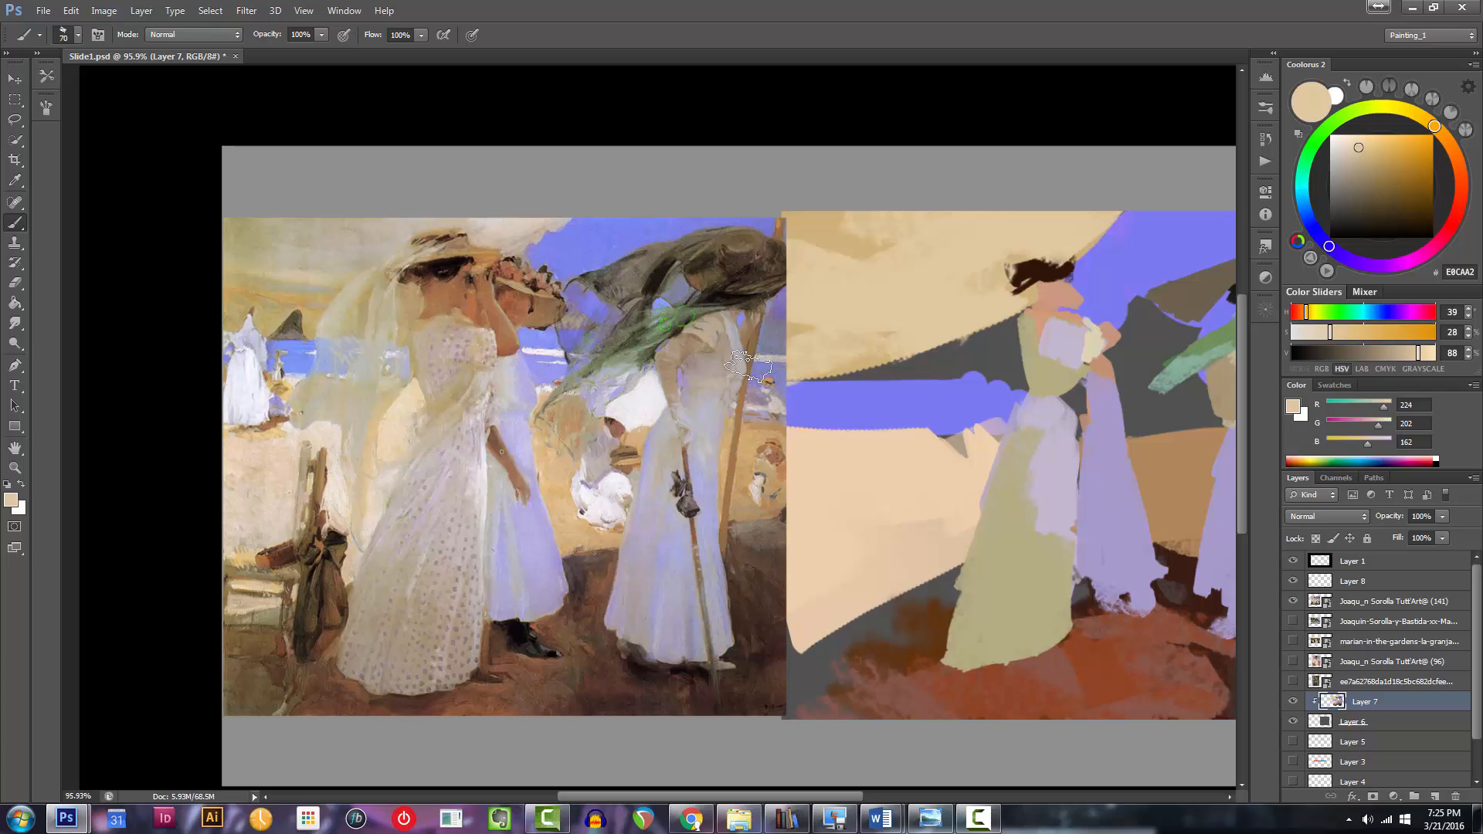
key(alt)
drag(903, 358, 862, 367)
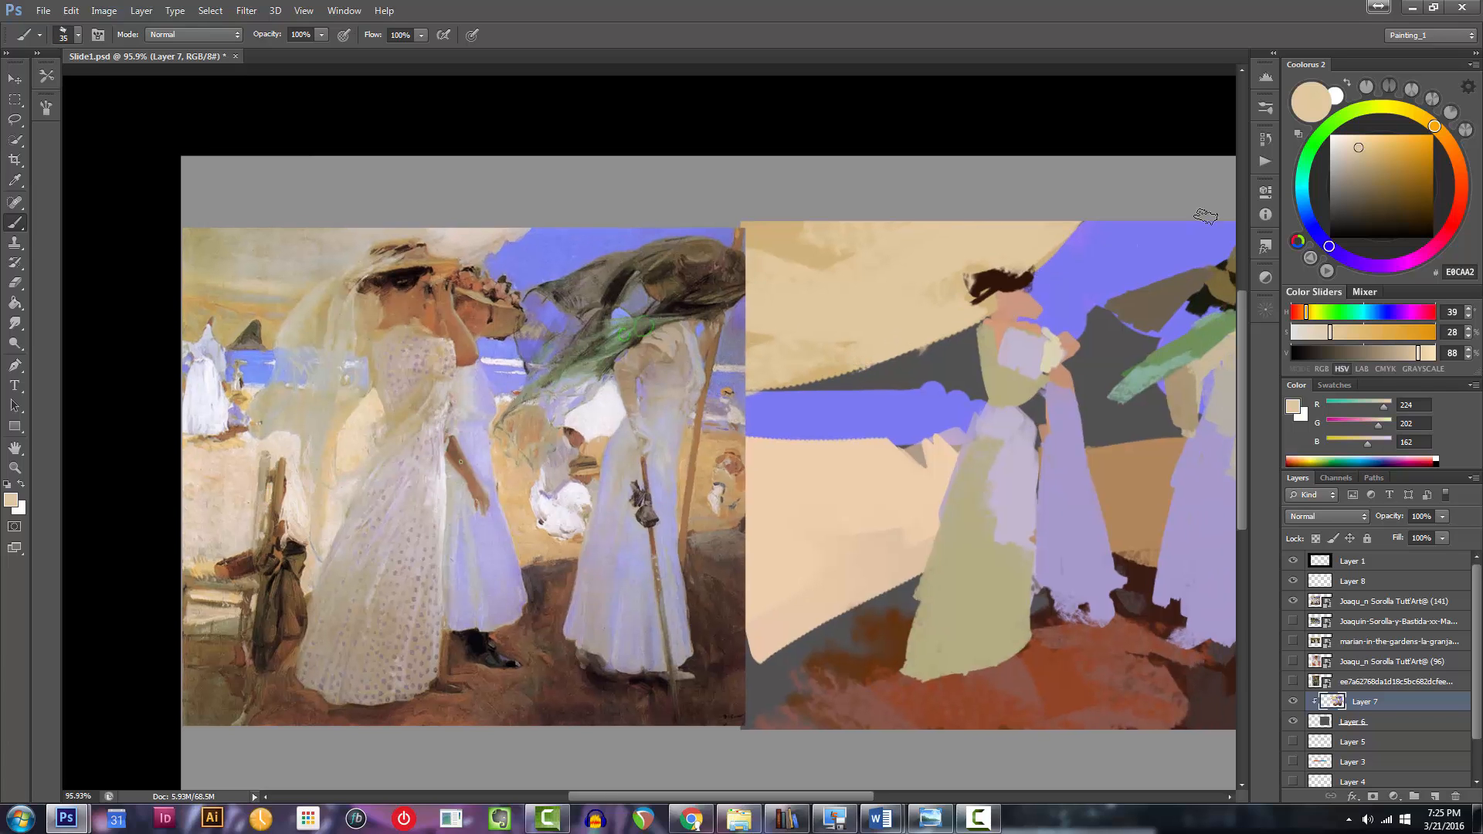
Mix cool greys from the canopy colour, try a stroke across the canopy, and undo it.
alt+click(864, 304)
key(bracketright)
drag(1352, 150, 1351, 171)
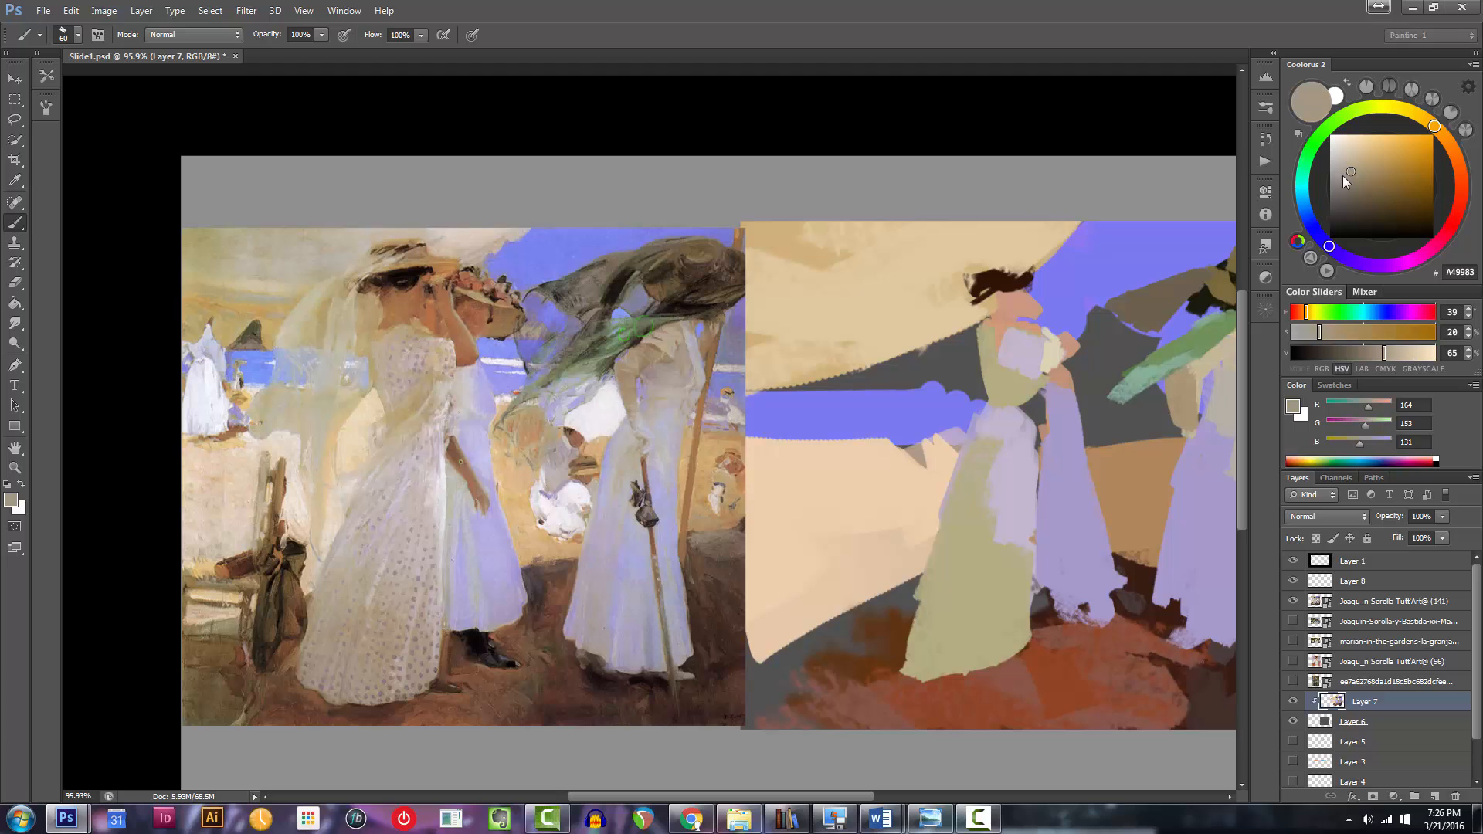
drag(1374, 113, 1341, 119)
drag(1347, 174, 1348, 161)
click(1323, 227)
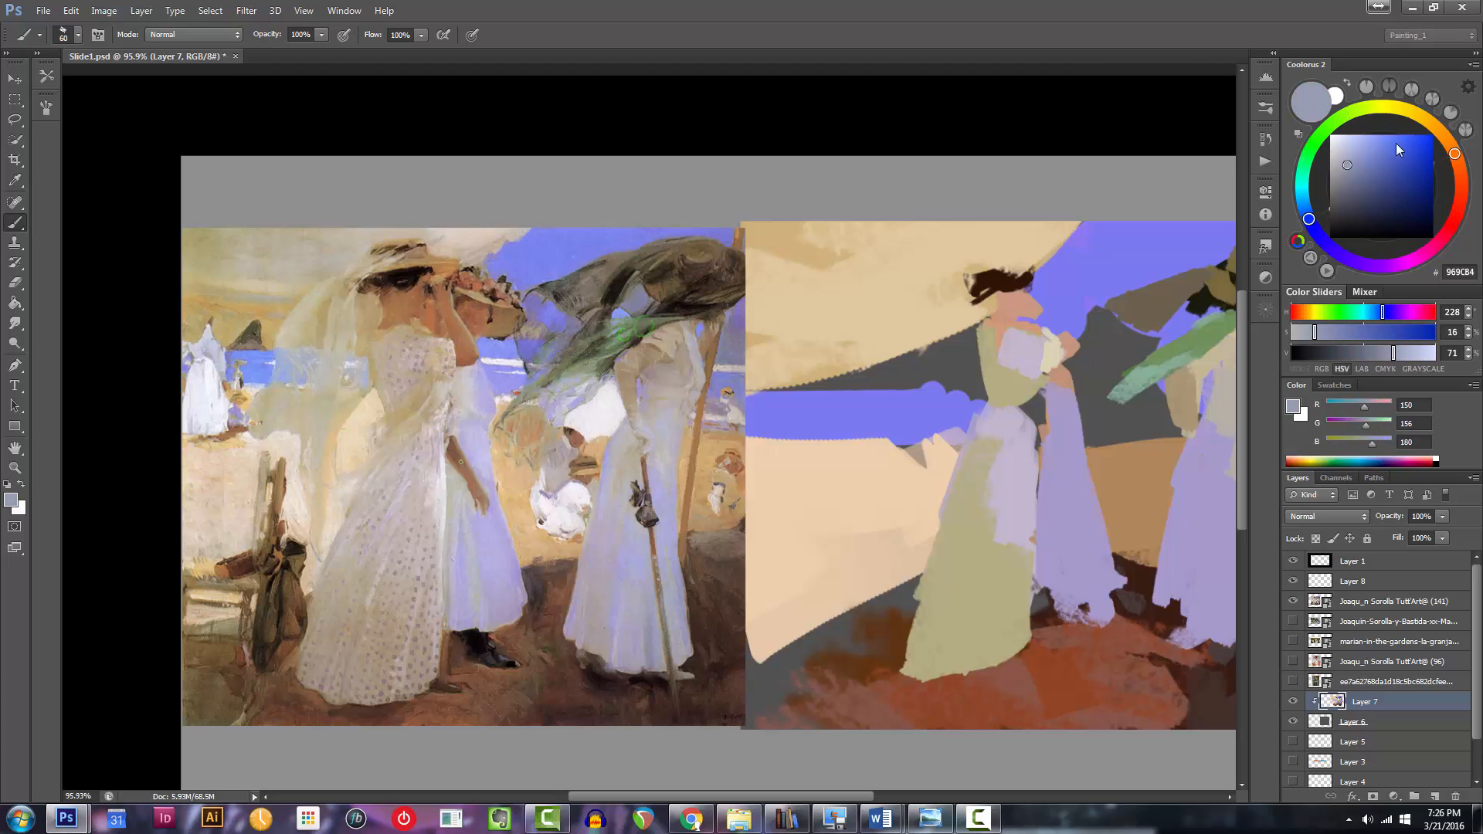
click(1329, 247)
key(])
key(])
key(])
drag(832, 265, 892, 268)
key(ctrl+z)
Resample the canopy's light tan, mix a warm grey (AEA595), and paint shadow bands across the canopy.
alt+click(865, 271)
drag(1365, 156, 1349, 166)
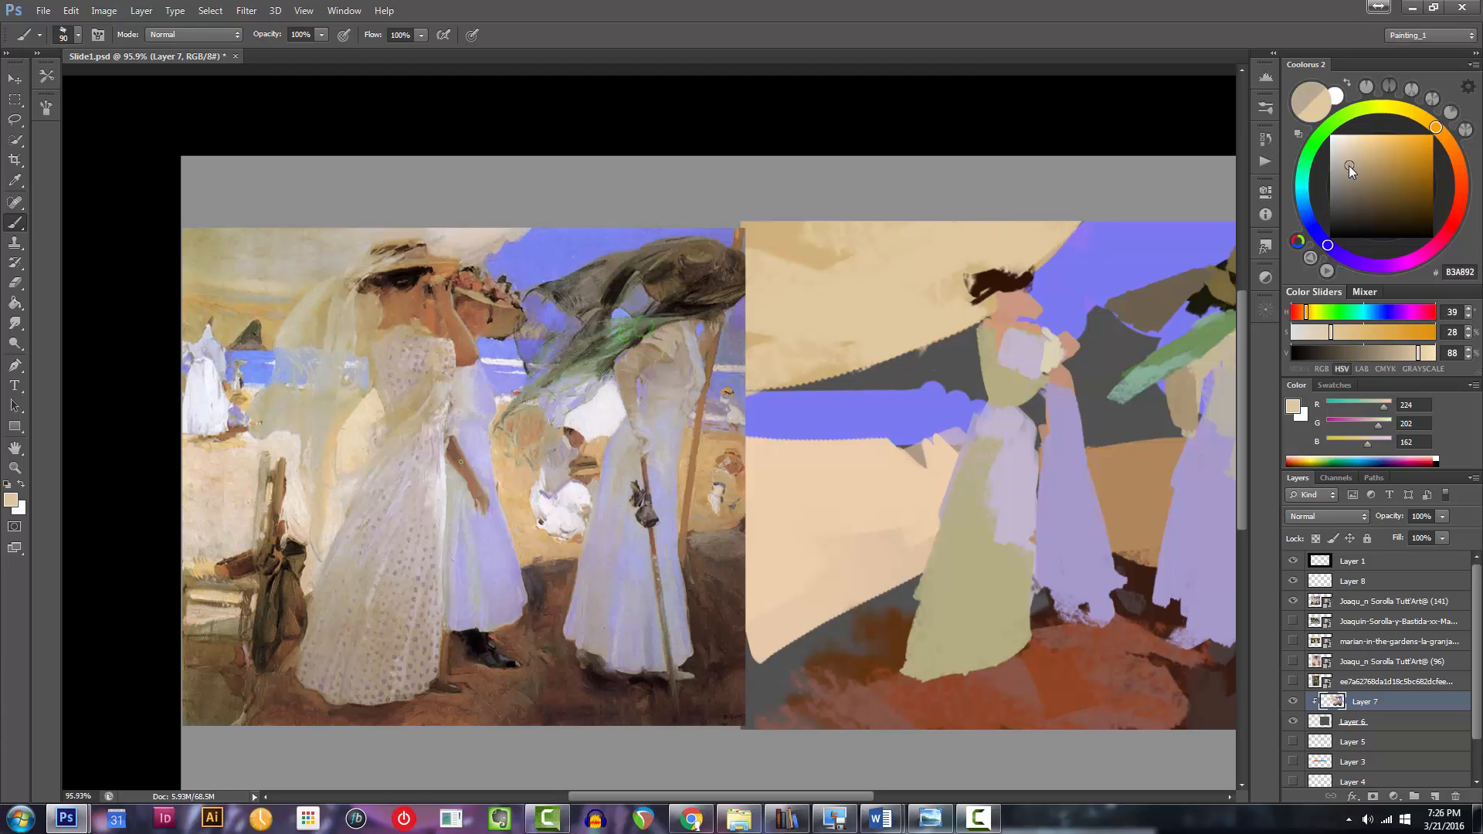
mouse_move(819, 266)
mouse_down()
mouse_move(974, 232)
mouse_move(1004, 255)
mouse_up()
key([)
key([)
key([)
key([)
key([)
key([)
key(])
key(])
key(])
Add further warm grey shadow patches to the left part of the canopy with a larger brush.
scroll(838, 313, down, 3)
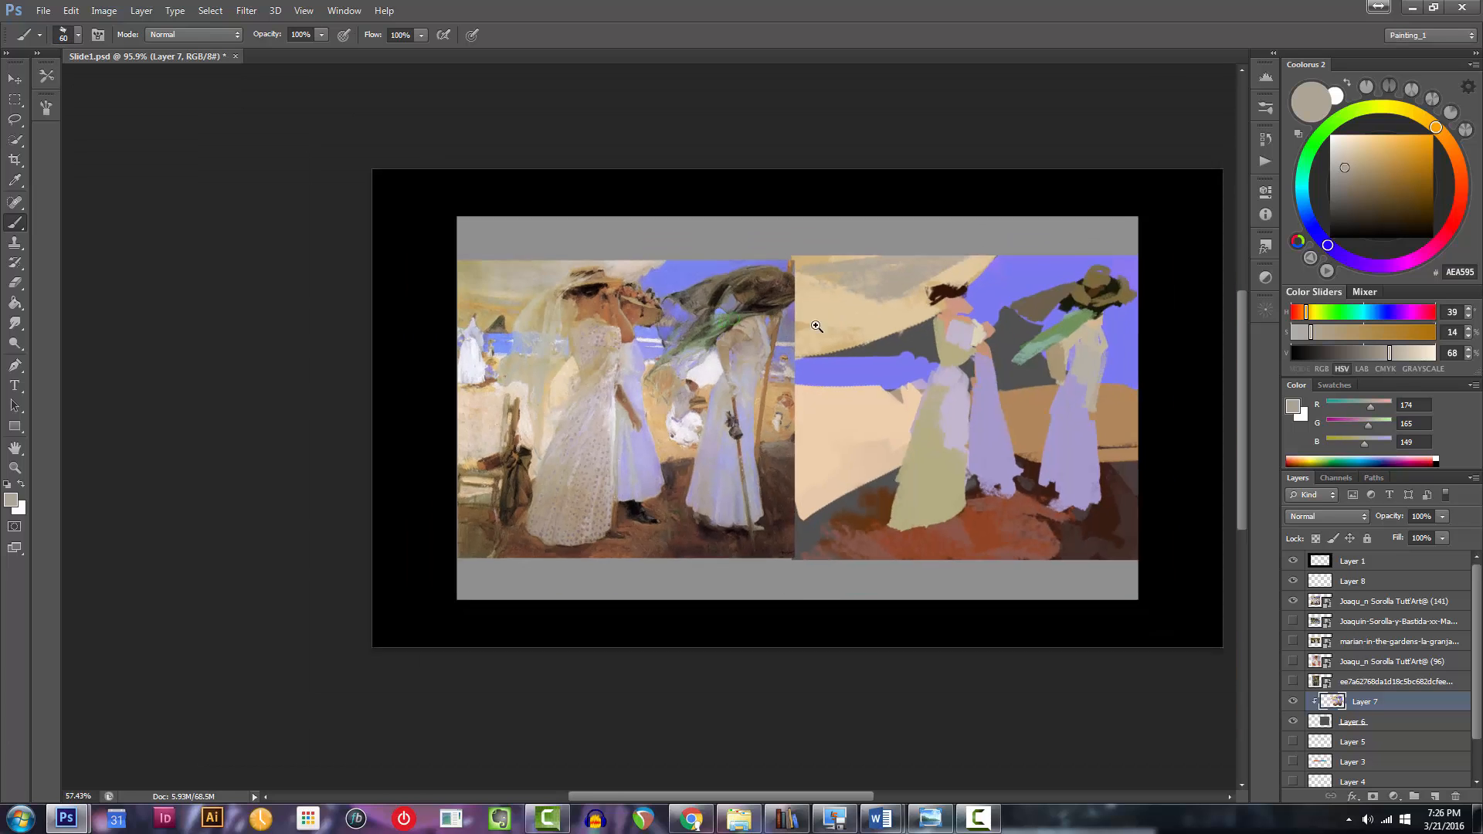
scroll(828, 288, up, 5)
key(])
key(])
mouse_move(811, 259)
mouse_down()
mouse_move(753, 324)
mouse_move(907, 296)
mouse_up()
Shift the warm grey slightly toward yellow (AEAA95) and paint it into the lower part of the canopy.
key(bracketleft)
drag(1430, 125, 1409, 110)
key(bracketleft)
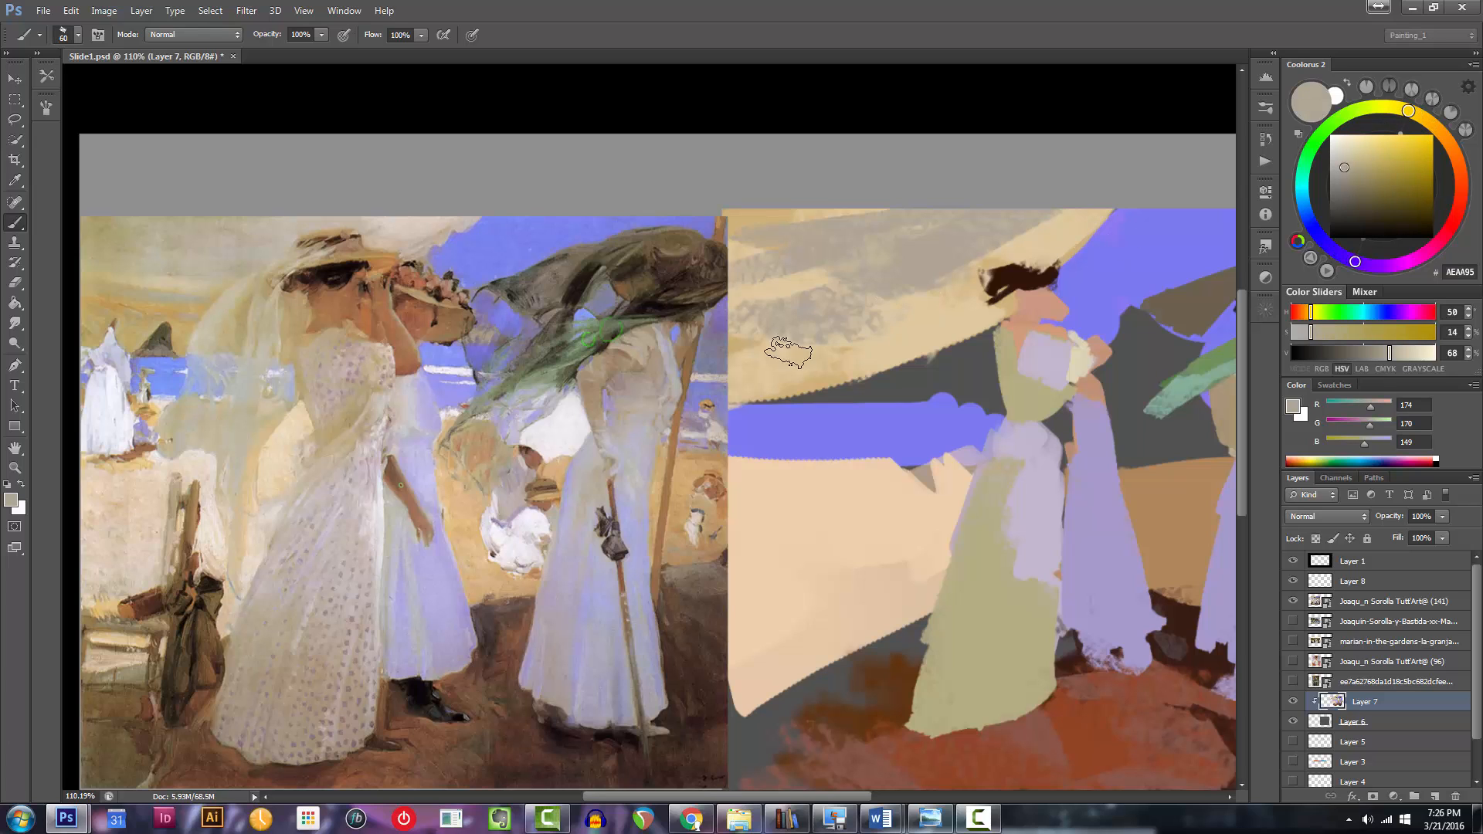
drag(785, 346, 850, 326)
Mix a muted yellow-green (B2B187) and paint it over the canopy's left side and lower edge.
click(1355, 166)
drag(1409, 110, 1387, 106)
key(bracketright)
key(bracketright)
mouse_move(787, 332)
mouse_down()
mouse_move(804, 258)
mouse_move(791, 216)
mouse_up()
key(bracketleft)
key(bracketleft)
key(bracketright)
key(bracketright)
scroll(838, 377, down, 1)
key(bracketleft)
key(bracketleft)
key(bracketleft)
key(bracketleft)
key(bracketleft)
key(ctrl+space)
mouse_move(877, 366)
mouse_down()
mouse_move(773, 394)
mouse_move(859, 439)
mouse_up()
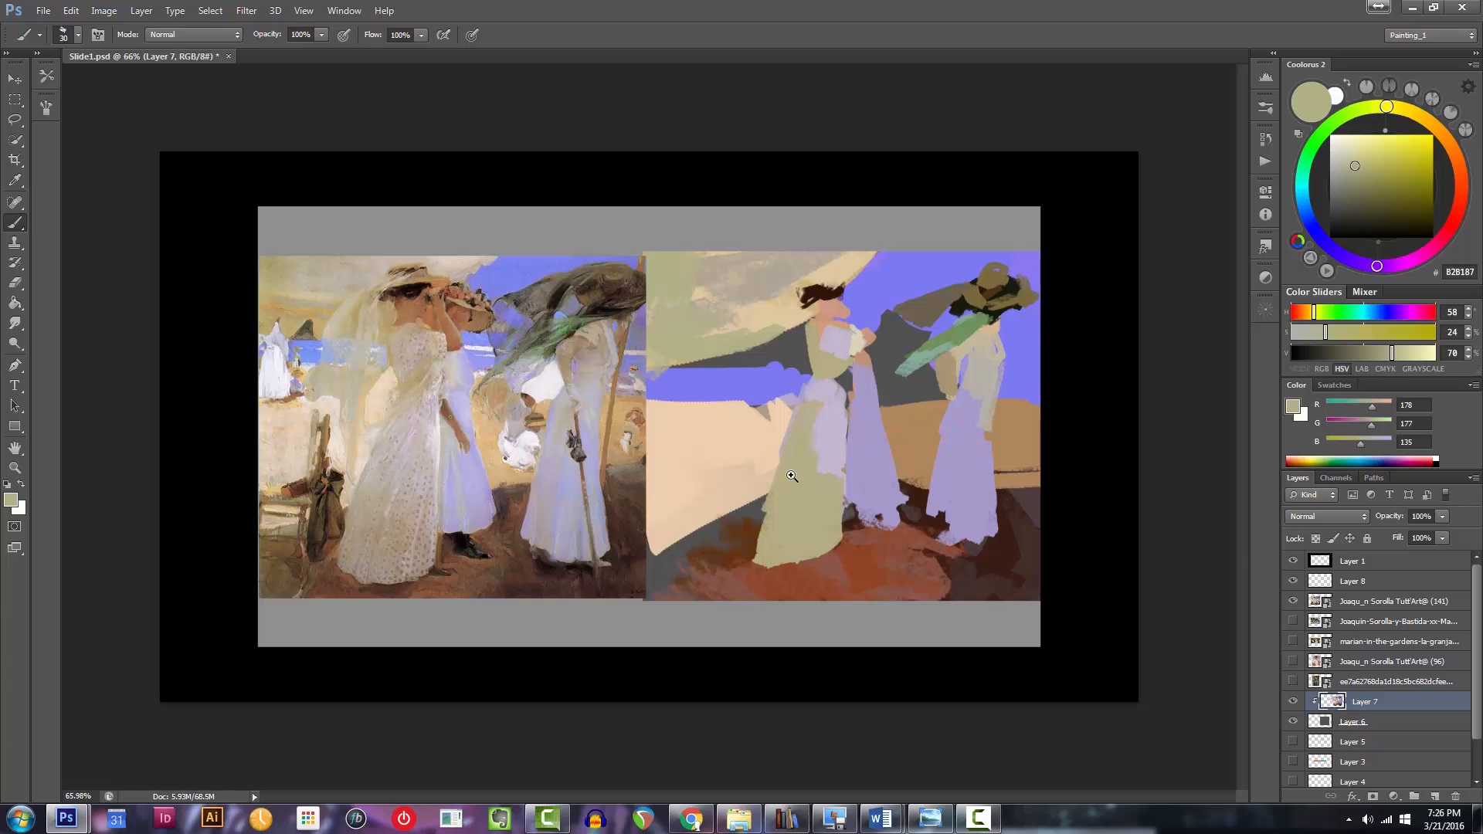
Mix a very dark brown (251C08) and block in the wooden post and bundle beside the front woman's dress.
drag(792, 476, 801, 482)
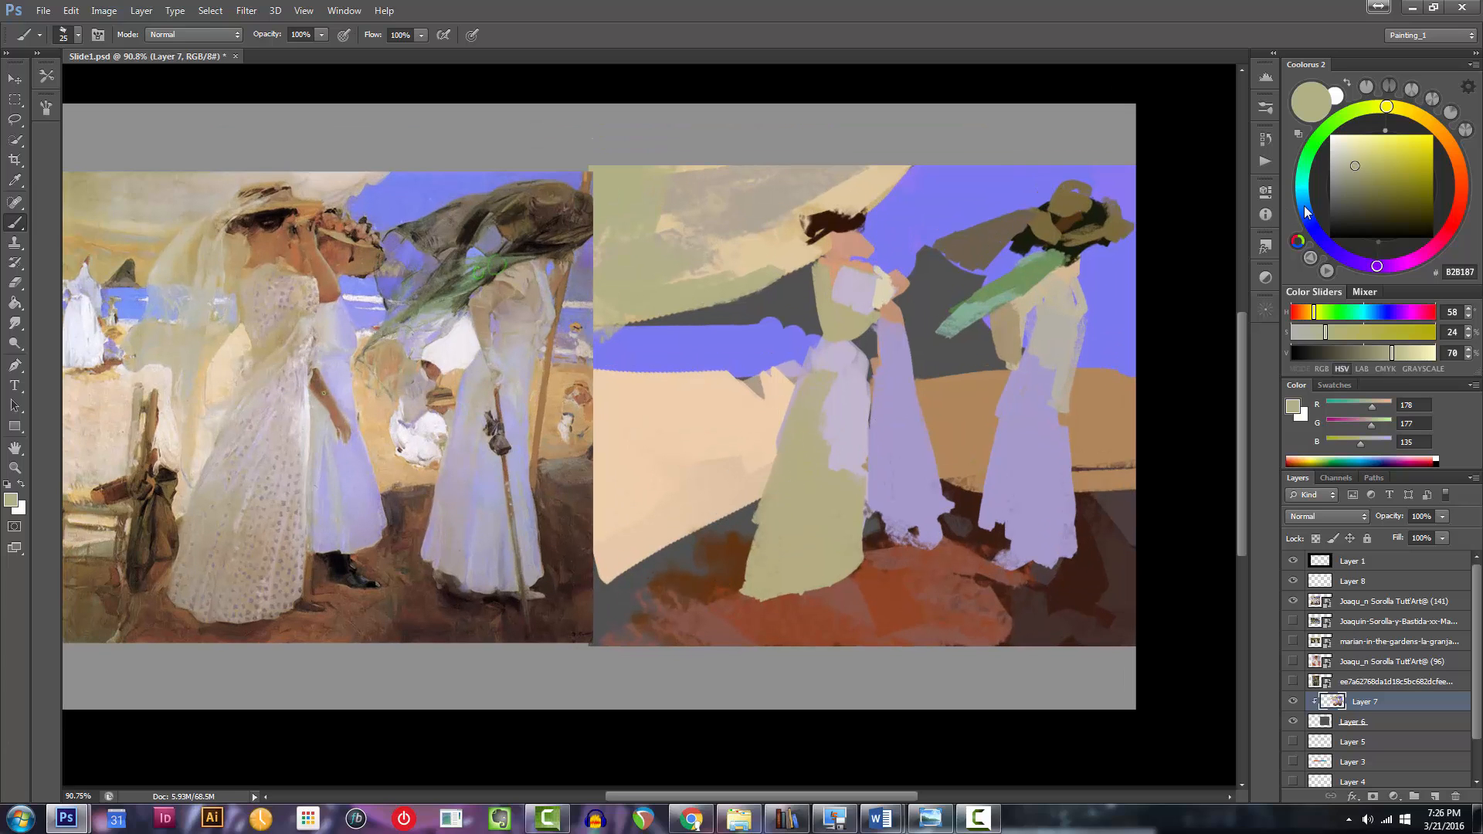
click(1391, 204)
drag(1402, 108, 1429, 122)
click(1396, 214)
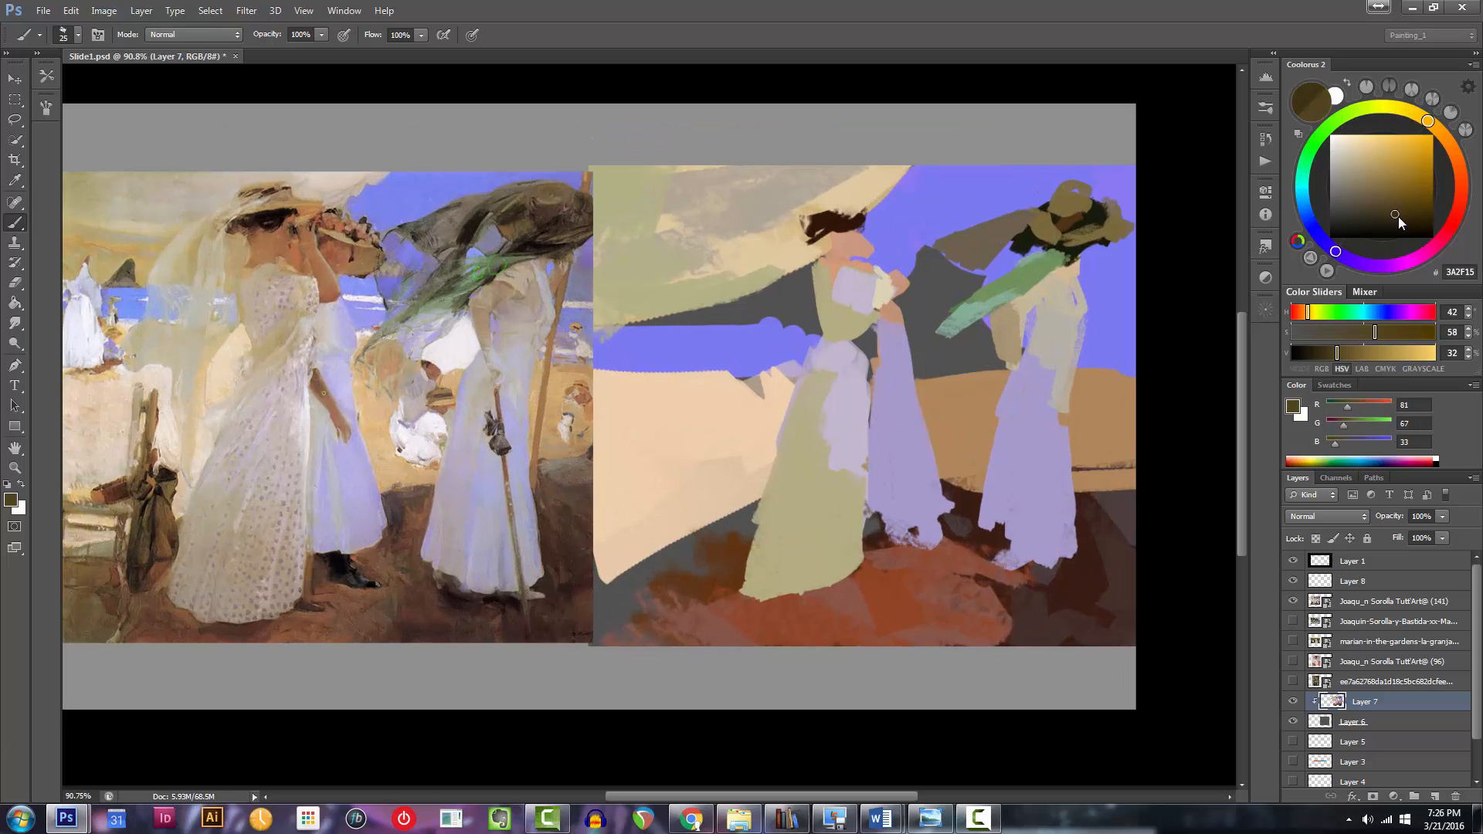
click(1407, 222)
key(bracketleft)
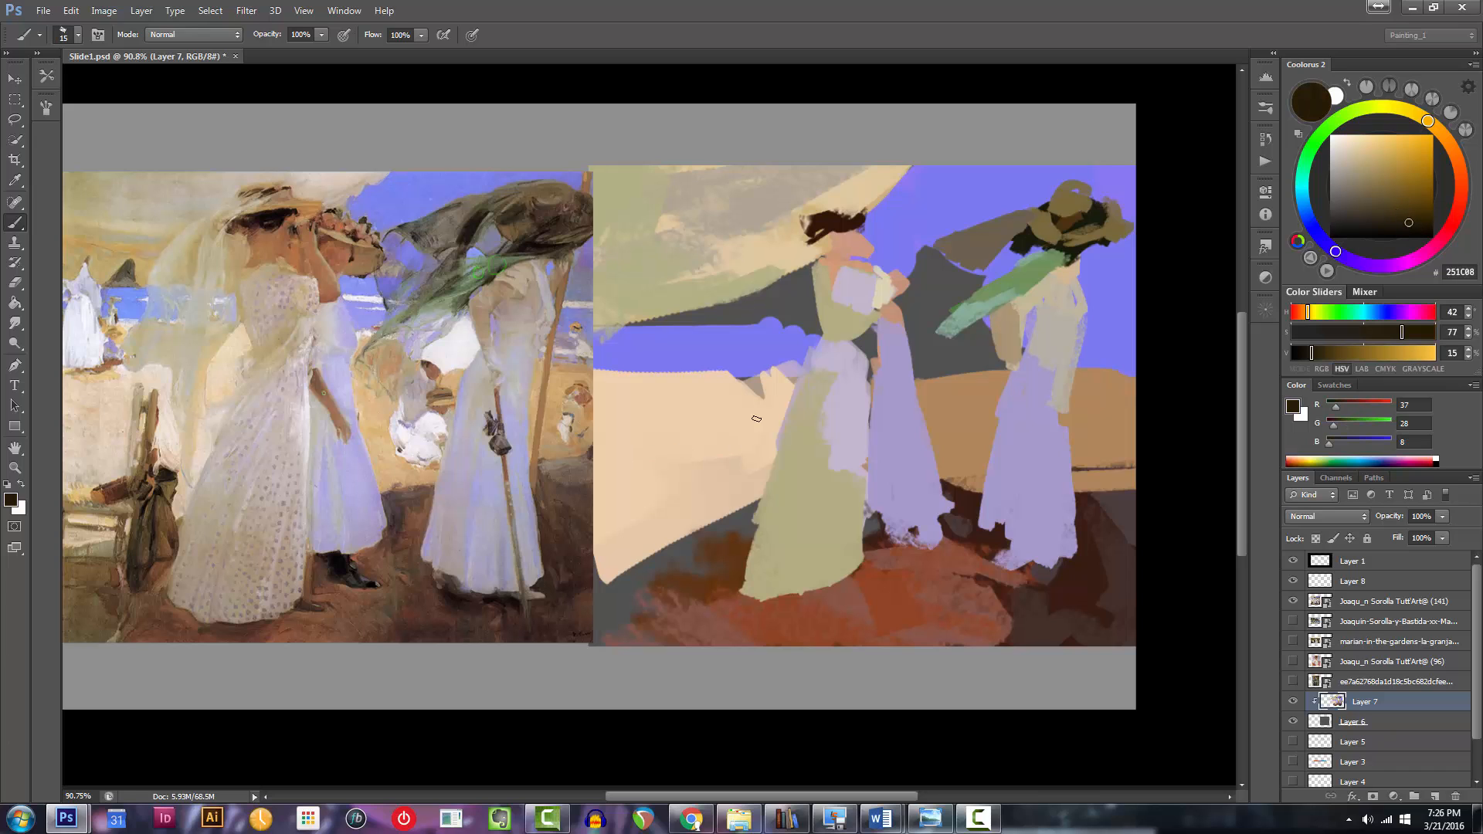
key(bracketright)
key(bracketright)
key(bracketright)
key(bracketright)
mouse_move(698, 495)
mouse_down()
mouse_move(714, 425)
mouse_move(707, 572)
mouse_move(723, 518)
mouse_move(702, 539)
mouse_move(661, 523)
mouse_move(731, 513)
mouse_move(753, 480)
mouse_up()
key(bracketleft)
key(bracketleft)
key(bracketleft)
key(bracketleft)
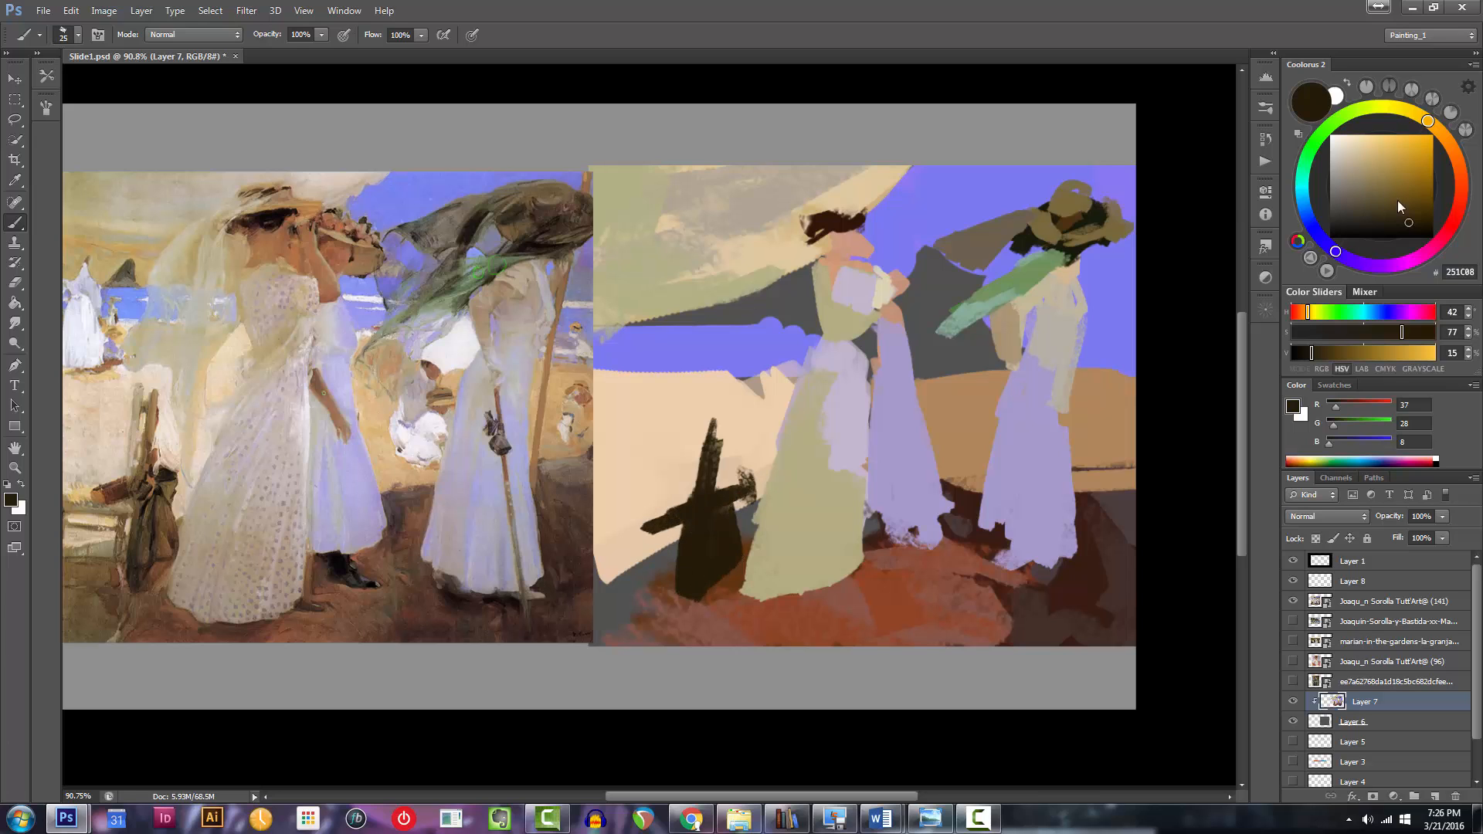
Mix a warmer dark brown (4D2606) and paint the crosspiece of the wooden structure.
click(1425, 207)
click(1455, 154)
drag(647, 529, 774, 487)
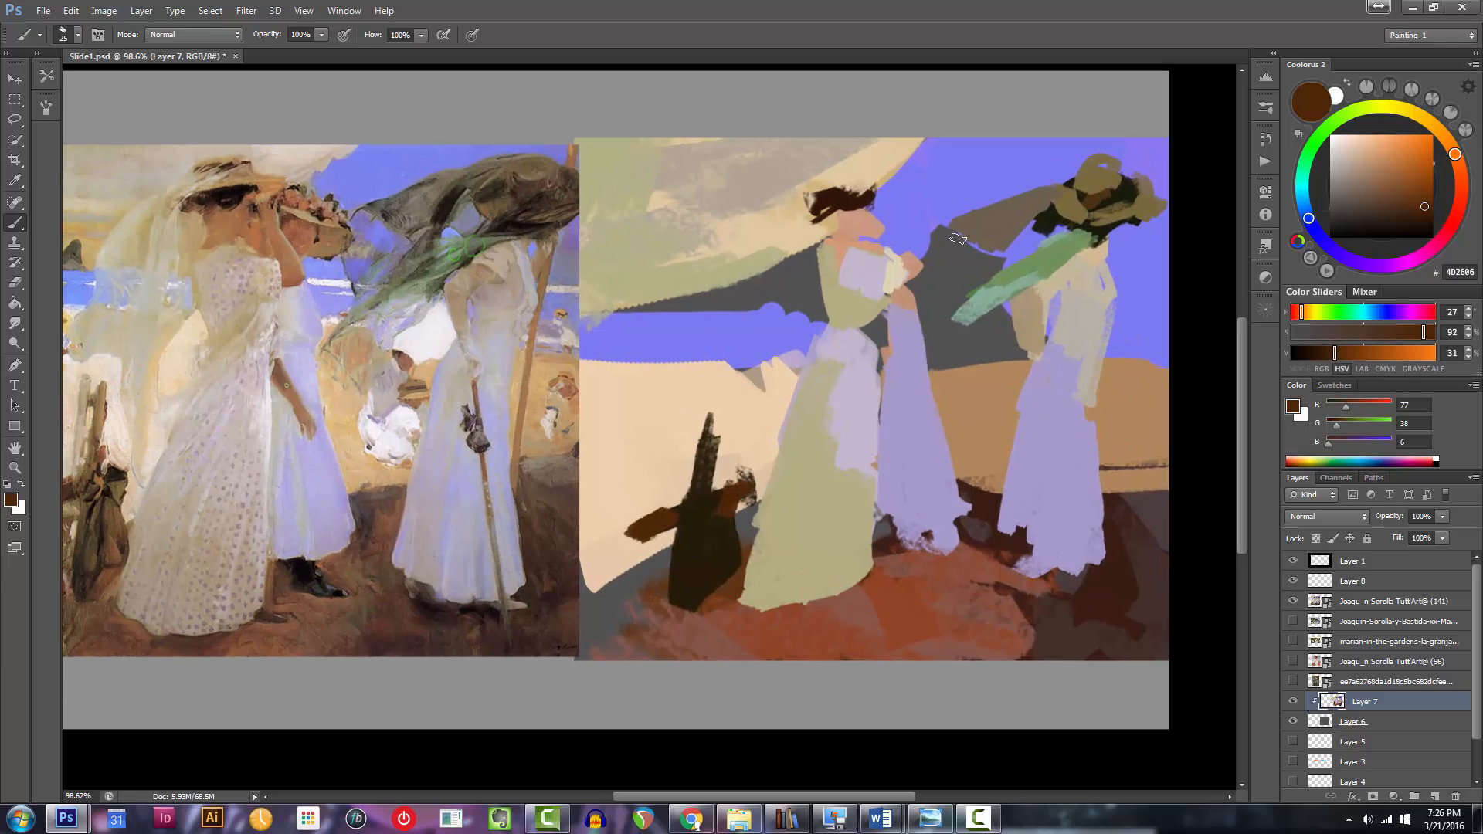
Mix a saturated orange-brown and paint the second woman's face beside the front woman's raised arm.
click(1431, 194)
drag(746, 385, 839, 429)
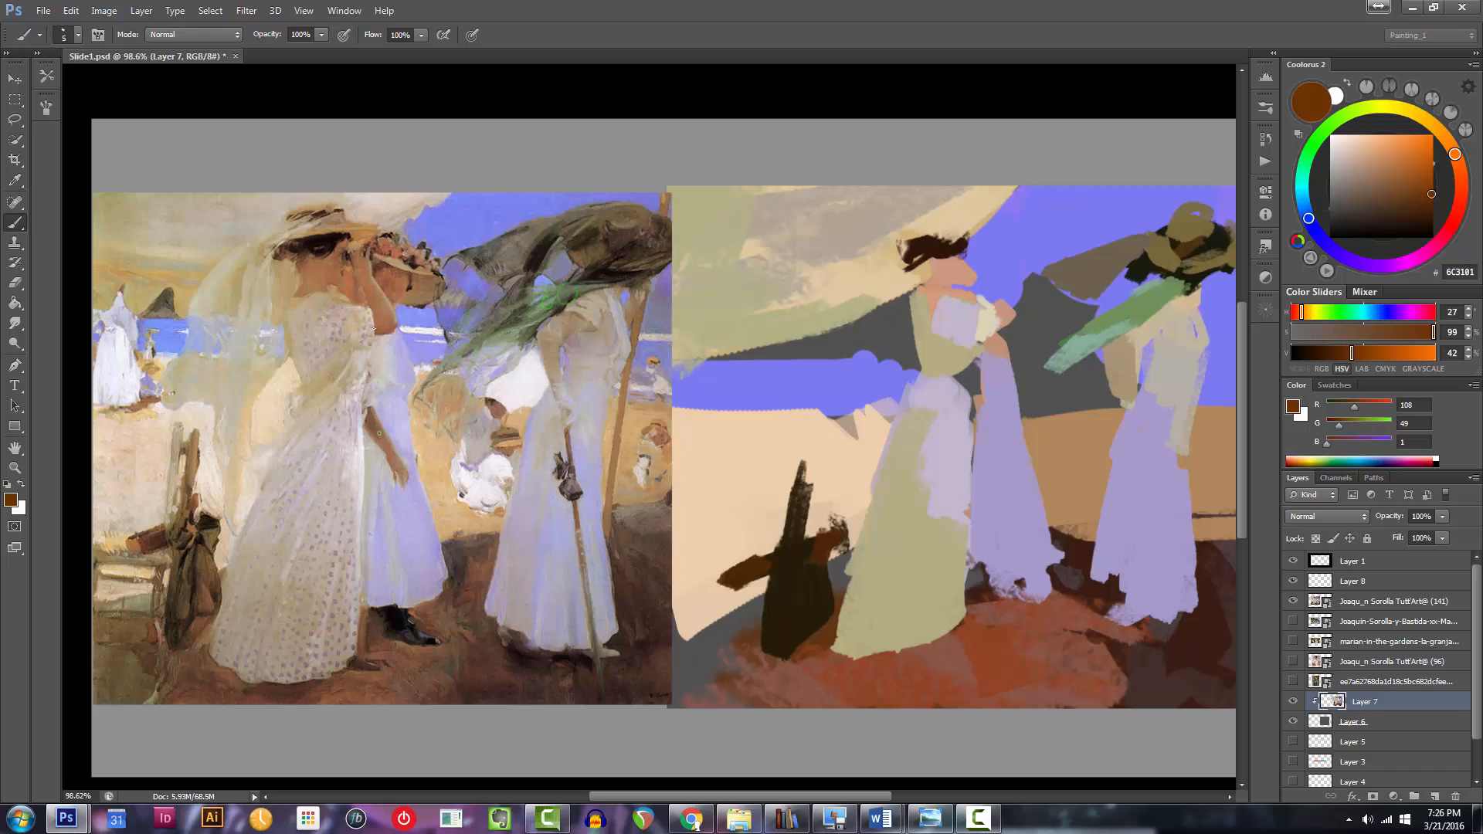
click(1411, 175)
click(1461, 185)
click(1408, 170)
drag(864, 409, 804, 418)
click(1419, 172)
drag(1457, 173, 1462, 182)
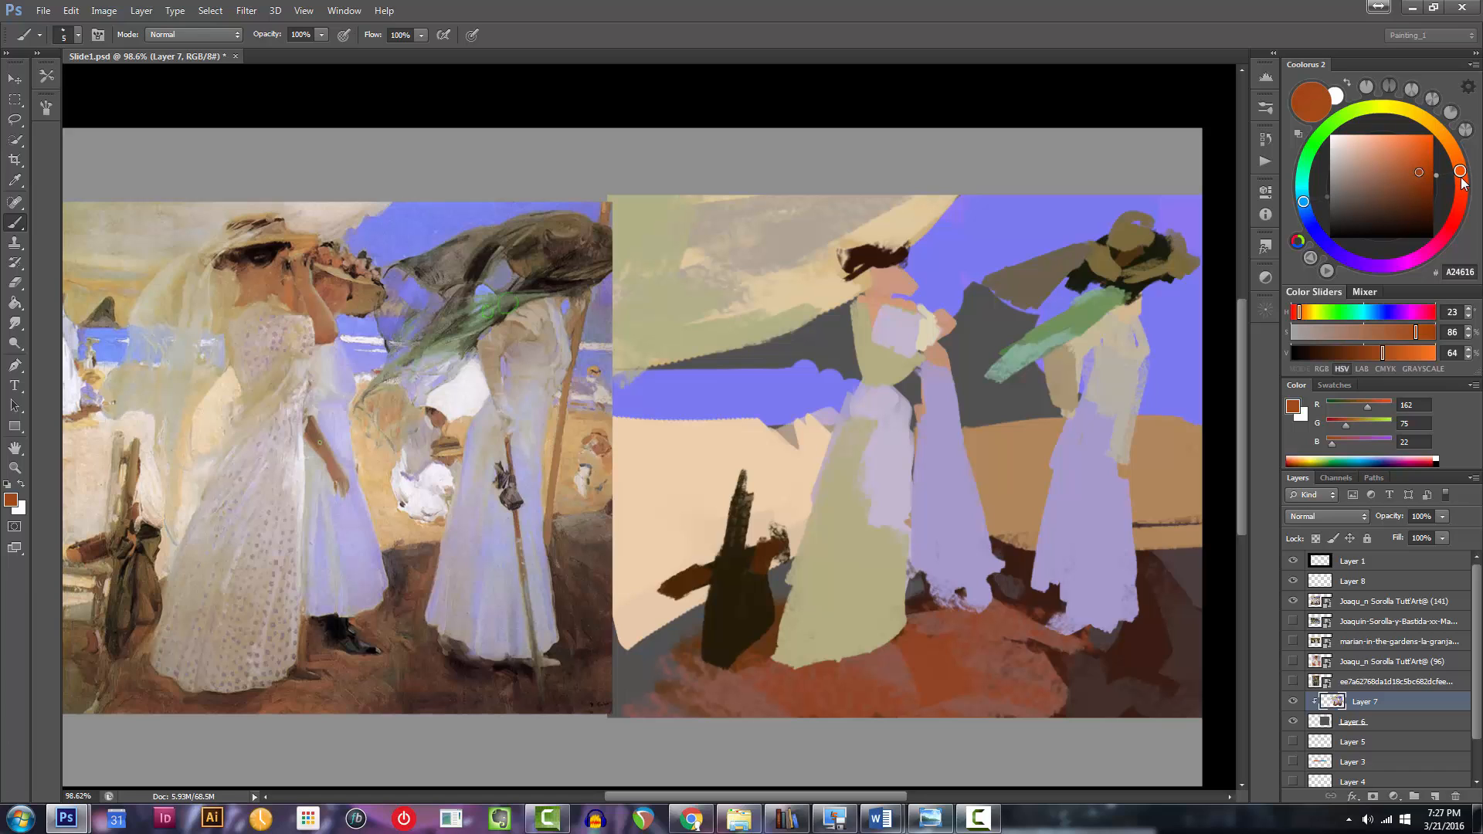
click(1414, 170)
key(bracketright)
drag(927, 296, 943, 297)
Mix a duller reddish brown (914028) and paint the front woman's face and neck, undoing unwanted strokes.
click(1405, 179)
key(ctrl+z)
key(bracketleft)
key(bracketleft)
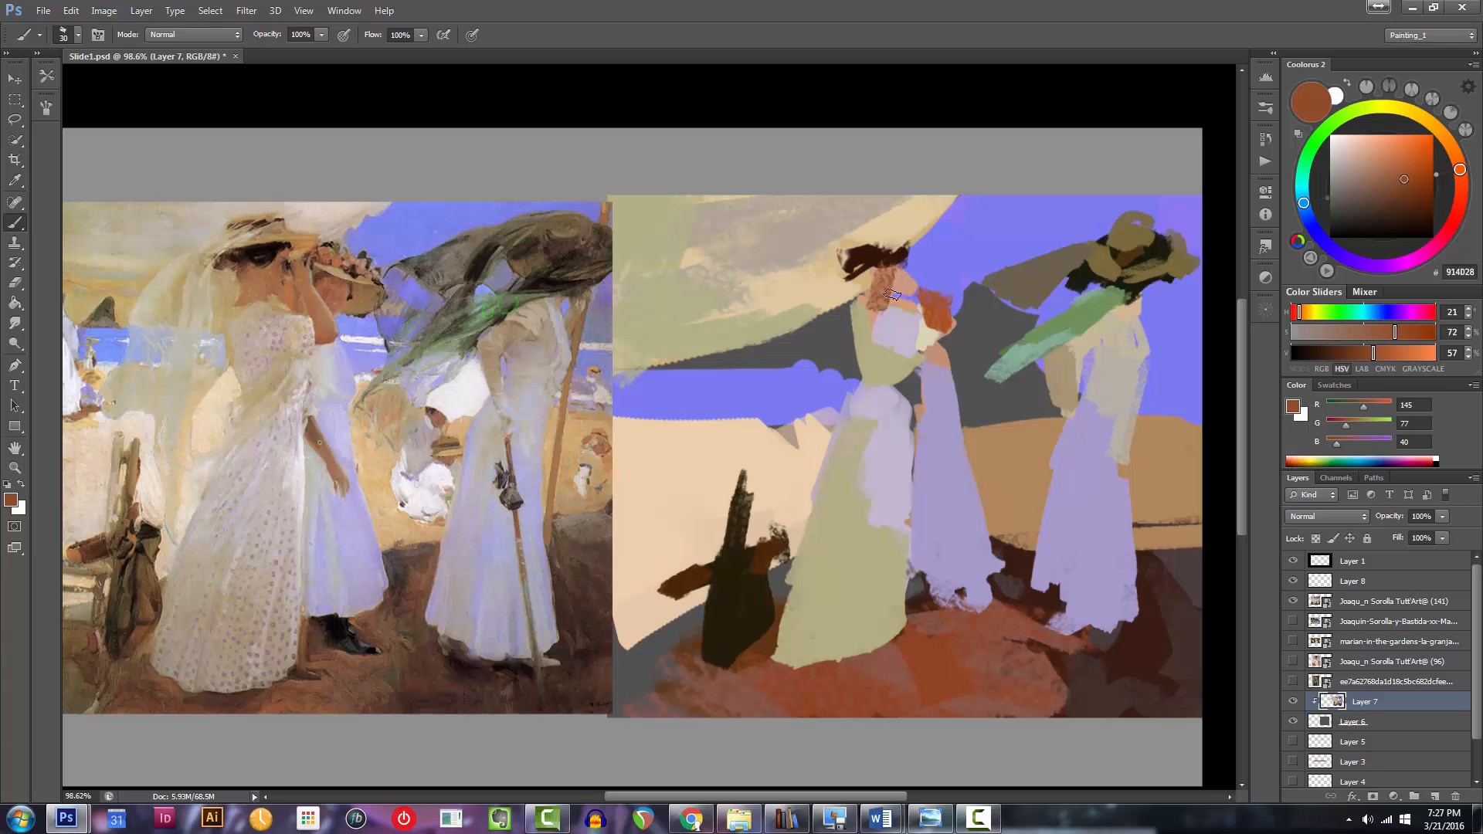
key(ctrl+z)
key(bracketleft)
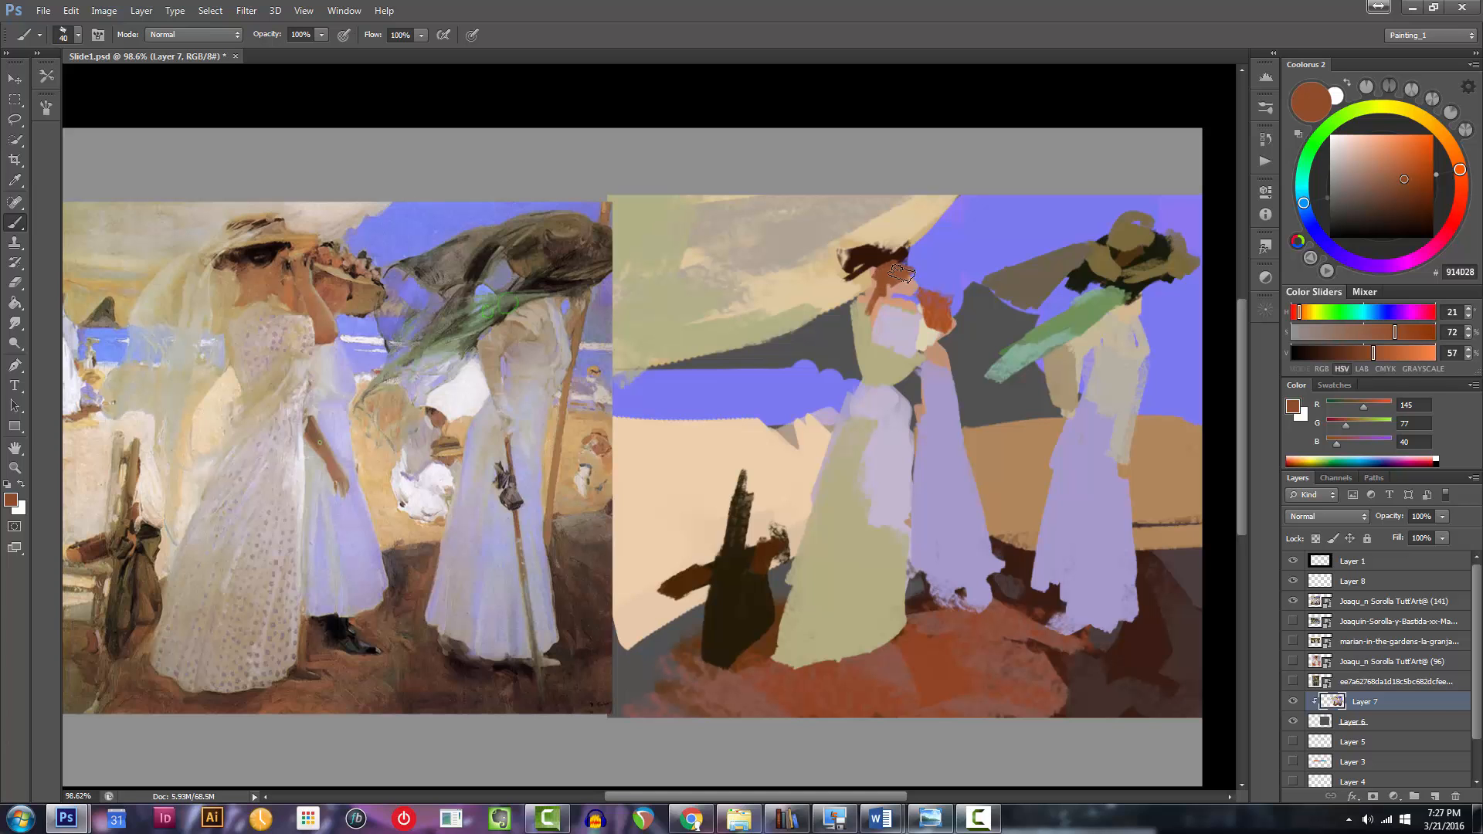
mouse_move(894, 290)
mouse_down()
mouse_move(826, 331)
mouse_move(887, 322)
mouse_move(909, 287)
mouse_up()
key(ctrl+z)
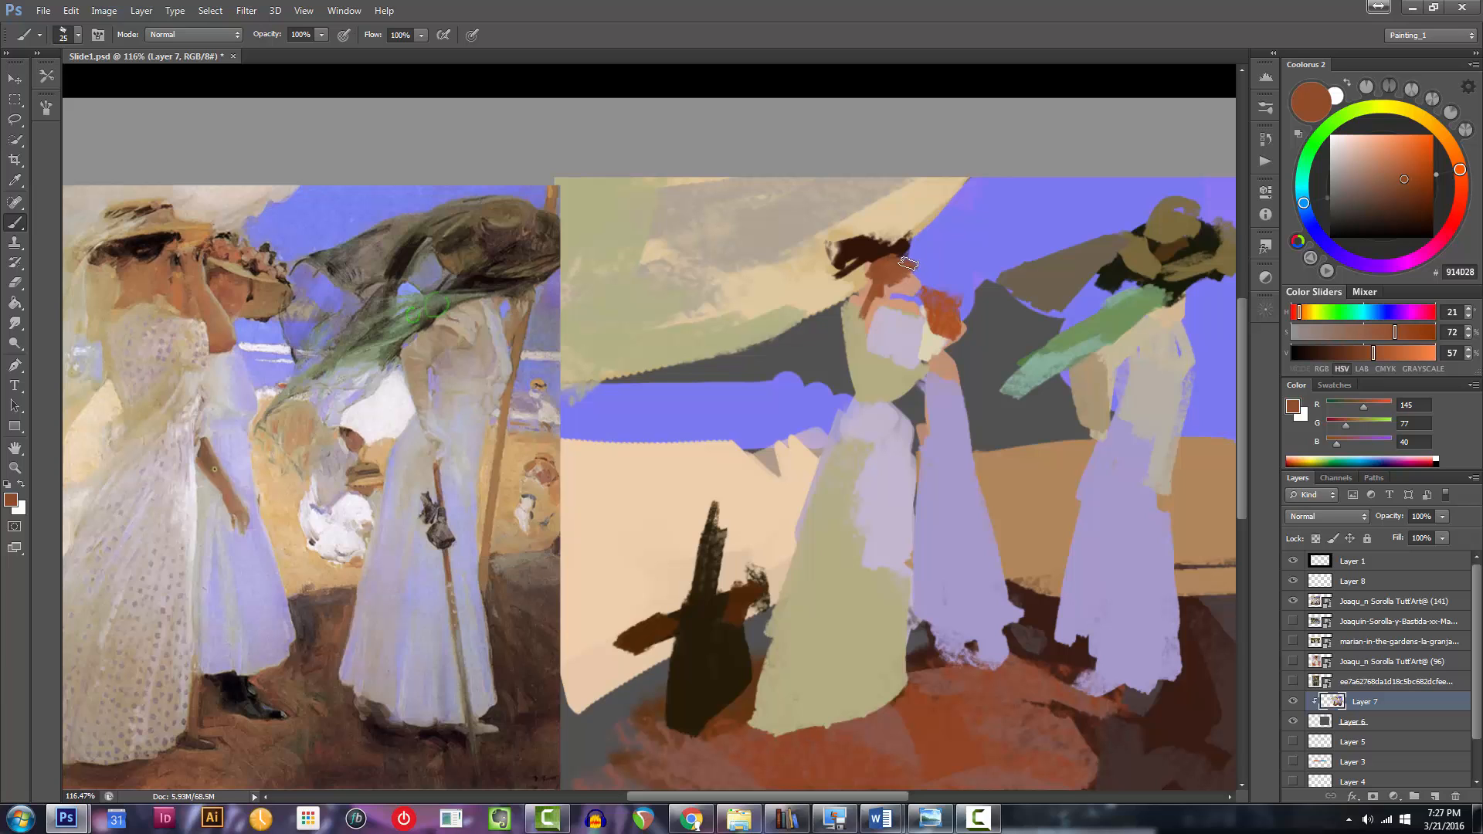
Mix a lighter orange tan (B87E45) and paint the front woman's lit face and raised arm.
click(1387, 171)
drag(1456, 161, 1451, 146)
click(1395, 164)
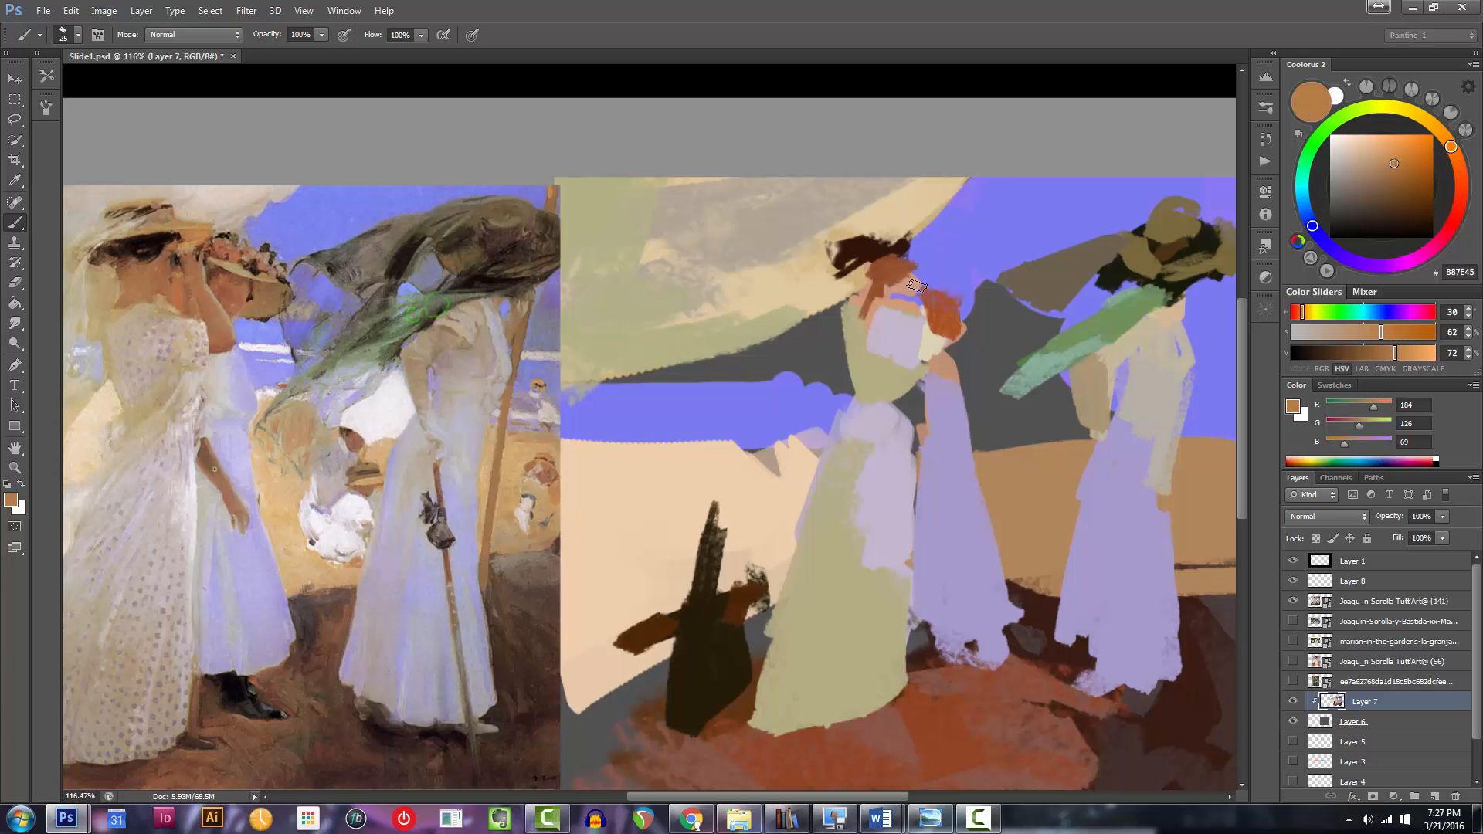
key(bracketright)
key(bracketleft)
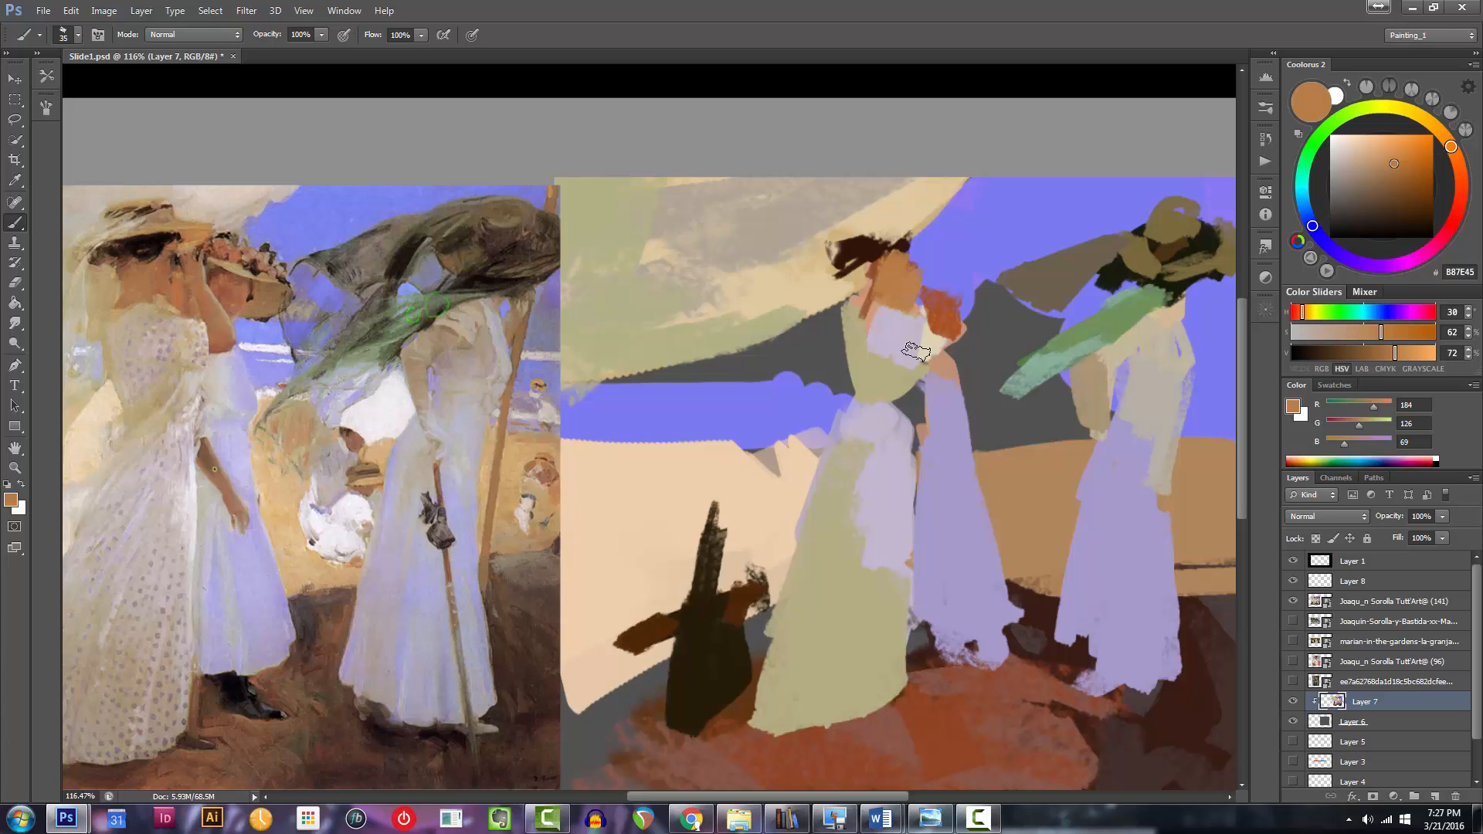
mouse_move(935, 366)
mouse_down()
mouse_move(920, 325)
mouse_move(931, 371)
mouse_up()
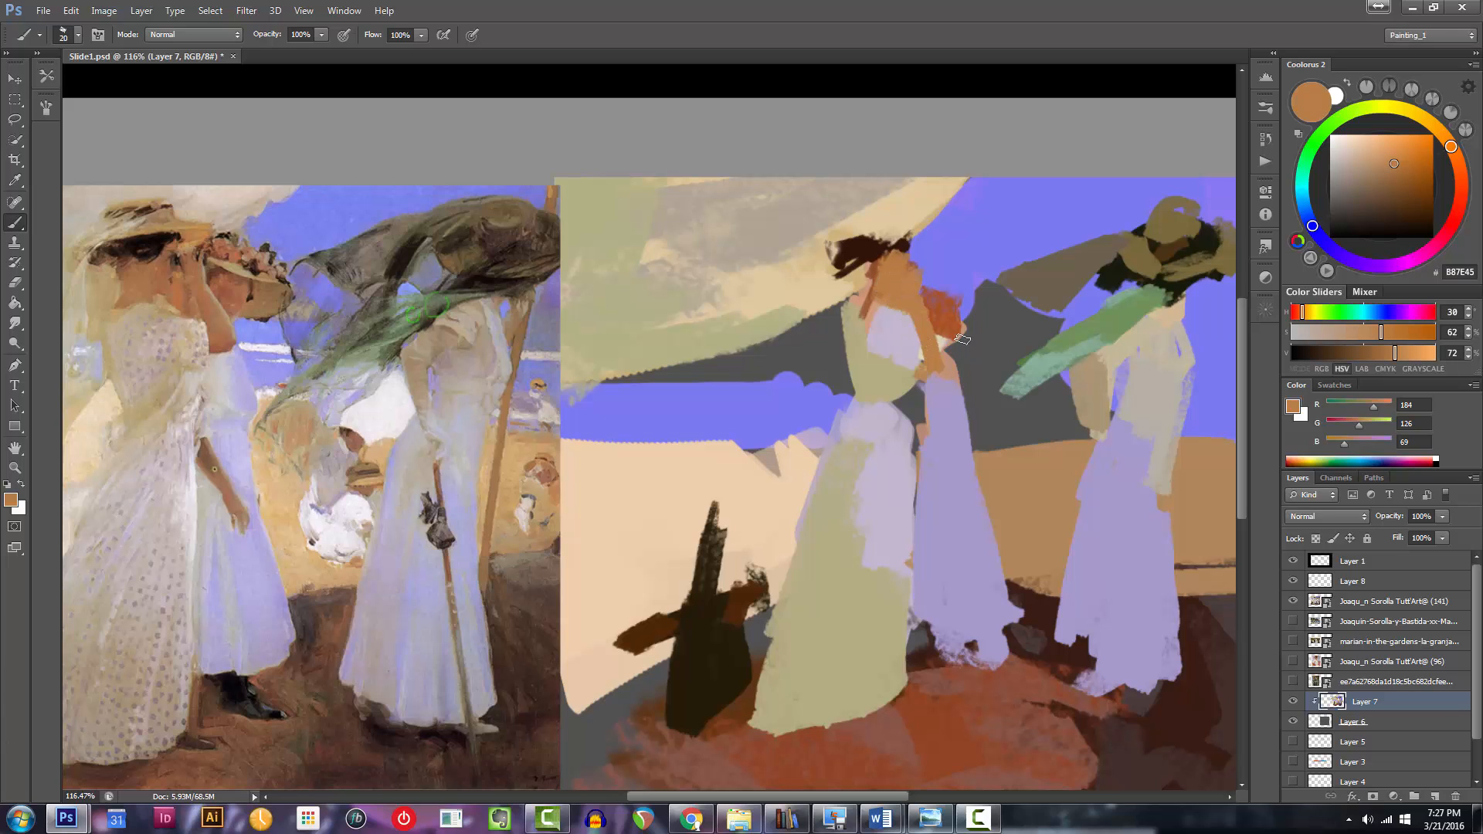
Sample the third woman's hat colour, lighten it to a muted tan, and paint the second woman's hat.
alt+click(949, 312)
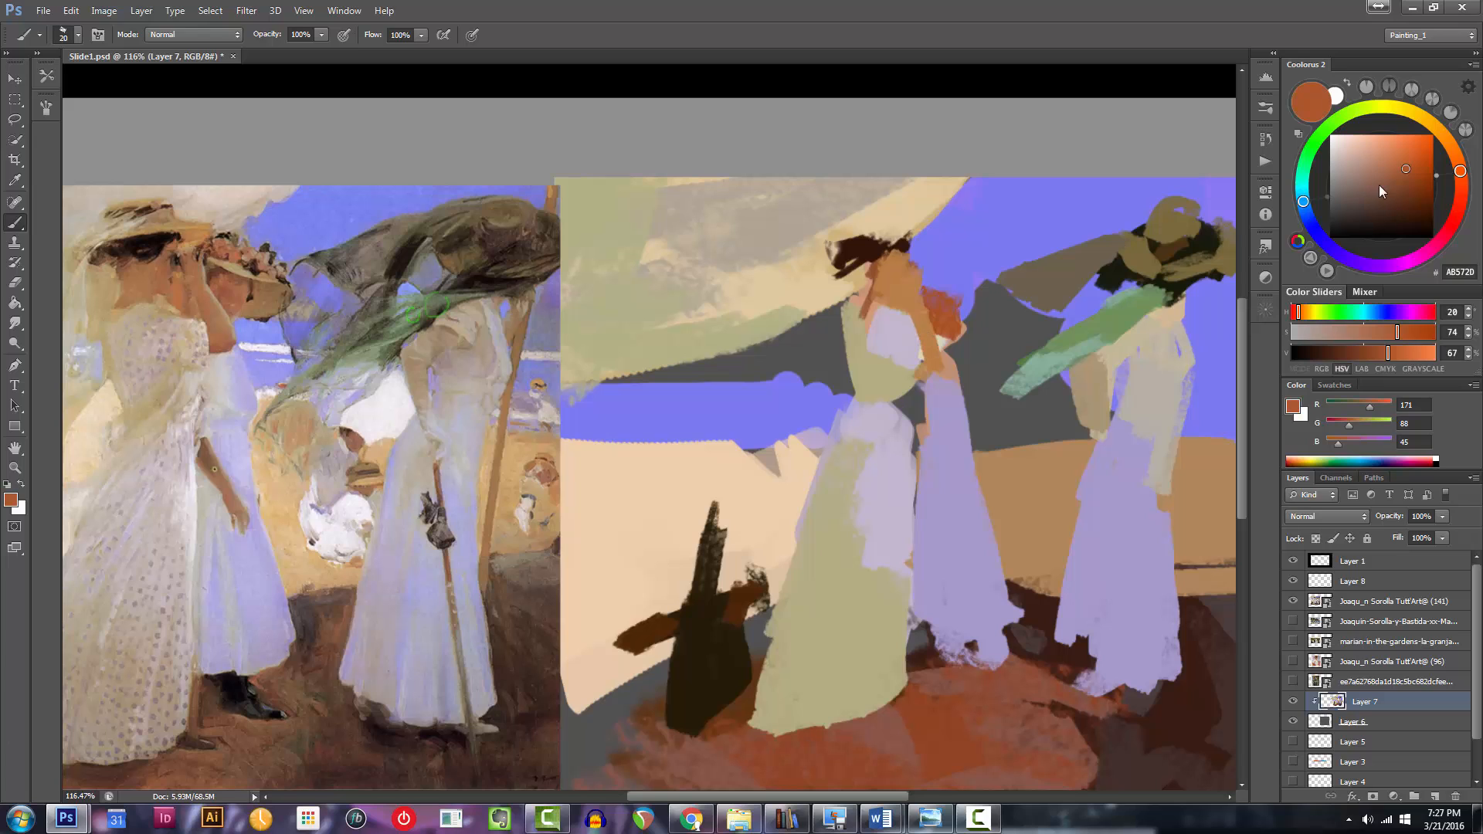
alt+click(938, 293)
alt+click(1184, 224)
mouse_move(1402, 182)
mouse_down()
mouse_move(1365, 188)
mouse_move(1377, 173)
mouse_up()
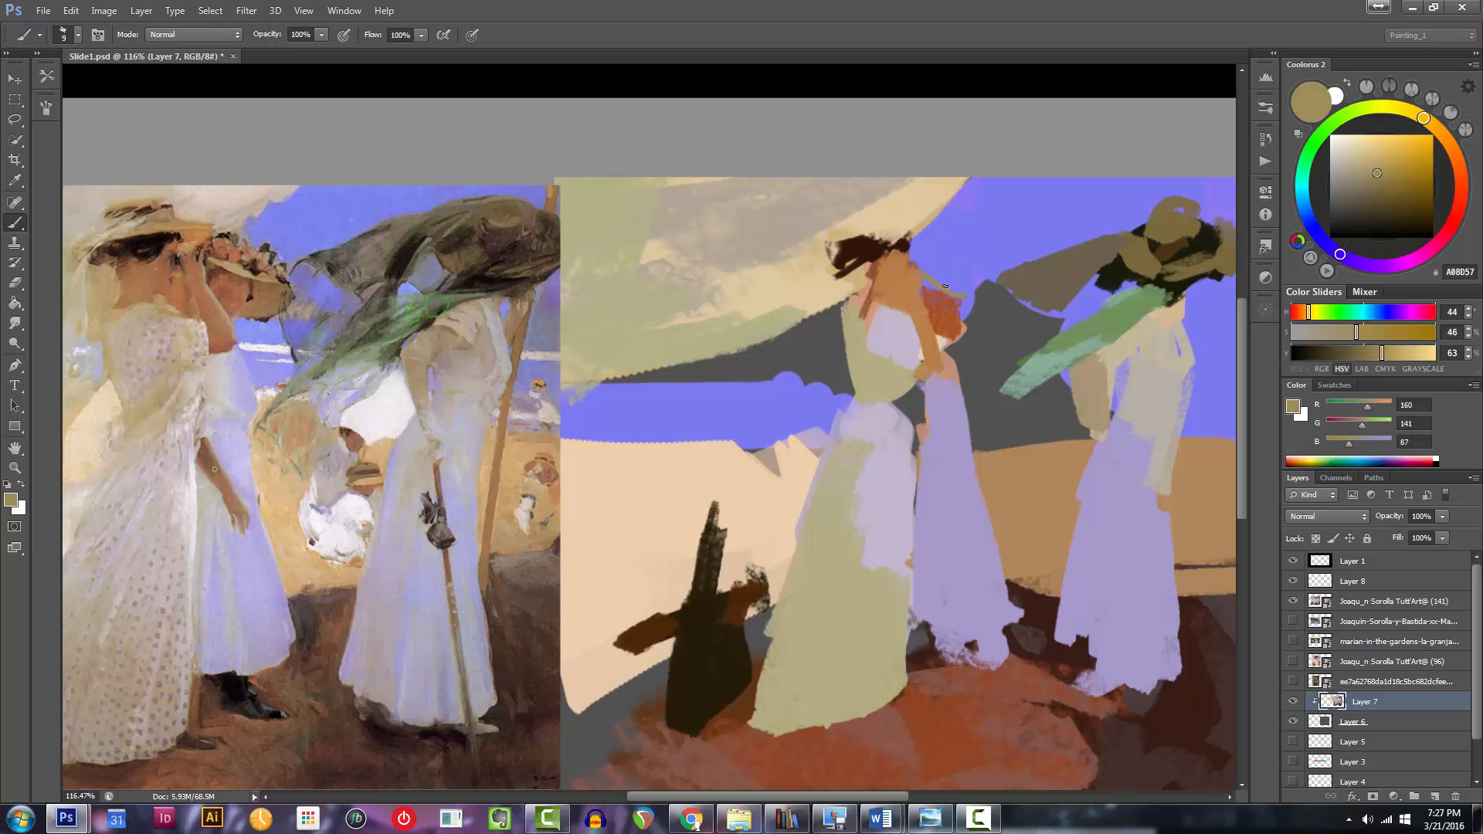
drag(929, 266, 987, 317)
mouse_move(994, 330)
mouse_down()
mouse_move(818, 404)
mouse_move(984, 417)
mouse_move(1025, 404)
mouse_move(976, 394)
mouse_up()
alt+click(976, 394)
key(bracketright)
drag(955, 457, 863, 464)
key(bracketleft)
Sample the canopy tan, mix a golden olive (A28944) from it, and paint the front woman's straw hat.
alt+click(928, 213)
alt+click(927, 213)
click(1387, 165)
drag(1389, 166, 1389, 172)
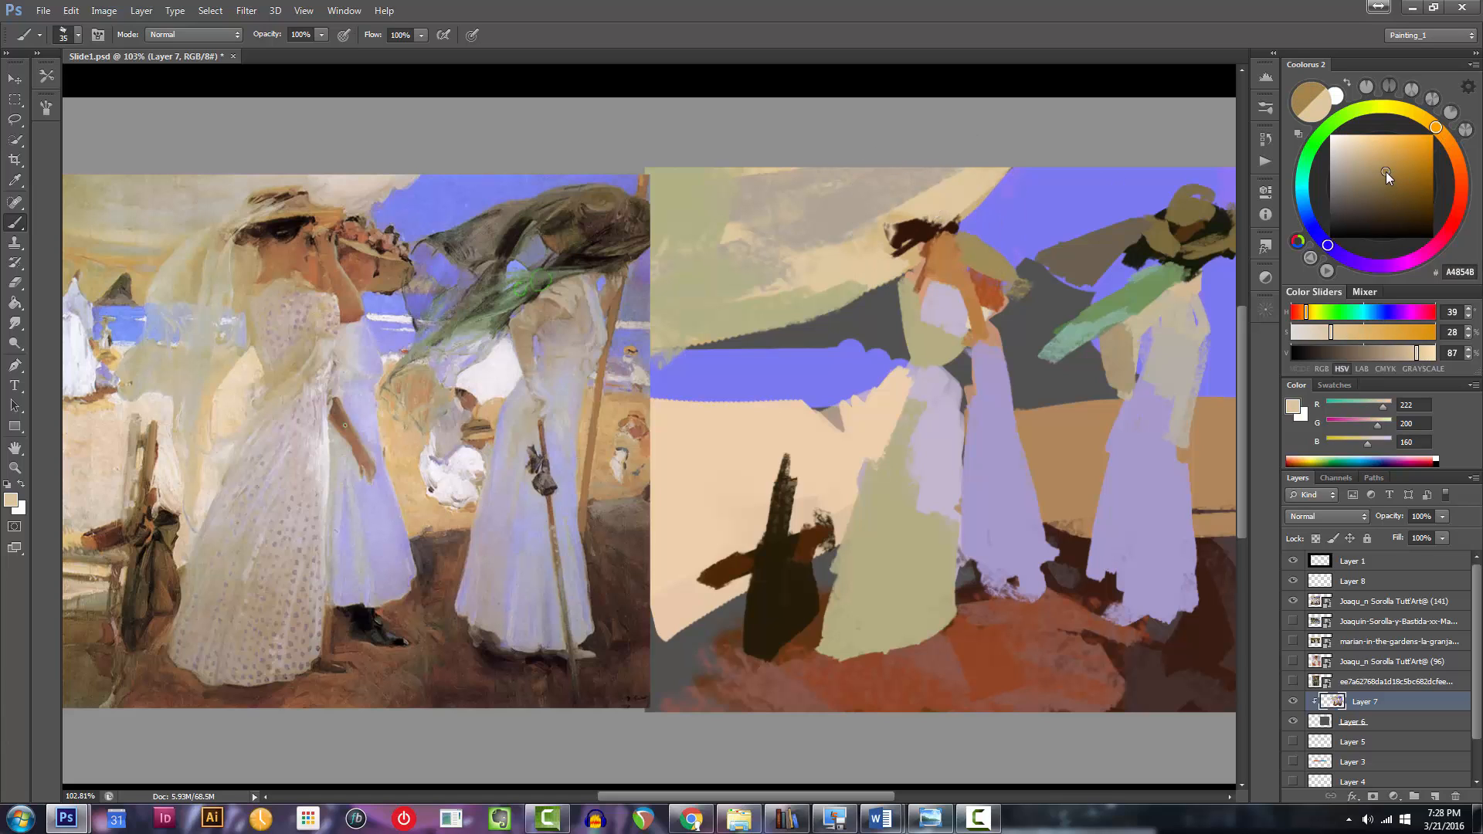
key(bracketleft)
key(bracketleft)
key(bracketleft)
key(bracketleft)
mouse_move(869, 226)
mouse_down()
mouse_move(968, 218)
mouse_move(945, 211)
mouse_up()
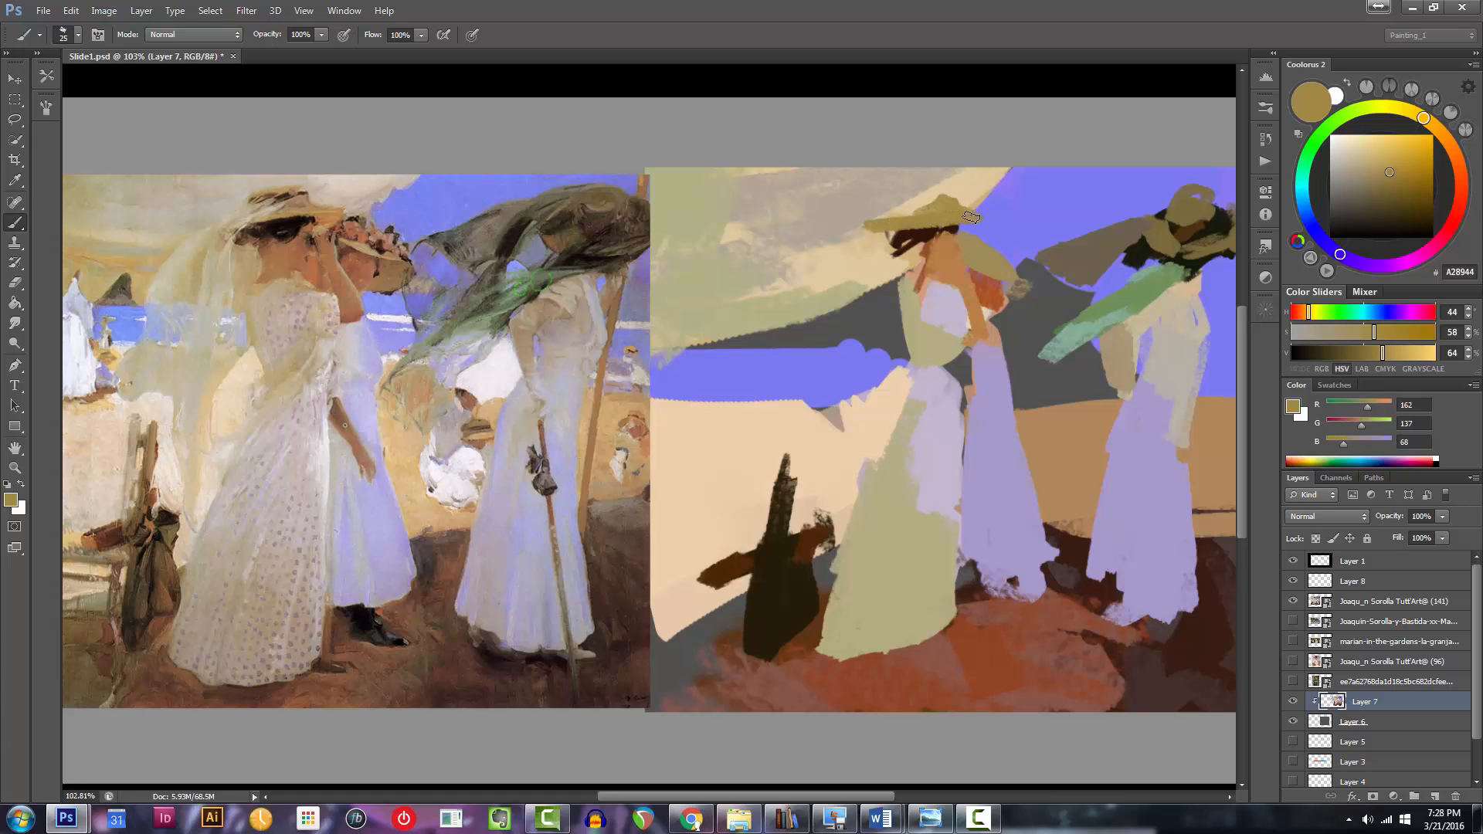
Mix a warm orange-brown (995E1A) and paint the shaded underside of the front woman's hat brim.
mouse_move(1424, 118)
mouse_down()
mouse_move(1448, 141)
mouse_move(1415, 176)
mouse_up()
click(1403, 177)
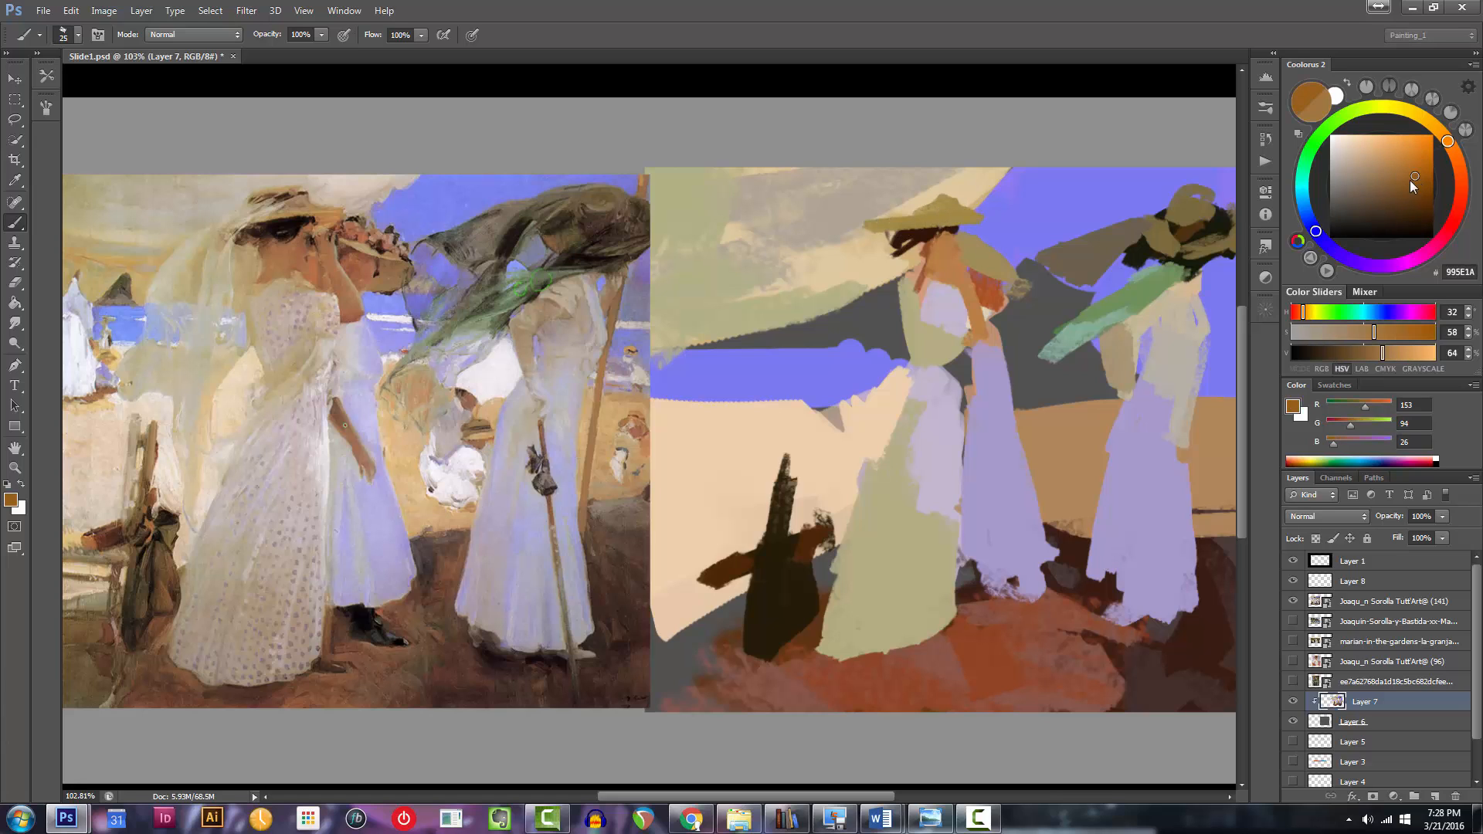
mouse_move(941, 224)
mouse_down()
mouse_move(995, 220)
mouse_move(952, 220)
mouse_up()
key(bracketright)
drag(962, 247, 869, 249)
drag(1036, 364, 1078, 368)
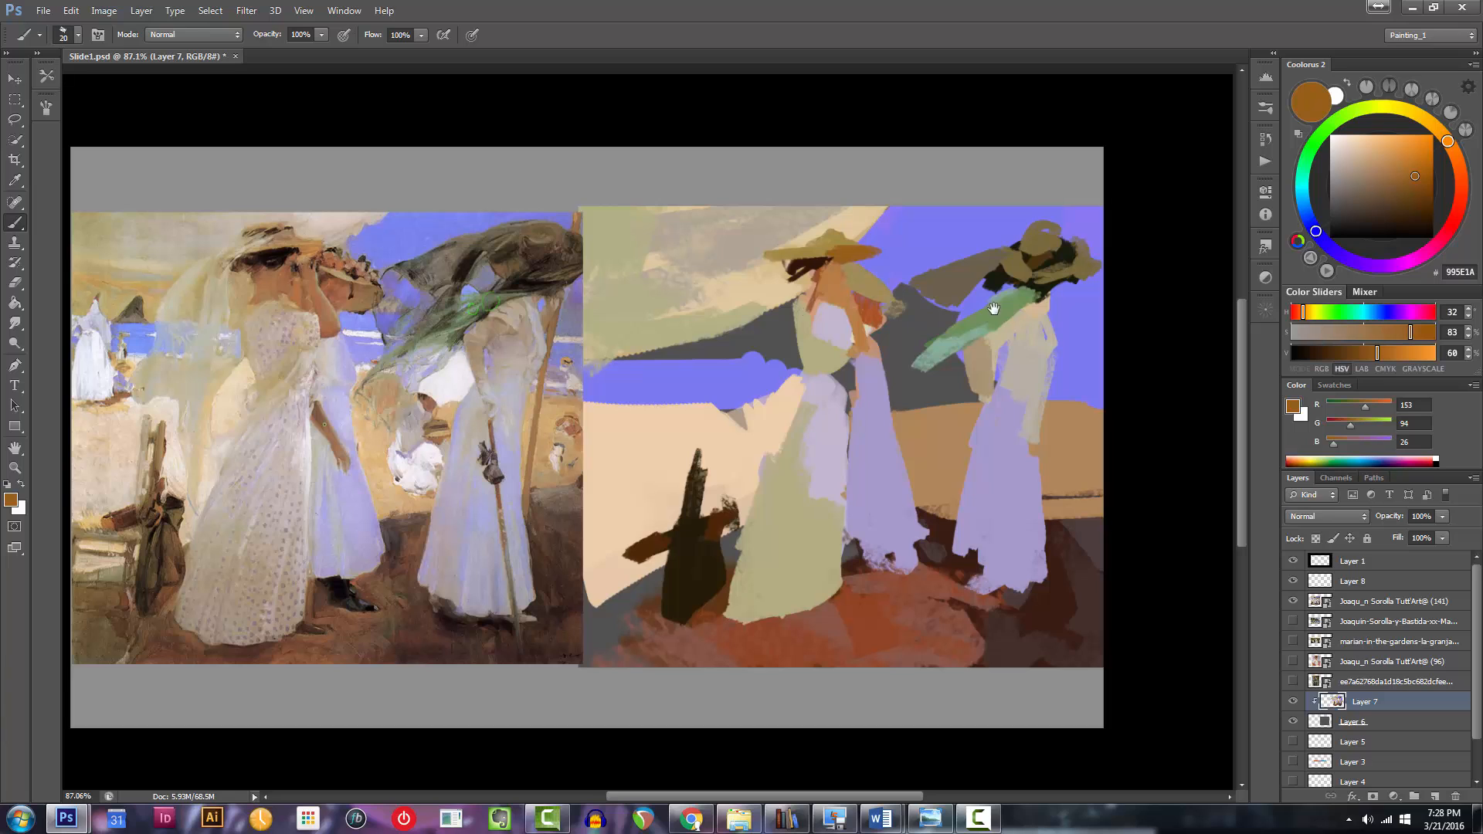
Mix a warm off-white (RGB 247, 230, 210) and paint the two light shapes on the sand beside the third woman.
drag(994, 309, 1017, 313)
drag(1340, 147, 1345, 136)
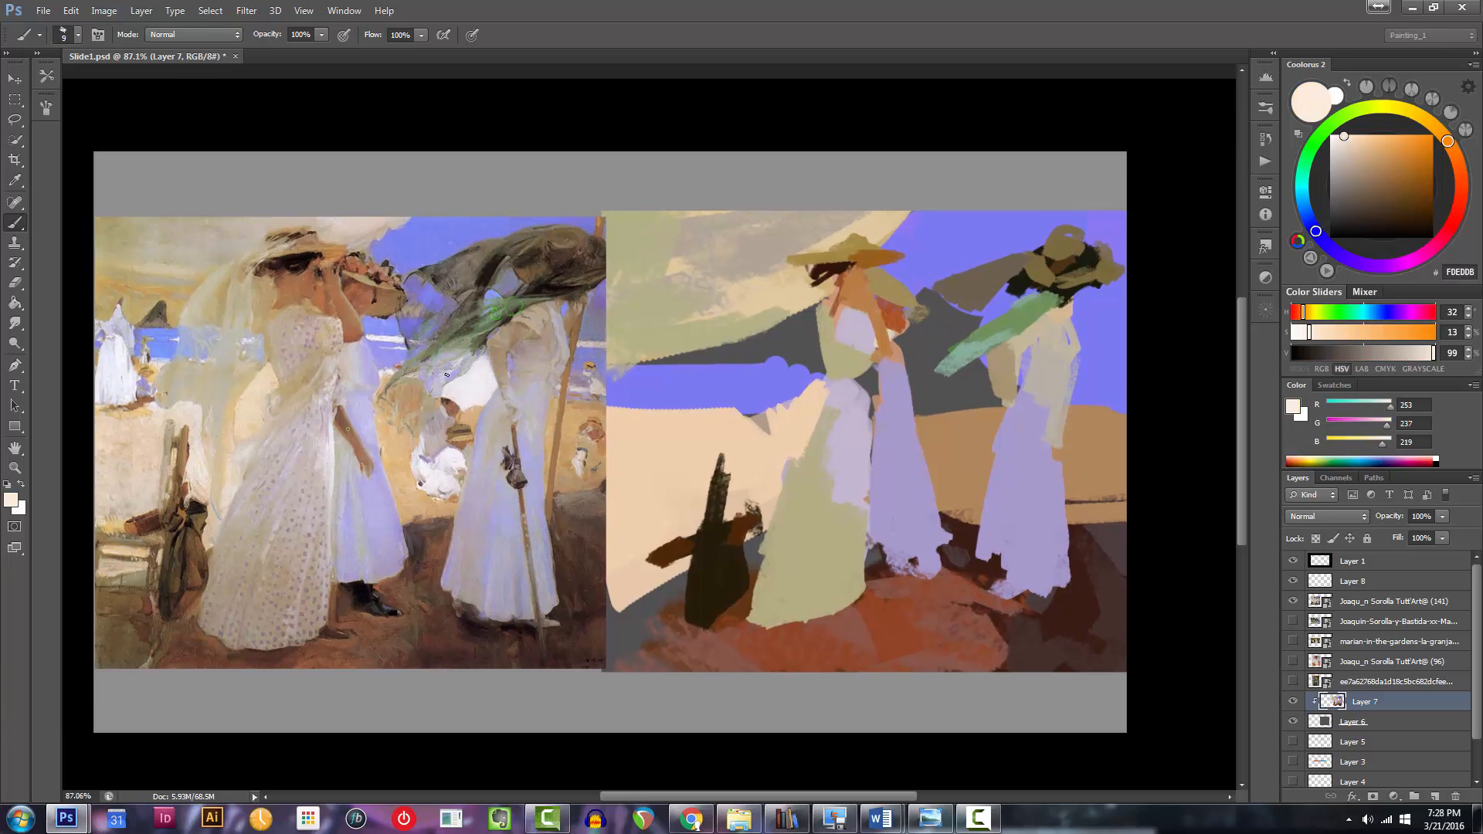
drag(1343, 144, 1346, 138)
drag(927, 384, 949, 393)
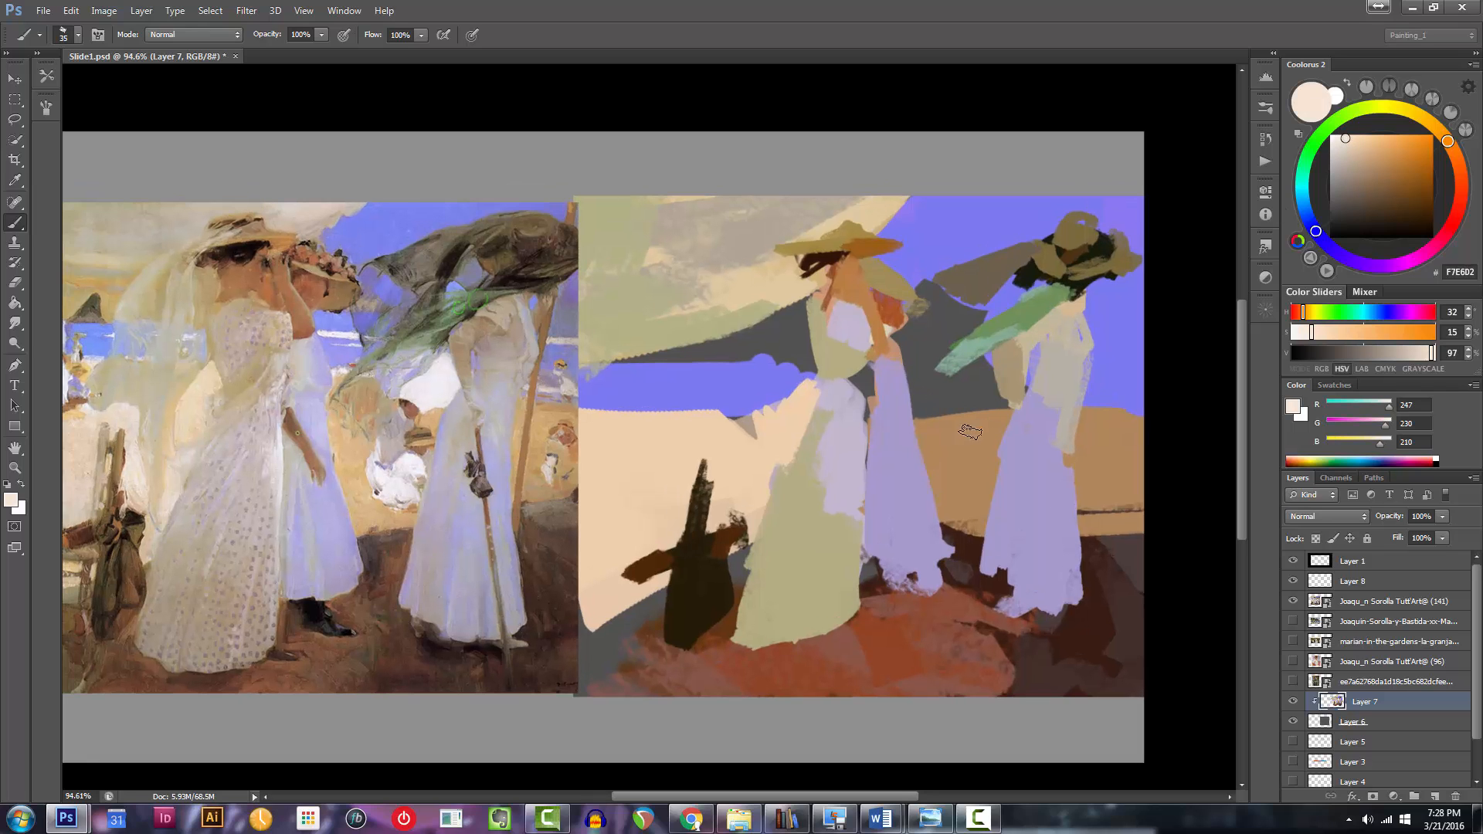
mouse_move(983, 439)
mouse_down()
mouse_move(962, 417)
mouse_move(1008, 410)
mouse_move(995, 404)
mouse_move(963, 417)
mouse_move(1009, 438)
mouse_up()
key(bracketleft)
key(bracketleft)
key(bracketleft)
key(bracketleft)
key(bracketright)
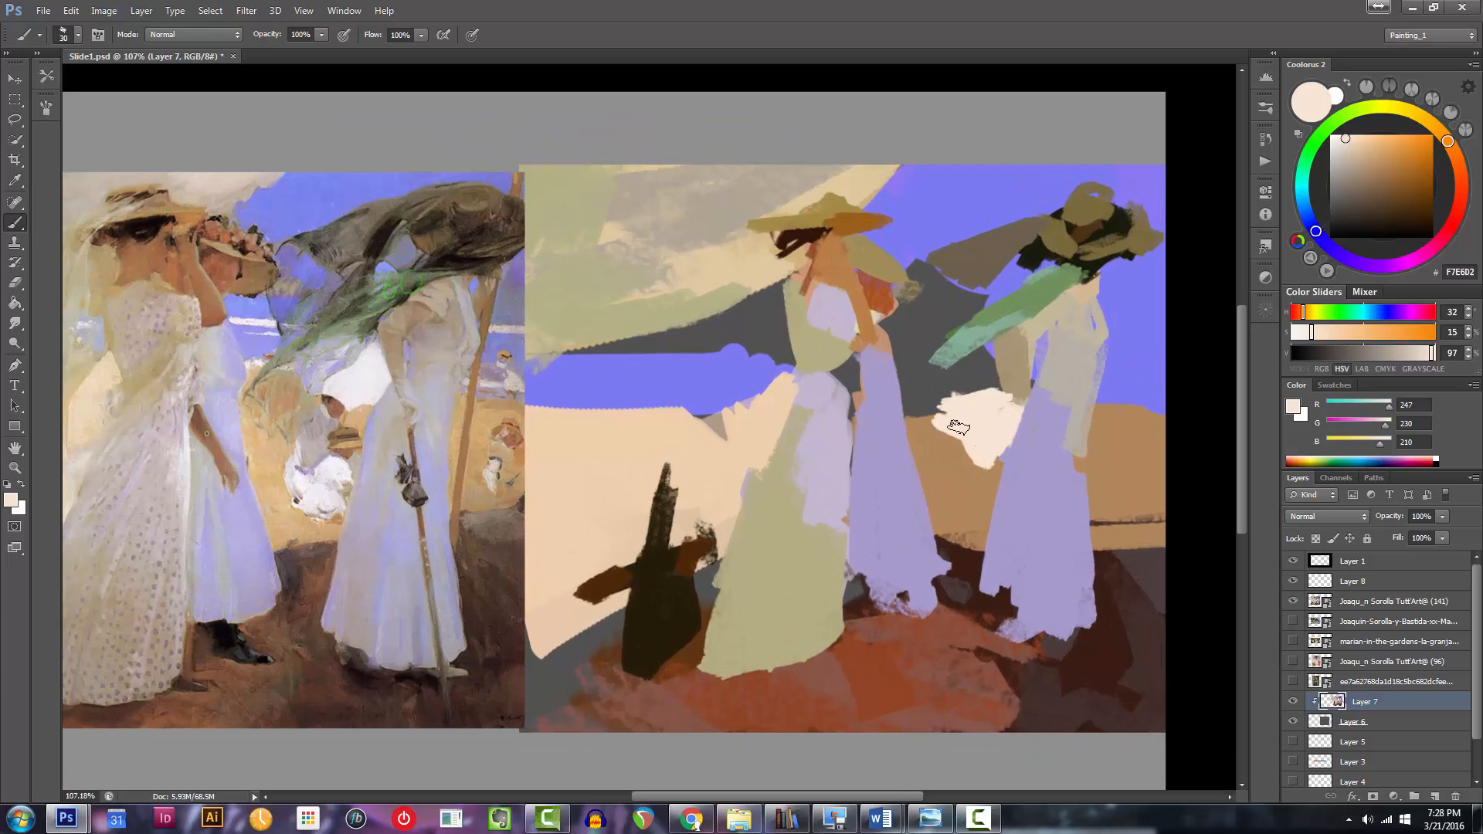
scroll(944, 424, down, 1)
mouse_move(970, 452)
mouse_down()
mouse_move(982, 460)
mouse_move(995, 439)
mouse_up()
key(bracketleft)
mouse_move(969, 512)
mouse_down()
mouse_move(983, 486)
mouse_move(967, 514)
mouse_move(954, 510)
mouse_move(1040, 487)
mouse_up()
Sample the seated figure's white from the reference, mix pure white (FFFFFF), and repaint the lower light shape on the sand.
scroll(969, 497, down, 1)
scroll(969, 497, up, 2)
key(bracketleft)
alt+click(482, 477)
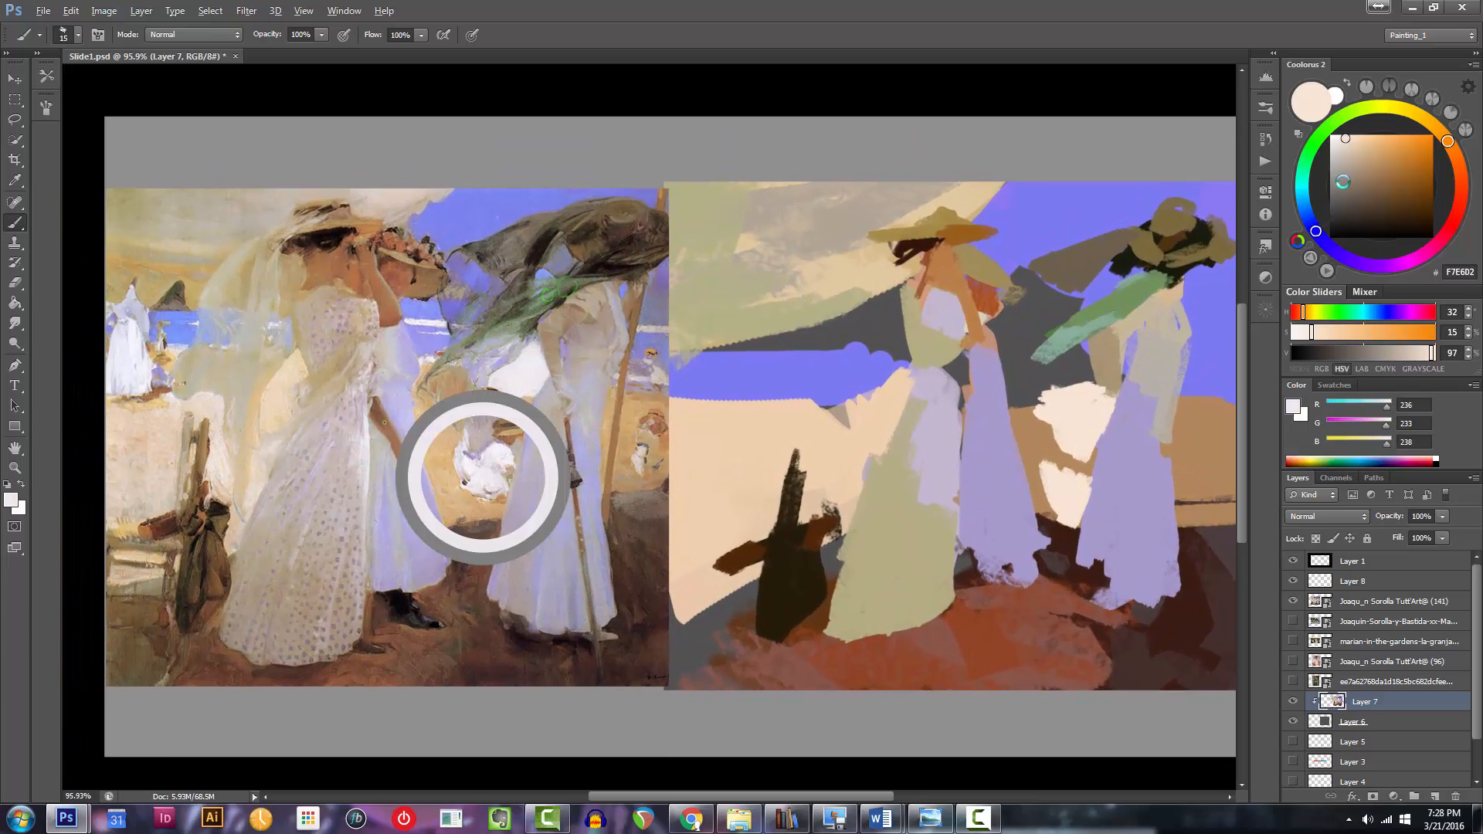
click(1337, 139)
mouse_move(1060, 488)
mouse_down()
mouse_move(1063, 505)
mouse_move(1083, 494)
mouse_up()
key(bracketleft)
key(bracketleft)
key(bracketleft)
key(bracketleft)
key(bracketleft)
key(bracketleft)
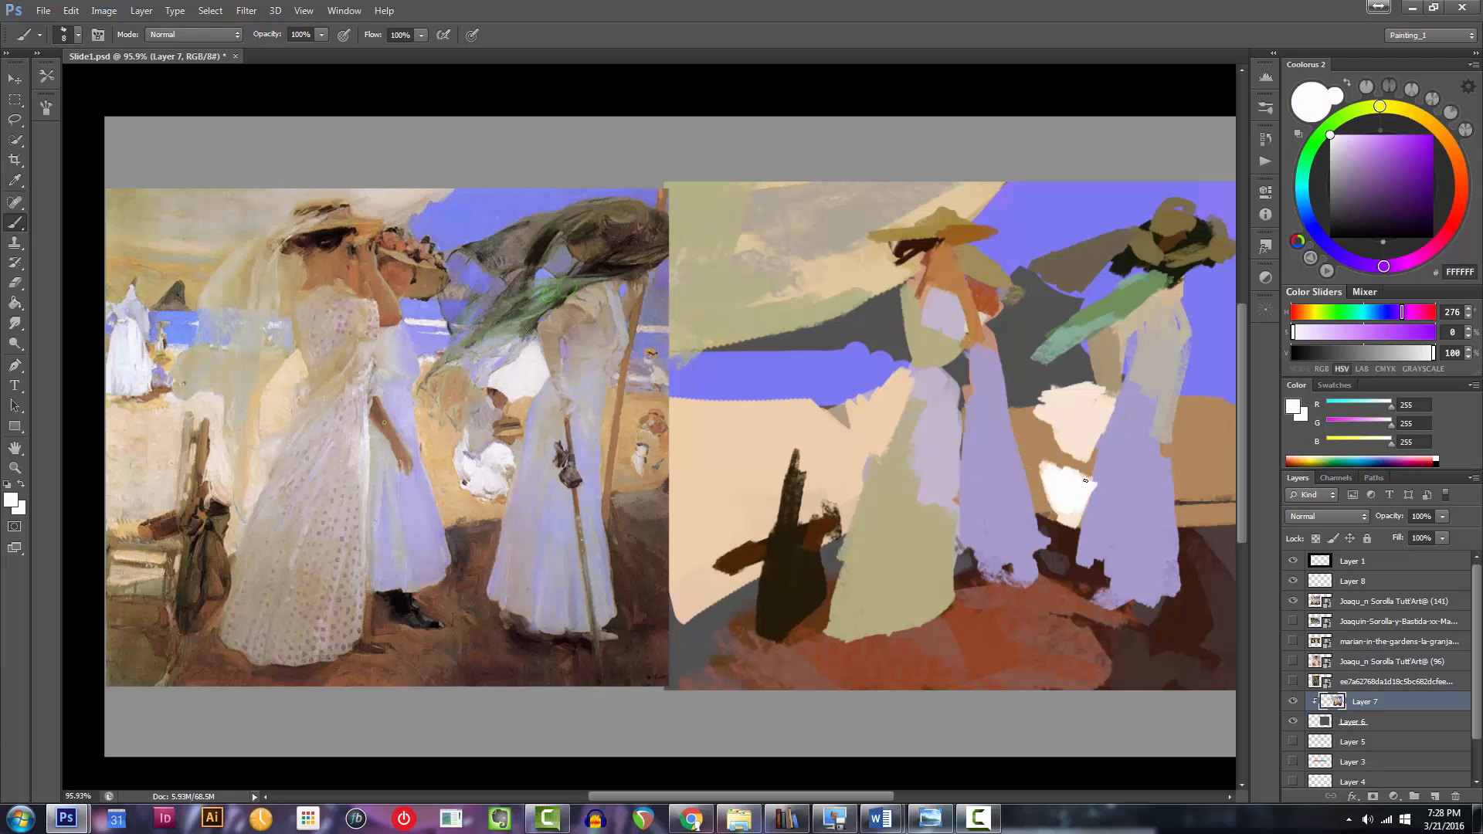
Paint the distant standing figure at the far left of the beach in white with a larger brush.
key(bracketright)
key(bracketright)
mouse_move(722, 382)
mouse_down()
mouse_move(700, 448)
mouse_move(722, 380)
mouse_move(707, 450)
mouse_move(723, 398)
mouse_move(717, 422)
mouse_move(707, 386)
mouse_move(735, 446)
mouse_up()
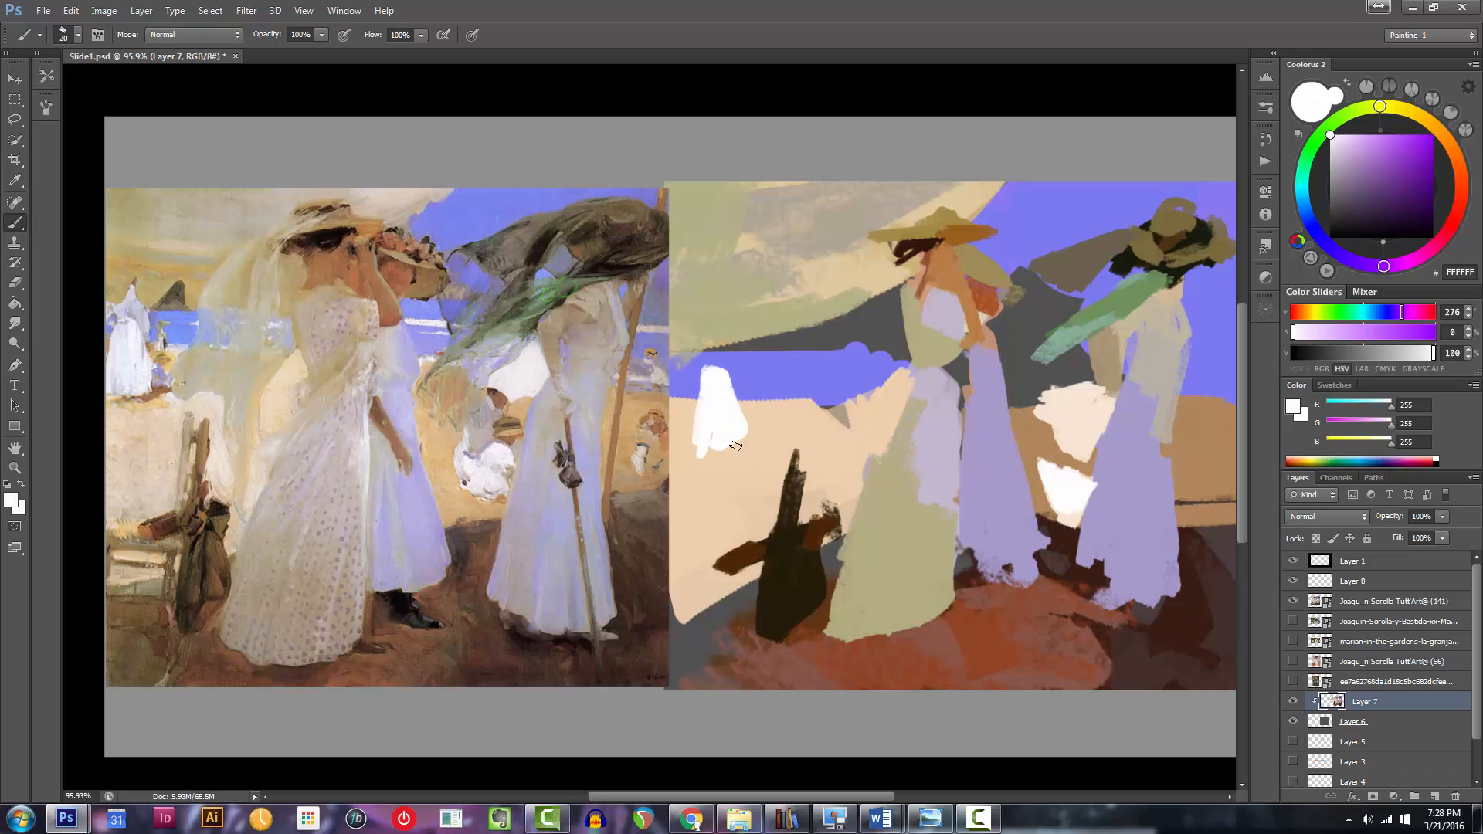
Mix a light violet (D0C4FF) and paint the distant figure's upper body and shadow areas.
drag(1346, 138, 1353, 136)
click(1336, 251)
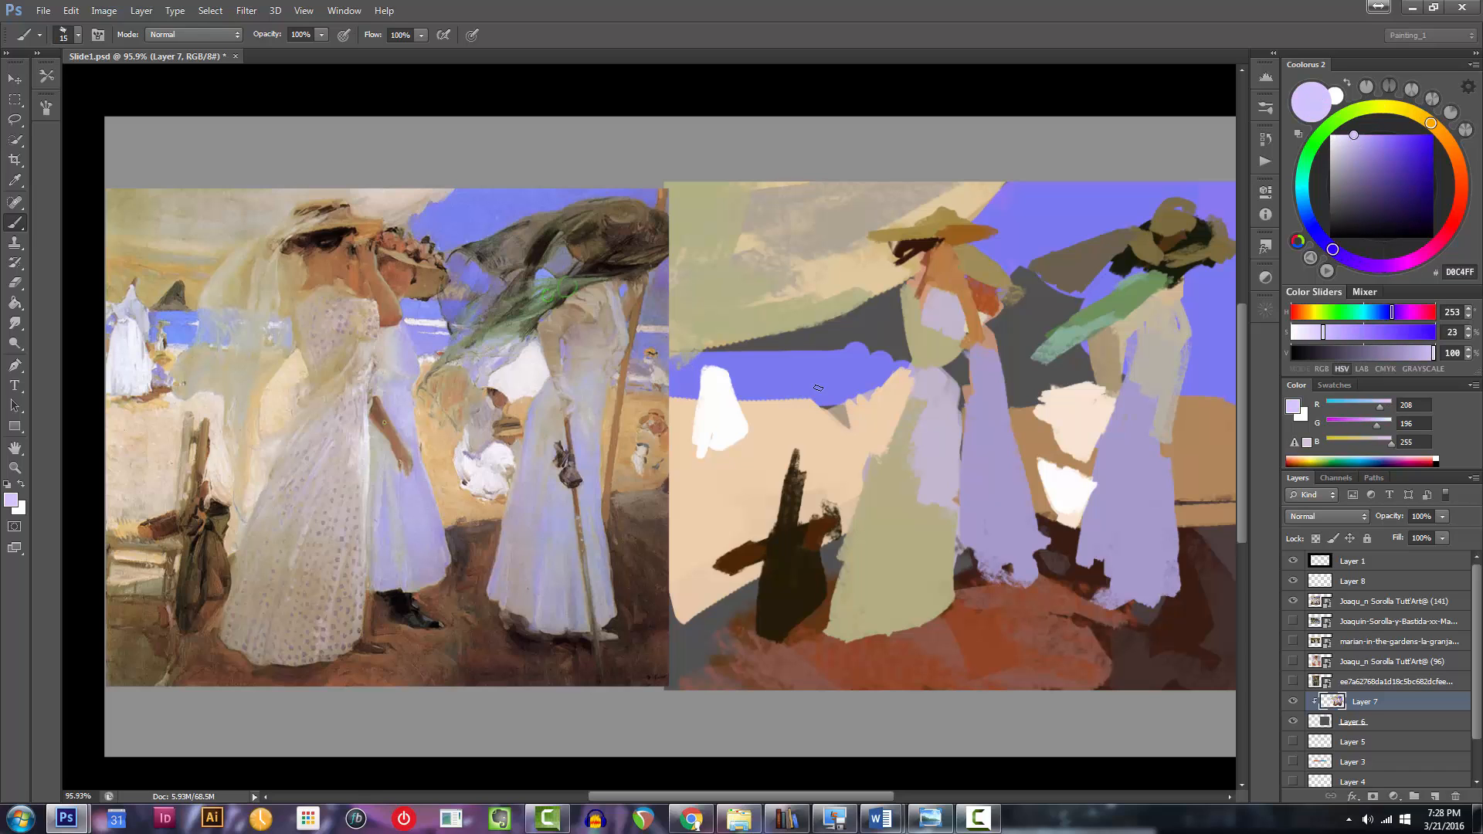
key(])
mouse_move(732, 360)
mouse_down()
mouse_move(730, 401)
mouse_move(755, 436)
mouse_up()
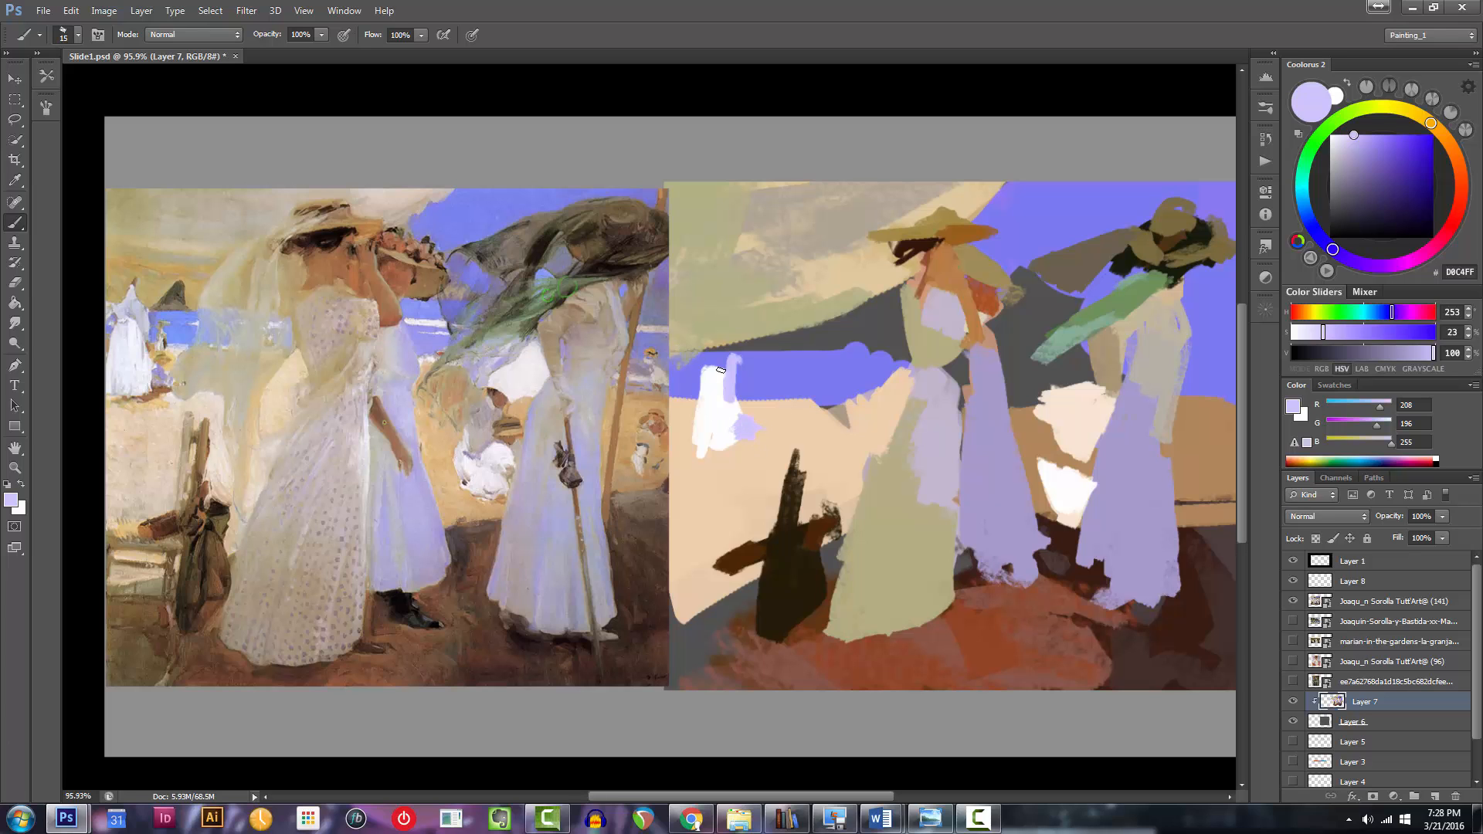
mouse_move(711, 342)
mouse_down()
mouse_move(726, 356)
mouse_move(727, 342)
mouse_up()
mouse_move(748, 362)
mouse_down()
mouse_move(658, 388)
mouse_move(733, 378)
mouse_up()
Sample the near-black (16190A) from the third woman's hat, paint dark accents into her veil, and save the file.
mouse_move(1071, 309)
mouse_down()
mouse_move(1029, 316)
mouse_move(1026, 292)
mouse_move(964, 307)
mouse_move(1001, 274)
mouse_up()
alt+click(999, 285)
drag(971, 333, 937, 340)
key(ctrl+s)
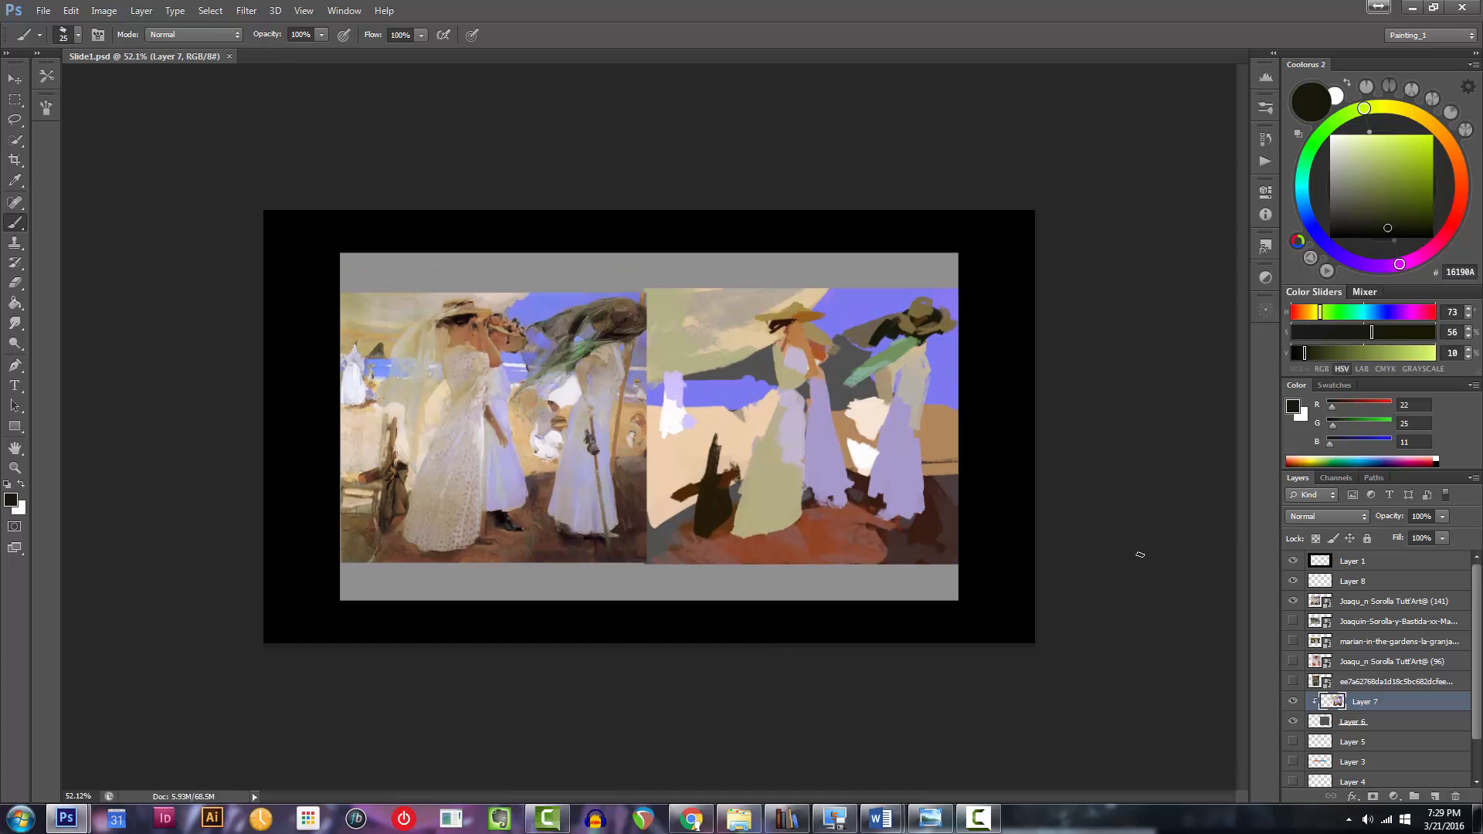
Hide the beach reference layer Joaqu_n Sorolla Tutt'Art@ (141) and the colour study on Layer 7.
mouse_move(771, 436)
mouse_down()
mouse_move(745, 468)
mouse_move(839, 506)
mouse_up()
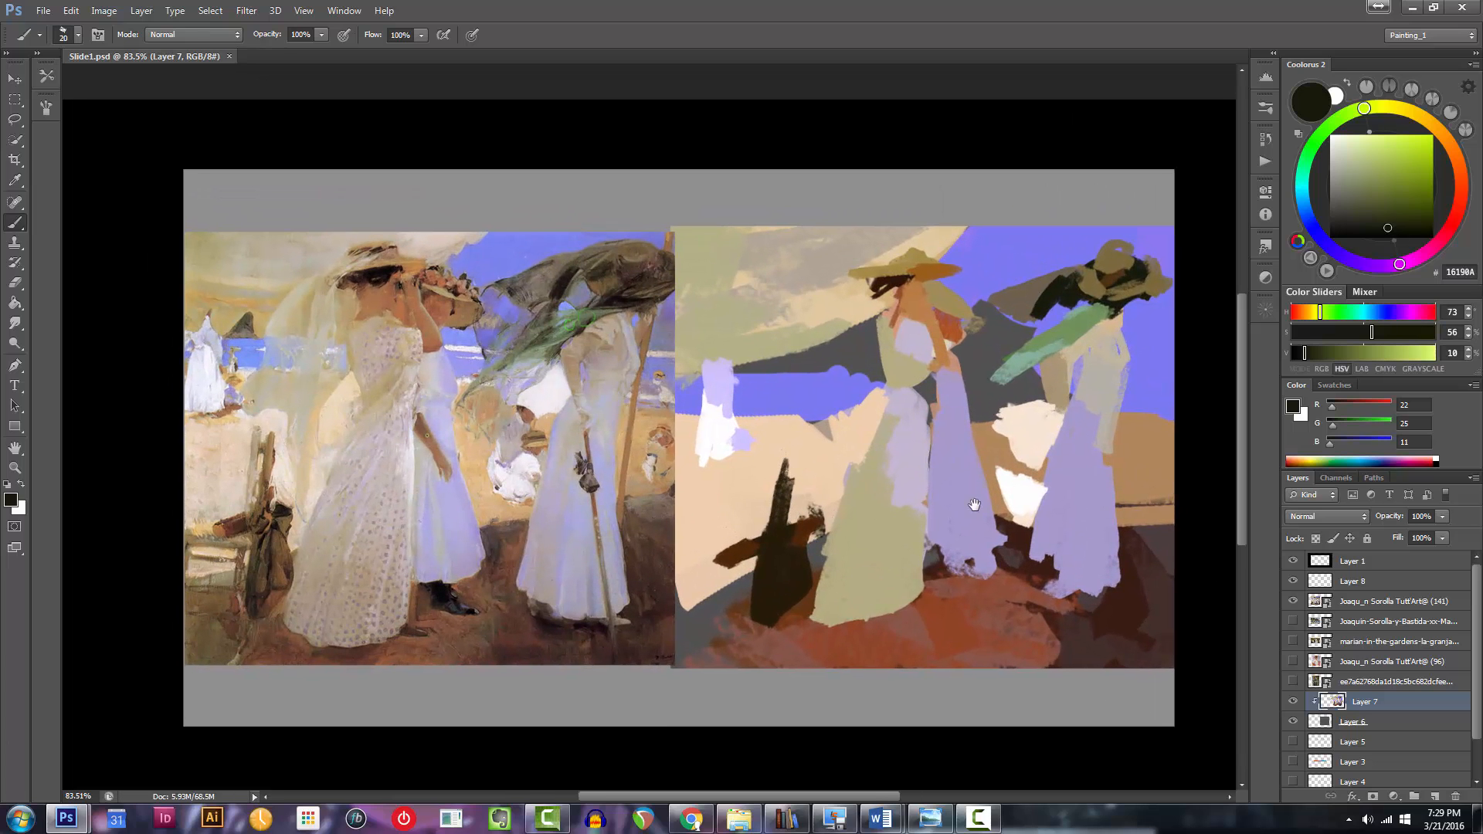
drag(975, 505, 950, 517)
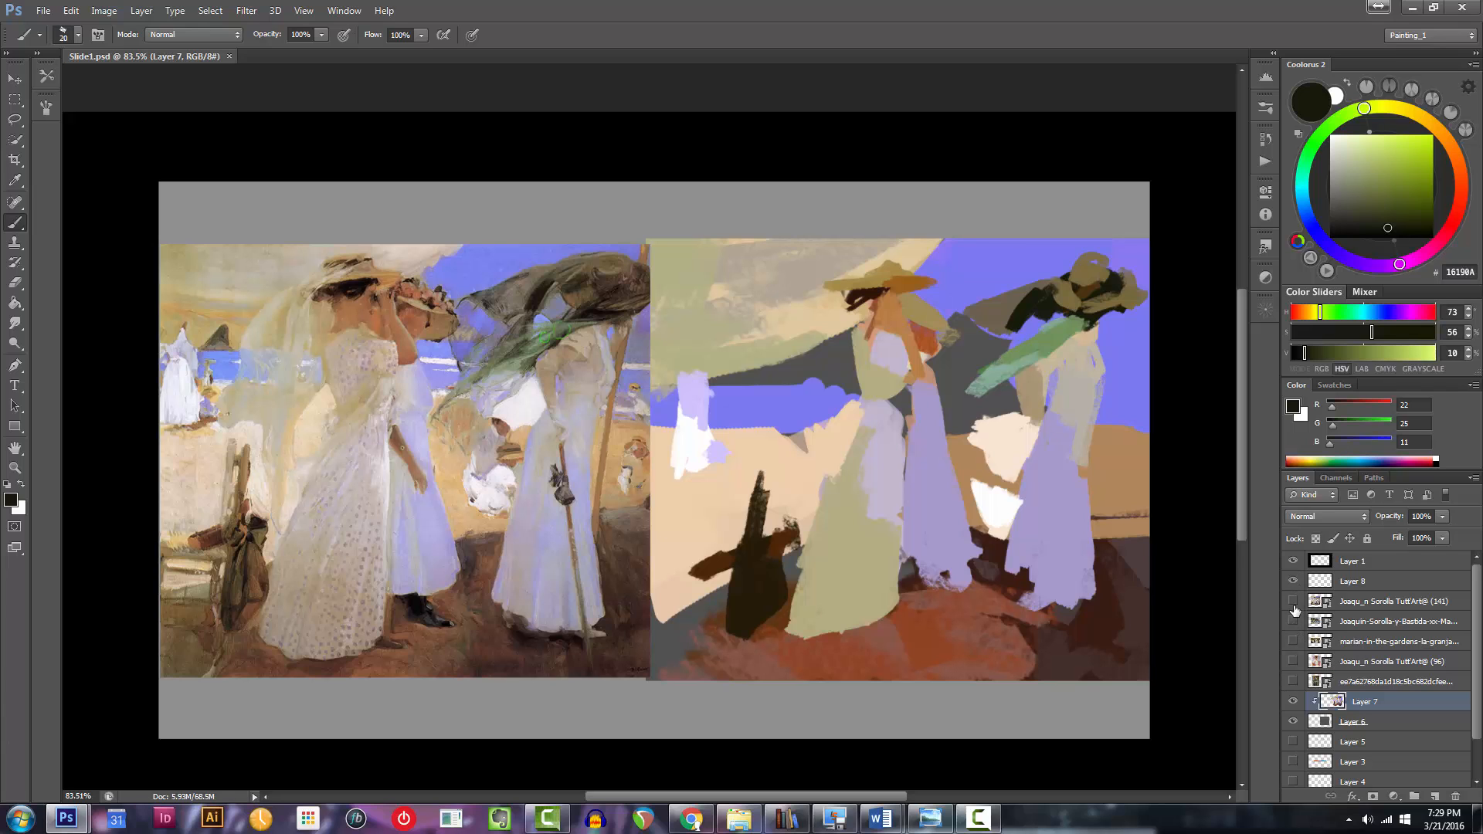
click(1293, 602)
click(1294, 702)
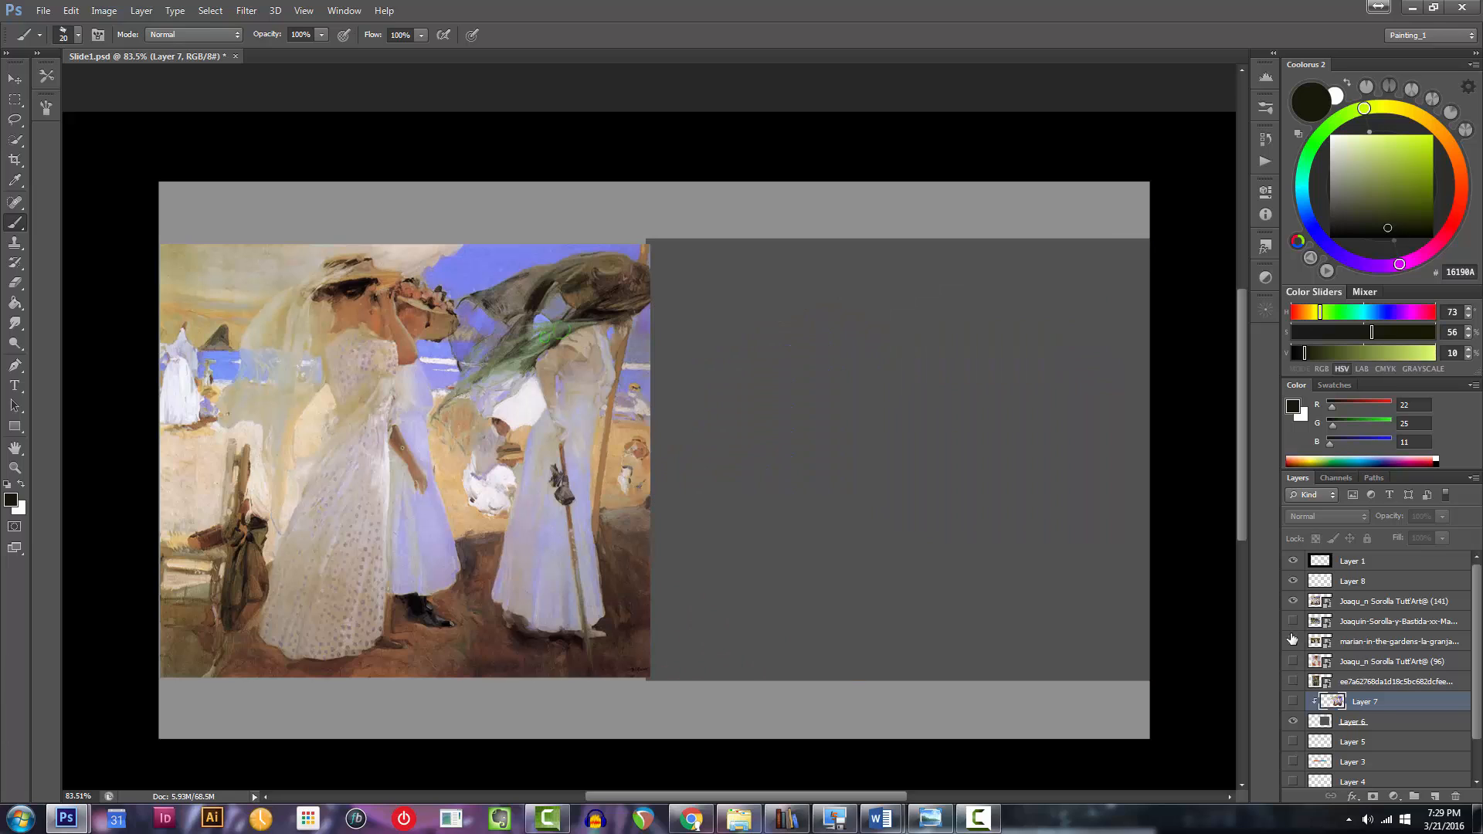
click(1293, 602)
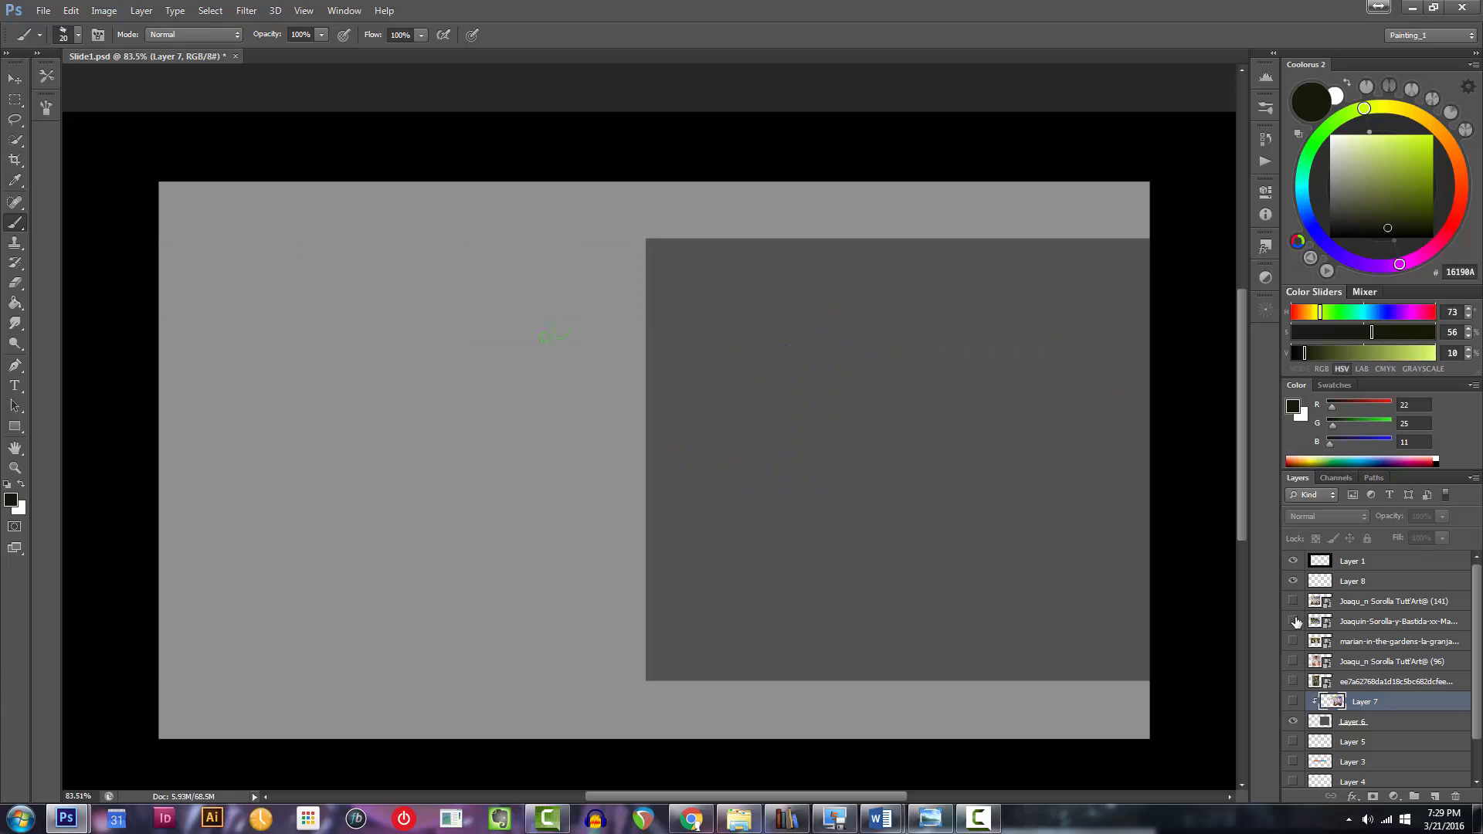
Show the Joaquin-Sorolla-y-Bastida-xx-Ma... reference layer and hide the dark grey backing on Layer 6.
click(1294, 622)
click(1293, 702)
click(1293, 703)
click(1293, 722)
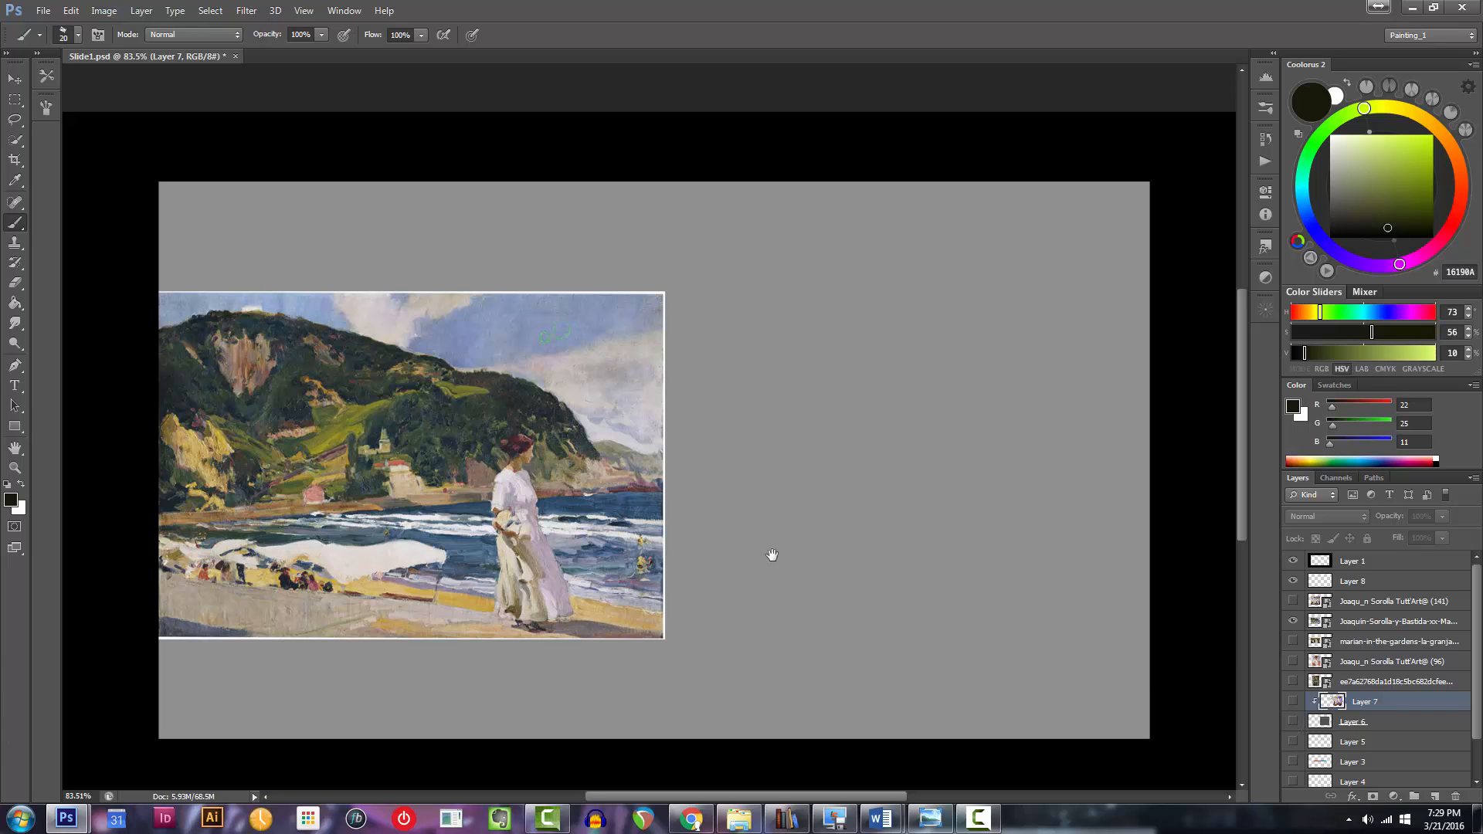
View the marian-in-the-gardens reference briefly, then go back to the hillside beach reference.
drag(771, 556, 792, 559)
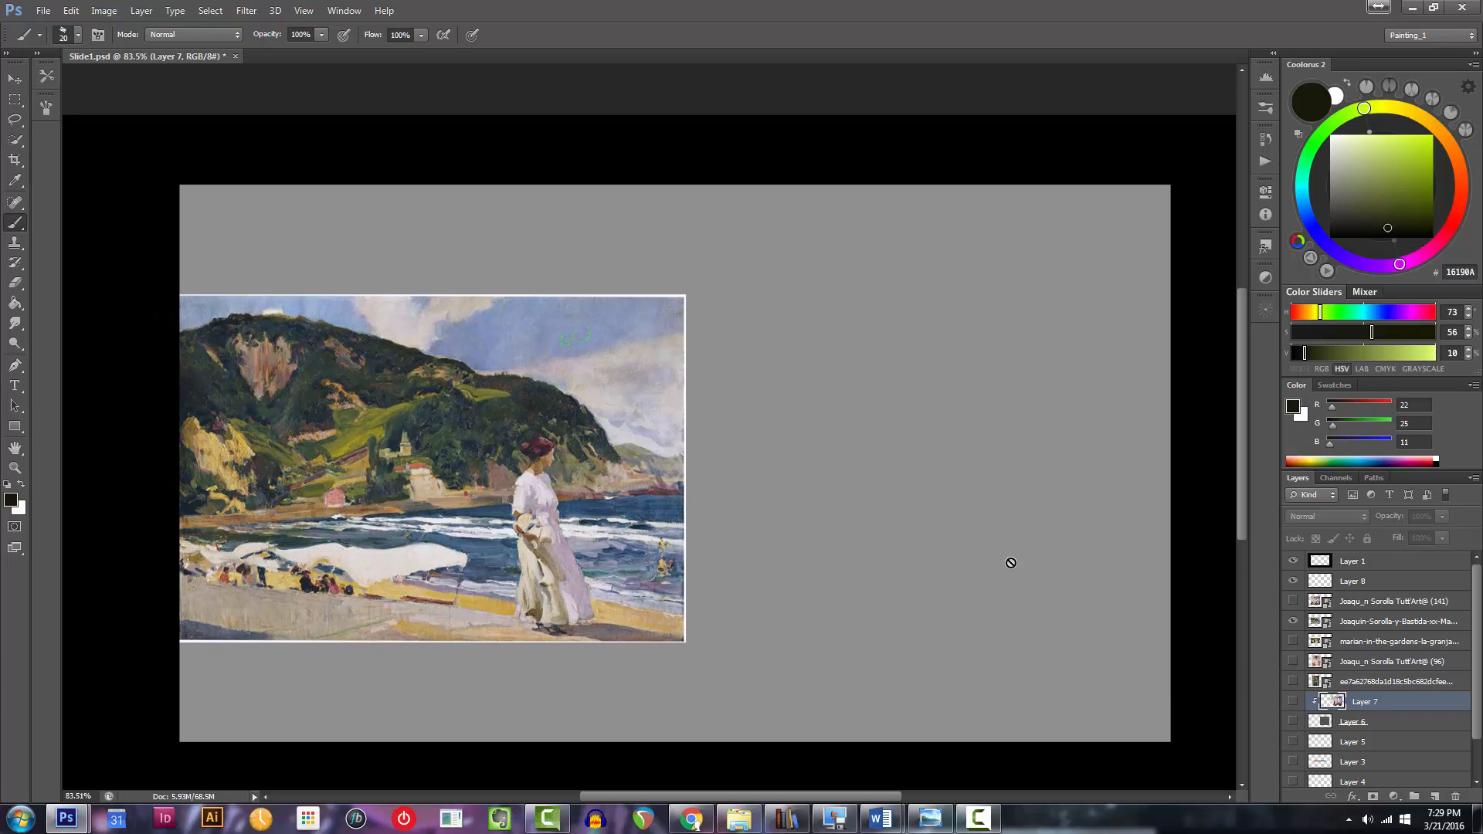
click(1294, 622)
click(1294, 649)
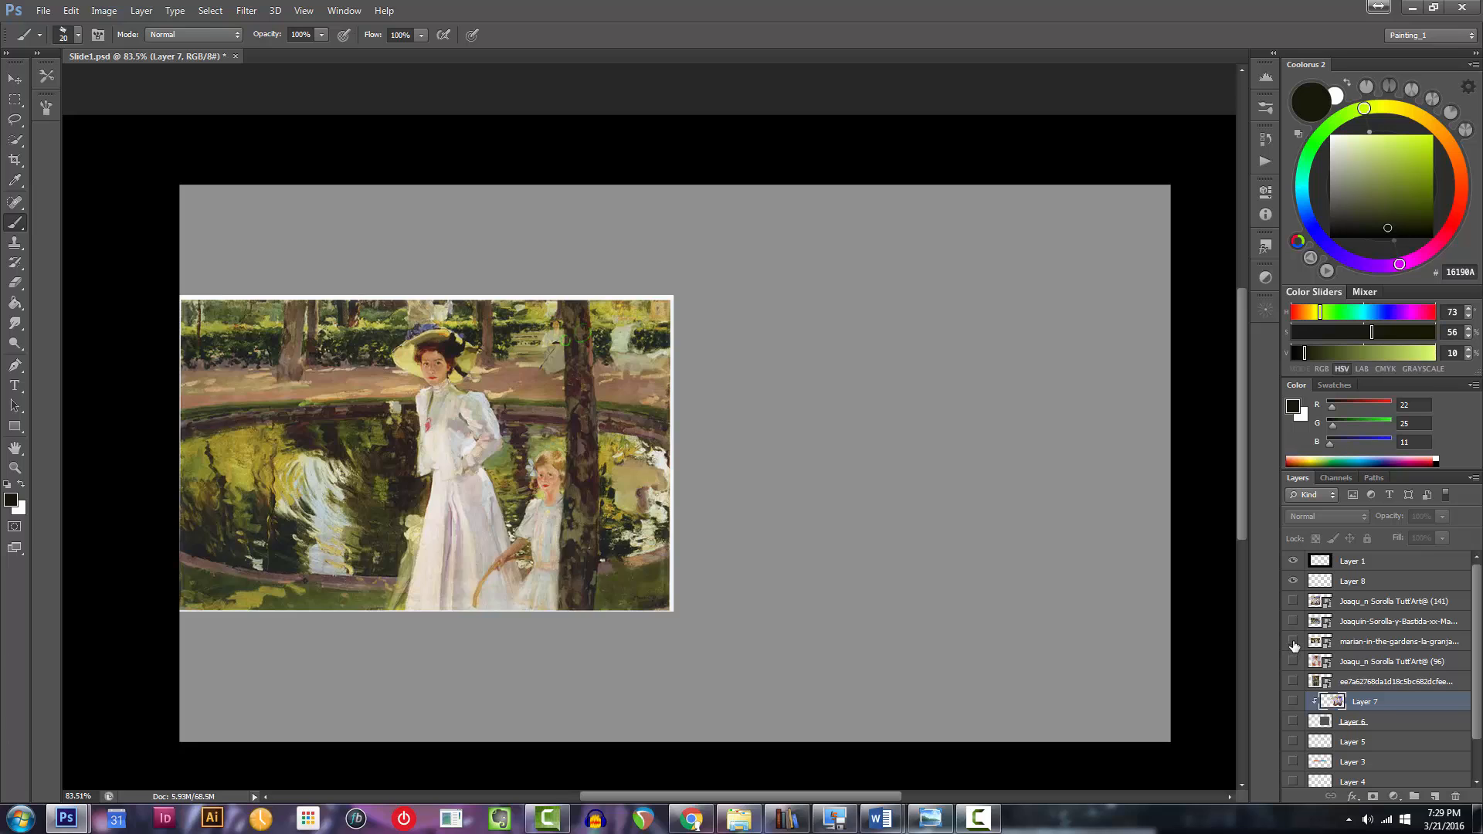
click(1295, 643)
click(1294, 621)
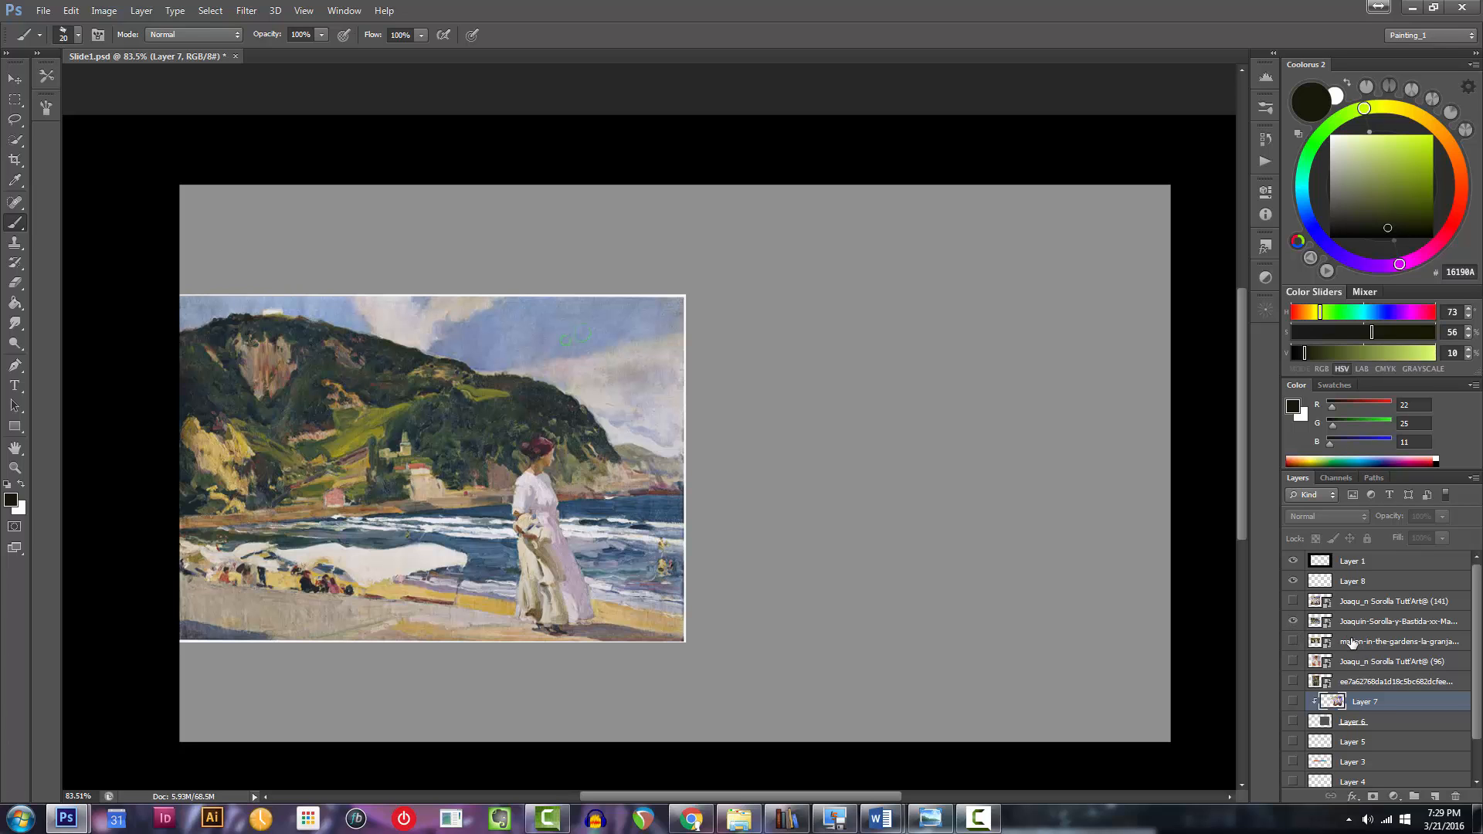
Marquee-select an area beside the beach reference, matching its height, and add a new layer above Layer 5.
click(1348, 622)
key(m)
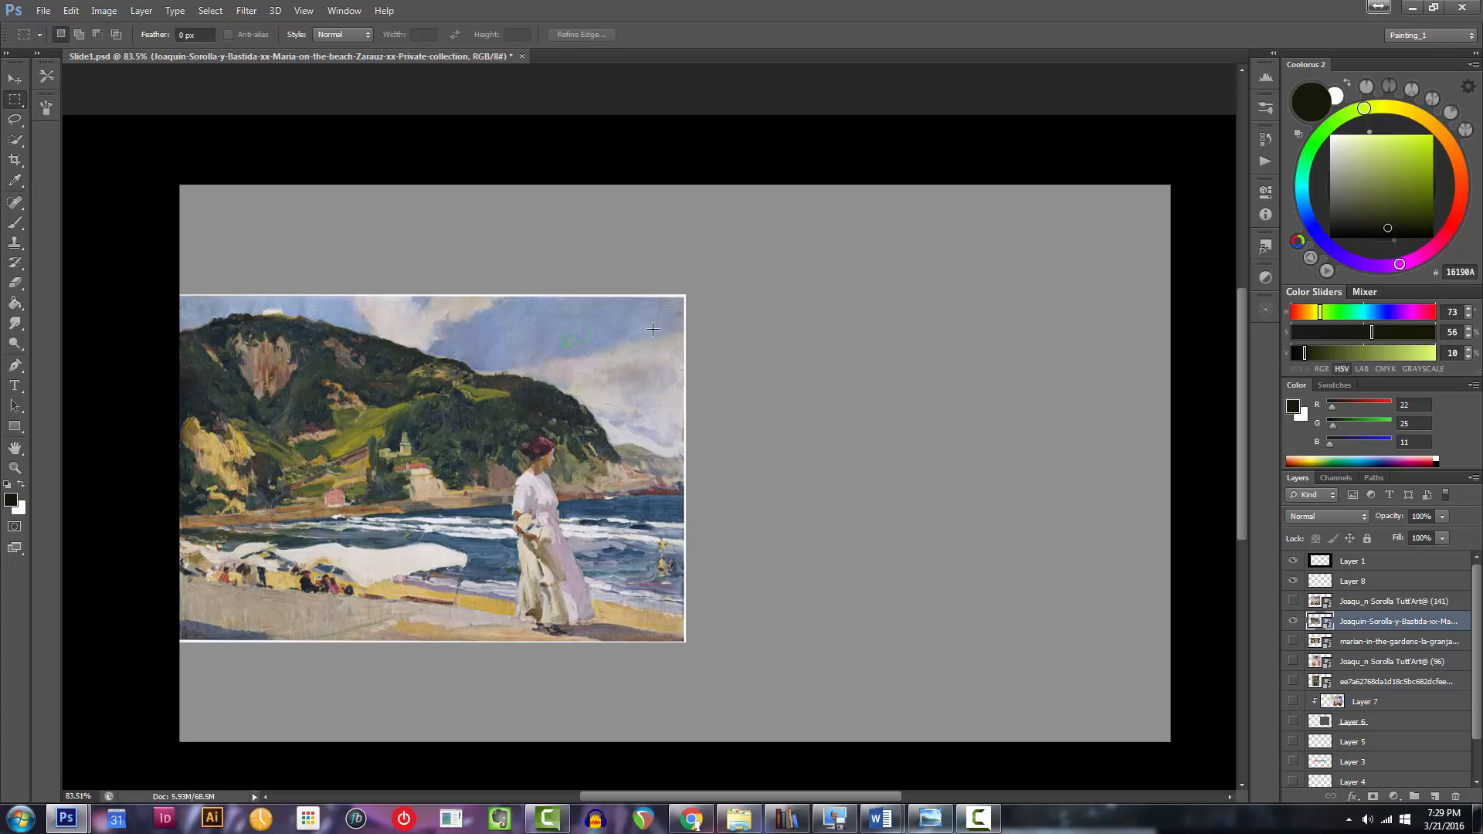
drag(686, 295, 1202, 641)
click(1387, 724)
click(1396, 744)
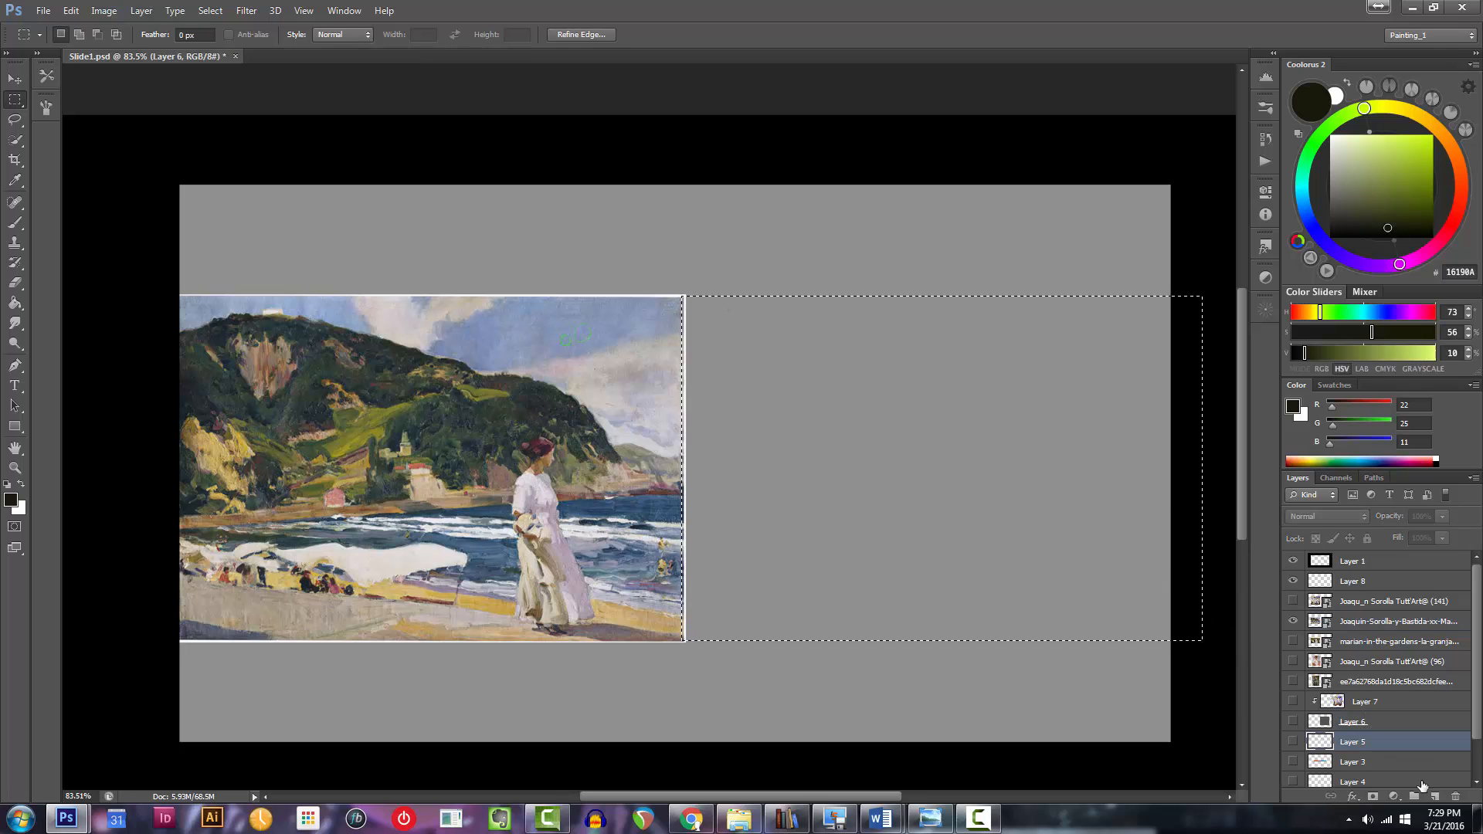
click(1435, 797)
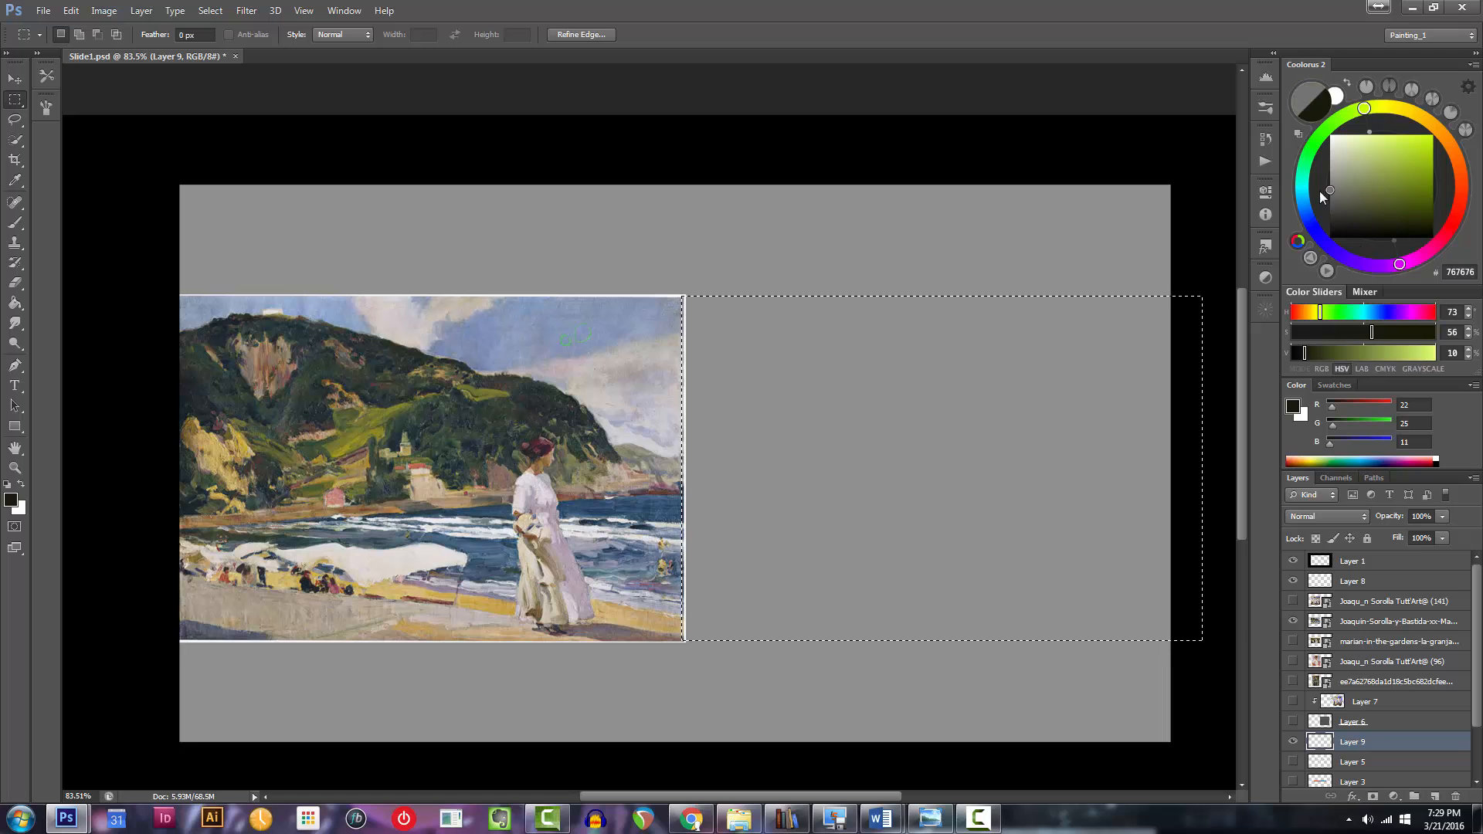
Fill the selected area with dark grey (383838), switch to the Brush tool, and save the file.
click(1330, 215)
key(alt+BackSpace)
key(b)
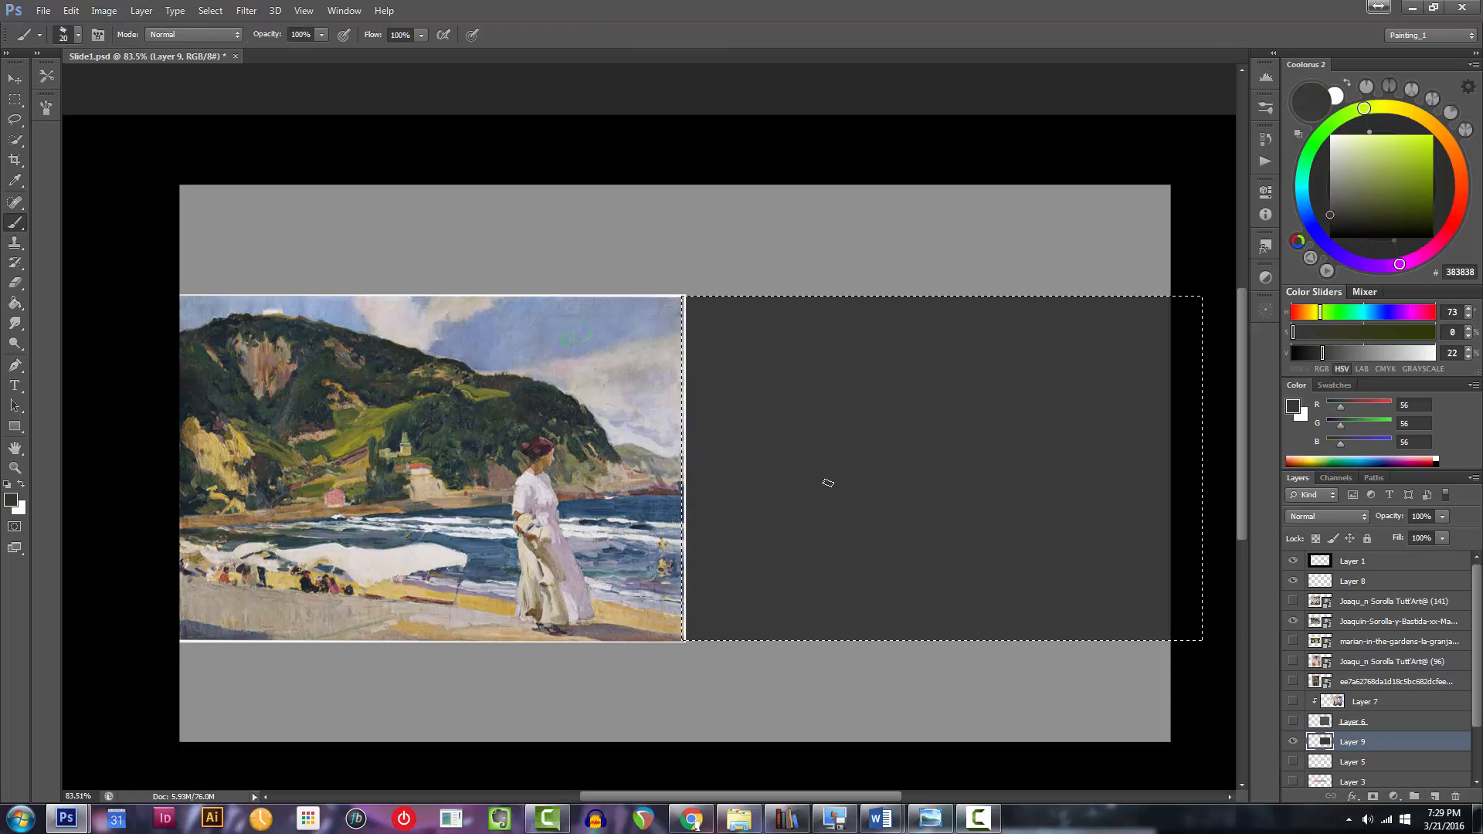
key(ctrl+s)
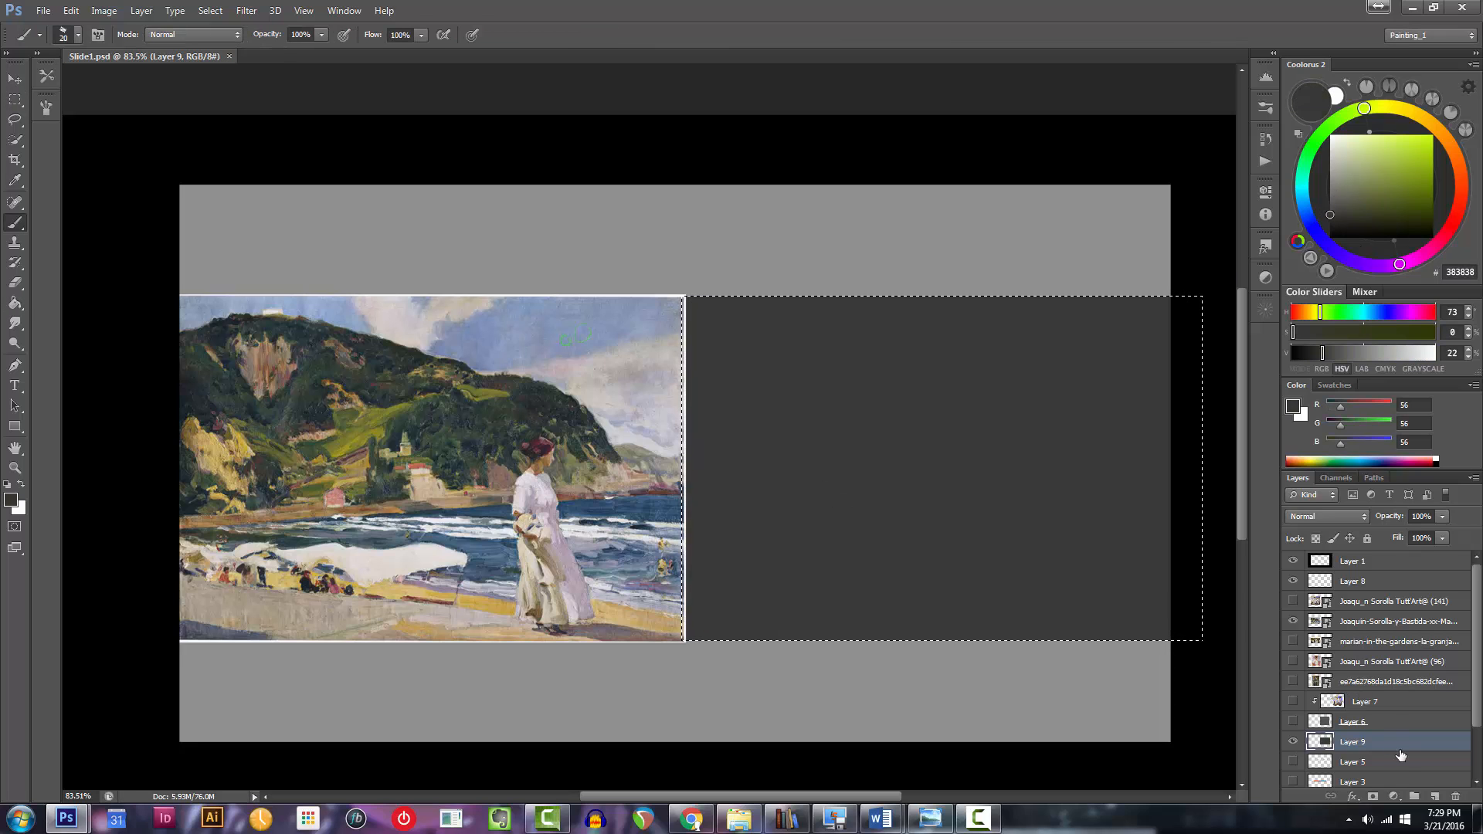
Add a new layer above the dark grey backing and clip it to that backing.
click(1435, 799)
alt+click(1288, 734)
key(bracketleft)
Mix a dark green (1A331E) for the shadowed hillside.
scroll(550, 372, up, 3)
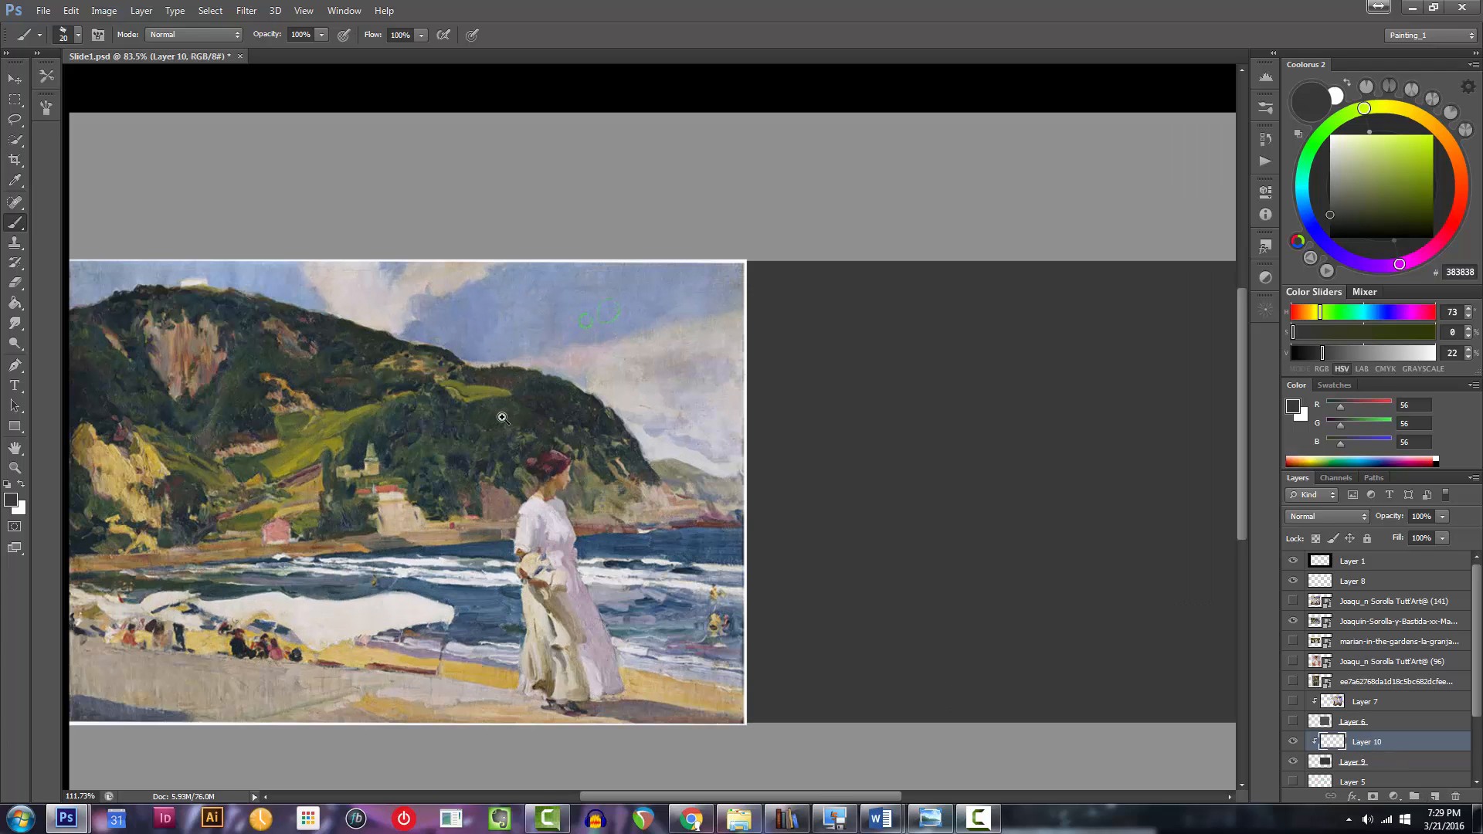
scroll(540, 387, left, 3)
key(bracketleft)
key(bracketleft)
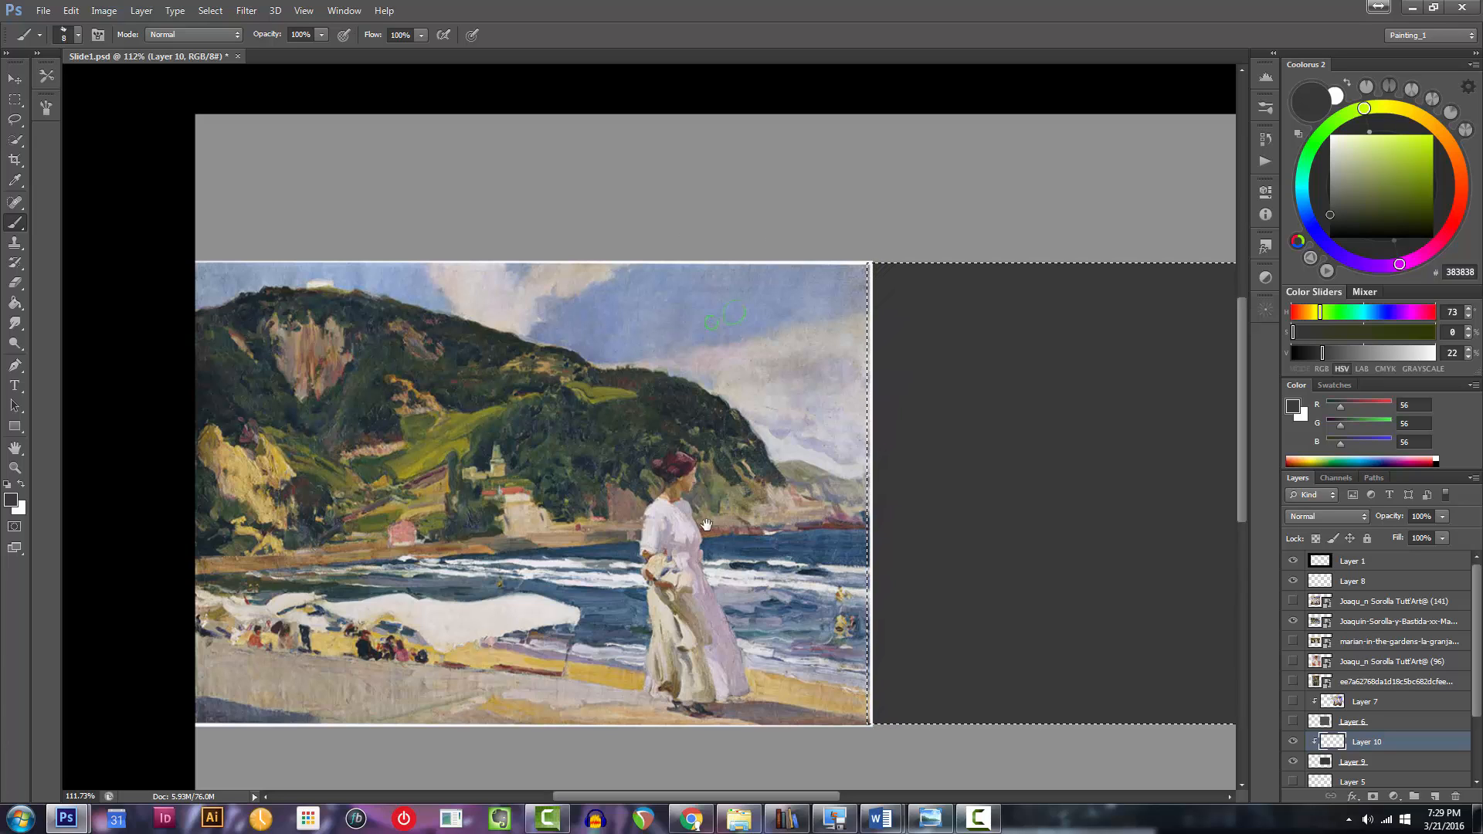
scroll(557, 634, down, 2)
drag(705, 551, 618, 590)
key(ctrl+0)
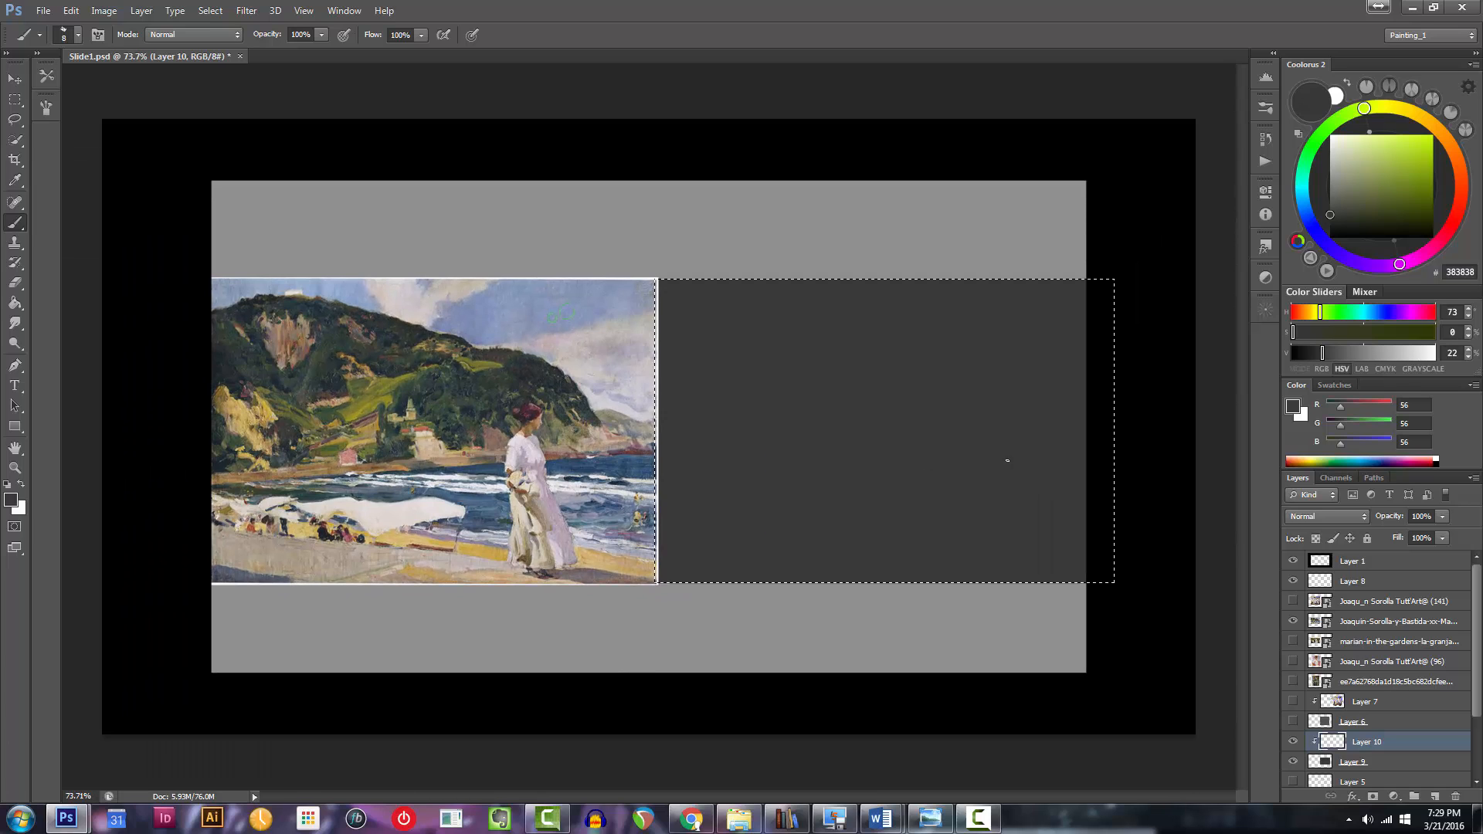
click(1370, 189)
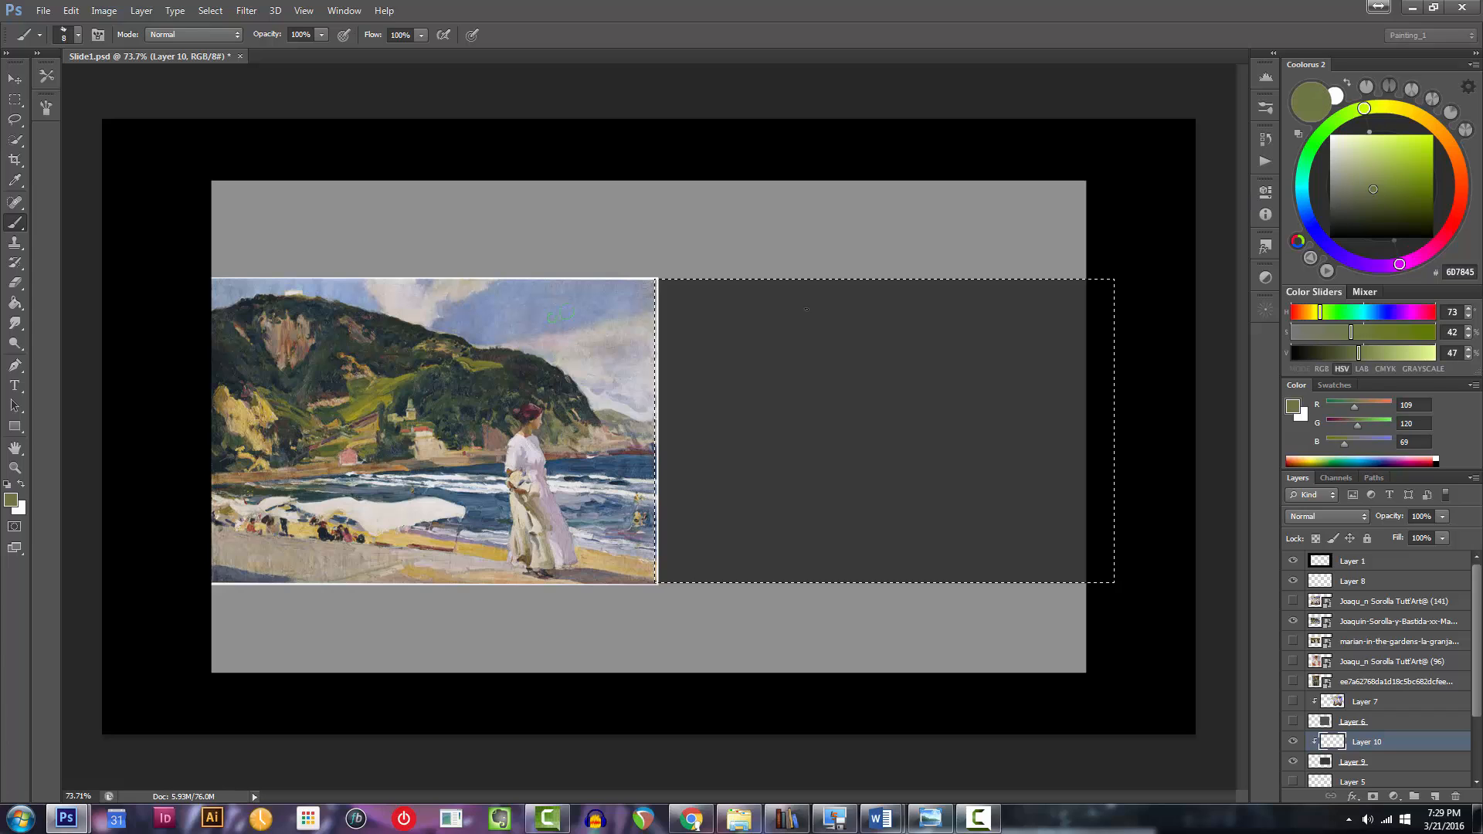
scroll(696, 439, up, 1)
key(ctrl+shift+d)
mouse_move(1305, 150)
mouse_down()
mouse_move(1321, 142)
mouse_move(1306, 166)
mouse_move(1323, 137)
mouse_move(1299, 173)
mouse_move(1322, 134)
mouse_up()
drag(1378, 196, 1407, 210)
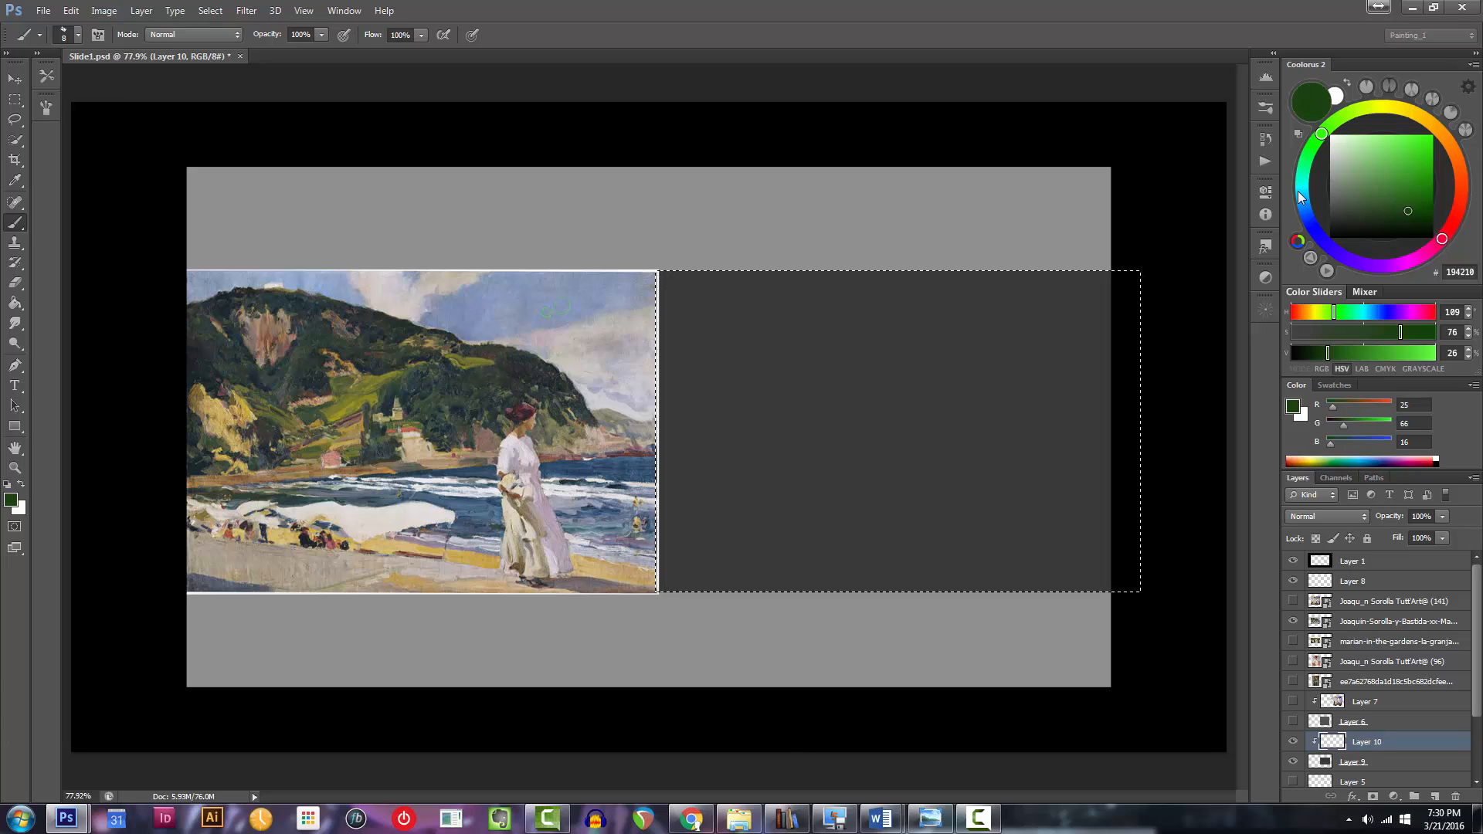
drag(1307, 164, 1310, 155)
click(1371, 221)
drag(1371, 222, 1380, 217)
Paint the hill's sloping crest in dark green, enlarging the brush up to 125.
key(bracketright)
key(bracketright)
key(bracketright)
key(bracketright)
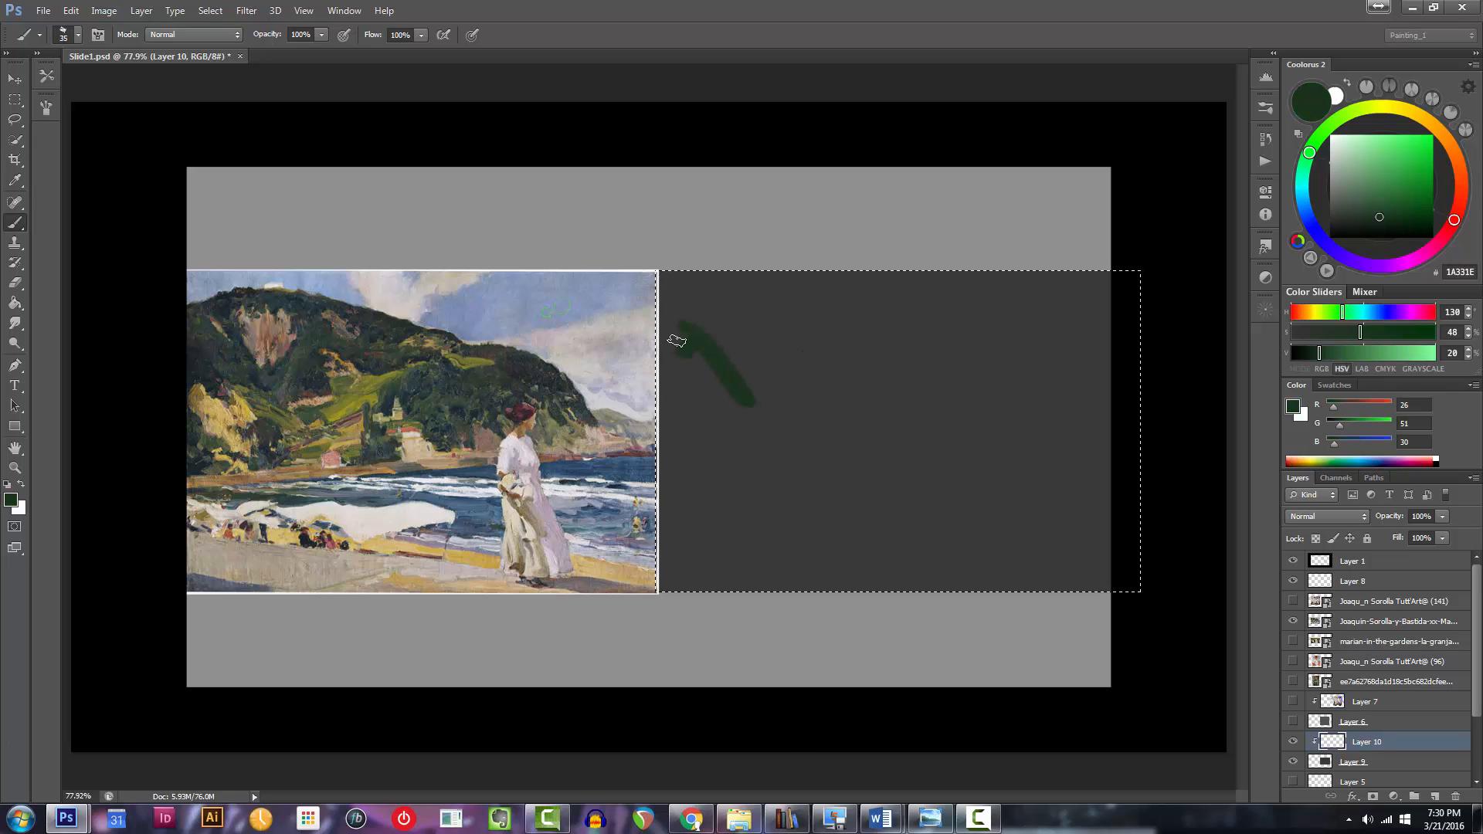
key(bracketright)
mouse_move(730, 384)
mouse_down()
mouse_move(684, 374)
mouse_move(708, 402)
mouse_up()
key(bracketright)
key(bracketright)
key(bracketright)
key(bracketright)
key(bracketright)
Shift to a cooler dark green (1A3327) and block in the hillside across to its far slope.
drag(1307, 164, 1305, 168)
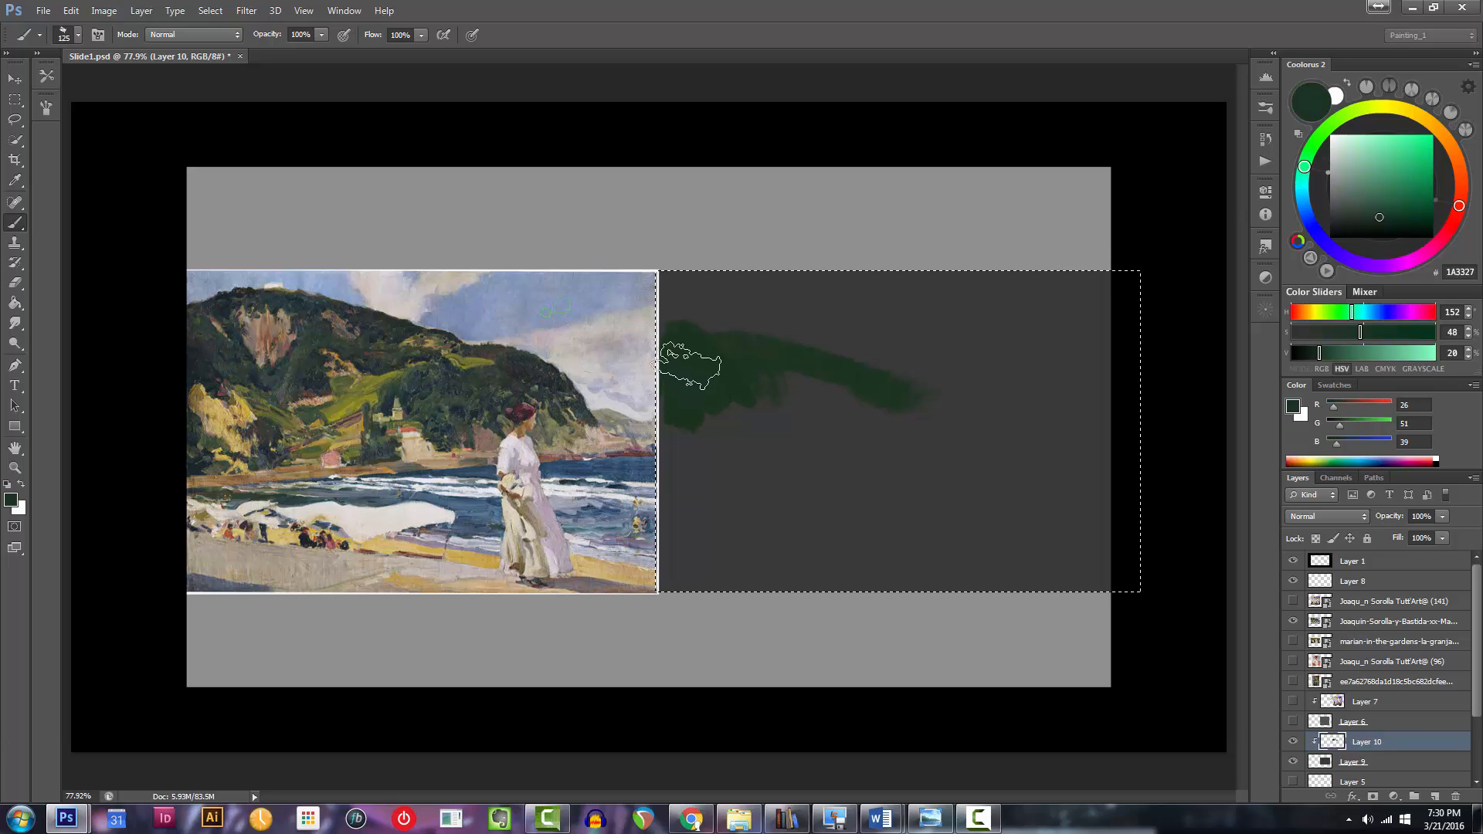
mouse_move(679, 404)
mouse_down()
mouse_move(1059, 424)
mouse_move(967, 457)
mouse_move(983, 497)
mouse_move(1051, 483)
mouse_up()
key(bracketleft)
key(bracketleft)
key(bracketleft)
key(bracketleft)
key(bracketleft)
key(bracketleft)
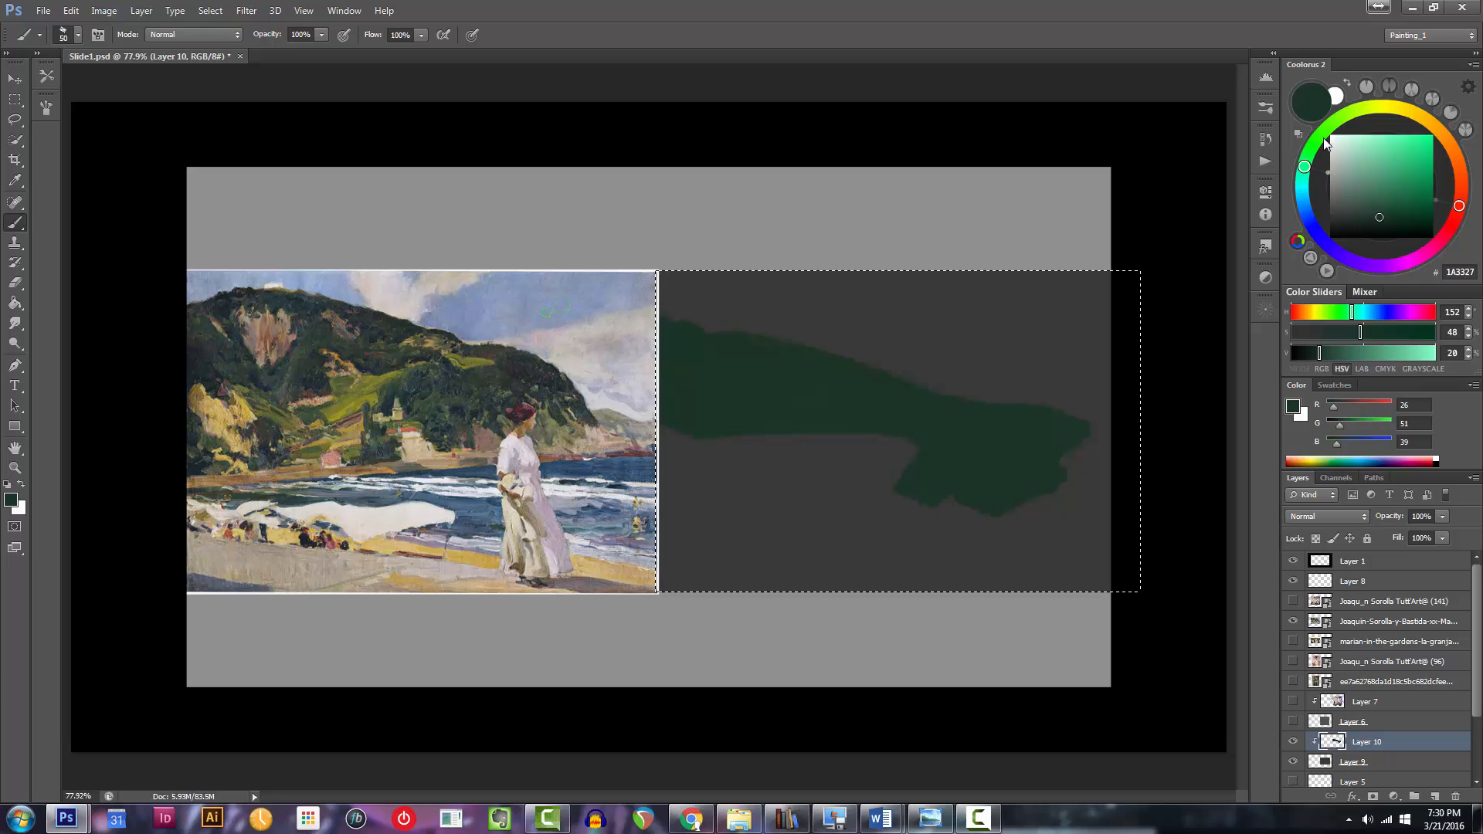
Mix a warm yellow-green (8B9521) and paint the sunlit grass patches below the dark hillside.
drag(1323, 136, 1351, 114)
mouse_move(1380, 209)
mouse_down()
mouse_move(1375, 179)
mouse_move(1410, 178)
mouse_up()
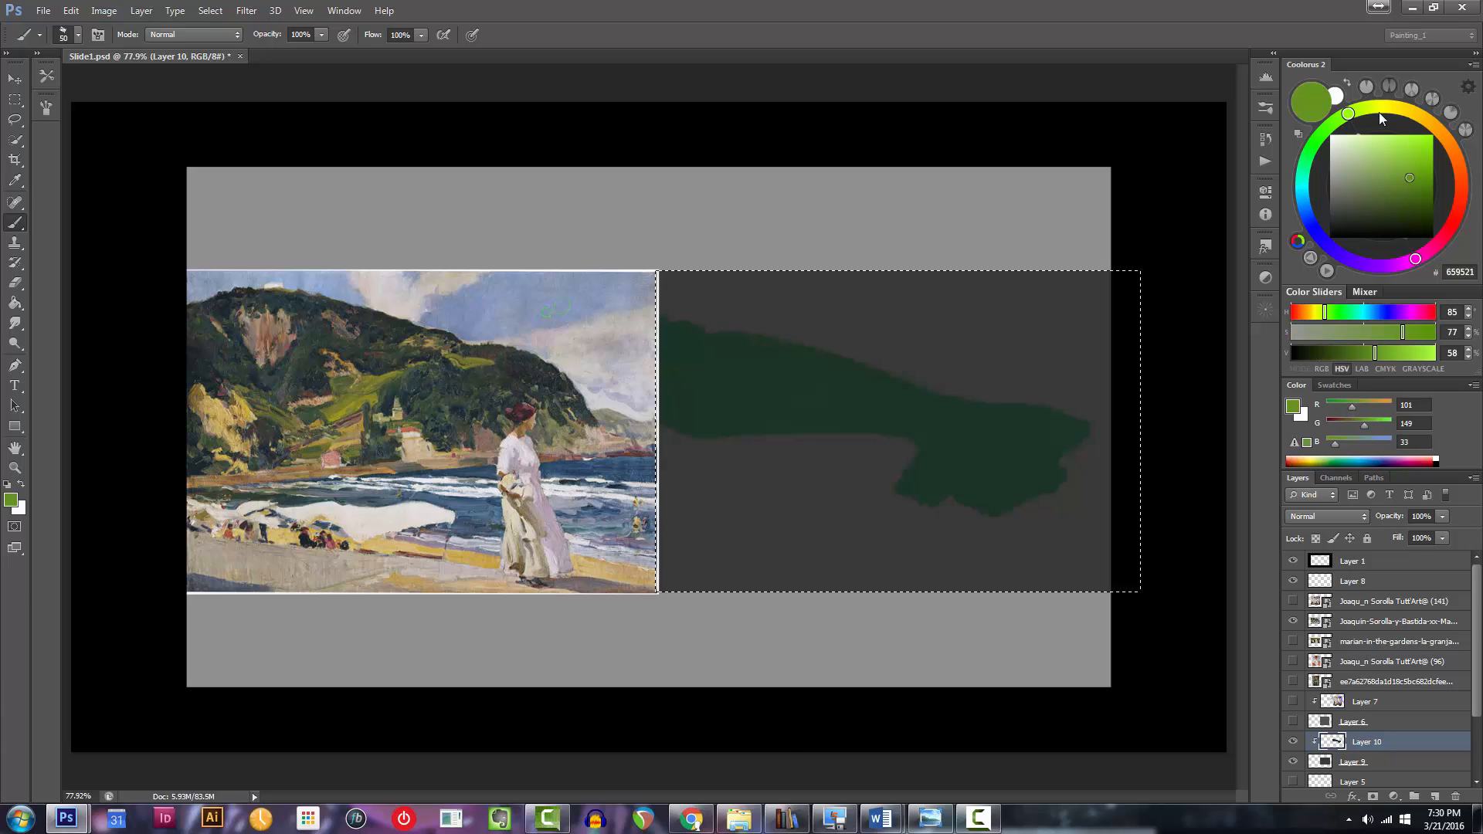
click(1376, 108)
key(bracketleft)
key(bracketleft)
mouse_move(700, 412)
mouse_down()
mouse_move(717, 442)
mouse_move(926, 429)
mouse_up()
key(bracketright)
key(bracketright)
key(bracketright)
mouse_move(848, 461)
mouse_down()
mouse_move(856, 472)
mouse_move(774, 443)
mouse_up()
scroll(853, 477, down, 2)
scroll(851, 477, up, 2)
key(bracketleft)
key(bracketleft)
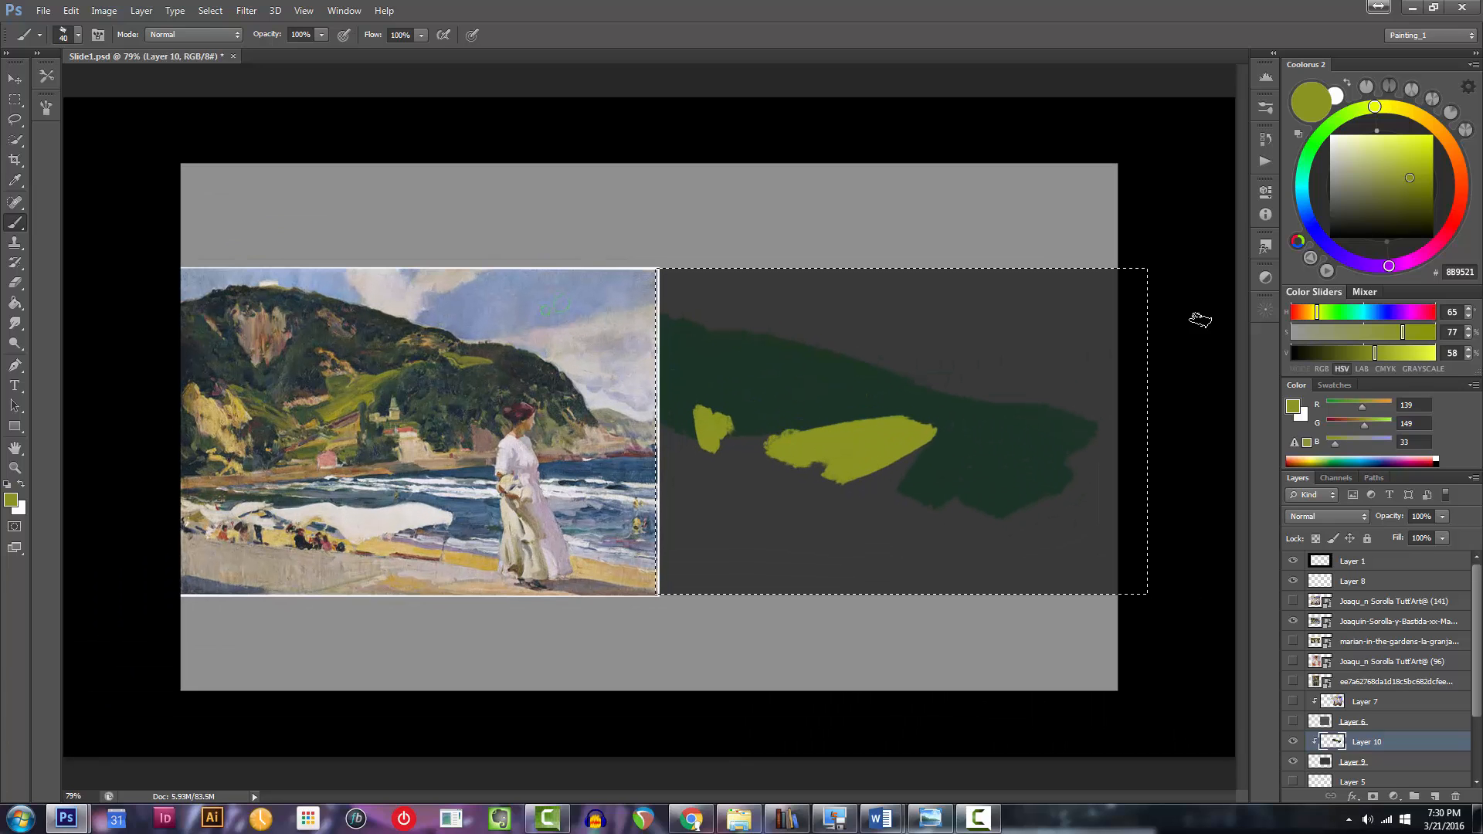
Mix a light blue (7AA0DD) and block in the whole sky above the hill with a large brush.
click(1349, 184)
click(1303, 175)
mouse_move(1361, 179)
mouse_down()
mouse_move(1352, 156)
mouse_move(1371, 150)
mouse_up()
click(1305, 201)
drag(1306, 212, 1304, 199)
drag(1370, 152, 1376, 148)
drag(1303, 199, 1309, 222)
key(bracketright)
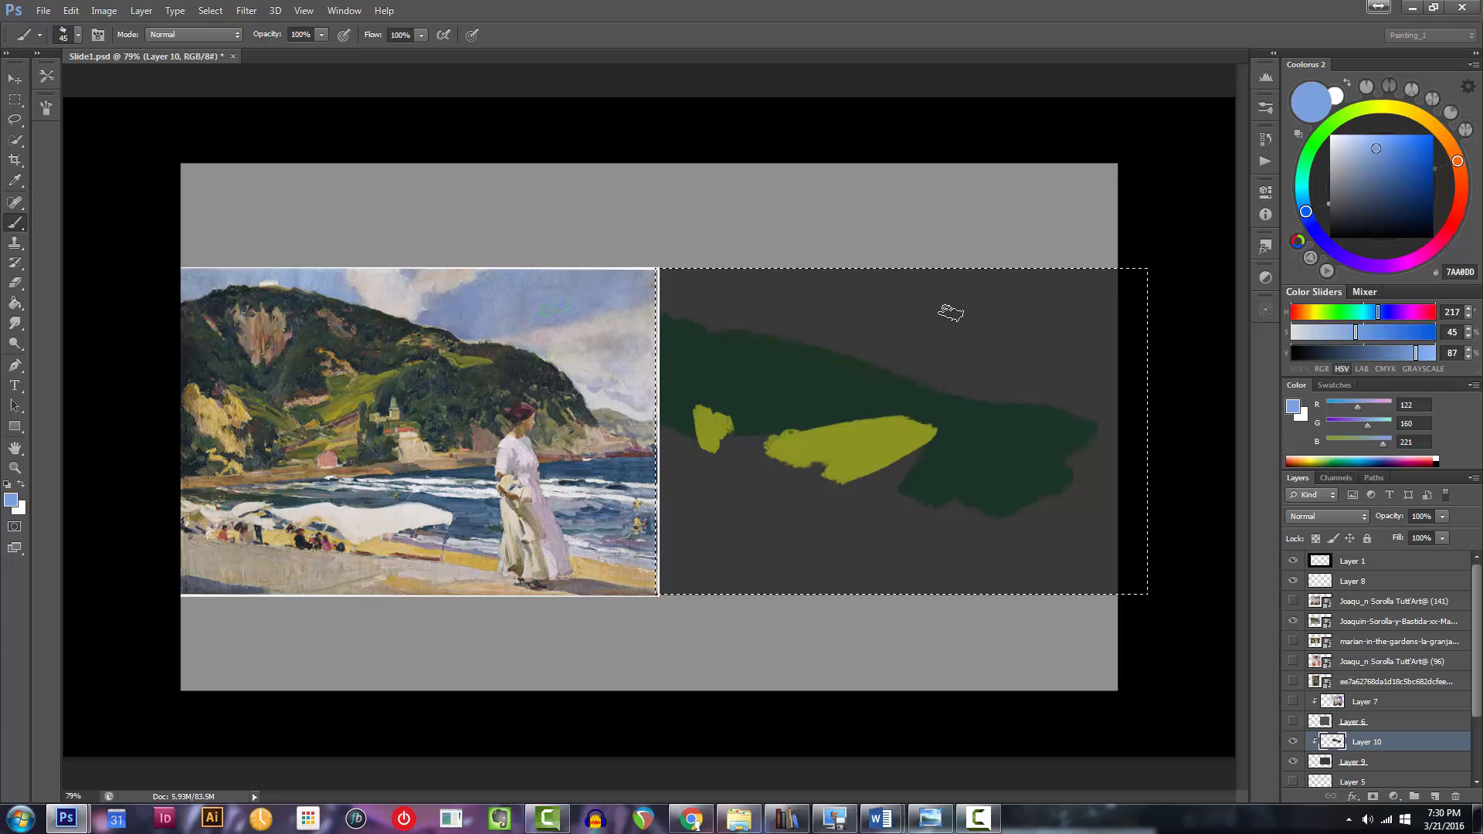
drag(1118, 272, 928, 347)
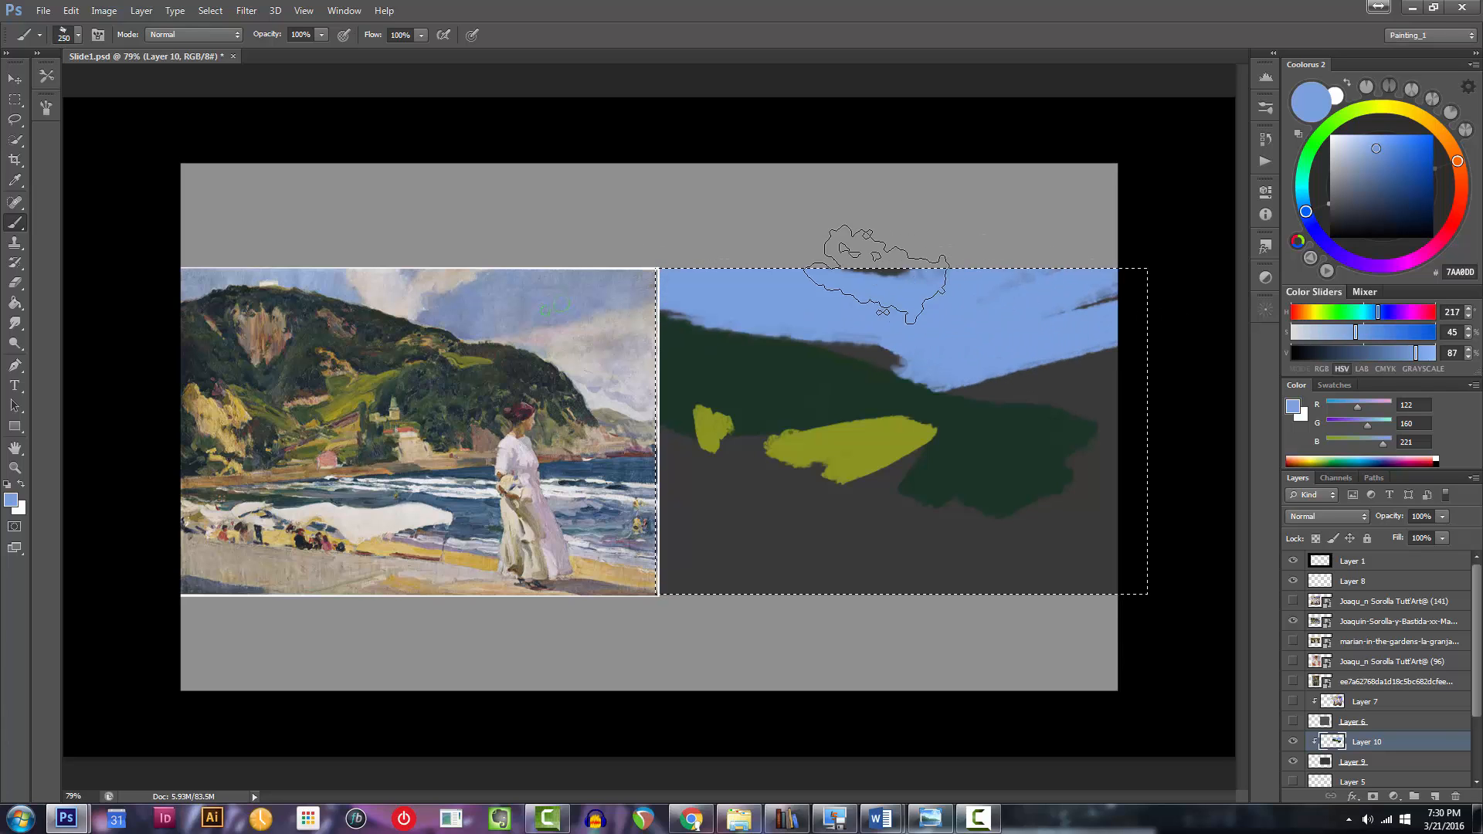
key(bracketleft)
key(bracketleft)
key(bracketleft)
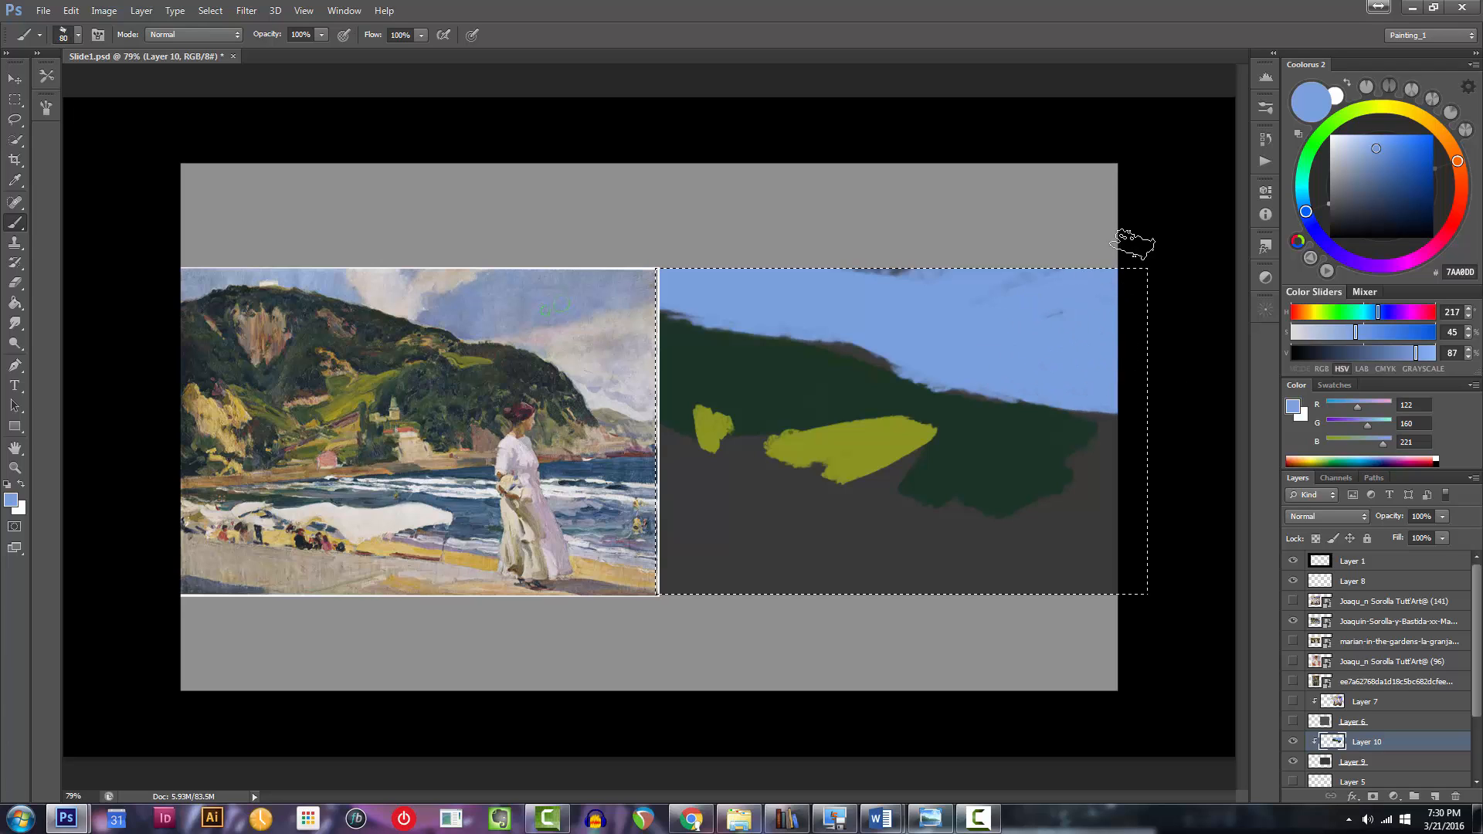
Try the cloud above the hill in a pale yellow-grey (D0CFB0), then in cool blue-greys (A9B2C0 and CBD4E4).
click(1388, 113)
drag(1352, 164, 1346, 153)
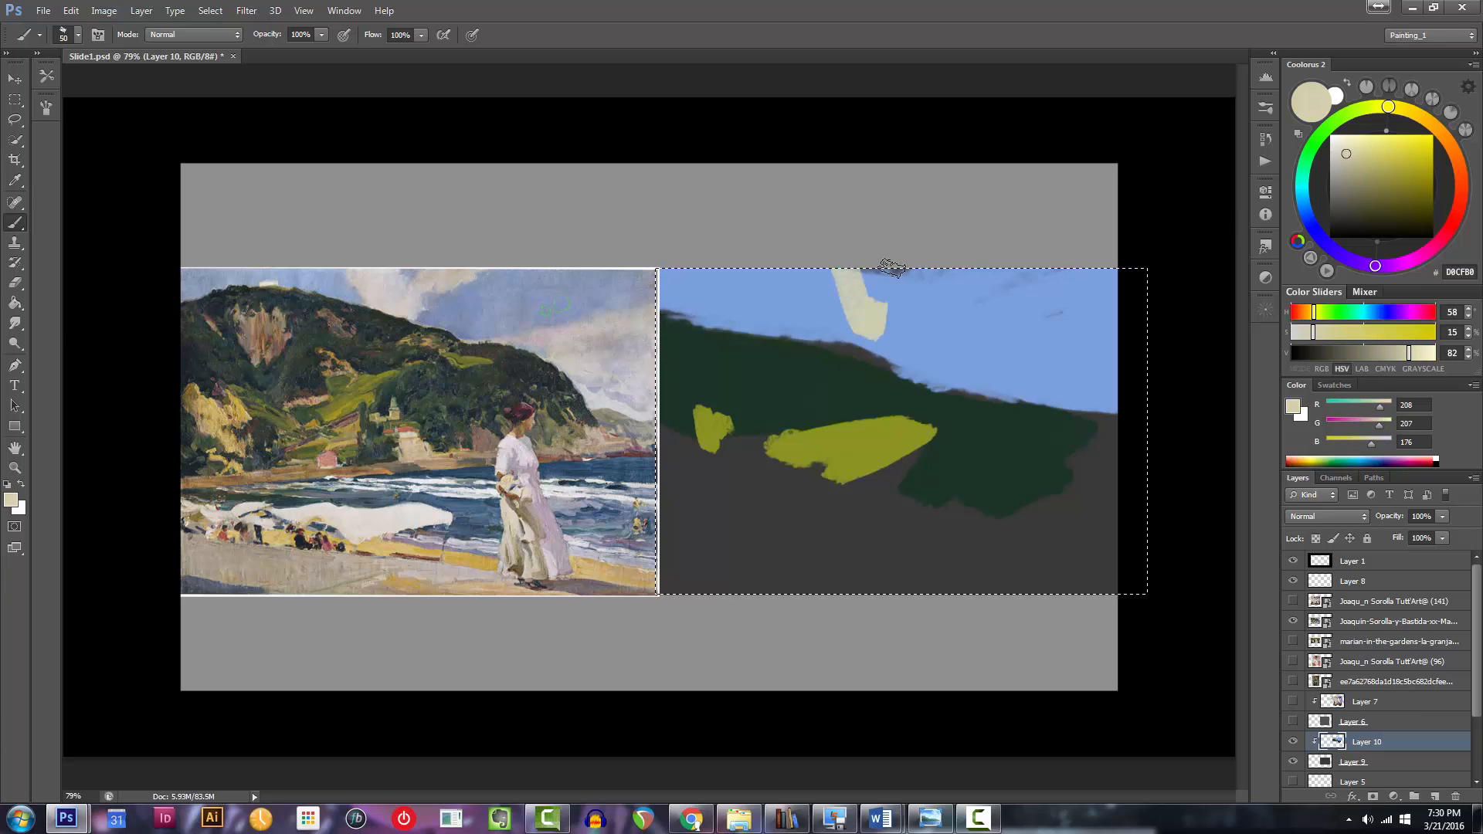
click(1306, 211)
click(1343, 160)
key(bracketright)
key(bracketright)
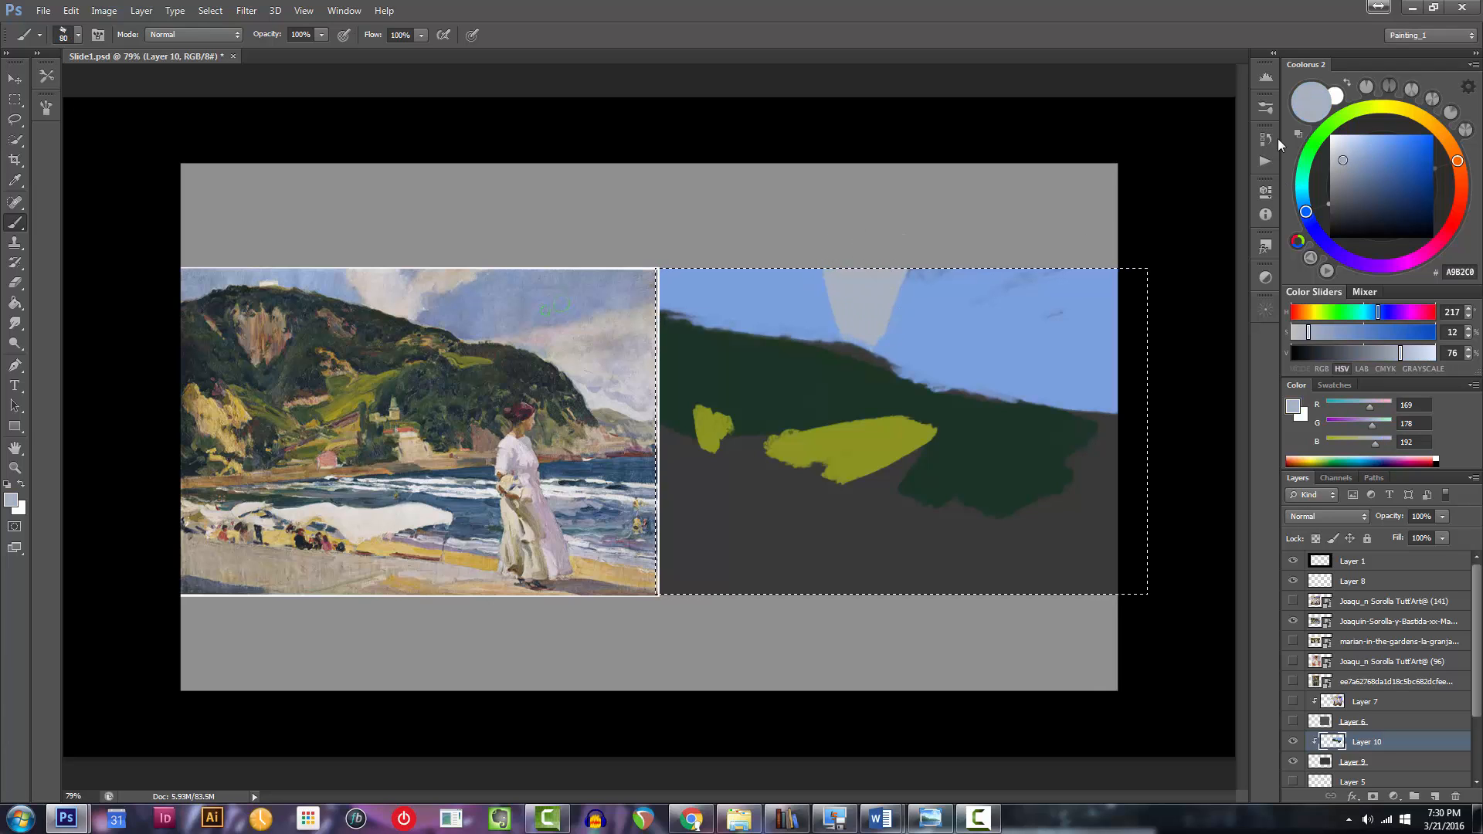
click(1342, 146)
mouse_move(854, 331)
mouse_down()
mouse_move(887, 271)
mouse_move(857, 288)
mouse_up()
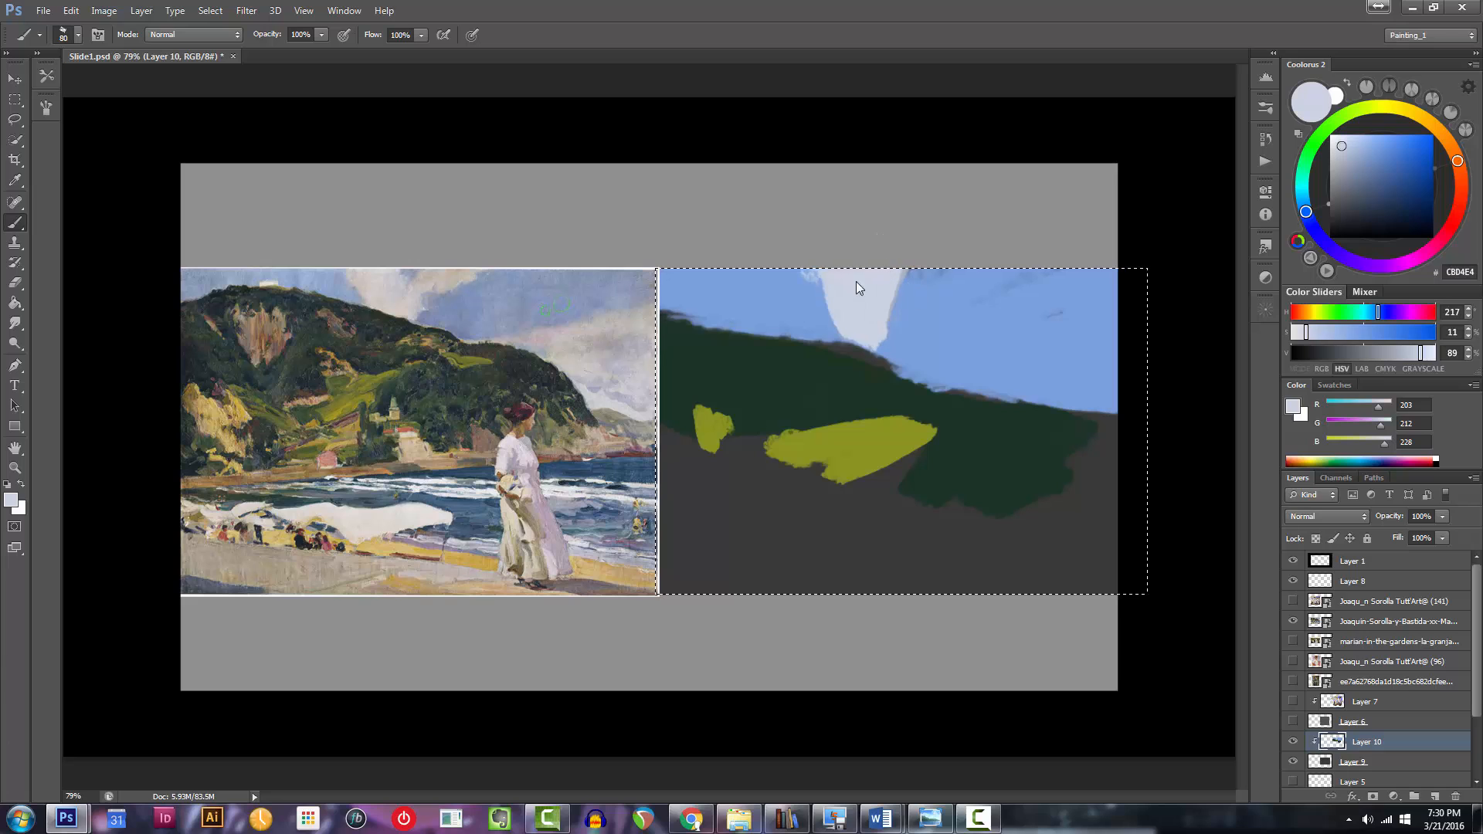
Repaint the cloud in a warm cream (E4E3CB) and shade one side with a warm grey (C9C8BD).
click(1431, 123)
click(1383, 109)
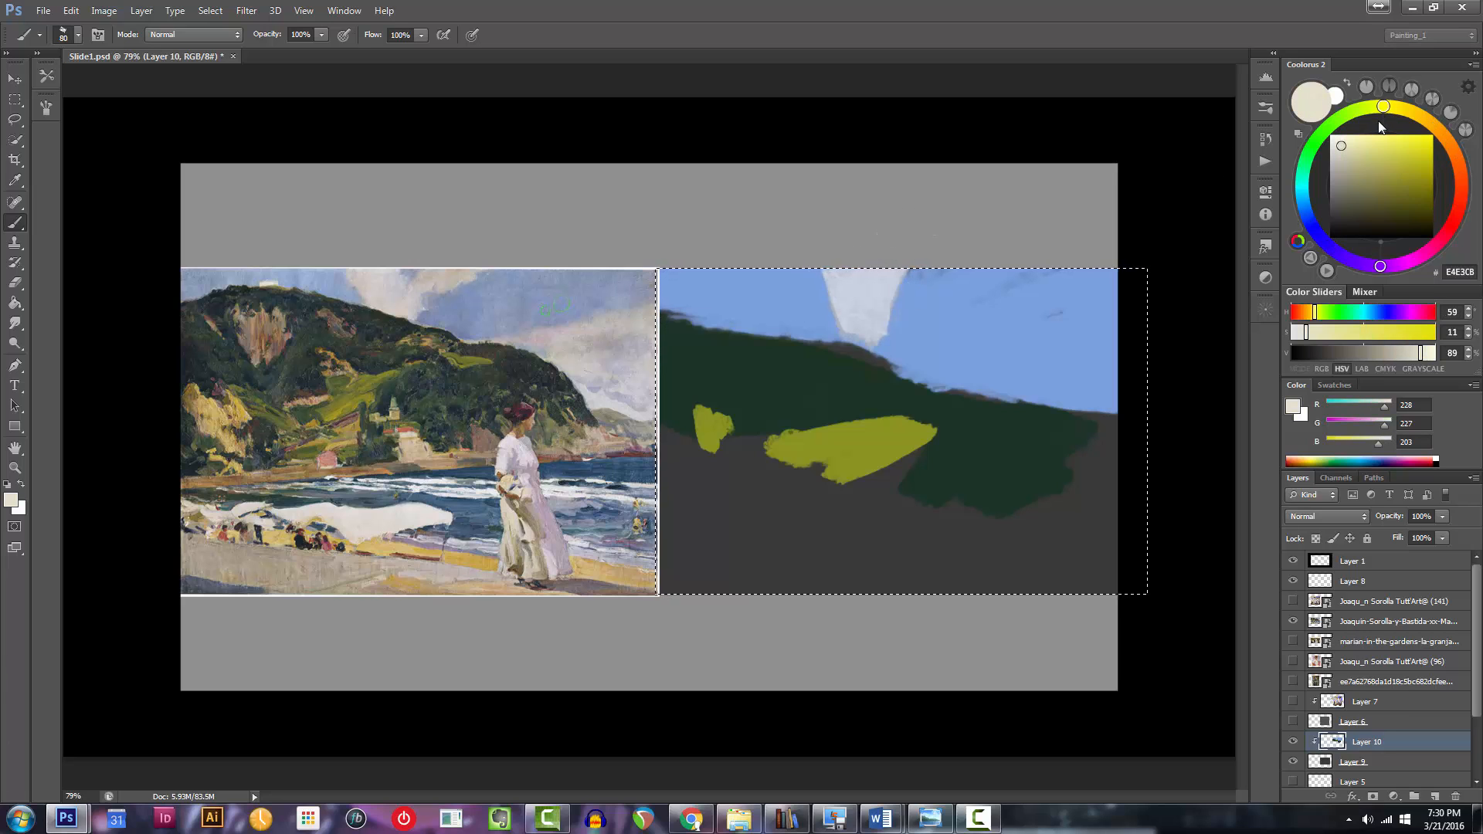
click(1338, 156)
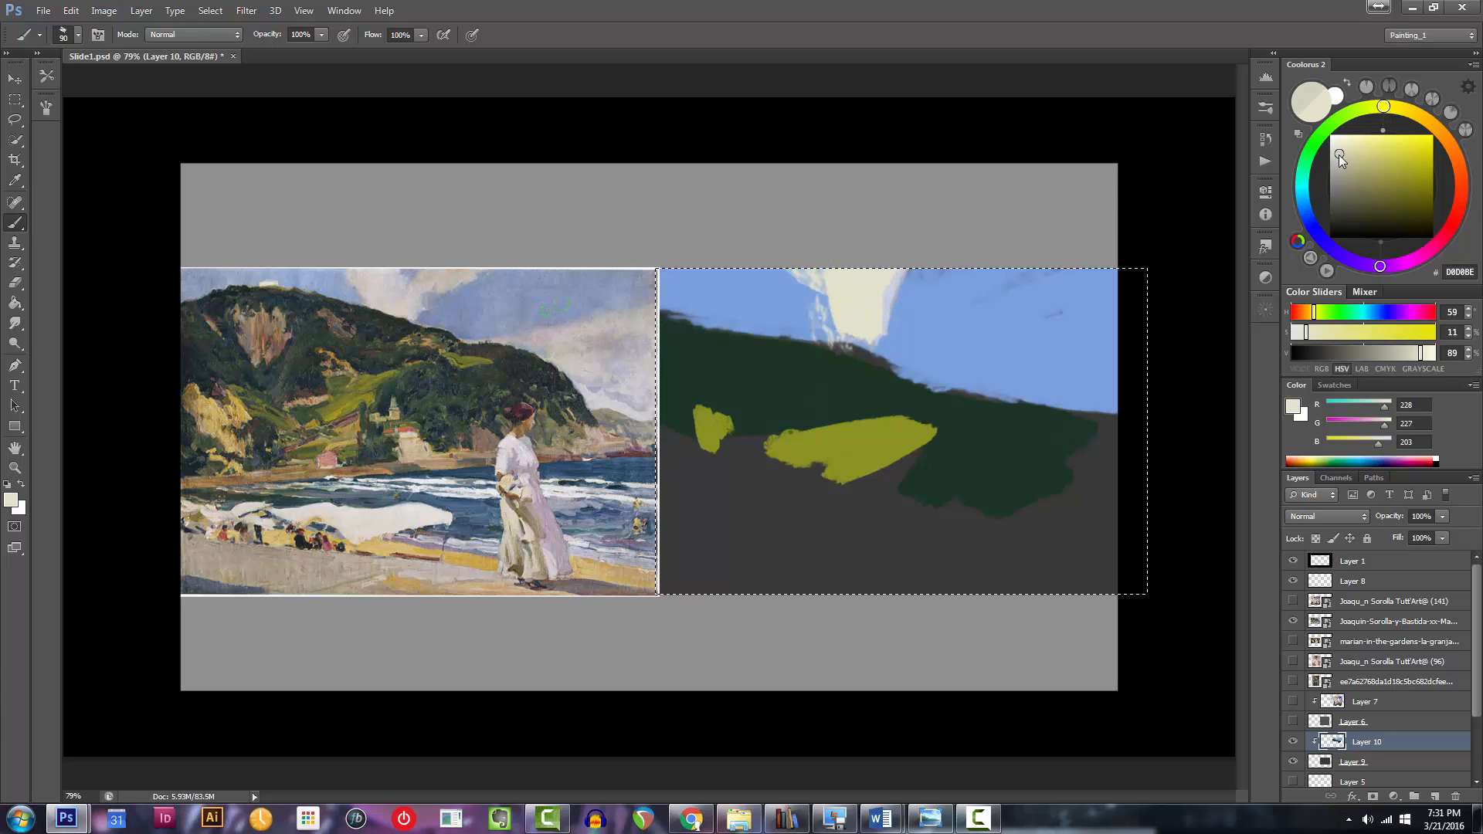
key(bracketleft)
key(bracketleft)
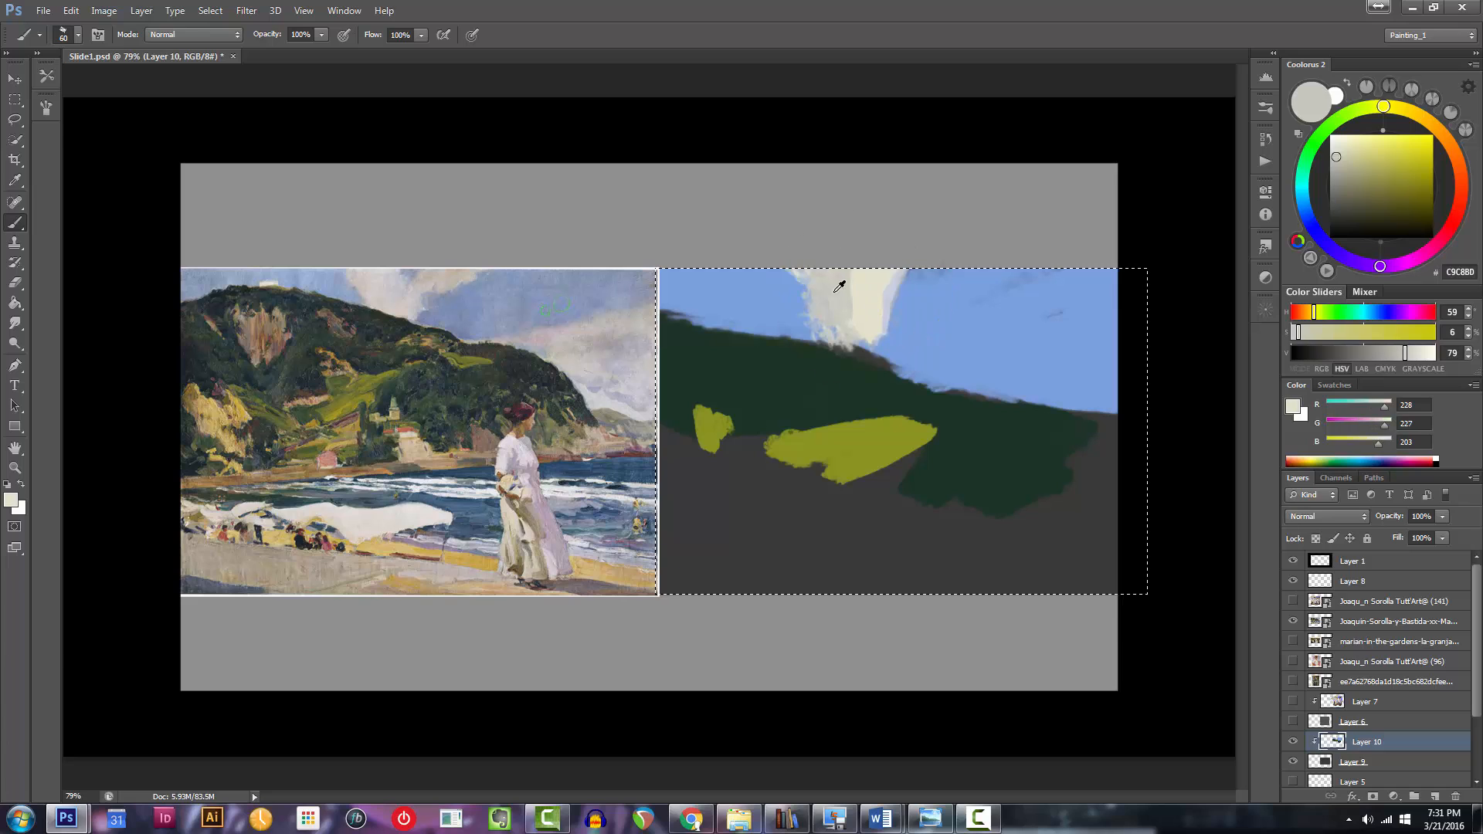
Sample the cloud colours and paint a second cloud band low in the sky over the hill's far slope.
alt+click(849, 316)
alt+click(865, 316)
key(bracketright)
key(bracketright)
key(bracketright)
mouse_move(997, 386)
mouse_down()
mouse_move(1148, 336)
mouse_move(1022, 398)
mouse_move(1169, 371)
mouse_move(1121, 381)
mouse_move(1070, 359)
mouse_move(993, 364)
mouse_up()
Sample the sky blue, mute it to 8DA2C4, and brush it over the sky between the two clouds.
alt+click(1010, 331)
drag(1378, 151, 1359, 159)
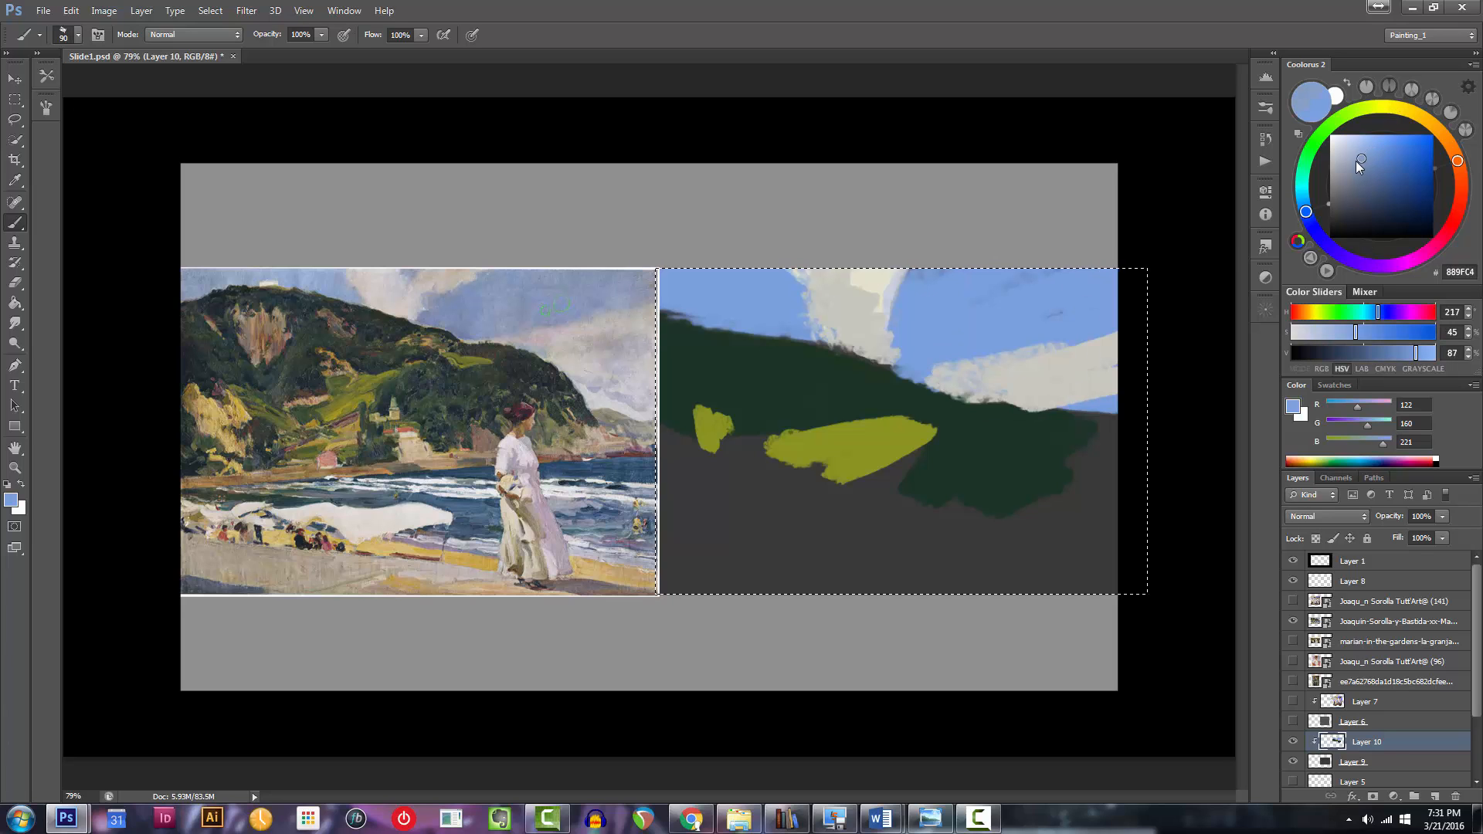
key(bracketright)
key(bracketright)
drag(1175, 288, 908, 340)
Sample the bare cliff in the beach reference with a smaller brush and adjust the colour to light tan (C59B7B).
key(bracketleft)
key(bracketleft)
key(bracketleft)
key(bracketleft)
key(bracketleft)
key(bracketleft)
key(bracketleft)
key(bracketleft)
key(bracketleft)
mouse_move(762, 321)
mouse_down()
mouse_move(693, 255)
mouse_move(764, 317)
mouse_move(712, 335)
mouse_move(769, 355)
mouse_move(781, 382)
mouse_up()
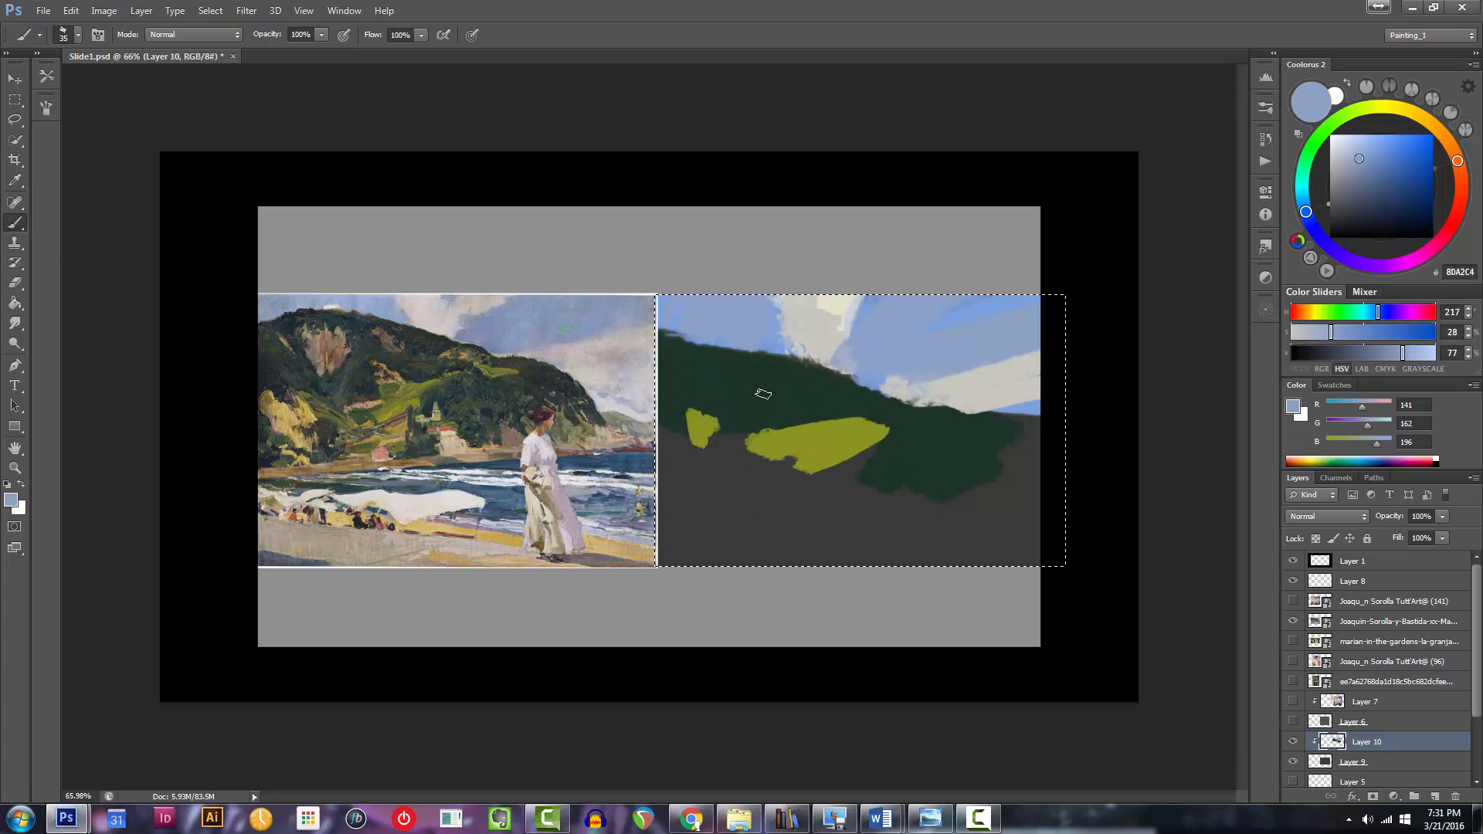
alt+click(316, 344)
drag(316, 344, 311, 346)
mouse_move(1461, 187)
mouse_down()
mouse_move(1433, 166)
mouse_move(1369, 158)
mouse_up()
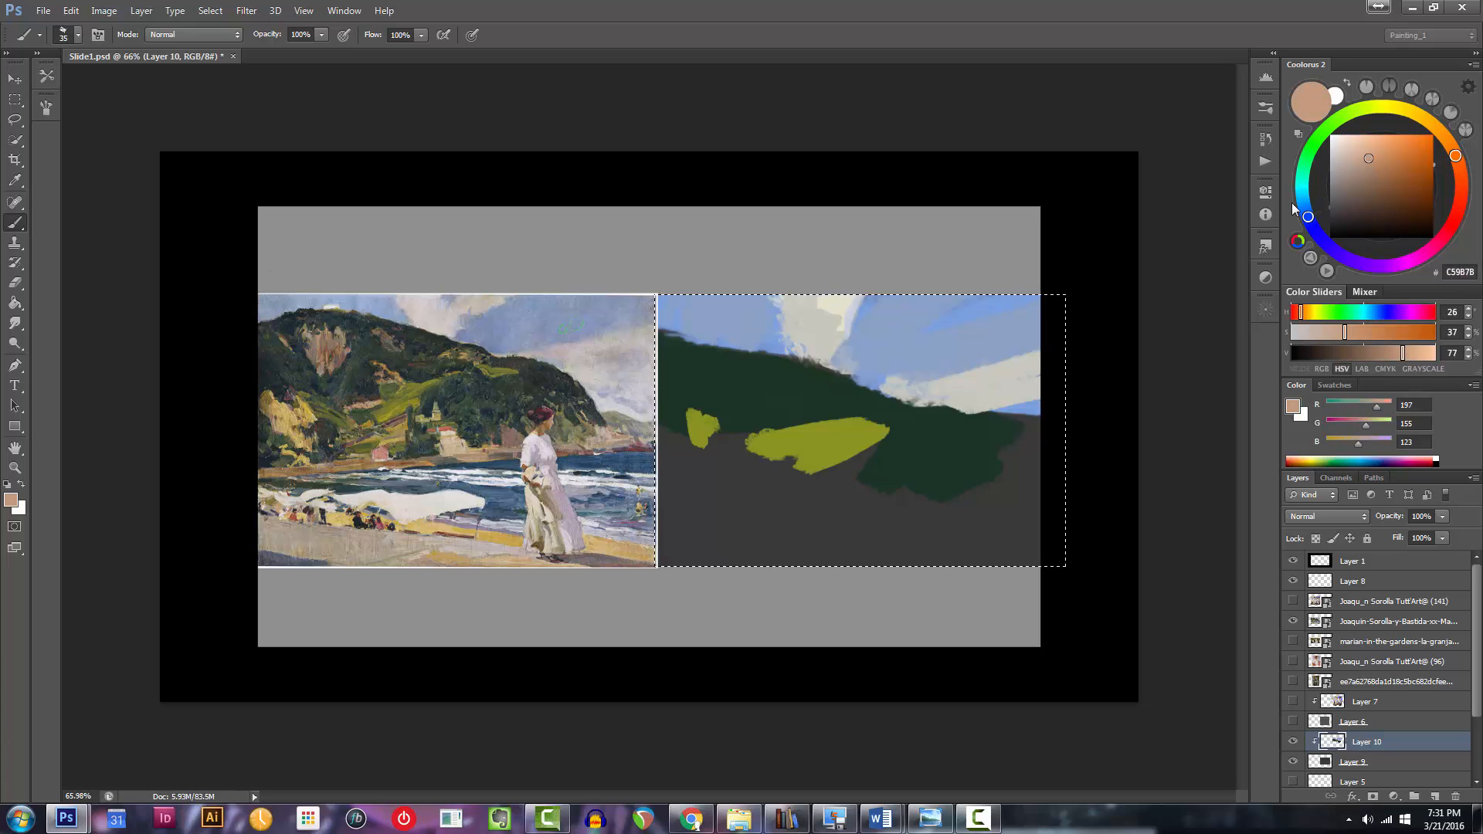
Paint the exposed cliff patch on the near side of the dark green hill in light tan.
drag(757, 358, 778, 375)
mouse_move(778, 376)
mouse_down()
mouse_move(819, 393)
mouse_move(817, 455)
mouse_move(832, 423)
mouse_move(781, 425)
mouse_move(853, 398)
mouse_move(785, 425)
mouse_move(792, 449)
mouse_move(839, 448)
mouse_up()
key(bracketleft)
key(bracketleft)
key(bracketright)
key(bracketright)
key(bracketright)
Mix a deeper tan (B0815D) for the cliff patch and reduce the brush size.
click(1379, 167)
key(bracketleft)
key(bracketleft)
key(bracketleft)
key(bracketleft)
key(bracketleft)
key(bracketleft)
drag(860, 507, 822, 520)
drag(844, 511, 888, 509)
drag(1128, 534, 1091, 536)
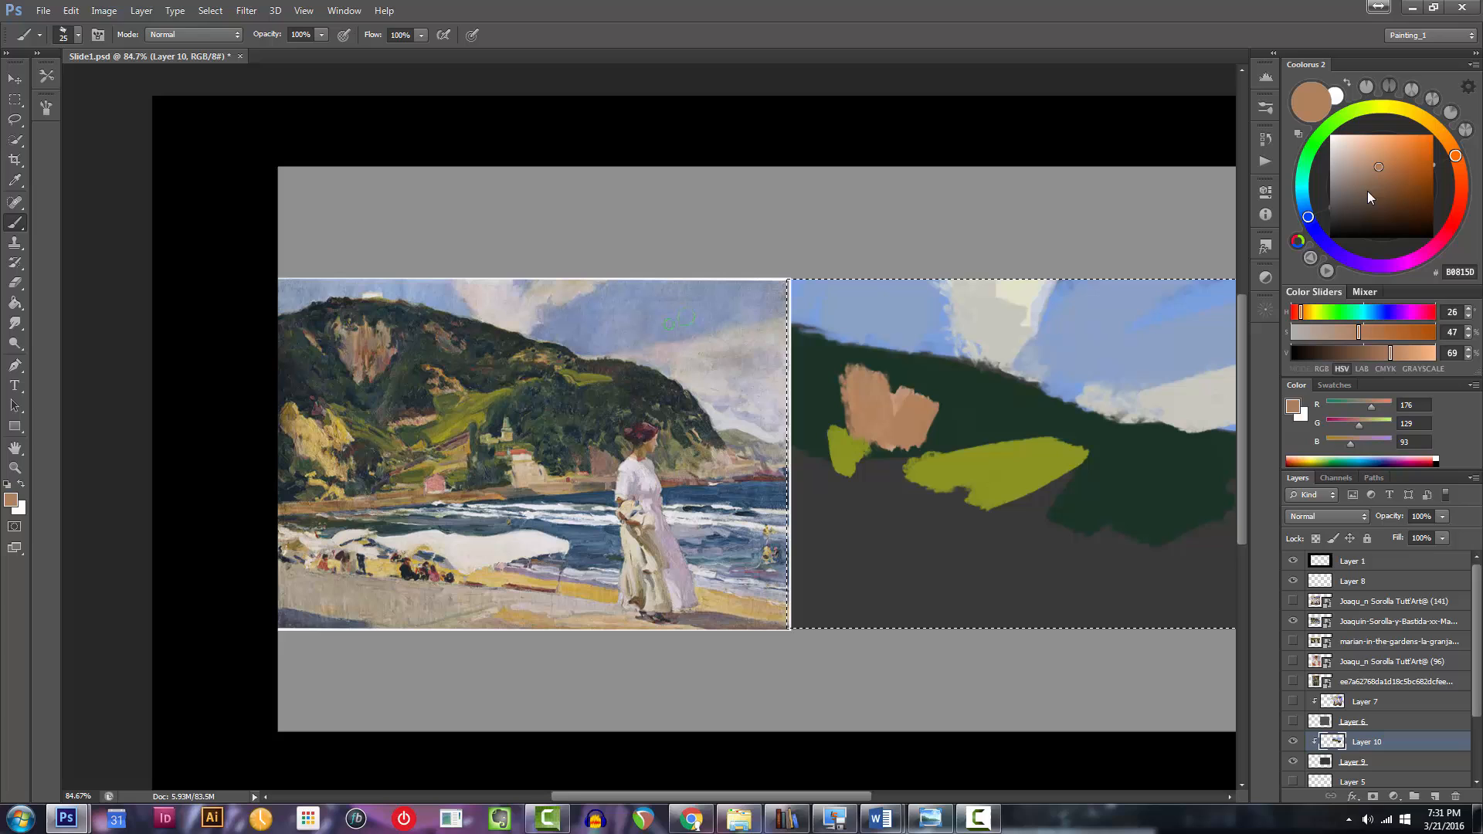
Mix a deep blue (2D4282) and paint a thin waterline across the study below the hill.
click(1307, 219)
drag(1404, 181, 1397, 185)
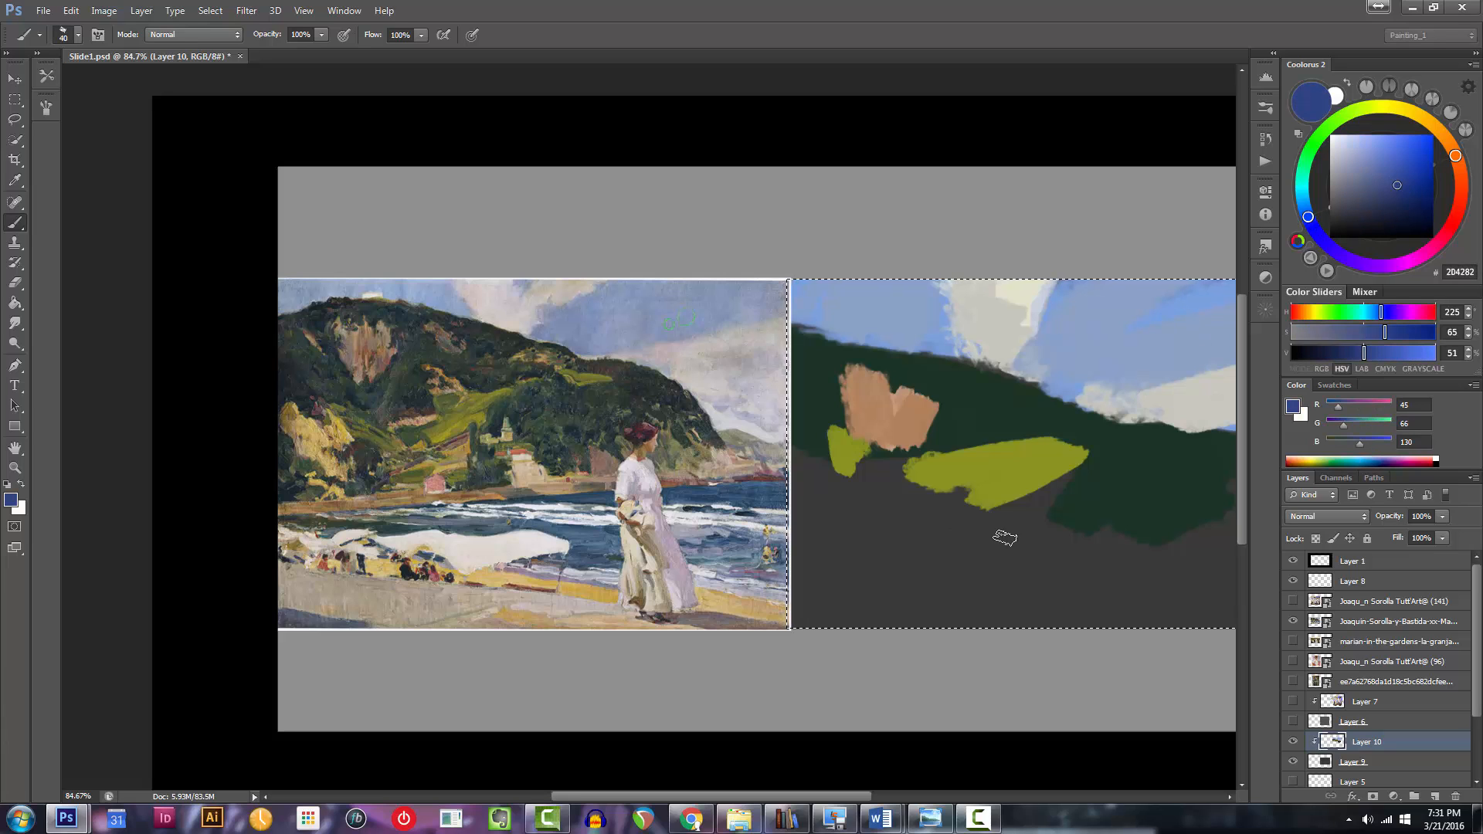
drag(1226, 519, 1284, 516)
drag(1105, 547, 983, 538)
Fill the sea below the hill in deep blue (2D4282) with a larger brush, down to the study's lower edge.
key(])
key(])
key(])
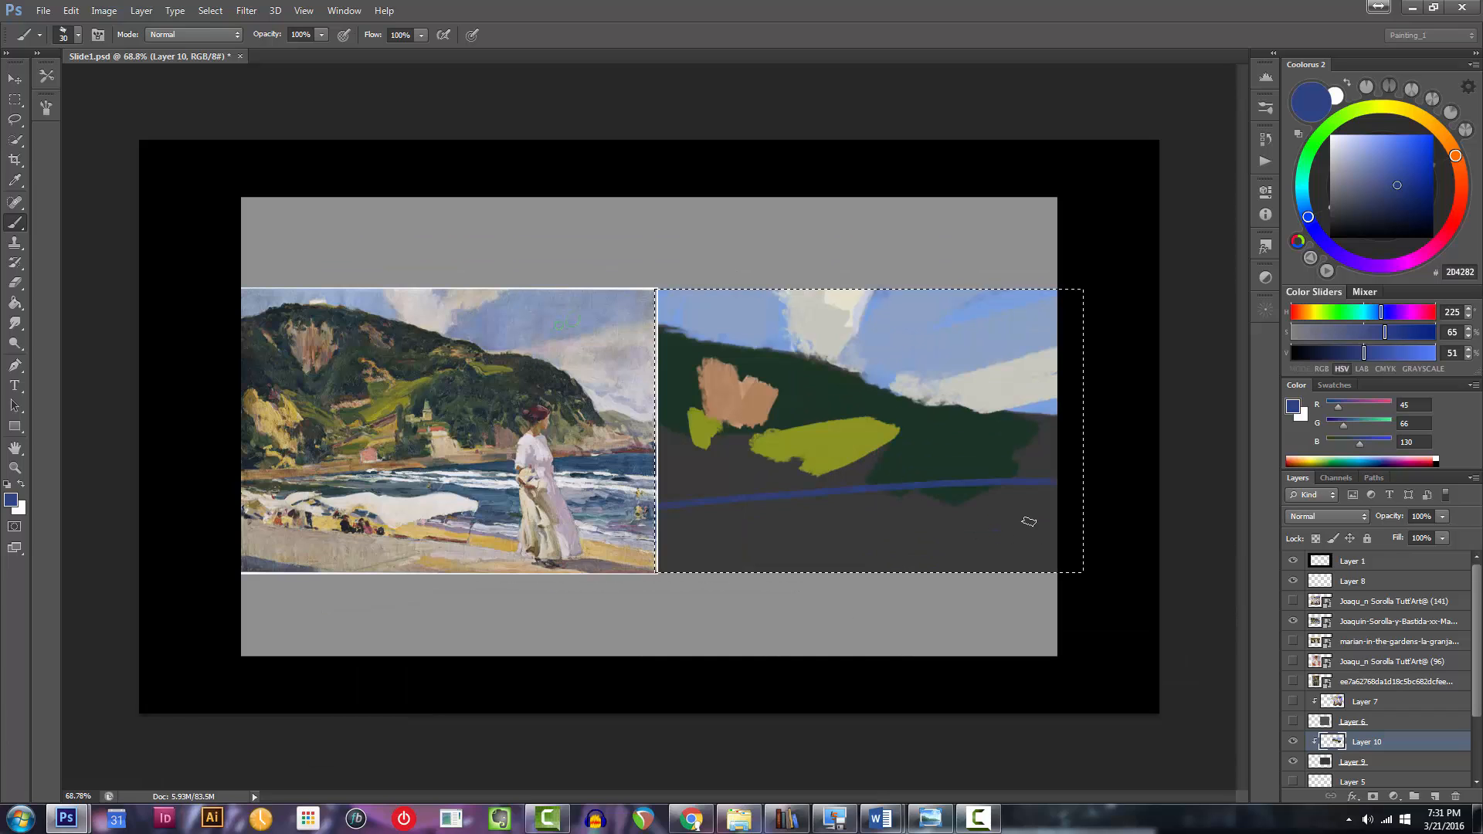
mouse_move(723, 498)
mouse_down()
mouse_move(1181, 501)
mouse_move(730, 502)
mouse_move(1182, 487)
mouse_up()
key(])
drag(719, 514, 1241, 536)
drag(850, 529, 1142, 541)
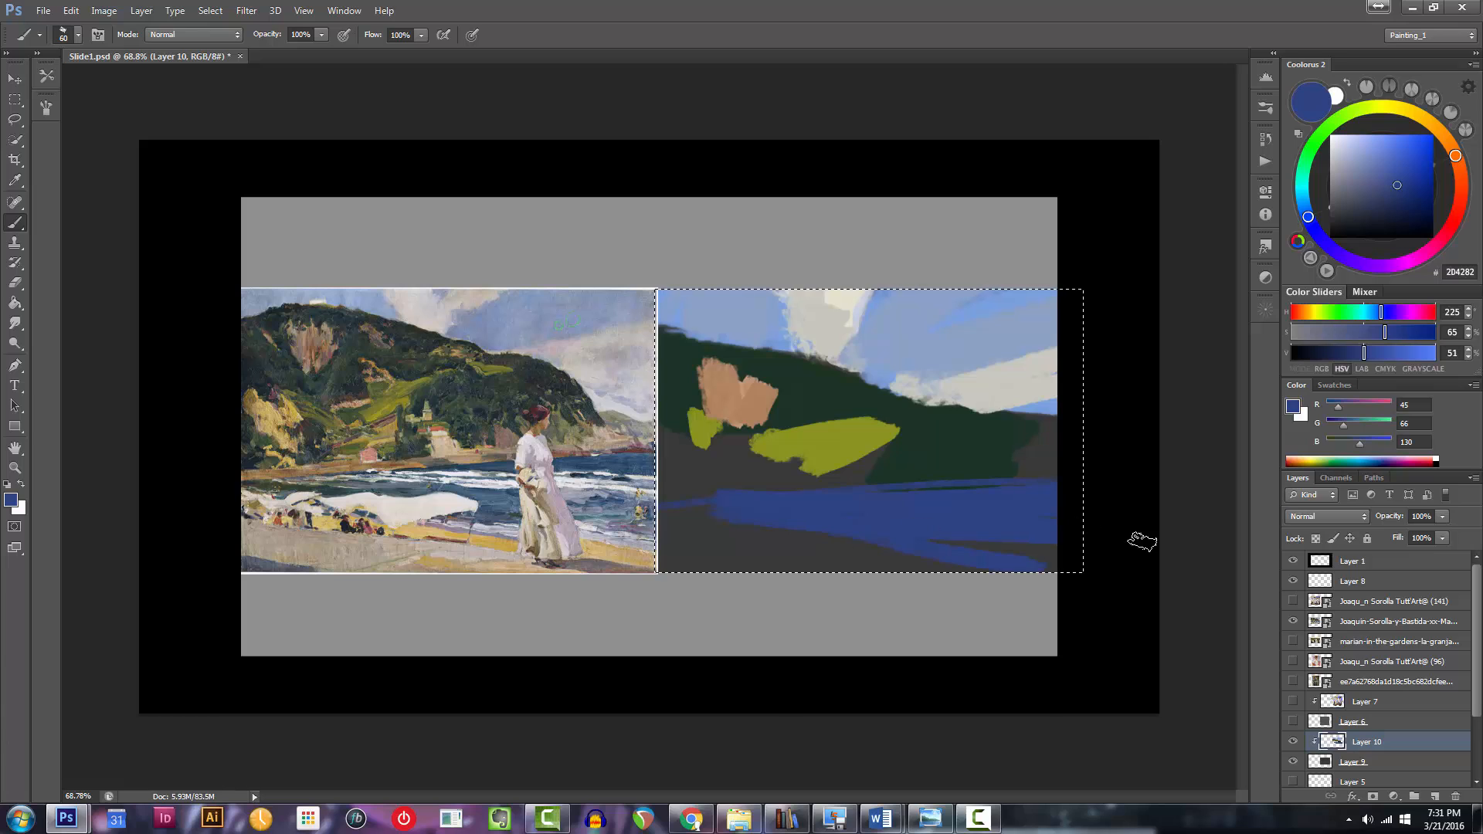
mouse_move(1007, 530)
mouse_down()
mouse_move(1037, 534)
mouse_move(1056, 572)
mouse_up()
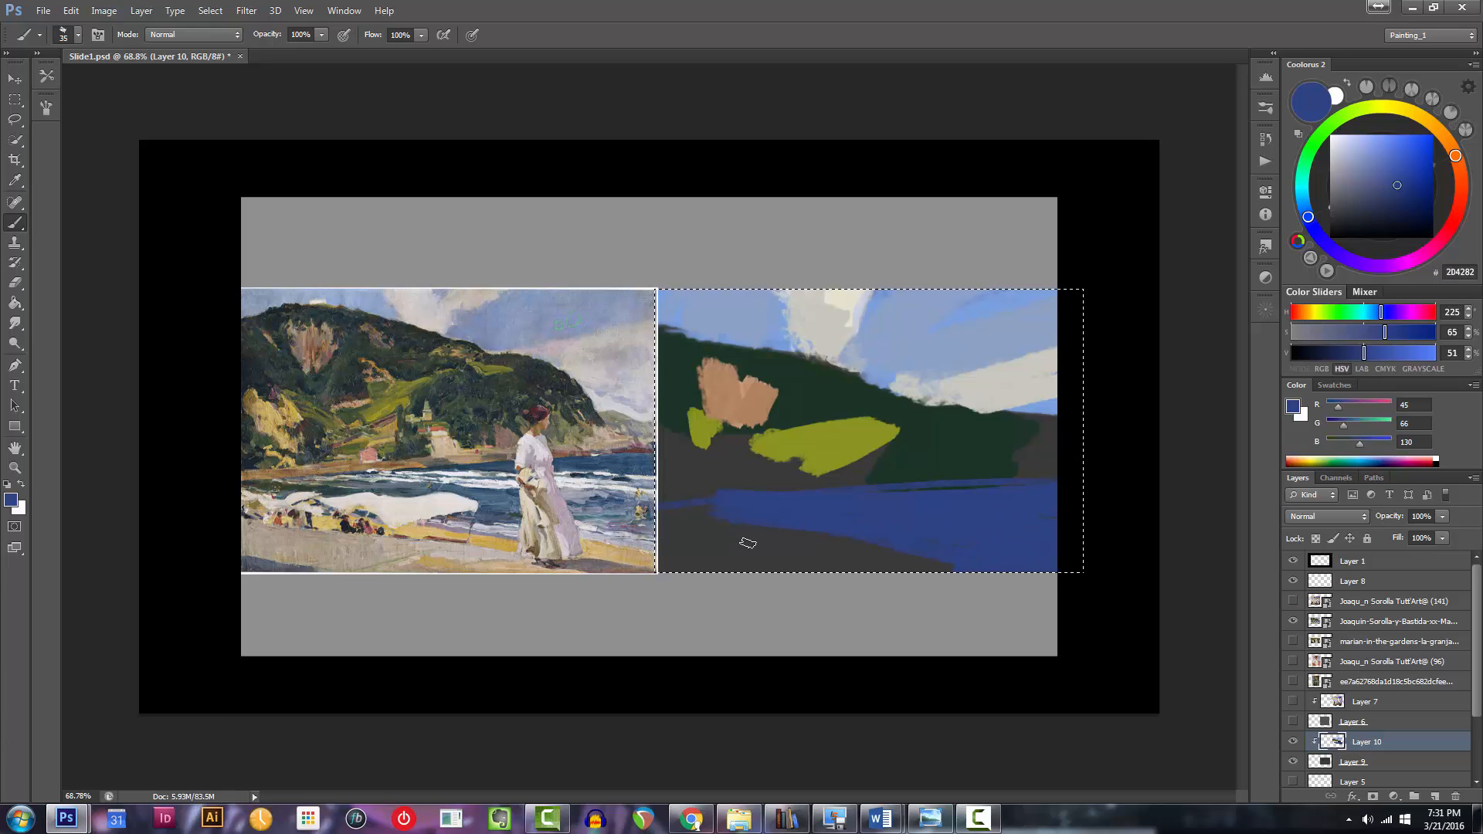
Mix a warm brown (745924) and paint the sloping strip of beach along the near edge of the sea.
click(1406, 111)
click(1400, 190)
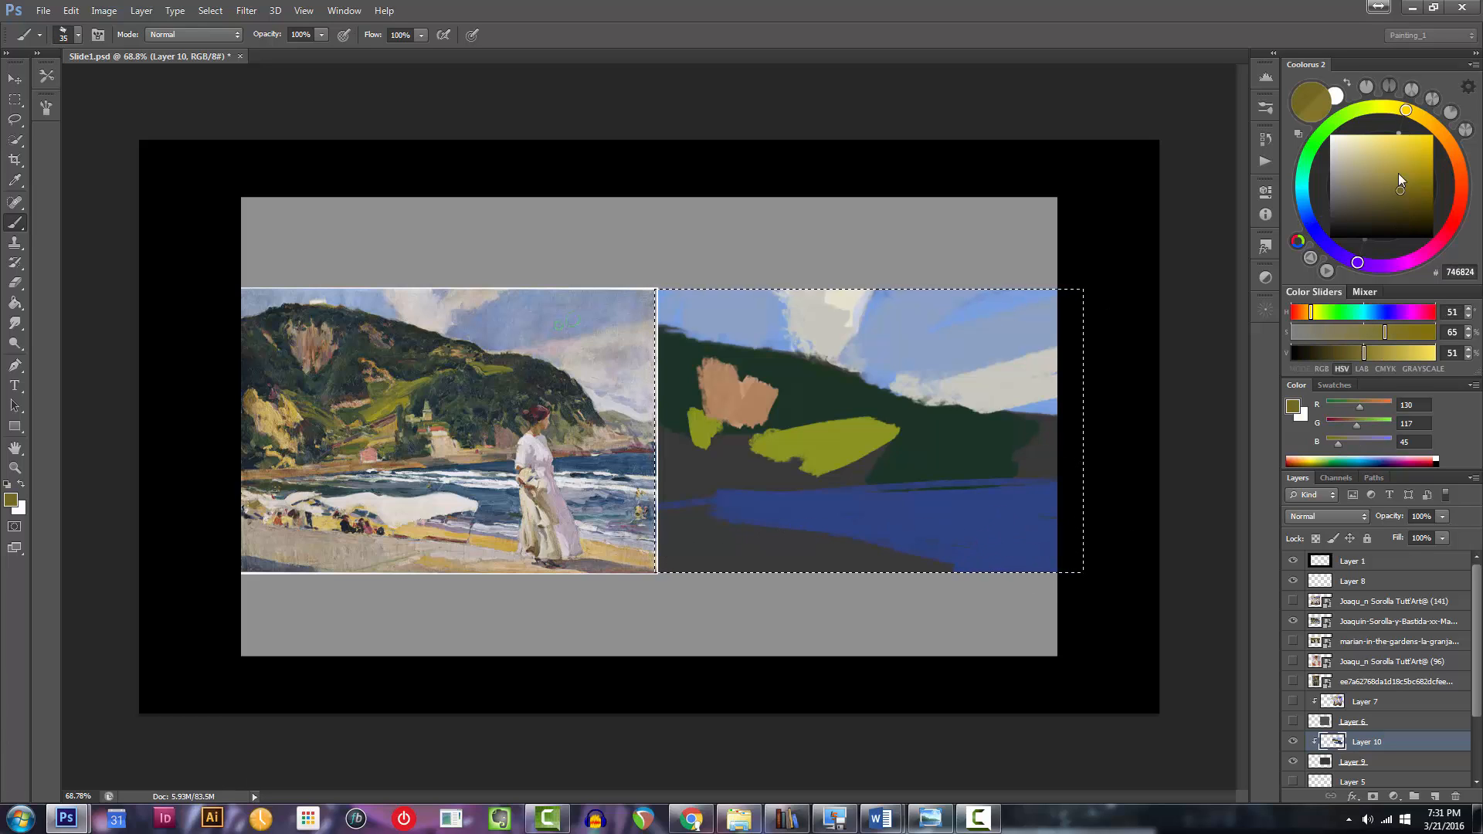
click(1434, 125)
key(bracketright)
key(bracketright)
key(bracketright)
drag(722, 510, 992, 562)
mouse_move(782, 536)
mouse_down()
mouse_move(904, 559)
mouse_move(747, 546)
mouse_move(839, 555)
mouse_move(663, 516)
mouse_up()
key(bracketleft)
key(bracketleft)
key(bracketleft)
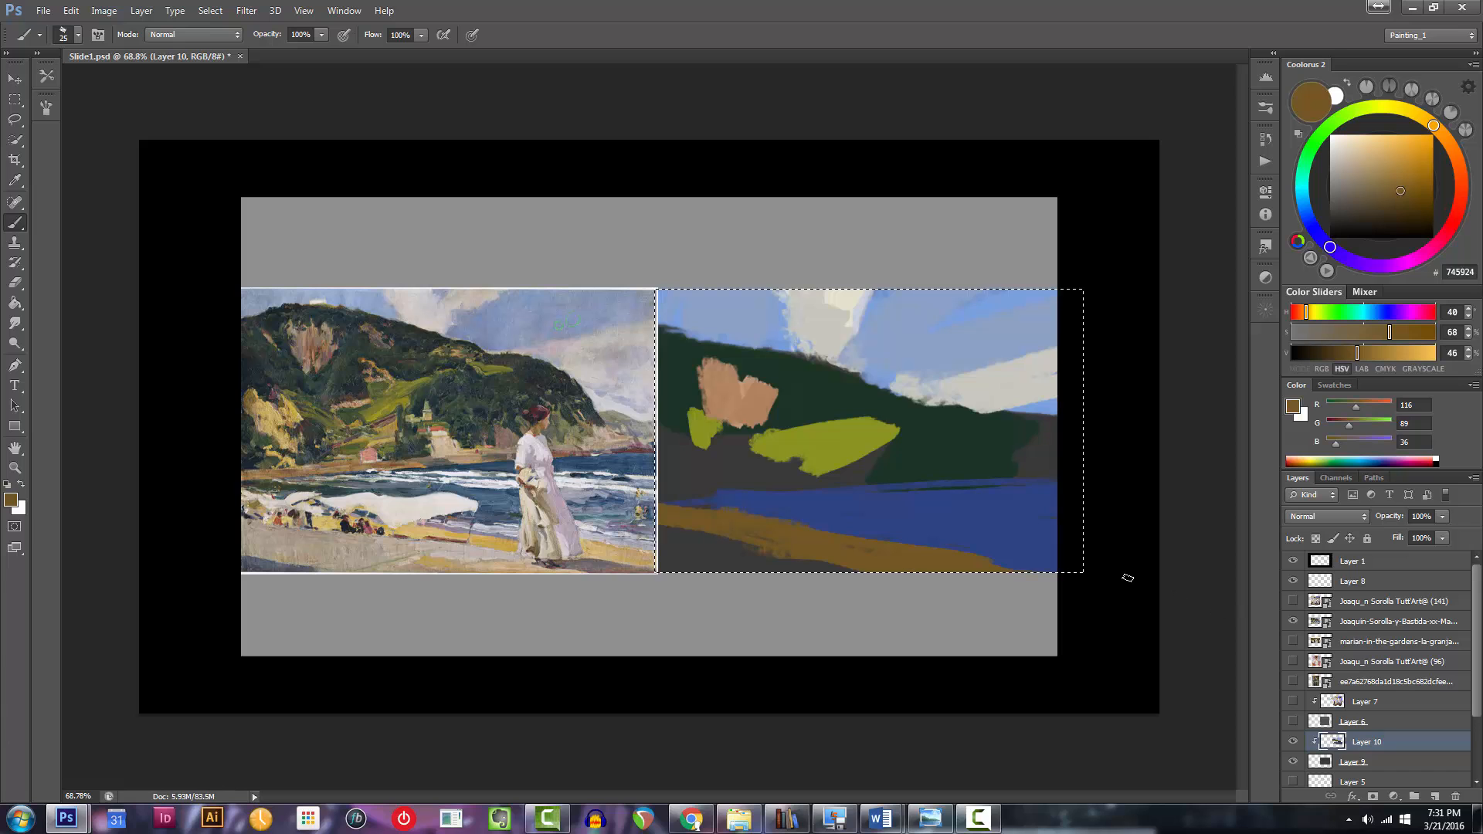
Mix a muted light tan (9E8656) and reduce the brush size.
scroll(812, 520, up, 3)
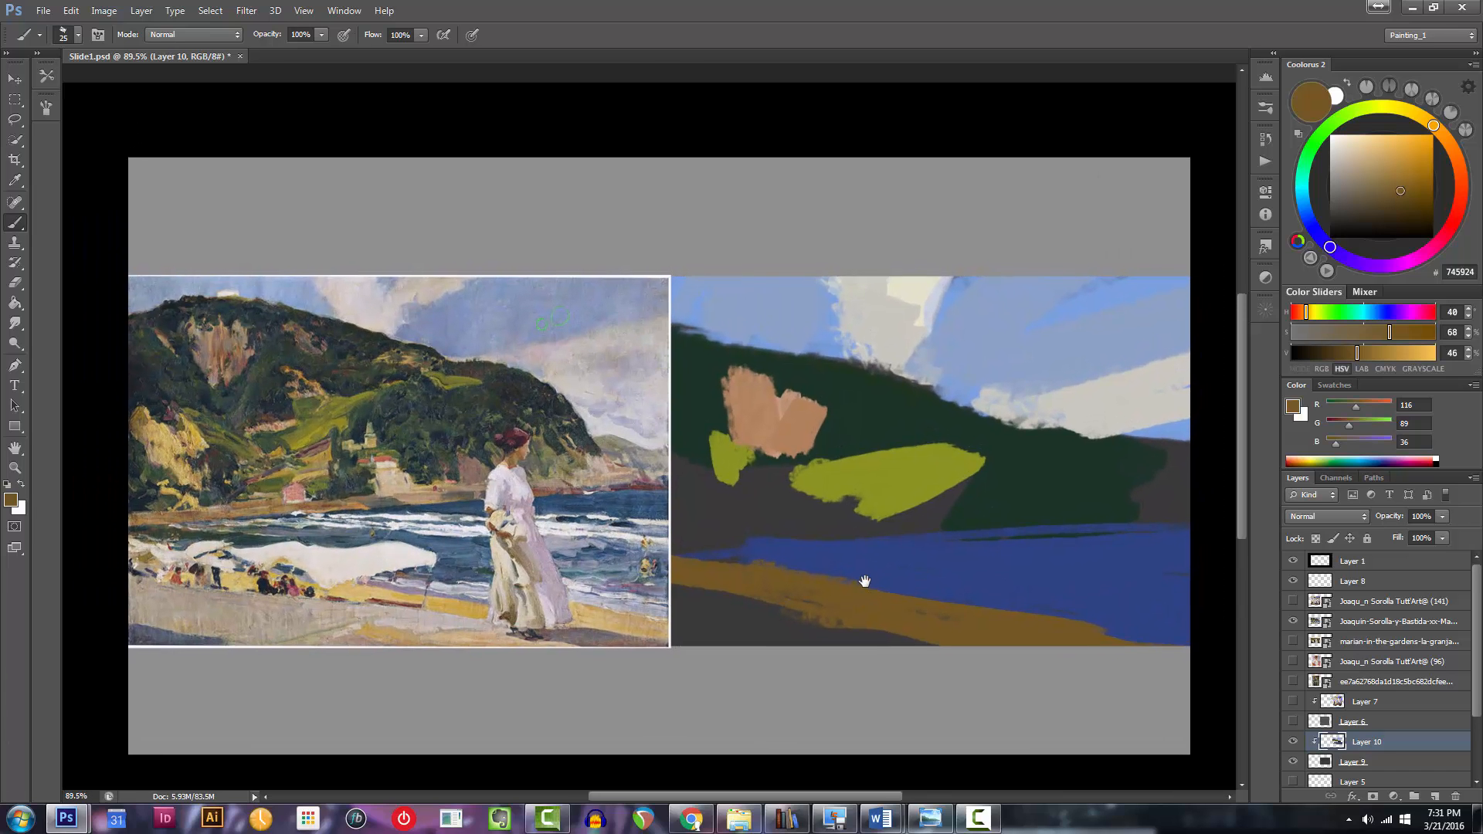
drag(865, 582, 859, 584)
key(bracketleft)
key(bracketleft)
key(bracketright)
key(bracketright)
key(bracketright)
drag(809, 650, 830, 659)
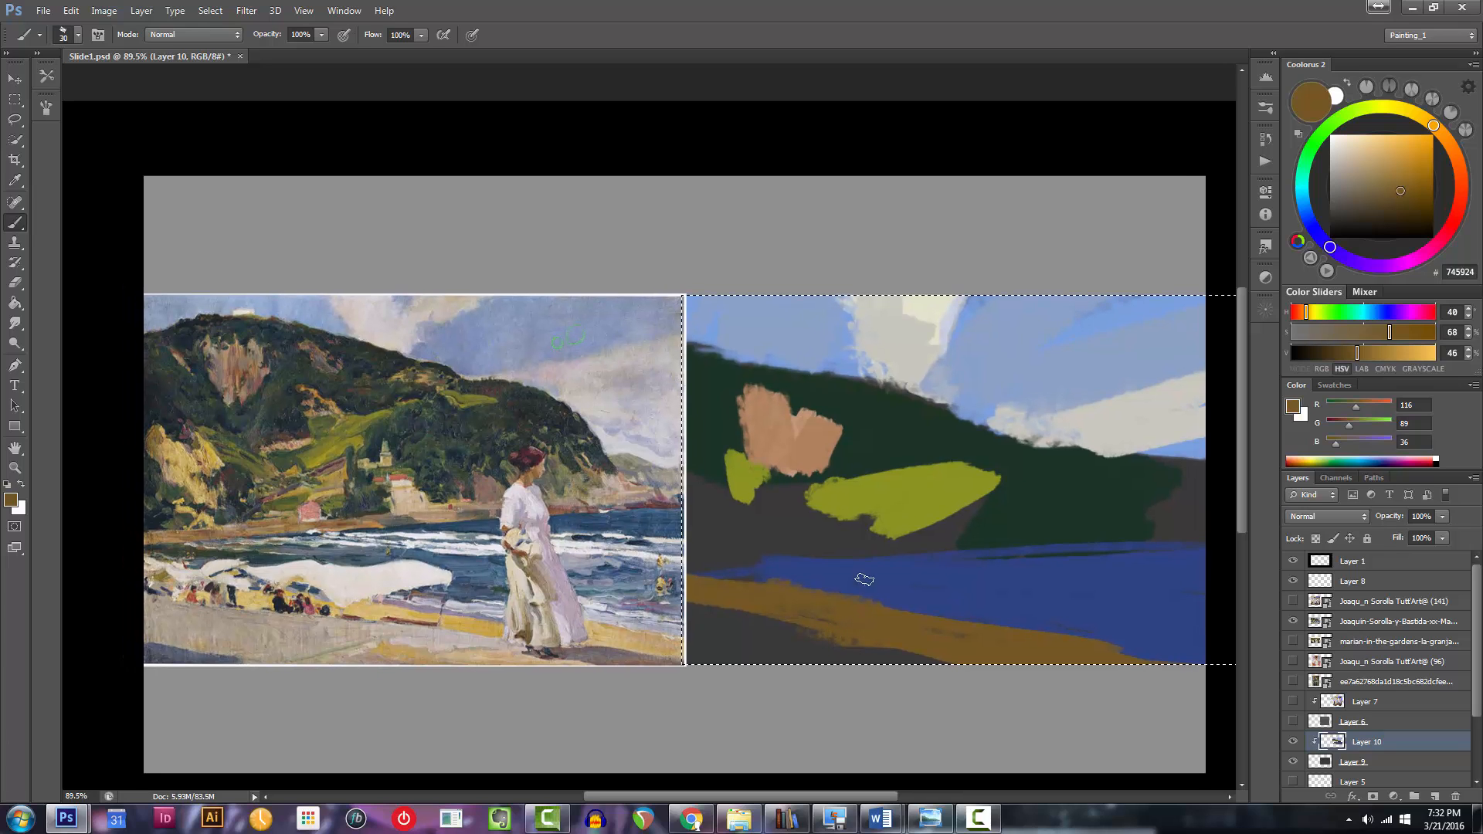
mouse_move(1342, 170)
mouse_down()
mouse_move(1383, 187)
mouse_move(1377, 174)
mouse_up()
key(bracketleft)
key(bracketleft)
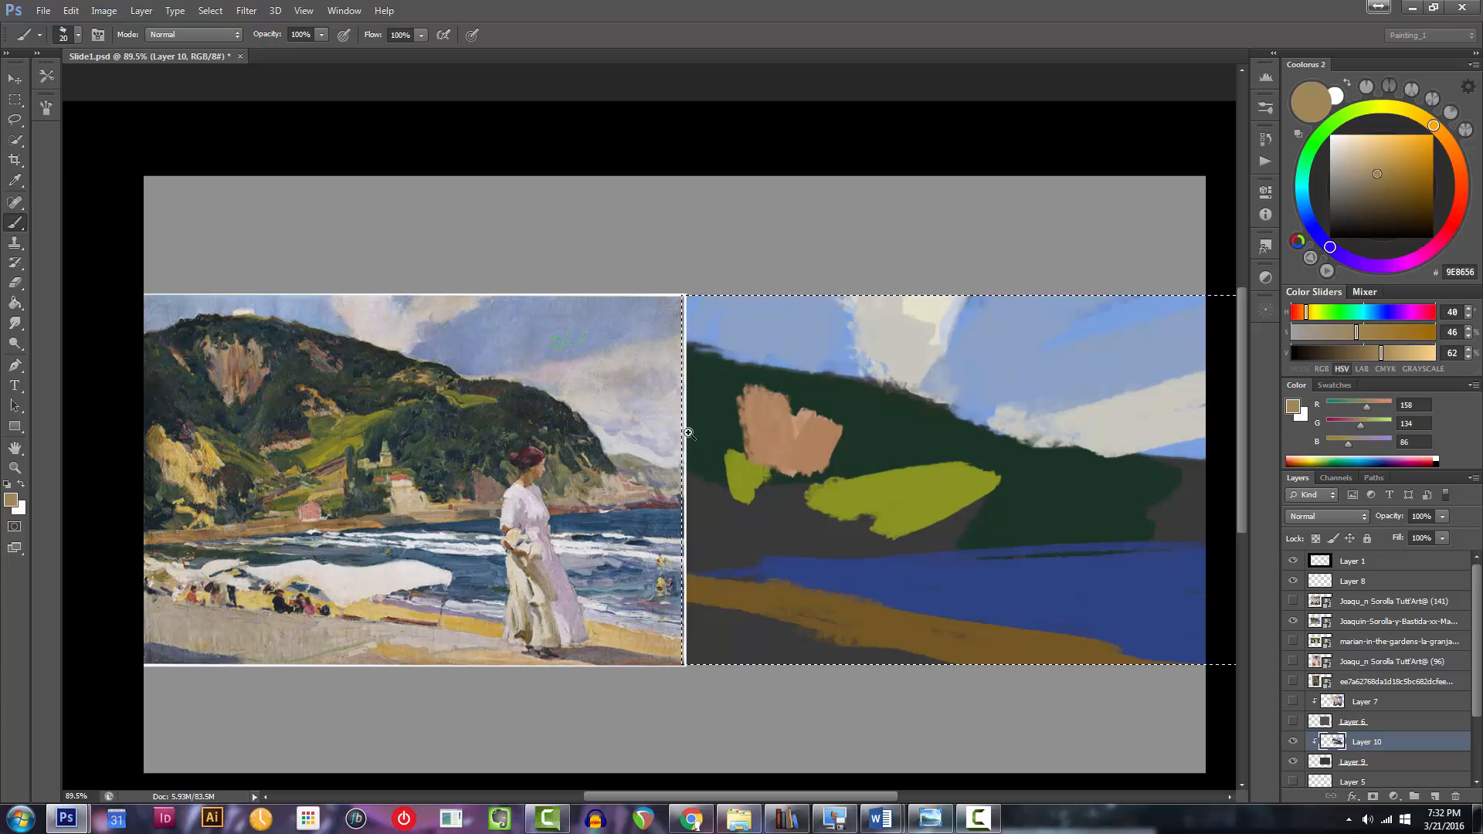
drag(689, 434, 827, 437)
drag(719, 405, 839, 401)
Sample the cliff patch's tan (AF8462) and fill the notch in its upper edge with a small brush.
key(bracketleft)
alt+click(899, 379)
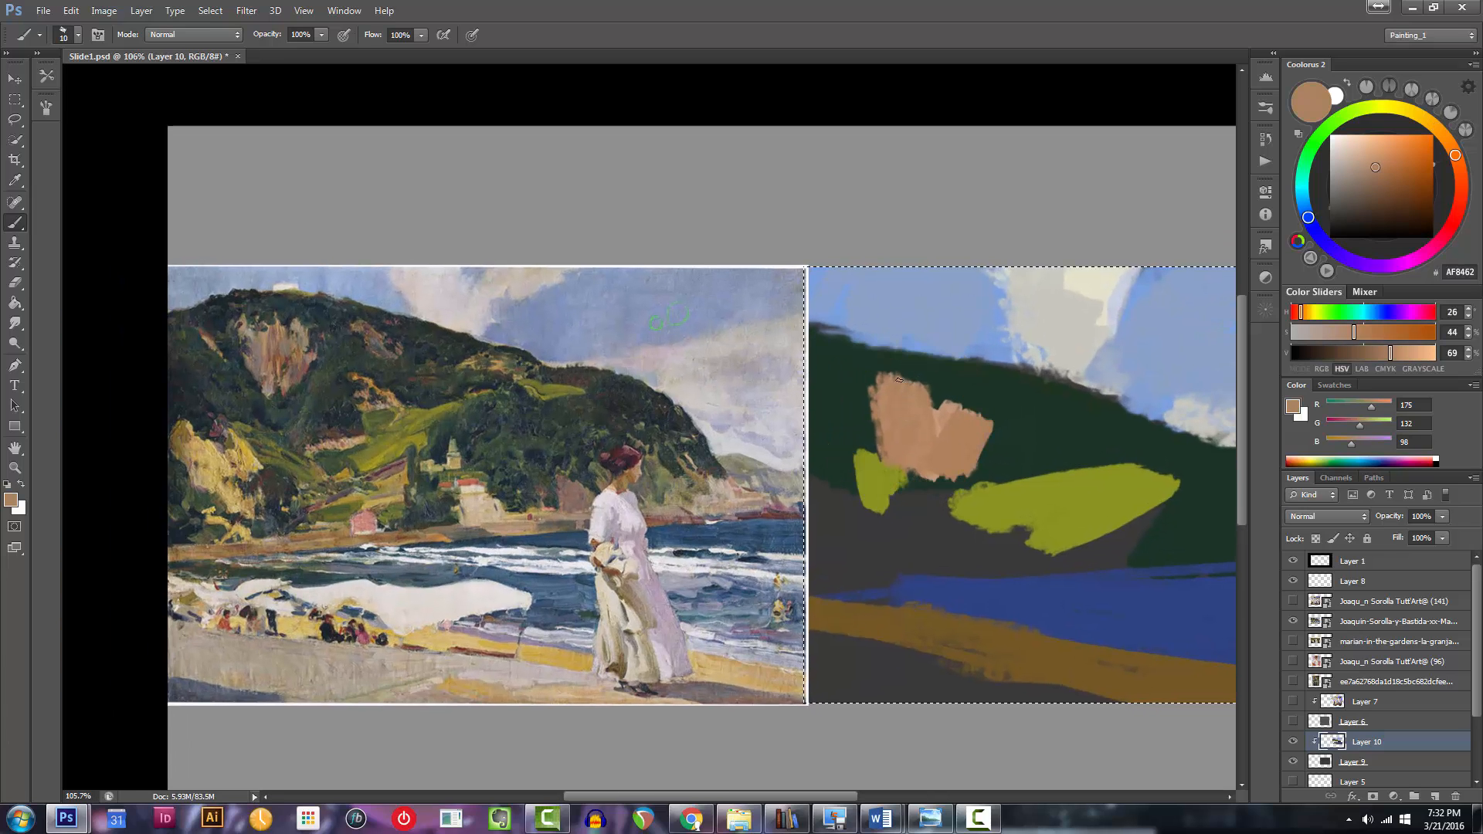
key(bracketleft)
key(bracketleft)
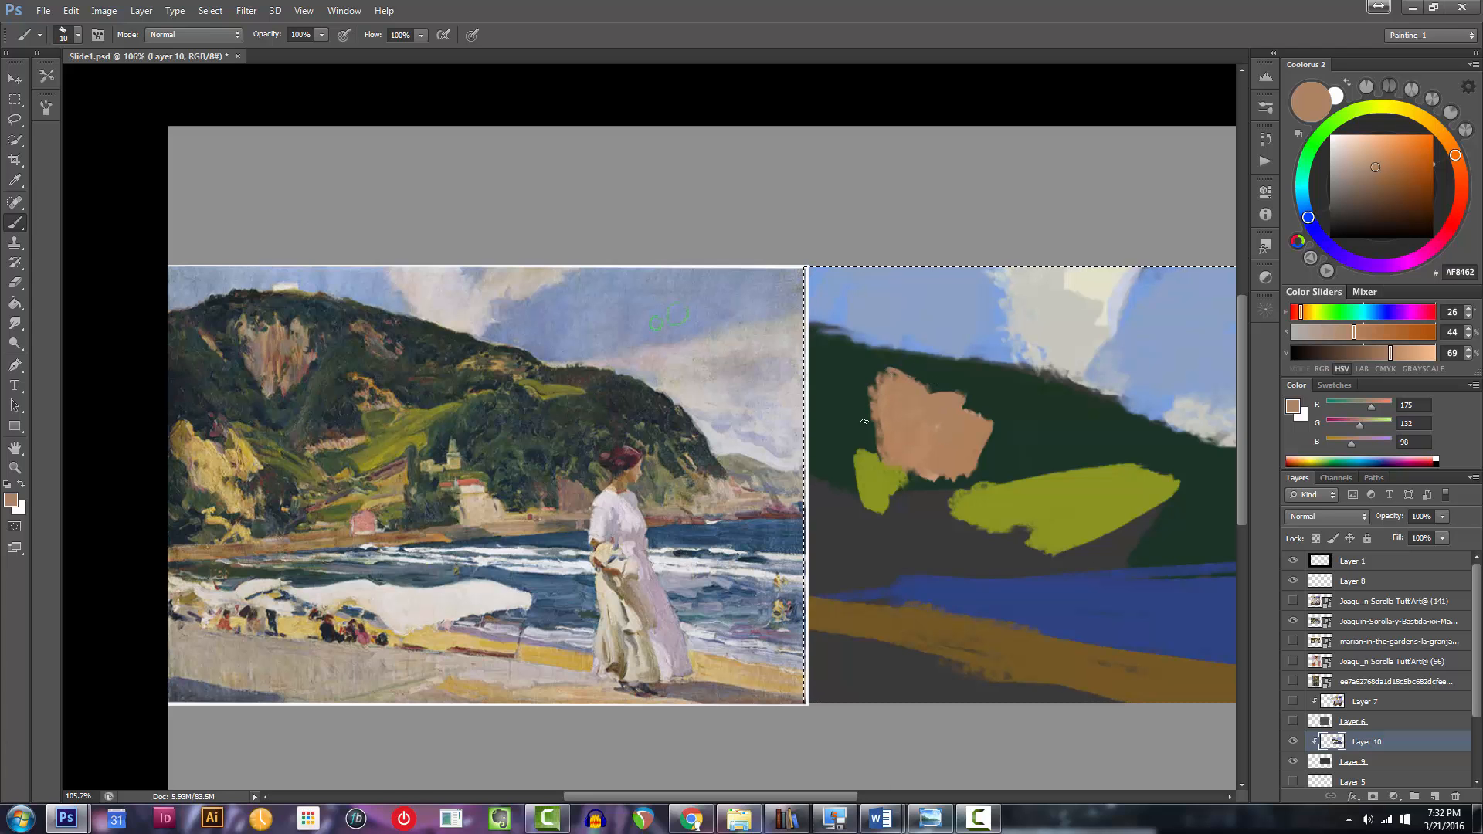
Mix a cool grey-brown (726459) and paint a shadow band down the outer edge of the cliff patch.
scroll(262, 346, up, 4)
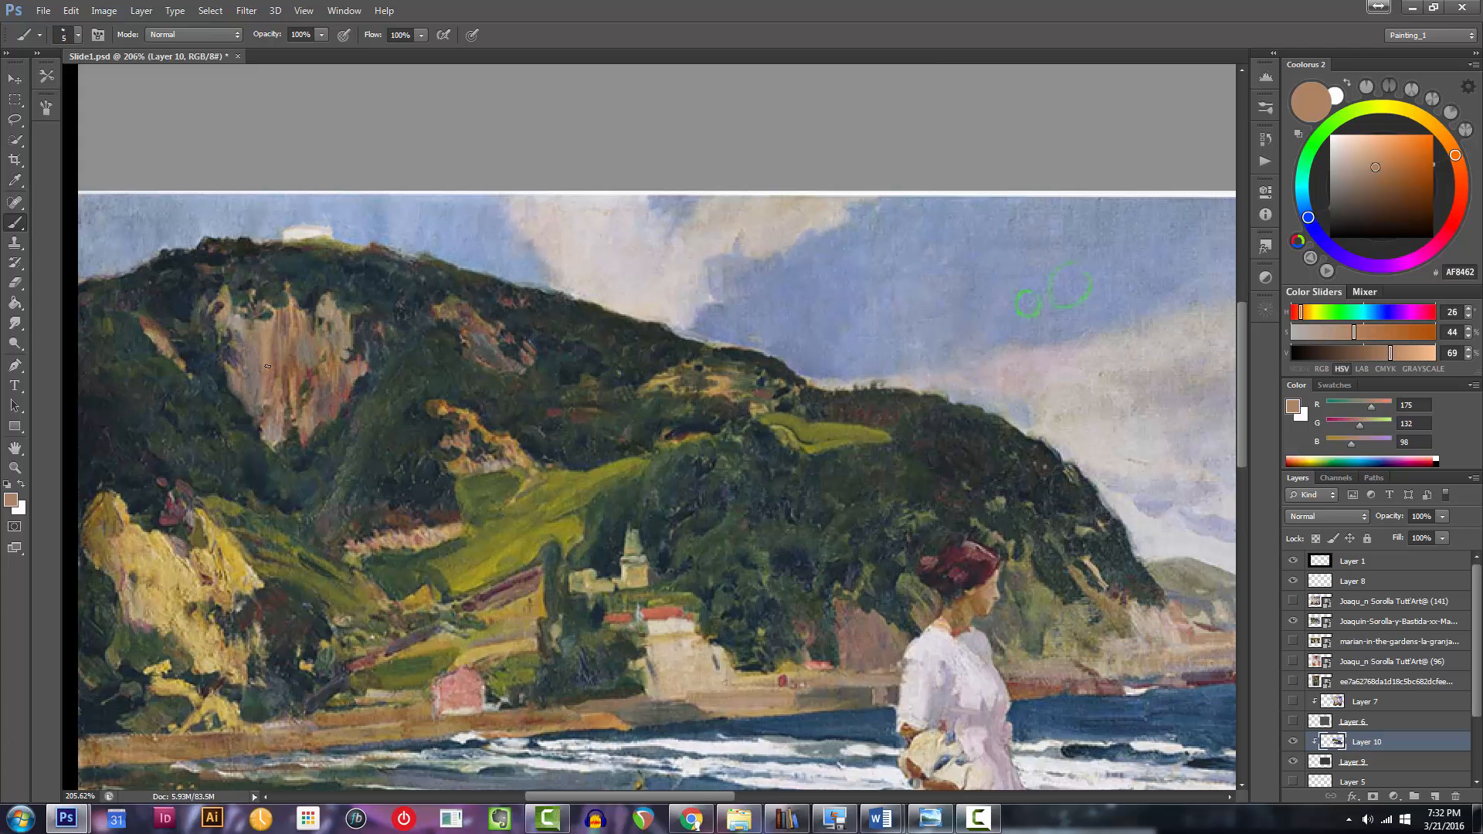
scroll(348, 369, down, 3)
drag(844, 486, 754, 457)
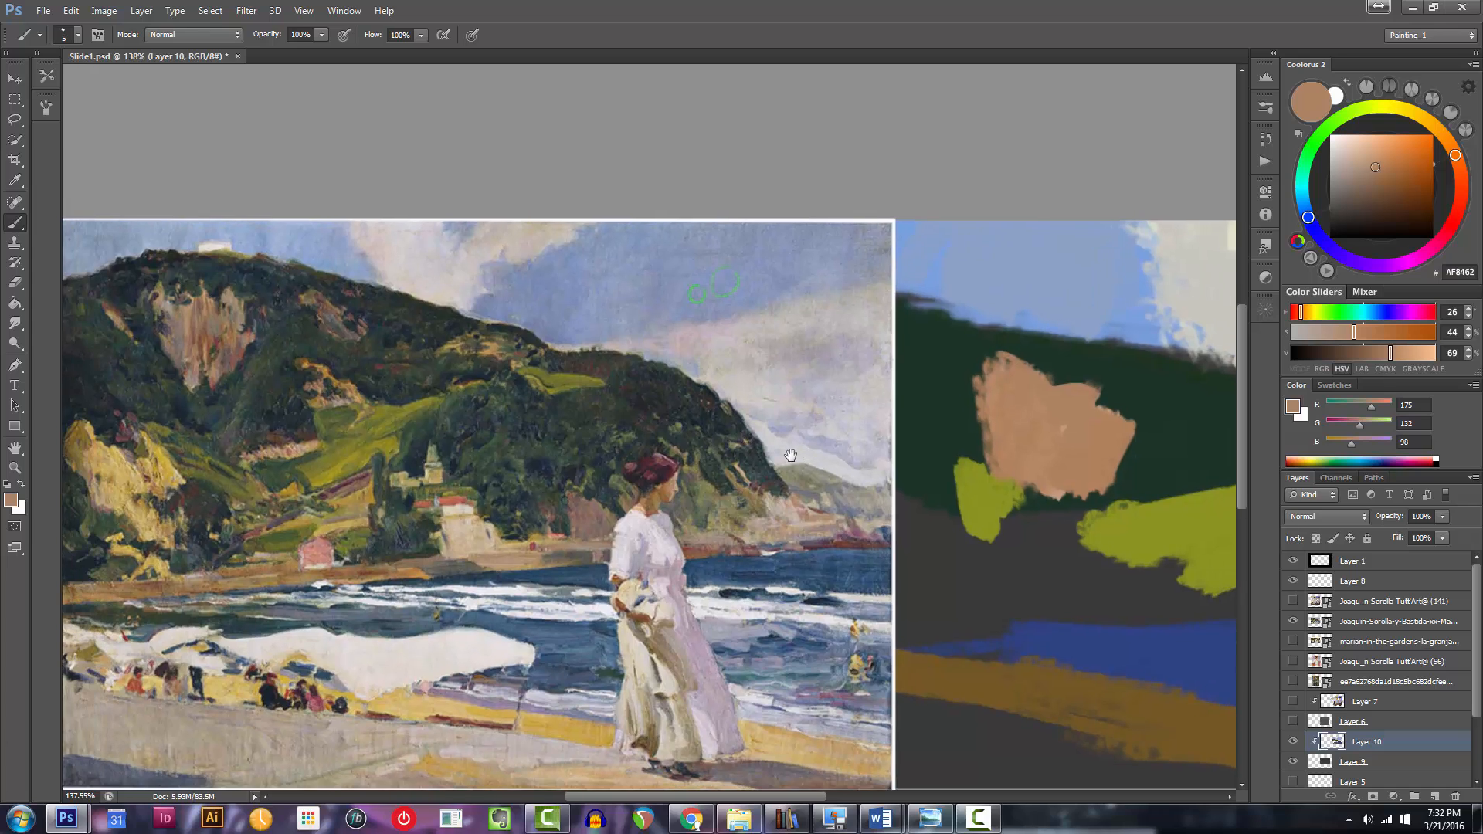
mouse_move(1362, 176)
mouse_down()
mouse_move(1343, 182)
mouse_move(1352, 192)
mouse_up()
key(bracketright)
key(bracketright)
key(bracketright)
drag(978, 407, 985, 468)
drag(977, 372, 993, 458)
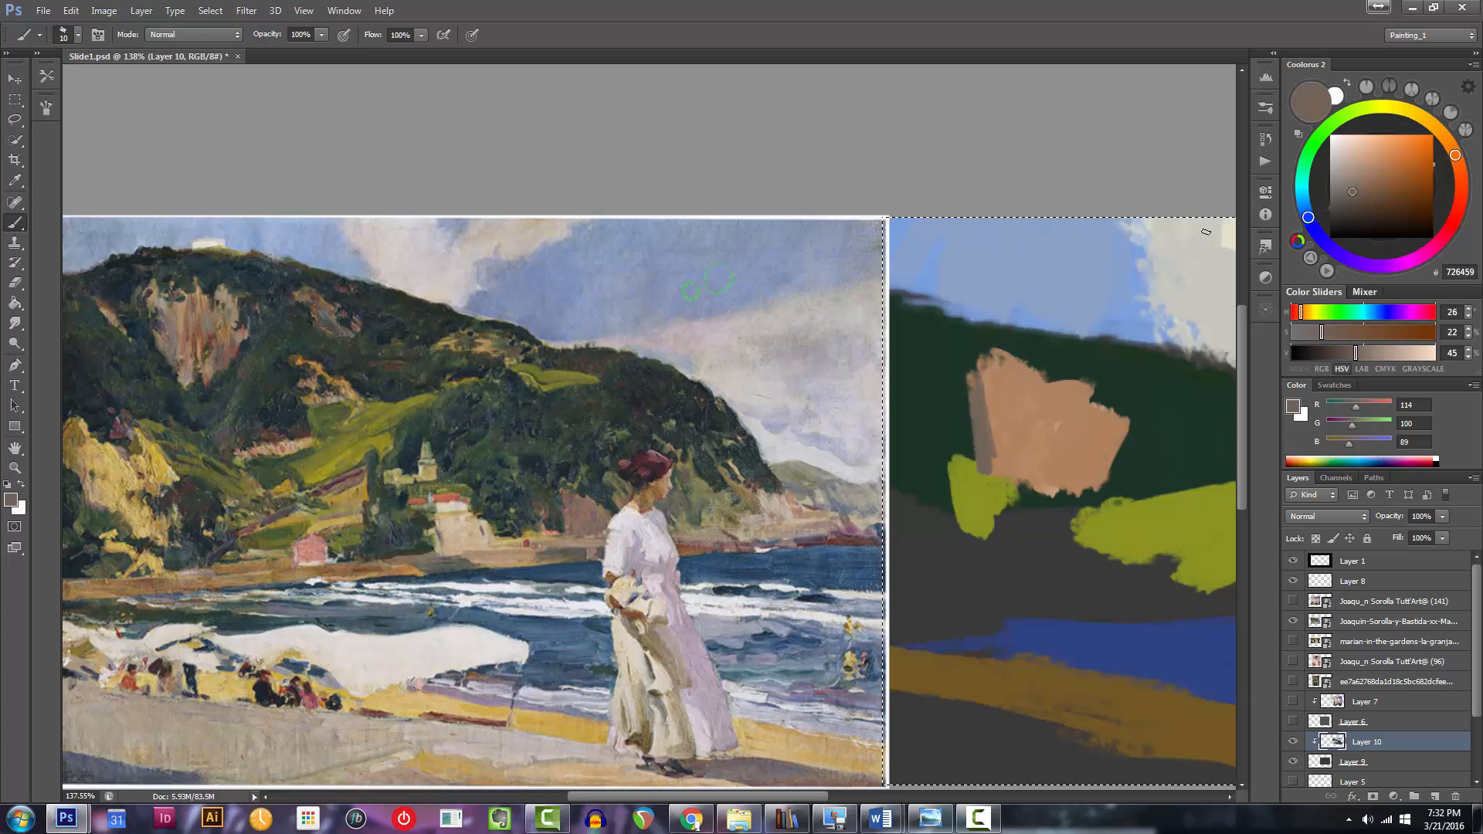
Shift the shadow colour to a greyer tone (766A60) and add short shadow strokes inside the cliff patch.
click(1360, 189)
drag(1360, 188, 1350, 189)
drag(989, 378, 1005, 444)
key(bracketleft)
key(bracketleft)
key(bracketleft)
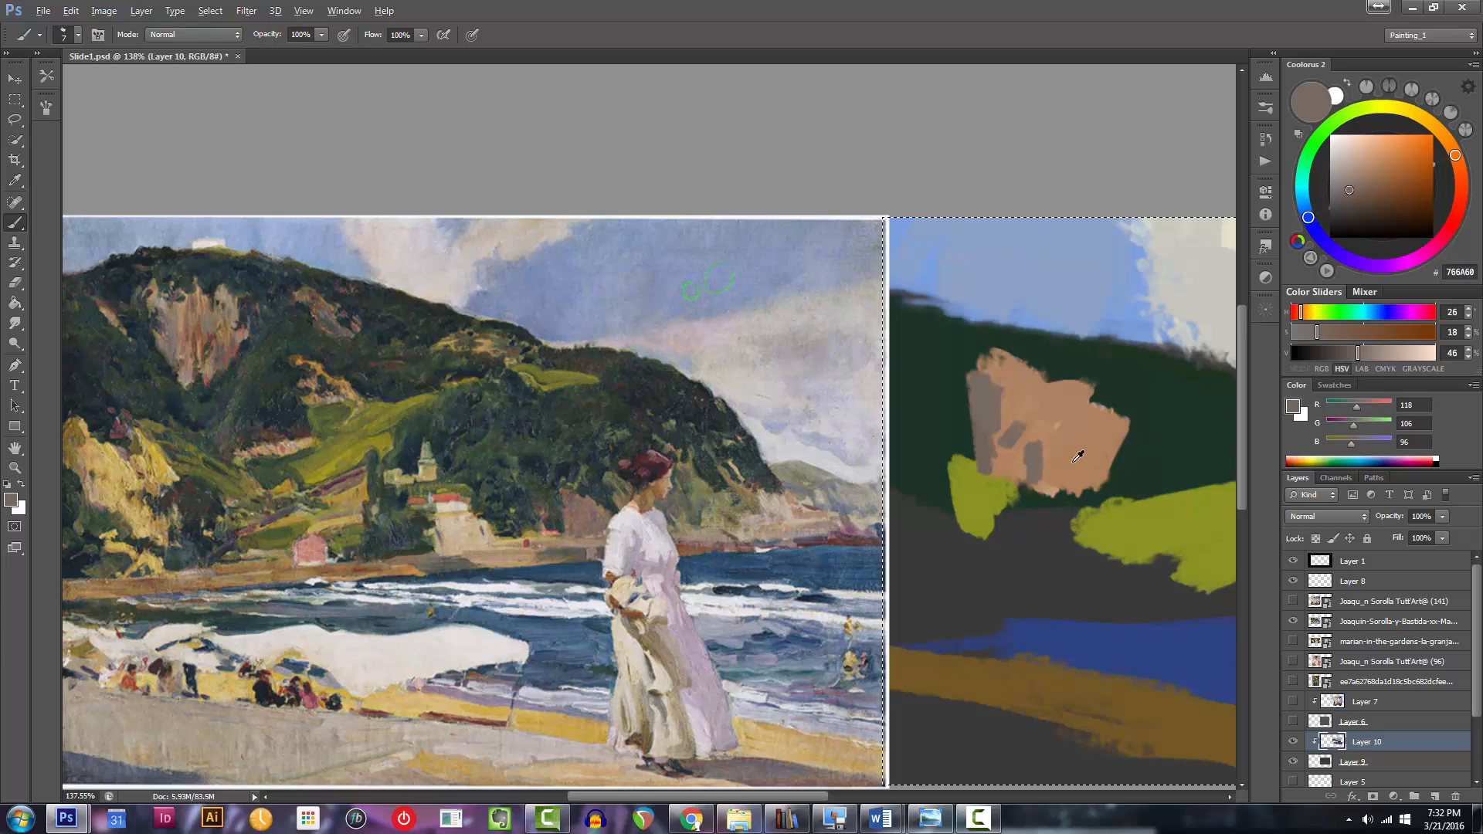
Sample the cliff tan, shift it to a strong orange-red (B34228) and paint thin strokes on the lower cliff patch.
alt+click(1079, 457)
mouse_move(1403, 169)
mouse_down()
mouse_move(1412, 197)
mouse_move(1406, 178)
mouse_up()
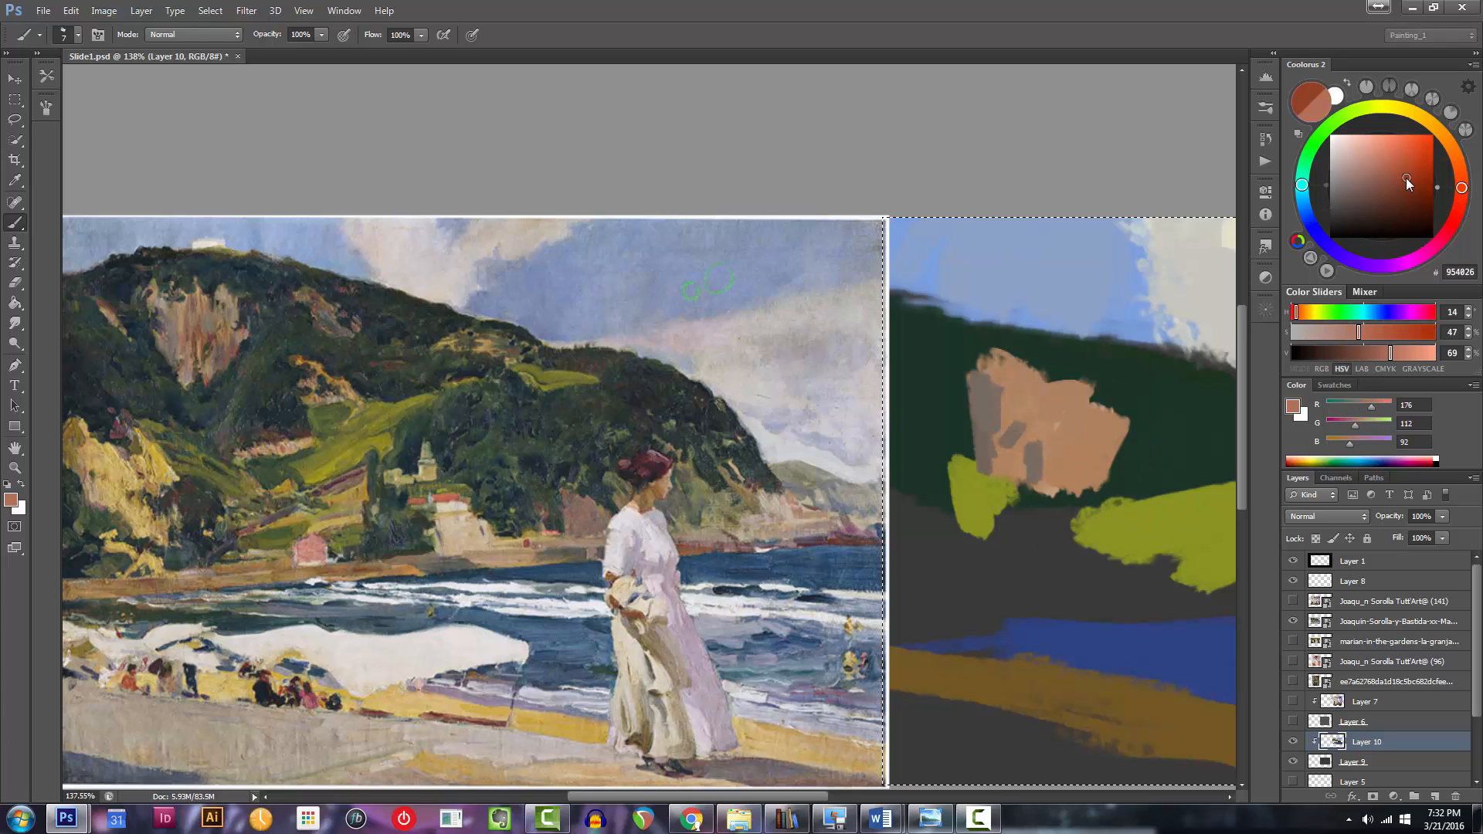
click(1461, 197)
click(1410, 166)
key(bracketright)
key(bracketright)
key(bracketleft)
key(bracketleft)
key(bracketleft)
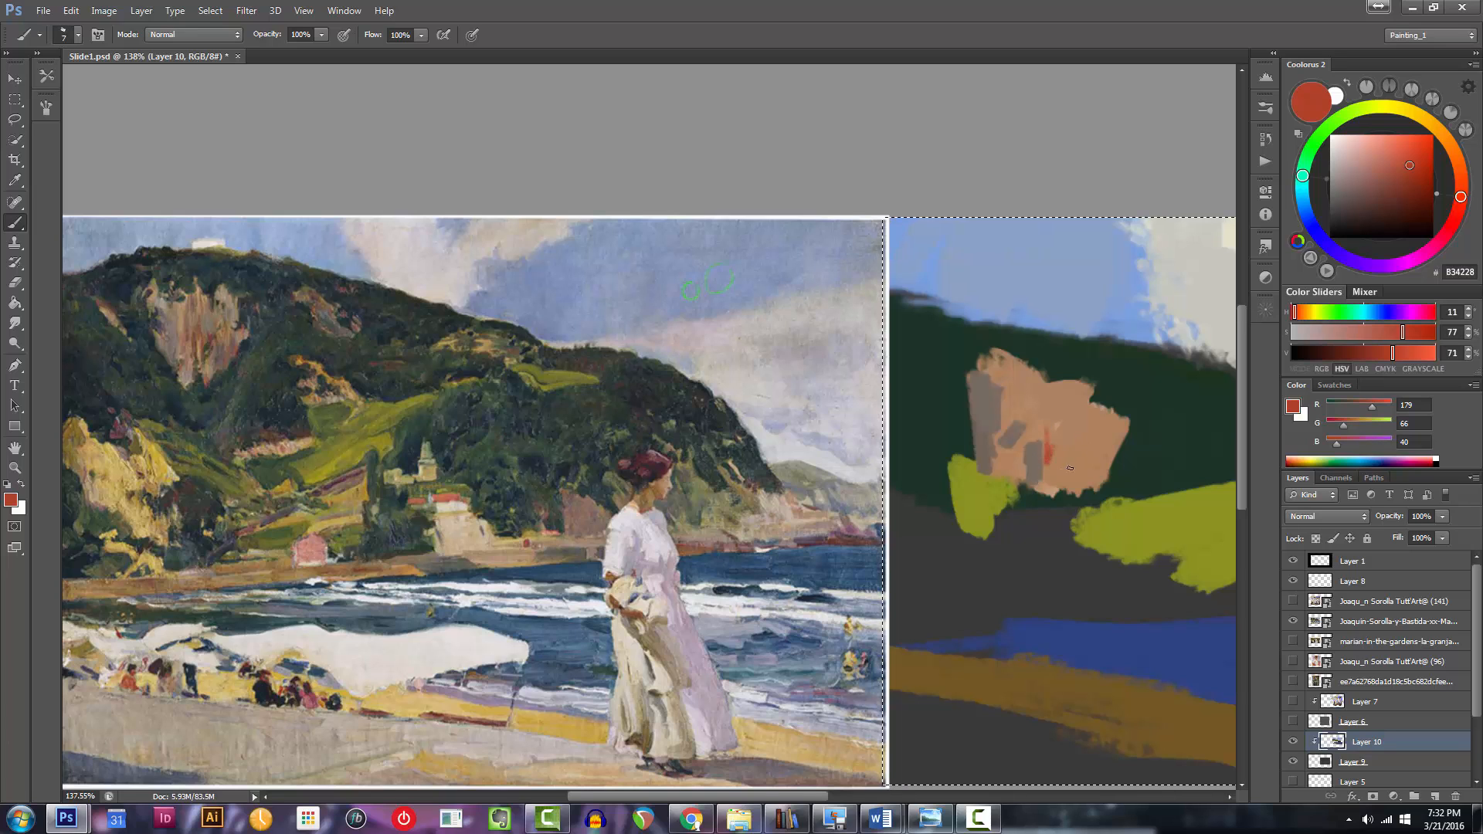
key(bracketright)
key(bracketright)
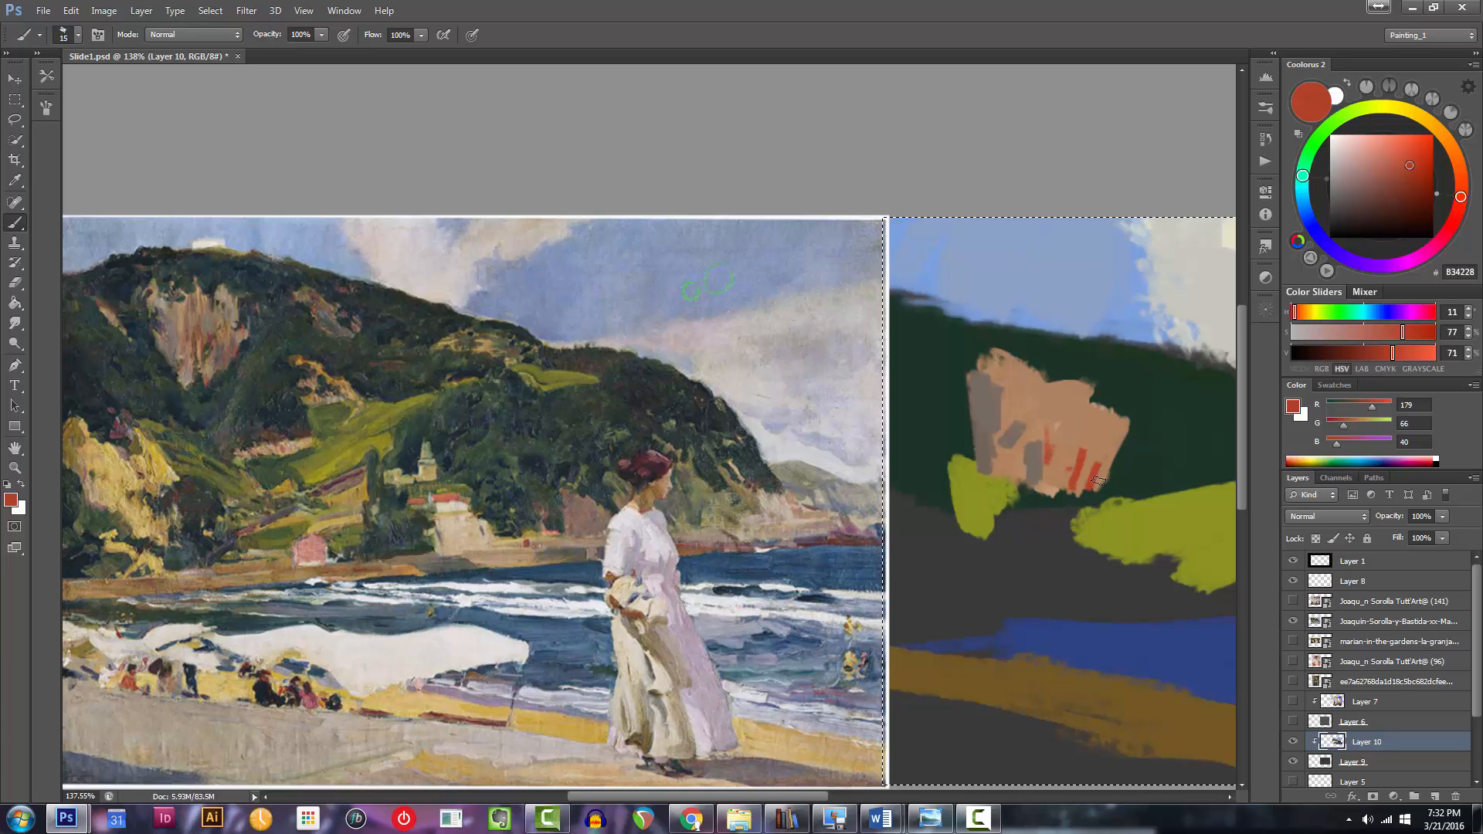
Shift the colour to a purer red (B32828) and paint over the warm strokes on the lower cliff patch.
drag(1461, 196, 1451, 227)
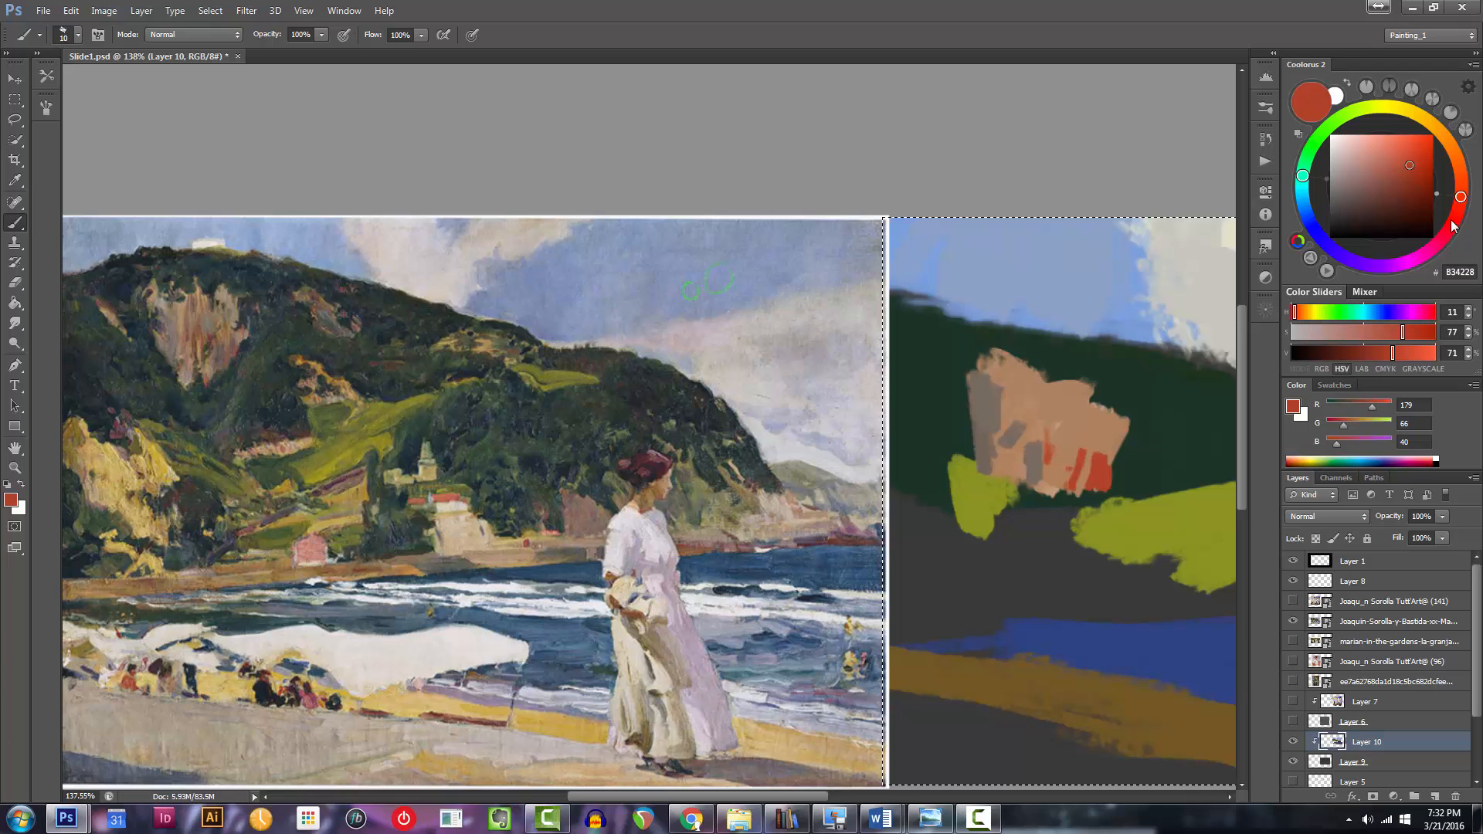
key(bracketleft)
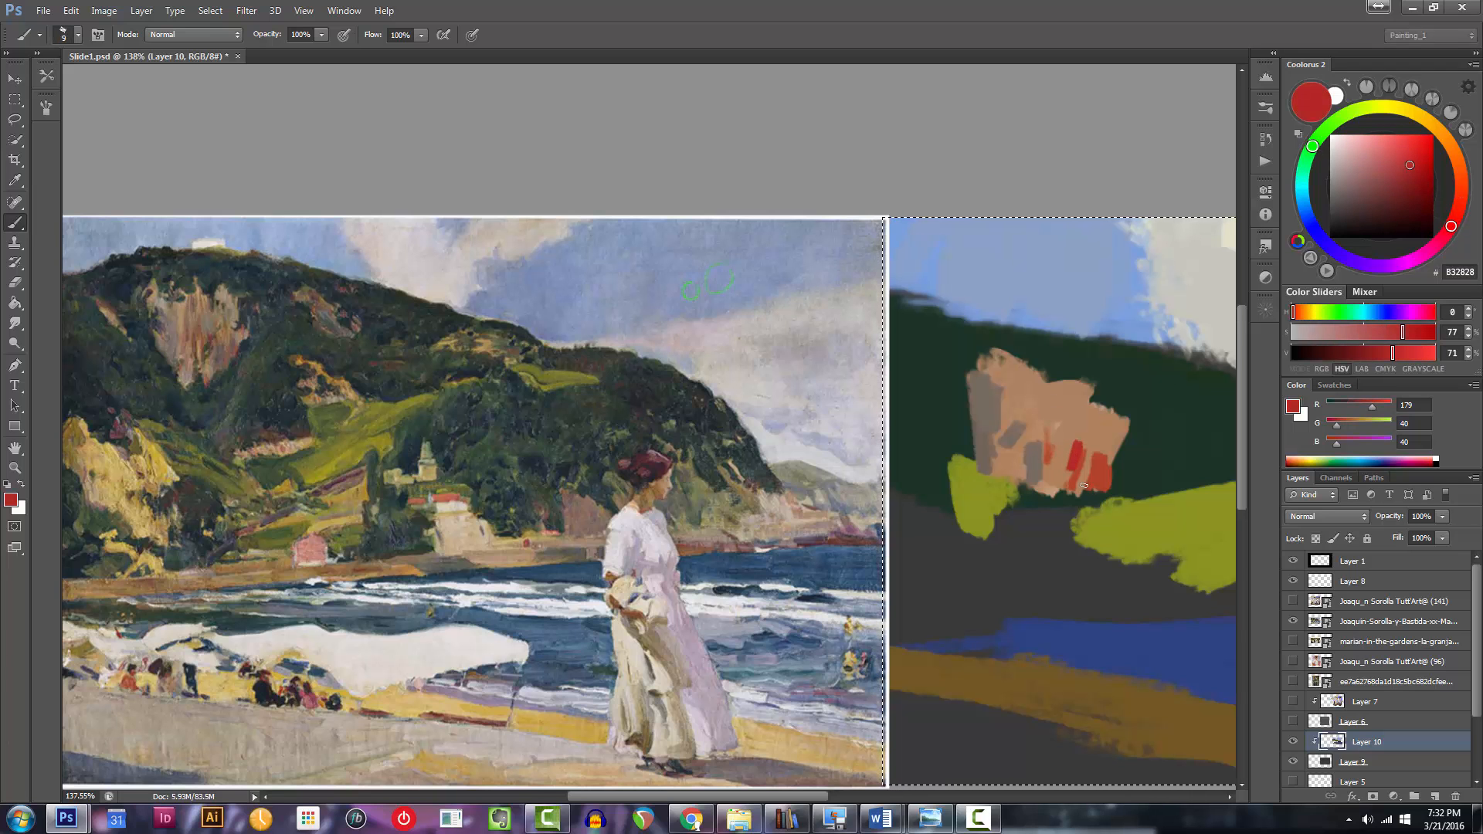
drag(1094, 443, 1097, 473)
mouse_move(1089, 481)
mouse_down()
mouse_move(981, 473)
mouse_move(1082, 464)
mouse_move(1087, 426)
mouse_move(1077, 441)
mouse_move(1111, 477)
mouse_move(1088, 461)
mouse_up()
Sample the red strokes on the cliff patch and refine the rock texture with a smaller brush.
alt+click(1105, 482)
alt+click(1100, 464)
key(bracketleft)
key(bracketleft)
mouse_move(1102, 461)
ctrl+mouse_down()
mouse_move(1019, 463)
mouse_move(1090, 462)
ctrl+mouse_up()
key(bracketleft)
key(bracketleft)
mouse_move(1048, 373)
mouse_down()
mouse_move(1094, 394)
mouse_move(1081, 415)
mouse_move(1058, 429)
mouse_move(1010, 419)
mouse_move(1088, 401)
mouse_move(1085, 443)
mouse_up()
Sample the cliff's grey-brown shadow (7D6D60) and paint more grey strokes above the red marks.
alt+click(1011, 419)
key(bracketright)
key(bracketright)
key(bracketright)
mouse_move(1091, 439)
mouse_down()
mouse_move(997, 439)
mouse_move(1074, 438)
mouse_move(815, 394)
mouse_up()
key(bracketright)
key(bracketright)
key(bracketright)
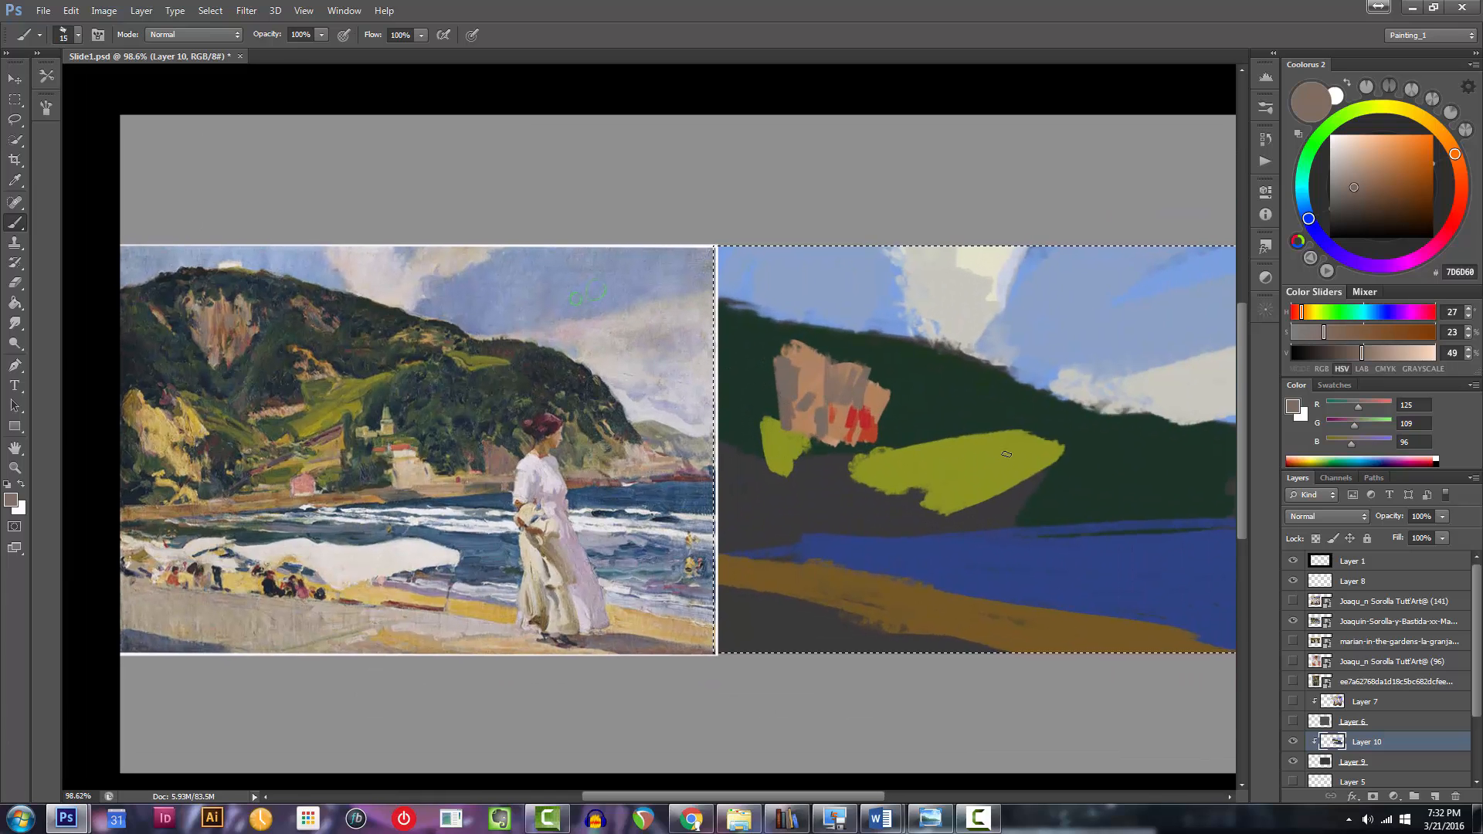
Sample the bright field green, mix a muted olive from it and paint shaded grass around the bright field.
alt+click(982, 447)
click(1366, 201)
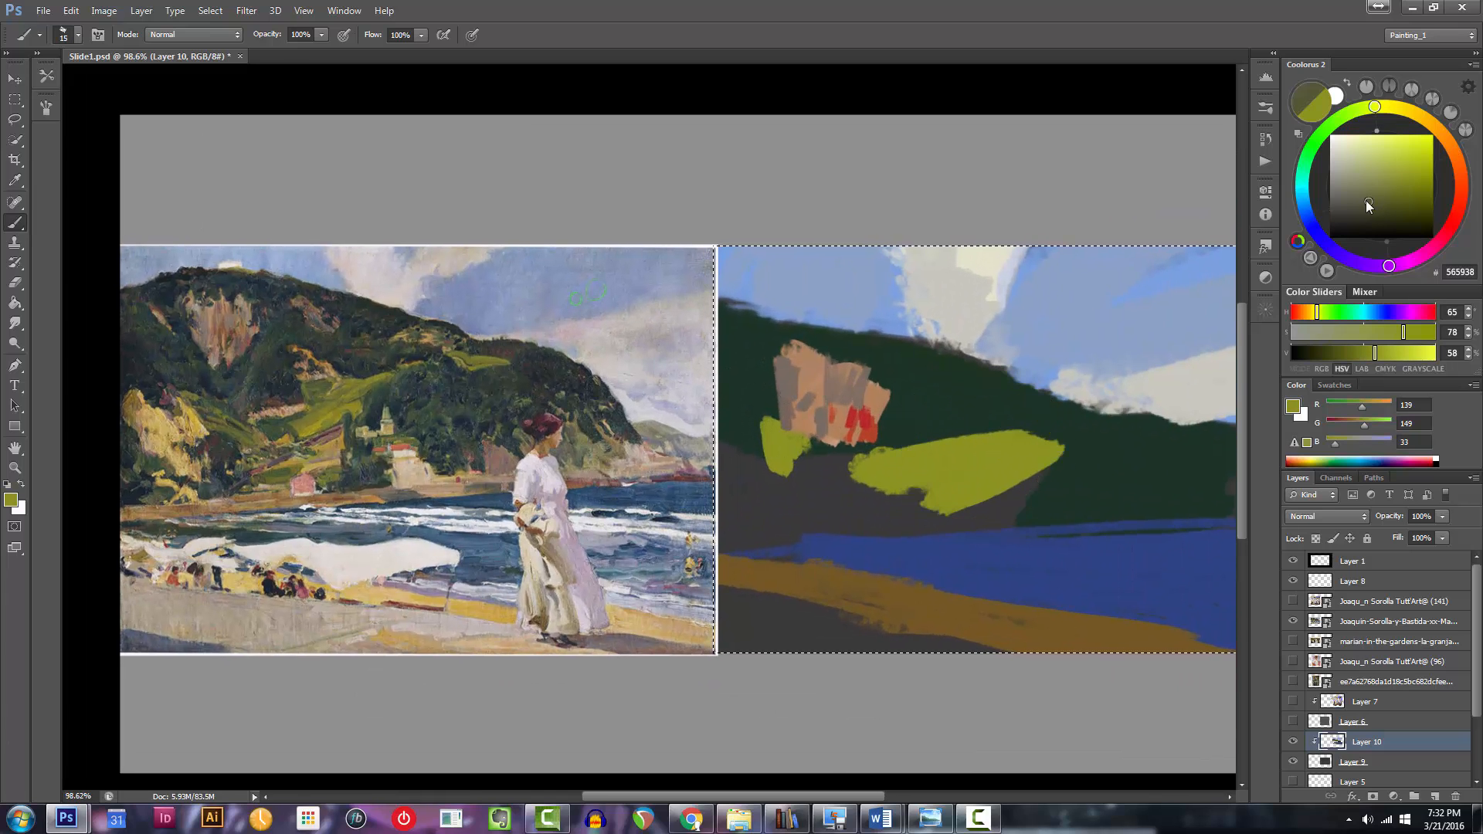
click(1351, 116)
key(bracketright)
key(bracketright)
key(bracketright)
key(bracketleft)
mouse_move(969, 454)
mouse_down()
mouse_move(896, 460)
mouse_move(955, 438)
mouse_move(887, 460)
mouse_move(916, 478)
mouse_move(885, 471)
mouse_move(1008, 430)
mouse_move(950, 449)
mouse_move(1021, 497)
mouse_move(969, 508)
mouse_move(1042, 472)
mouse_move(1022, 505)
mouse_move(966, 521)
mouse_move(958, 507)
mouse_move(872, 516)
mouse_move(852, 490)
mouse_move(887, 521)
mouse_move(866, 543)
mouse_move(830, 494)
mouse_up()
Enlarge the brush and mix a very dark teal (062628) for the hill's shaded foliage.
key(bracketright)
key(bracketright)
key(bracketright)
key(bracketright)
key(bracketright)
key(bracketright)
key(bracketright)
click(1313, 164)
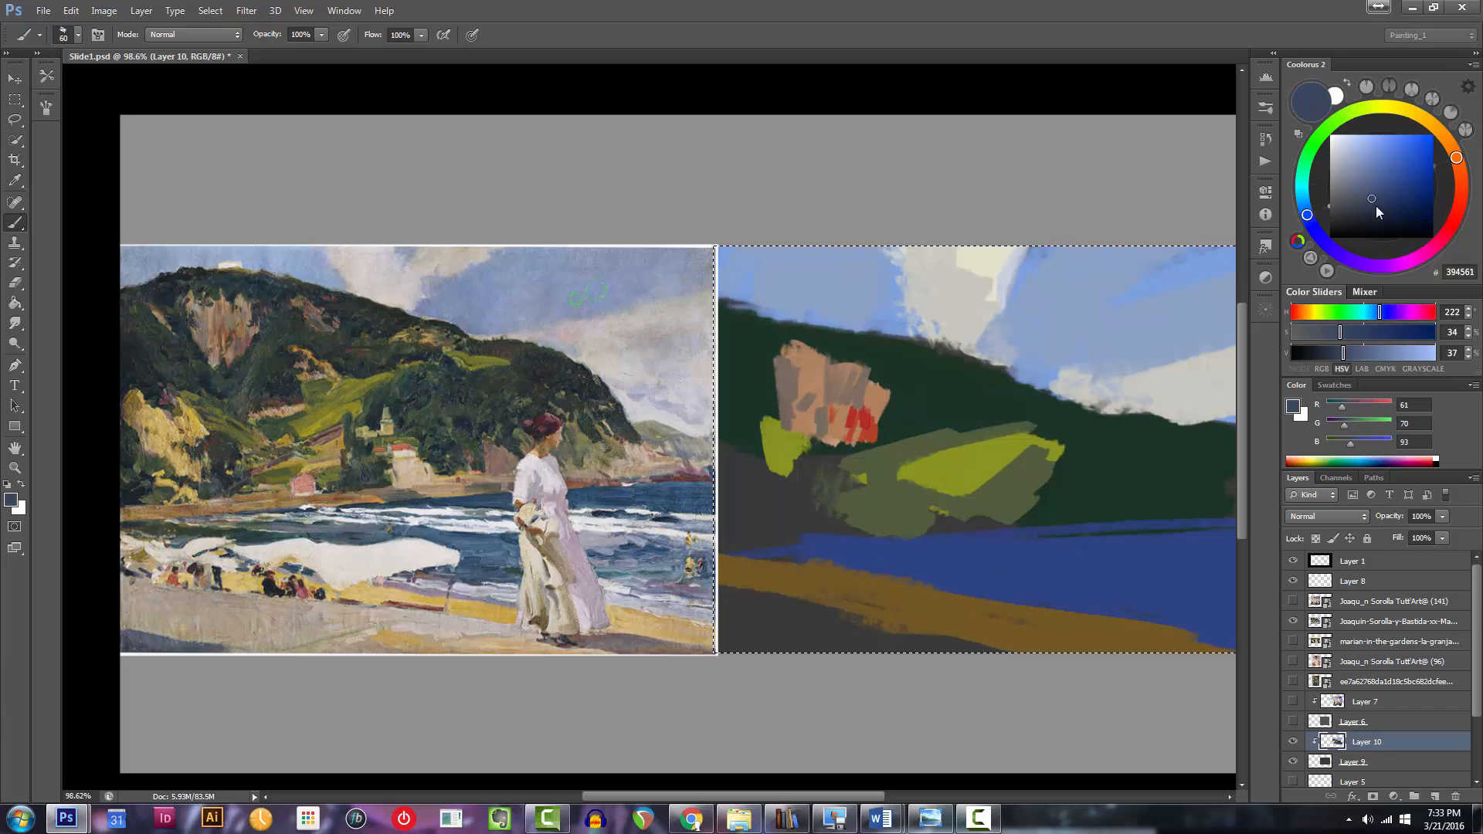
click(1375, 206)
click(1301, 189)
click(1416, 220)
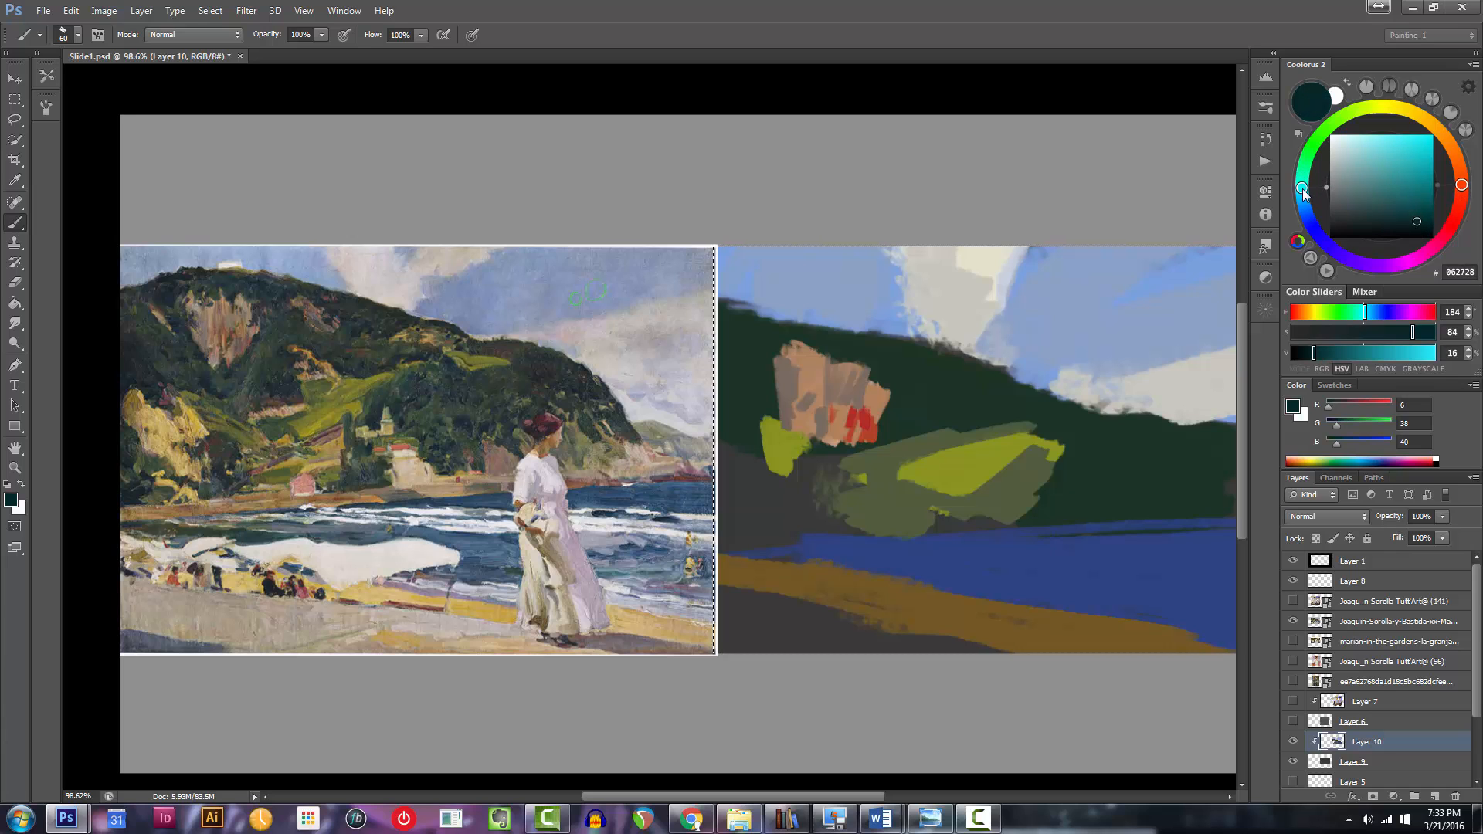
Paint the dark foliage mass below the cliff patch and beside the field in dark teal.
key(bracketright)
key(bracketright)
mouse_move(800, 504)
mouse_down()
mouse_move(811, 497)
mouse_move(734, 545)
mouse_move(830, 513)
mouse_move(777, 483)
mouse_up()
key(bracketleft)
key(bracketleft)
key(bracketleft)
key(bracketleft)
Block in the headland beyond the green field in dark teal, enlarging the brush for the main mass.
scroll(854, 515, down, 1)
key(bracketleft)
key(bracketleft)
mouse_move(1060, 495)
mouse_down()
mouse_move(1039, 481)
mouse_move(1098, 498)
mouse_move(1147, 483)
mouse_move(1185, 431)
mouse_move(1149, 474)
mouse_move(1004, 440)
mouse_up()
key(bracketright)
key(bracketright)
key(bracketright)
key(bracketright)
key(bracketright)
key(bracketright)
key(bracketright)
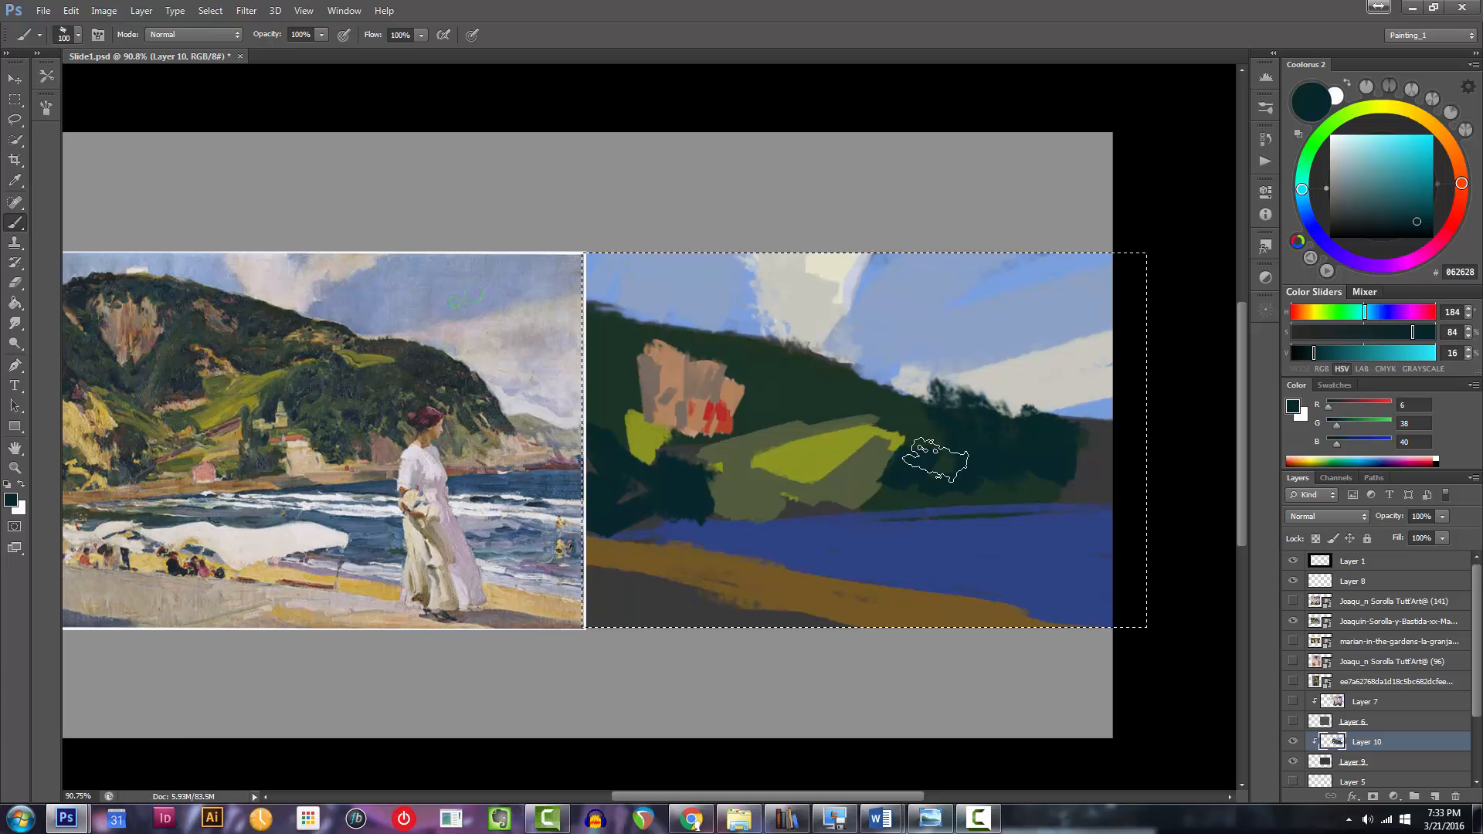
Shape the headland's rounded top edge against the sky in dark teal with a smaller brush.
scroll(953, 477, down, 8)
scroll(946, 480, up, 8)
key(bracketleft)
key(bracketleft)
key(bracketleft)
key(bracketleft)
key(bracketleft)
key(bracketleft)
drag(1046, 405, 865, 375)
scroll(931, 448, left, 3)
key(bracketleft)
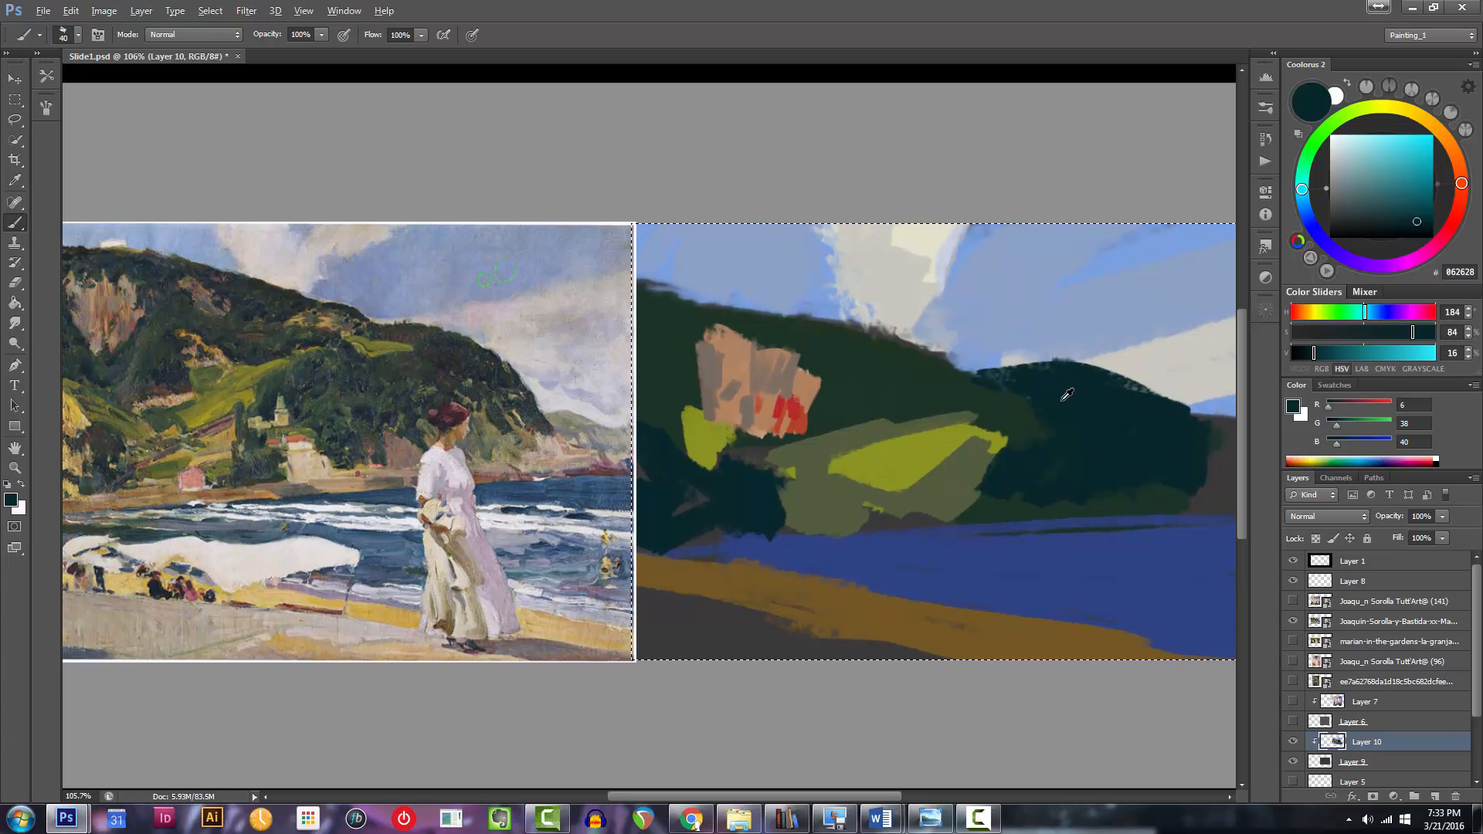
Mix a very dark red-brown (29120C) and dab it near the top of the headland with a smaller brush.
click(1461, 196)
drag(1352, 215, 1401, 221)
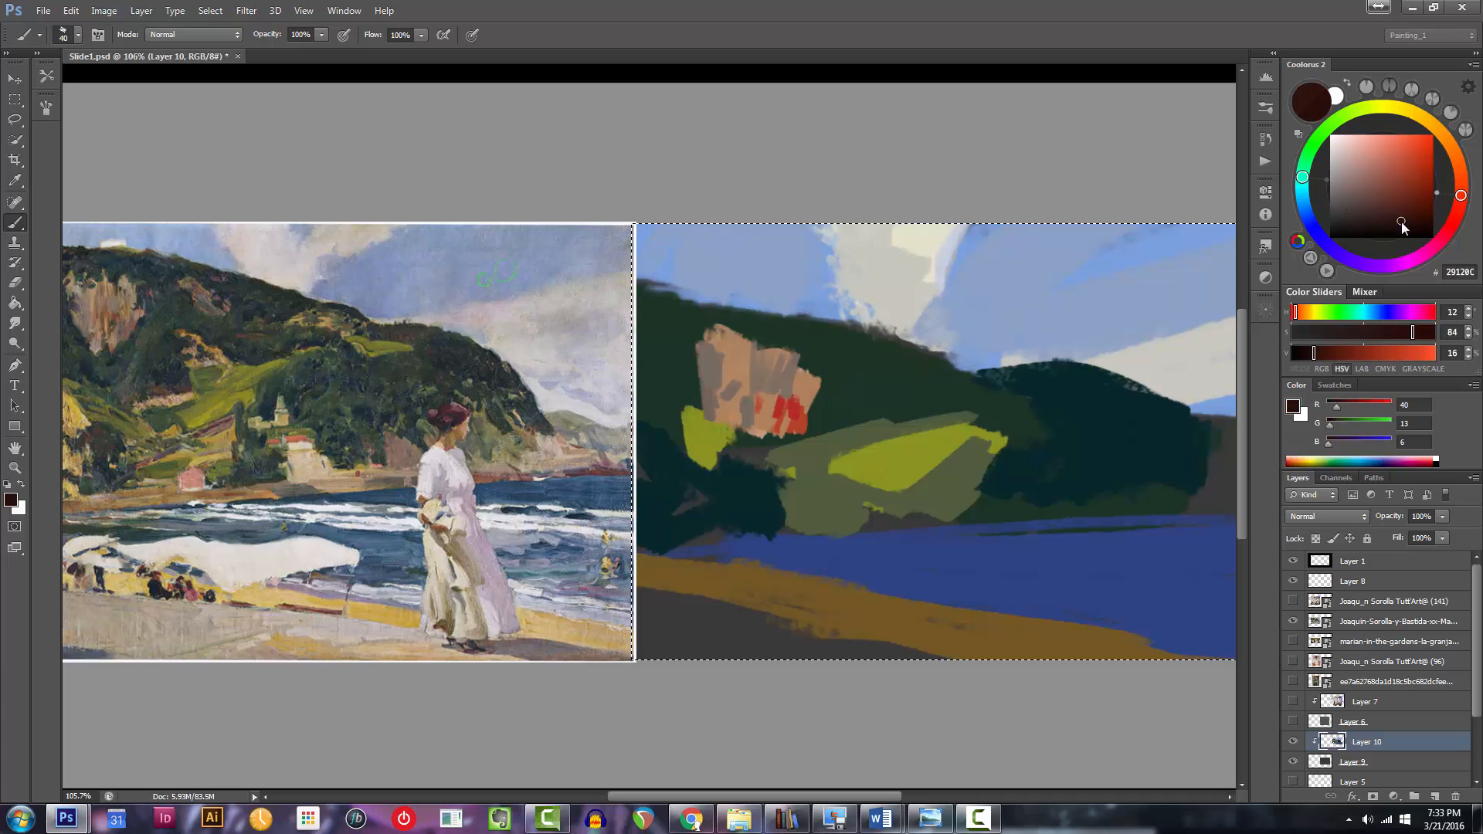
key(bracketleft)
key(bracketleft)
key(bracketleft)
key(bracketleft)
key(bracketleft)
Brighten the dark red (481E14) and add warm accent dabs to the headland.
click(1403, 210)
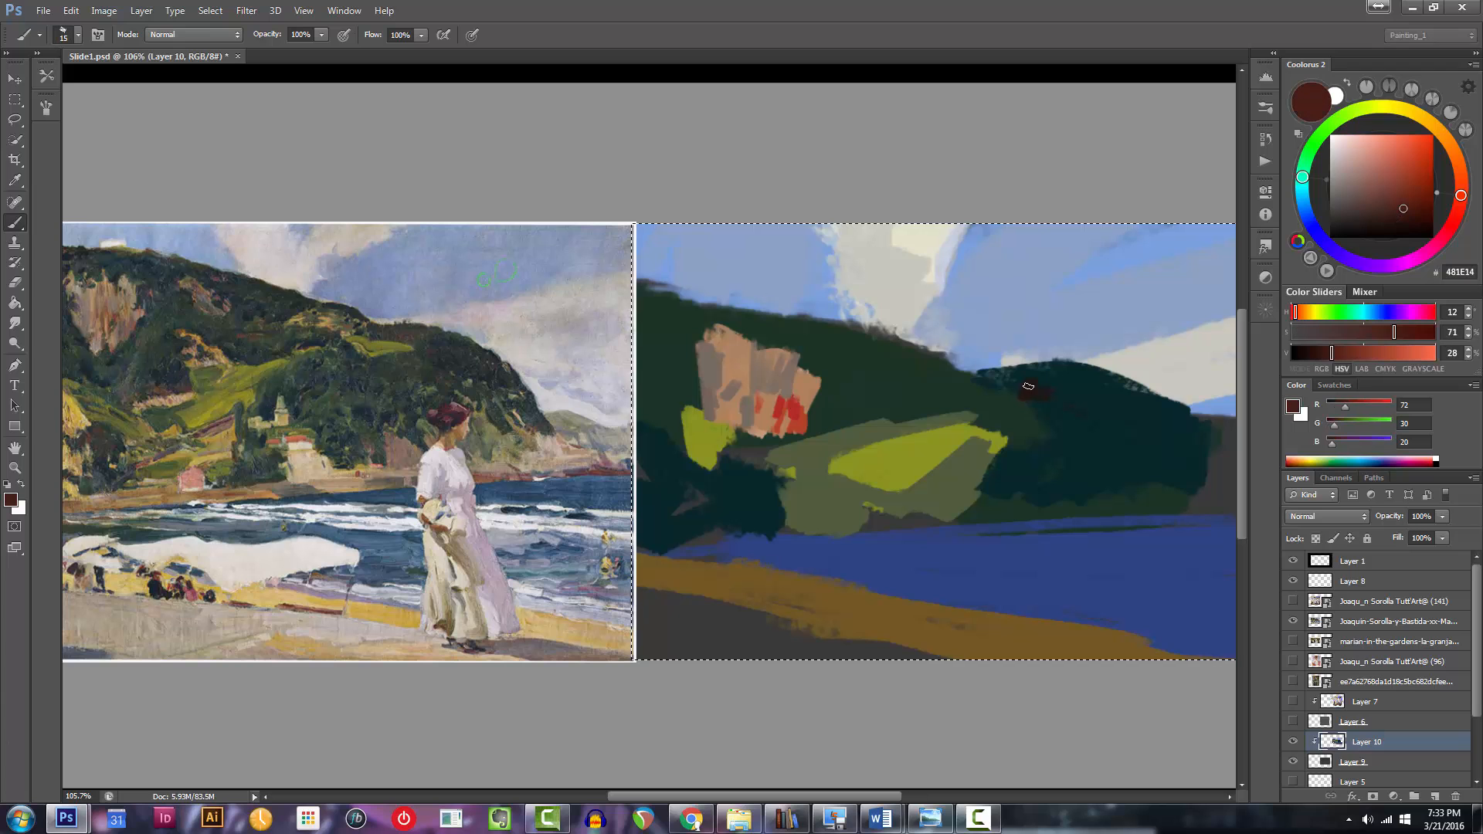
click(1066, 403)
key(bracketright)
drag(1018, 496, 1010, 539)
Mix a pale pinkish grey (CEC6CB) and paint the white awning shapes along the shoreline.
key(ctrl+0)
mouse_move(1321, 171)
mouse_down()
mouse_move(1348, 147)
mouse_move(1335, 154)
mouse_up()
click(1431, 257)
key(bracketright)
key(bracketleft)
key(bracketleft)
key(bracketleft)
mouse_move(715, 523)
mouse_down()
mouse_move(818, 510)
mouse_move(811, 525)
mouse_move(873, 546)
mouse_move(925, 518)
mouse_move(1166, 513)
mouse_up()
Paint a pale foam line across the blue sea and lighten the colour to a pinkish white (E5D8E0).
key(bracketright)
key(bracketright)
key(bracketright)
key(bracketleft)
drag(955, 517, 1113, 529)
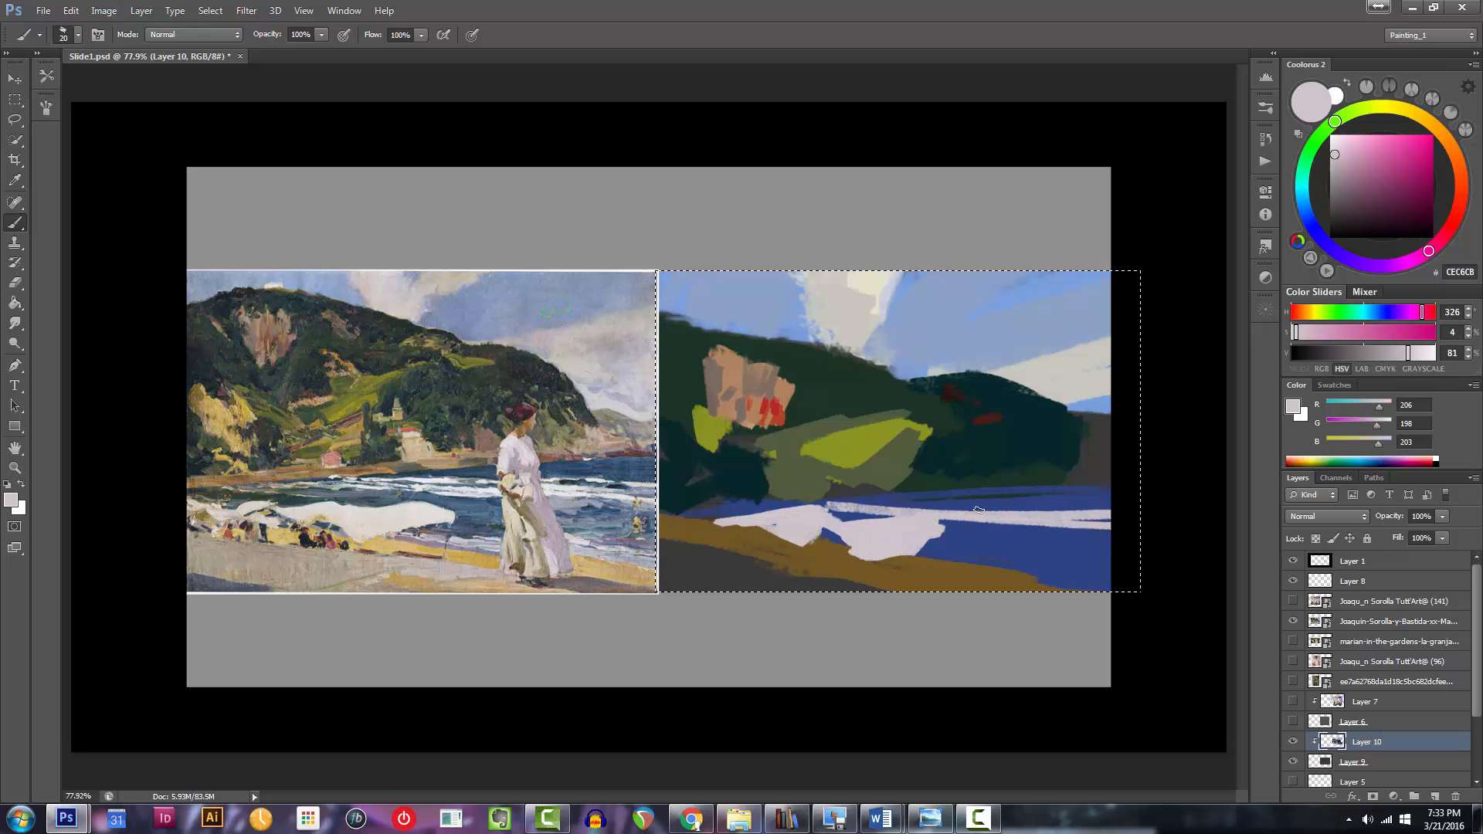
click(1337, 146)
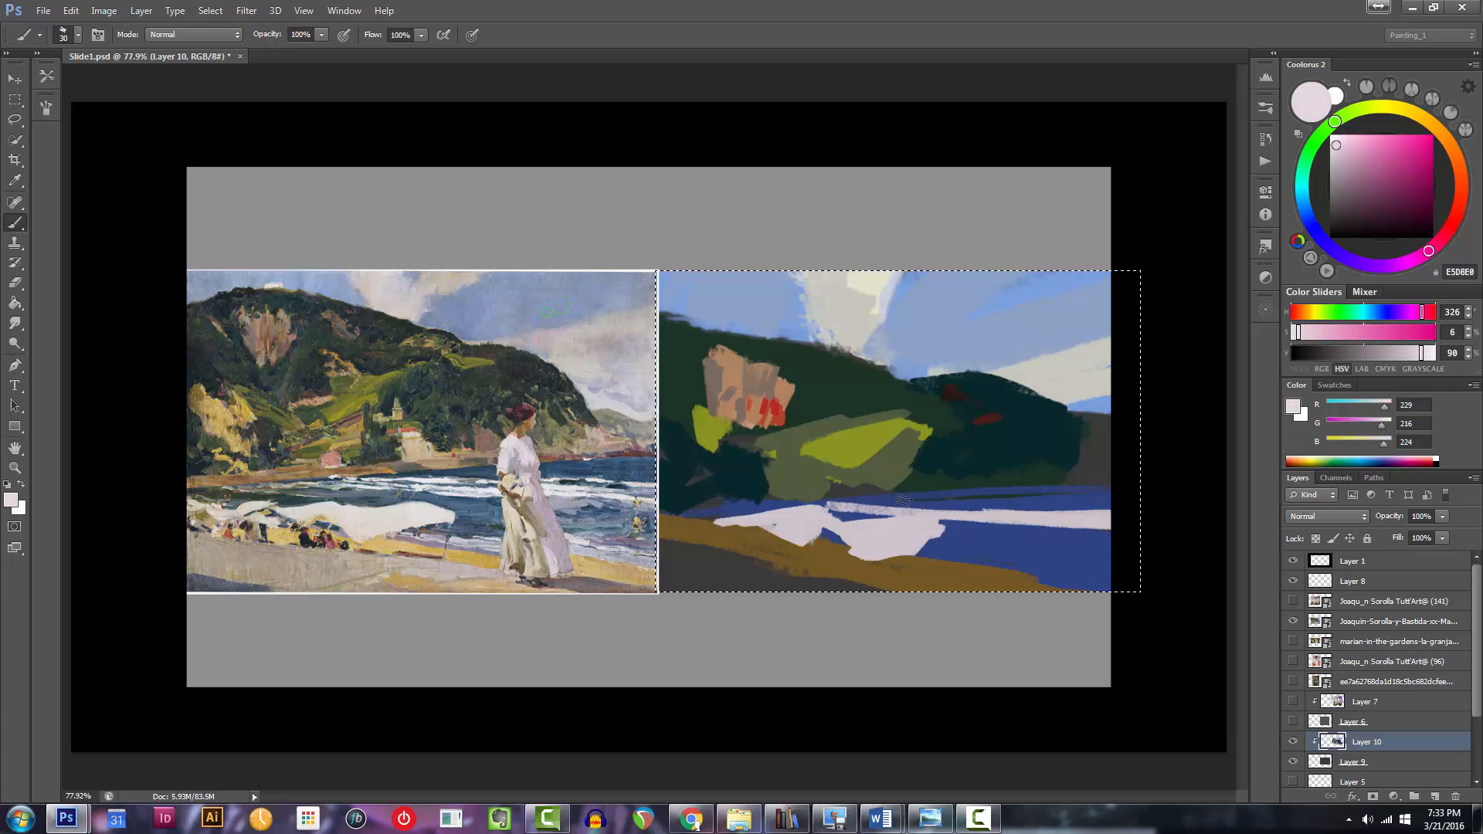
Neutralise the colour to a light grey-white (E4E4E4) and paint brighter foam lines across the blue sea with a smaller brush.
drag(1339, 151, 1330, 147)
key(bracketright)
key(bracketleft)
drag(983, 501, 1016, 512)
mouse_move(464, 494)
mouse_down()
mouse_move(493, 513)
mouse_move(444, 494)
mouse_up()
drag(519, 479, 467, 479)
drag(587, 543, 591, 573)
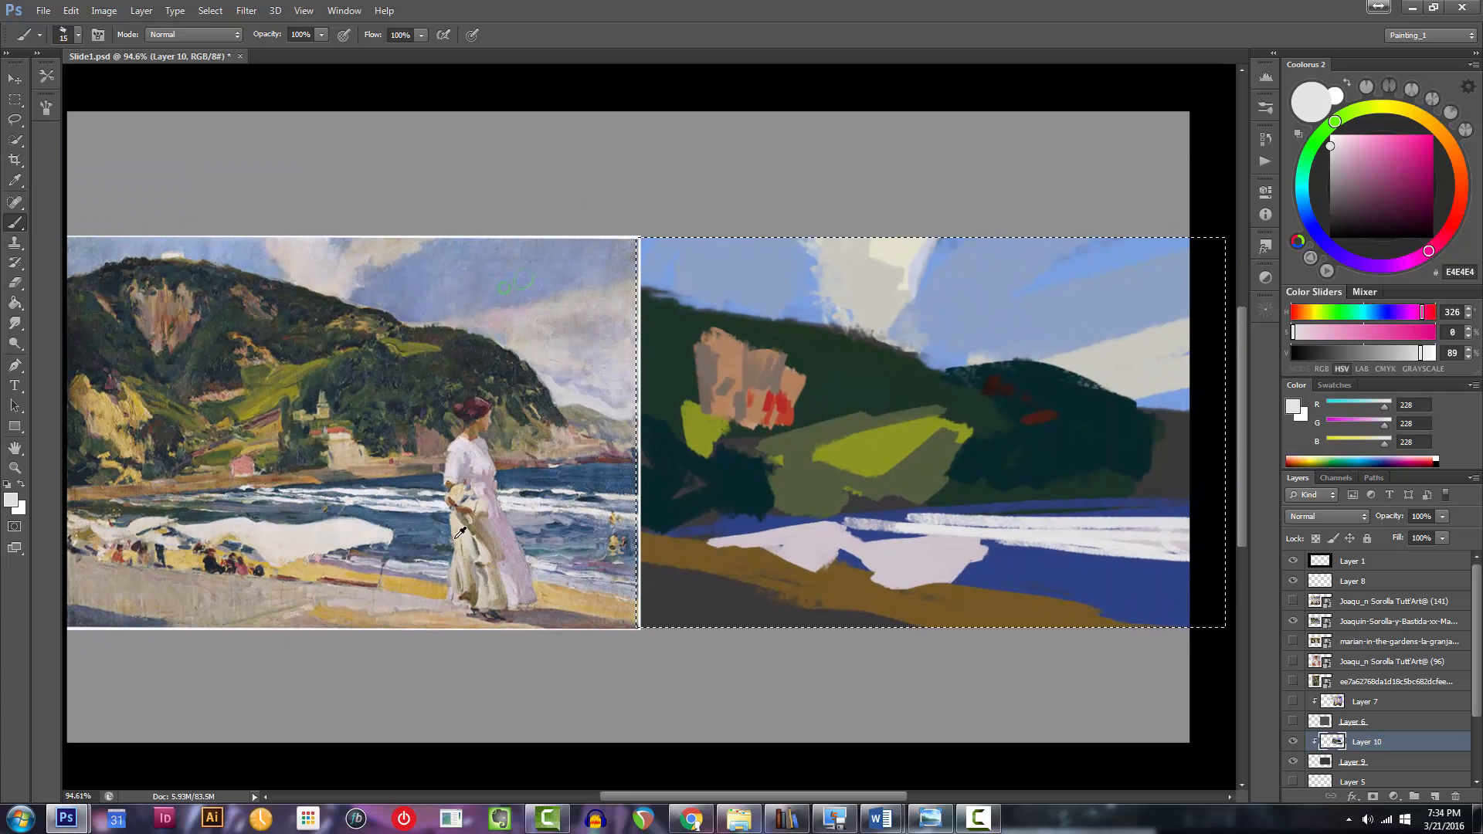
Sample the lilac of the woman's dress in the reference, lighten it to BEAEBE and block in her figure over the sea.
alt+click(510, 541)
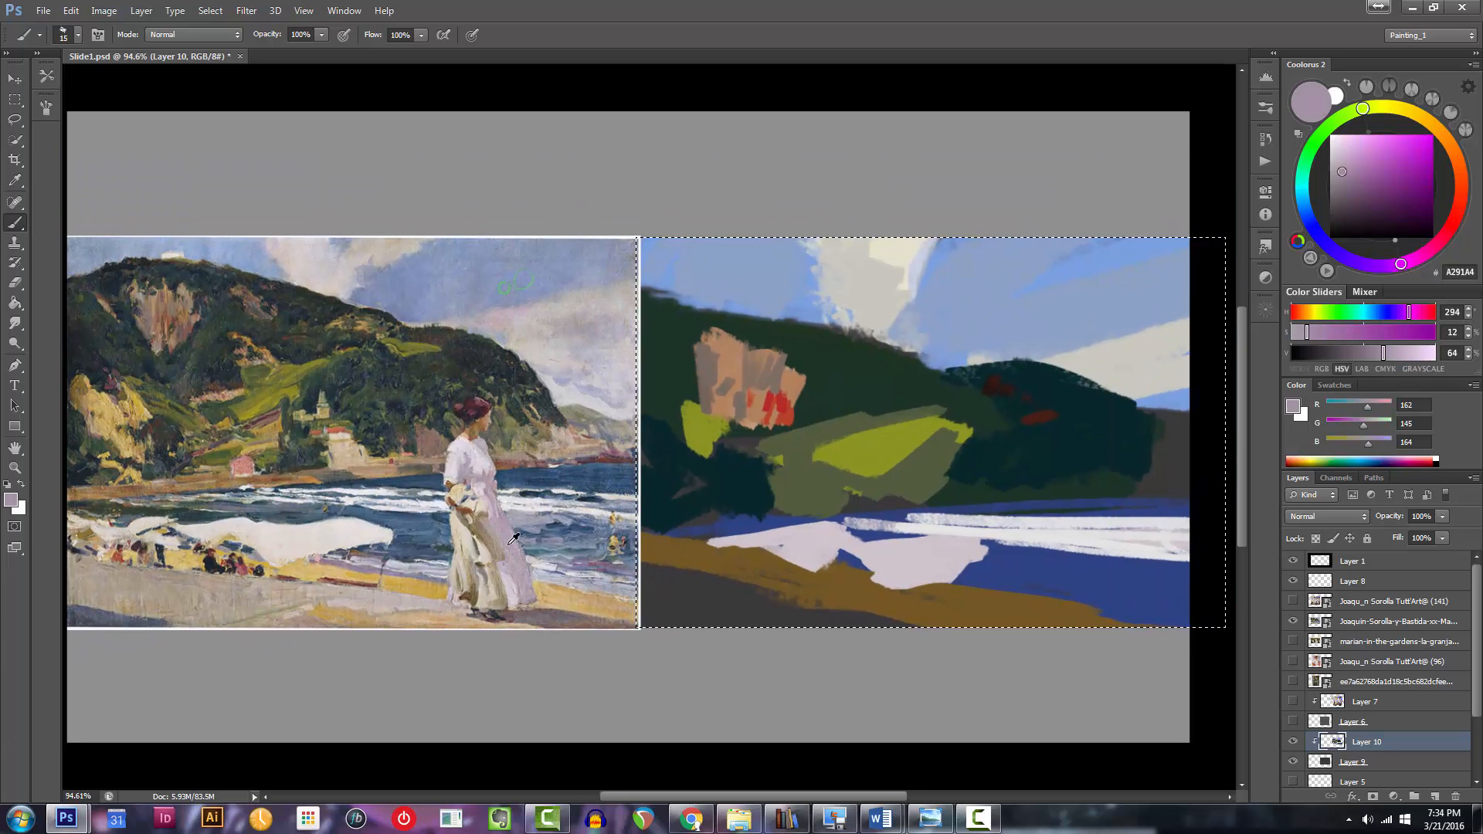
click(1339, 165)
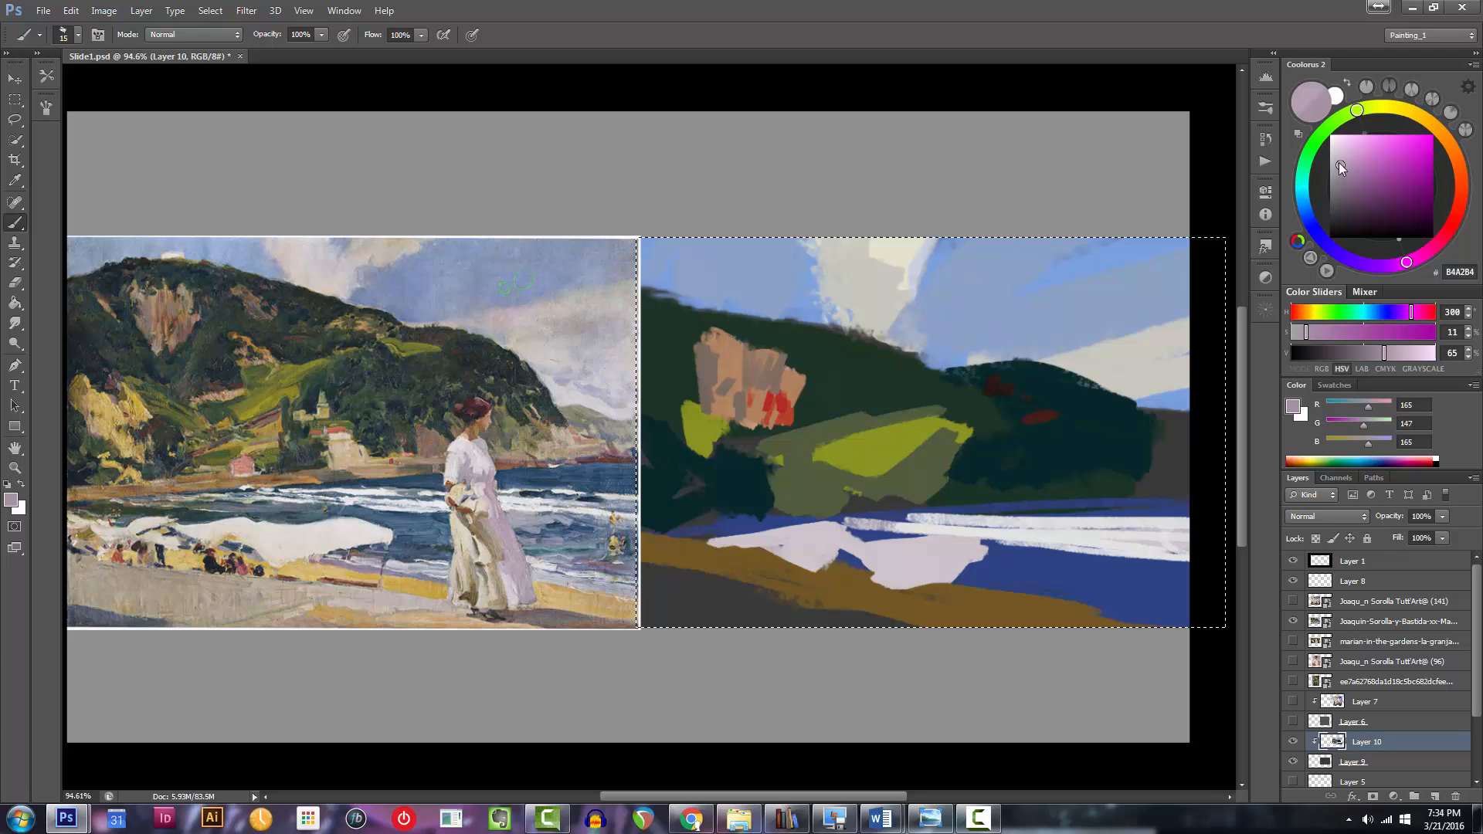
click(1339, 162)
key(bracketright)
key(bracketright)
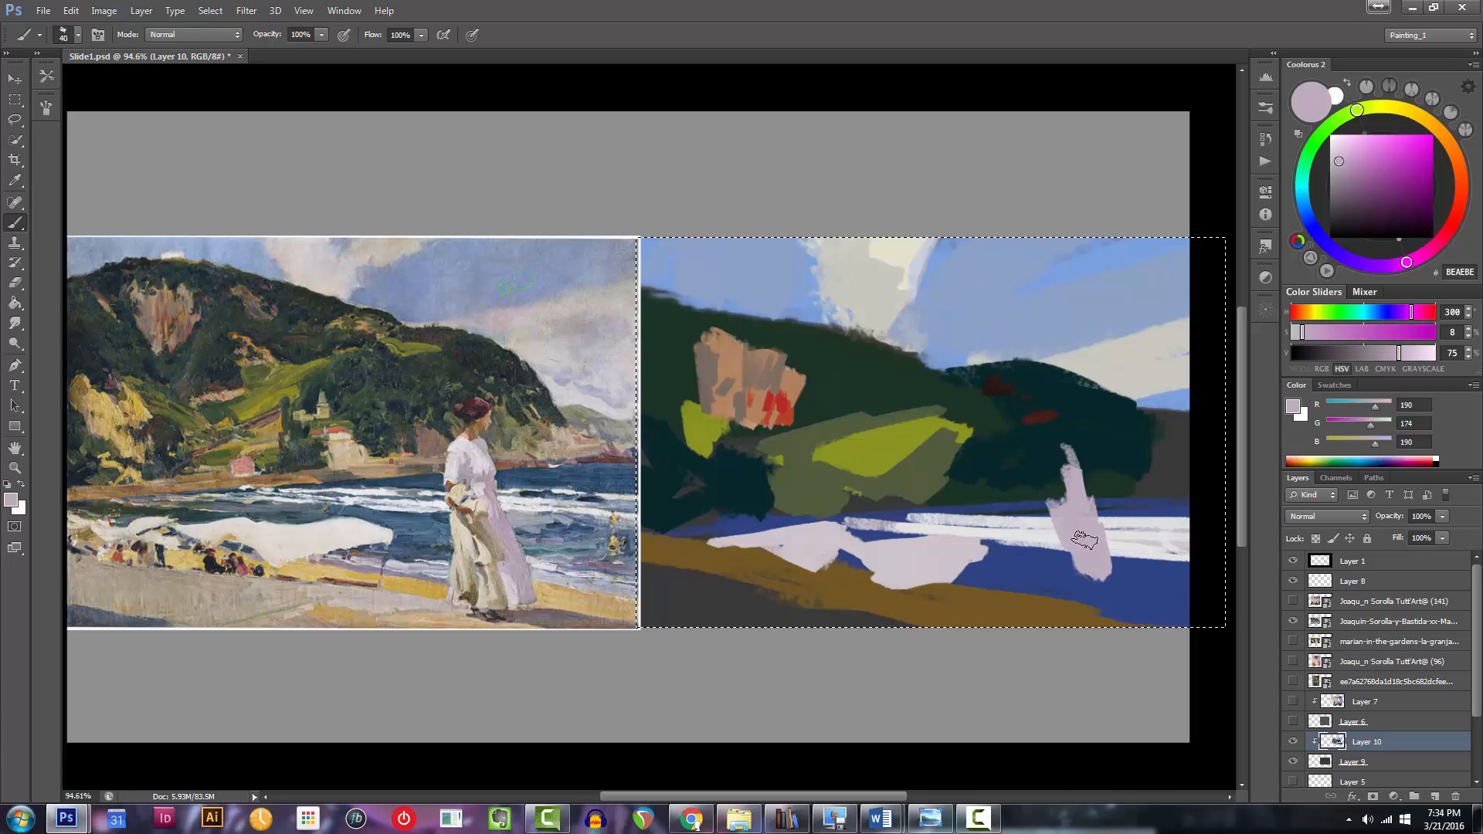
Shift the hue of the pale lilac dress colour to a cooler violet-grey (B6AEBE).
click(1418, 267)
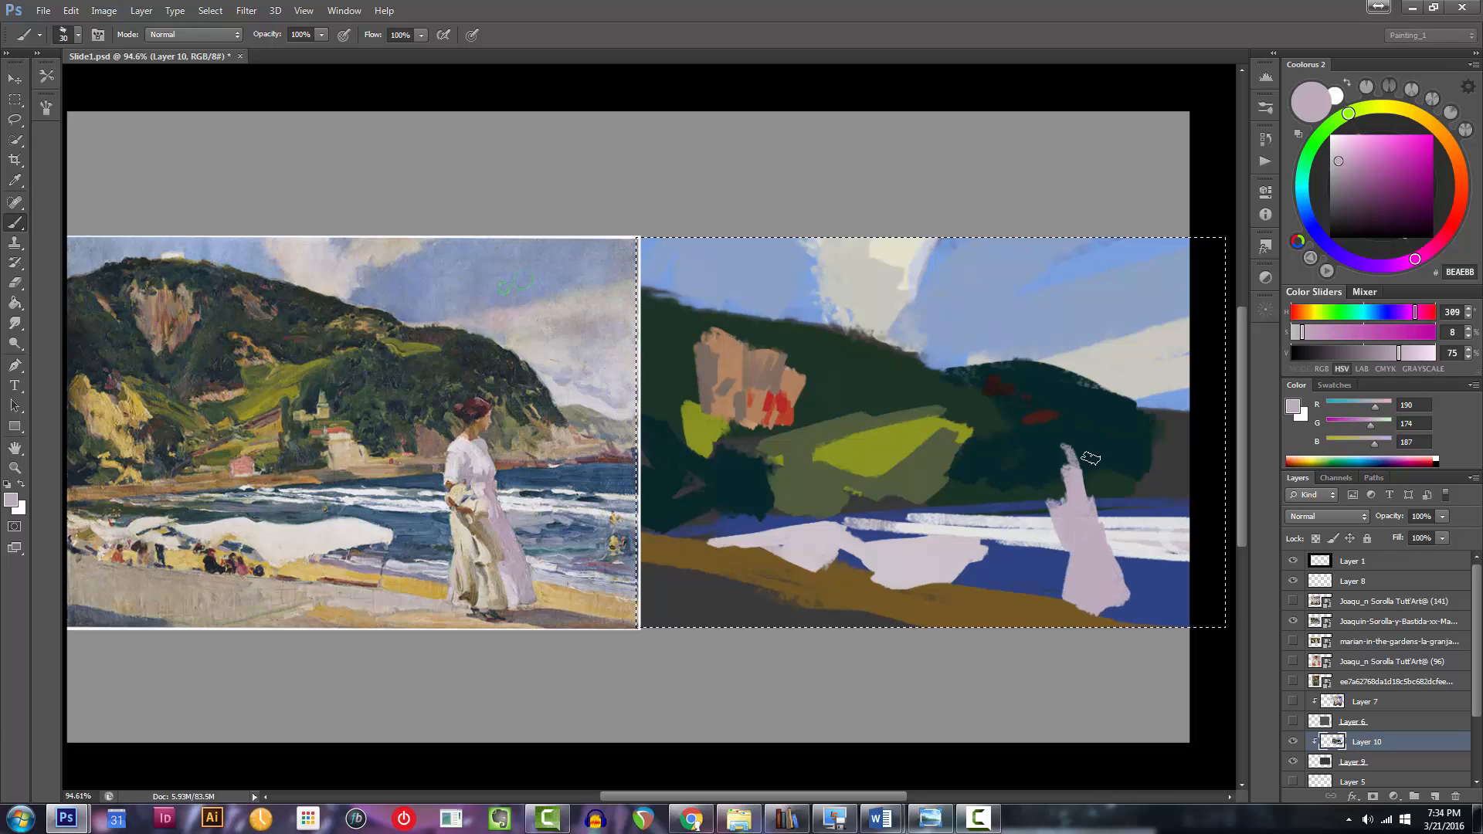
drag(1420, 258, 1375, 266)
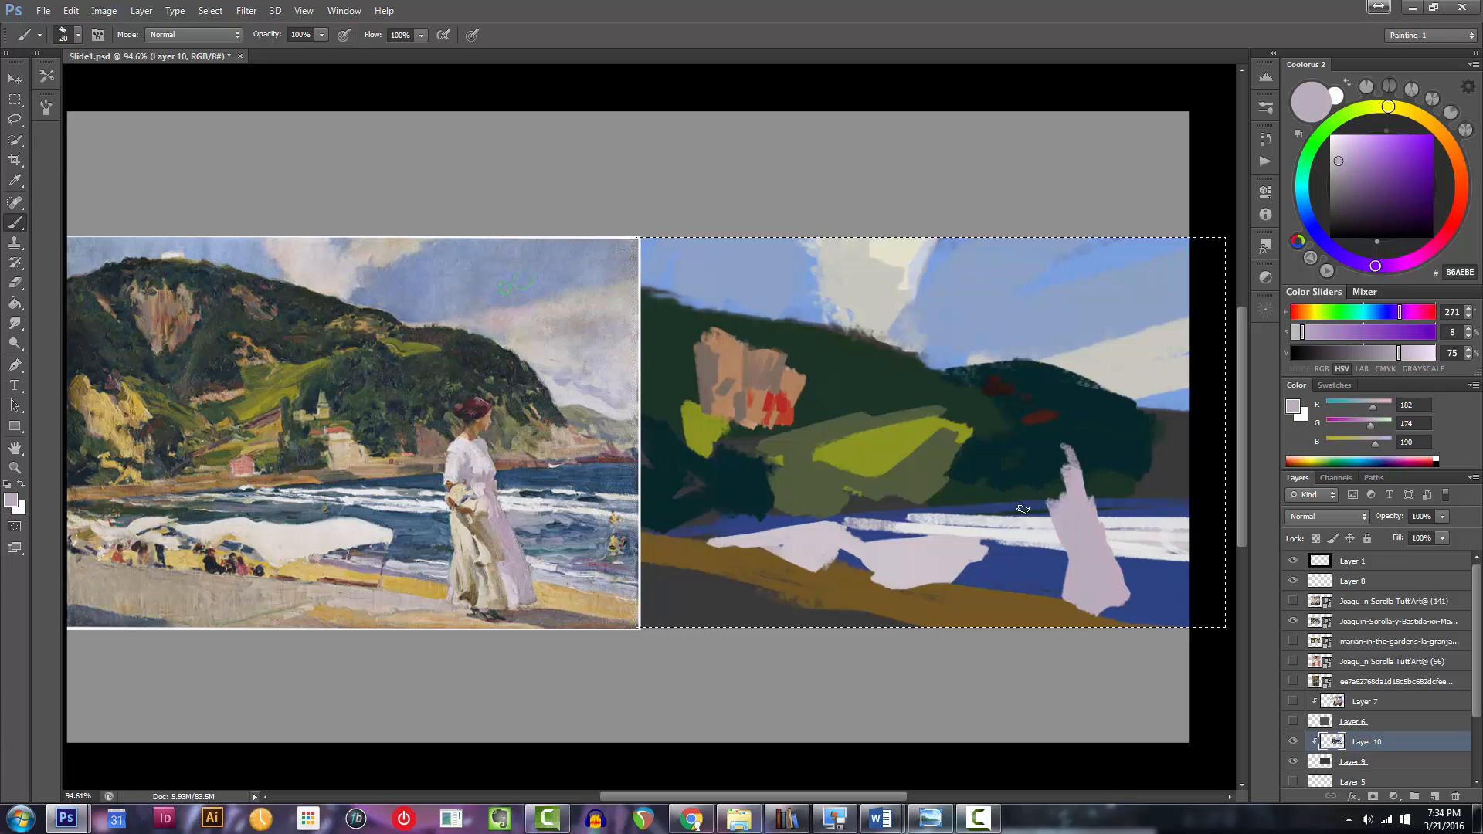
Mix a pale lavender-white (#DFDCE4) and paint the woman's blouse above the lavender skirt in the study.
click(1400, 263)
key(bracketright)
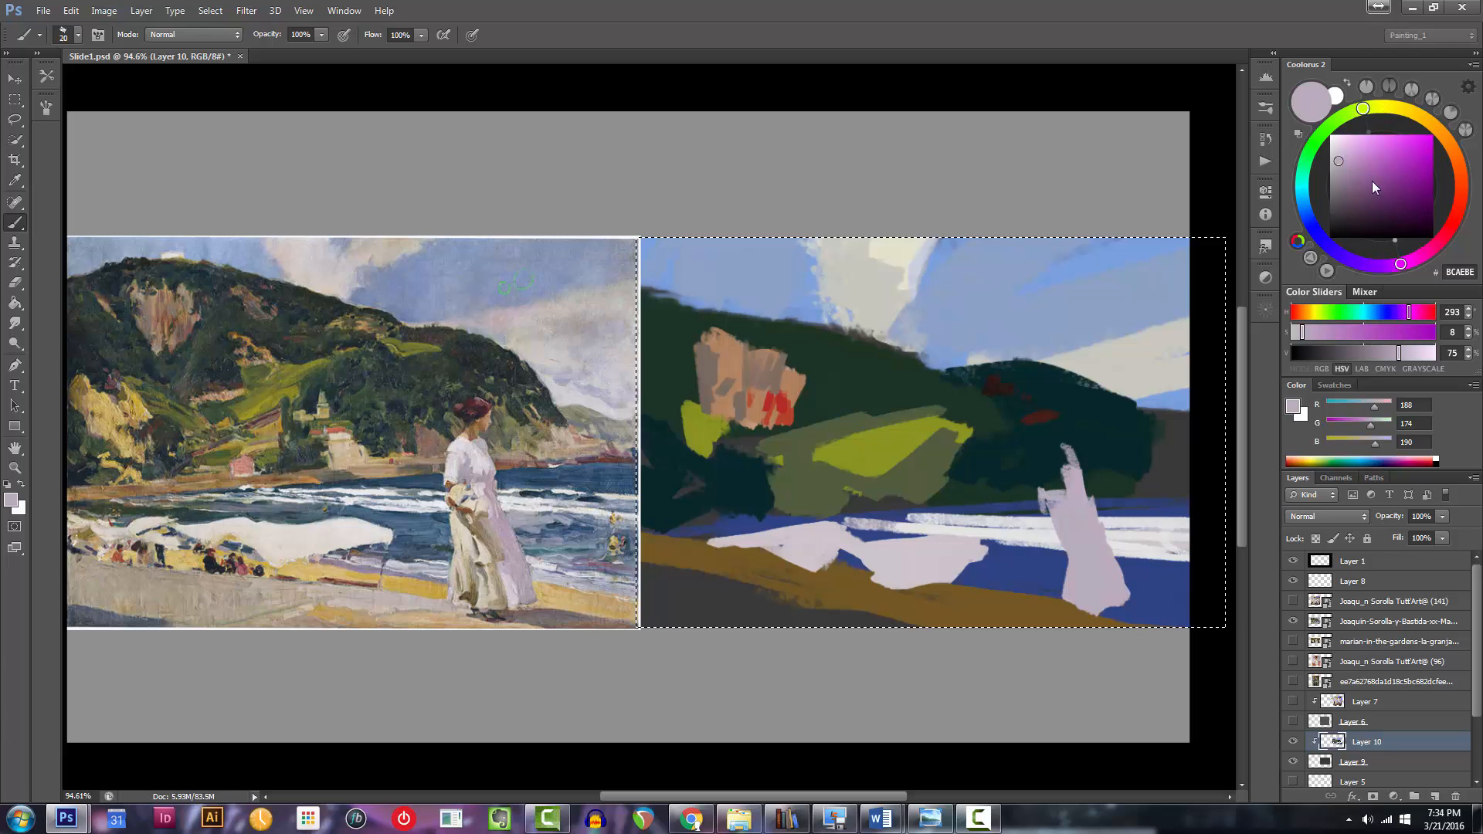
click(1342, 159)
drag(1345, 156, 1336, 146)
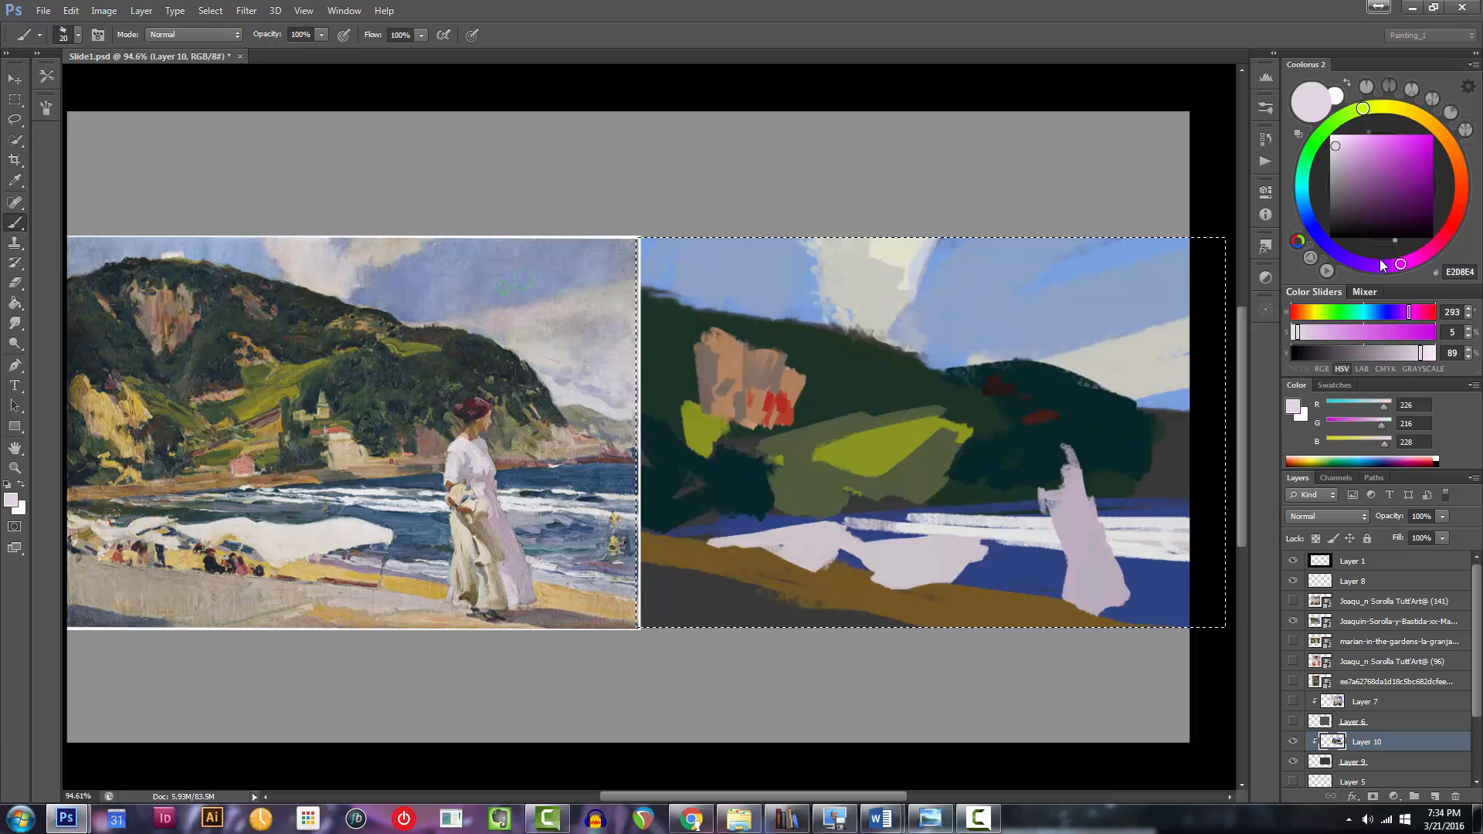
click(1365, 264)
click(1332, 145)
key(bracketleft)
key(bracketleft)
mouse_move(1039, 460)
mouse_down()
mouse_move(1064, 480)
mouse_move(1071, 459)
mouse_move(1061, 492)
mouse_move(1054, 456)
mouse_move(1039, 506)
mouse_up()
key(bracketright)
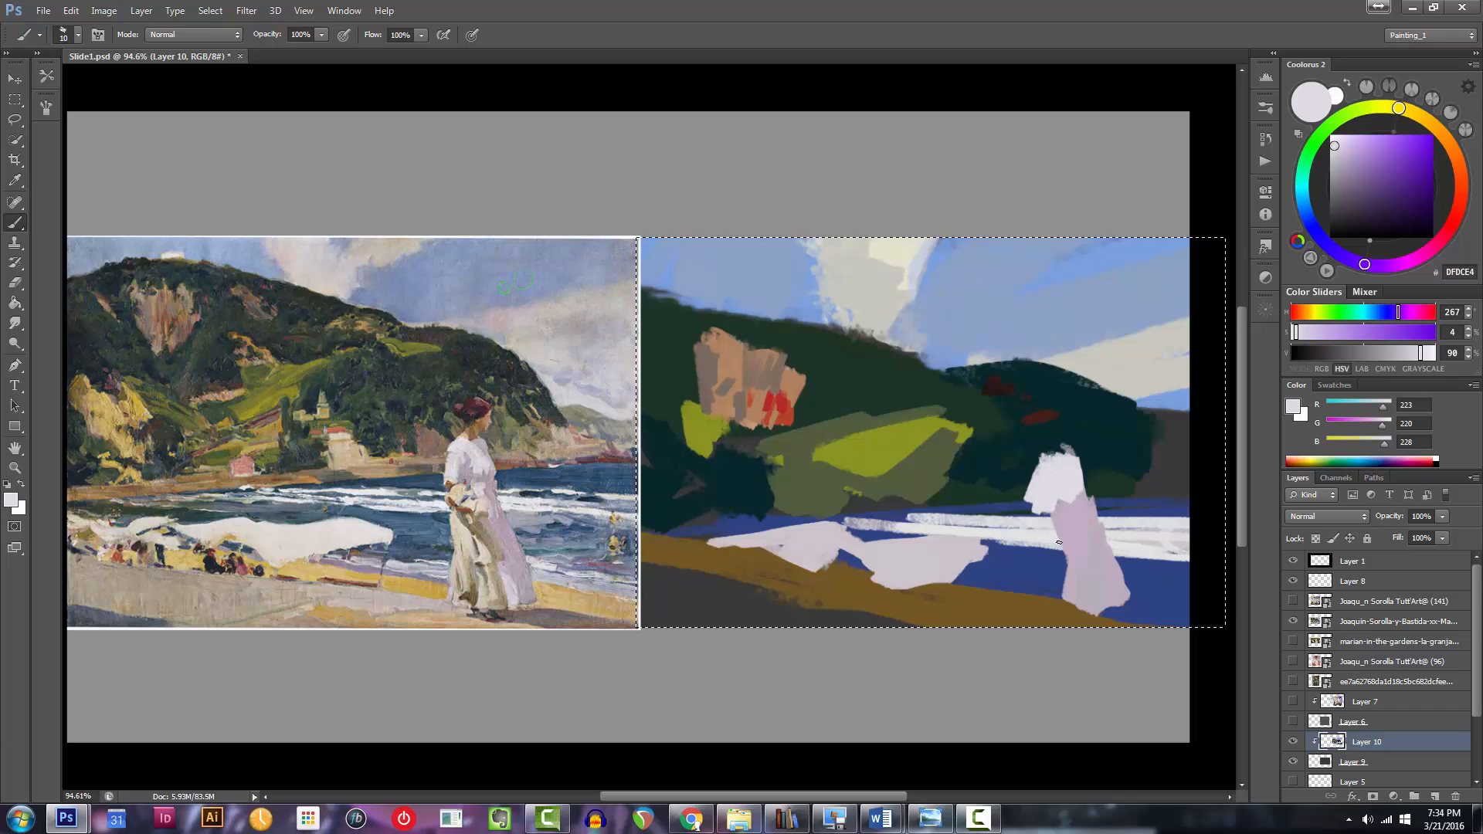
Mix a muted khaki (#9C8F6C) and block in the shadowed front of the woman's skirt.
ctrl+click(1028, 560)
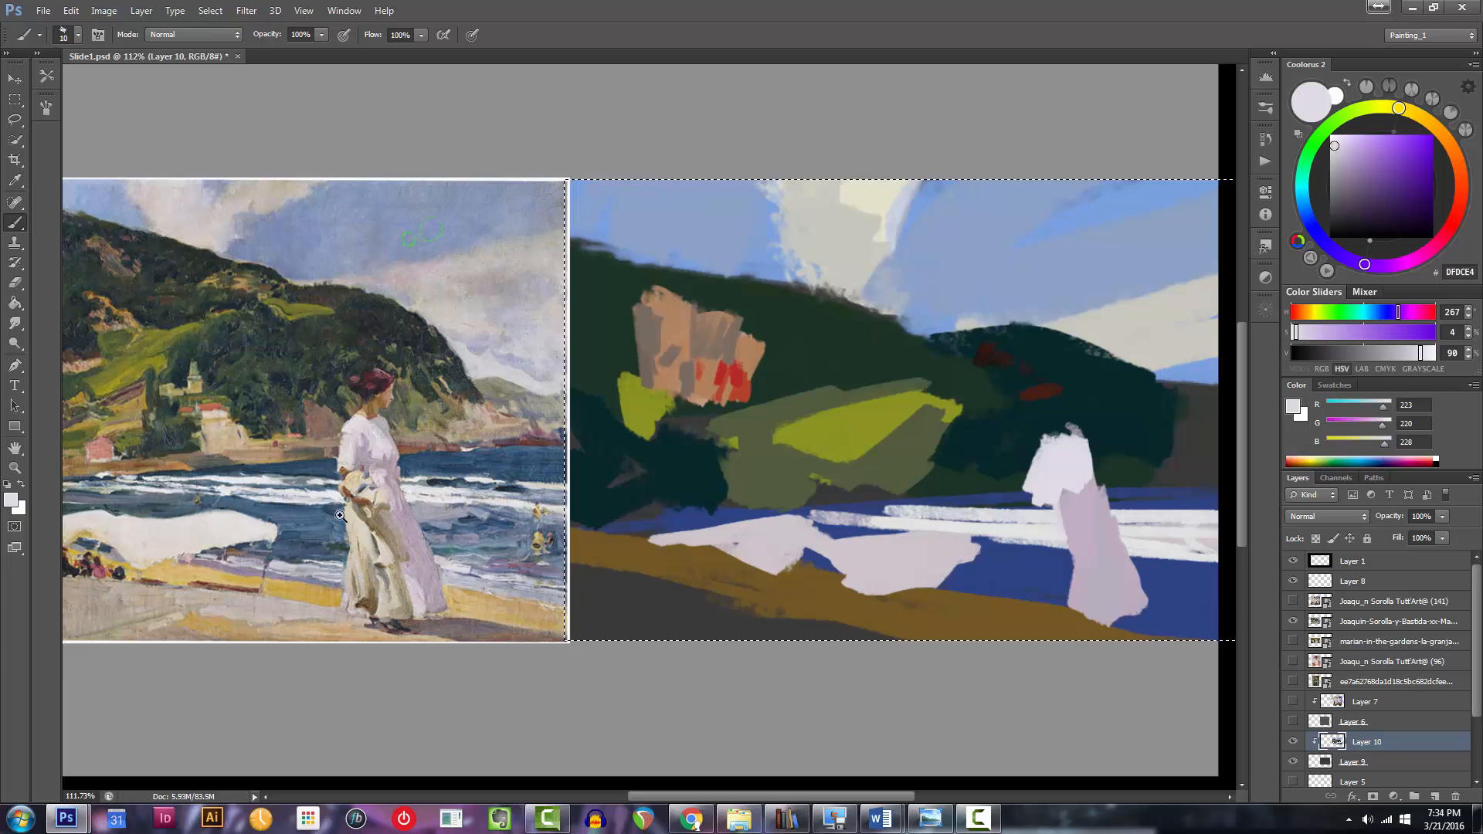
ctrl+click(339, 515)
key(bracketleft)
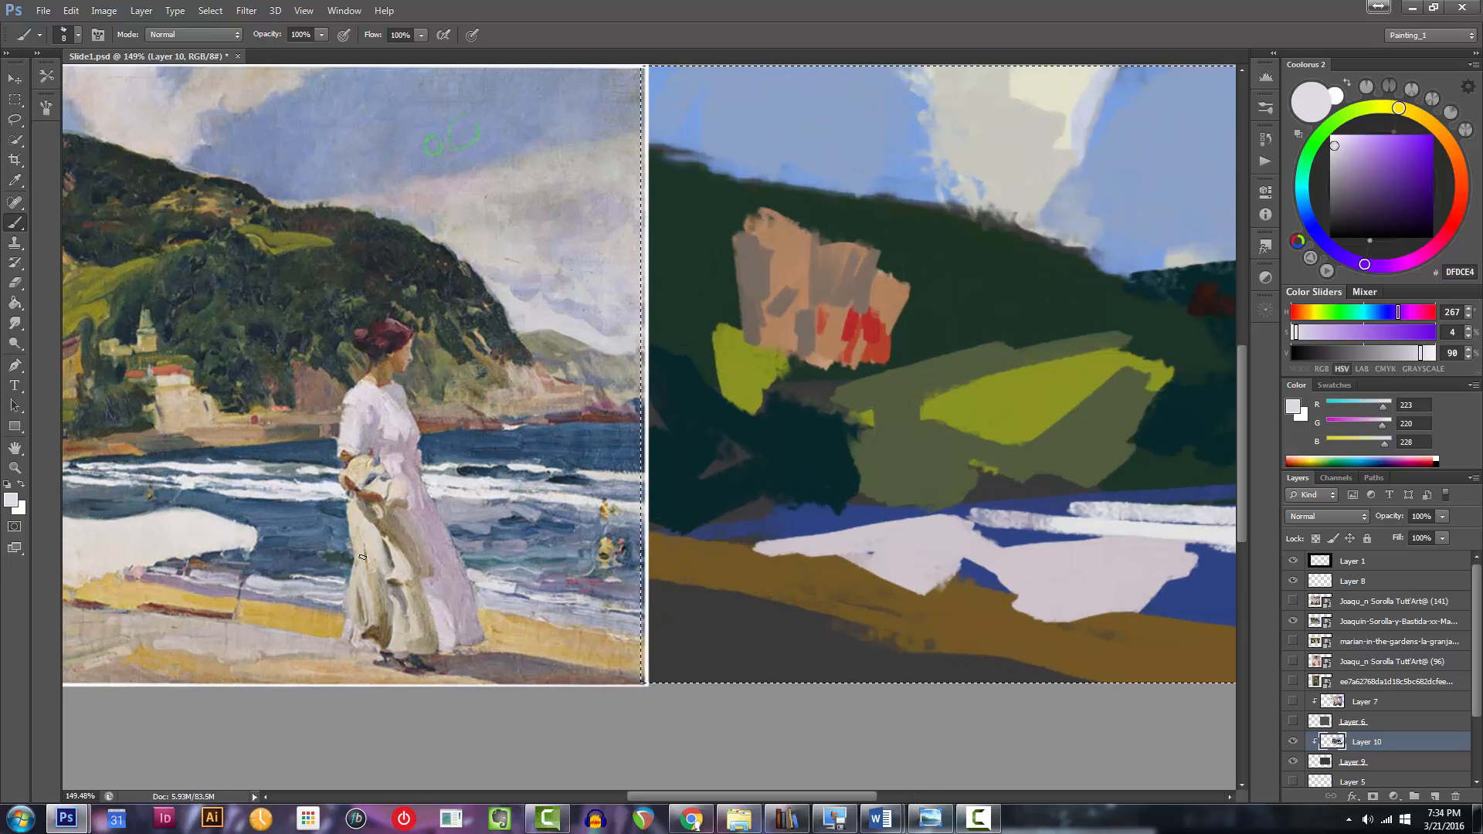
drag(460, 506, 432, 507)
drag(783, 584, 756, 570)
drag(882, 526, 868, 571)
click(1426, 119)
drag(1348, 154, 1360, 175)
key(bracketright)
key(bracketright)
key(bracketright)
key(bracketright)
key(bracketright)
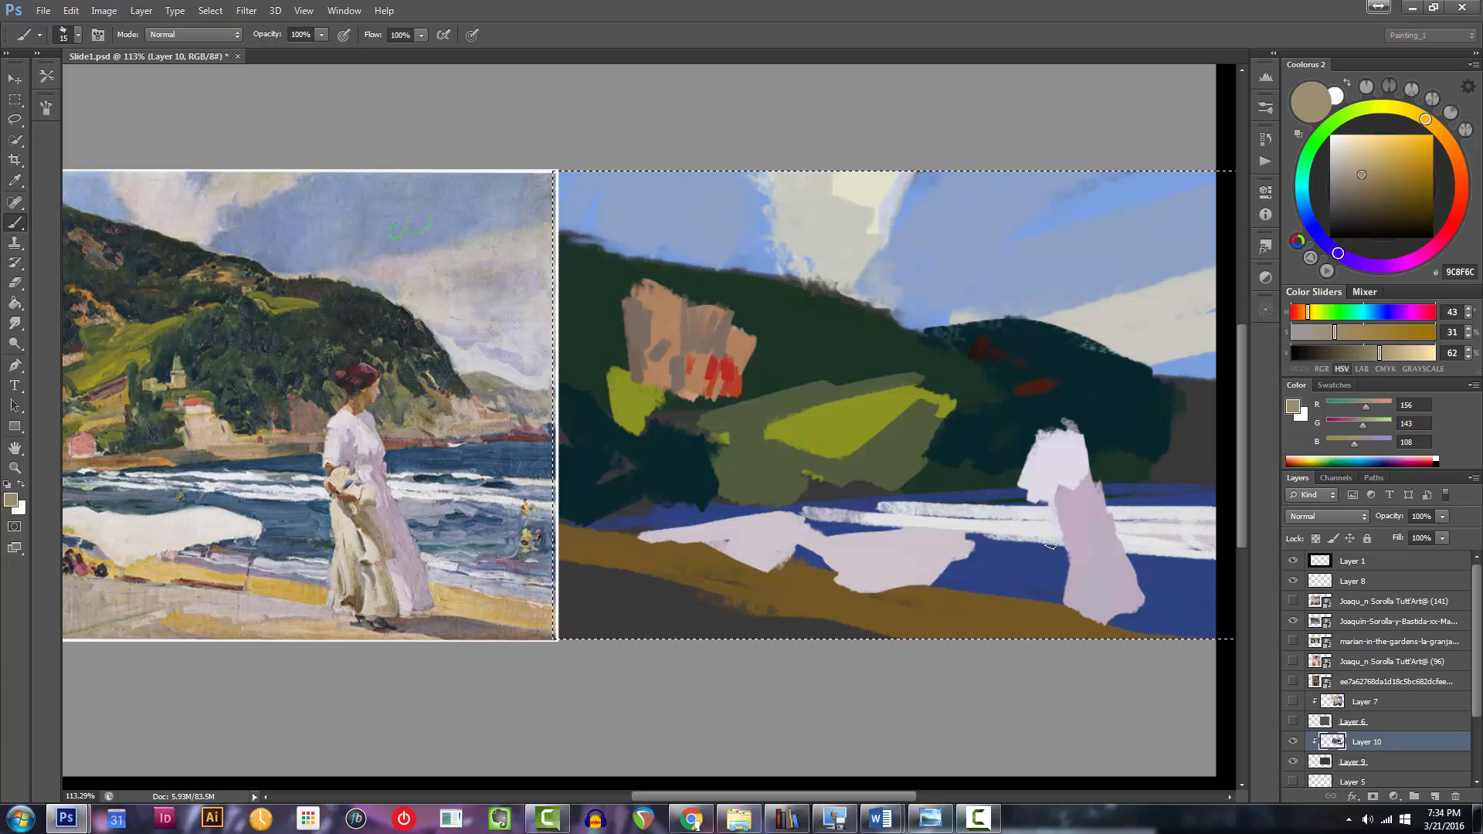
mouse_move(1042, 494)
mouse_down()
mouse_move(1051, 592)
mouse_move(1065, 585)
mouse_up()
key(bracketleft)
key(bracketleft)
drag(1058, 500, 1081, 581)
Lighten the colour to cream (#E4D4AA) and paint the sunlit front of the skirt over the khaki.
key(bracketright)
key(bracketright)
key(bracketright)
key(bracketright)
key(bracketright)
key(bracketright)
drag(1350, 159, 1356, 146)
key(bracketleft)
key(bracketleft)
key(bracketleft)
key(bracketleft)
key(bracketleft)
key(bracketleft)
drag(1037, 489, 1037, 550)
drag(1048, 500, 1051, 606)
key(bracketright)
drag(1061, 540, 1067, 587)
drag(1067, 563, 985, 552)
key(ctrl+0)
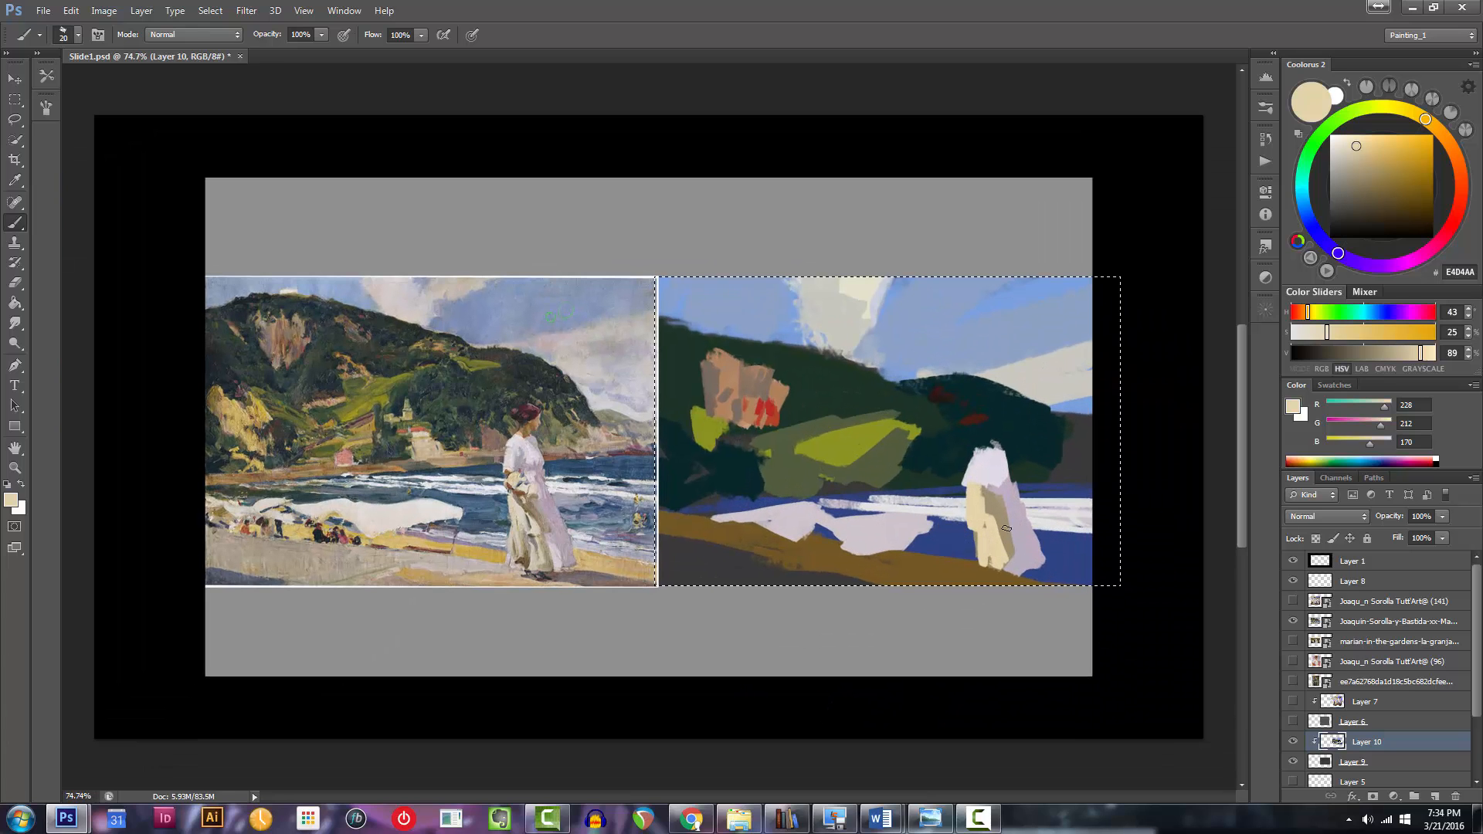
Sample the dark teal of the hillside and add dark strokes along the ridge and around the pink cliff.
drag(790, 410, 858, 410)
alt+click(812, 509)
key(bracketleft)
key(bracketleft)
mouse_move(775, 338)
mouse_down()
mouse_move(781, 366)
mouse_move(827, 358)
mouse_move(861, 373)
mouse_move(852, 364)
mouse_move(877, 354)
mouse_up()
key(bracketright)
key(bracketright)
drag(902, 364, 862, 398)
drag(902, 467, 875, 468)
Sample the cream of the cloud (#E4E3CB) and dab a small light patch on the ridge above the cliff.
alt+click(969, 317)
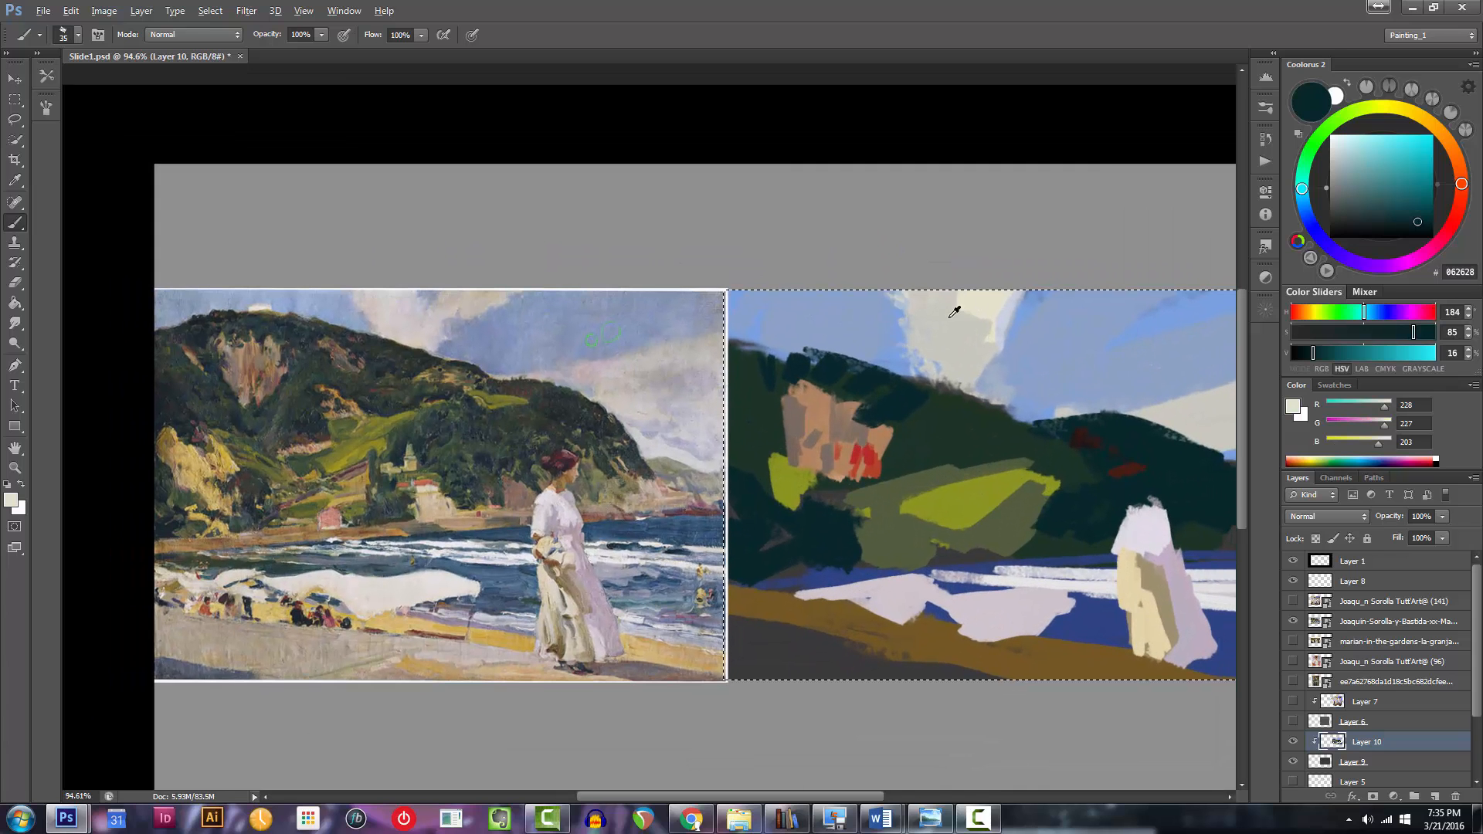
key(bracketleft)
mouse_move(832, 341)
mouse_down()
mouse_move(848, 353)
mouse_move(777, 417)
mouse_move(1005, 466)
mouse_move(1029, 457)
mouse_up()
Sample the hair from the reference, adjust it to dark maroon (#511E26) and paint the woman's hair above the blouse.
drag(391, 414, 417, 425)
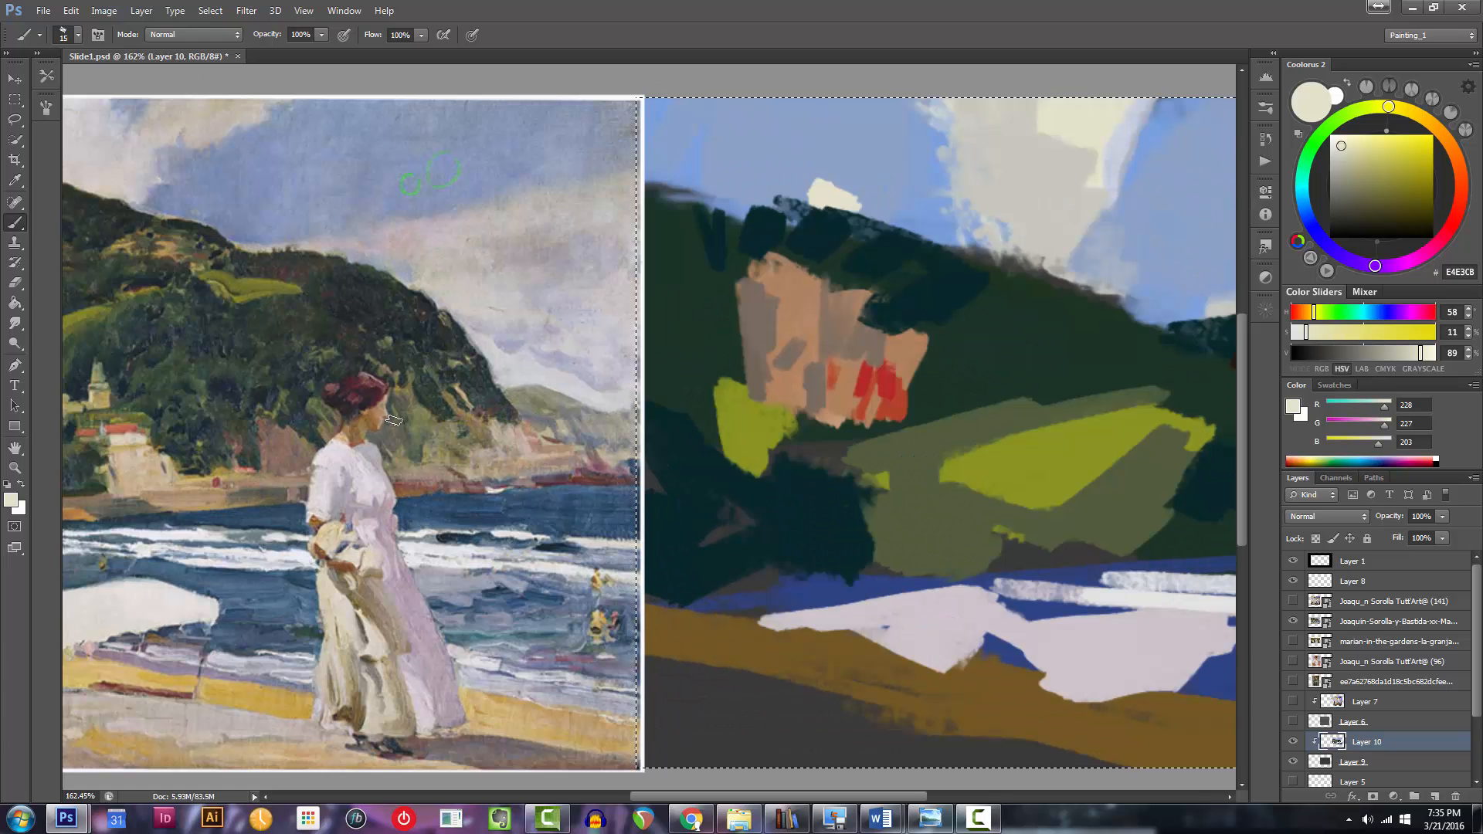
alt+click(351, 386)
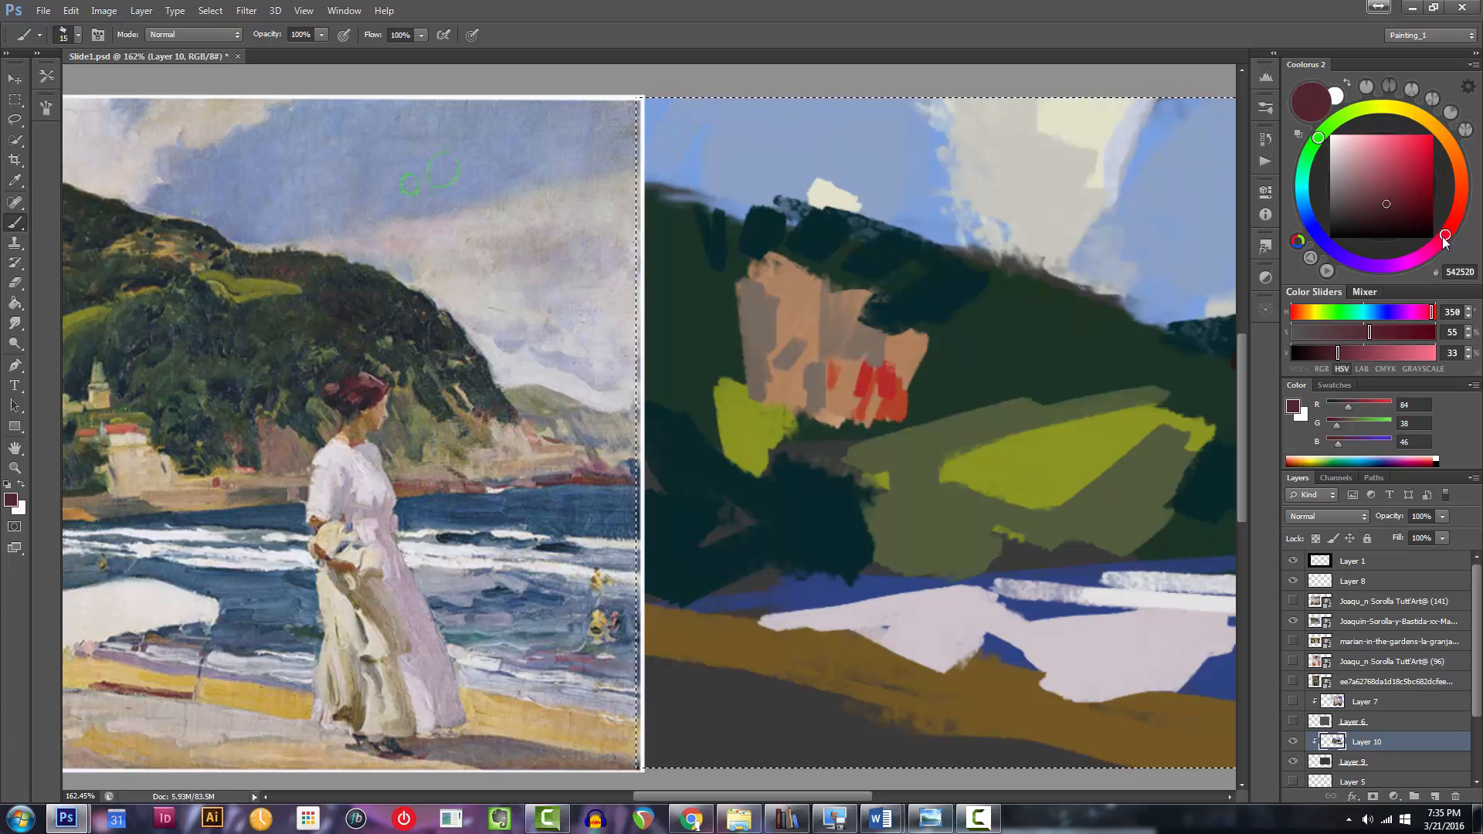
click(1395, 205)
mouse_move(1004, 375)
mouse_down()
mouse_move(848, 409)
mouse_move(766, 402)
mouse_up()
mouse_move(1053, 399)
mouse_down()
mouse_move(1077, 400)
mouse_move(1027, 407)
mouse_move(1067, 389)
mouse_move(1050, 417)
mouse_move(1071, 416)
mouse_up()
key(bracketright)
key(bracketright)
key(bracketright)
key(bracketleft)
key(bracketleft)
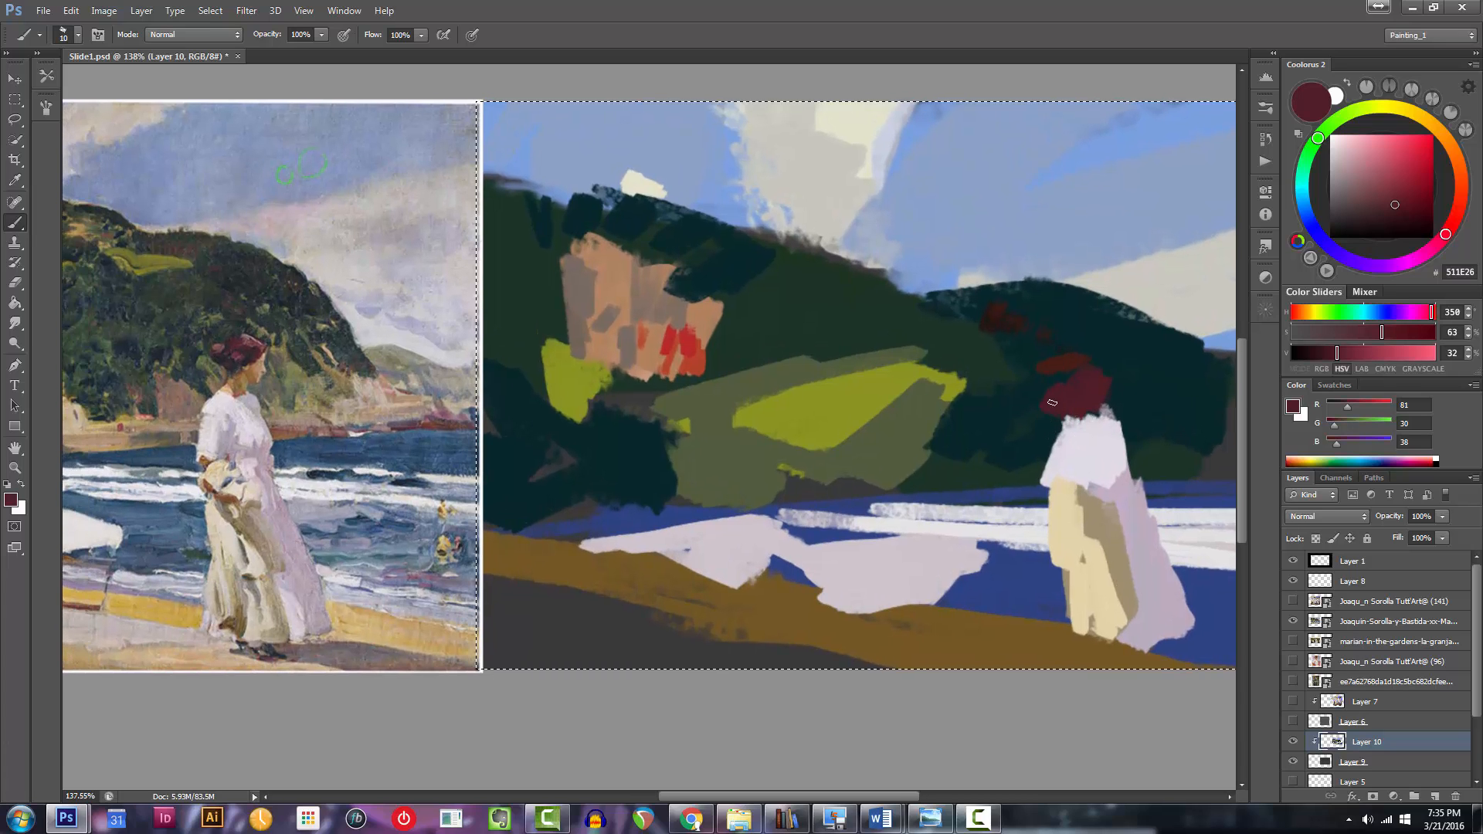
key(bracketleft)
key(bracketleft)
key(bracketleft)
key(bracketleft)
mouse_move(1083, 436)
mouse_down()
mouse_move(1063, 436)
mouse_move(1076, 435)
mouse_up()
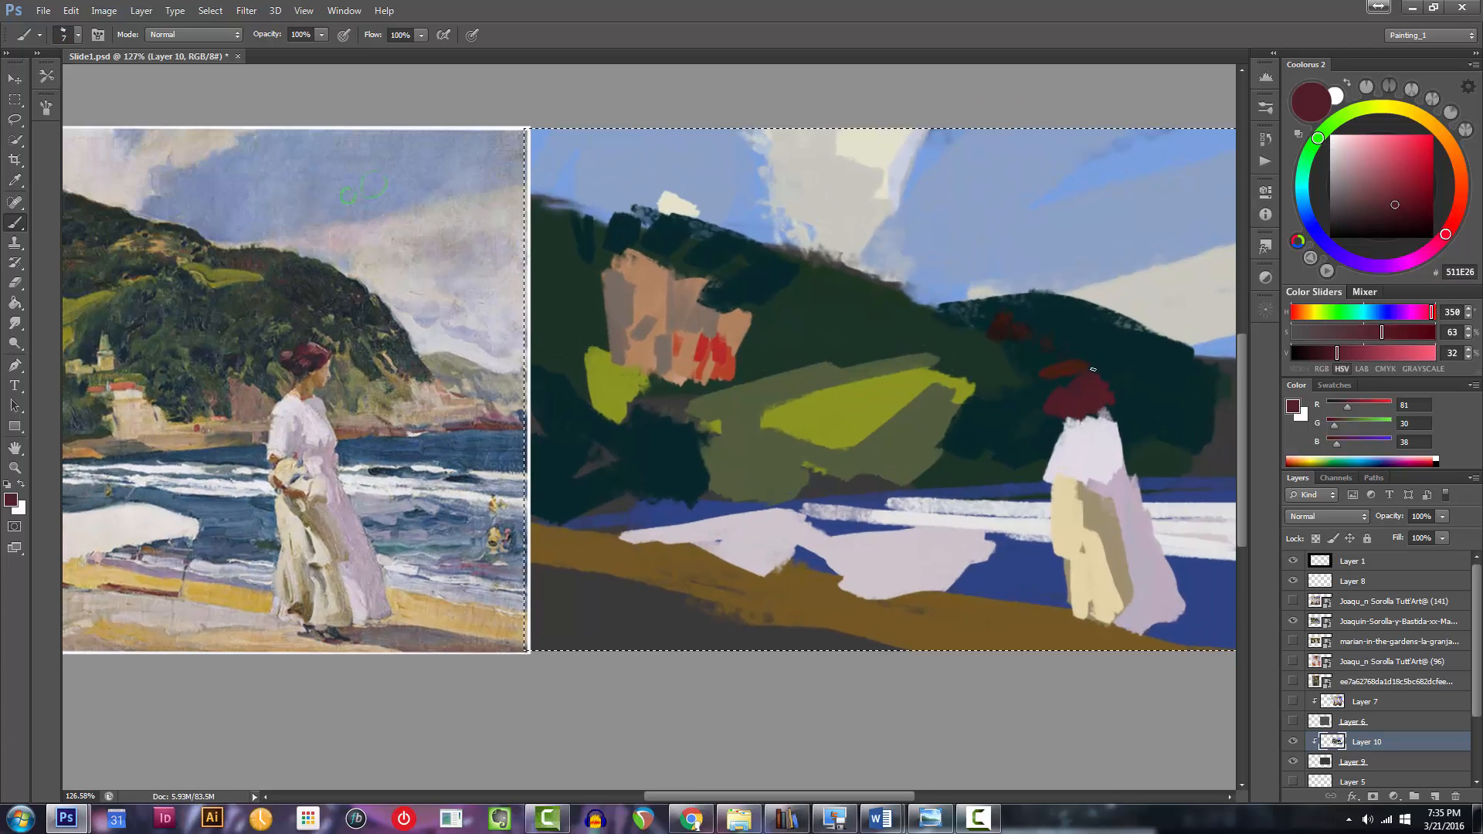
drag(1113, 365, 1063, 447)
key(ctrl+z)
Shift the maroon to a saturated dark red (#6A0806) and paint the lit side of the woman's hair.
key(bracketright)
click(1406, 208)
drag(1449, 234, 1419, 208)
key(bracketright)
mouse_move(1092, 408)
mouse_down()
mouse_move(1115, 388)
mouse_move(1151, 391)
mouse_up()
click(1427, 195)
key(bracketleft)
mouse_move(1086, 420)
mouse_down()
mouse_move(1119, 396)
mouse_move(991, 423)
mouse_move(1068, 419)
mouse_up()
key(bracketleft)
key(bracketleft)
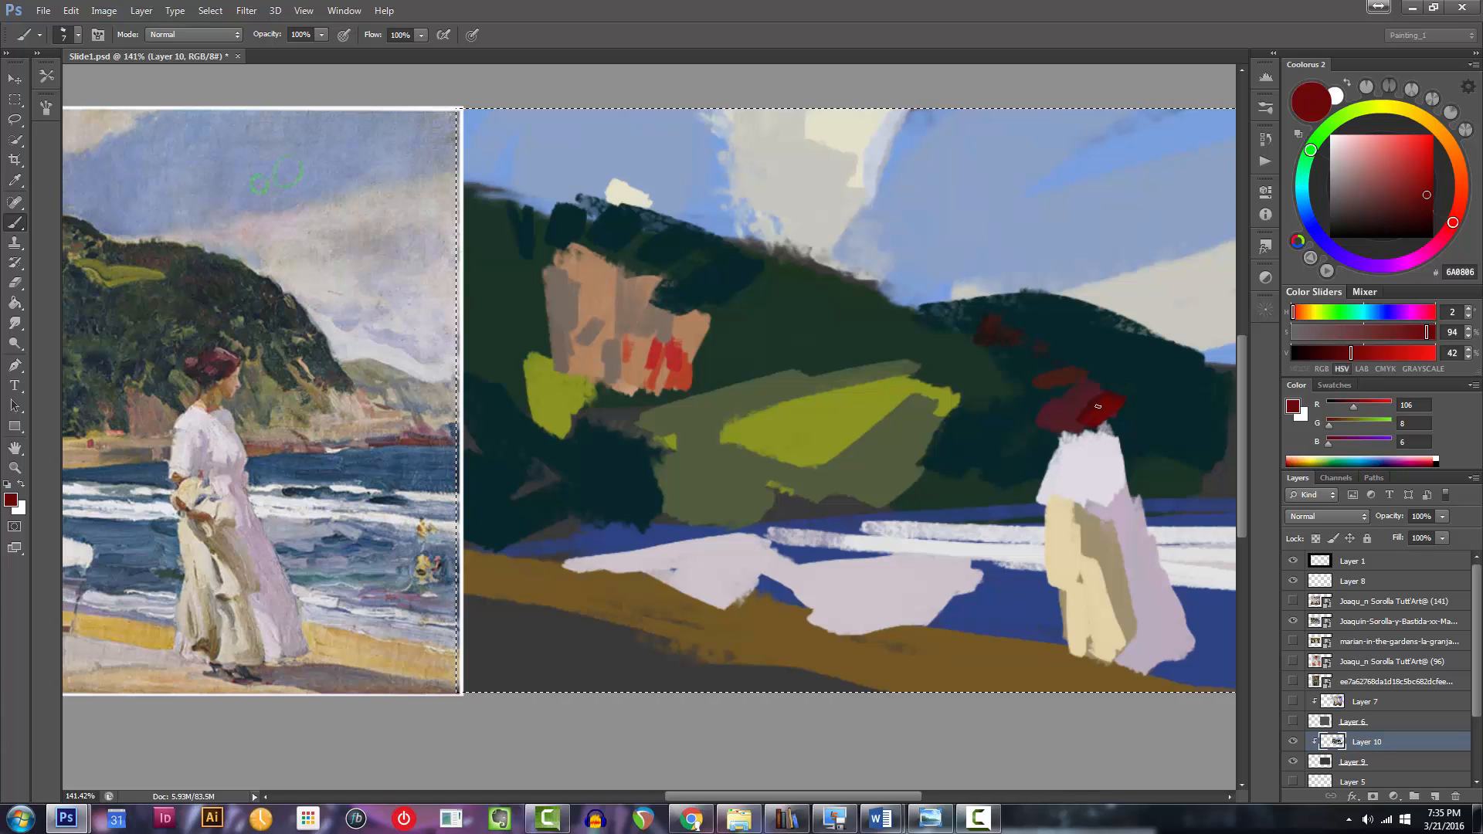
Sample the maroon from the painted hair and fill in the upper part of the hair mass.
alt+click(1078, 396)
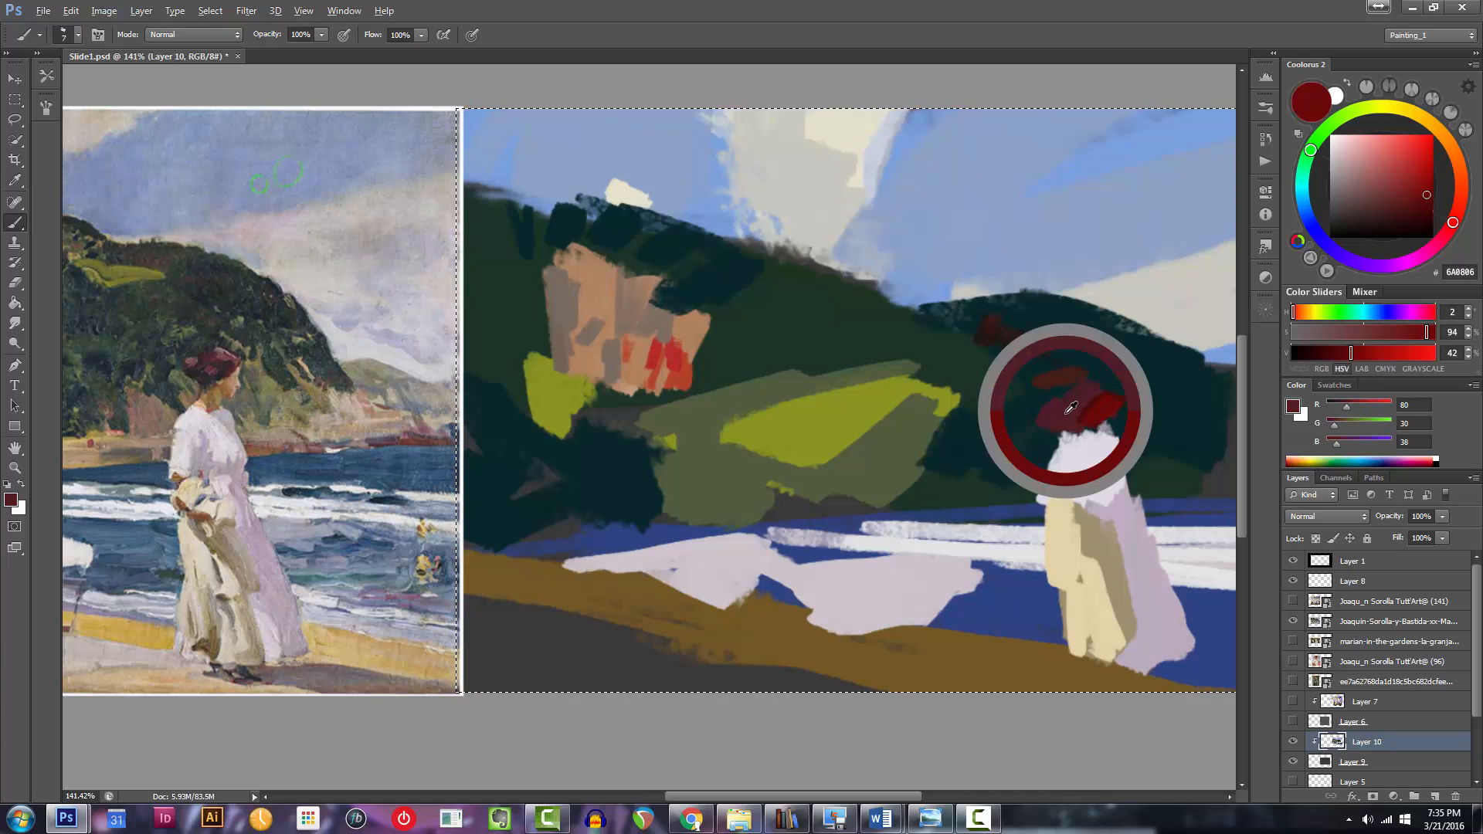
alt+click(1071, 386)
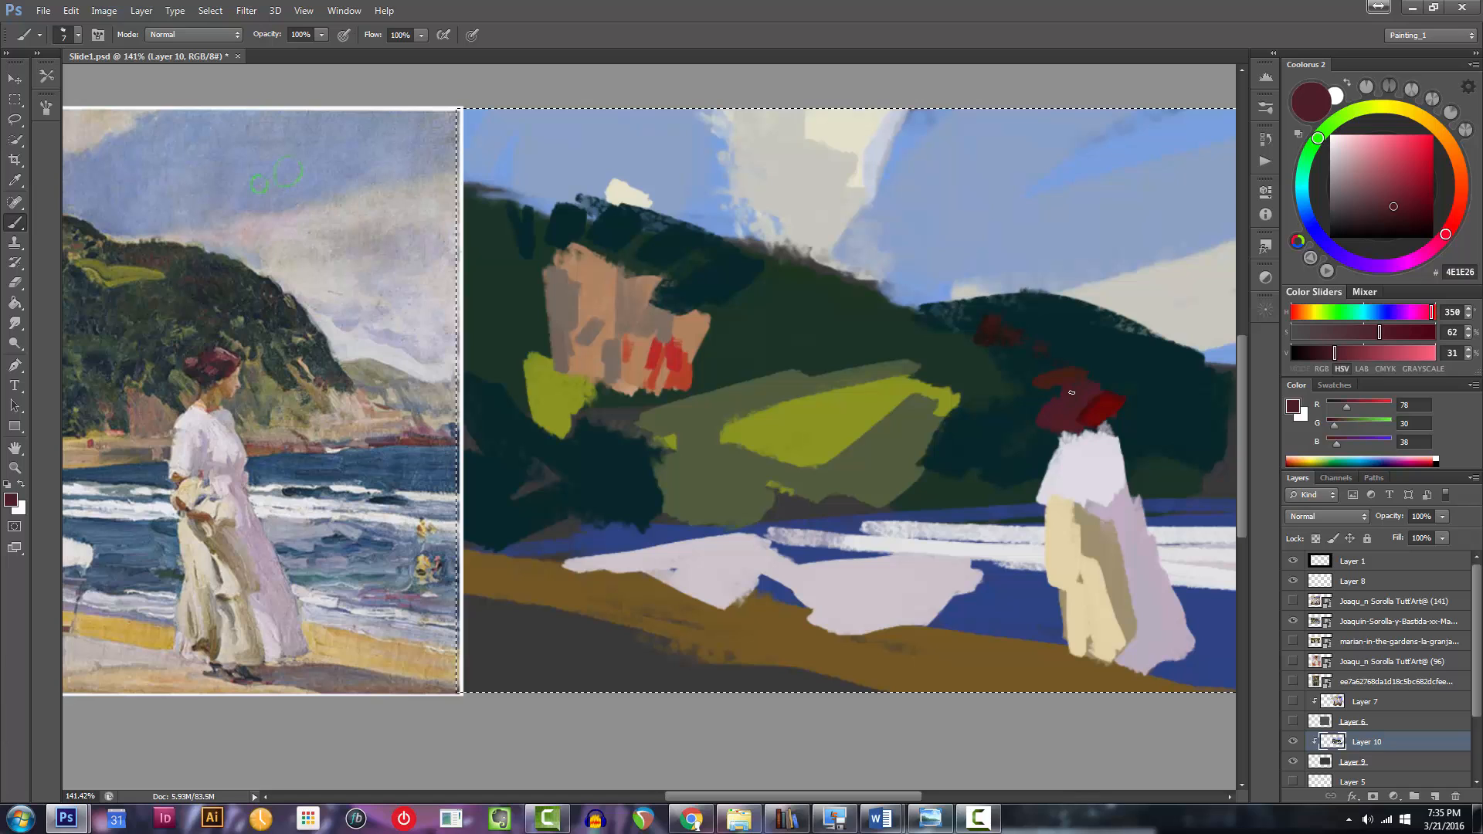
alt+click(1061, 416)
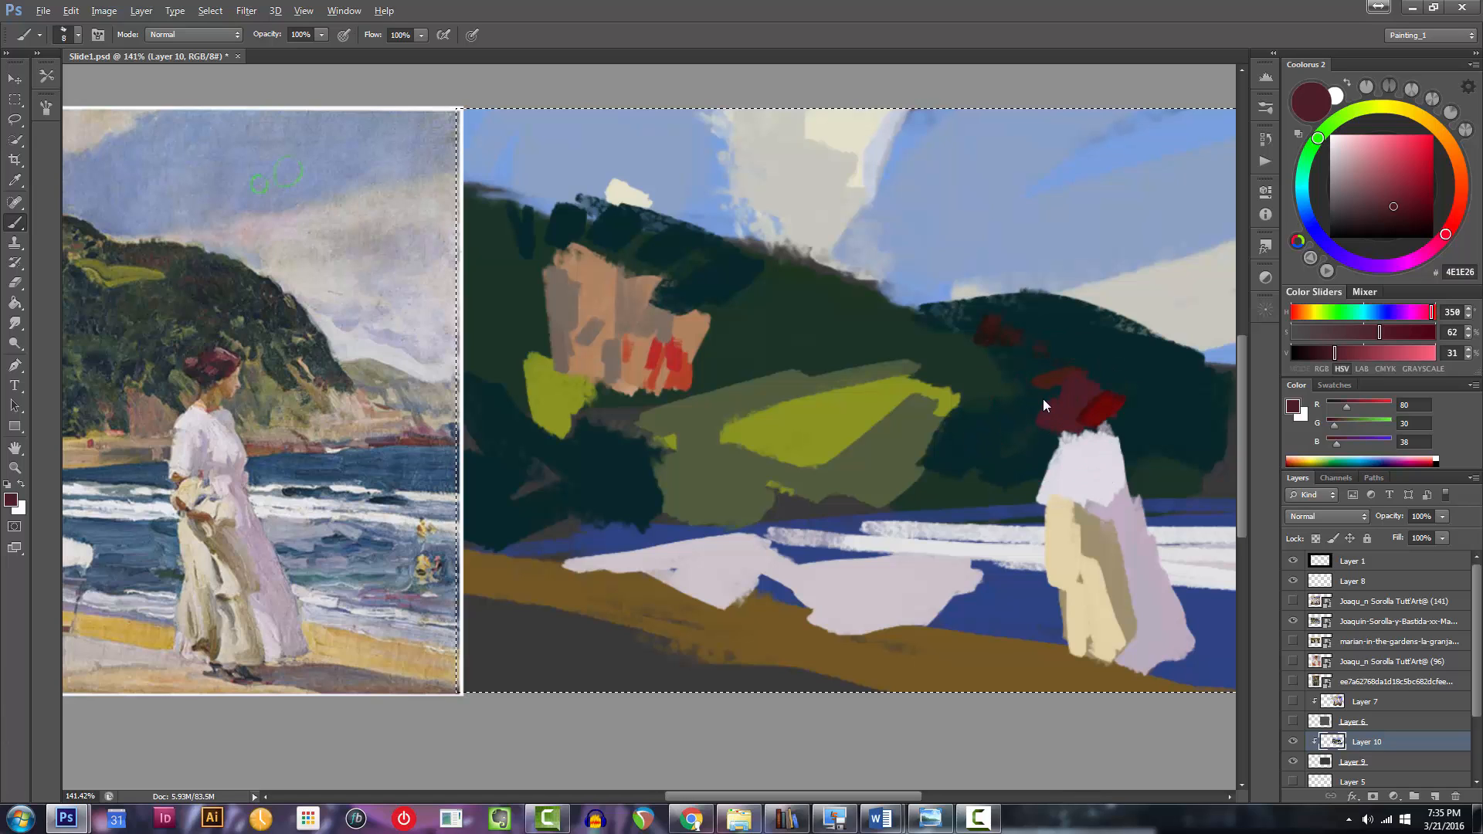
Darken the maroon to near-black (#290810) and paint the shadow under the hair and toward the neck.
click(1404, 221)
key(bracketright)
key(bracketright)
mouse_move(1049, 425)
mouse_down()
mouse_move(1077, 417)
mouse_move(1059, 439)
mouse_move(1080, 428)
mouse_up()
key(bracketleft)
mouse_move(1099, 427)
mouse_down()
mouse_move(1017, 420)
mouse_move(1102, 458)
mouse_up()
drag(1102, 457, 1111, 458)
Sample the cliff's terracotta (#B0825E) and paint a small rock patch on the hillside beside the cliff.
alt+click(844, 367)
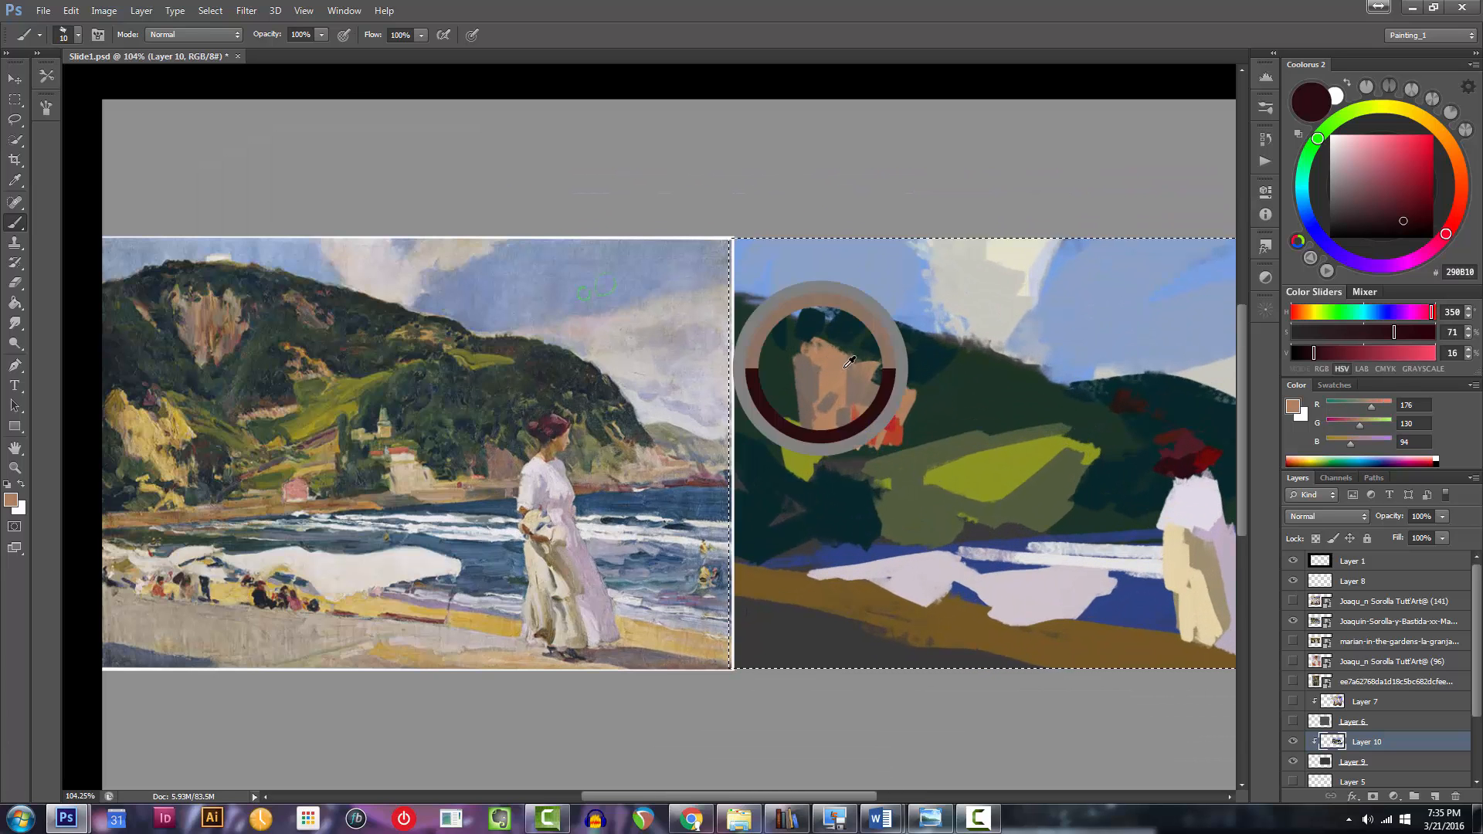
key(bracketright)
mouse_move(921, 356)
mouse_down()
mouse_move(950, 386)
mouse_move(972, 377)
mouse_move(951, 420)
mouse_up()
key(bracketleft)
key(bracketleft)
key(bracketright)
key(bracketright)
key(bracketright)
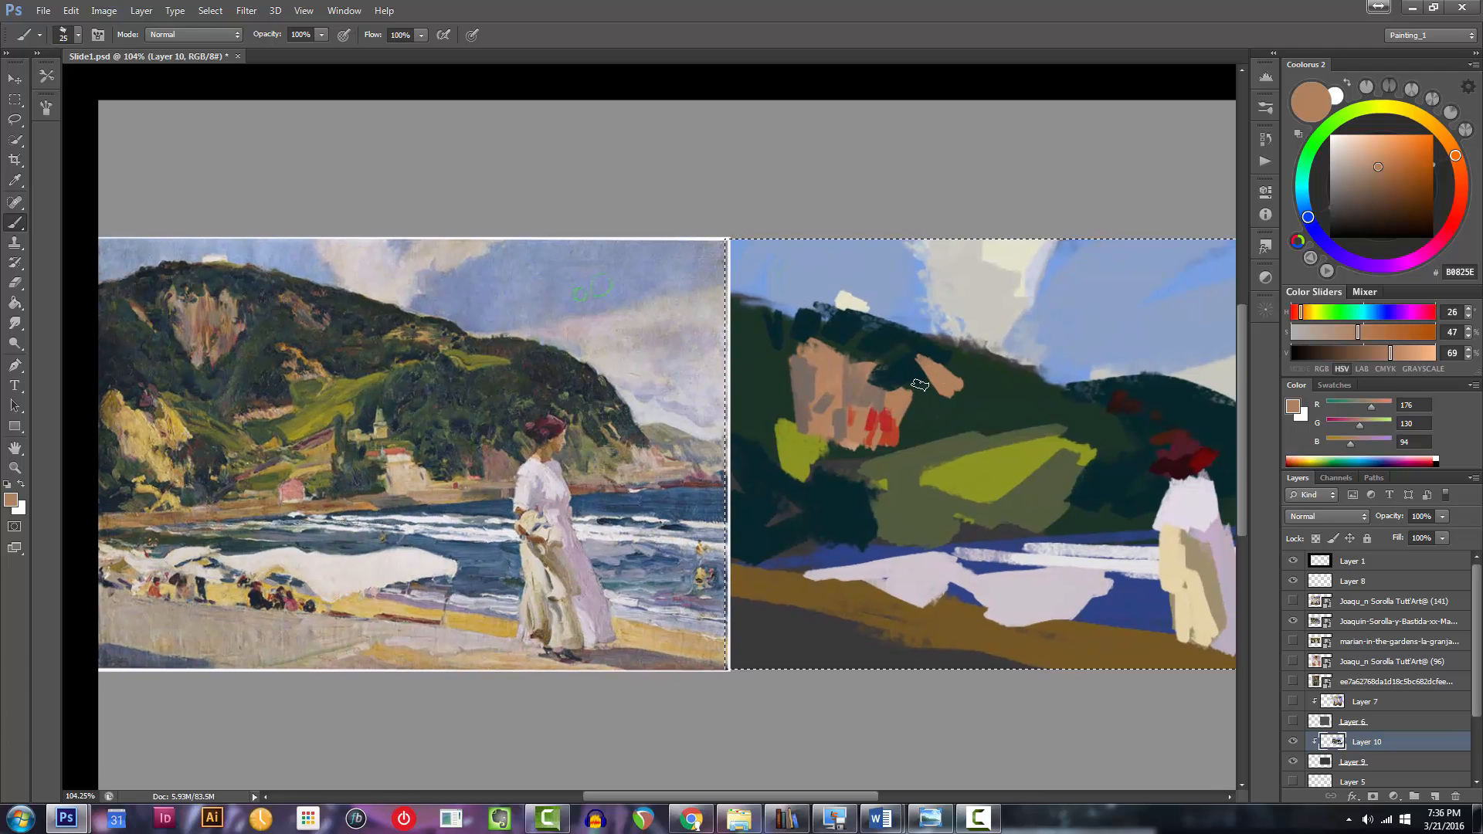
Mix a grey-brown (#5D544E) and shade the small rock patch beside the cliff.
drag(1371, 177, 1347, 200)
key(bracketright)
key(bracketleft)
key(bracketleft)
key(bracketleft)
key(bracketleft)
key(bracketleft)
drag(919, 369, 950, 389)
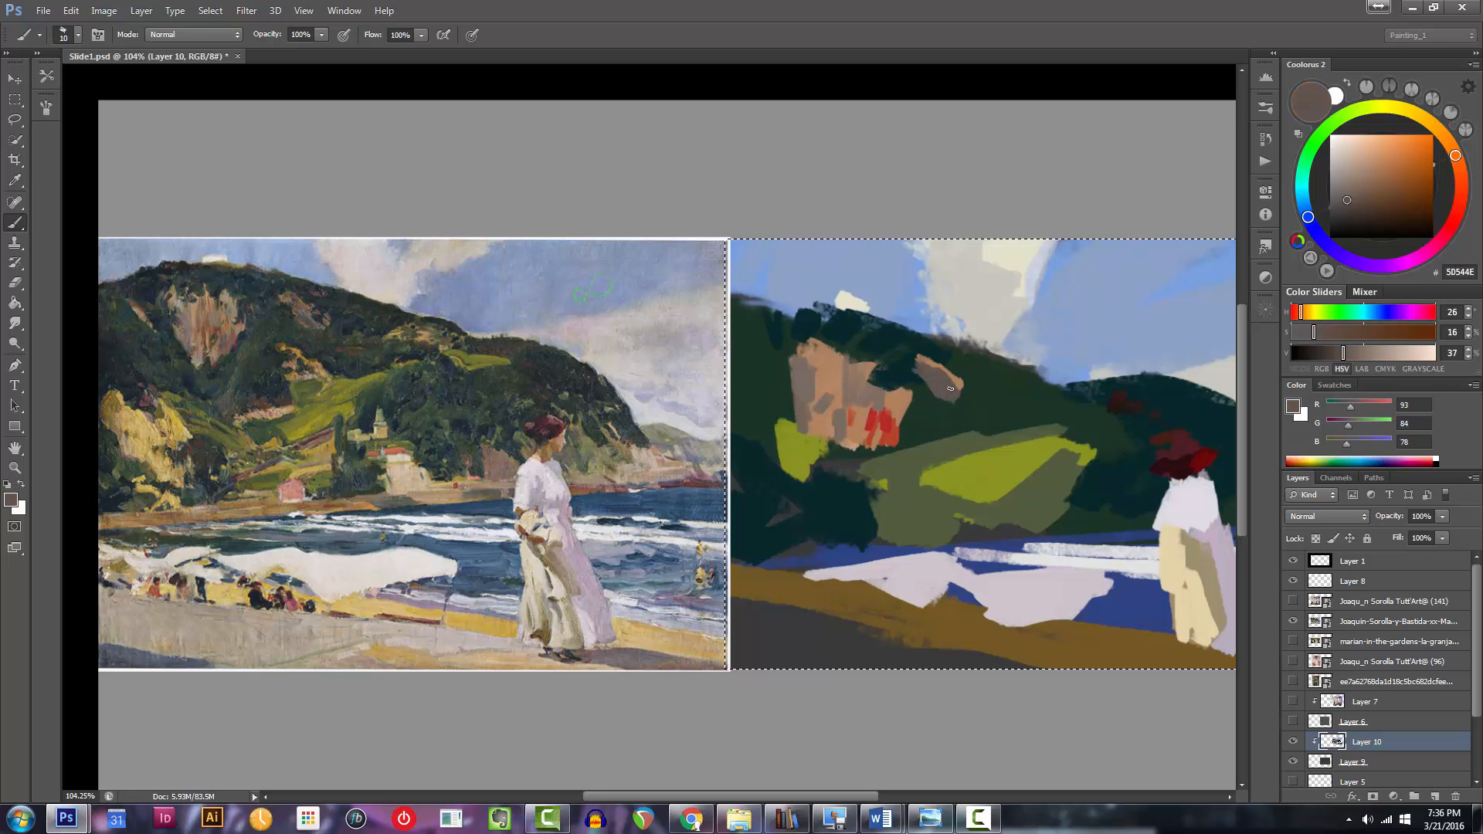
key(bracketleft)
key(bracketleft)
Mix a warm brown (#916542) and paint the woman's face between the hair and the blouse.
scroll(966, 388, down, 3)
scroll(966, 388, up, 3)
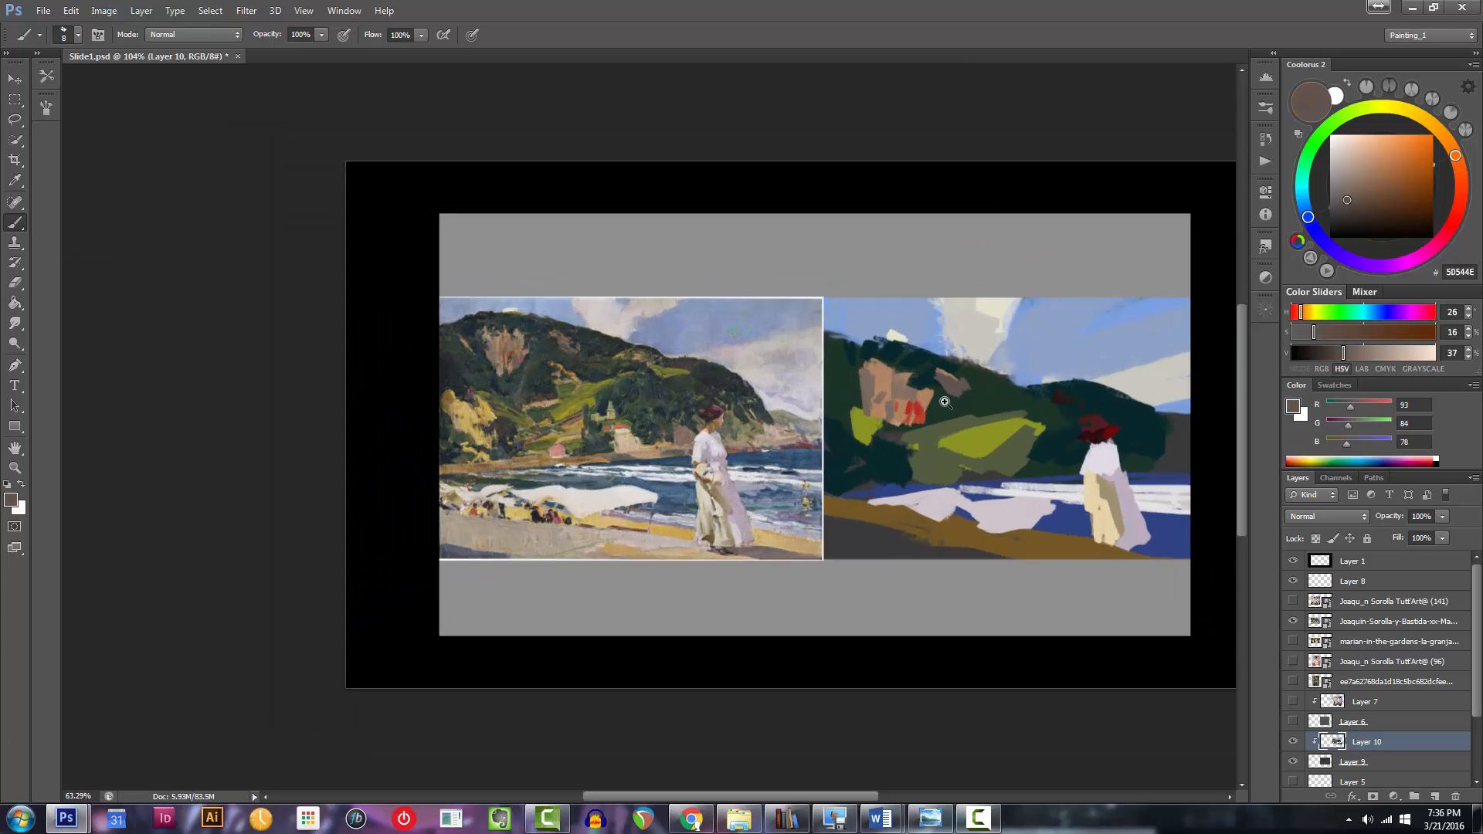
scroll(1120, 325, up, 2)
scroll(1121, 325, right, 2)
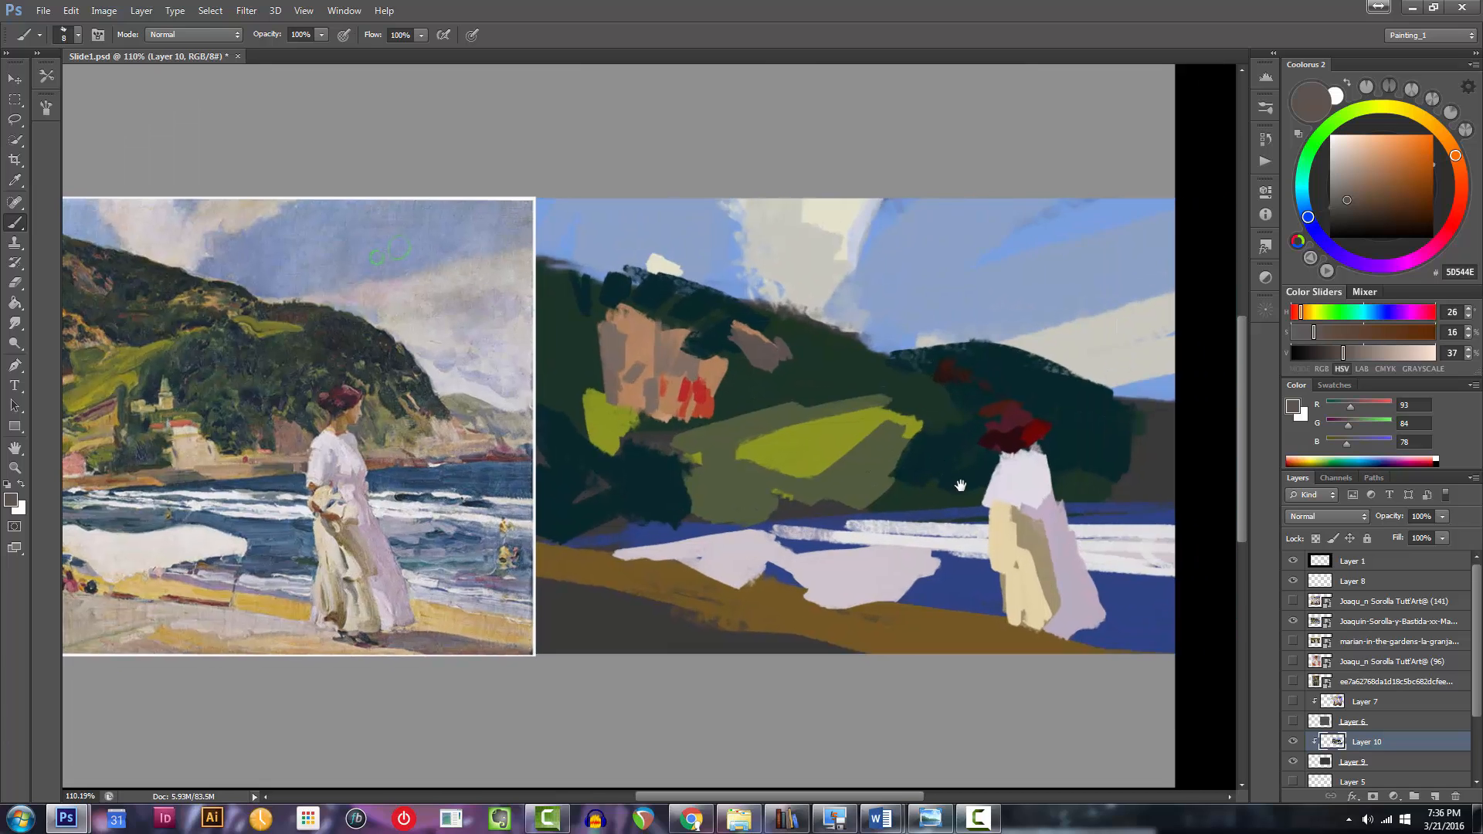
drag(1365, 194, 1386, 179)
key(bracketright)
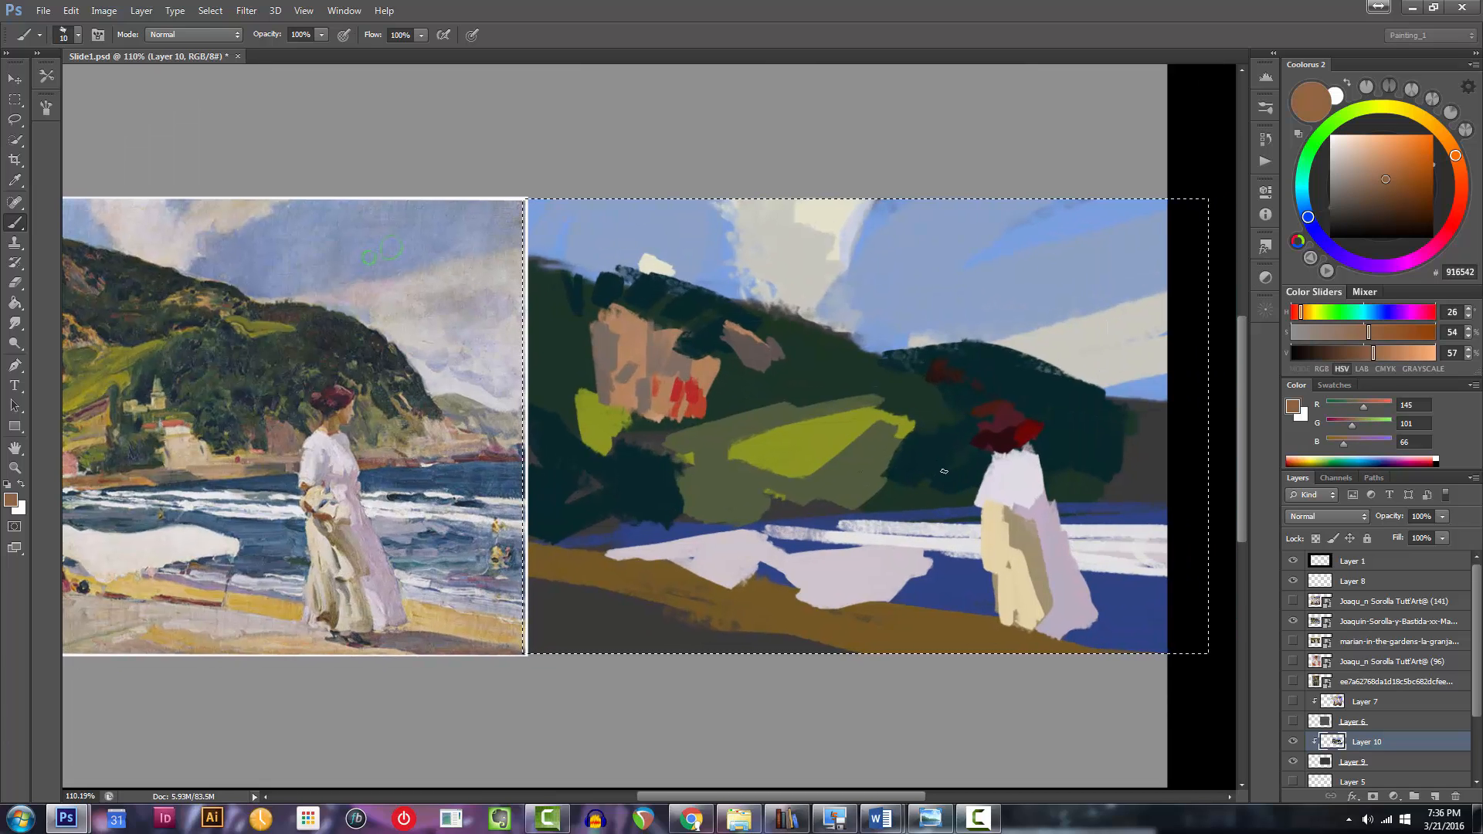
drag(1004, 450, 1022, 448)
Mix a light beige (#C7BBA5) and block in the foreground beach below the brown sand with a larger brush.
scroll(742, 416, down, 5)
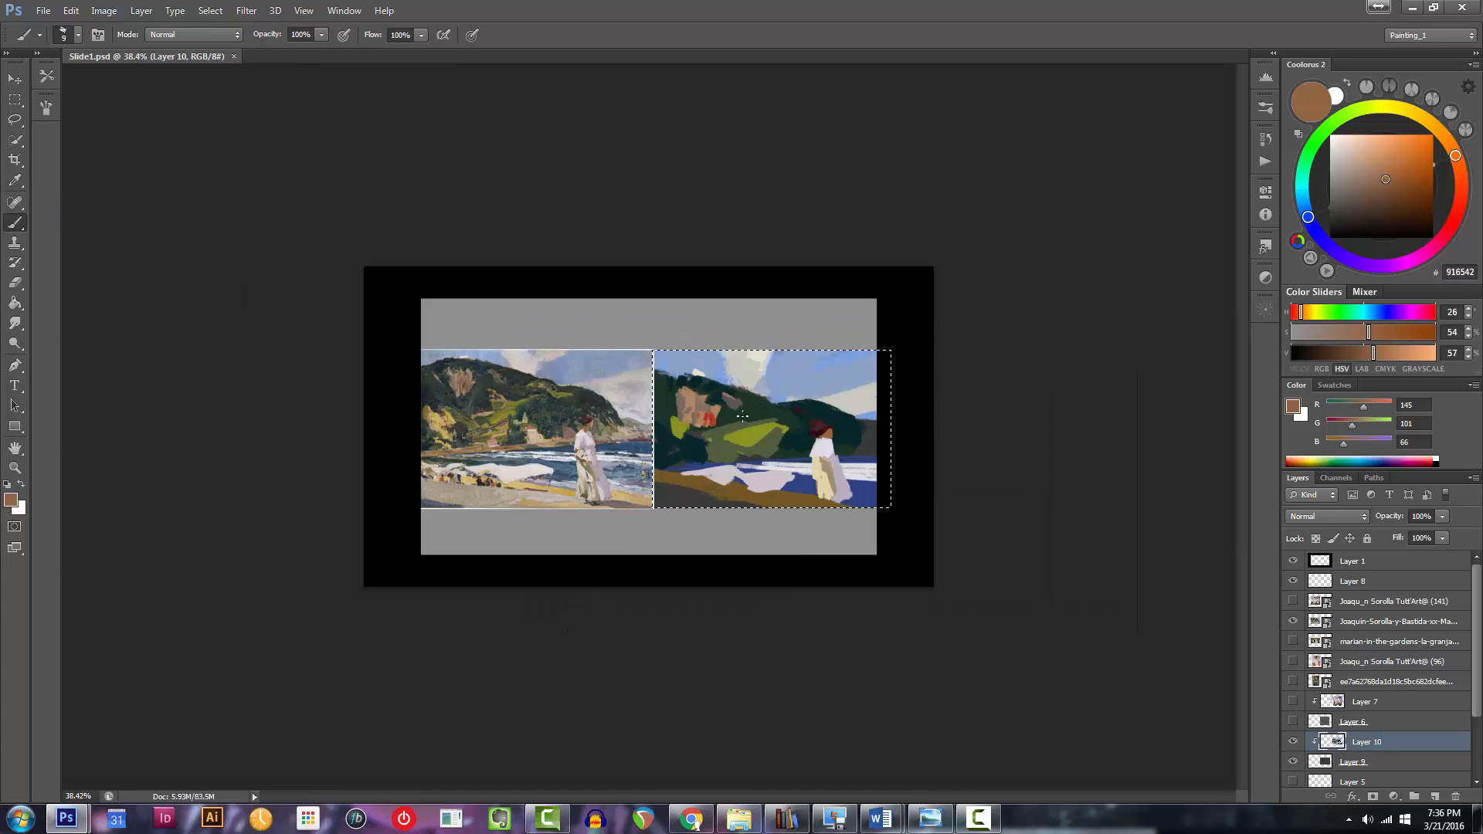
scroll(743, 416, up, 3)
scroll(761, 461, up, 1)
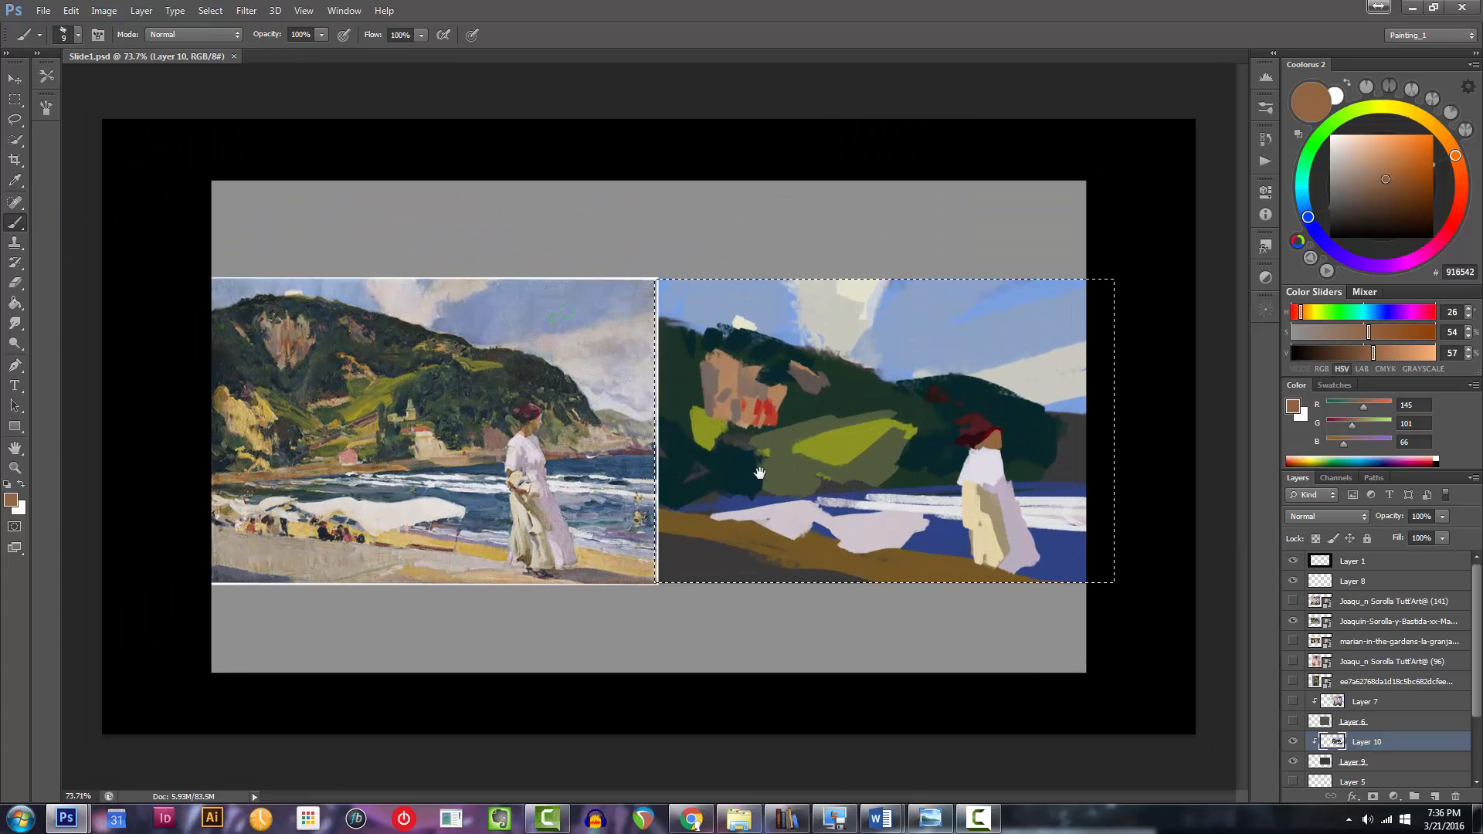
key(ctrl+shift+d)
alt+click(825, 532)
click(1352, 158)
click(1437, 128)
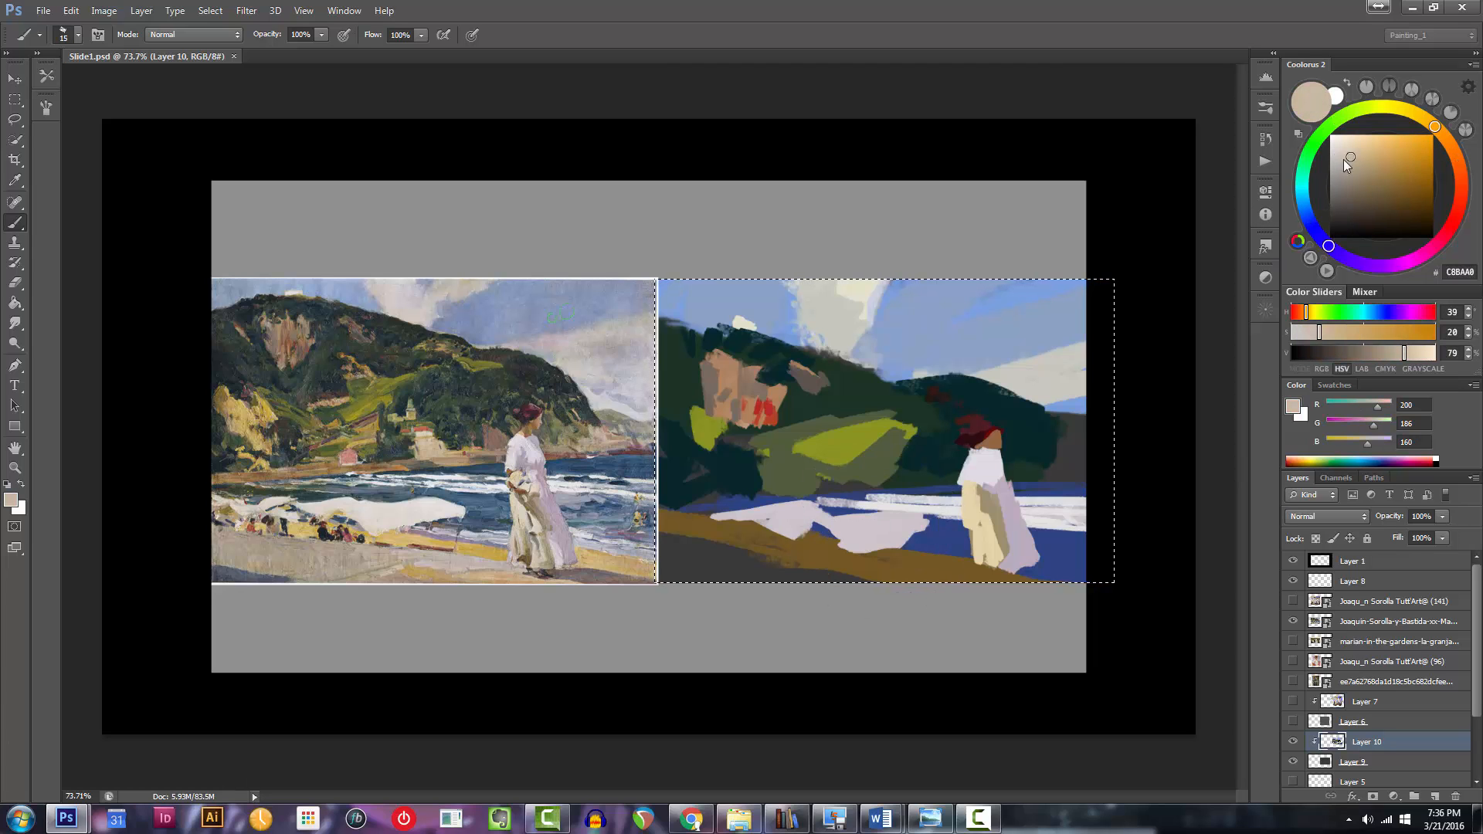
click(1348, 158)
key(bracketright)
key(bracketright)
key(bracketright)
mouse_move(661, 532)
mouse_down()
mouse_move(818, 574)
mouse_move(686, 551)
mouse_up()
key(bracketright)
key(bracketright)
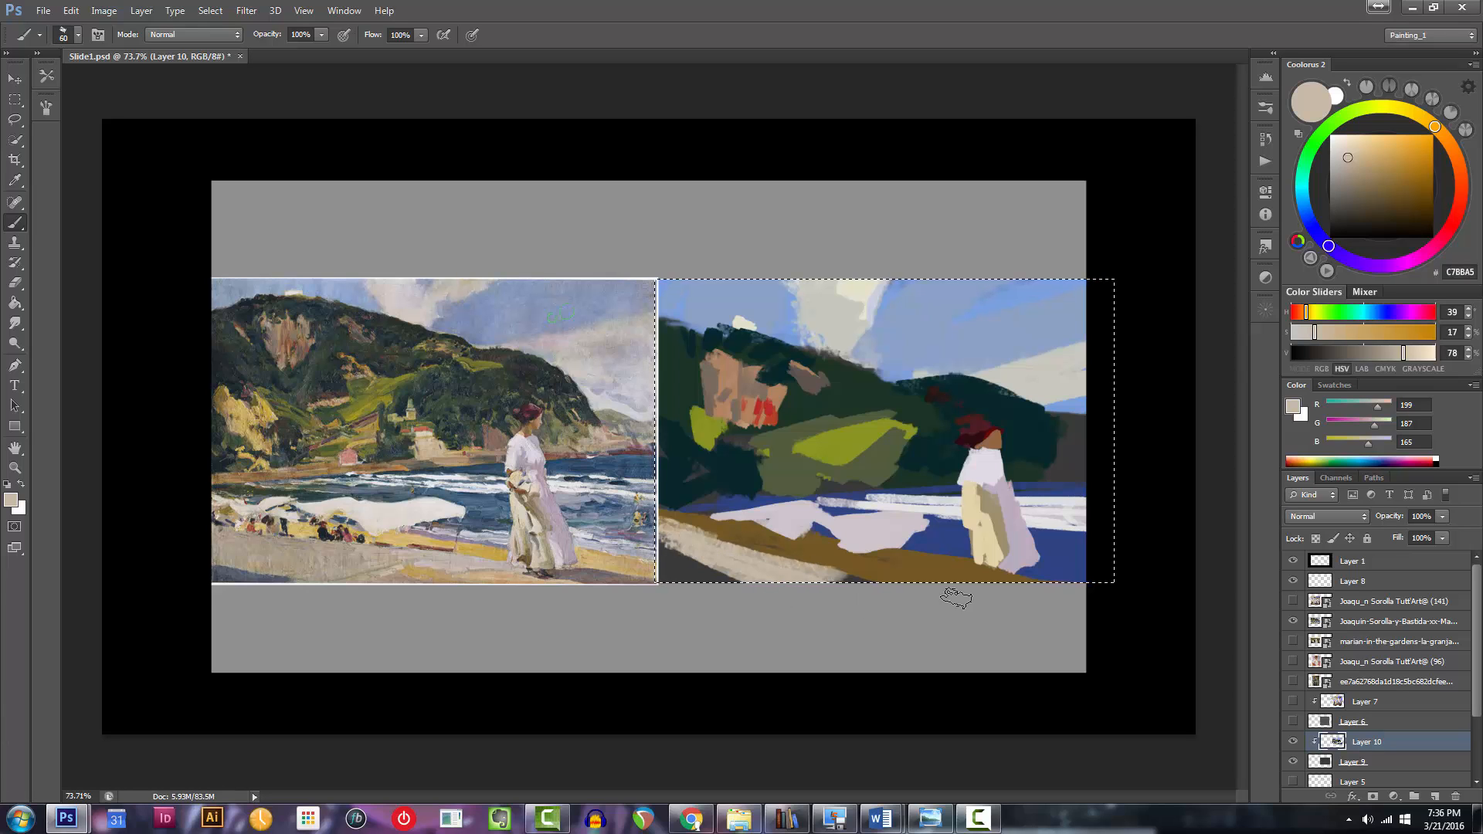
key(bracketright)
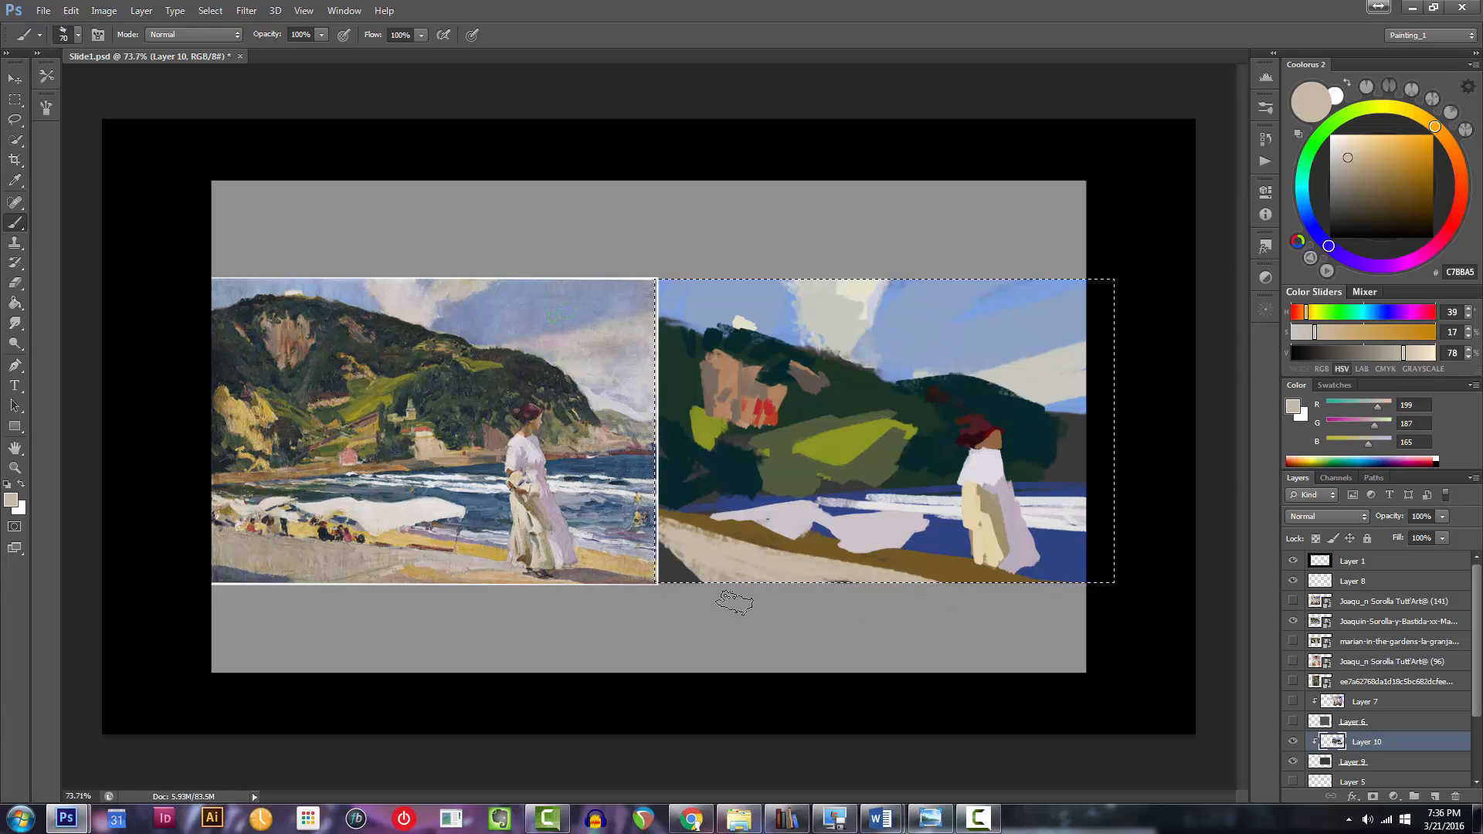
Darken the beige to a warm grey (#9C9689) and add shadow strokes over the foreground beach.
click(1345, 166)
click(1347, 173)
click(1344, 175)
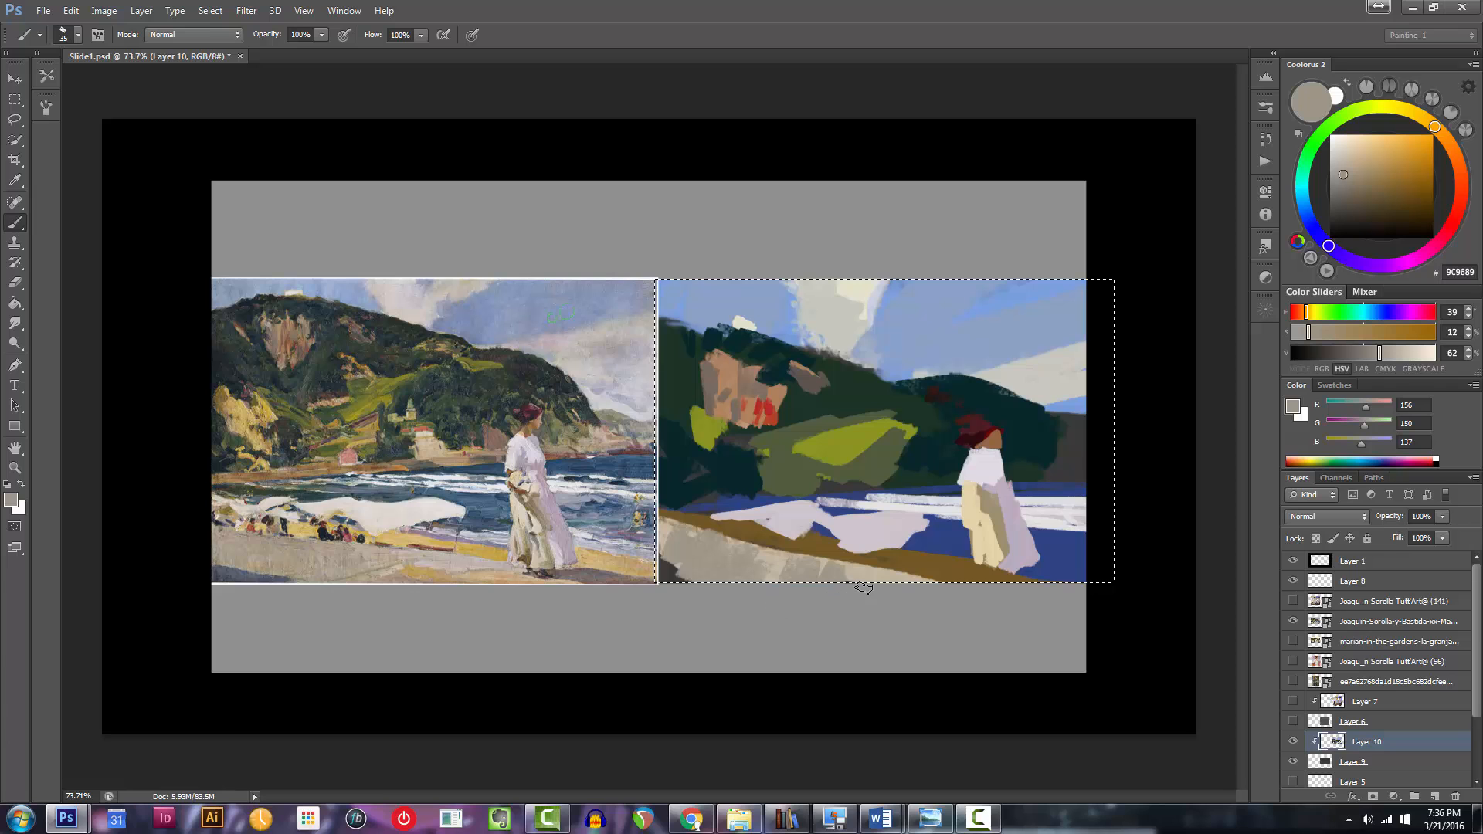
Mix a slate blue (#46596A), fill the dark near corner of the beach with it and save the document.
scroll(861, 595, down, 5)
scroll(824, 606, up, 5)
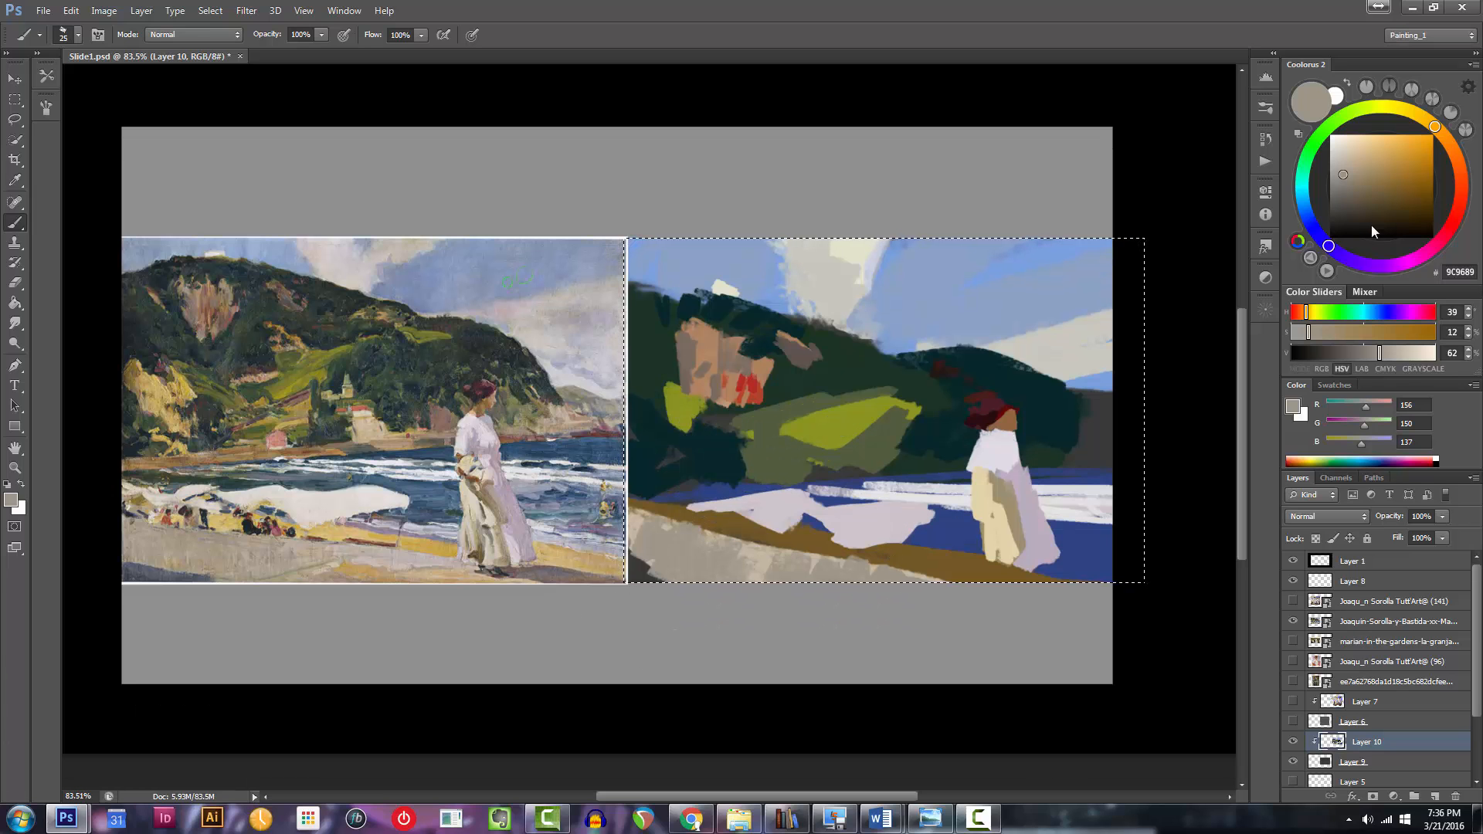
drag(1329, 246, 1322, 238)
drag(1348, 163, 1366, 195)
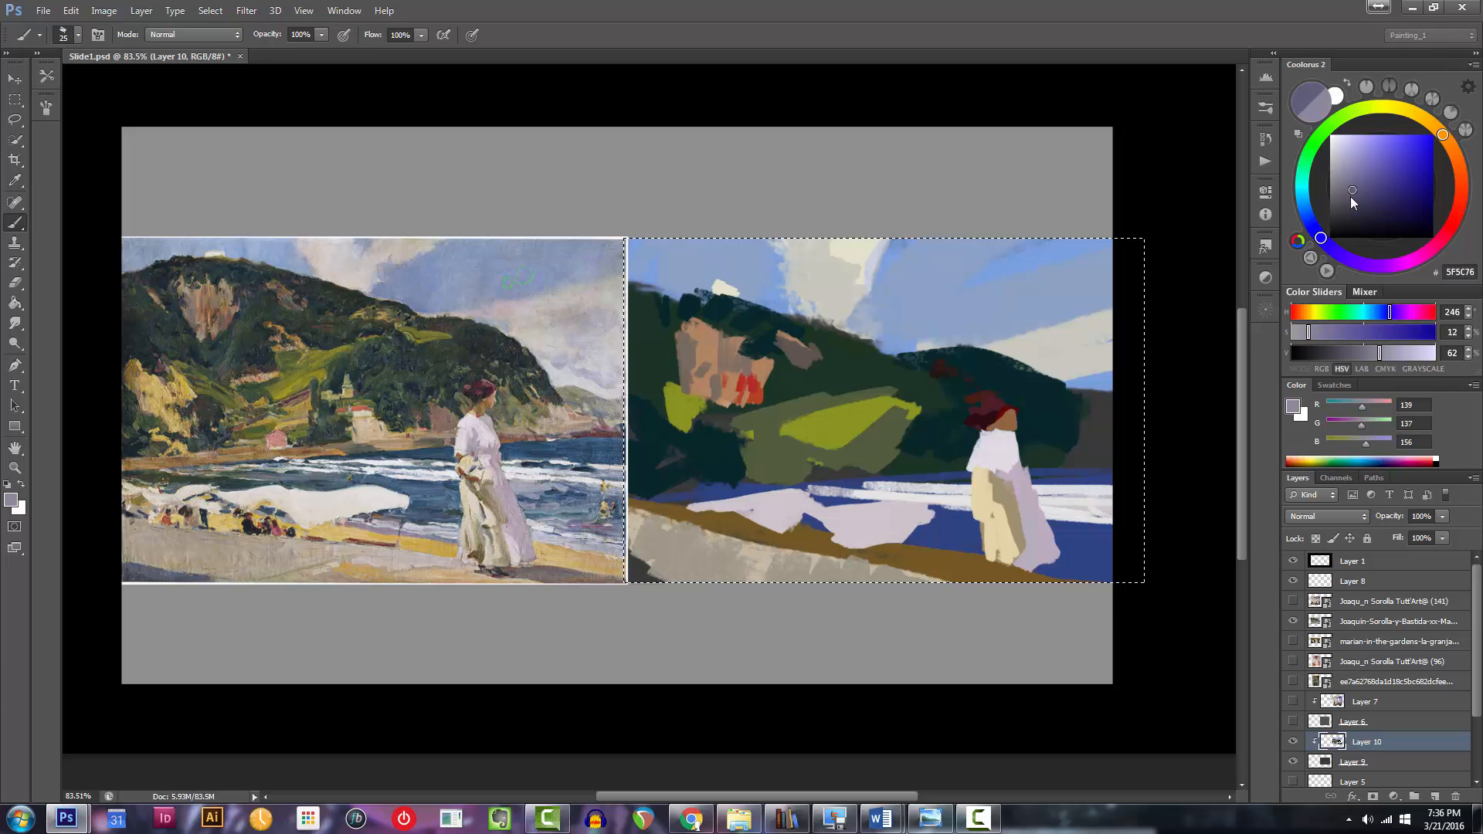
key(bracketright)
key(bracketright)
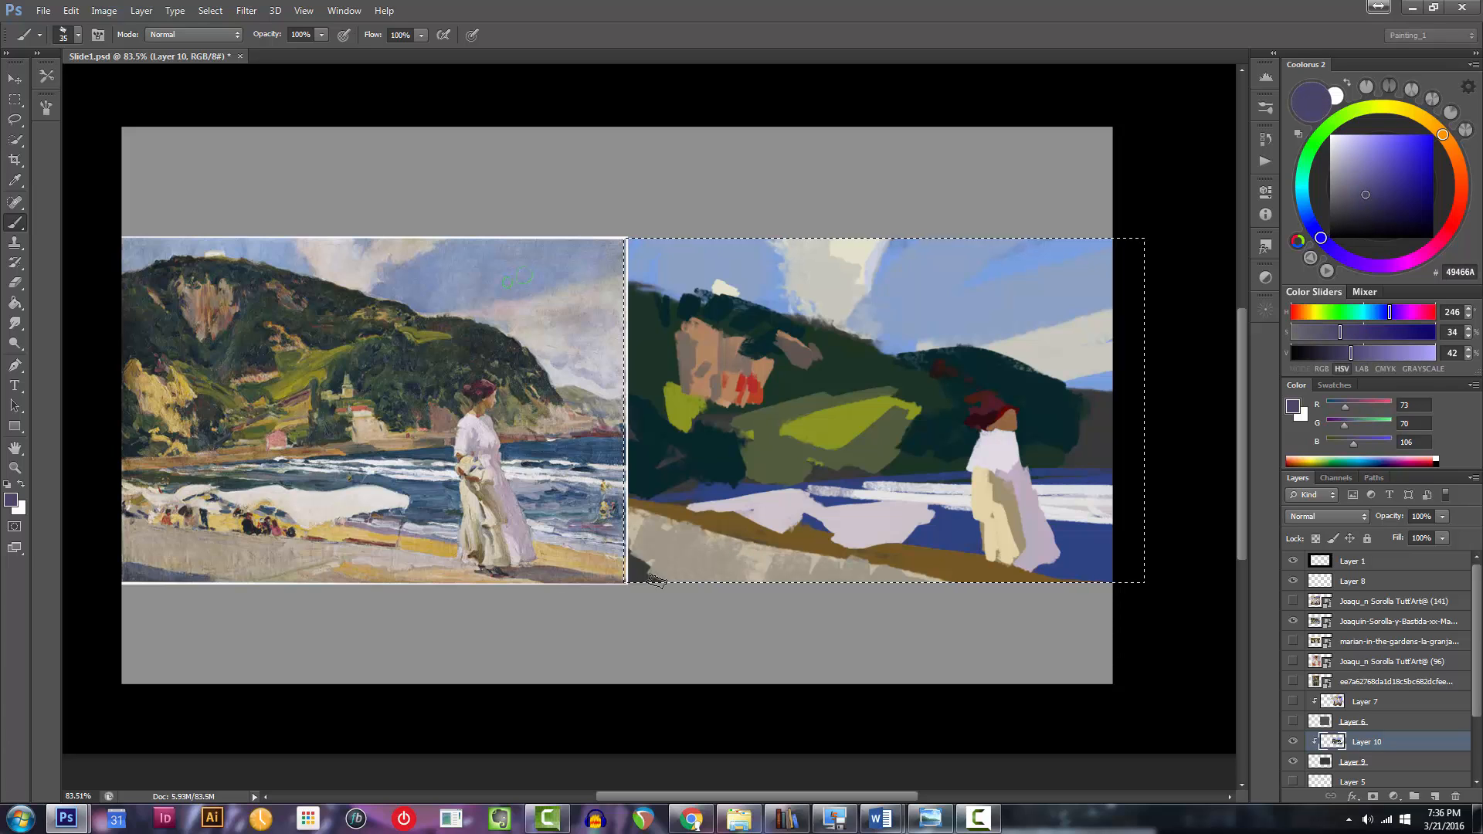
drag(1312, 225, 1304, 206)
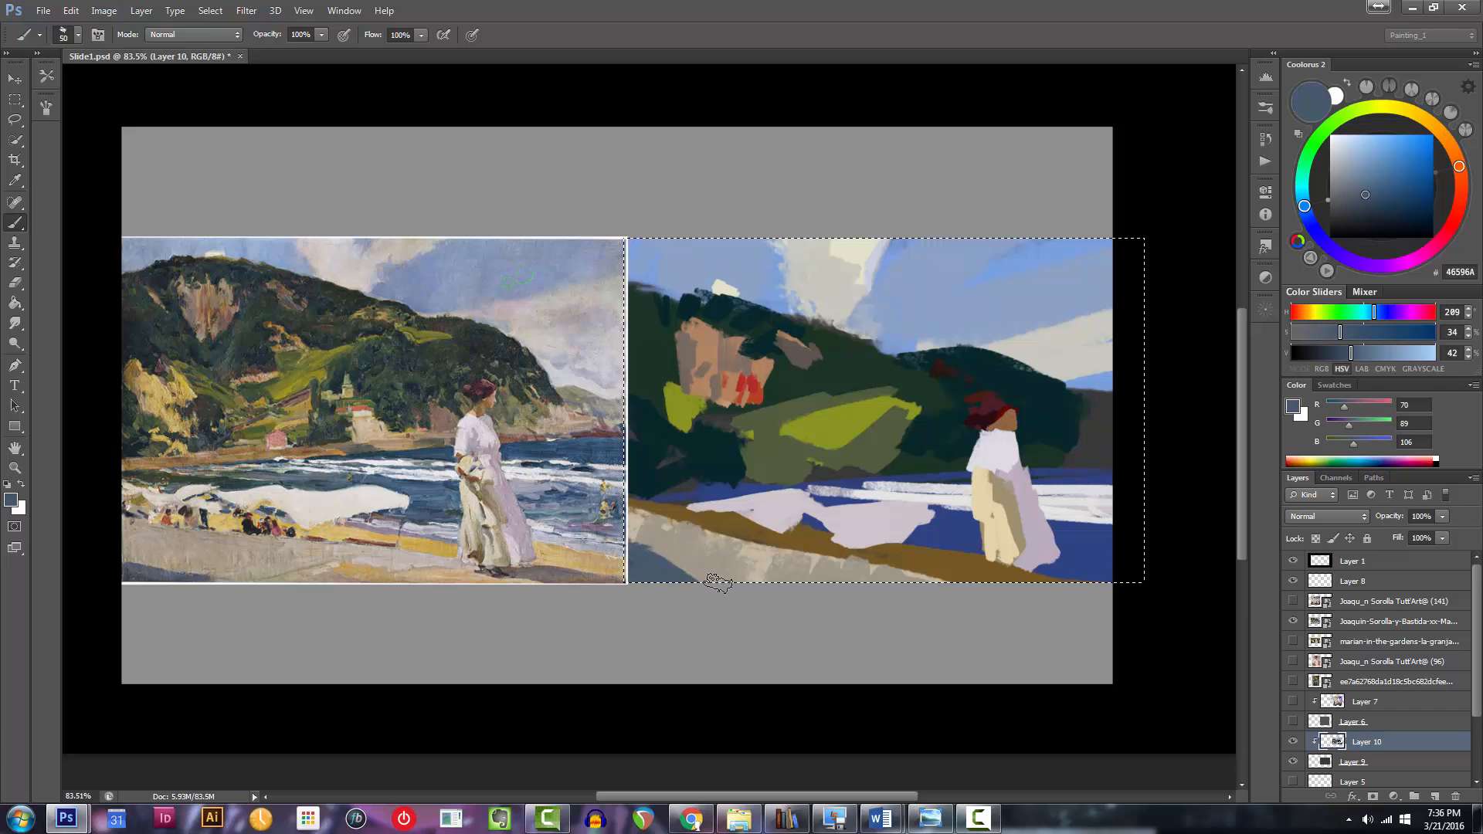
scroll(705, 586, down, 2)
key(ctrl+s)
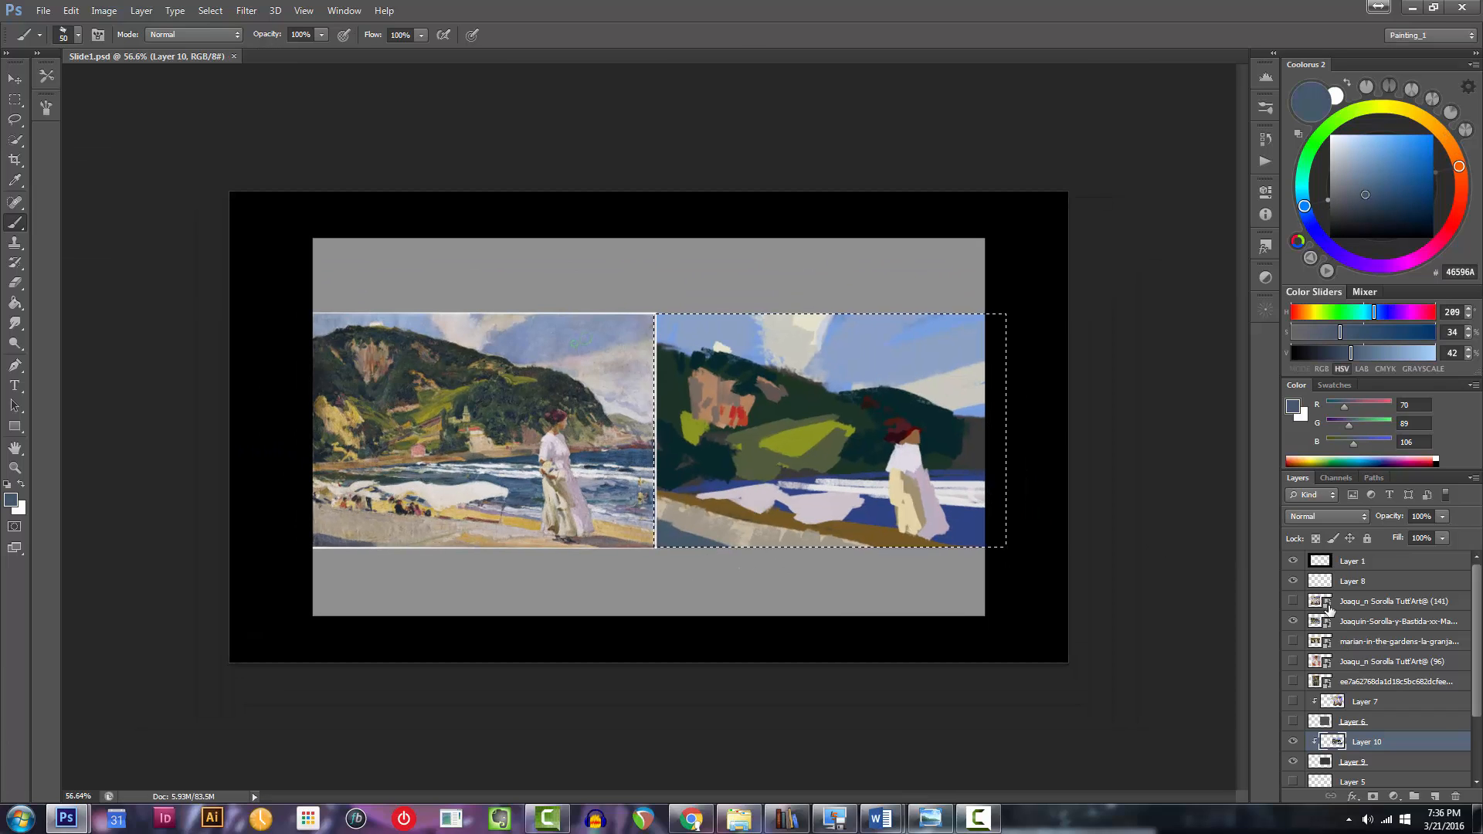
Hide the beach study and its reference, preview the other references, and show the portrait of the girl with the blue headband.
click(1294, 743)
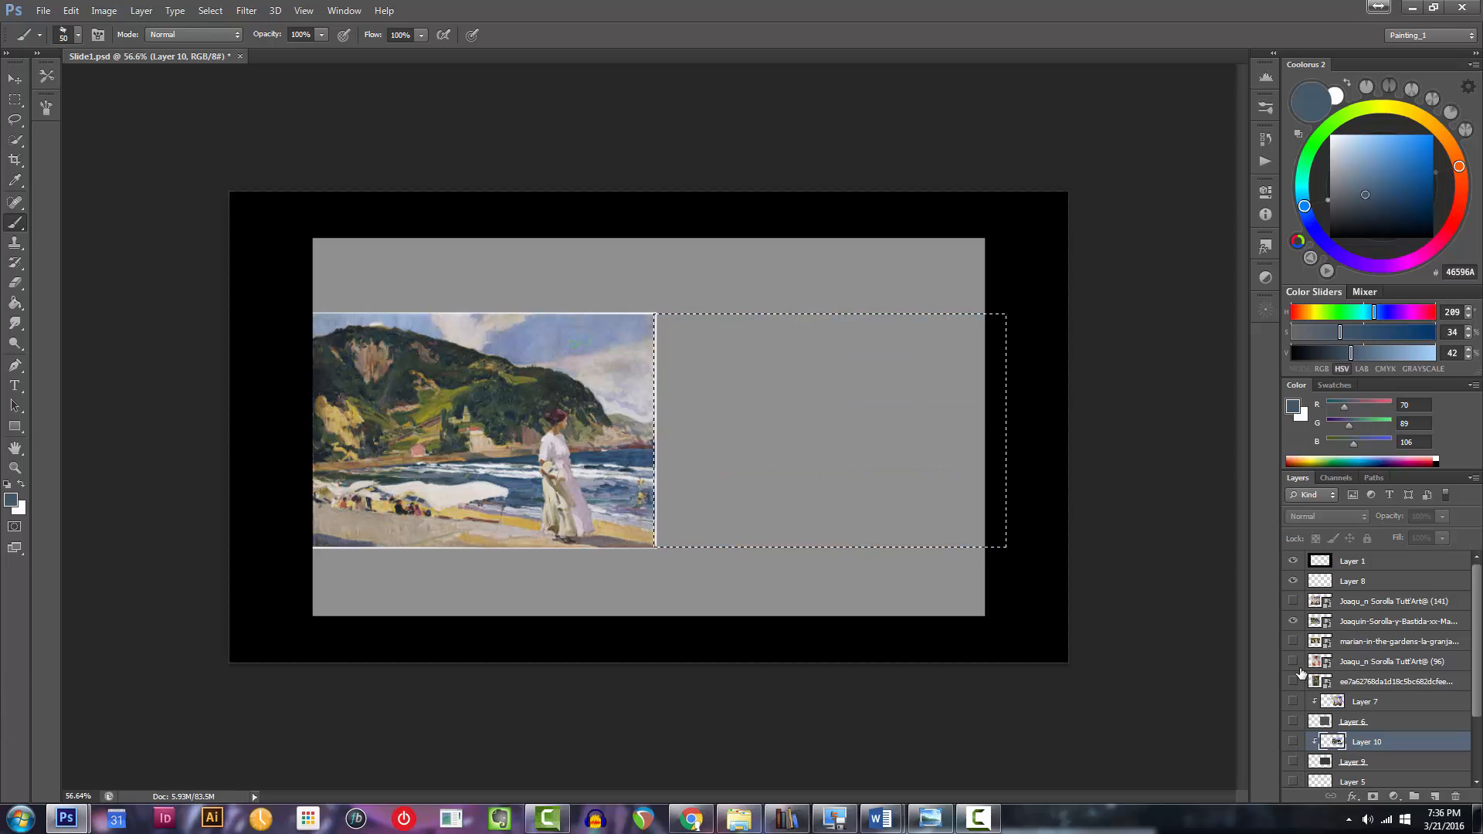
click(1291, 621)
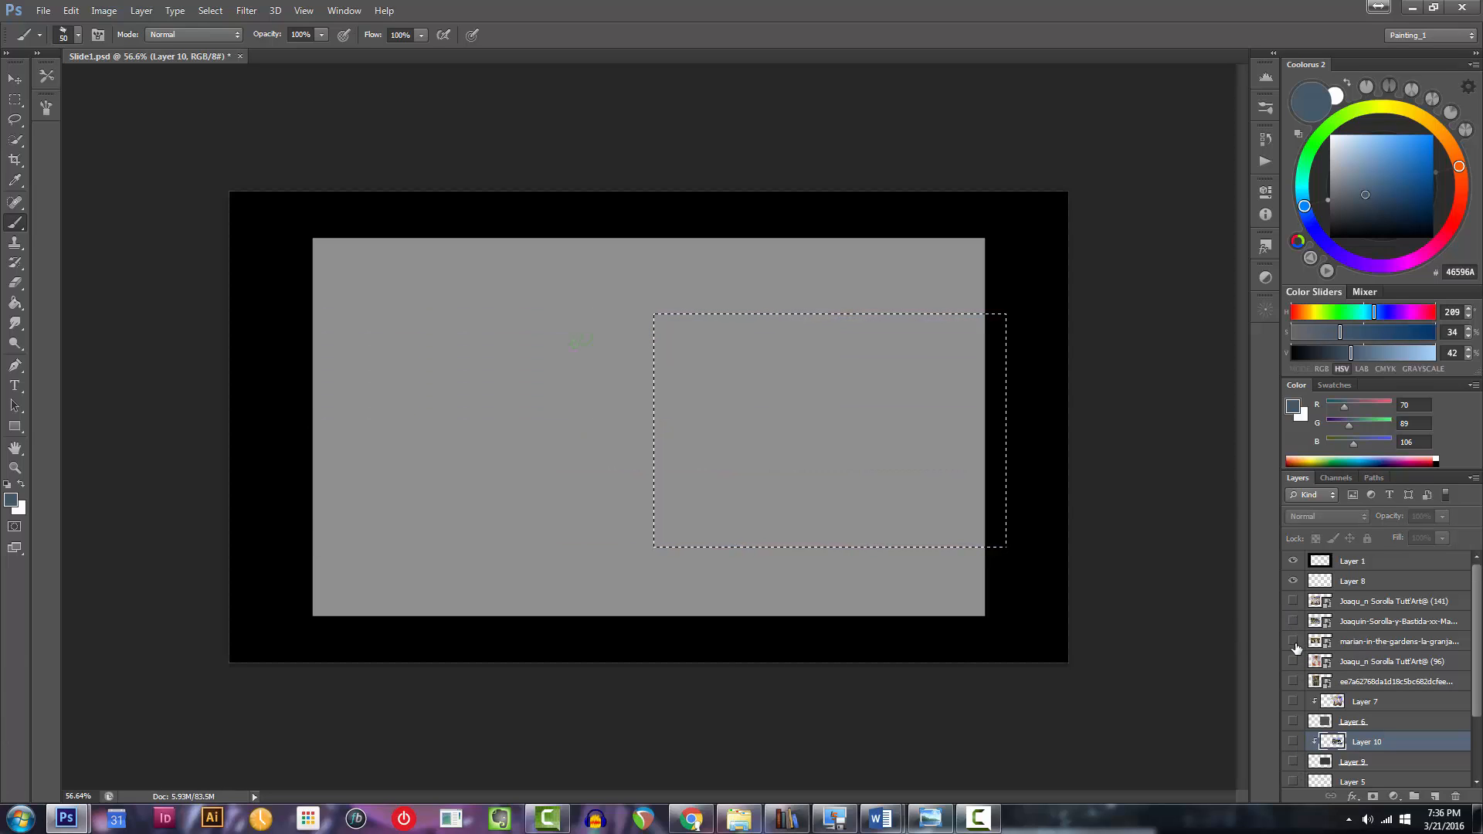
click(1293, 642)
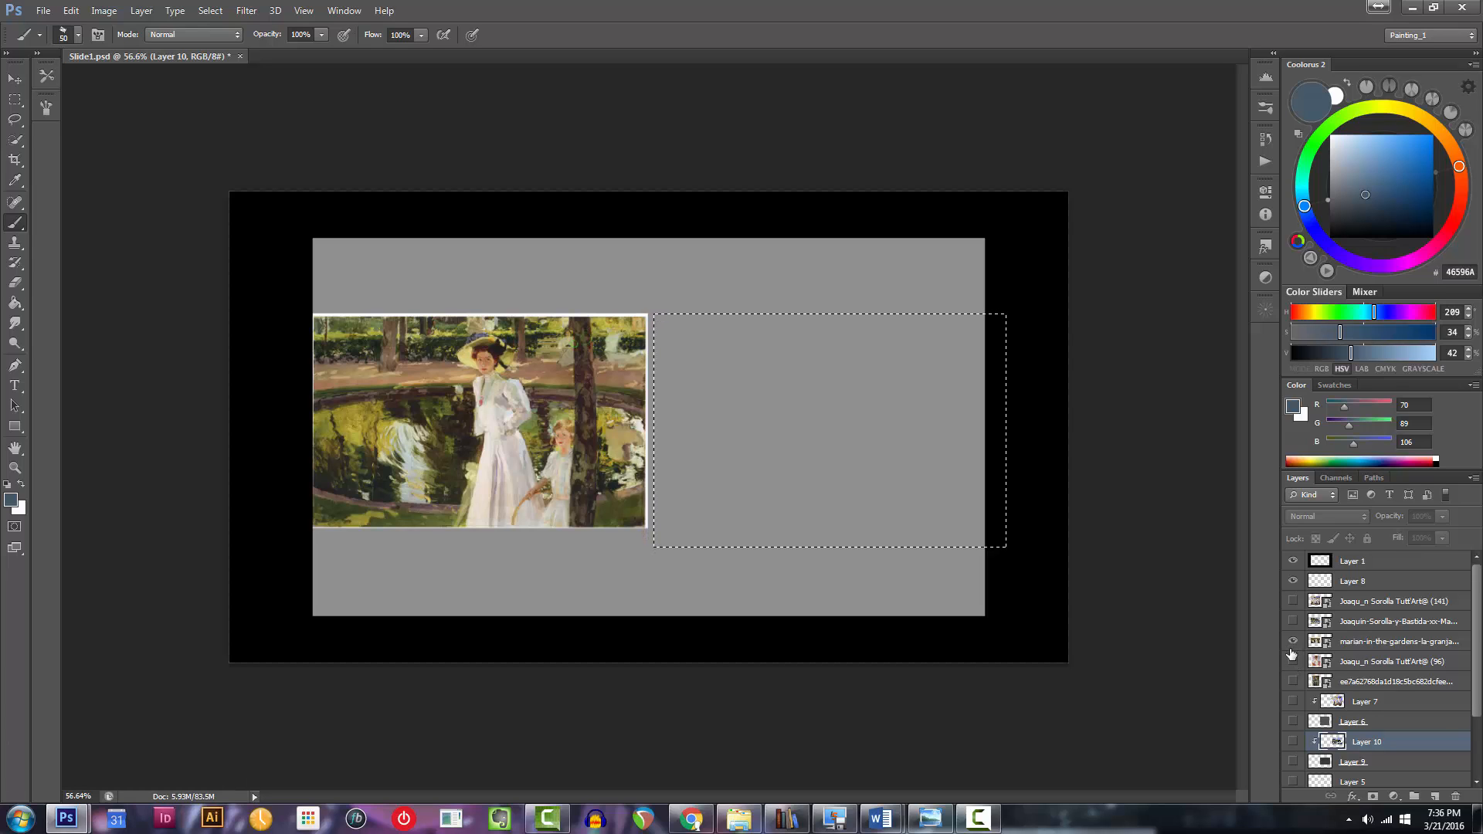
click(1294, 641)
click(1293, 661)
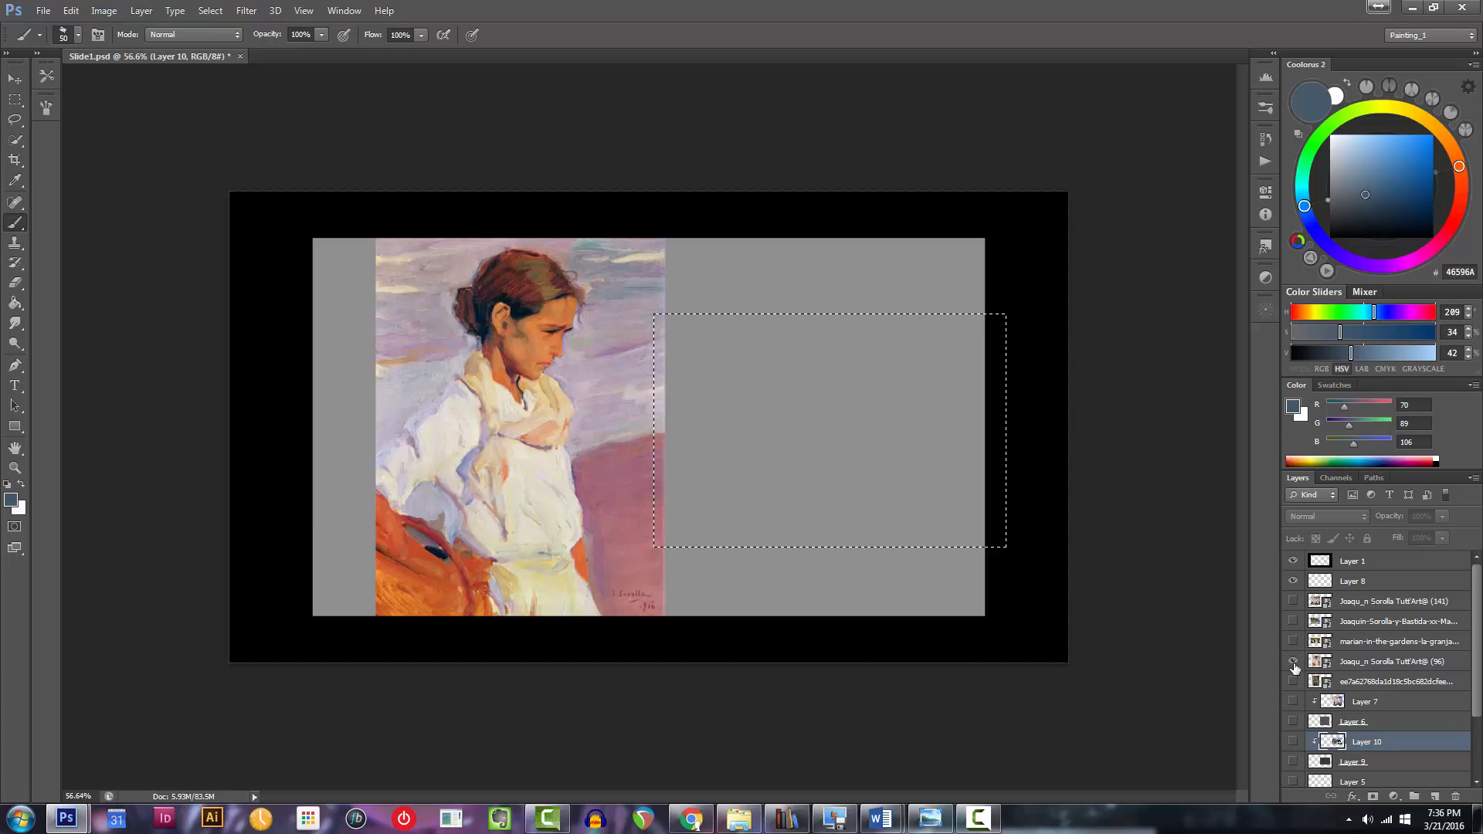
click(1294, 662)
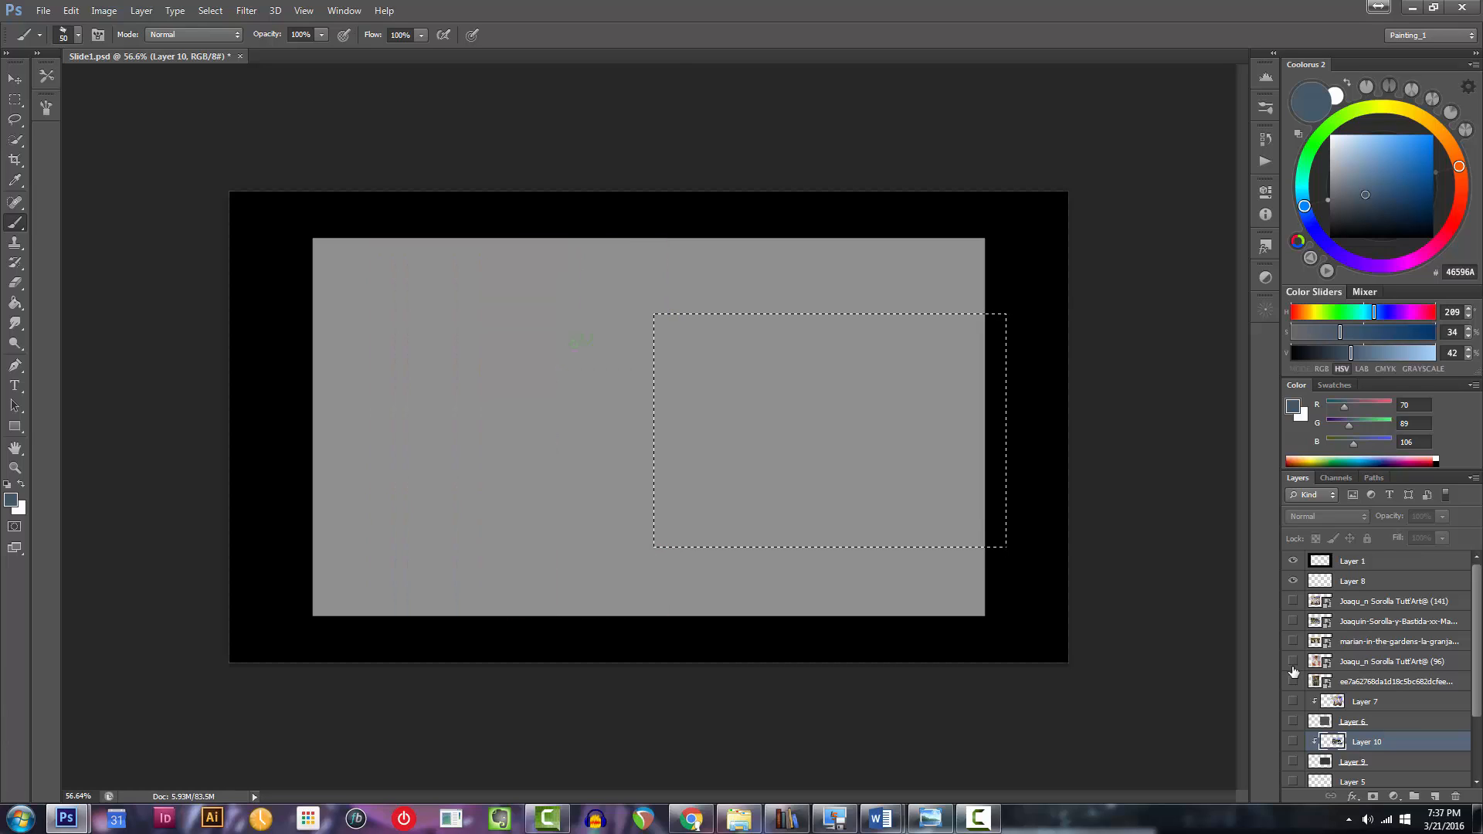
click(1294, 683)
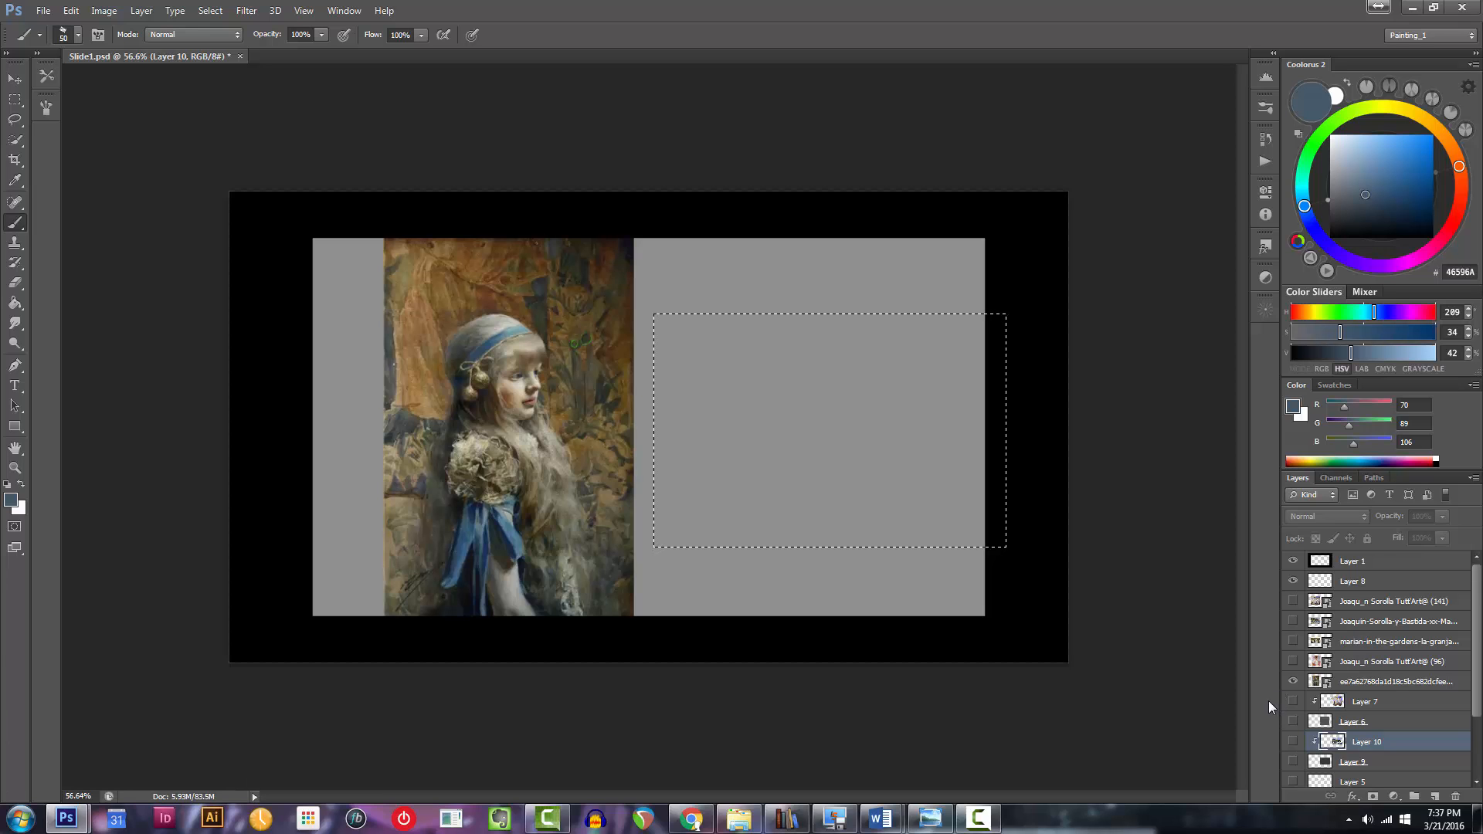
Clear the old selection around the beach study and add a new empty layer above its layers.
drag(689, 376, 728, 392)
drag(703, 416, 738, 464)
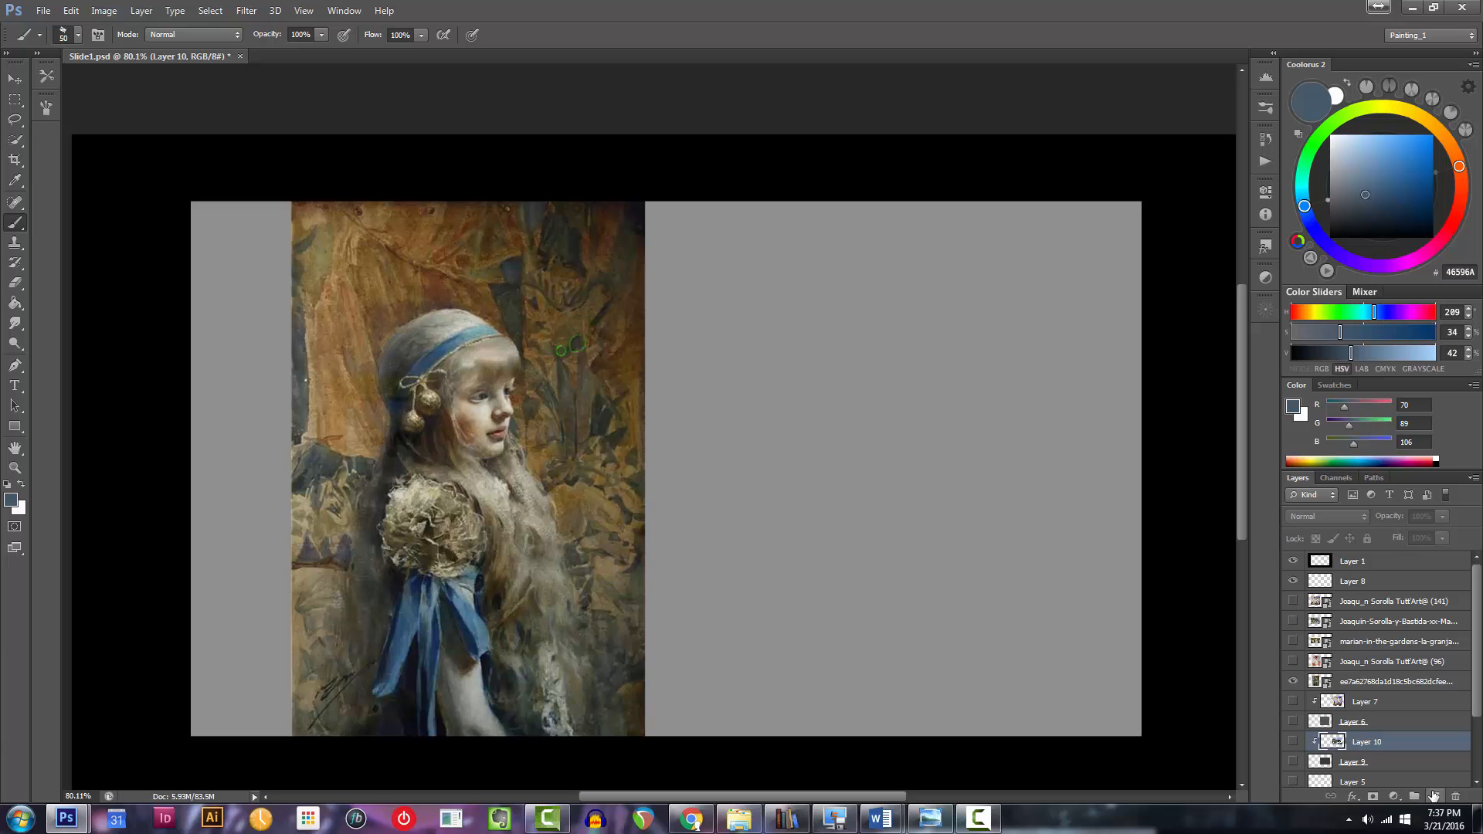
click(1433, 796)
key(bracketleft)
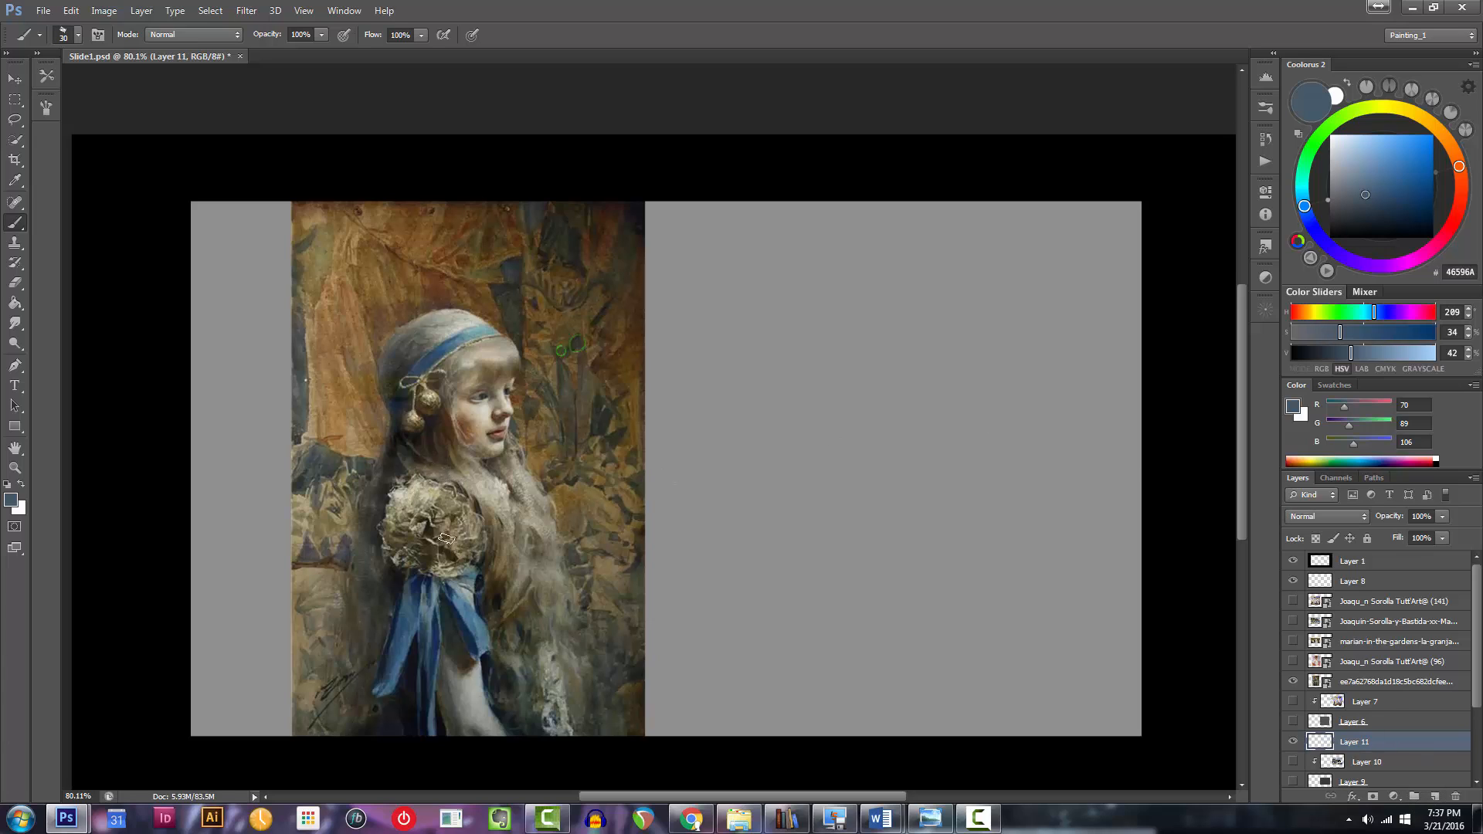
drag(1382, 179, 1381, 179)
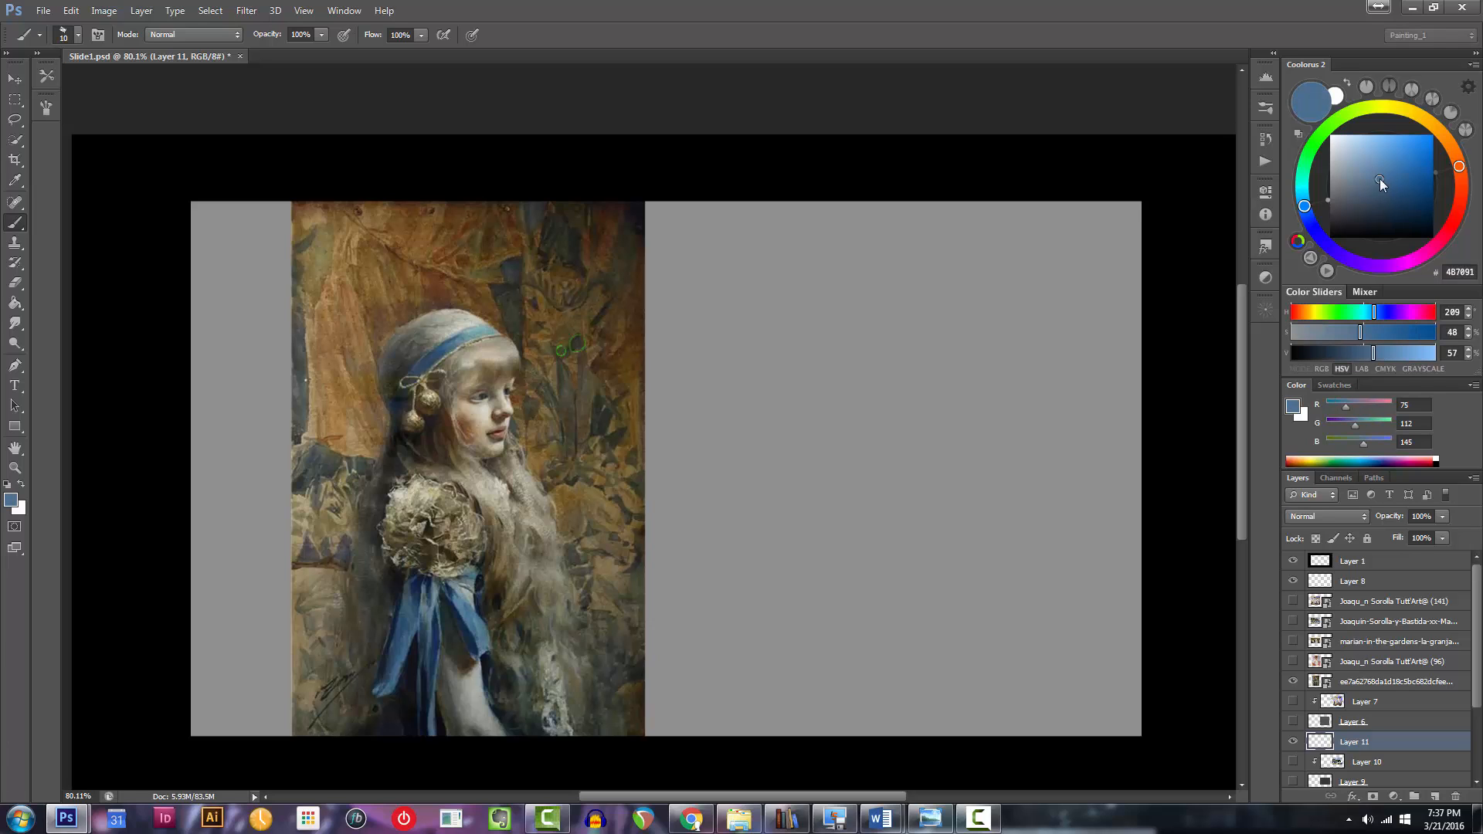
drag(842, 518, 815, 651)
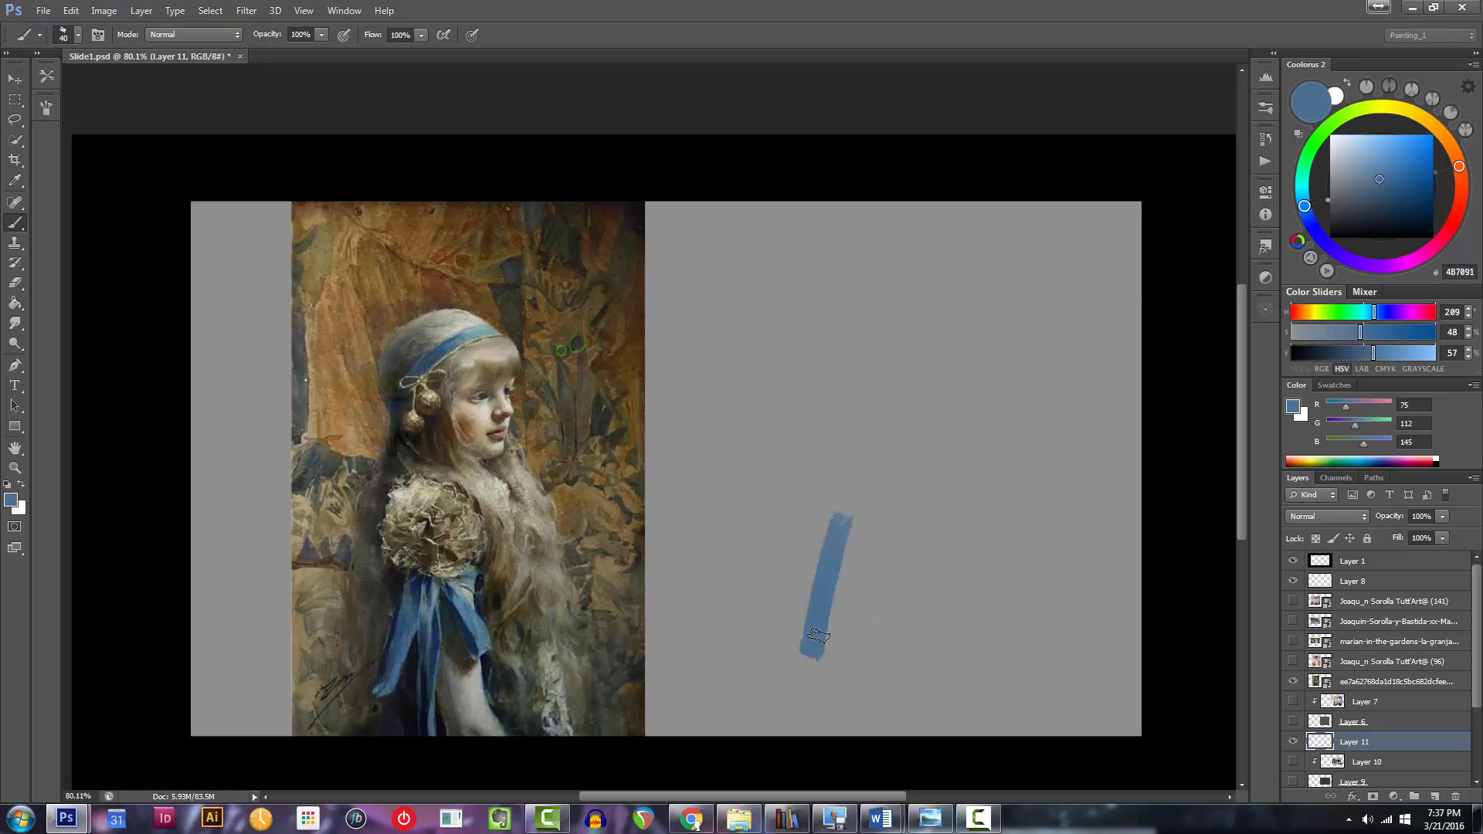
key(ctrl+z)
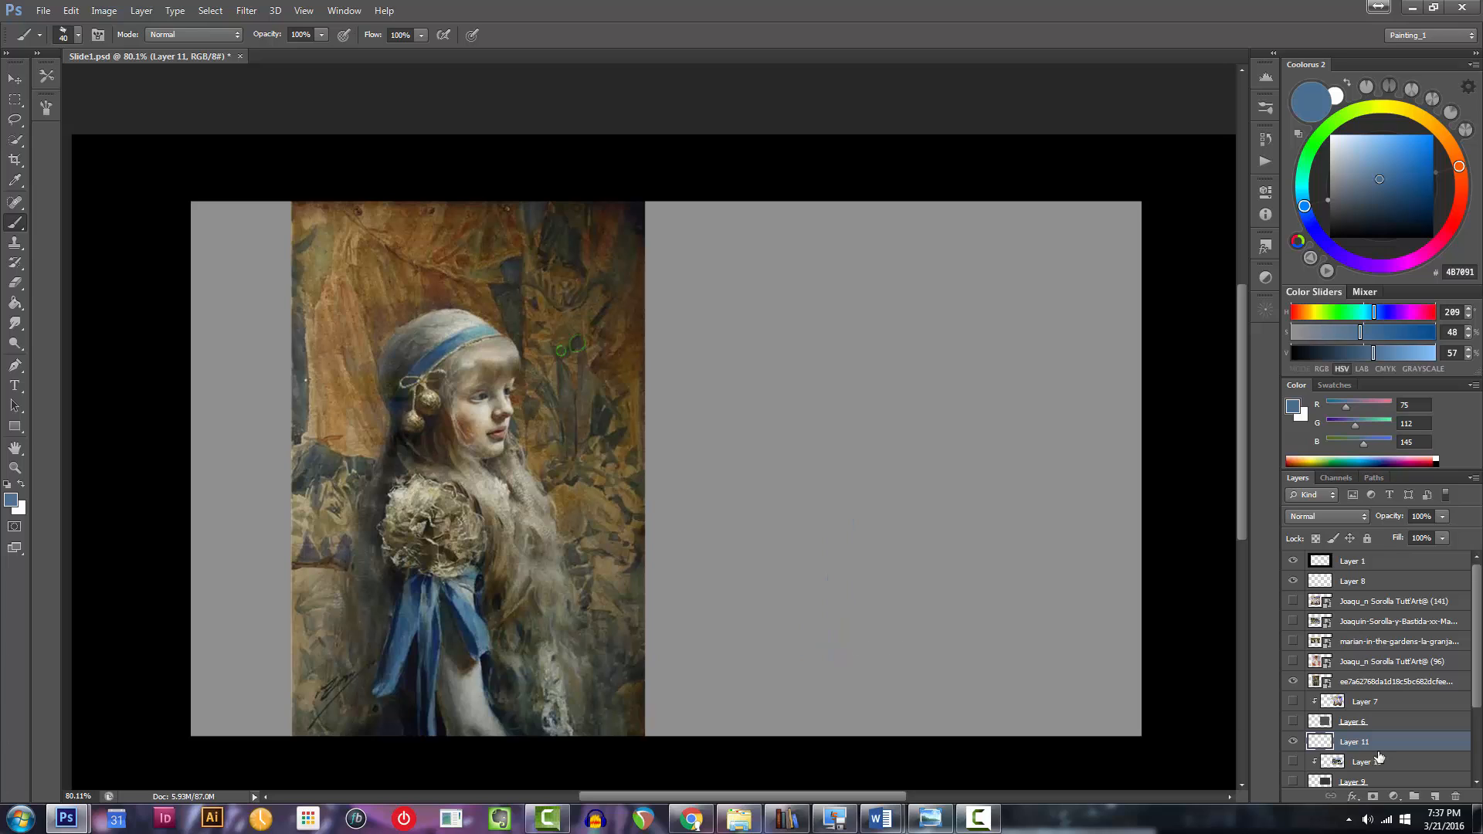
Select a portrait-sized rectangle beside the reference and fill it with dark grey (#555555).
click(1435, 796)
key(m)
drag(642, 180, 993, 747)
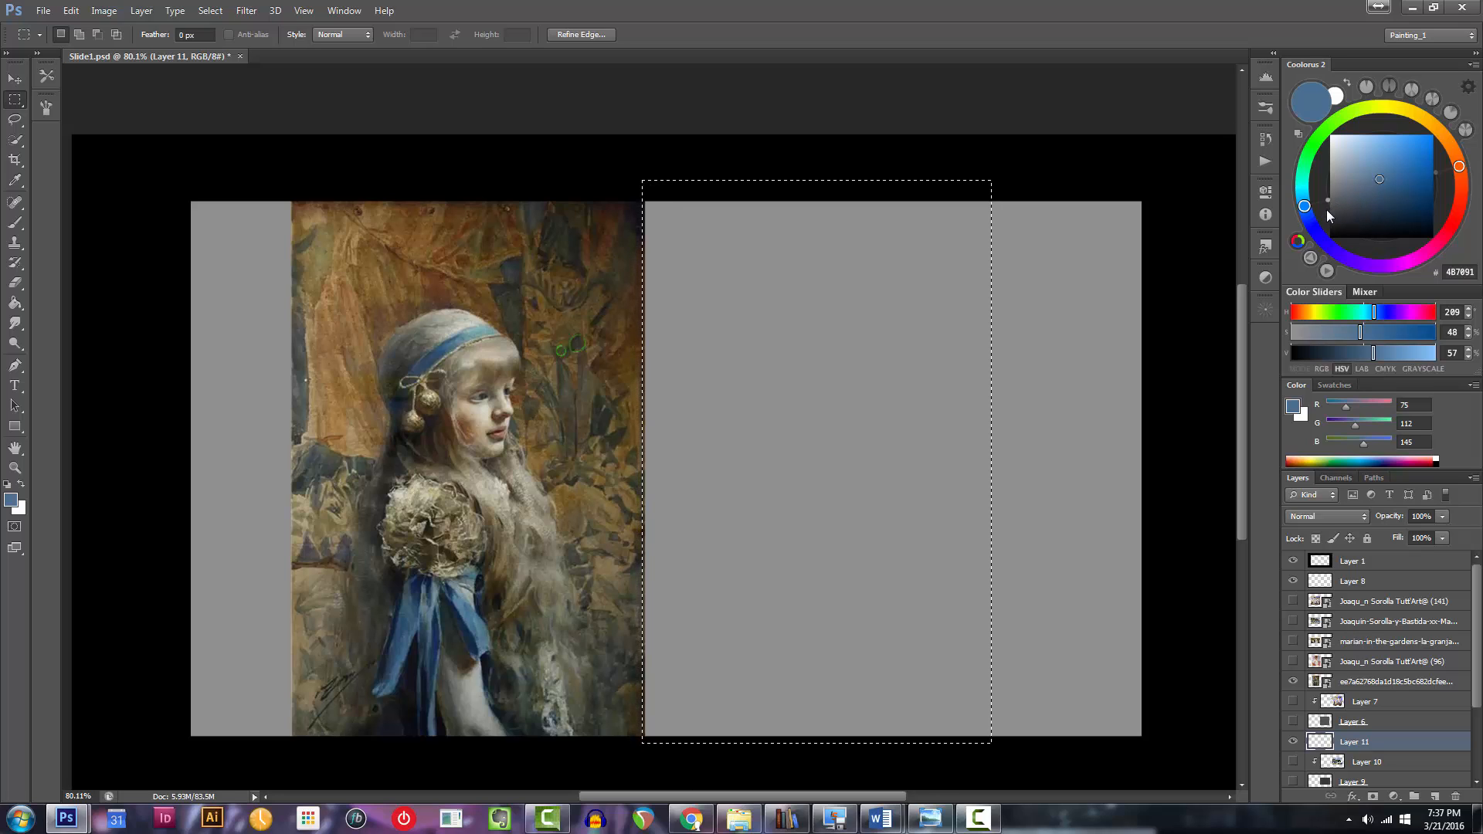
drag(1374, 183, 1326, 204)
key(b)
key(alt+BackSpace)
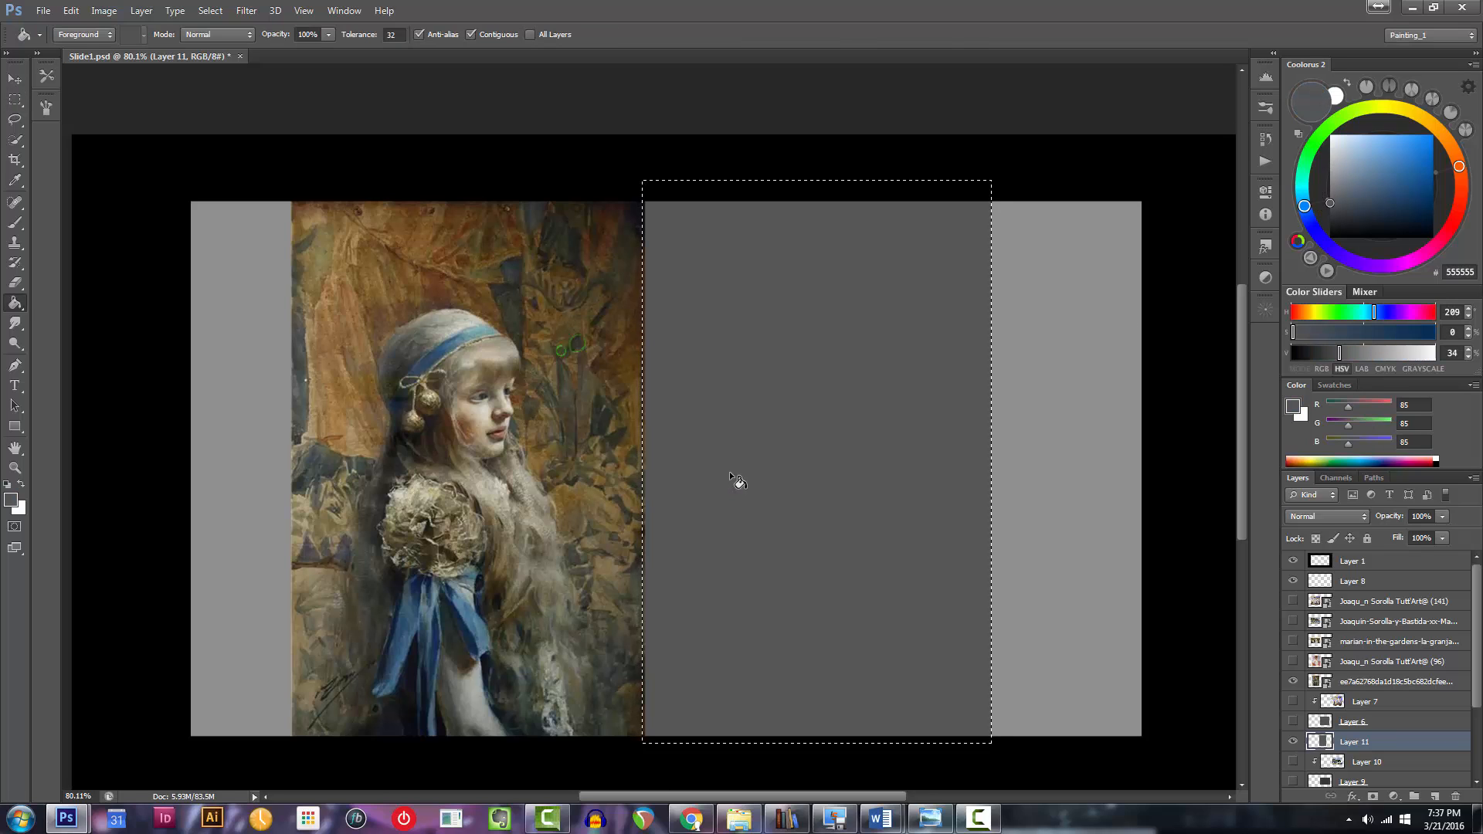
Add a layer clipped to the grey panel and block in the blue sleeve ribbons with #1C5C97.
click(1436, 796)
key(ctrl+alt+g)
drag(1378, 196, 1414, 177)
key(ctrl+d)
key(bracketleft)
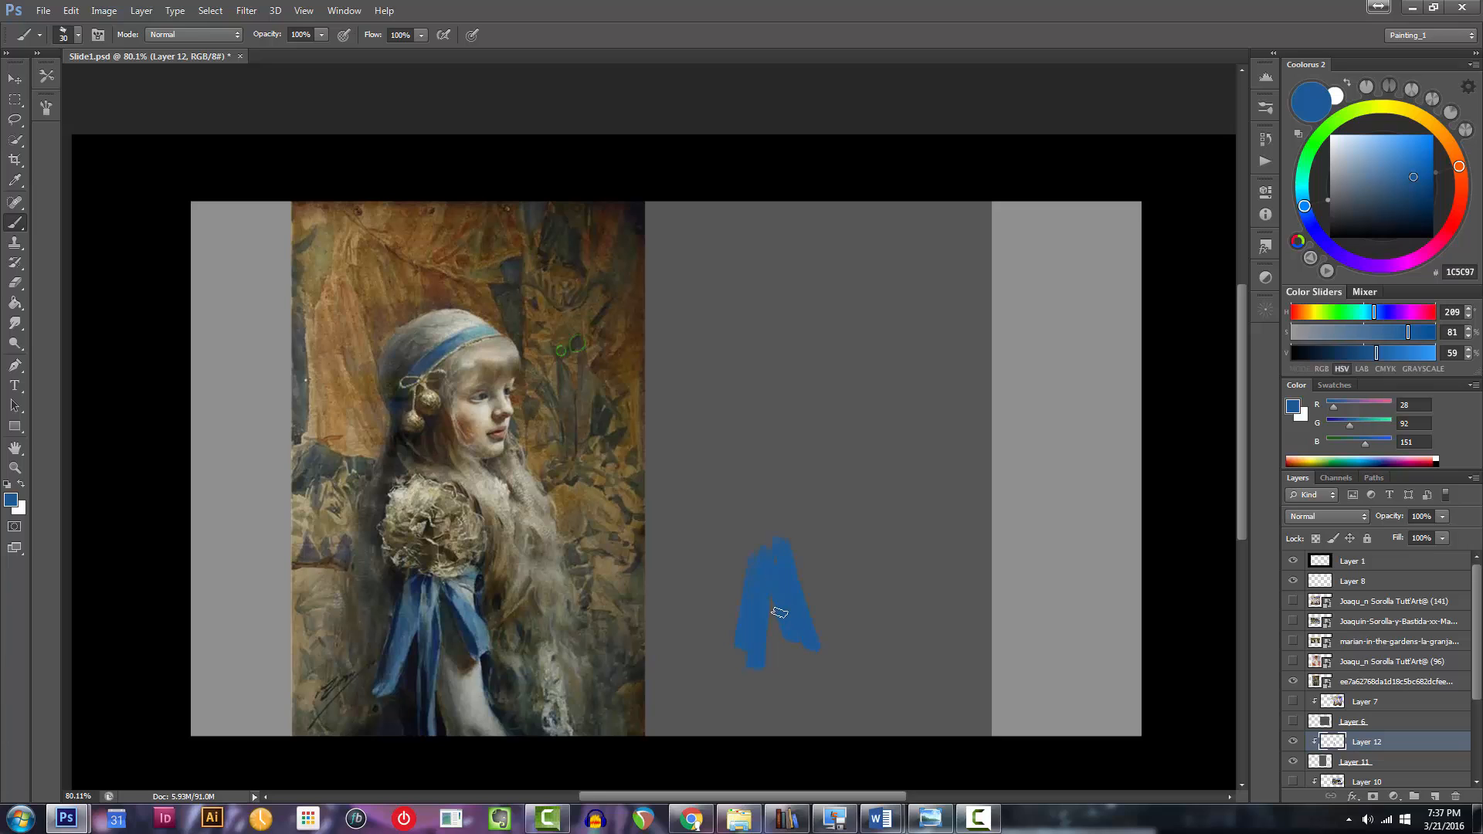
Mix a light beige (#B9B698) and block in the girl's head above the ribbons.
click(1398, 112)
drag(1365, 184, 1348, 163)
mouse_move(776, 361)
mouse_down()
mouse_move(781, 377)
mouse_move(817, 352)
mouse_move(823, 425)
mouse_move(857, 381)
mouse_move(859, 431)
mouse_up()
Block in the shoulder rosette, the long hair and the pale lower-left background with the beige and a larger brush.
key(bracketright)
key(bracketright)
key(bracketright)
key(bracketright)
key(bracketright)
key(bracketright)
key(bracketright)
mouse_move(755, 536)
mouse_down()
mouse_move(793, 448)
mouse_move(809, 490)
mouse_up()
mouse_move(832, 613)
mouse_down()
mouse_move(820, 493)
mouse_move(889, 633)
mouse_move(850, 649)
mouse_up()
mouse_move(672, 719)
mouse_down()
mouse_move(690, 597)
mouse_move(710, 705)
mouse_up()
drag(646, 519, 635, 703)
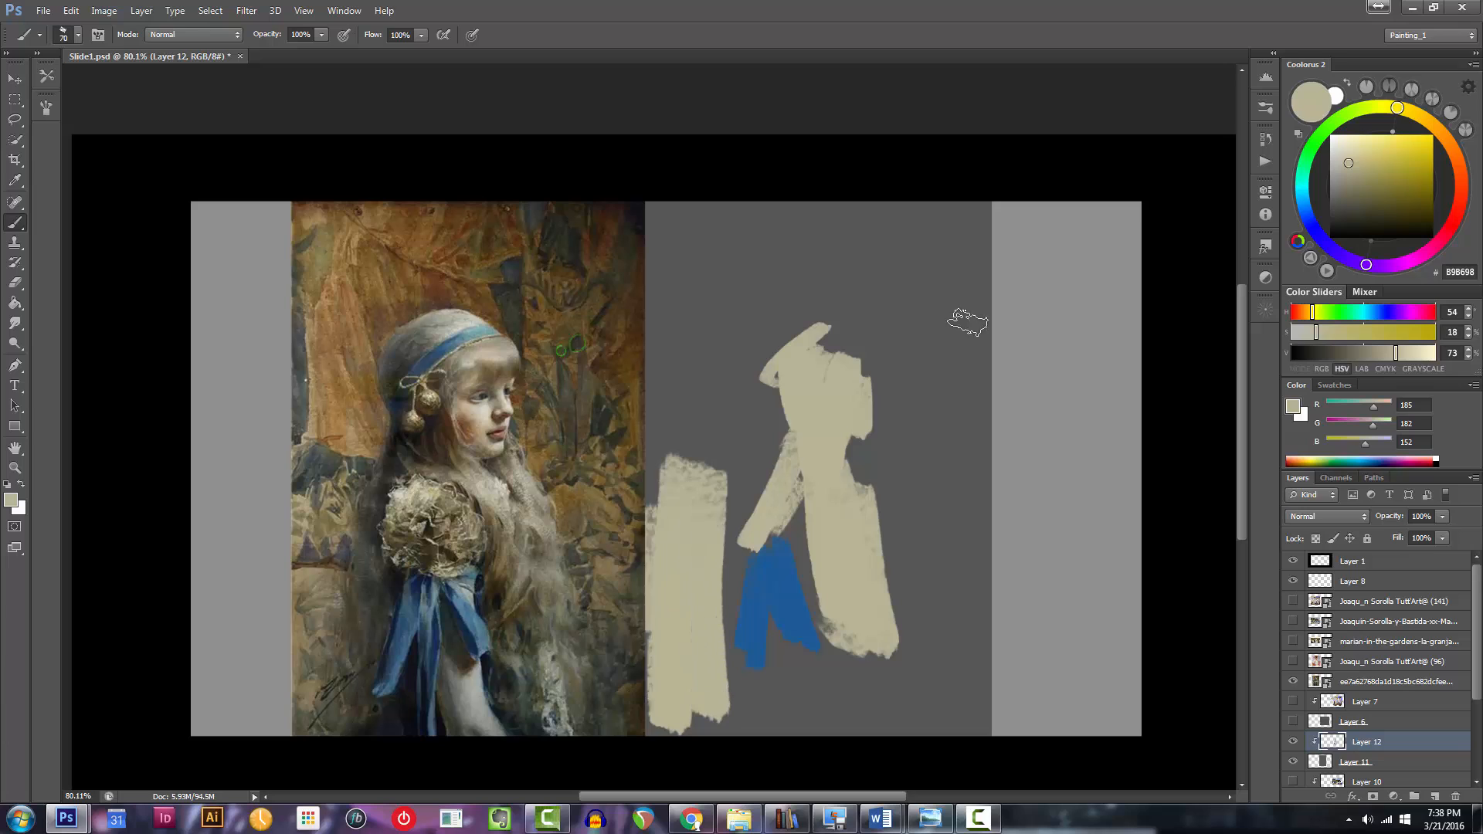
Mix a golden brown and cover the upper background and the area beside the hair with a large brush.
click(1437, 129)
key(bracketright)
key(bracketleft)
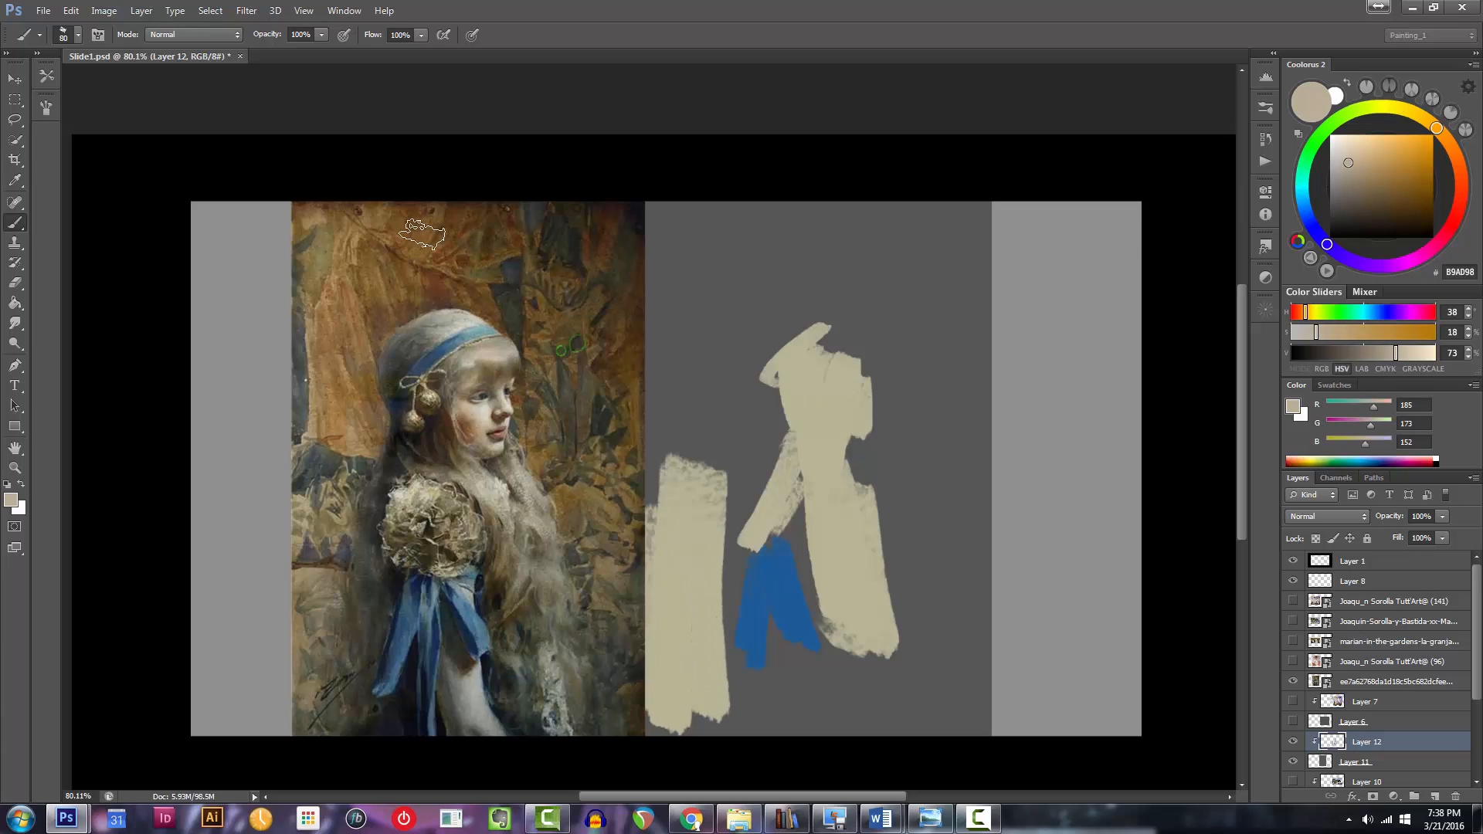
mouse_move(1374, 165)
mouse_down()
mouse_move(1408, 184)
mouse_move(1380, 187)
mouse_move(1394, 193)
mouse_up()
key(bracketright)
drag(716, 223, 717, 365)
key(bracketright)
key(bracketright)
key(bracketright)
drag(671, 197, 655, 394)
drag(746, 239, 743, 409)
drag(797, 248, 807, 408)
drag(847, 233, 849, 410)
mouse_move(896, 324)
mouse_down()
mouse_move(911, 468)
mouse_move(964, 327)
mouse_move(966, 571)
mouse_move(964, 365)
mouse_up()
Mix a dark reddish brown (#5F3612) and paint the upper-right corner of the study's background.
click(1414, 199)
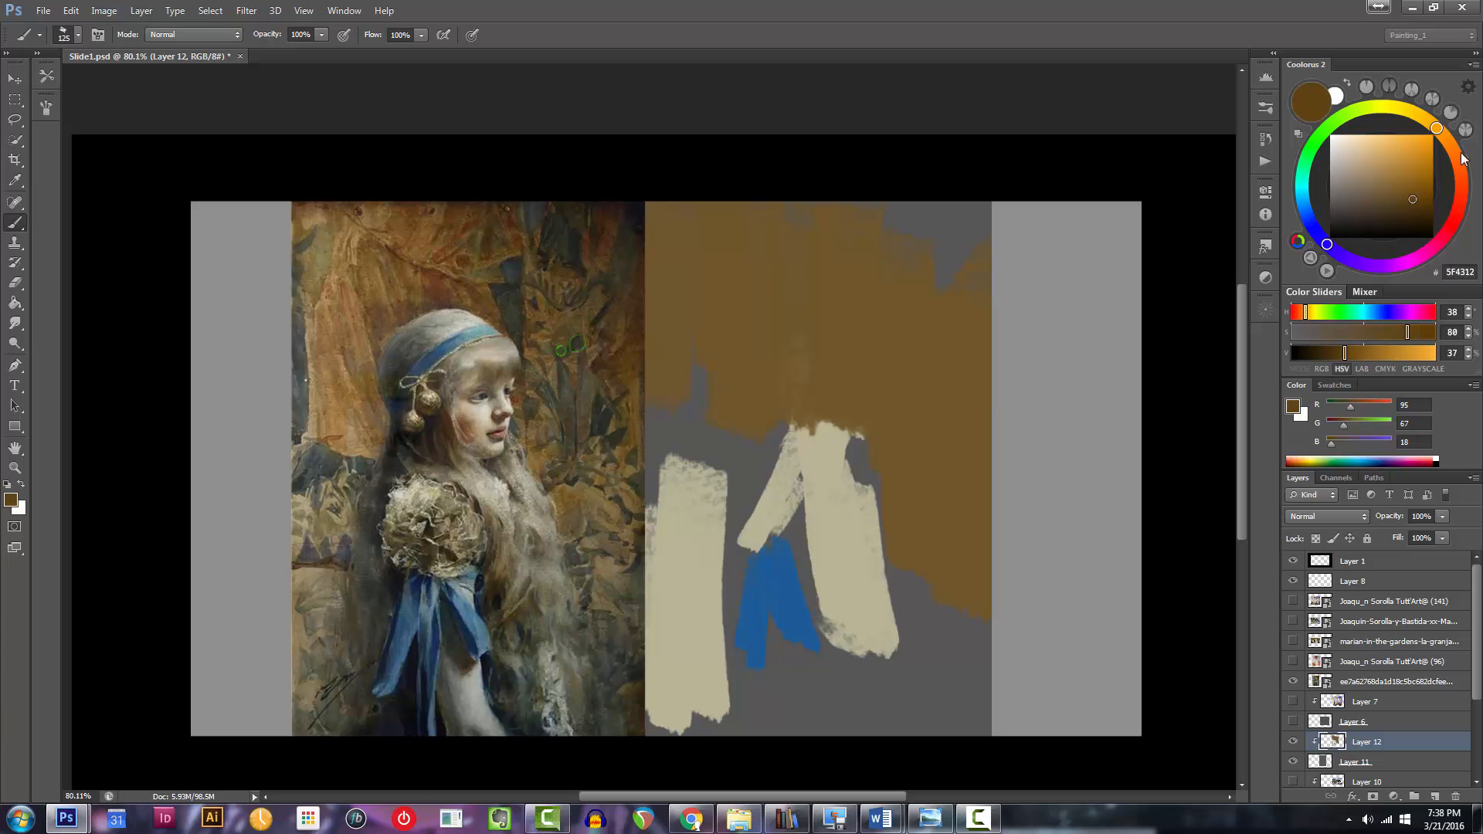
click(1455, 152)
key(bracketright)
mouse_move(923, 197)
mouse_down()
mouse_move(927, 319)
mouse_move(970, 312)
mouse_up()
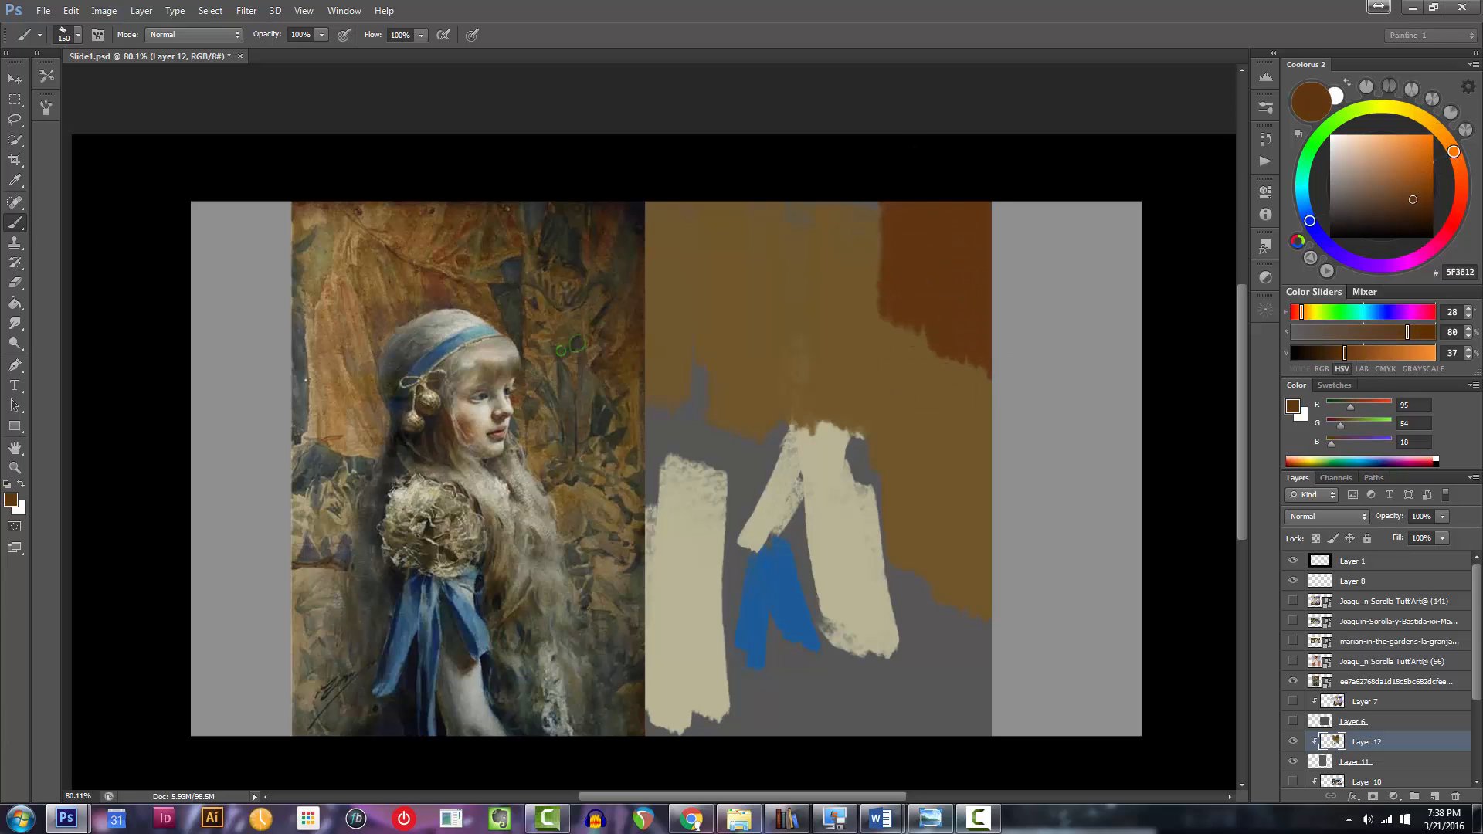
Mix a saturated rust orange and paint a block in the upper background next to the dark brown corner.
click(1429, 184)
key(bracketright)
drag(836, 199, 838, 278)
drag(896, 231, 896, 320)
drag(972, 198, 943, 351)
key(bracketleft)
key(ctrl+z)
Sample the ribbon blue and paint the curved headband across the head with a much smaller brush.
key(bracketleft)
key(bracketleft)
alt+click(771, 587)
key(bracketleft)
key(bracketleft)
key(bracketleft)
key(bracketleft)
key(bracketleft)
key(bracketleft)
drag(761, 387, 893, 330)
key(ctrl+z)
key(bracketleft)
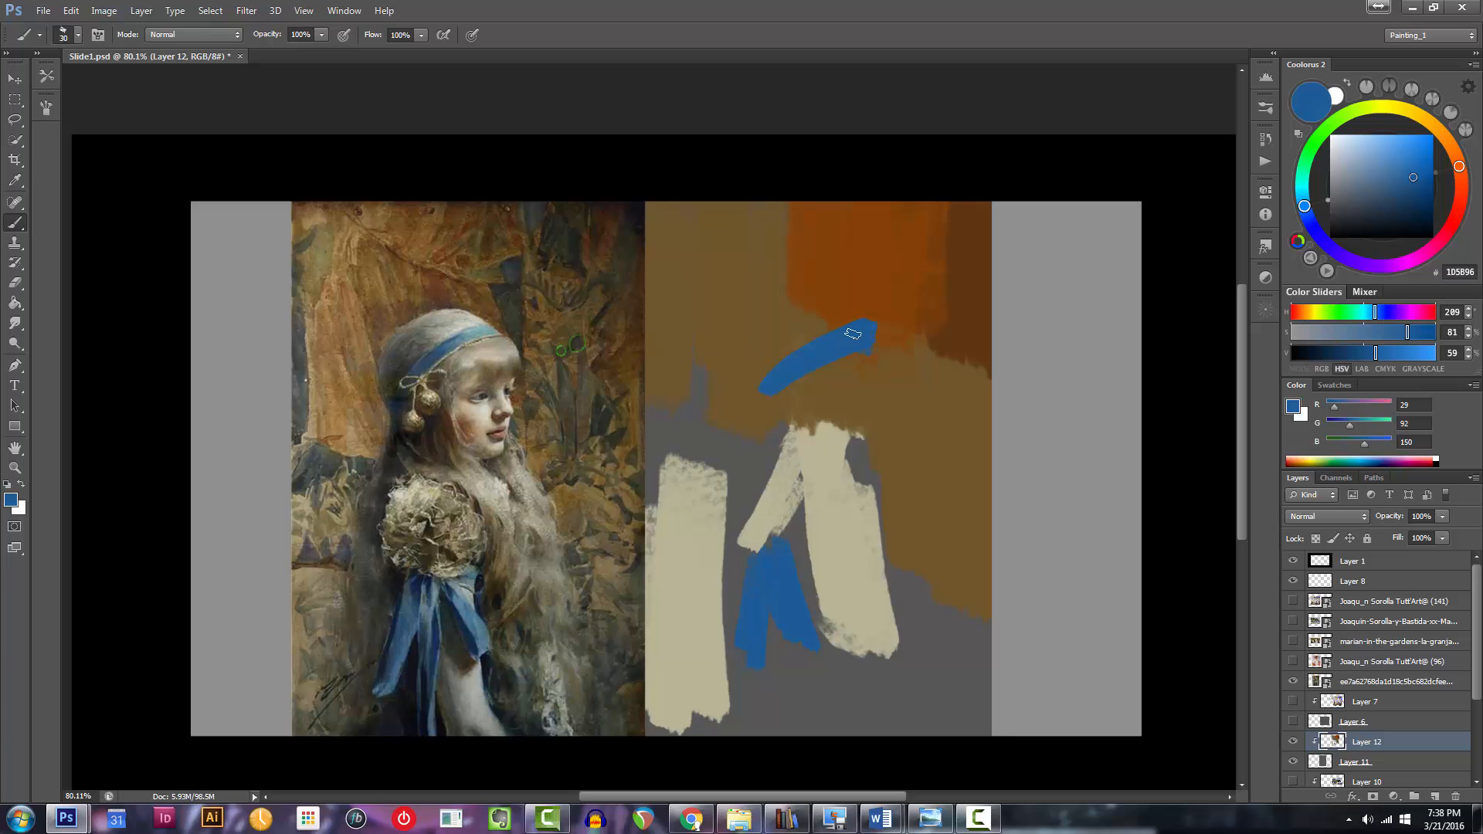
drag(786, 384, 836, 405)
drag(770, 408, 785, 420)
Sample a warm beige (#BBA983) from the reference and paint the face below the headband.
alt+click(420, 388)
alt+click(422, 389)
alt+click(422, 391)
mouse_move(828, 368)
mouse_down()
mouse_move(872, 351)
mouse_move(874, 402)
mouse_move(859, 415)
mouse_move(836, 396)
mouse_move(871, 339)
mouse_move(839, 418)
mouse_up()
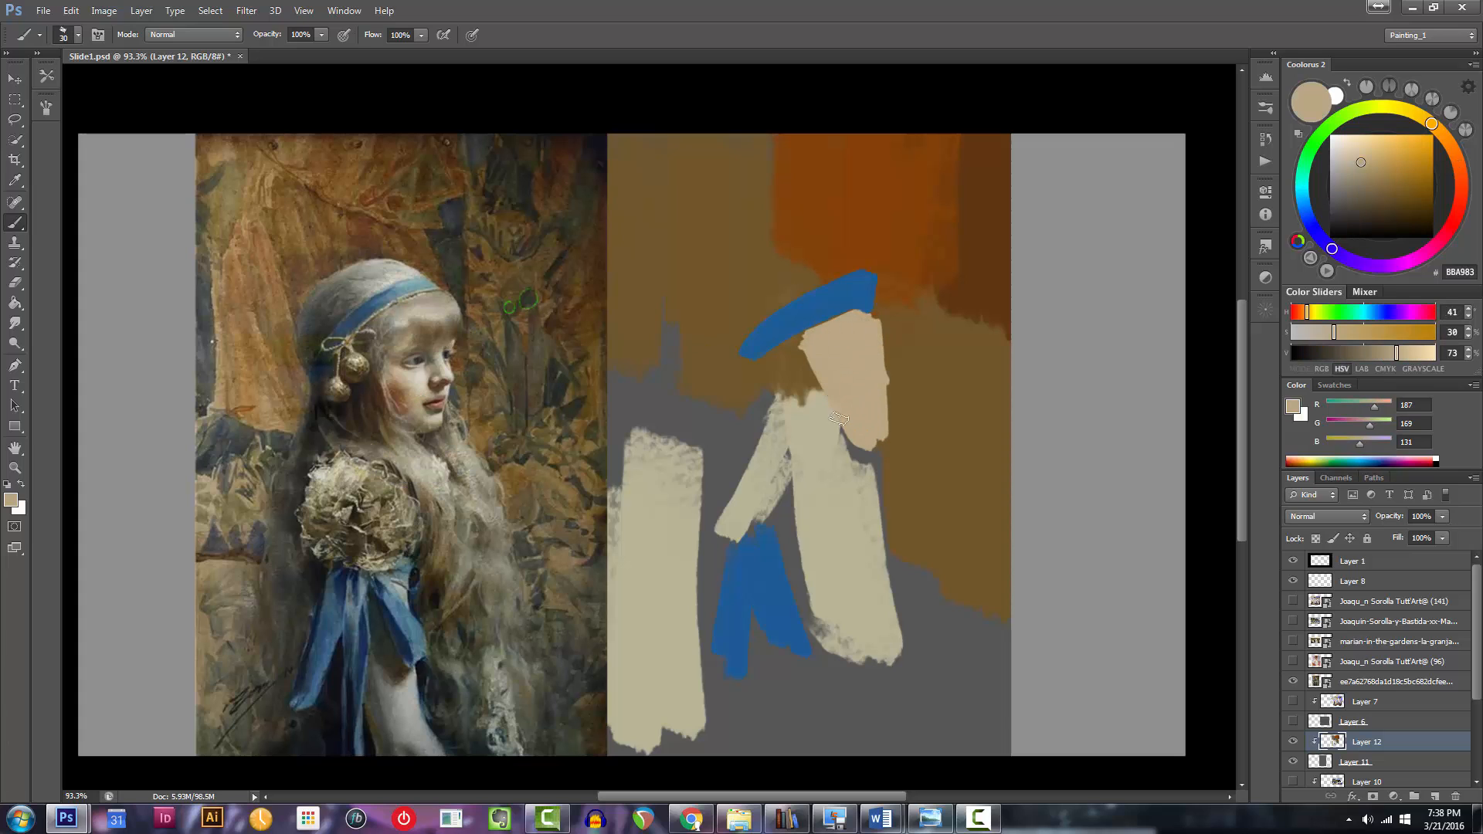
Mix a greyer beige (#ADA289) and shade the cheek and jaw with a smaller brush.
click(1352, 168)
mouse_move(834, 405)
mouse_down()
mouse_move(821, 362)
mouse_move(836, 342)
mouse_up()
key(bracketleft)
key(bracketleft)
mouse_move(836, 410)
mouse_down()
mouse_move(854, 438)
mouse_move(880, 425)
mouse_up()
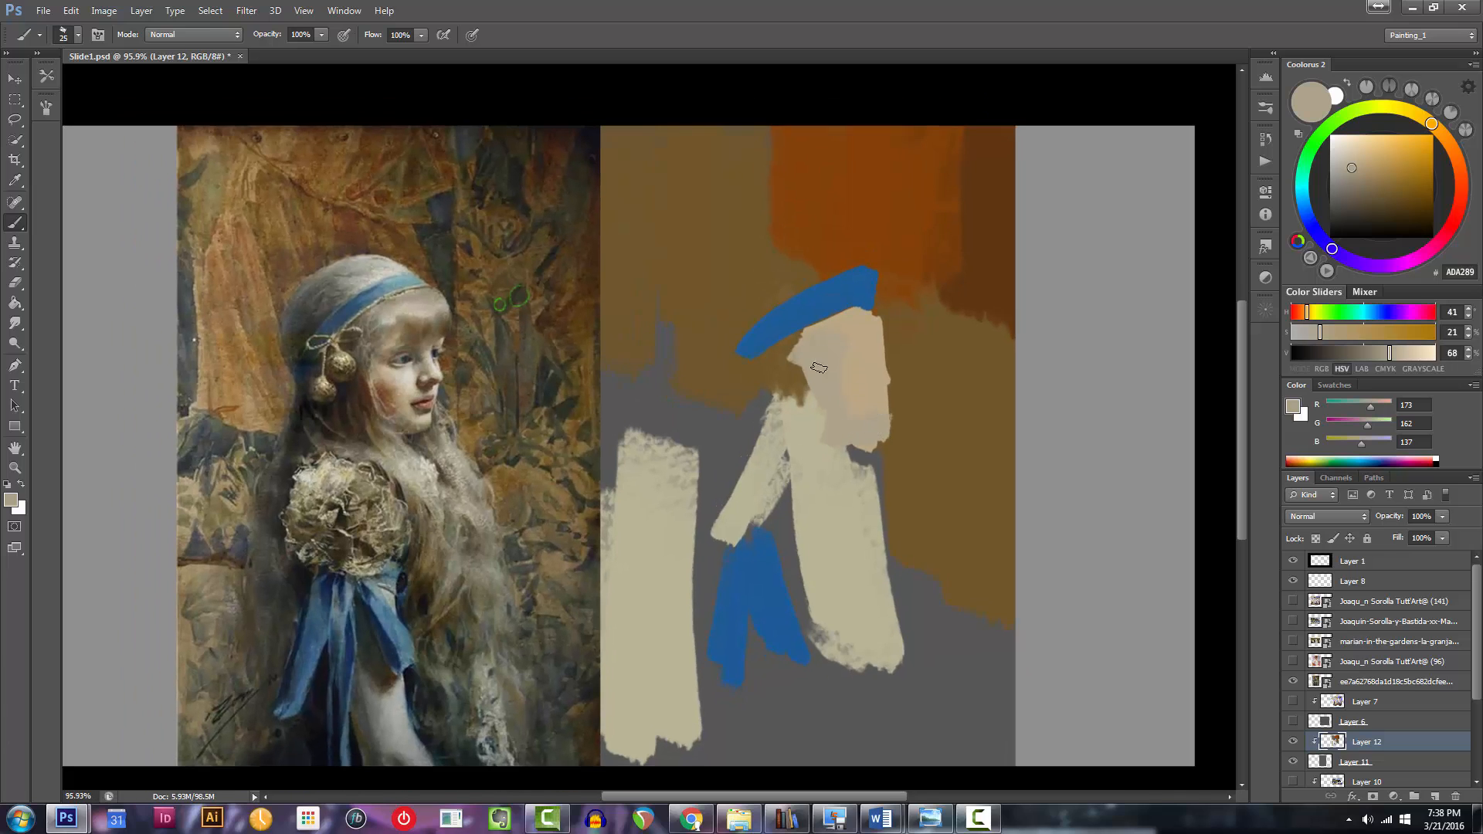
mouse_move(806, 402)
mouse_down()
mouse_move(791, 401)
mouse_move(836, 409)
mouse_up()
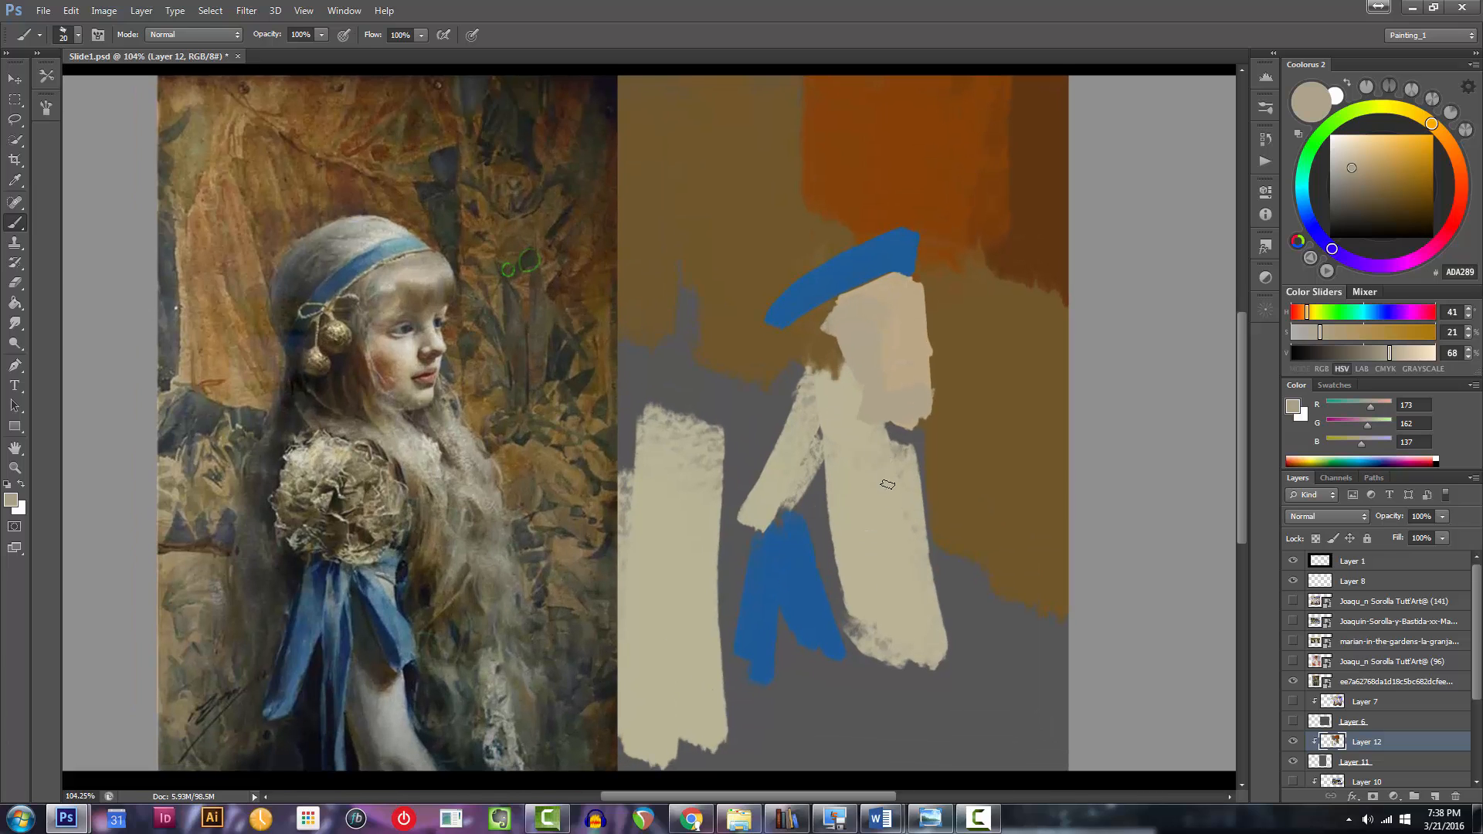
Mix a medium brown (#8D7B55) and paint the hair edge below the chin with a larger brush.
drag(1362, 178, 1371, 181)
key(bracketright)
key(bracketright)
key(bracketright)
drag(918, 436, 924, 557)
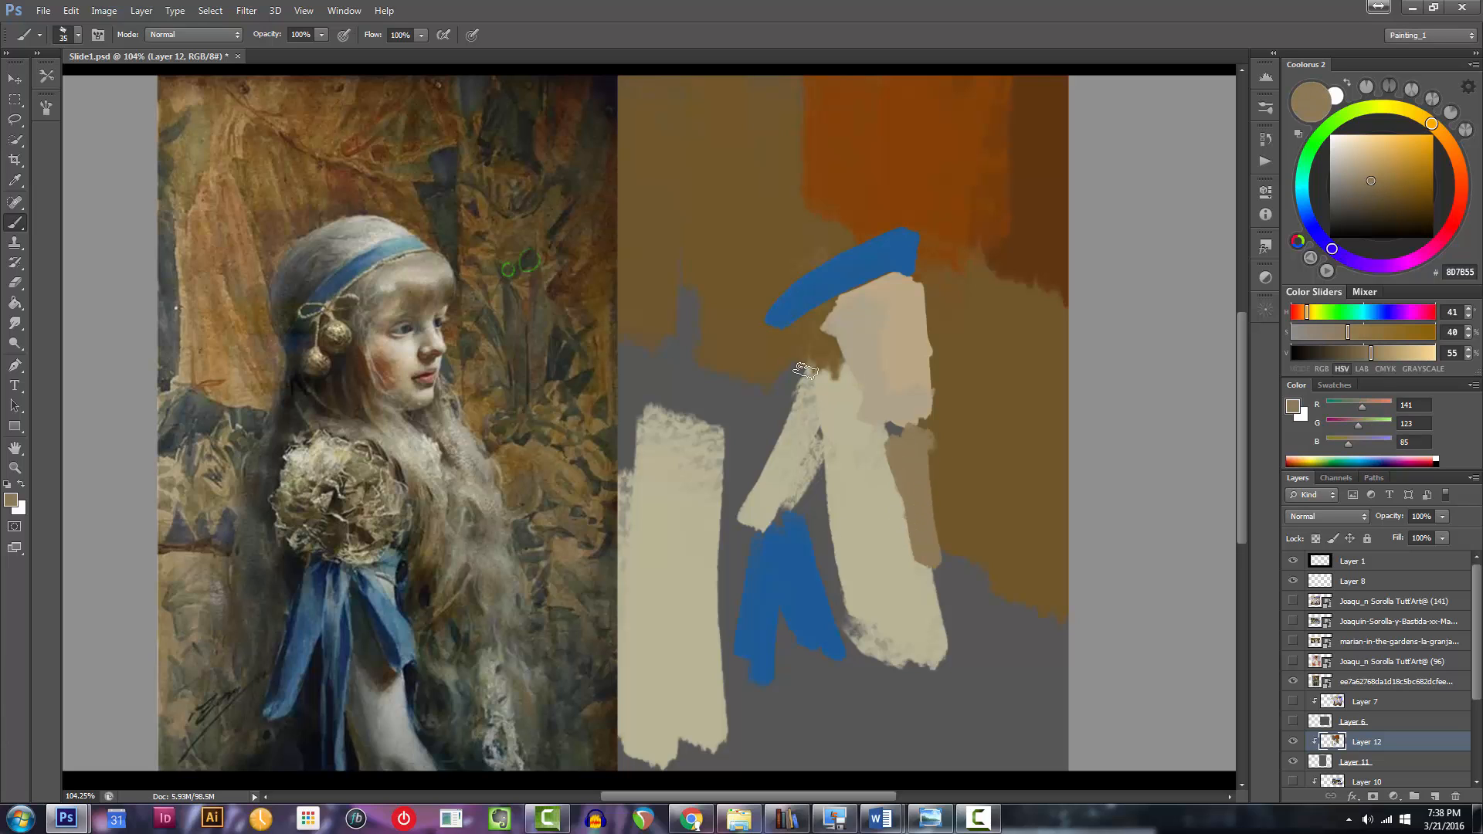
Mix a near-black brown (#17140F) and paint the dark shadow in the hair behind the neck.
click(1386, 211)
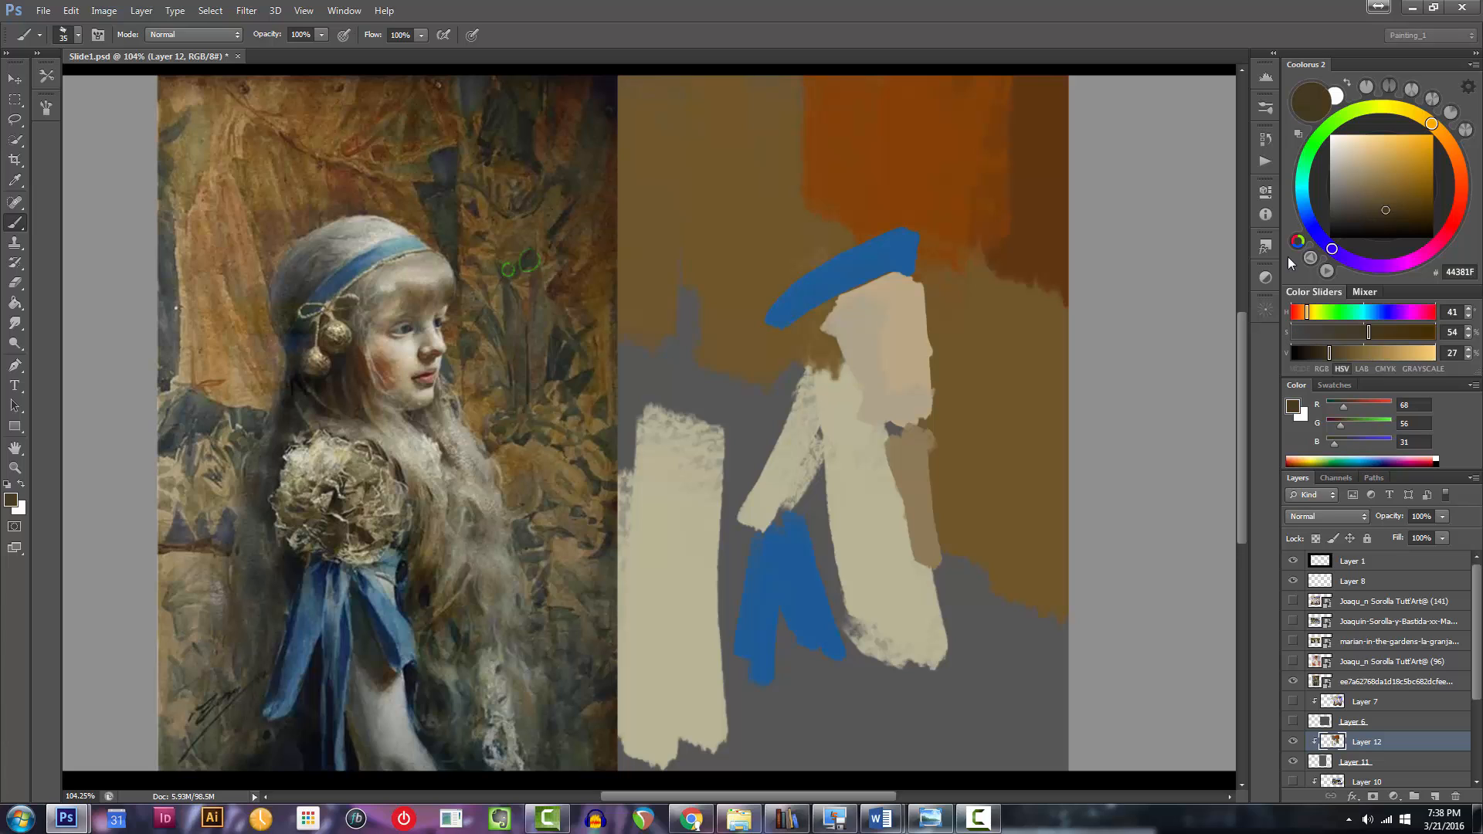
click(1311, 225)
click(1354, 217)
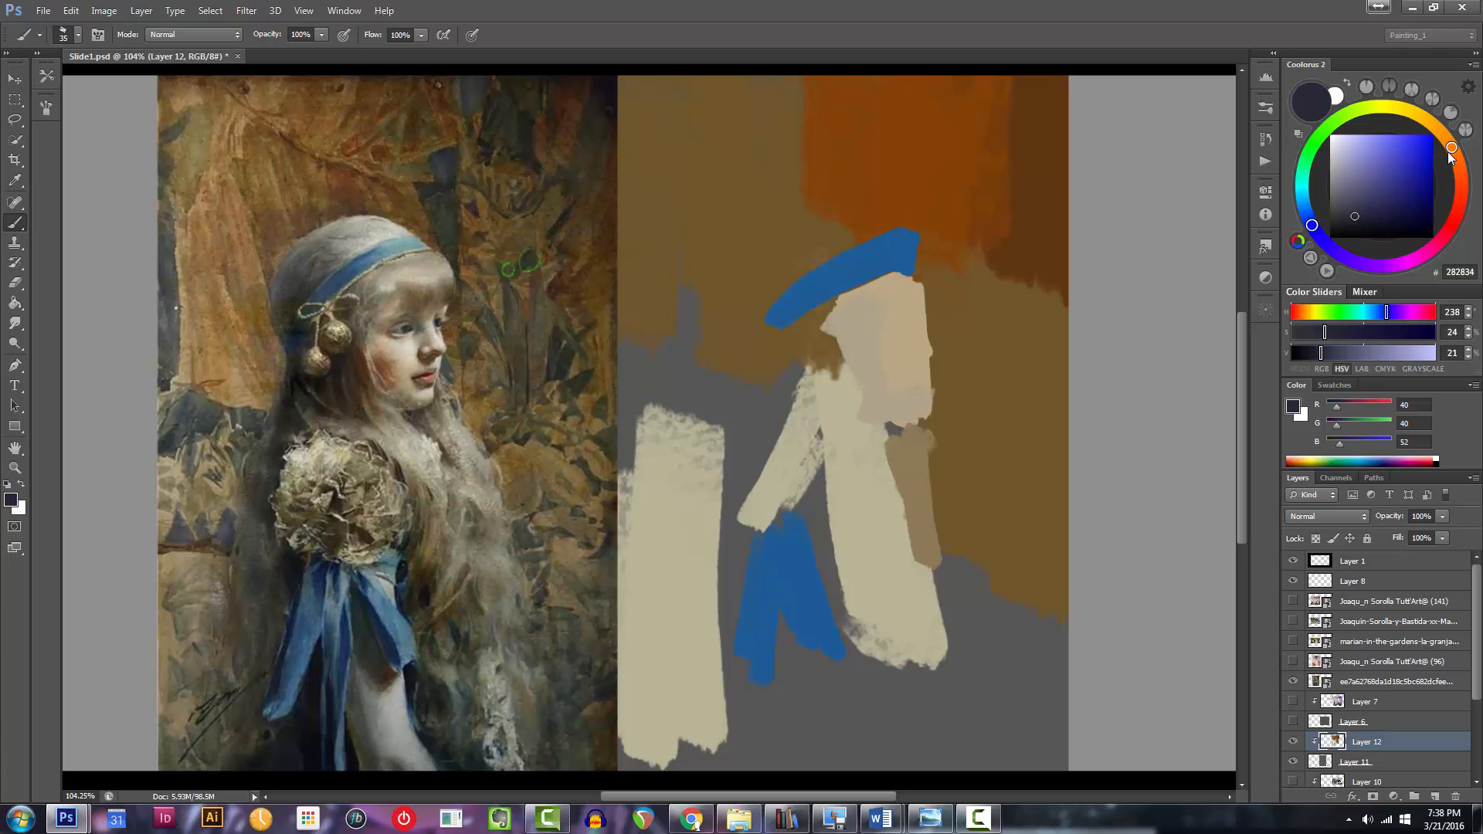
click(1440, 130)
click(1361, 220)
click(1366, 228)
key(bracketright)
mouse_move(799, 379)
mouse_down()
mouse_move(818, 429)
mouse_move(802, 375)
mouse_move(832, 387)
mouse_move(741, 496)
mouse_move(762, 463)
mouse_up()
Sample the hair beige, grey it to #B0AE9A and paint the arm below the blue ribbons.
key(bracketleft)
key(bracketleft)
key(bracketleft)
key(bracketleft)
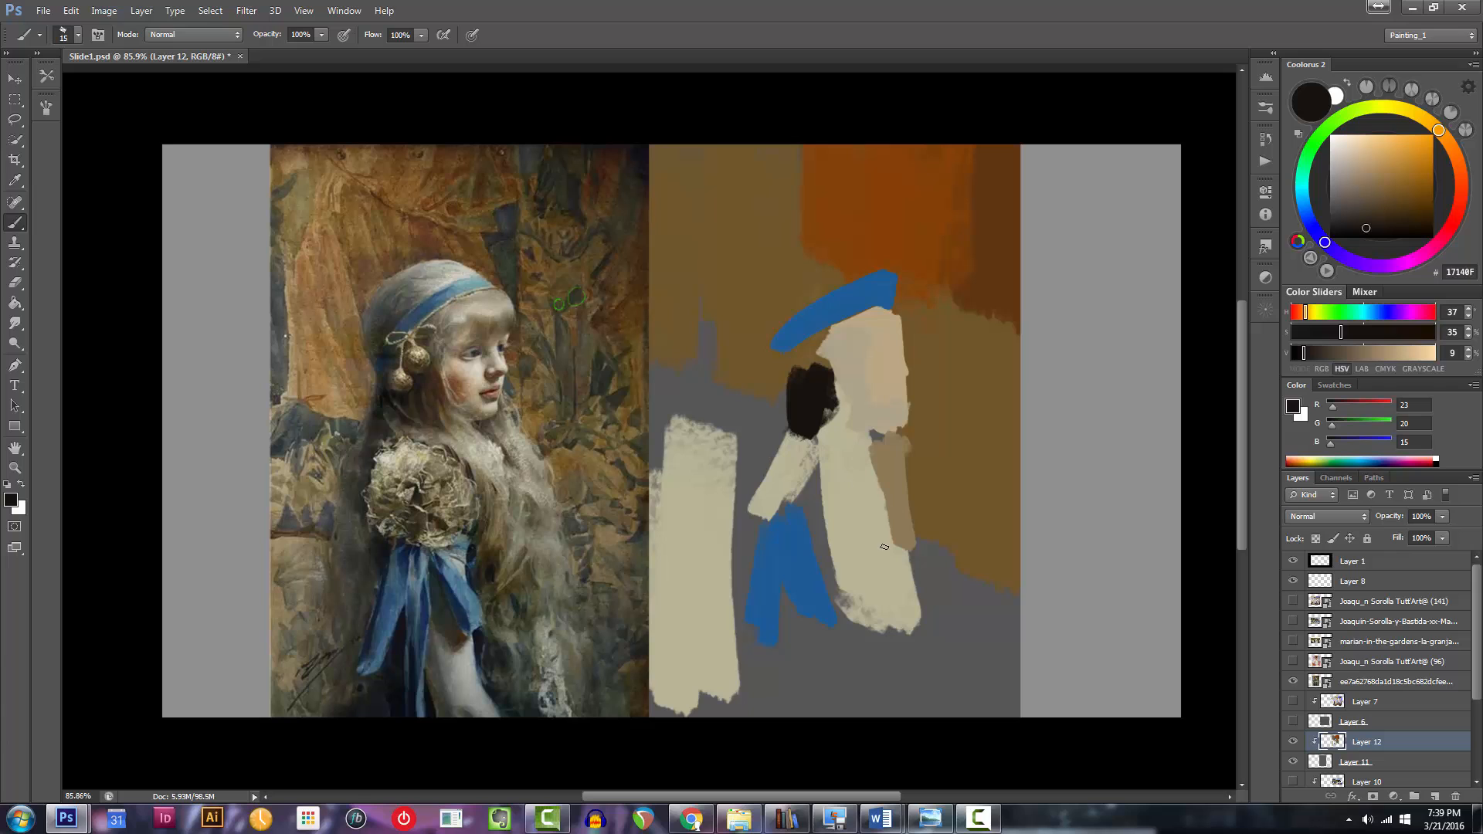
alt+click(878, 502)
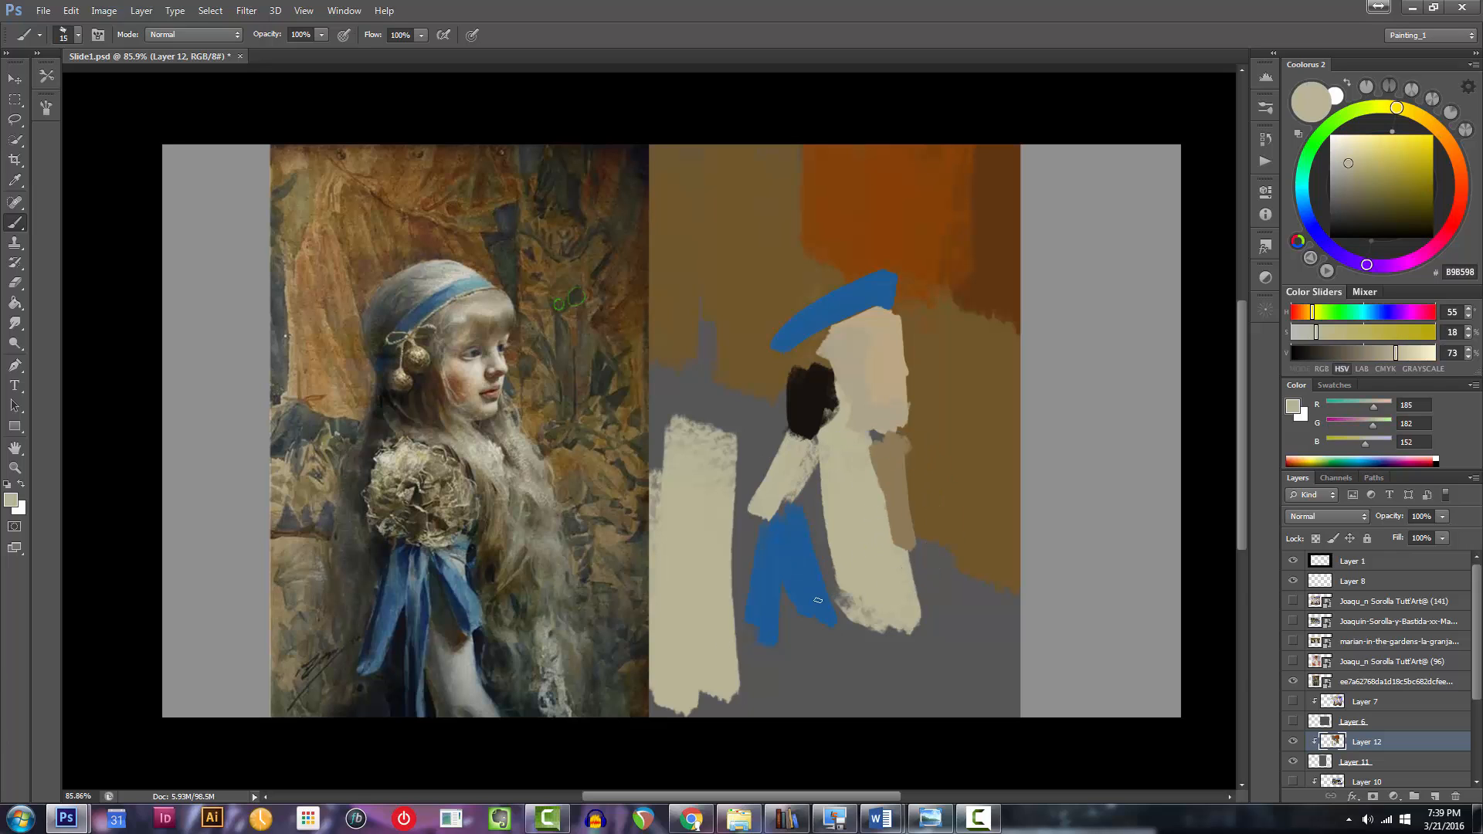
click(1343, 166)
key(bracketright)
key(bracketright)
key(bracketright)
key(bracketright)
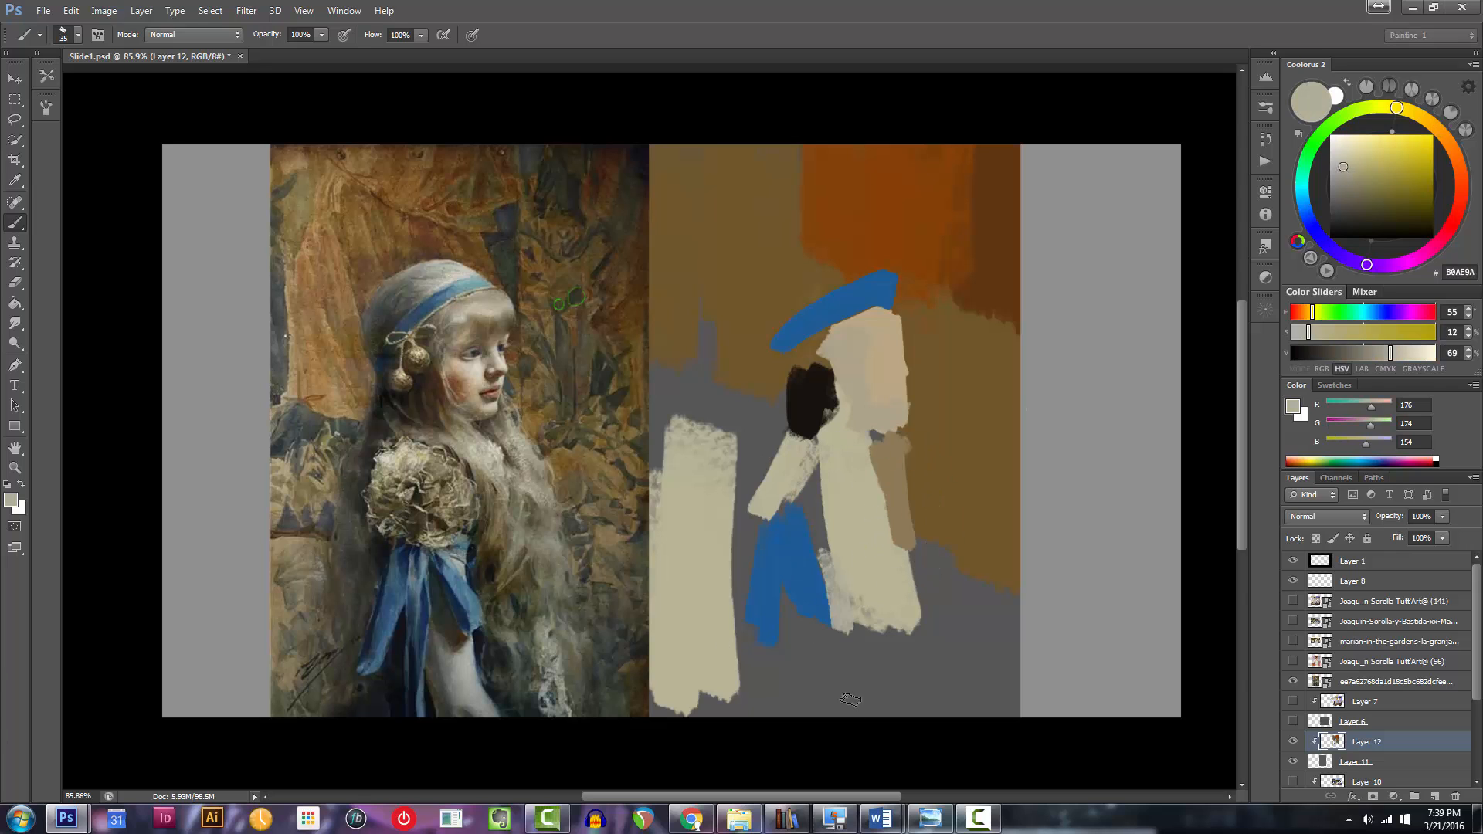
mouse_move(841, 712)
mouse_down()
mouse_move(828, 616)
mouse_move(847, 642)
mouse_up()
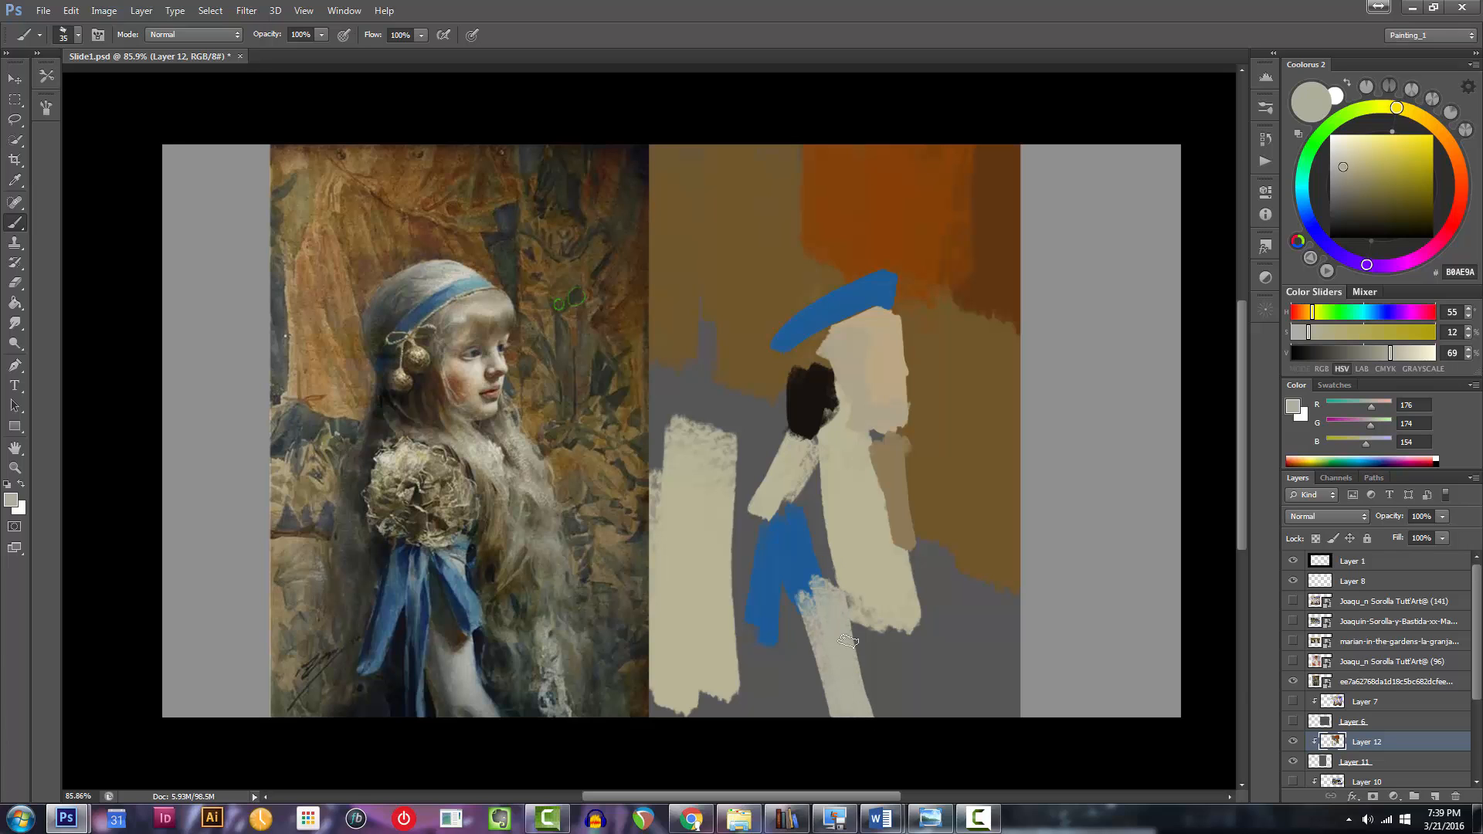
Trim the headband with the sampled skin tone, and paint the crown and fringe in pale grey-green (#AAB09F).
alt+click(873, 323)
mouse_move(899, 284)
mouse_down()
mouse_move(897, 309)
mouse_move(906, 295)
mouse_up()
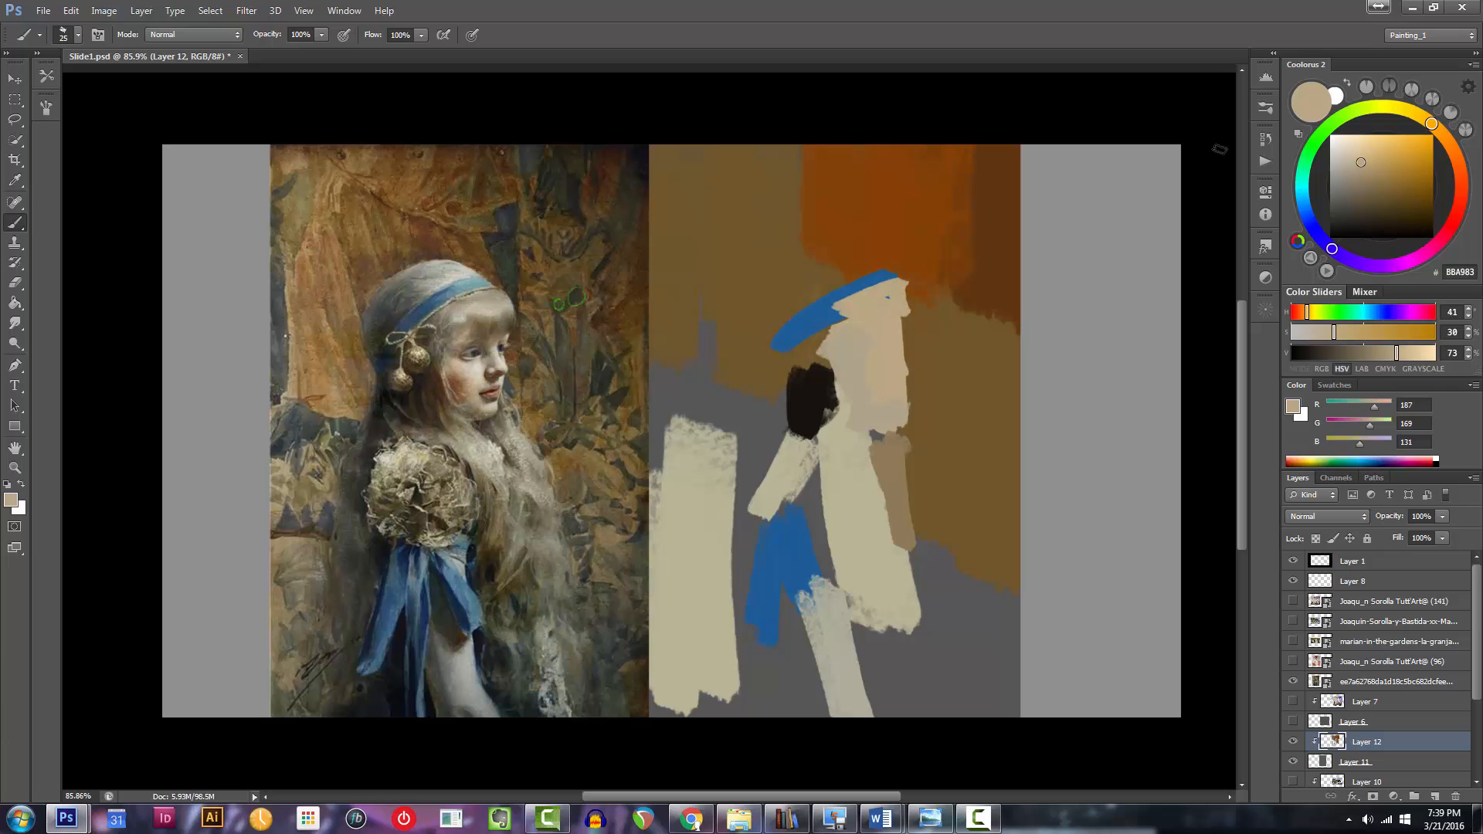
click(1356, 113)
drag(1363, 157, 1340, 167)
key(bracketright)
key(bracketright)
mouse_move(862, 303)
mouse_down()
mouse_move(897, 295)
mouse_move(836, 292)
mouse_move(854, 272)
mouse_move(779, 311)
mouse_up()
key(bracketright)
key(bracketright)
key(bracketright)
key(bracketleft)
key(bracketleft)
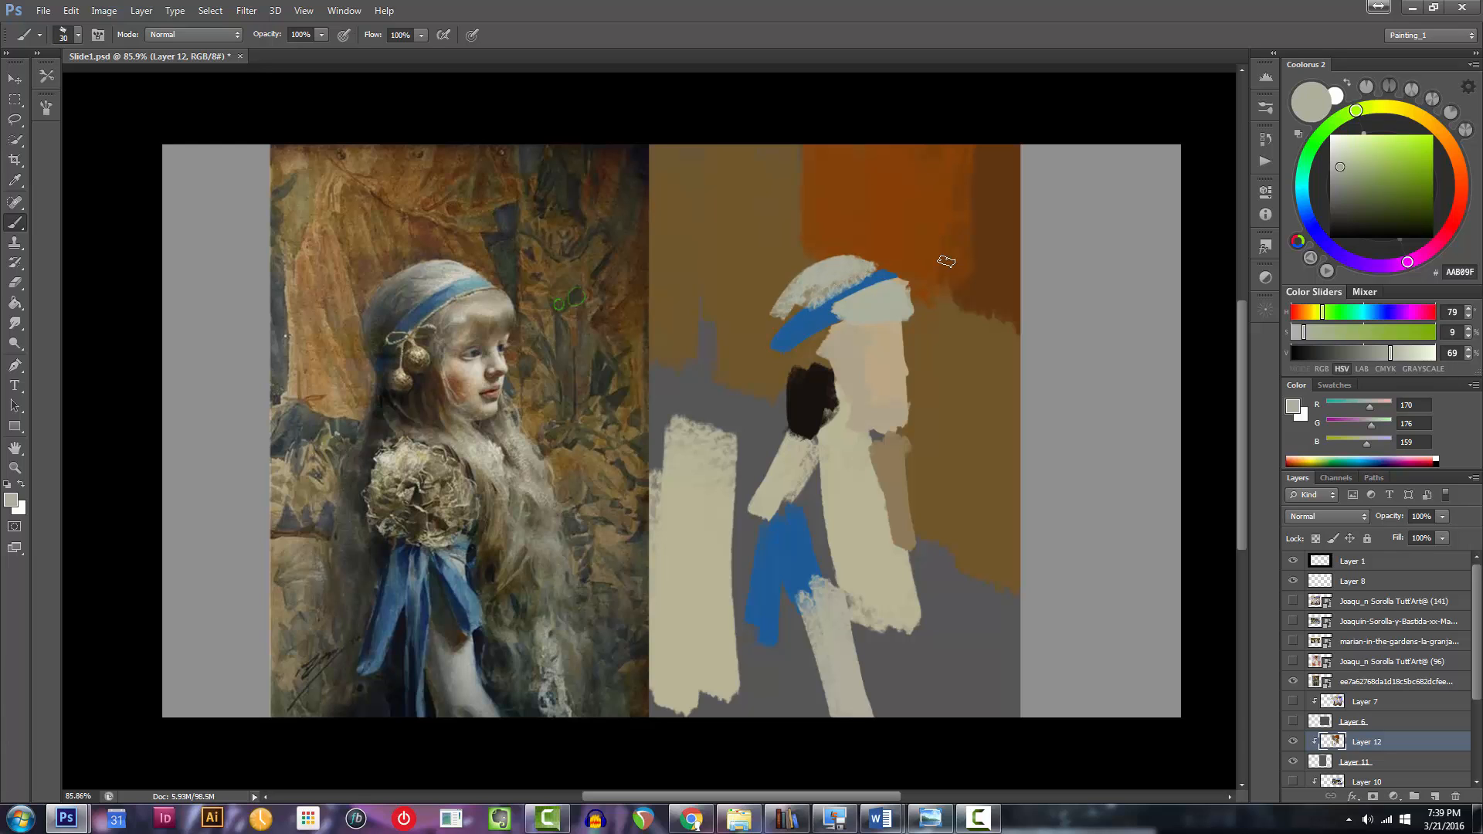
Mix a dark slate (#3E454D) and paint the shadowed back of the head and the hair falling behind the shoulder.
click(1343, 188)
click(1311, 209)
click(1350, 206)
key(bracketright)
mouse_move(795, 296)
mouse_down()
mouse_move(776, 322)
mouse_move(813, 311)
mouse_move(770, 442)
mouse_up()
key(bracketleft)
mouse_move(785, 382)
mouse_down()
mouse_move(736, 533)
mouse_move(751, 564)
mouse_move(774, 419)
mouse_move(766, 504)
mouse_up()
Extend the slate hair shadow down beside the ribbons and onto the edge of the pale background patch.
key(bracketright)
key(bracketright)
key(bracketright)
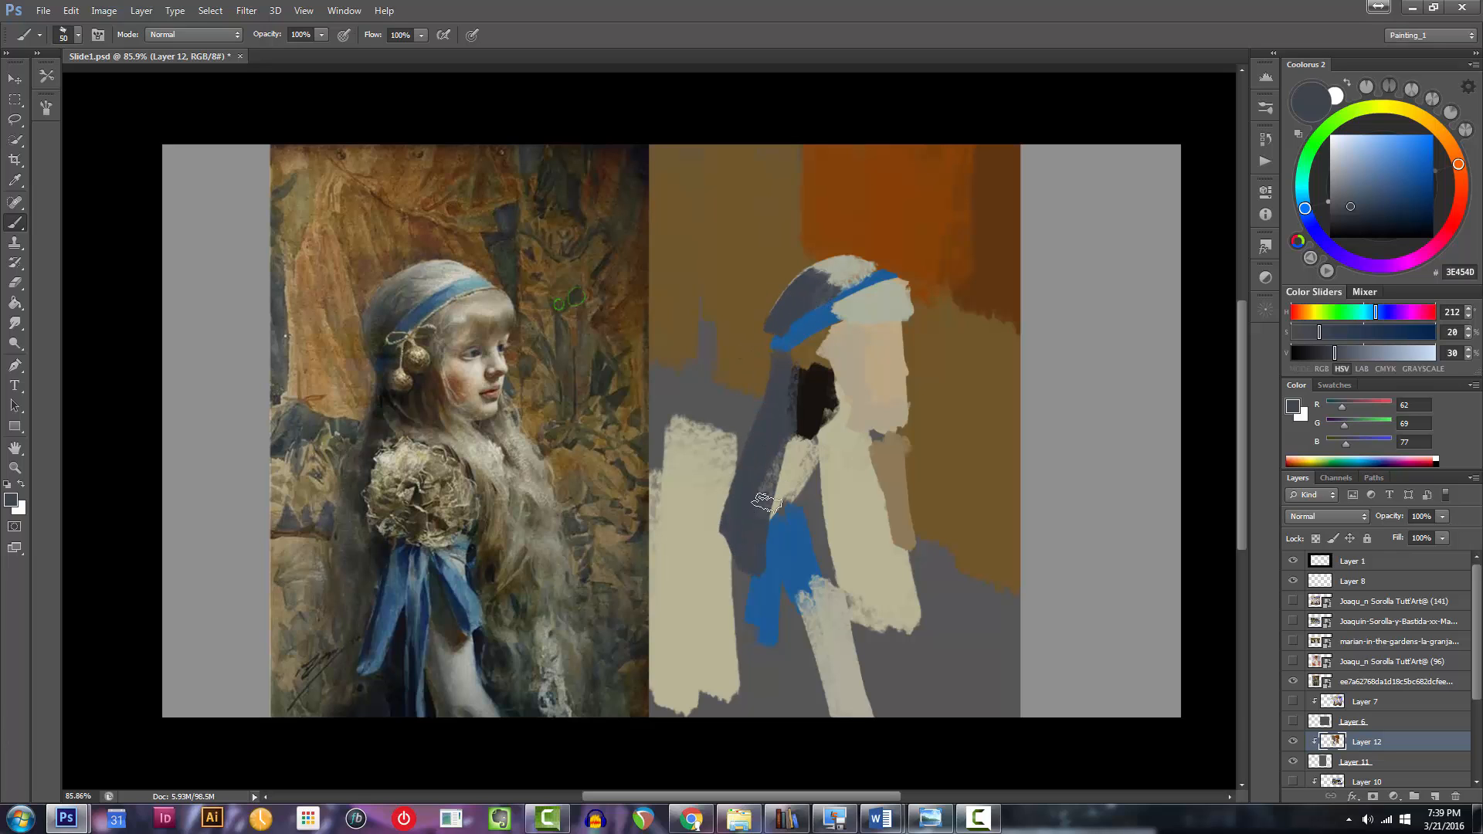
drag(731, 552, 688, 516)
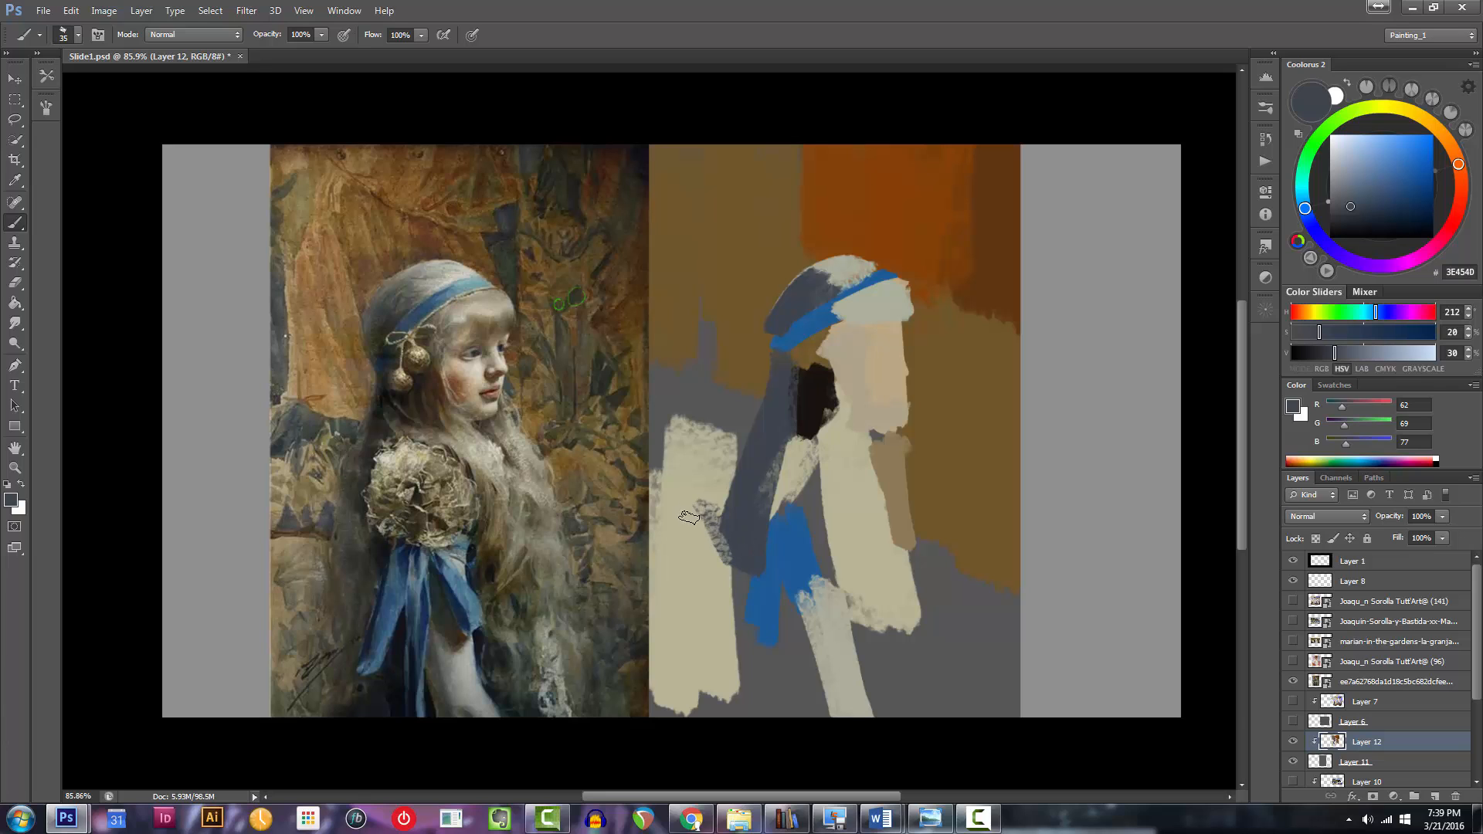
drag(733, 599, 747, 535)
Mix a dark teal grey and block in the lower background on both sides of the figure.
click(1303, 183)
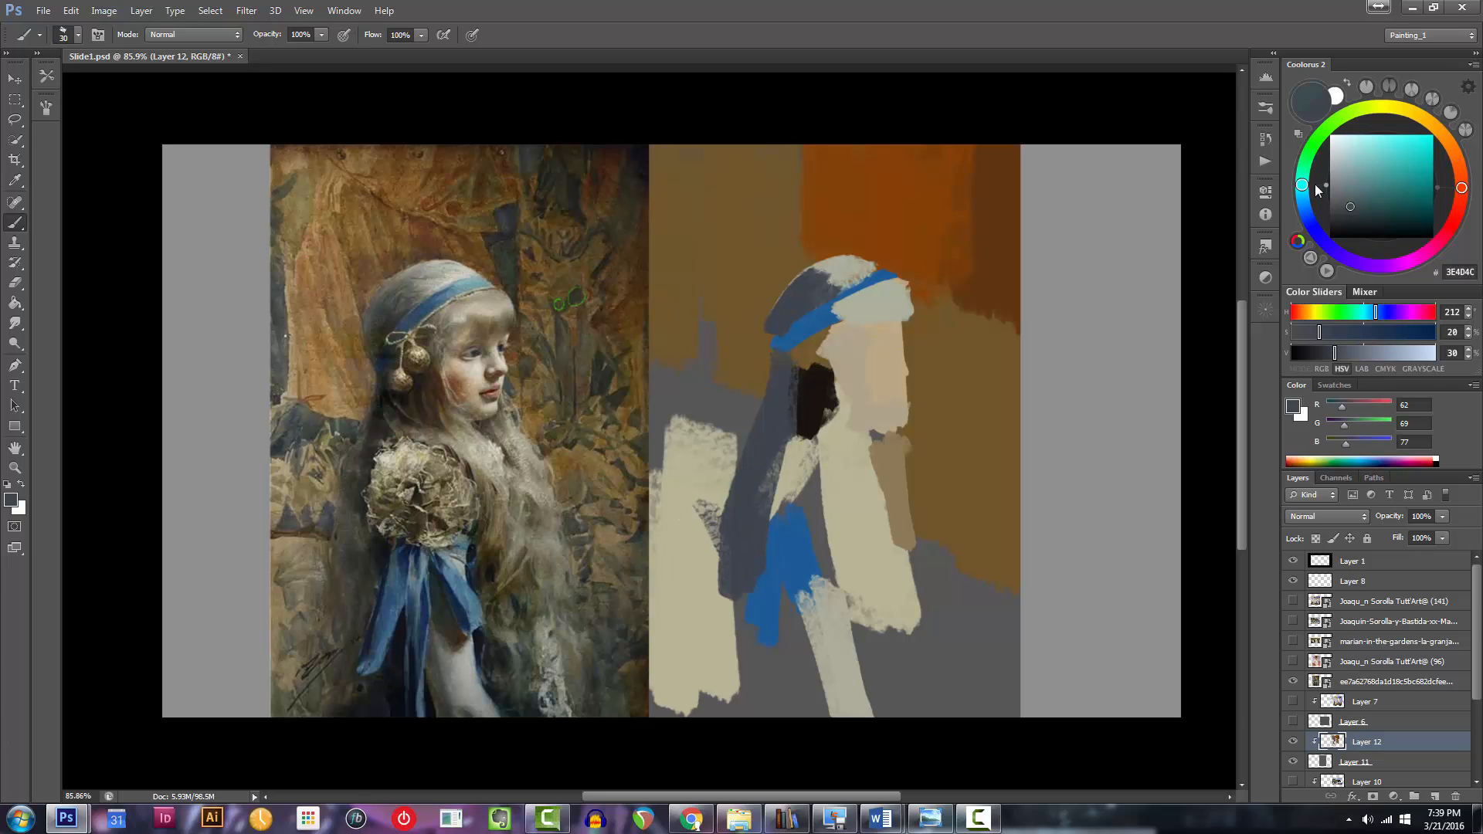
click(1347, 209)
mouse_move(749, 598)
mouse_down()
mouse_move(761, 533)
mouse_move(742, 715)
mouse_move(746, 703)
mouse_move(678, 693)
mouse_move(693, 601)
mouse_up()
key(bracketright)
key(bracketright)
key(bracketright)
key(bracketright)
mouse_move(939, 699)
mouse_down()
mouse_move(926, 741)
mouse_move(1005, 596)
mouse_move(1009, 646)
mouse_move(938, 570)
mouse_move(987, 605)
mouse_up()
Add small teal-grey accent strokes to the brown background at the study's right side with a smaller brush.
key(bracketleft)
key(bracketleft)
key(bracketleft)
drag(981, 421, 986, 456)
drag(998, 372, 979, 421)
key(bracketleft)
Mix dark blue-greys, including #3A474D, and add accent strokes to the upper background and the edge beside the reference.
drag(1303, 184, 1319, 217)
click(1345, 217)
key(bracketright)
key(bracketright)
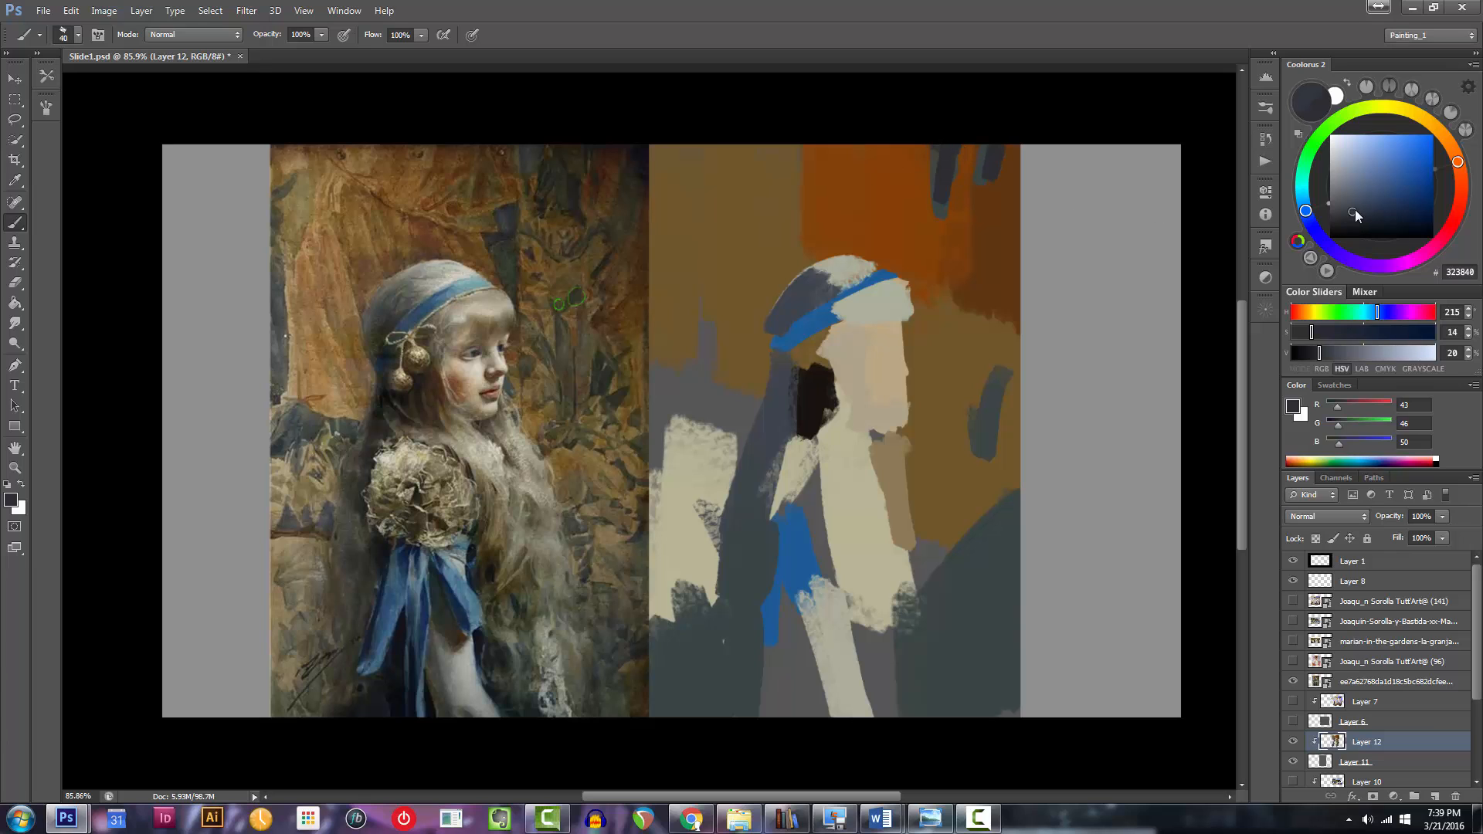
click(1356, 206)
click(1303, 200)
key(bracketright)
drag(641, 382, 594, 425)
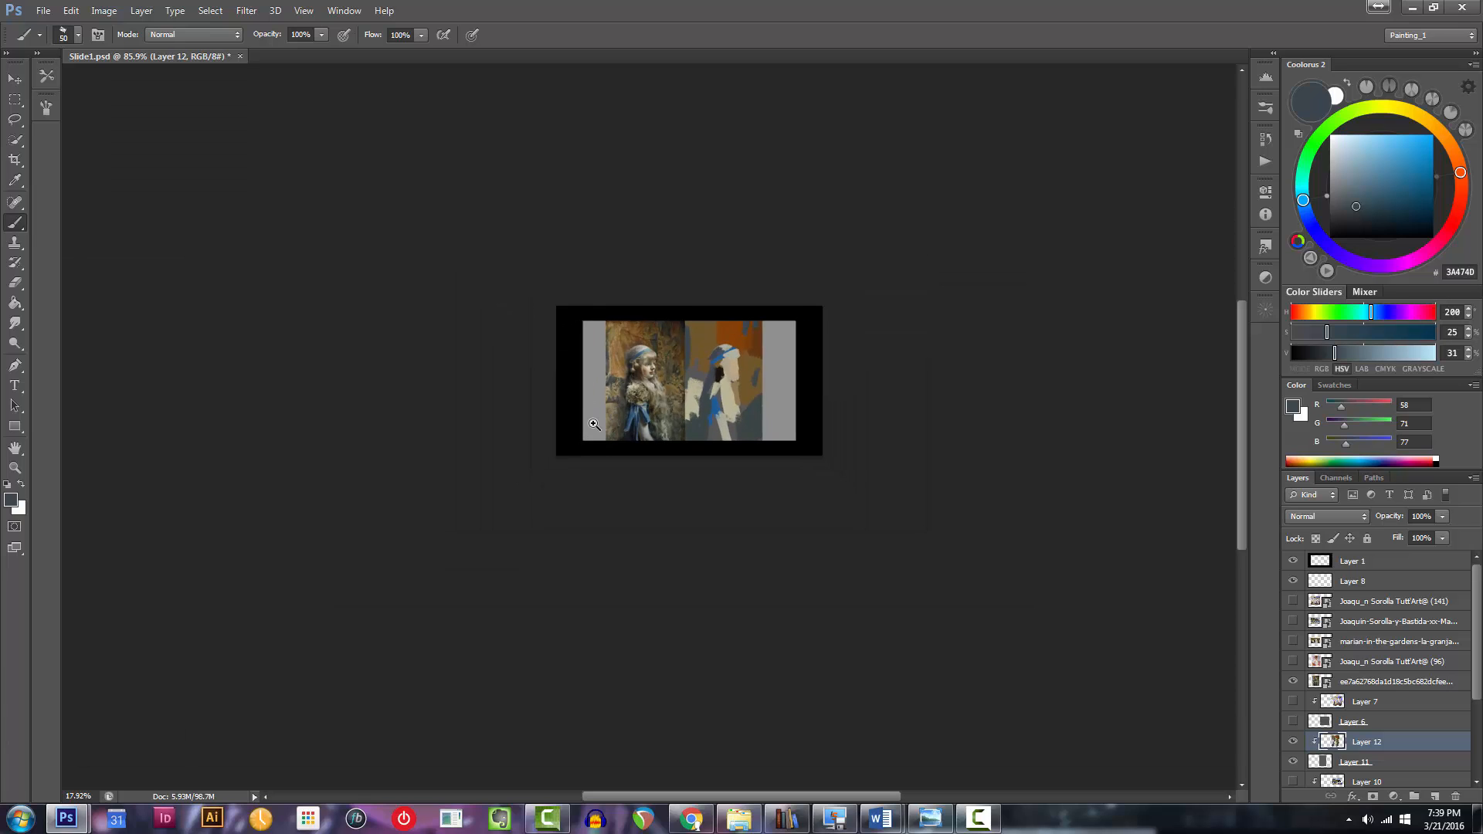
drag(691, 372, 684, 410)
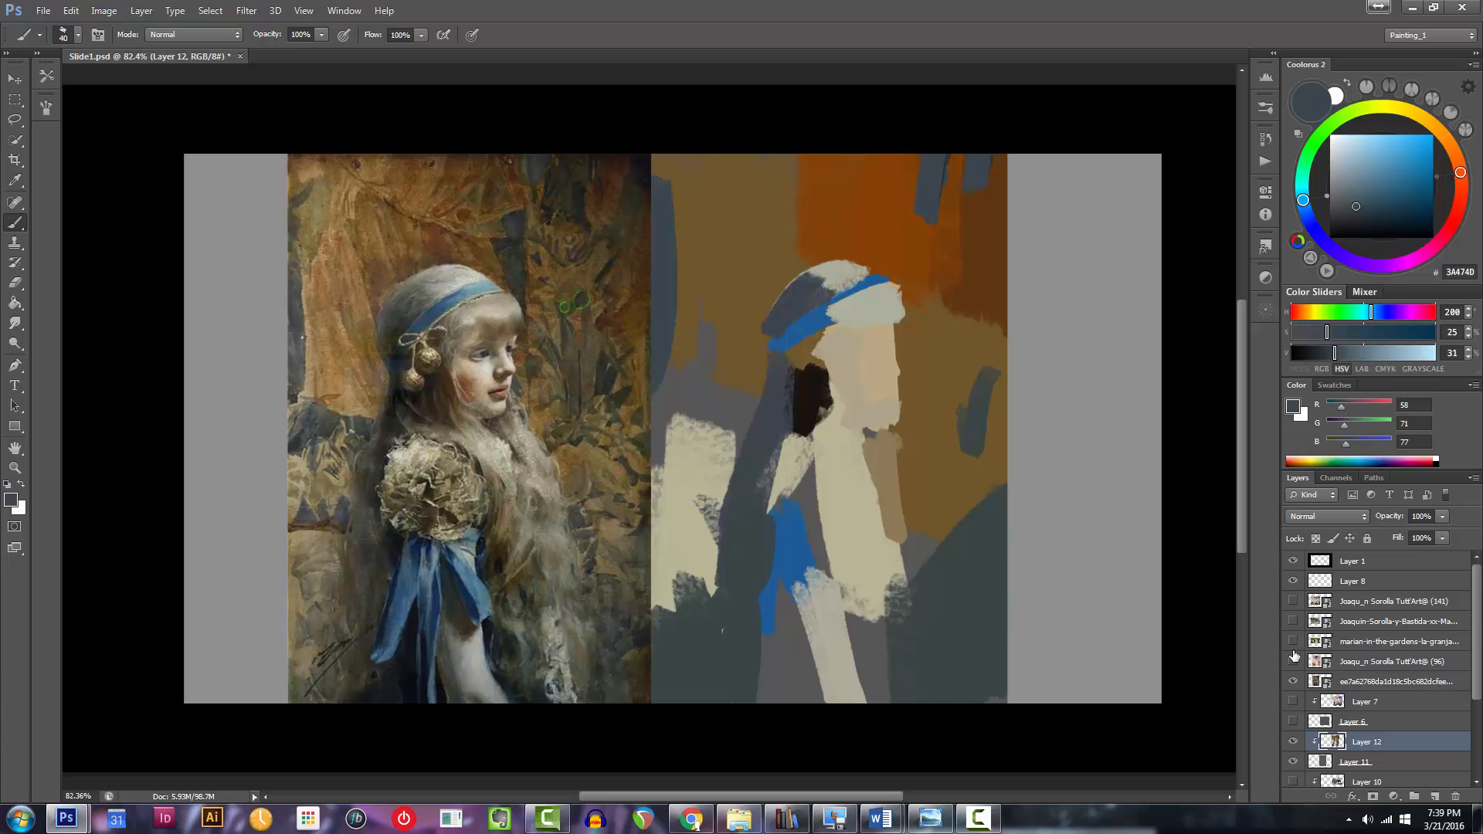
Hide the headband girl's study and reference, and show the Sorolla (96) reference of the girl in white instead.
click(1296, 762)
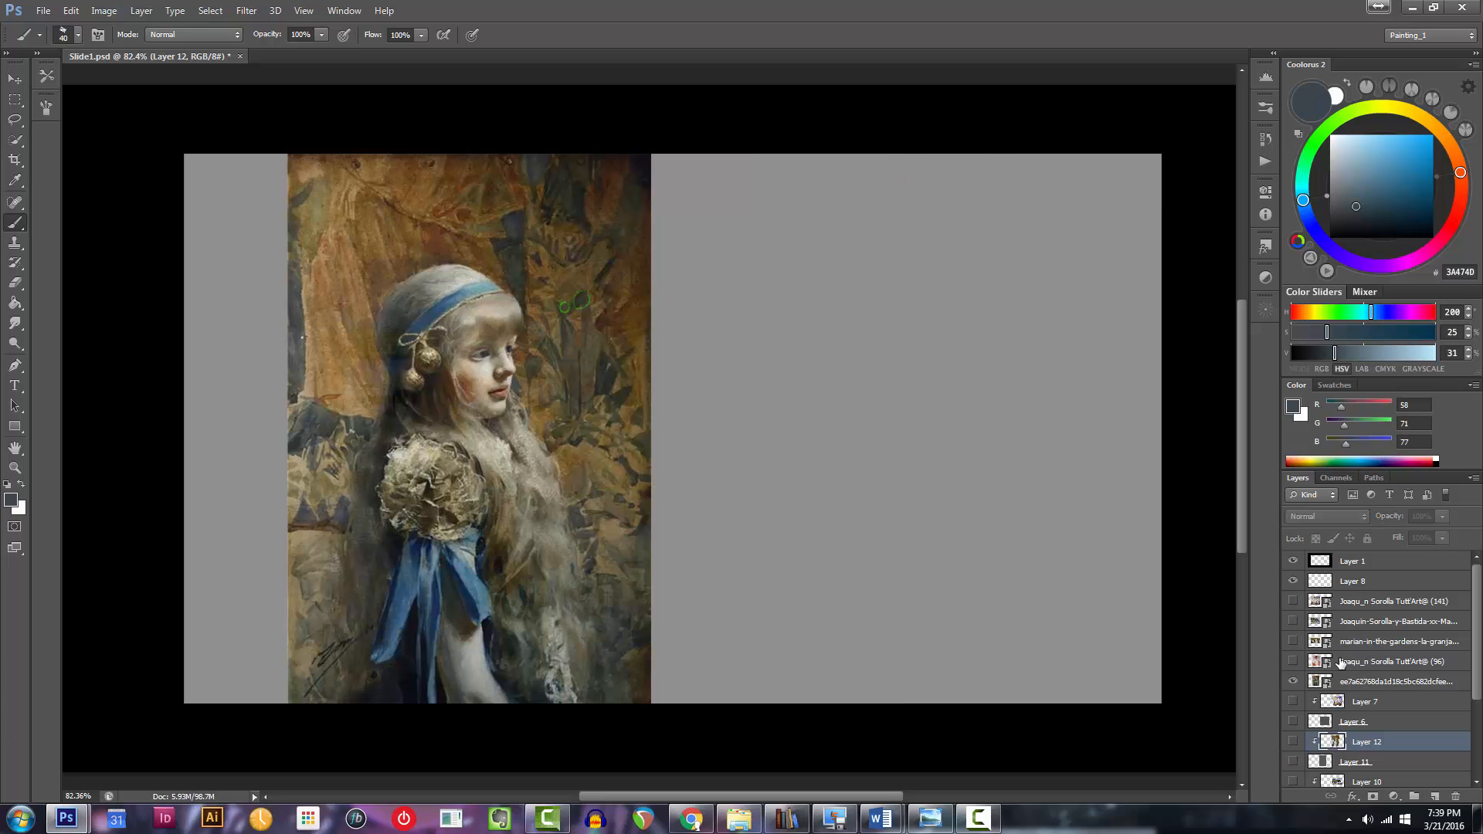
click(1294, 681)
click(1293, 661)
click(1293, 661)
click(1293, 641)
click(1293, 641)
click(1293, 662)
drag(700, 481, 687, 502)
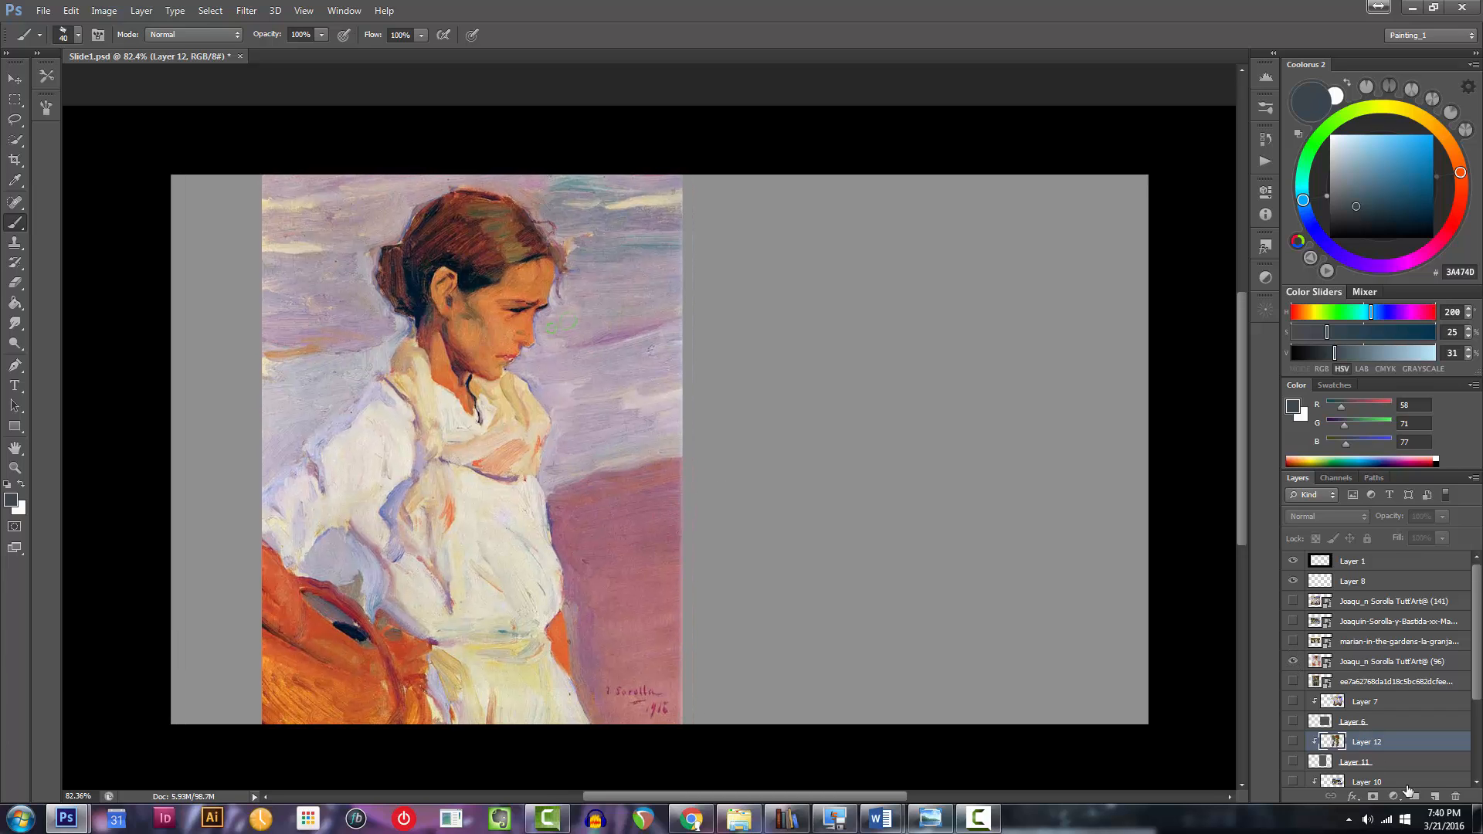
Add a new layer, fill a rectangle beside the reference with dark grey #4F4F4F, deselect it and save the file.
click(1412, 788)
click(1330, 212)
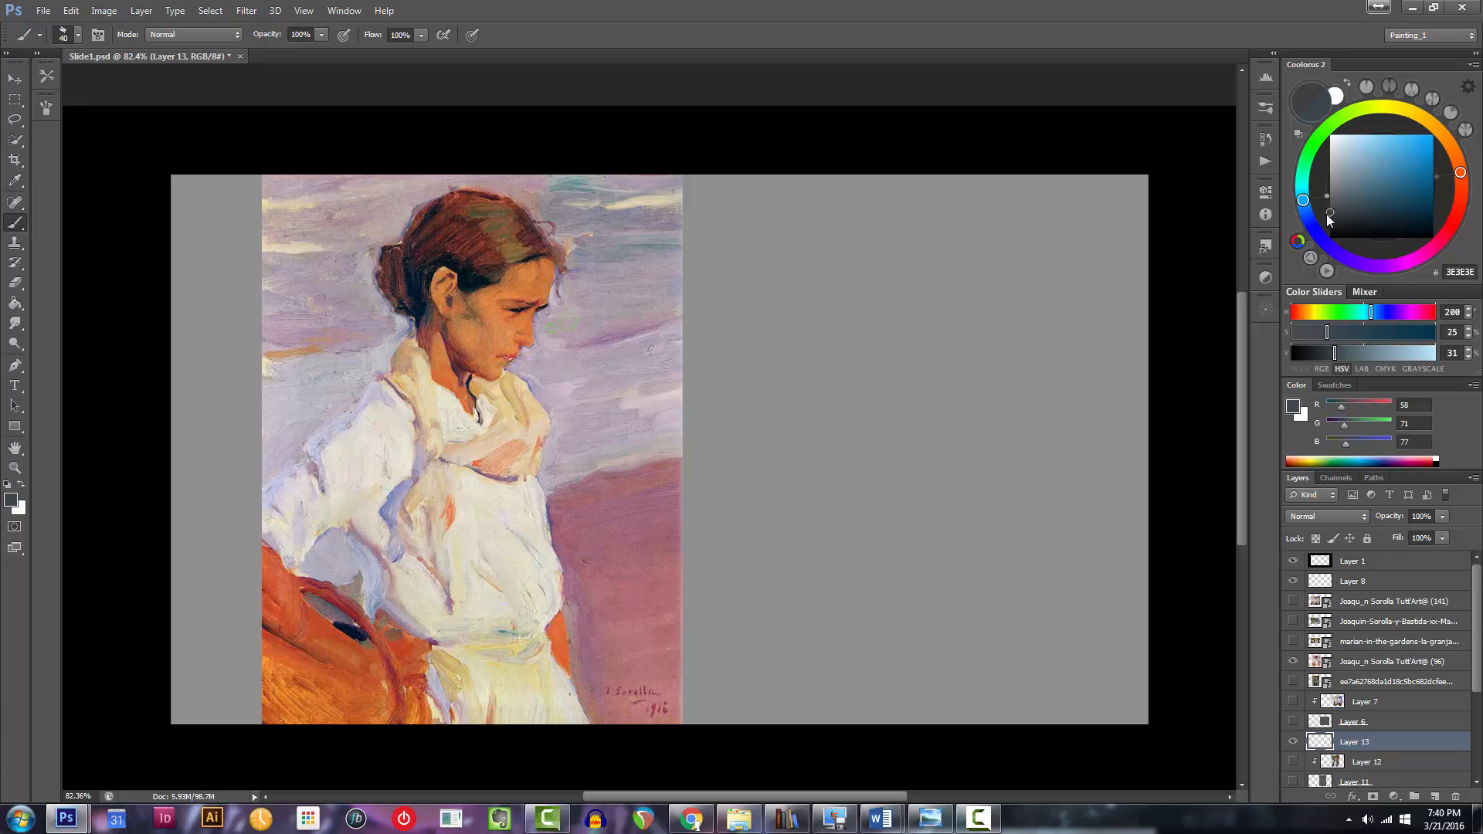
click(1329, 215)
key(m)
mouse_move(685, 140)
mouse_down()
mouse_move(961, 622)
mouse_move(925, 538)
mouse_move(680, 149)
mouse_move(980, 690)
mouse_move(1091, 732)
mouse_up()
click(1329, 206)
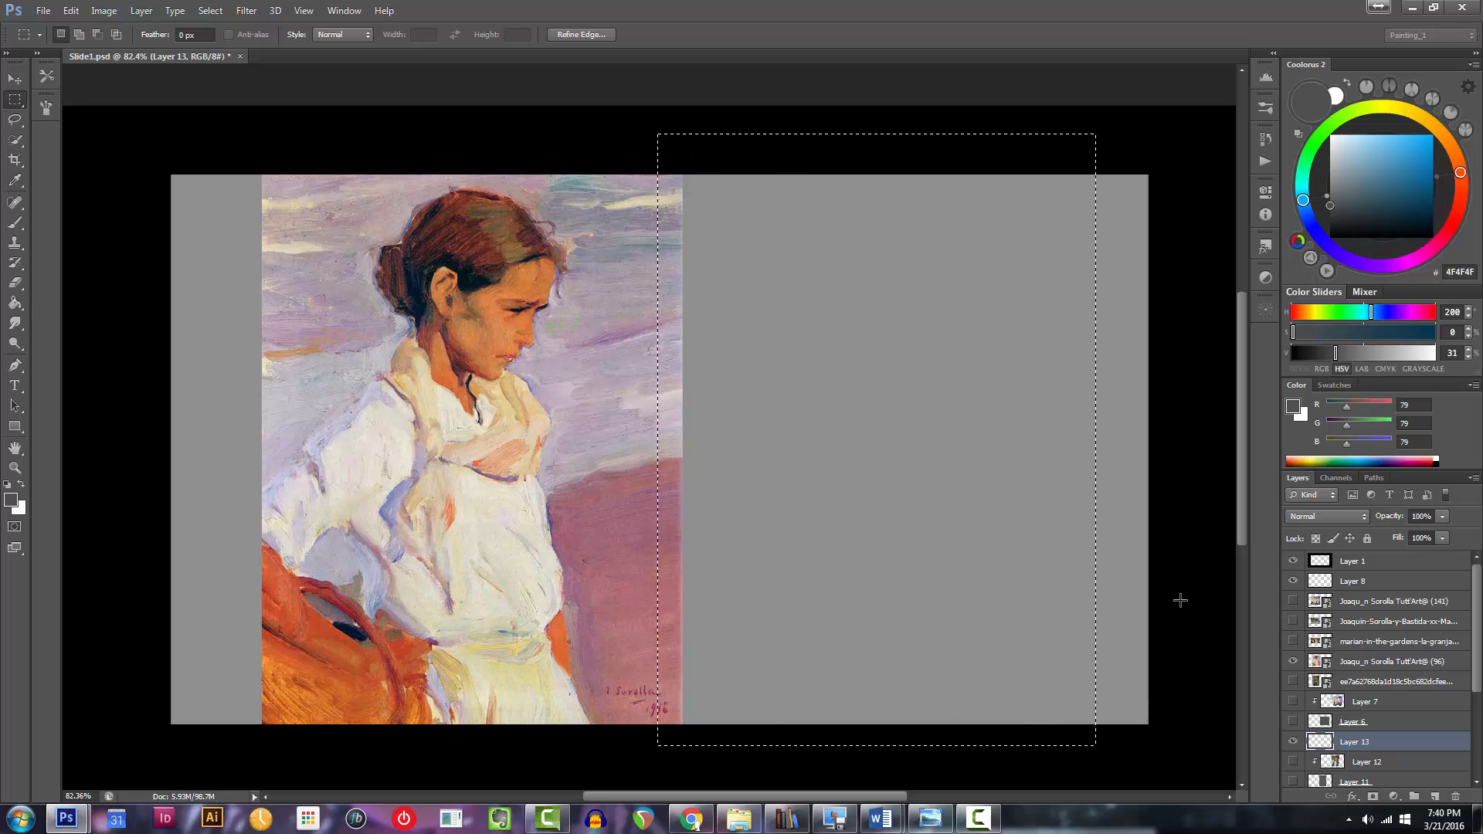
key(g)
click(800, 450)
key(b)
key(ctrl+s)
key(ctrl+d)
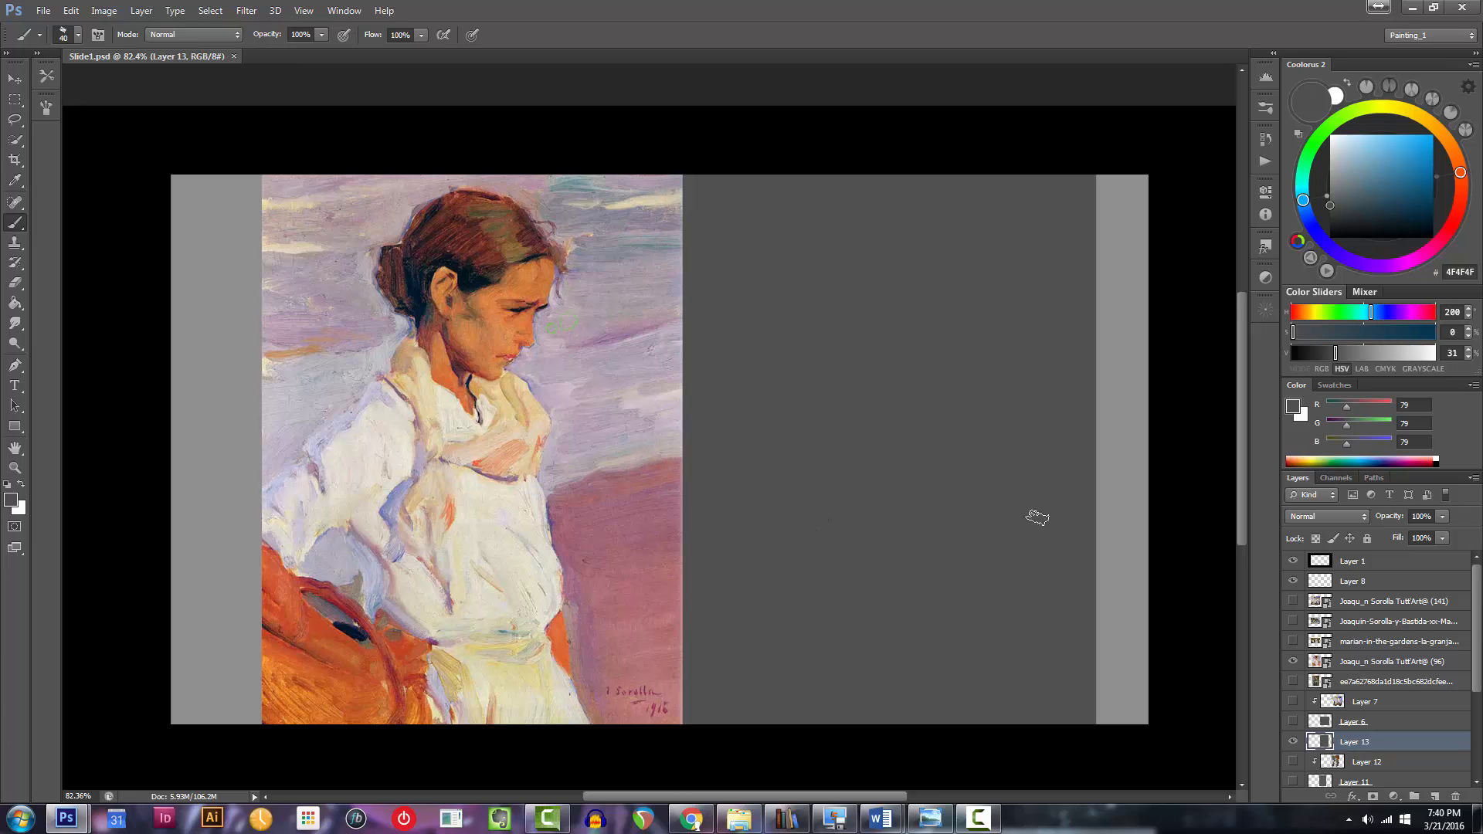
Mix a dusty rose (#A0616D) for the ground behind the girl and enlarge the brush.
click(1444, 238)
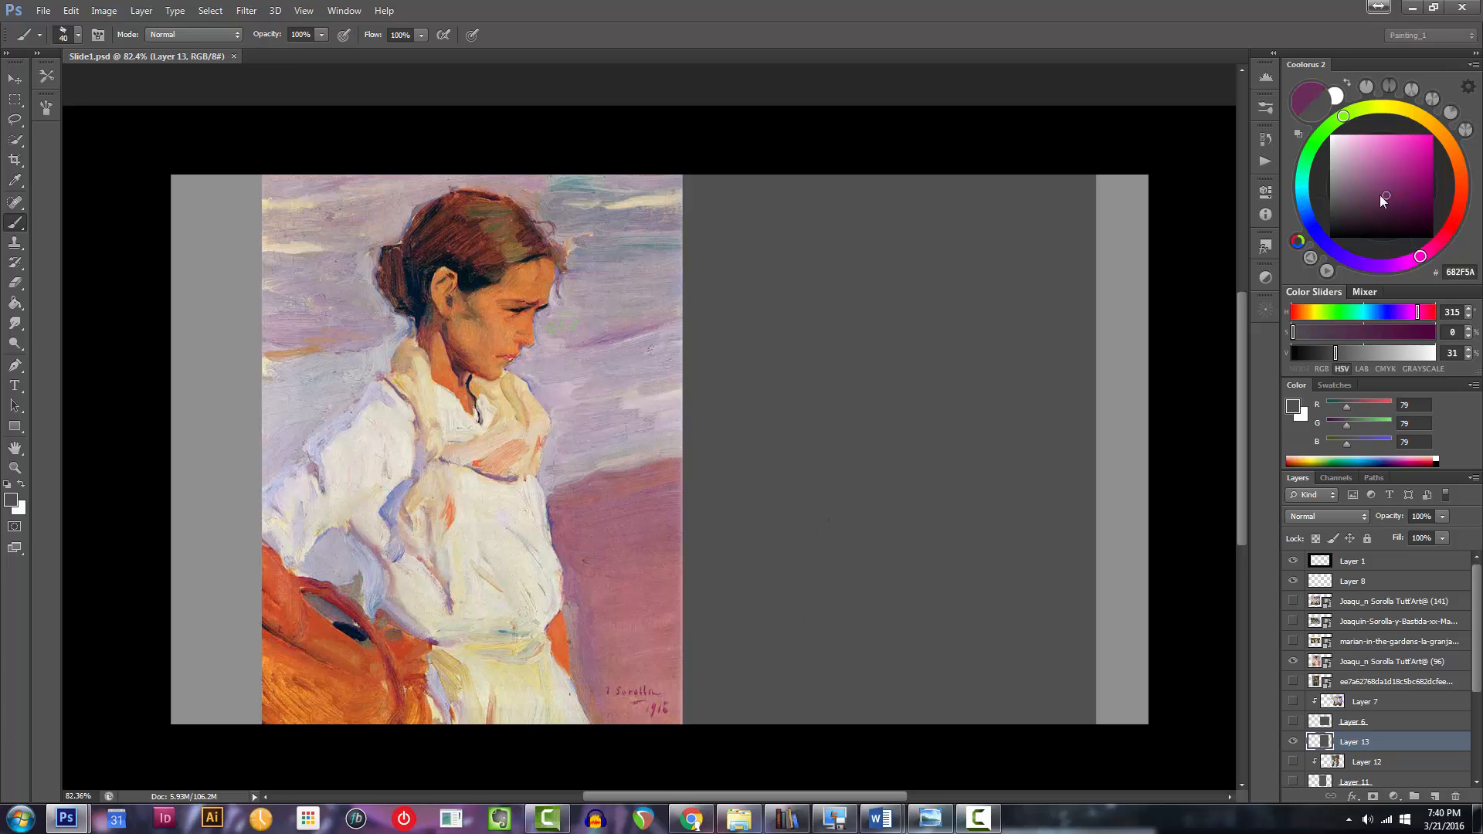
click(1372, 189)
click(1373, 175)
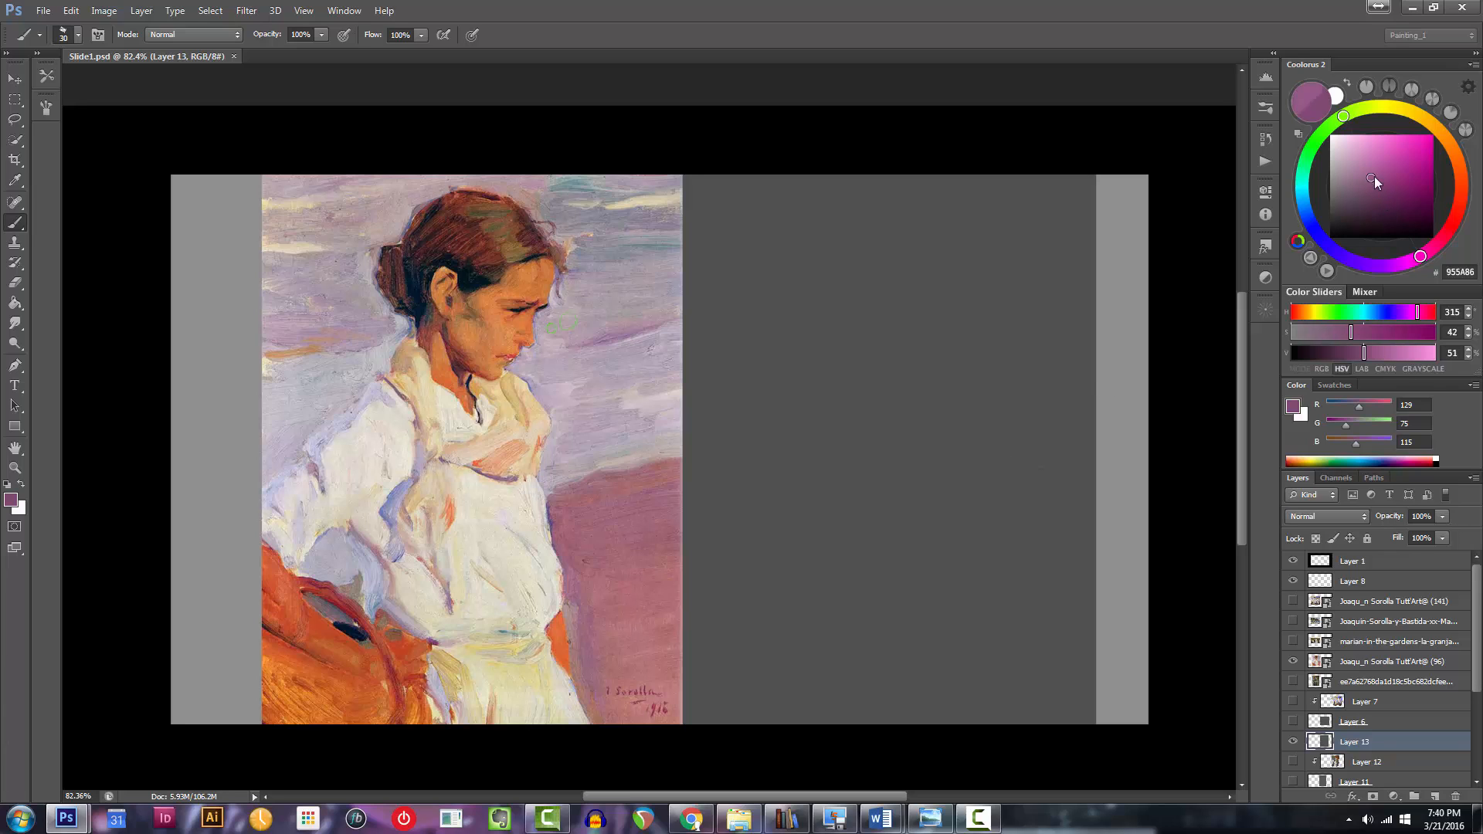
click(1441, 241)
drag(1442, 241, 1444, 236)
key(bracketright)
key(bracketright)
key(bracketright)
key(bracketright)
Try a rose stroke on the base layer, undo it, and add a new layer clipped to the grey rectangle.
drag(924, 555, 1120, 502)
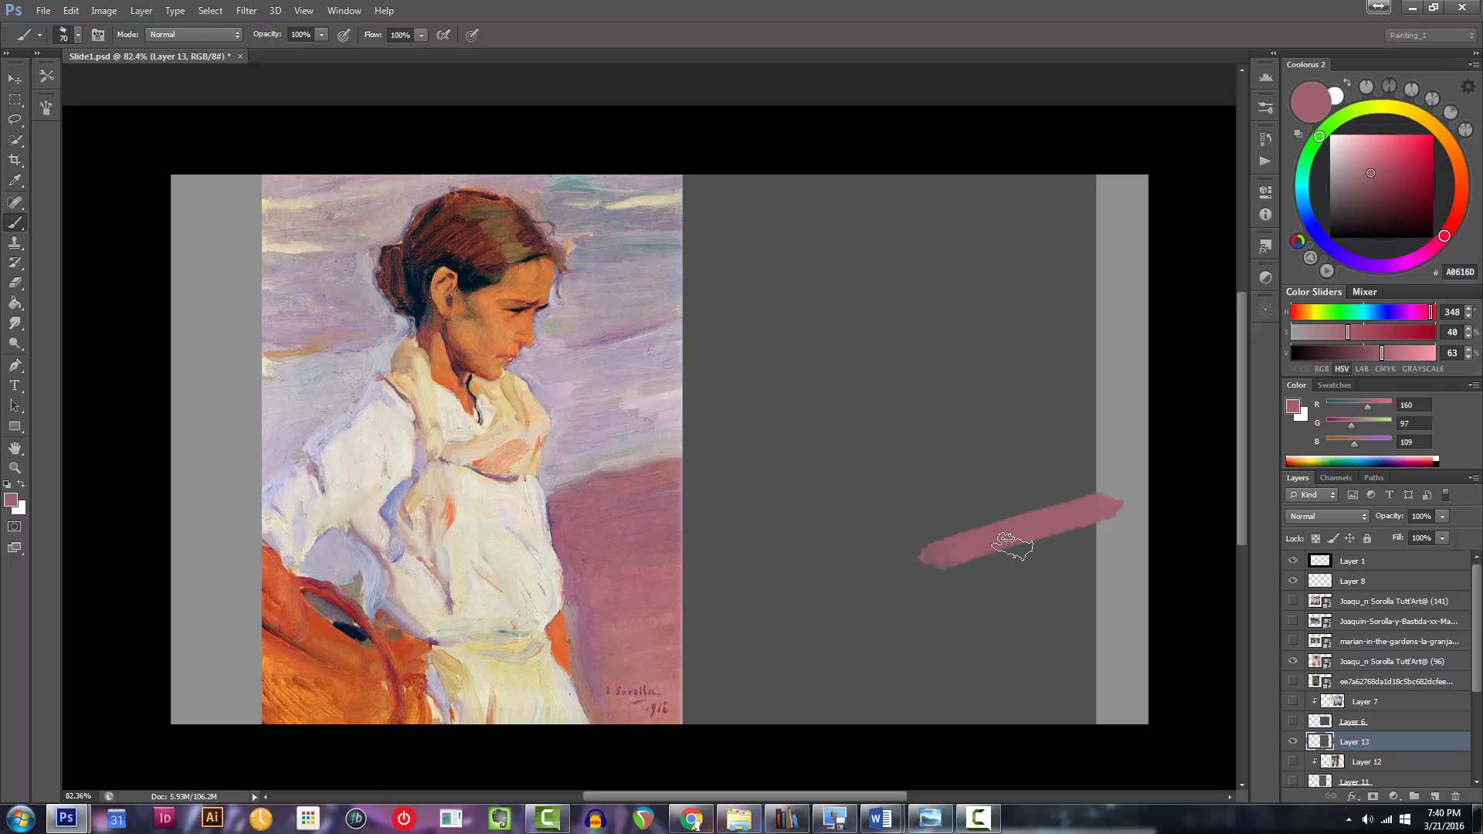
key(ctrl+z)
click(1435, 797)
alt+click(1364, 751)
Block in the sloping rose ground in the study's lower right with broad strokes of varying size.
key(bracketright)
drag(957, 559, 1111, 485)
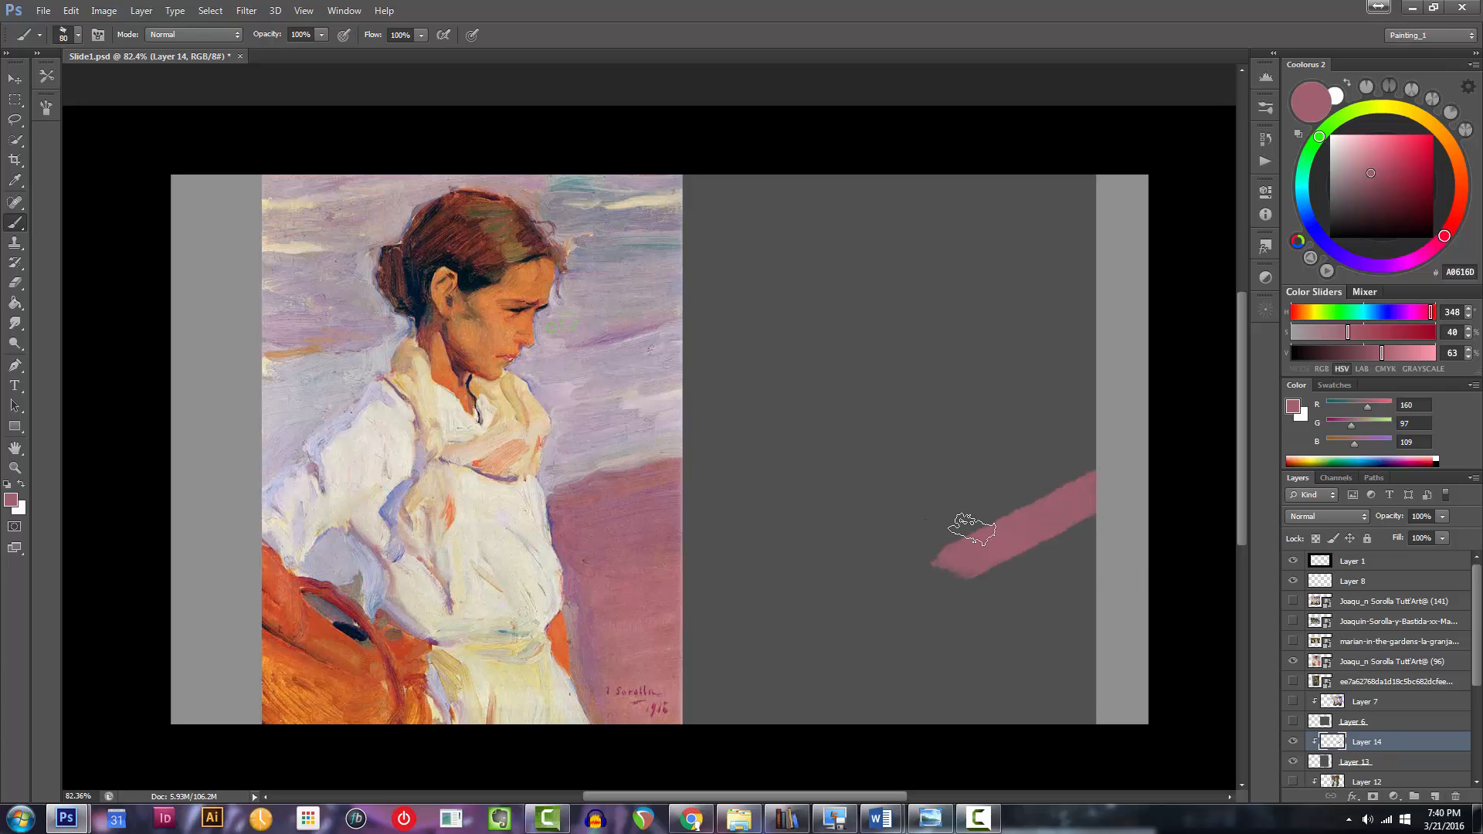
key(bracketright)
key(bracketright)
key(bracketright)
key(bracketright)
mouse_move(1149, 547)
mouse_down()
mouse_move(1043, 605)
mouse_move(1065, 626)
mouse_move(1048, 725)
mouse_move(1035, 711)
mouse_up()
key(bracketleft)
key(bracketleft)
key(bracketleft)
key(bracketleft)
key(bracketleft)
drag(942, 550, 989, 750)
Mix a muted mauve (#7E5B72) and try a broad stroke along the upper edge of the rose ground.
click(1422, 252)
drag(1363, 172, 1360, 187)
key(bracketright)
key(bracketright)
key(bracketright)
drag(954, 540, 1104, 486)
key(ctrl+z)
Paint mauve along the upper and inner edges of the rose ground and streak it across the patch.
key(bracketleft)
key(bracketleft)
key(bracketleft)
key(bracketleft)
key(bracketleft)
drag(937, 530, 1093, 484)
mouse_move(949, 567)
mouse_down()
mouse_move(1085, 535)
mouse_move(970, 587)
mouse_move(964, 670)
mouse_move(962, 649)
mouse_move(992, 678)
mouse_move(1078, 671)
mouse_move(1019, 707)
mouse_up()
key(bracketleft)
key(bracketright)
key(bracketright)
key(bracketright)
key(bracketright)
key(bracketright)
key(bracketleft)
key(bracketleft)
key(bracketleft)
key(bracketleft)
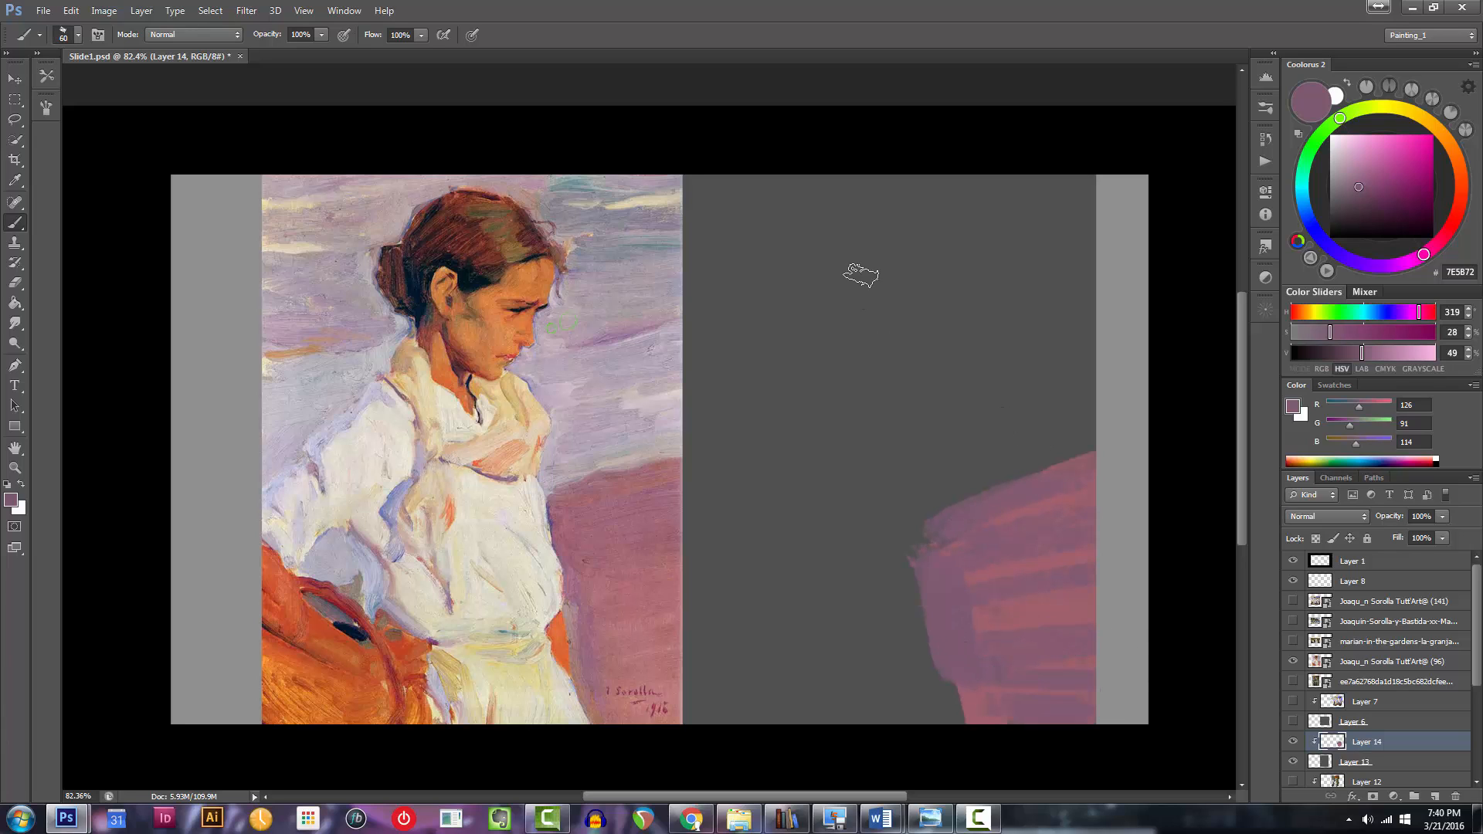
Mix a light lavender (#9F90B9) and block in the background above the rose ground, to the right of the figure.
click(1347, 167)
mouse_move(1424, 255)
mouse_down()
mouse_move(1354, 262)
mouse_move(1368, 269)
mouse_up()
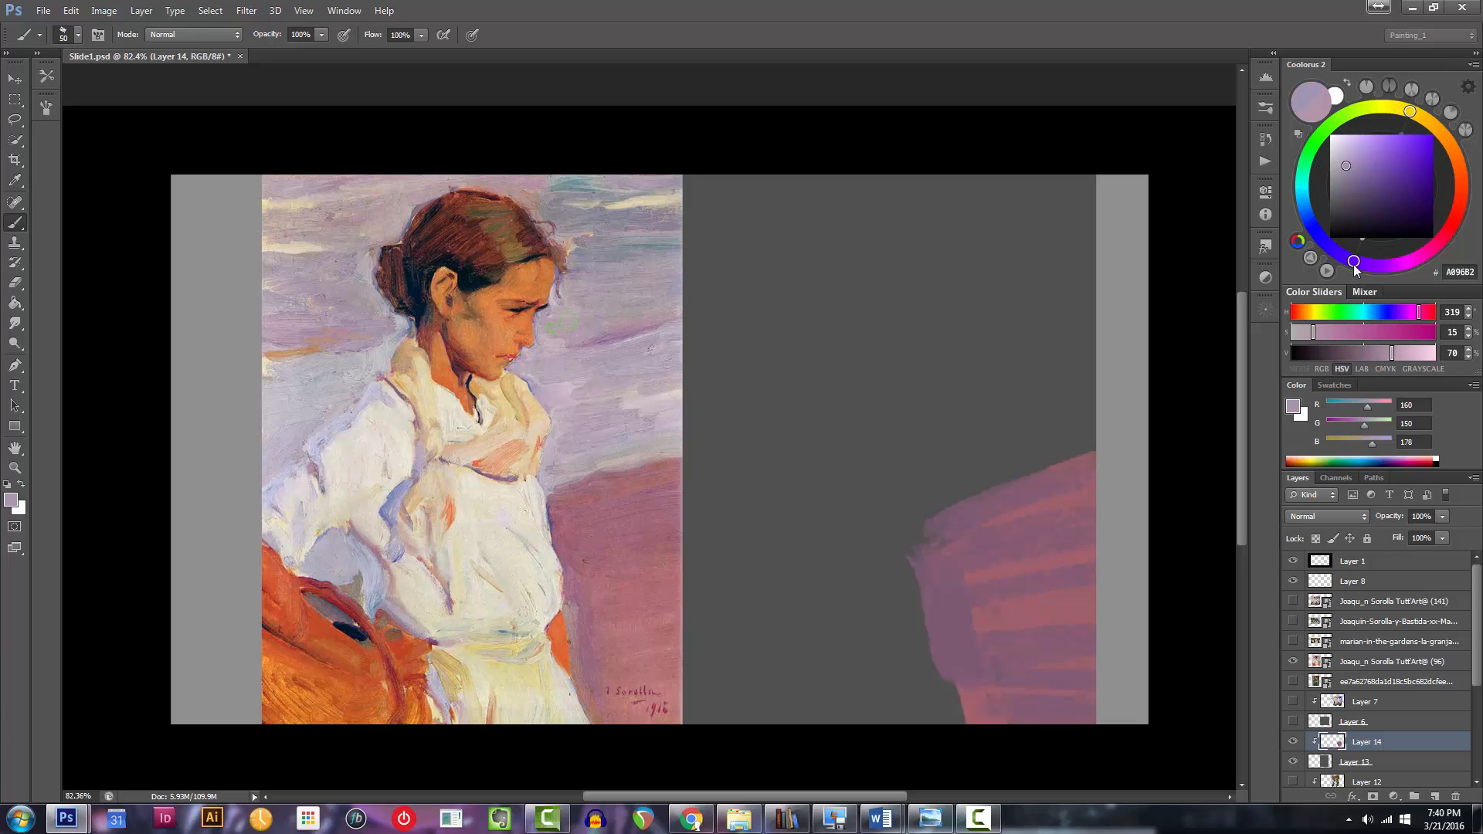
drag(1348, 162, 1352, 161)
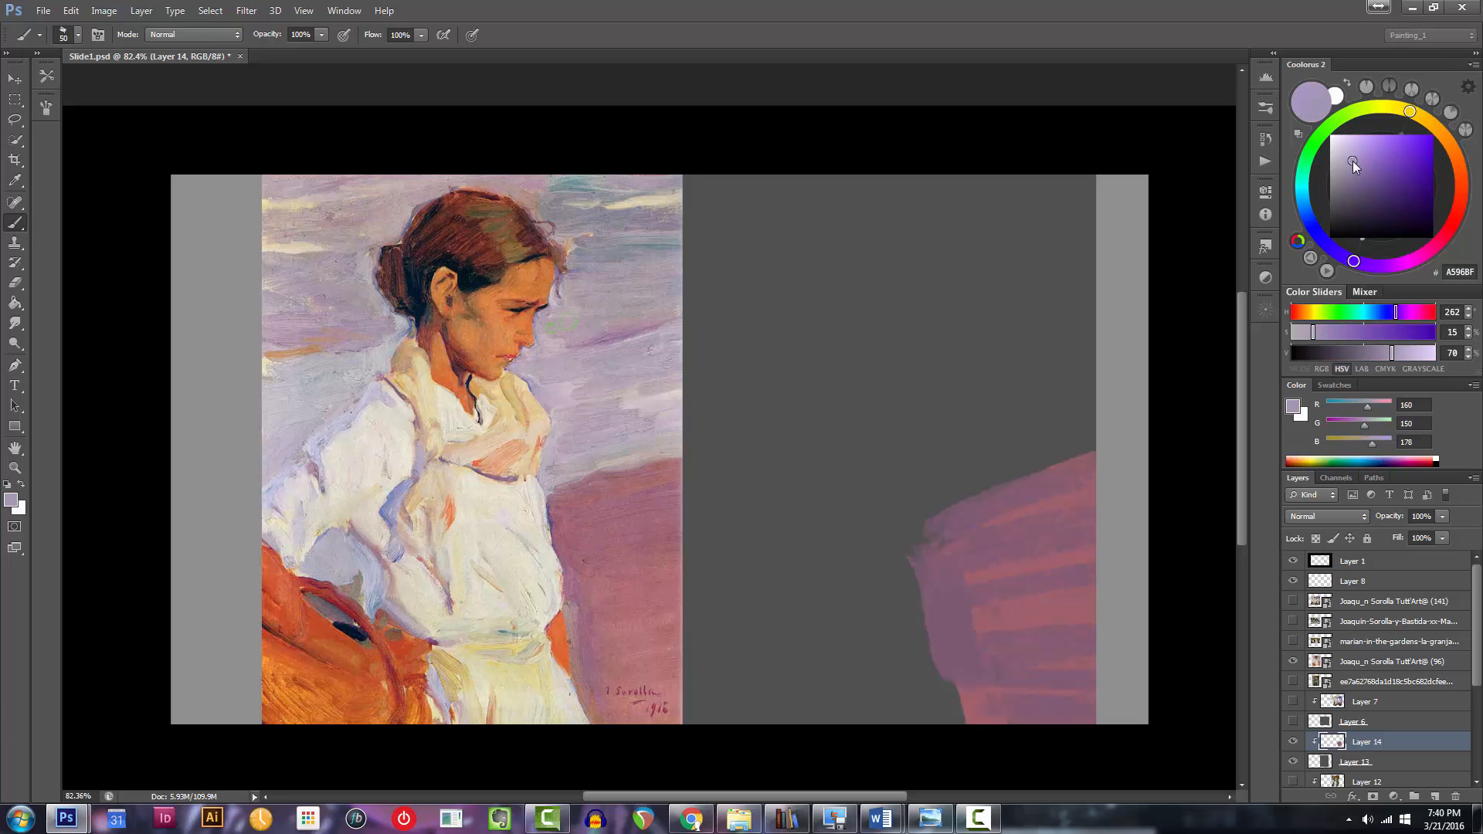
key(bracketright)
key(bracketright)
mouse_move(1003, 248)
mouse_down()
mouse_move(1036, 299)
mouse_move(1089, 239)
mouse_move(1013, 235)
mouse_move(1123, 343)
mouse_move(1014, 448)
mouse_up()
key(bracketright)
key(bracketright)
key(bracketright)
drag(1084, 395, 944, 499)
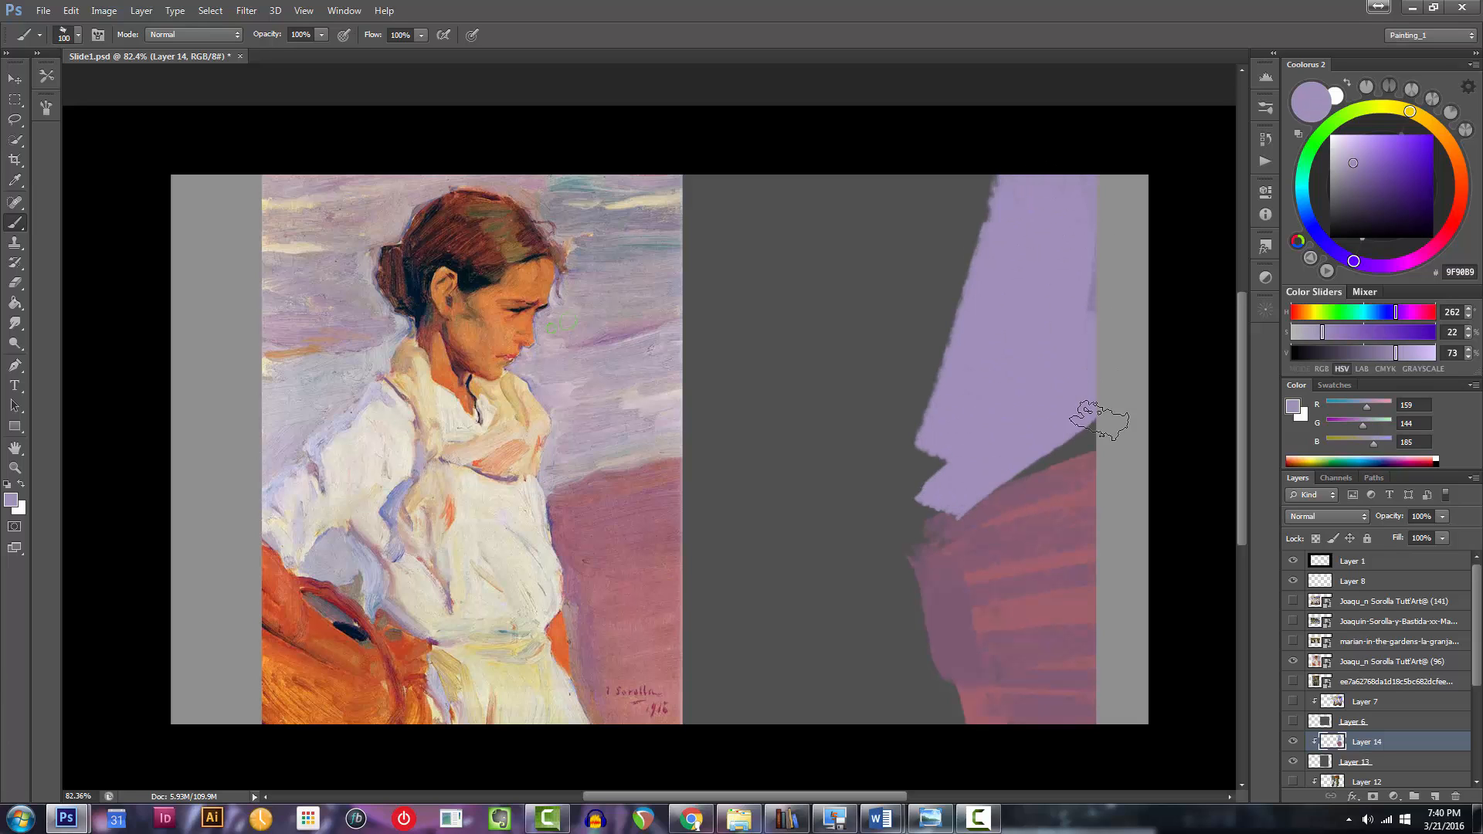
Extend the lavender around the head and over the background behind the girl's back, leaving the grey silhouette.
key(bracketleft)
key(bracketleft)
key(bracketleft)
key(bracketleft)
mouse_move(953, 387)
mouse_down()
mouse_move(917, 416)
mouse_move(962, 293)
mouse_move(935, 365)
mouse_move(921, 173)
mouse_move(942, 268)
mouse_move(962, 270)
mouse_move(978, 220)
mouse_move(891, 218)
mouse_move(919, 330)
mouse_move(908, 307)
mouse_move(934, 225)
mouse_up()
key(bracketright)
key(bracketright)
key(bracketright)
key(bracketright)
mouse_move(867, 149)
mouse_down()
mouse_move(783, 222)
mouse_move(815, 170)
mouse_move(655, 248)
mouse_move(724, 215)
mouse_move(804, 207)
mouse_move(703, 327)
mouse_move(811, 265)
mouse_move(758, 377)
mouse_move(777, 260)
mouse_move(754, 408)
mouse_move(713, 298)
mouse_move(699, 479)
mouse_move(764, 463)
mouse_move(772, 524)
mouse_move(736, 465)
mouse_move(699, 555)
mouse_move(794, 523)
mouse_up()
key(bracketleft)
key(bracketleft)
key(bracketleft)
key(bracketleft)
key(bracketleft)
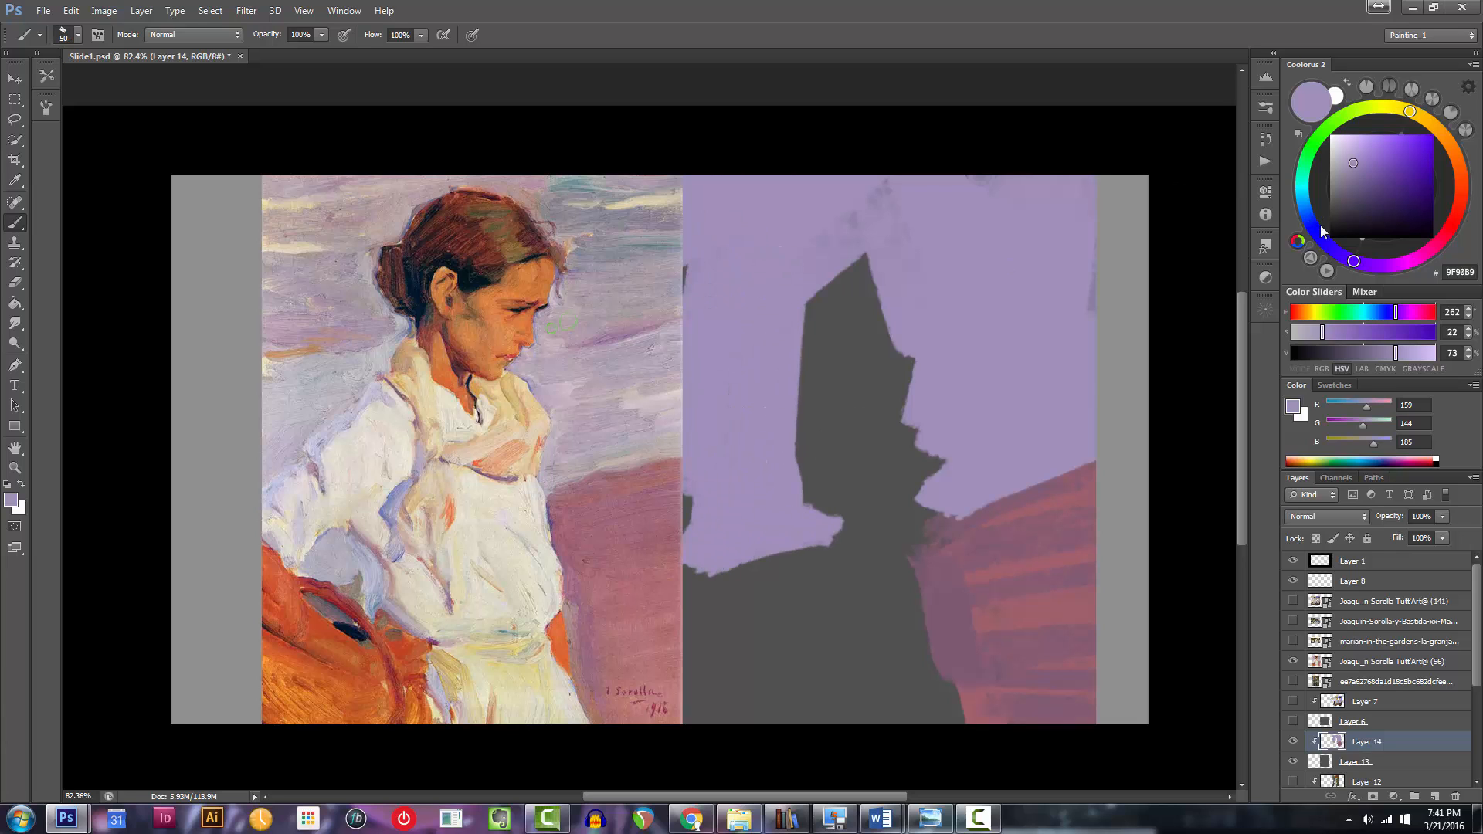
Mix a pale blue and paint light streaks across the lavender background near the study's upper right.
drag(1336, 263, 1330, 247)
click(1307, 220)
key(bracketleft)
key(bracketleft)
mouse_move(1135, 223)
mouse_down()
mouse_move(908, 245)
mouse_move(1143, 213)
mouse_move(1112, 220)
mouse_up()
click(1301, 199)
key(bracketright)
key(bracketright)
key(bracketleft)
drag(980, 201, 915, 203)
Mix a light turquoise and add a streak just above the pale blue one.
mouse_move(1358, 161)
mouse_down()
mouse_move(1387, 164)
mouse_move(1375, 158)
mouse_up()
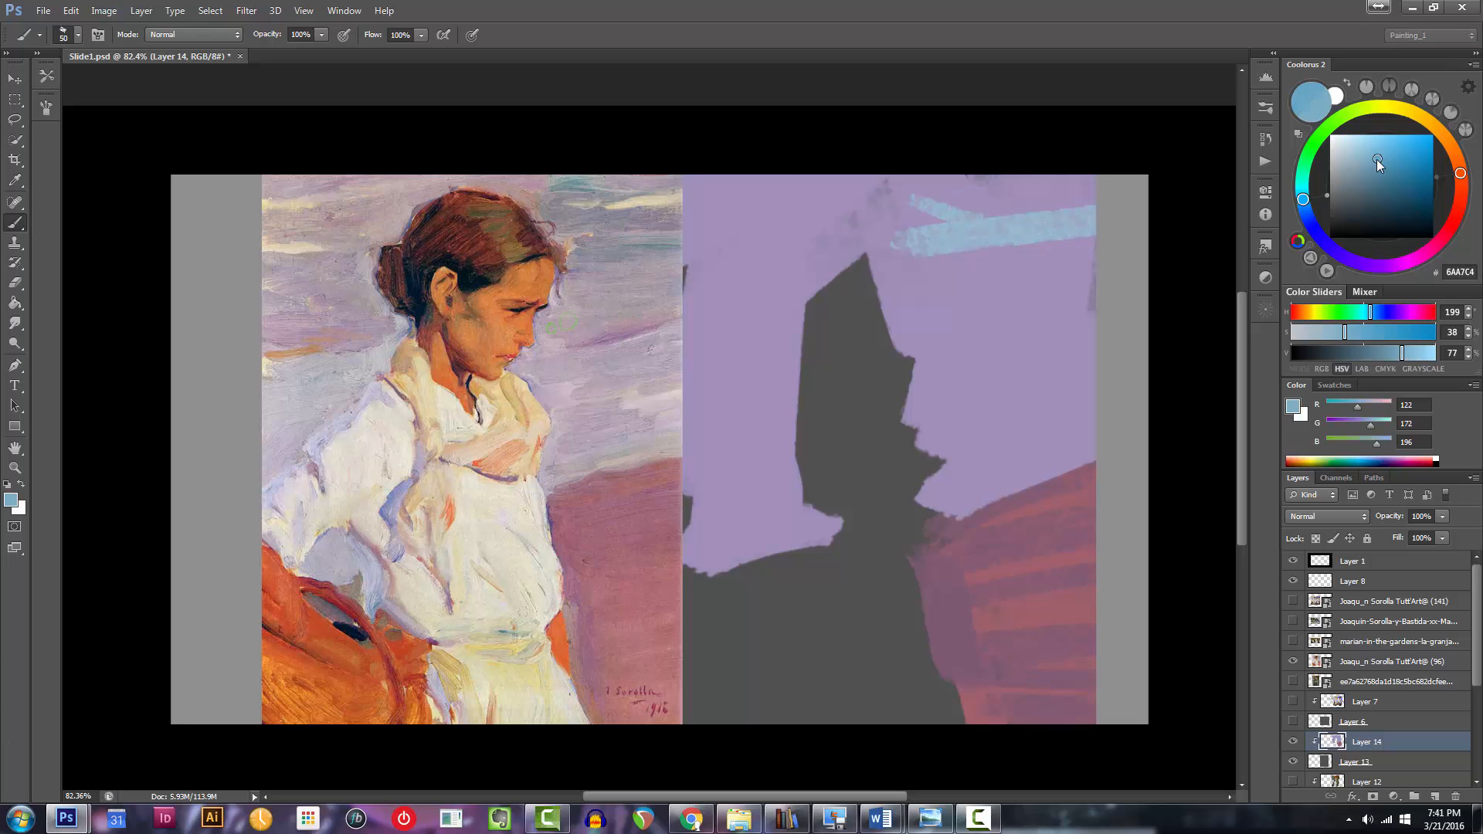
click(1302, 186)
mouse_move(925, 214)
mouse_down()
mouse_move(955, 231)
mouse_move(943, 207)
mouse_move(1093, 209)
mouse_up()
Mix a deep teal (#2E7C7A) and add darker streaks above and below the light blue ones.
key(bracketleft)
drag(1375, 163, 1394, 187)
drag(920, 207, 1004, 209)
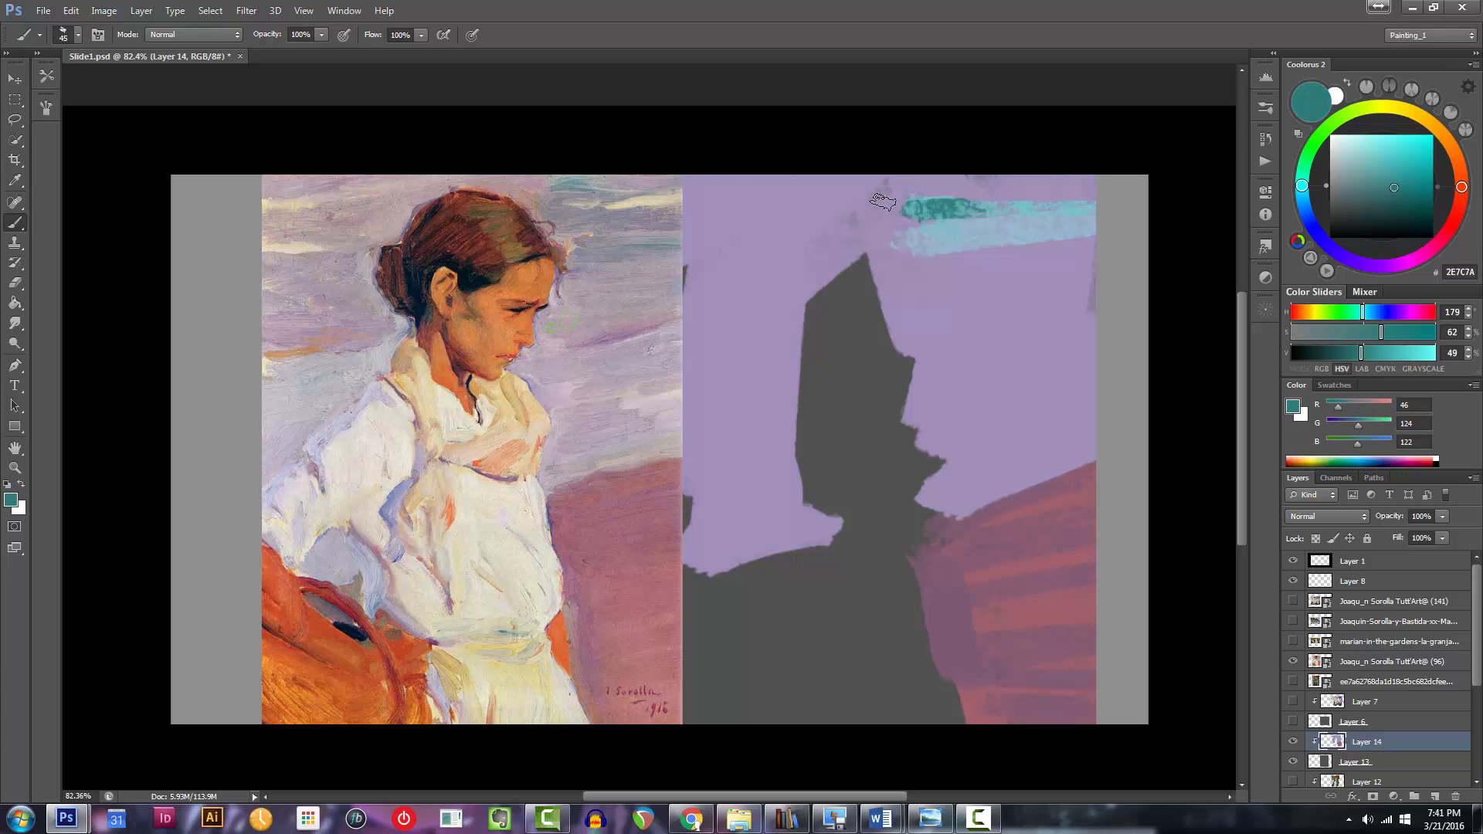
drag(882, 202, 989, 204)
key(bracketright)
mouse_move(914, 252)
mouse_down()
mouse_move(1139, 241)
mouse_move(986, 301)
mouse_move(1089, 255)
mouse_move(1093, 240)
mouse_move(1034, 252)
mouse_move(1073, 241)
mouse_up()
key(bracketright)
Mix a warm orange-brown and block in the girl's face with smaller and larger strokes.
click(1454, 155)
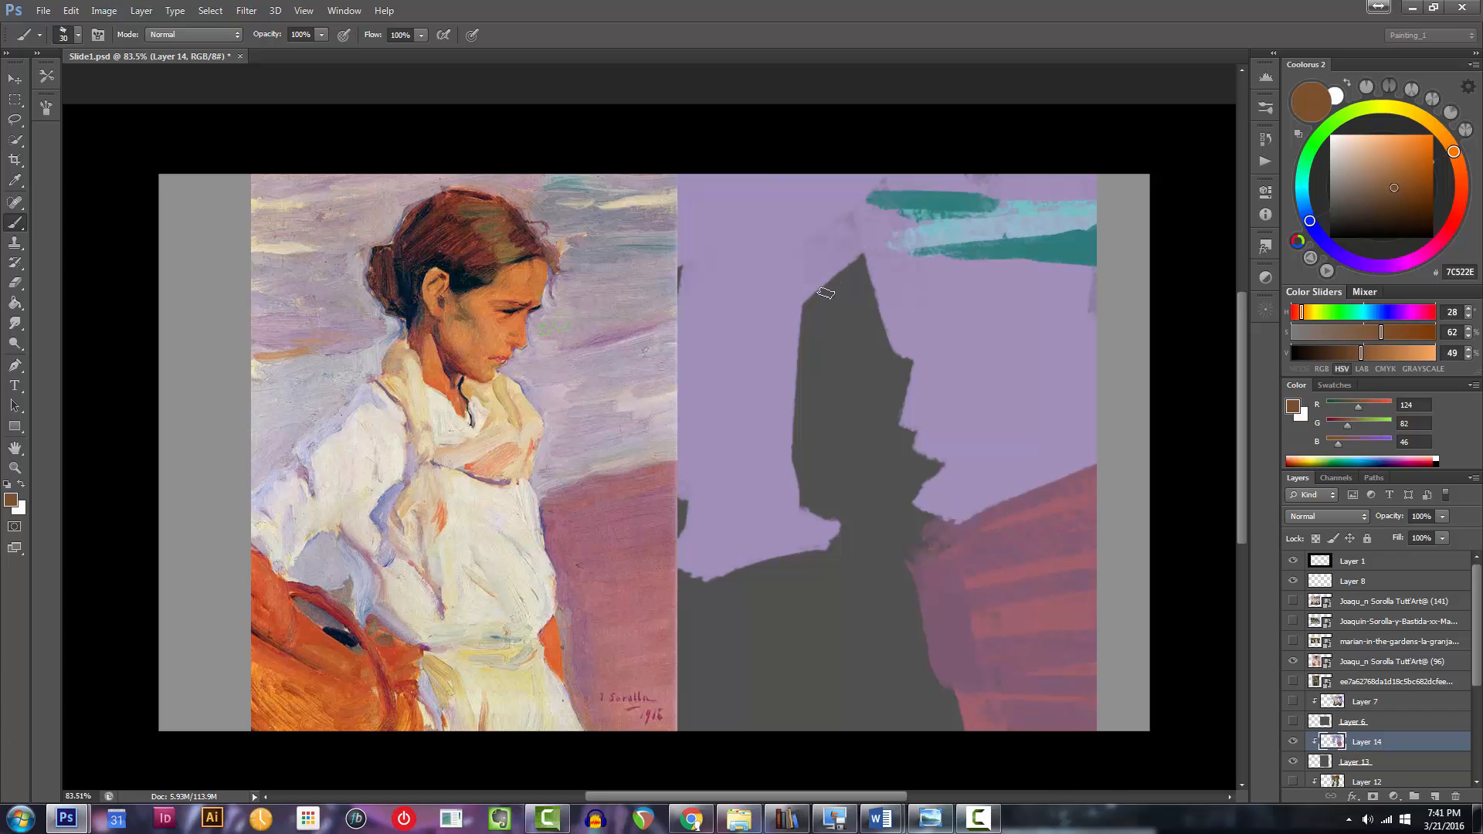
click(1403, 170)
key(bracketleft)
mouse_move(815, 288)
mouse_down()
mouse_move(893, 293)
mouse_move(871, 299)
mouse_move(899, 274)
mouse_up()
key(bracketright)
key(bracketright)
key(bracketright)
key(bracketright)
mouse_move(917, 327)
mouse_down()
mouse_move(874, 324)
mouse_move(934, 272)
mouse_move(865, 312)
mouse_move(820, 298)
mouse_move(829, 290)
mouse_move(888, 316)
mouse_move(842, 322)
mouse_move(859, 329)
mouse_move(914, 312)
mouse_move(904, 340)
mouse_move(870, 331)
mouse_move(880, 380)
mouse_move(900, 347)
mouse_move(845, 340)
mouse_move(864, 387)
mouse_move(838, 374)
mouse_move(815, 441)
mouse_move(819, 353)
mouse_move(834, 332)
mouse_move(838, 396)
mouse_move(822, 405)
mouse_move(843, 365)
mouse_move(844, 419)
mouse_move(883, 450)
mouse_move(856, 375)
mouse_up()
Mix a brighter orange and build up the face and ear shapes at the top of the silhouette.
click(1403, 159)
click(1405, 153)
key(bracketright)
key(bracketright)
key(bracketleft)
key(bracketleft)
key(bracketleft)
key(bracketleft)
key(bracketright)
drag(878, 274, 846, 277)
Mix a rust red (#A84114) and a darker red-brown (#7C2D0A) and mark the girl's two eyes on the orange face.
click(1422, 169)
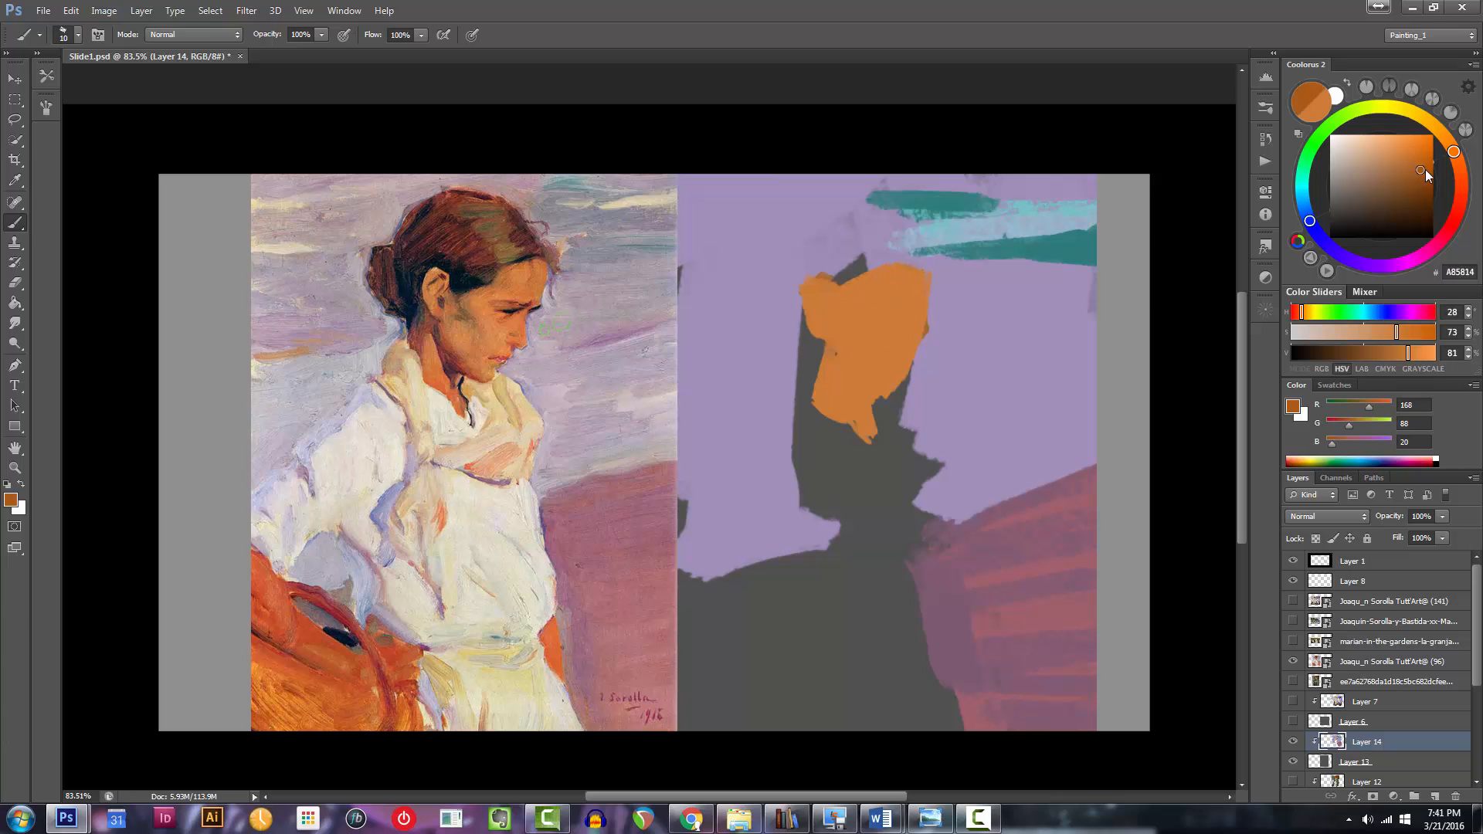
click(1457, 177)
drag(861, 309, 888, 312)
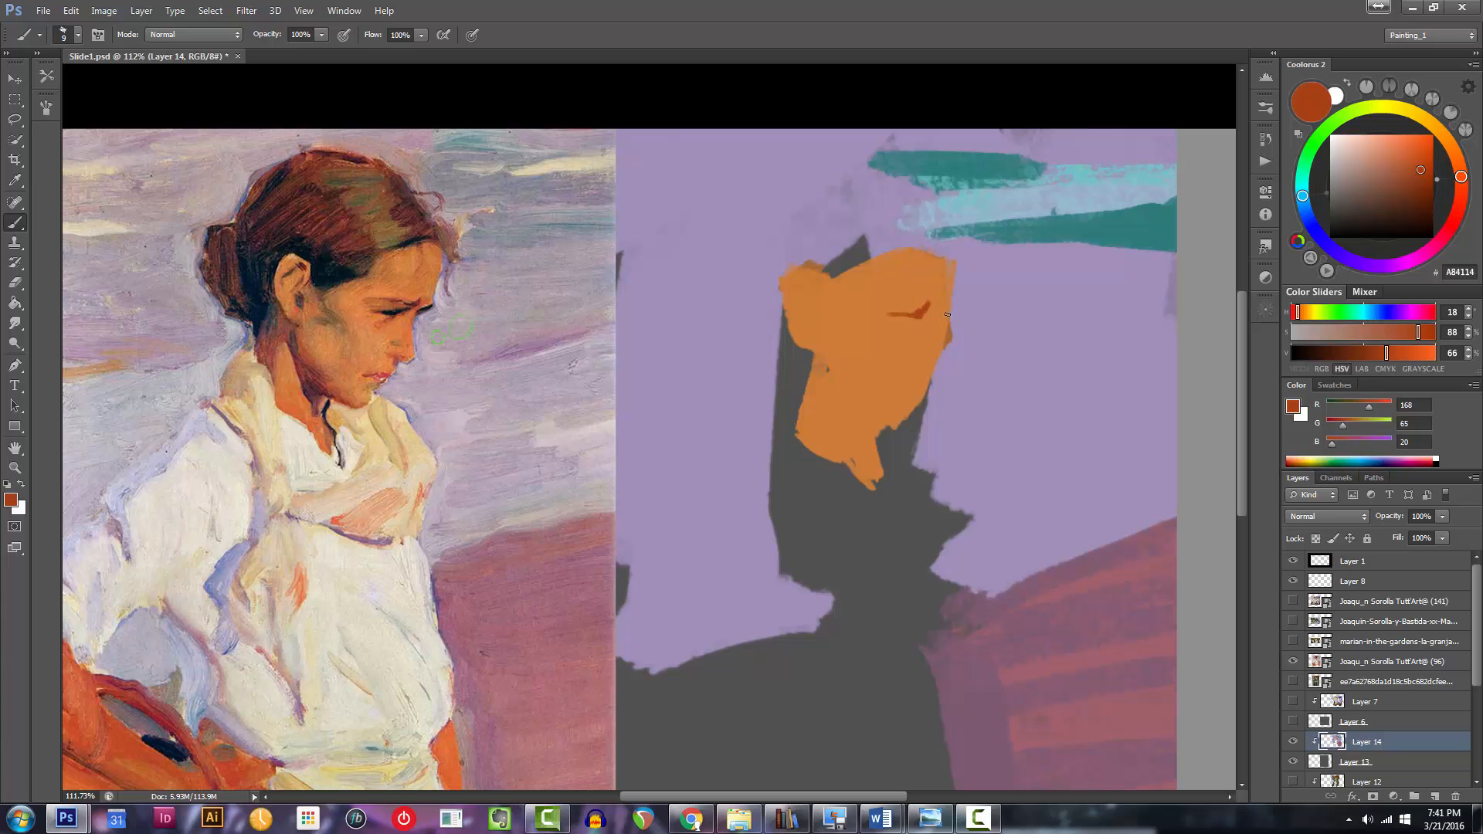
click(1424, 188)
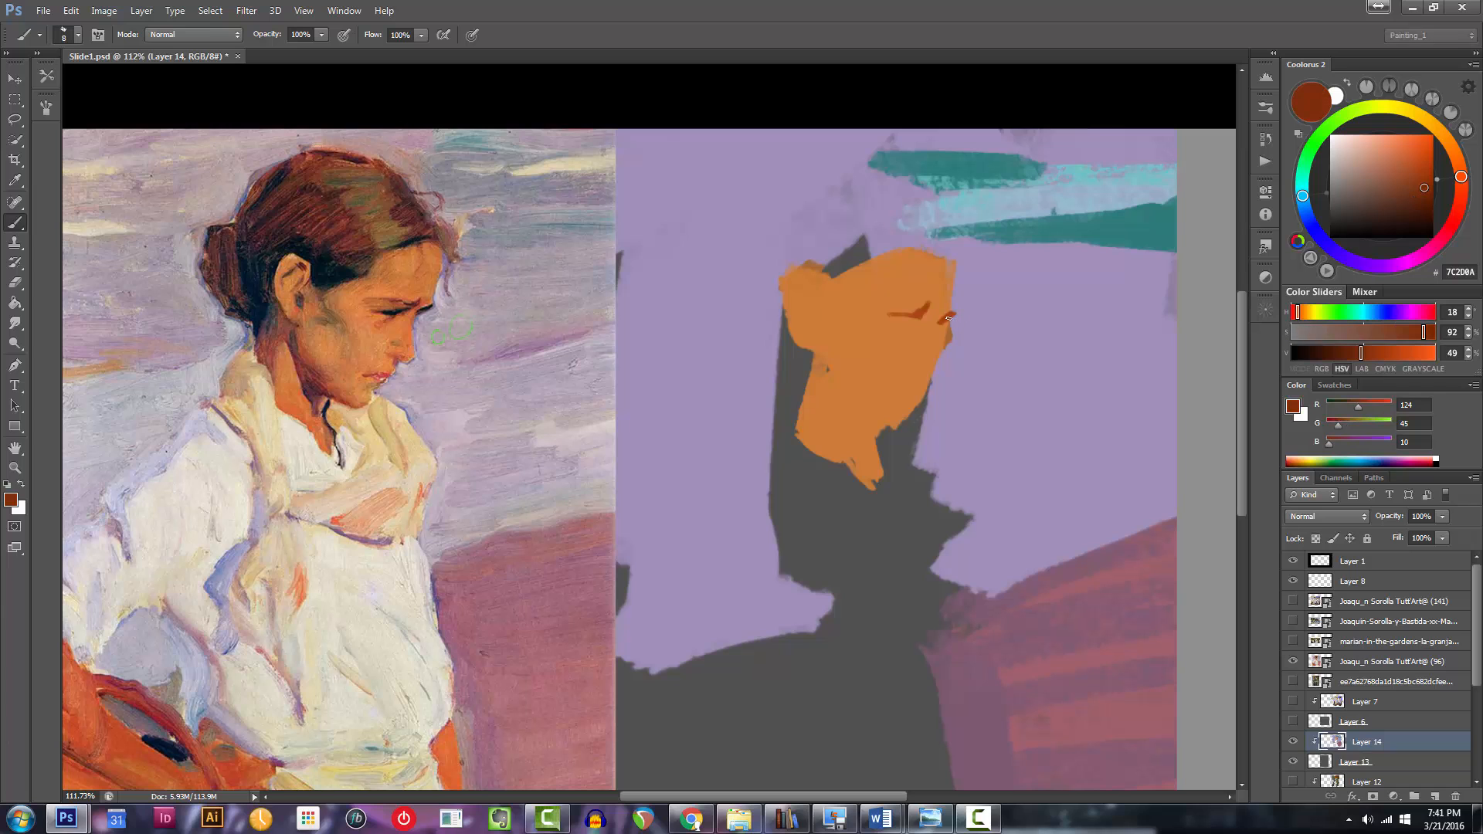
mouse_move(936, 337)
mouse_down()
mouse_move(842, 336)
mouse_move(927, 337)
mouse_up()
Mix a pale peach (#E5BF9D) and paint the collar below the neck and a strip down the blouse front.
alt+click(863, 413)
key(bracketright)
key(bracketright)
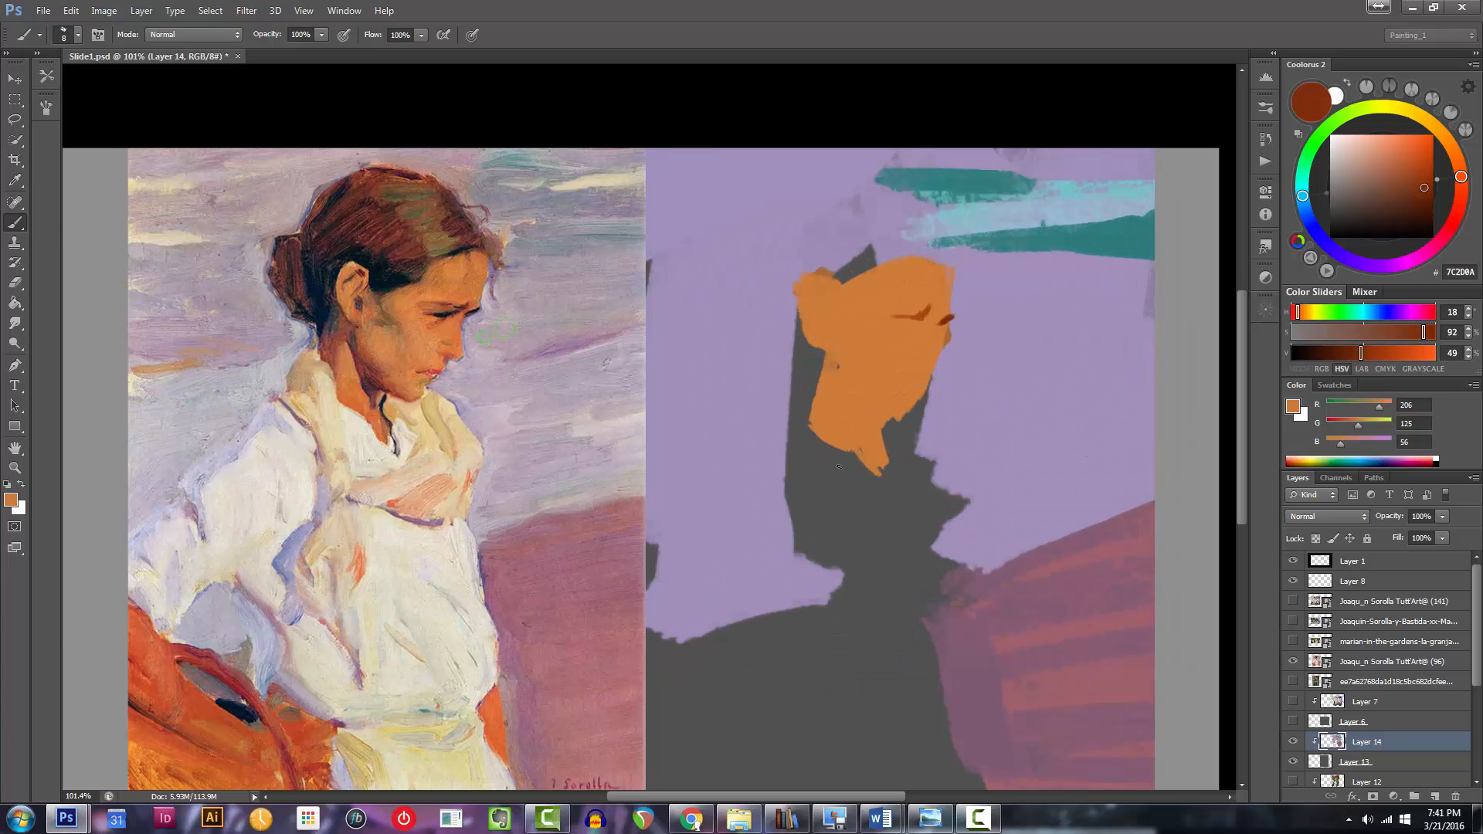
drag(1348, 156, 1363, 146)
drag(925, 430, 885, 454)
key(bracketright)
drag(785, 379, 807, 442)
key(bracketleft)
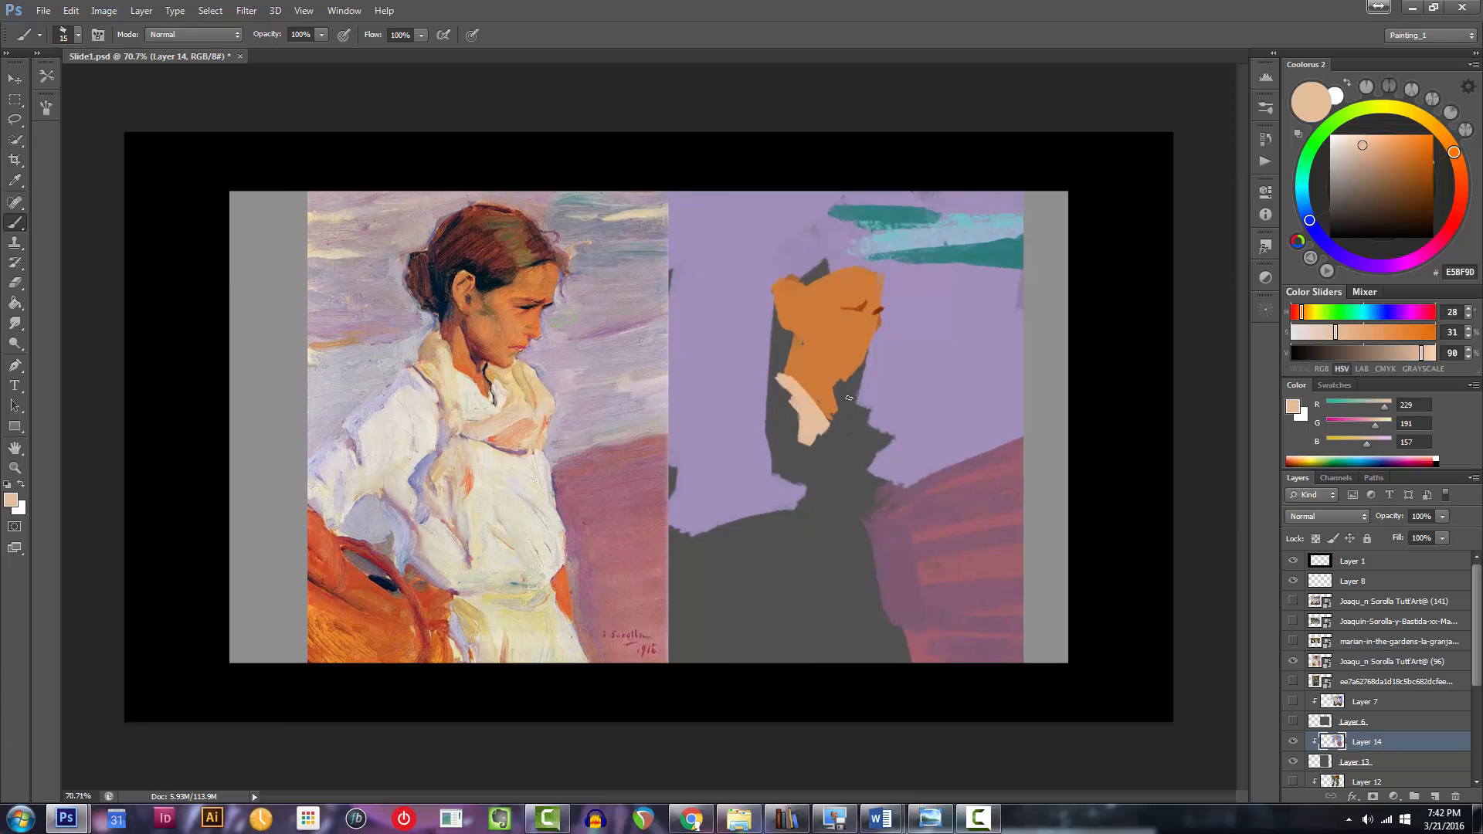
drag(820, 457, 820, 531)
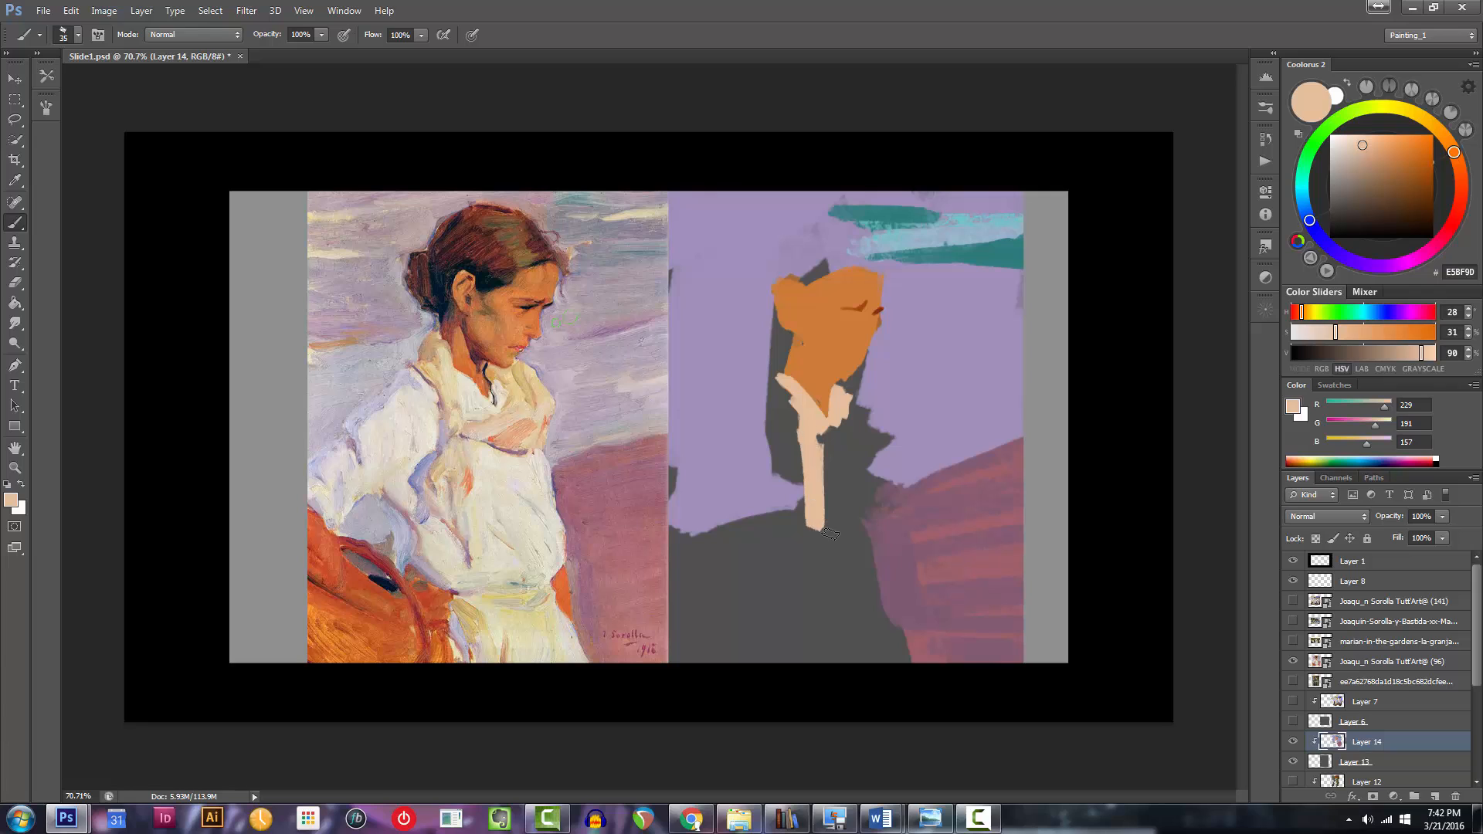
drag(831, 433, 850, 533)
Mix a pale cream yellow and block in the blouse front from the collar down to the waist with a larger brush.
click(1415, 113)
click(1366, 140)
key(bracketright)
mouse_move(811, 429)
mouse_down()
mouse_move(854, 556)
mouse_move(796, 568)
mouse_move(855, 542)
mouse_move(807, 595)
mouse_move(850, 584)
mouse_move(813, 578)
mouse_up()
key(bracketleft)
key(bracketright)
click(1351, 139)
mouse_move(813, 421)
mouse_down()
mouse_move(853, 539)
mouse_move(796, 561)
mouse_move(829, 587)
mouse_up()
Paint the first cream strokes of the girl's sleeve, from the shoulder outward and down, with a smaller brush.
key(bracketleft)
key(bracketleft)
key(bracketleft)
mouse_move(767, 388)
mouse_down()
mouse_move(778, 423)
mouse_move(735, 445)
mouse_move(779, 429)
mouse_up()
key(bracketleft)
key(bracketleft)
key(bracketleft)
key(bracketleft)
key(bracketleft)
drag(783, 435, 731, 461)
drag(771, 384, 687, 446)
Mix a lighter cream and fill in the upper sleeve with a larger brush.
click(1357, 139)
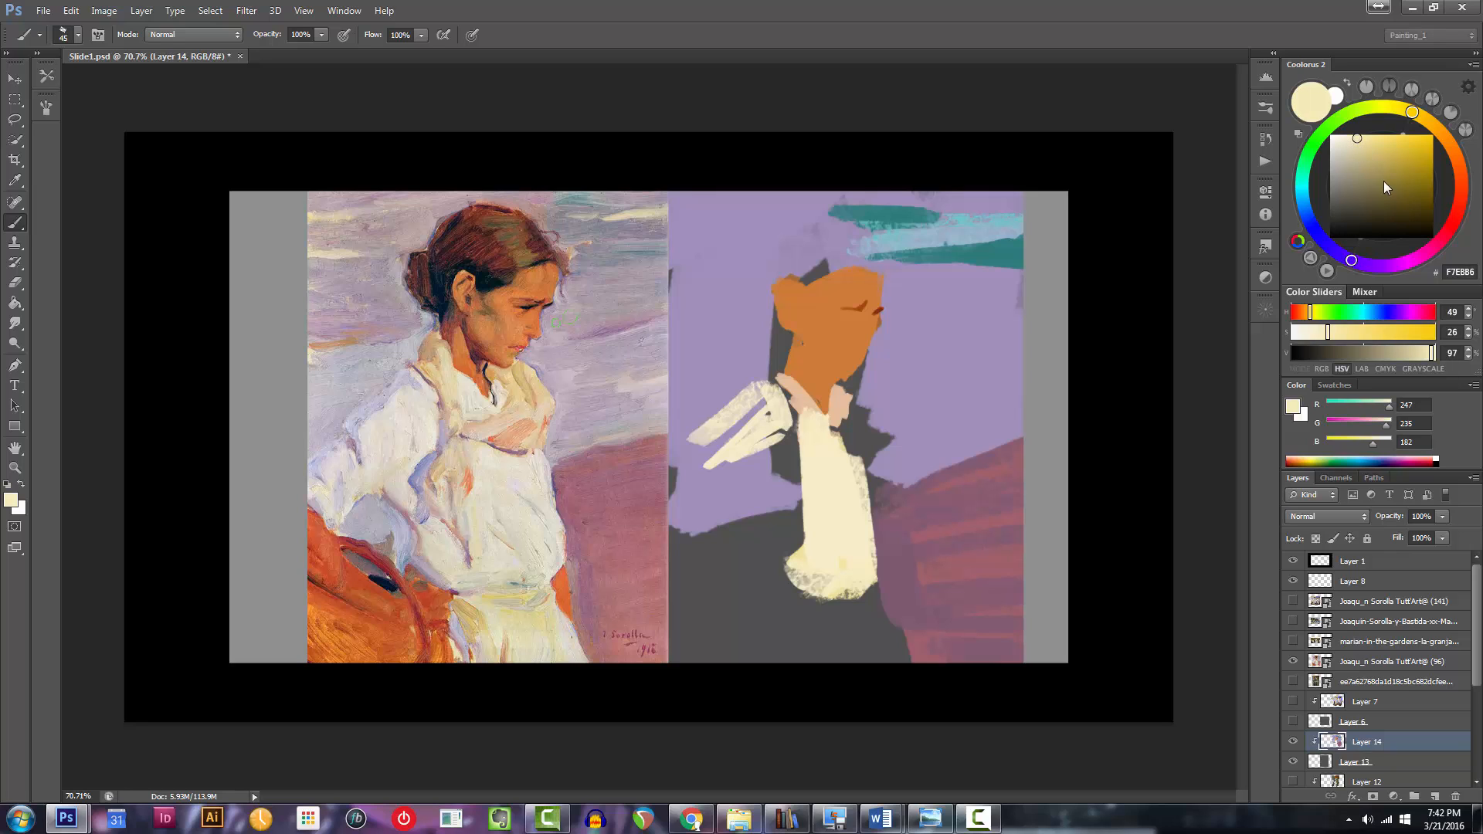
drag(1342, 147, 1340, 144)
key(bracketright)
key(bracketright)
key(bracketright)
drag(763, 402, 711, 456)
mouse_move(711, 455)
mouse_down()
mouse_move(774, 429)
mouse_move(773, 396)
mouse_move(775, 439)
mouse_move(740, 455)
mouse_move(751, 411)
mouse_move(732, 478)
mouse_up()
Mix an off-white (#FBF7E7), shift it to a pale lavender white, and extend the sleeve from the shoulder down the arm.
click(1339, 138)
key(bracketleft)
key(bracketleft)
key(bracketleft)
key(bracketleft)
key(bracketleft)
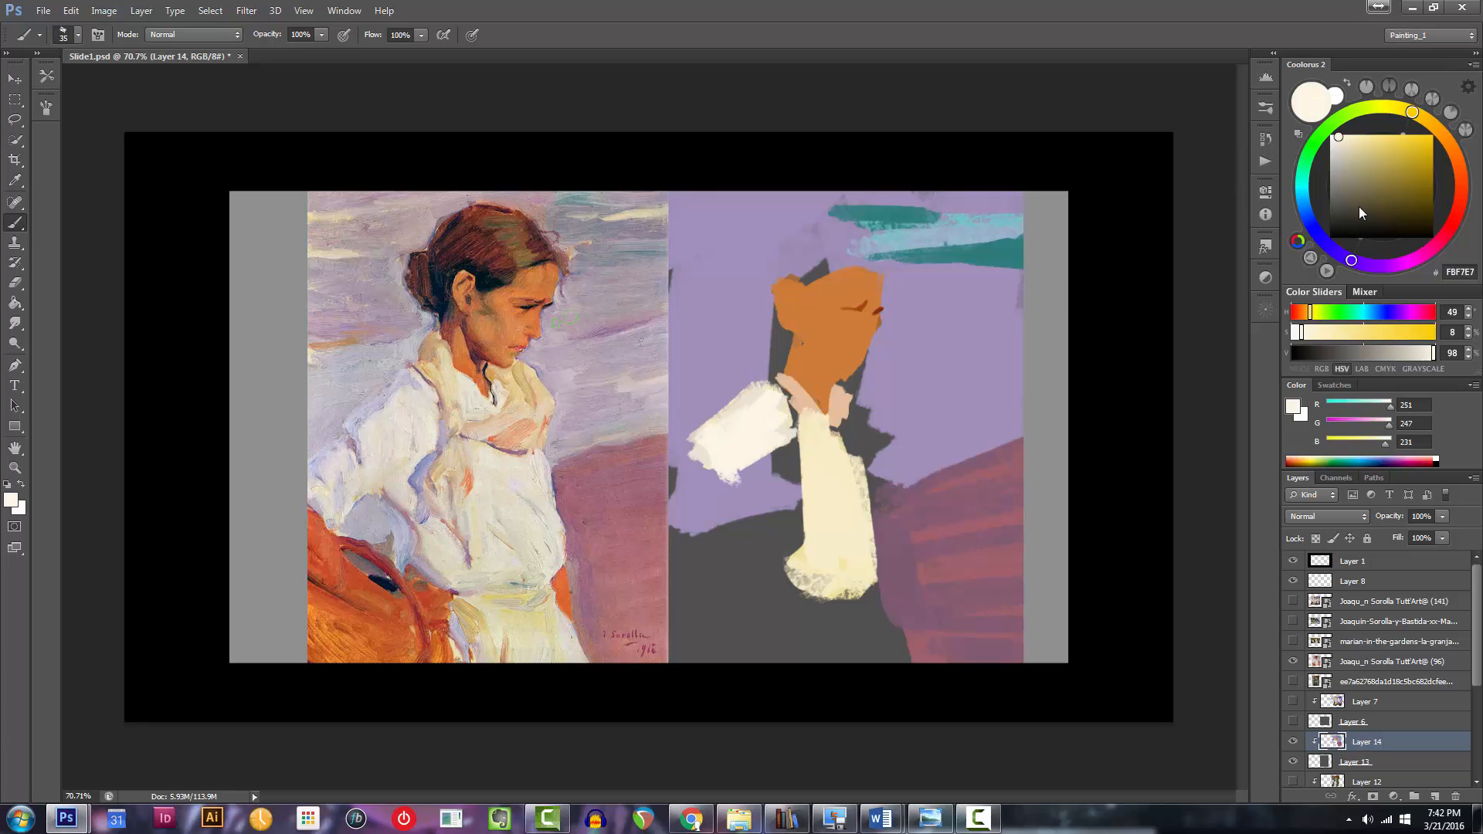
click(1350, 261)
click(1336, 140)
click(1364, 264)
key(bracketright)
key(bracketright)
mouse_move(734, 411)
mouse_down()
mouse_move(707, 439)
mouse_move(766, 390)
mouse_move(709, 438)
mouse_move(709, 421)
mouse_move(755, 395)
mouse_move(739, 462)
mouse_move(747, 410)
mouse_move(768, 432)
mouse_move(731, 454)
mouse_move(738, 501)
mouse_move(755, 506)
mouse_move(772, 472)
mouse_move(824, 479)
mouse_move(798, 492)
mouse_move(771, 545)
mouse_move(784, 515)
mouse_move(774, 536)
mouse_move(812, 505)
mouse_move(776, 523)
mouse_move(800, 479)
mouse_move(779, 528)
mouse_up()
Sample the sleeve and blouse colours, fill the blouse beside the sleeve down to the waist, and add a strip at the far shoulder.
key(bracketleft)
key(bracketleft)
alt+click(731, 455)
key(bracketright)
key(bracketright)
alt+click(843, 502)
key(bracketright)
drag(792, 578, 804, 554)
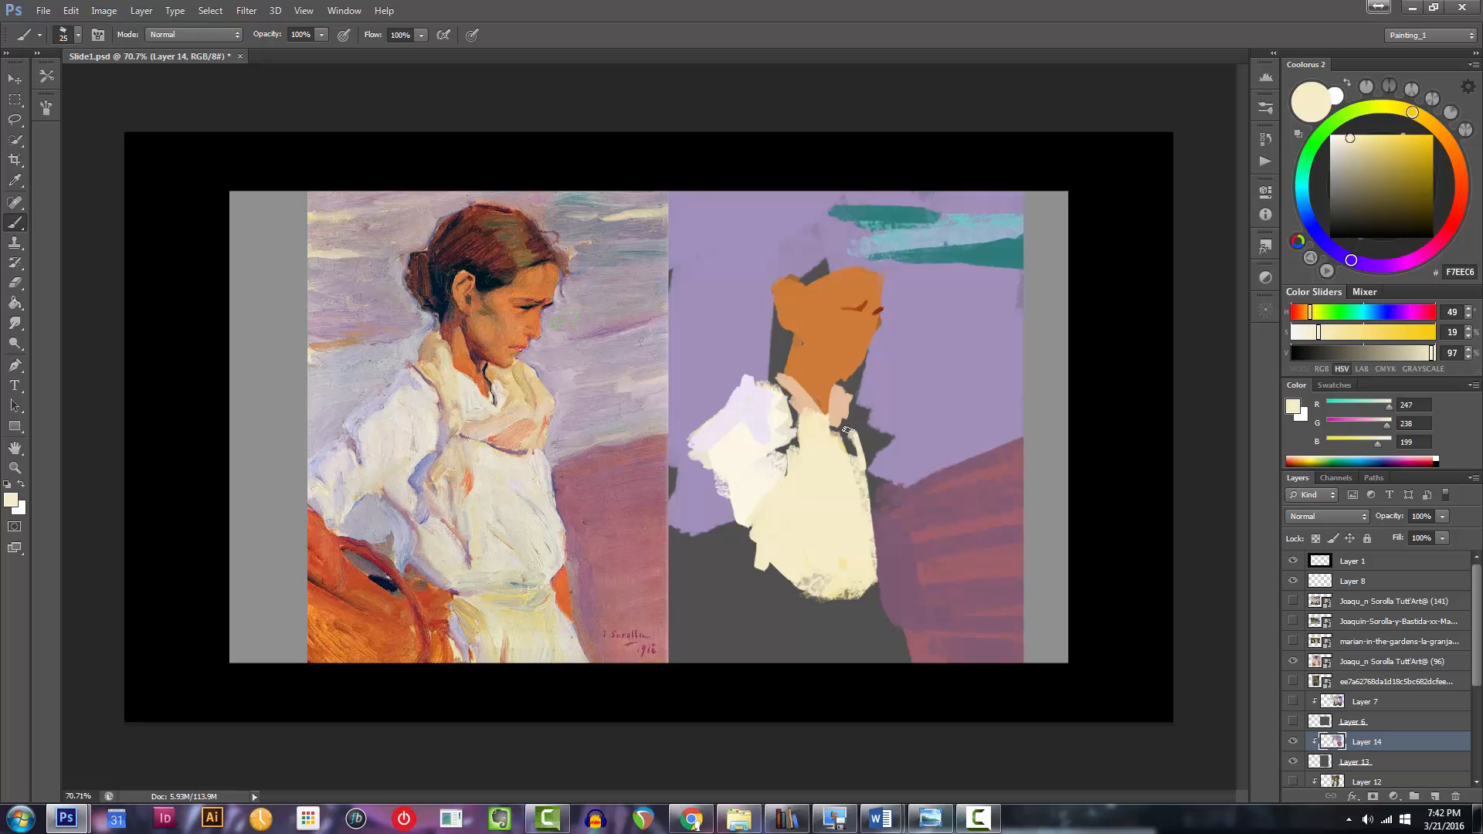
drag(840, 435, 860, 409)
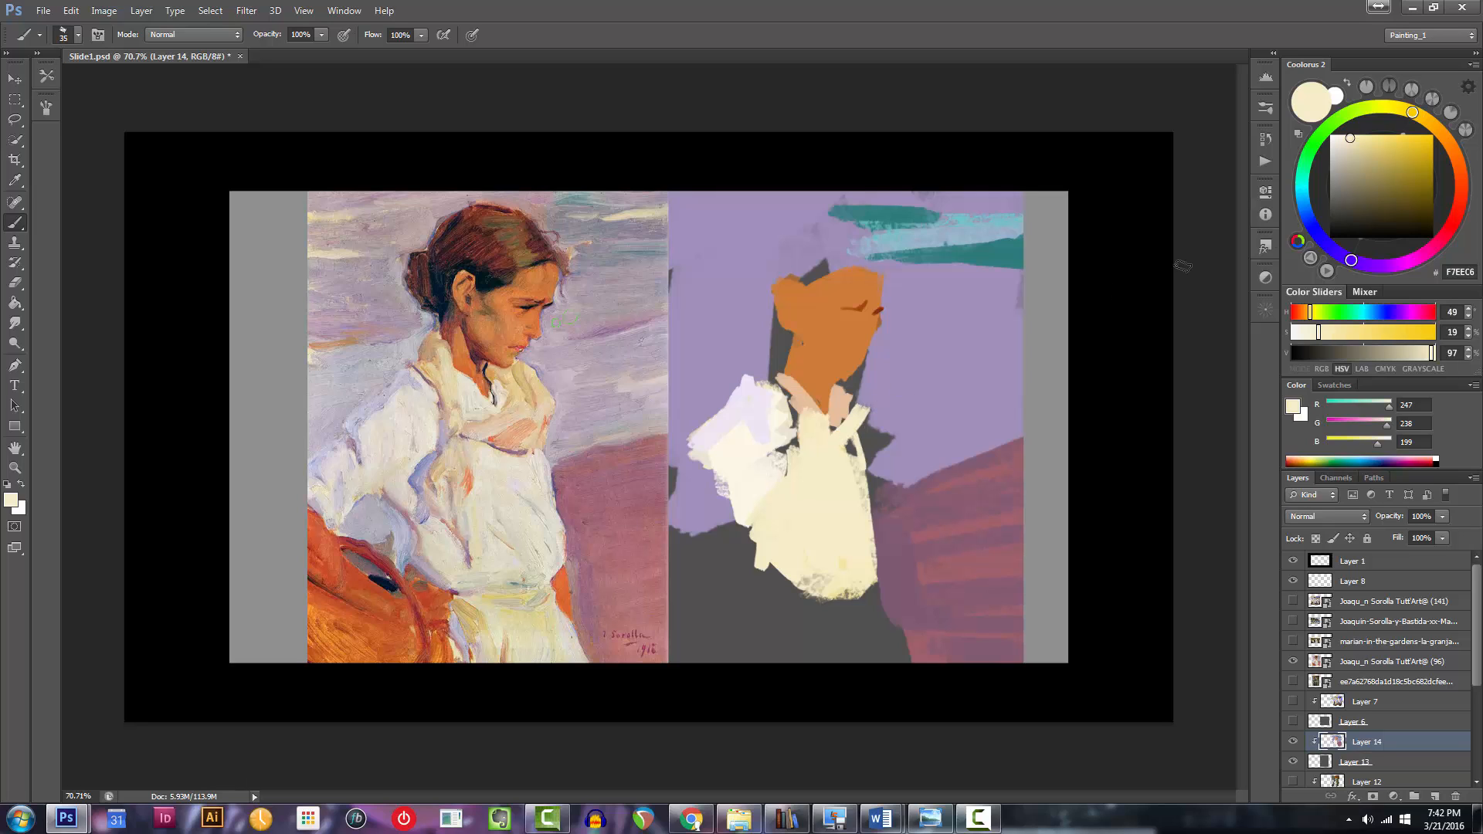
Mix a tan peach (#D6A87F) and a lighter peach (#ECBA8E) and block in the scarf across the upper chest.
click(1444, 139)
mouse_move(1376, 167)
mouse_down()
mouse_move(1372, 151)
mouse_move(1453, 151)
mouse_up()
drag(819, 428, 829, 435)
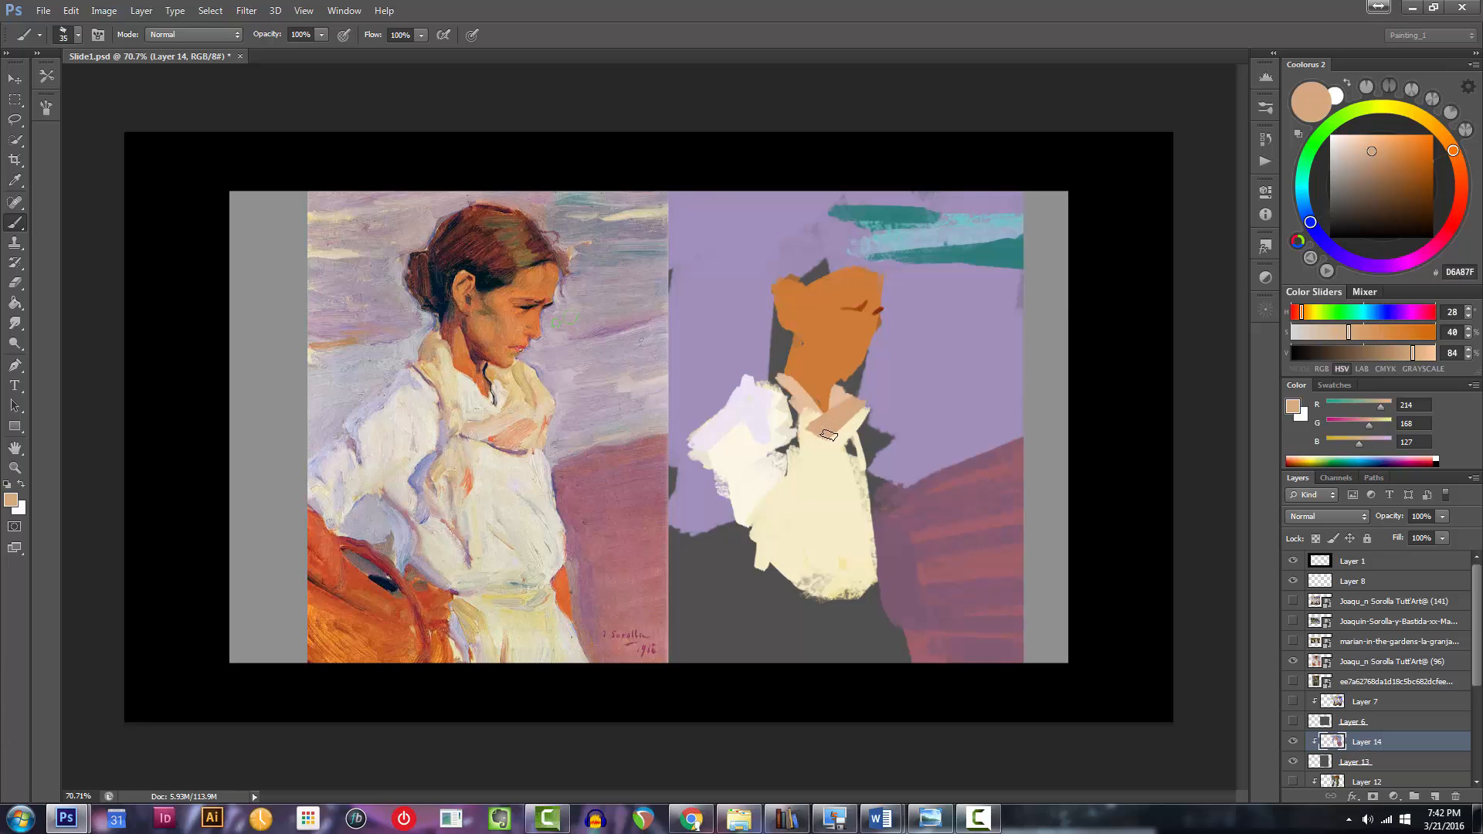
drag(1370, 151, 1371, 143)
mouse_move(824, 429)
mouse_down()
mouse_move(854, 407)
mouse_move(850, 452)
mouse_move(877, 401)
mouse_up()
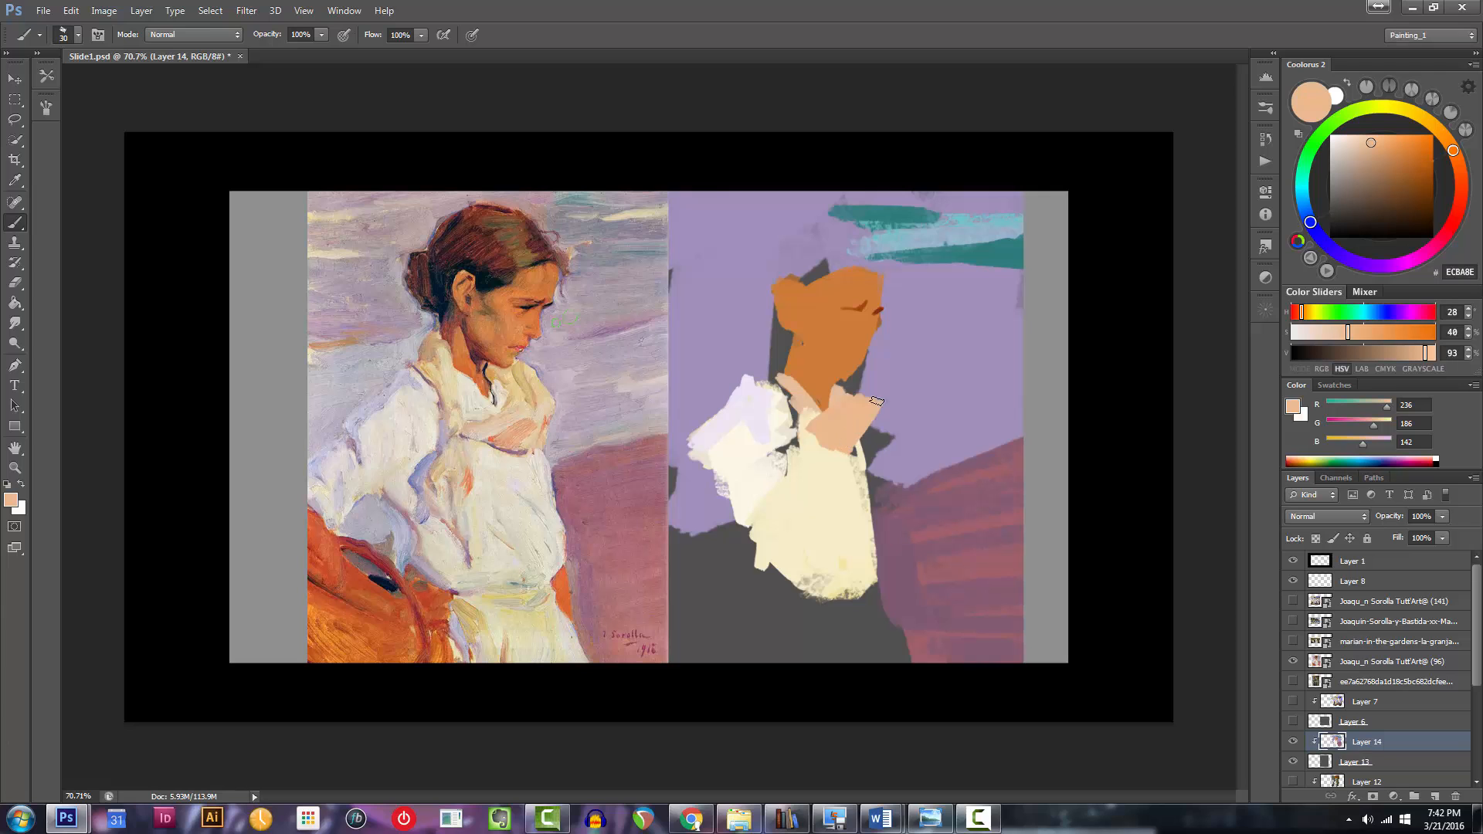
Mix a pale yellow (#F5EEC0) and add short horizontal streaks at the upper left of the lavender background.
scroll(812, 415, down, 3)
scroll(766, 424, up, 4)
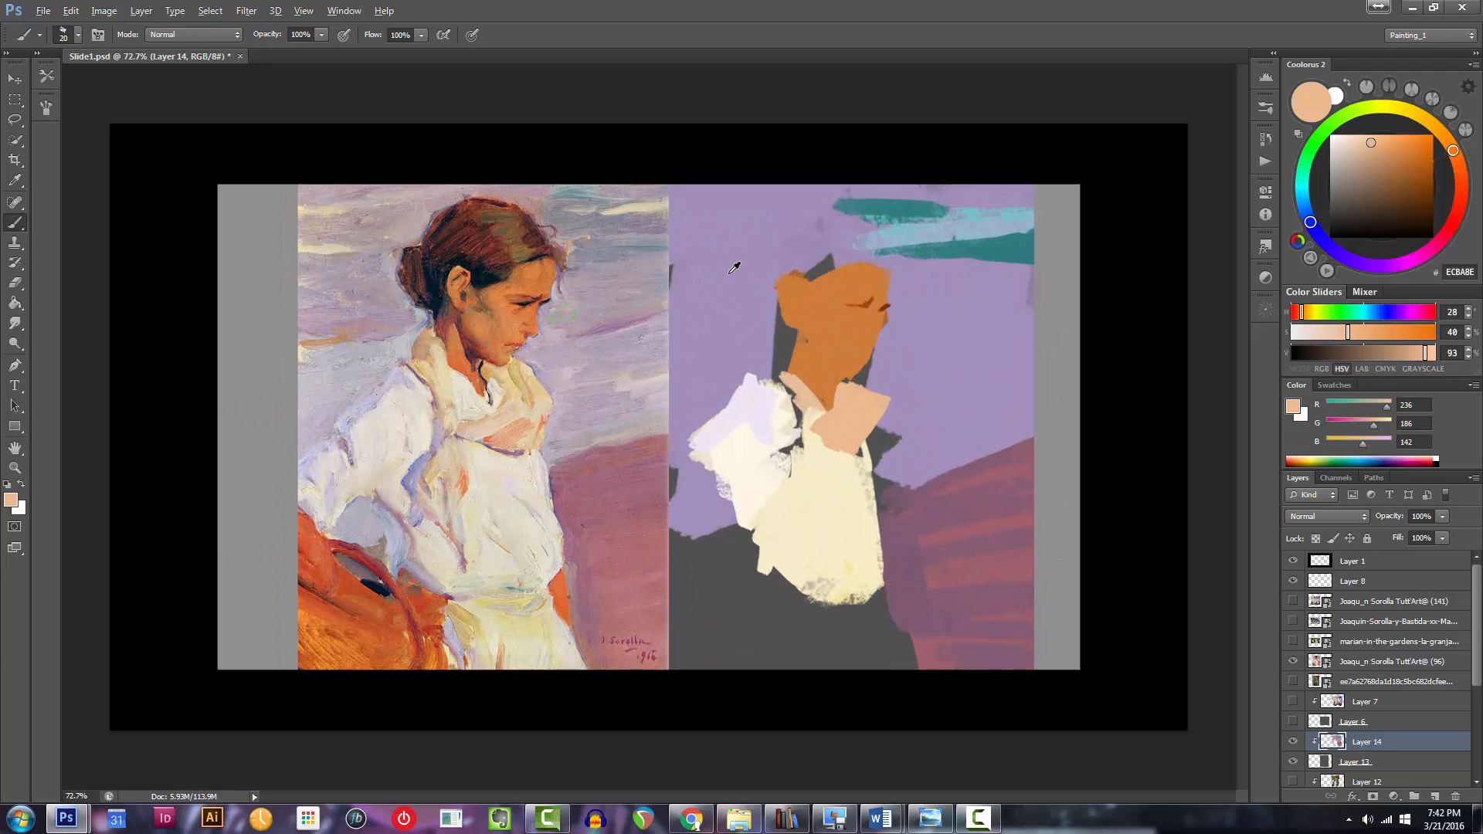
alt+click(730, 272)
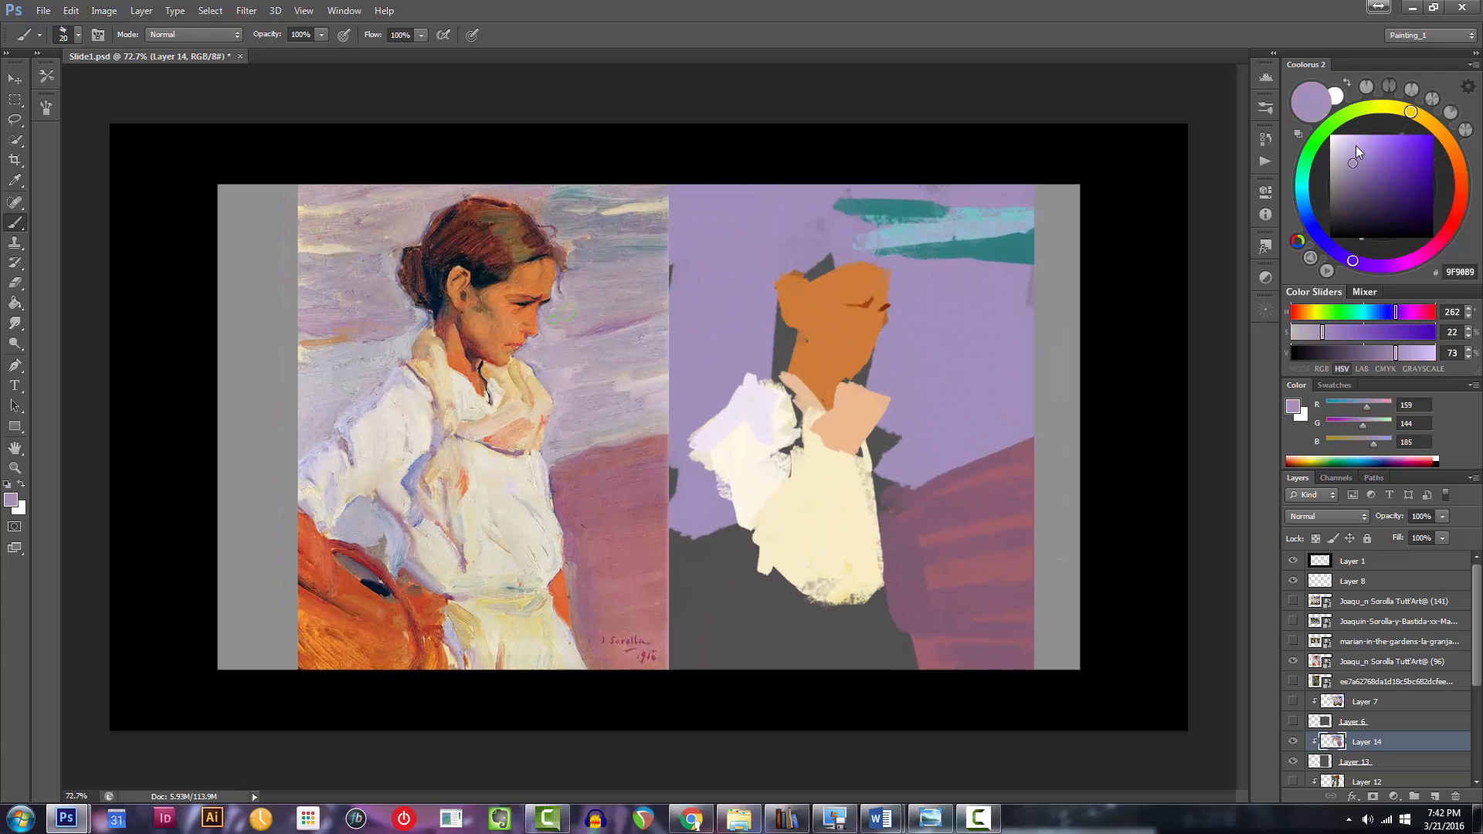
click(1399, 108)
drag(1398, 109, 1404, 109)
key(bracketleft)
key(bracketright)
key(bracketright)
mouse_move(669, 242)
mouse_down()
mouse_move(738, 242)
mouse_move(724, 212)
mouse_up()
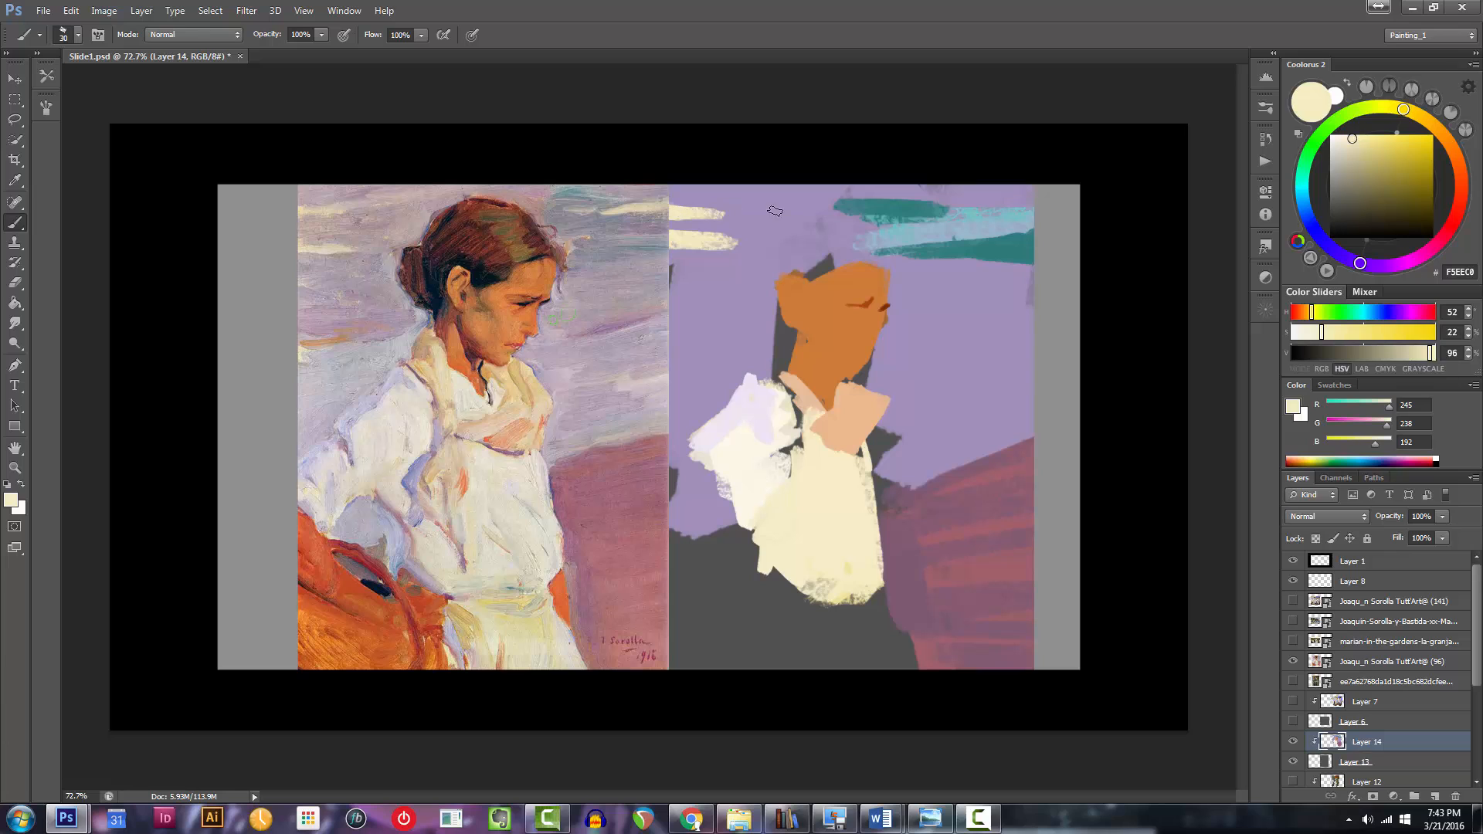
Mix a grey lavender (#B4B0B9) from the background colour and paint patches behind the girl's back and under the yellow streaks.
alt+click(711, 310)
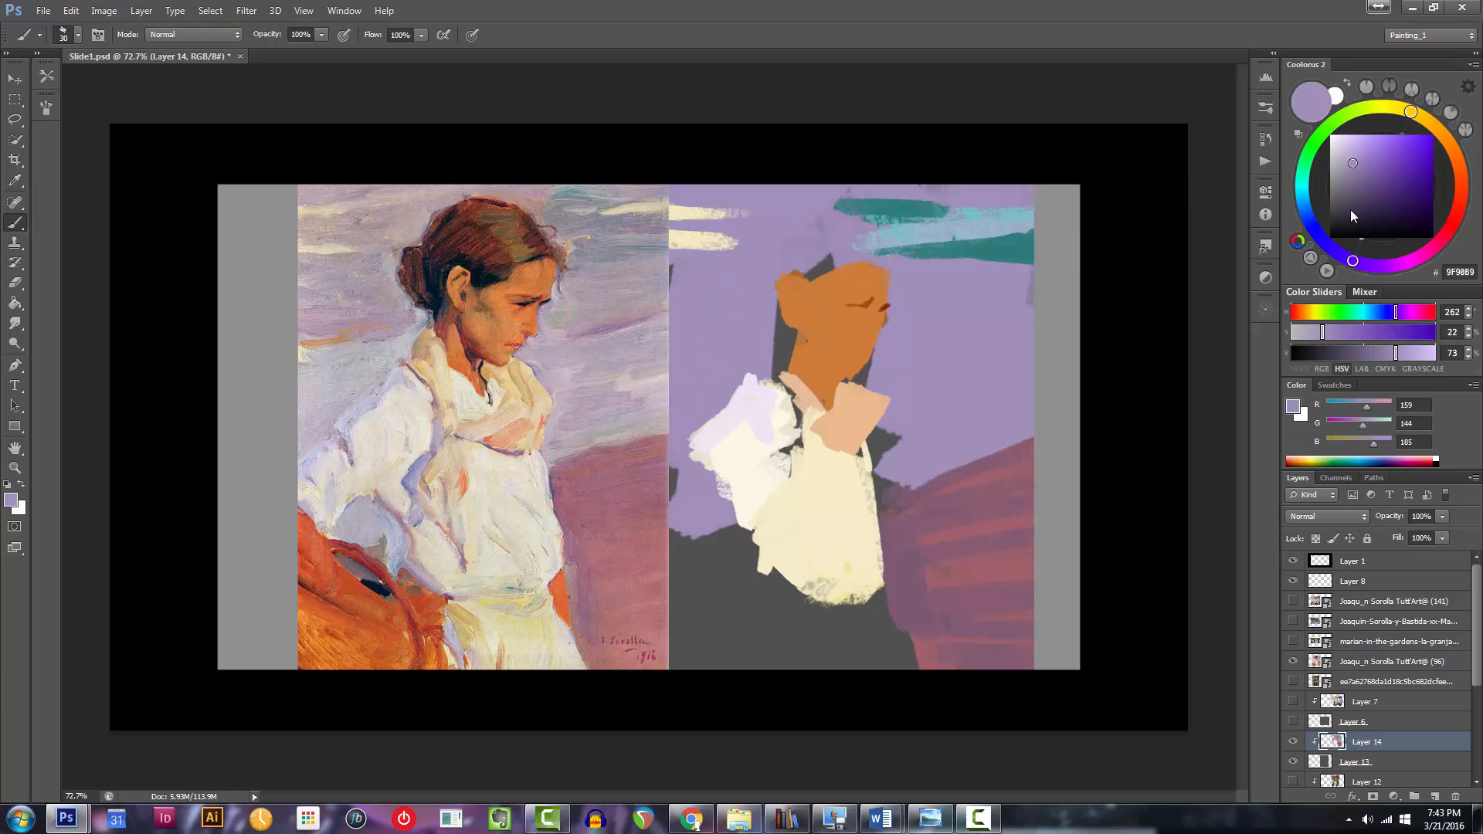
alt+click(757, 292)
drag(1351, 165, 1335, 163)
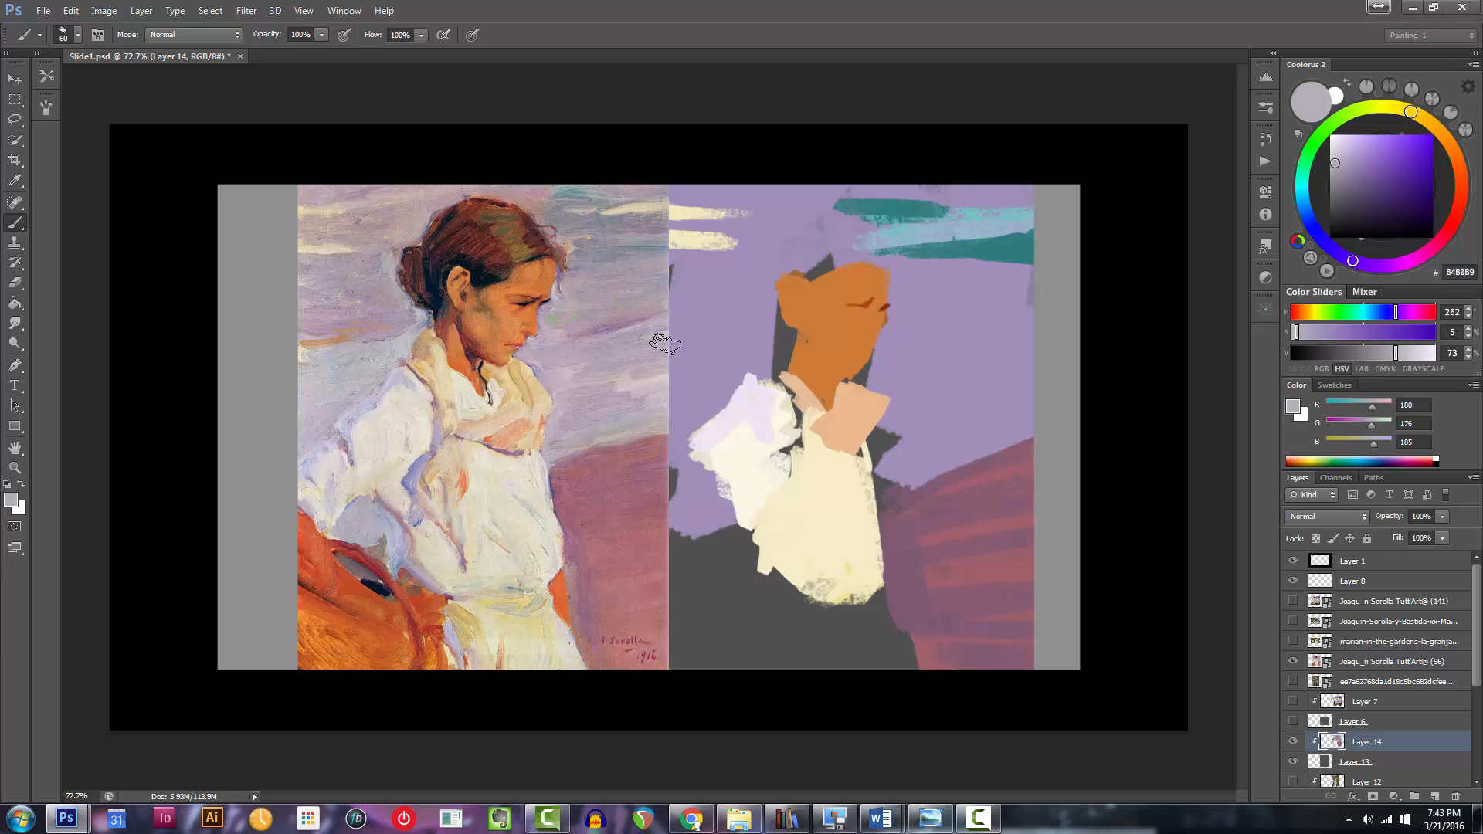
key(bracketright)
key(bracketright)
mouse_move(706, 347)
mouse_down()
mouse_move(678, 452)
mouse_move(711, 354)
mouse_up()
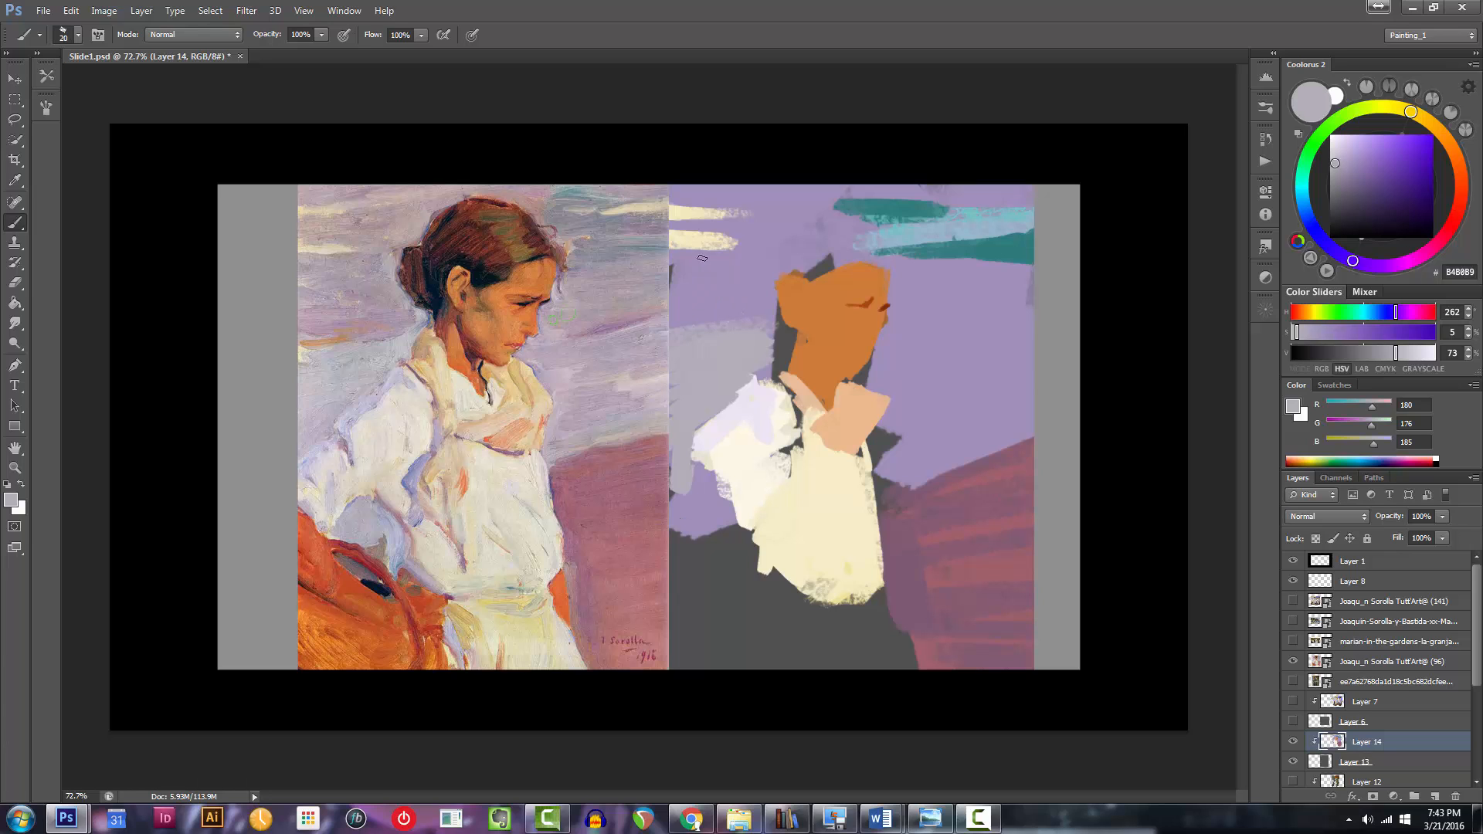
mouse_move(714, 264)
mouse_down()
mouse_move(657, 266)
mouse_move(741, 284)
mouse_up()
Sample the background lavender, shift it to a pinker violet (#B28EC1), and add horizontal streaks on both sides of the head.
alt+click(742, 282)
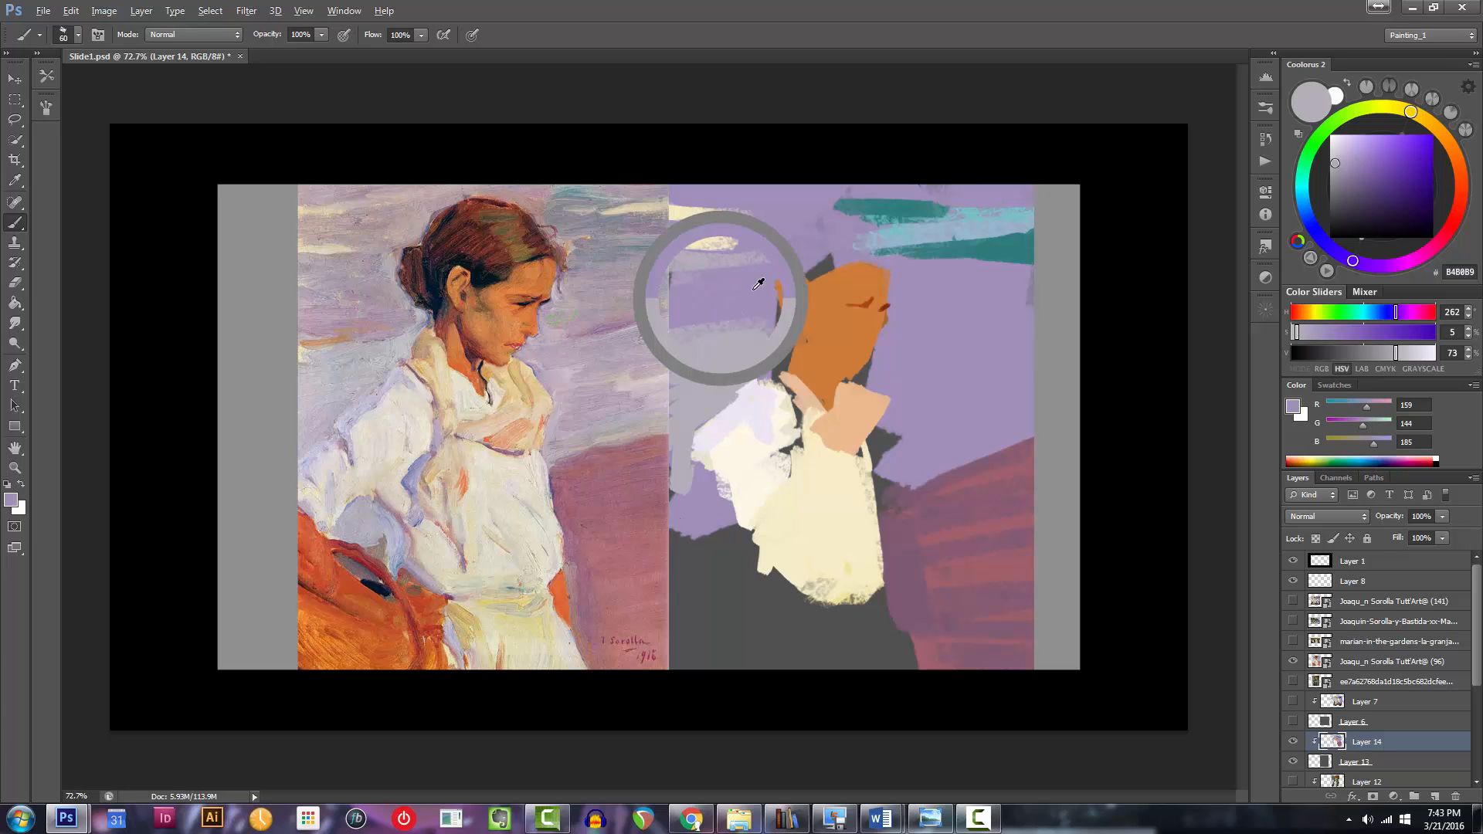
key(bracketright)
key(bracketright)
key(bracketright)
click(1358, 160)
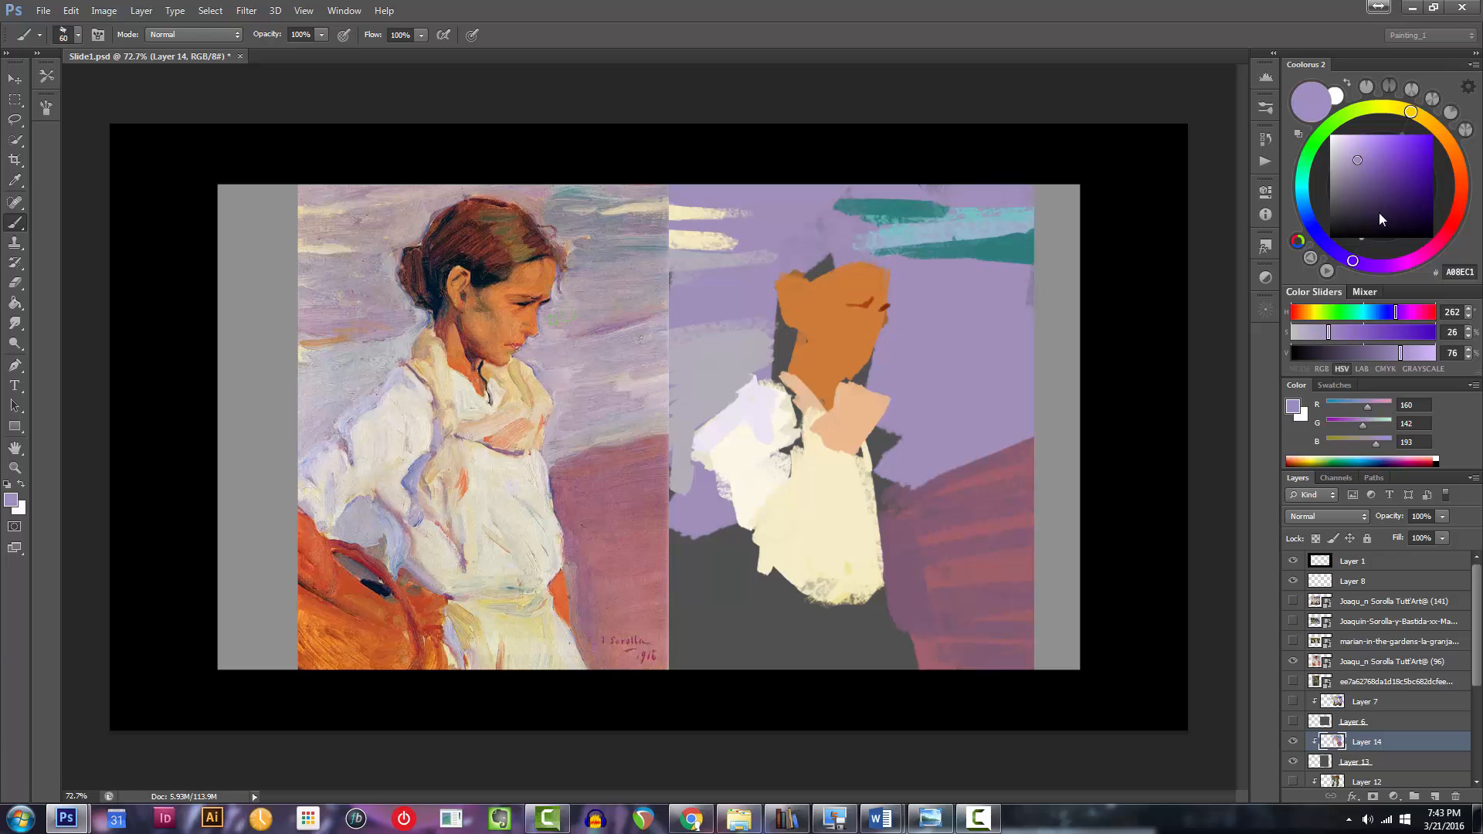
drag(1369, 264, 1390, 266)
key(bracketright)
key(bracketleft)
key(bracketleft)
key(bracketleft)
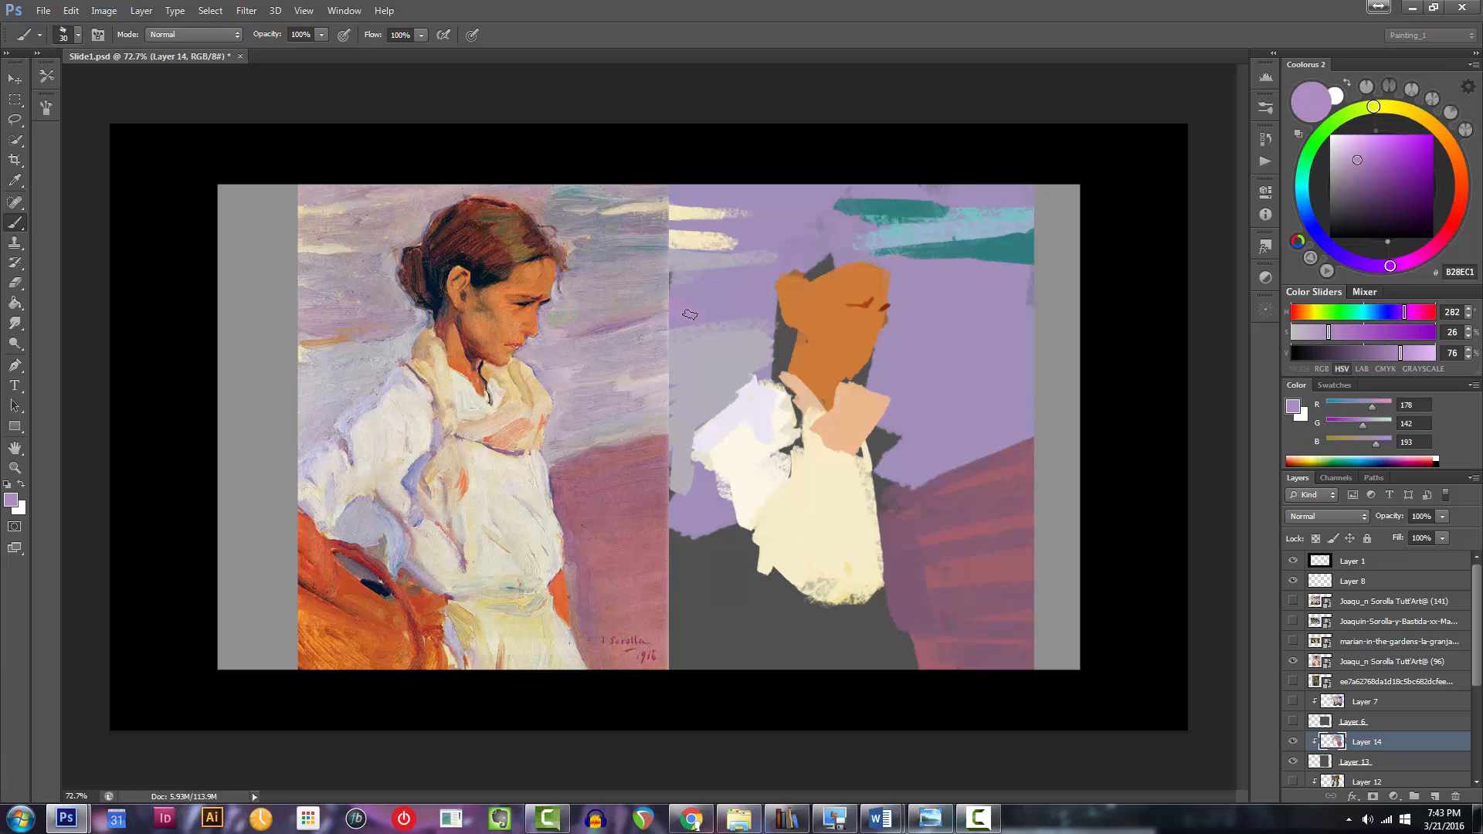
key(bracketright)
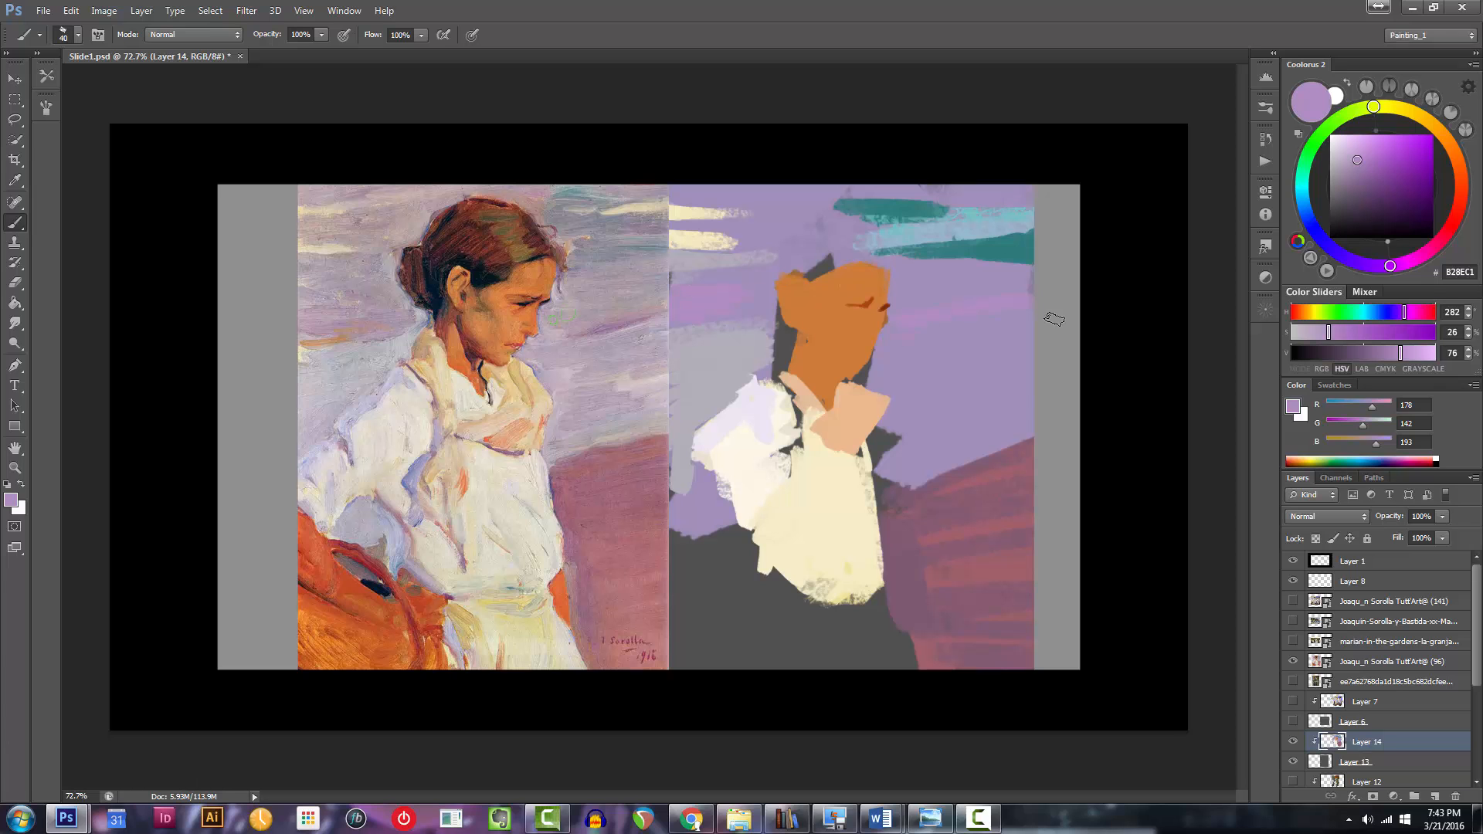
Sample the grey lavender (#B4AFB9) and paint broad streaks in the background in front of the girl's face and chest.
scroll(959, 355, down, 4)
scroll(917, 368, up, 3)
alt+click(727, 371)
key(bracketright)
key(bracketright)
key(bracketright)
mouse_move(856, 400)
mouse_down()
mouse_move(960, 364)
mouse_move(869, 425)
mouse_move(974, 408)
mouse_up()
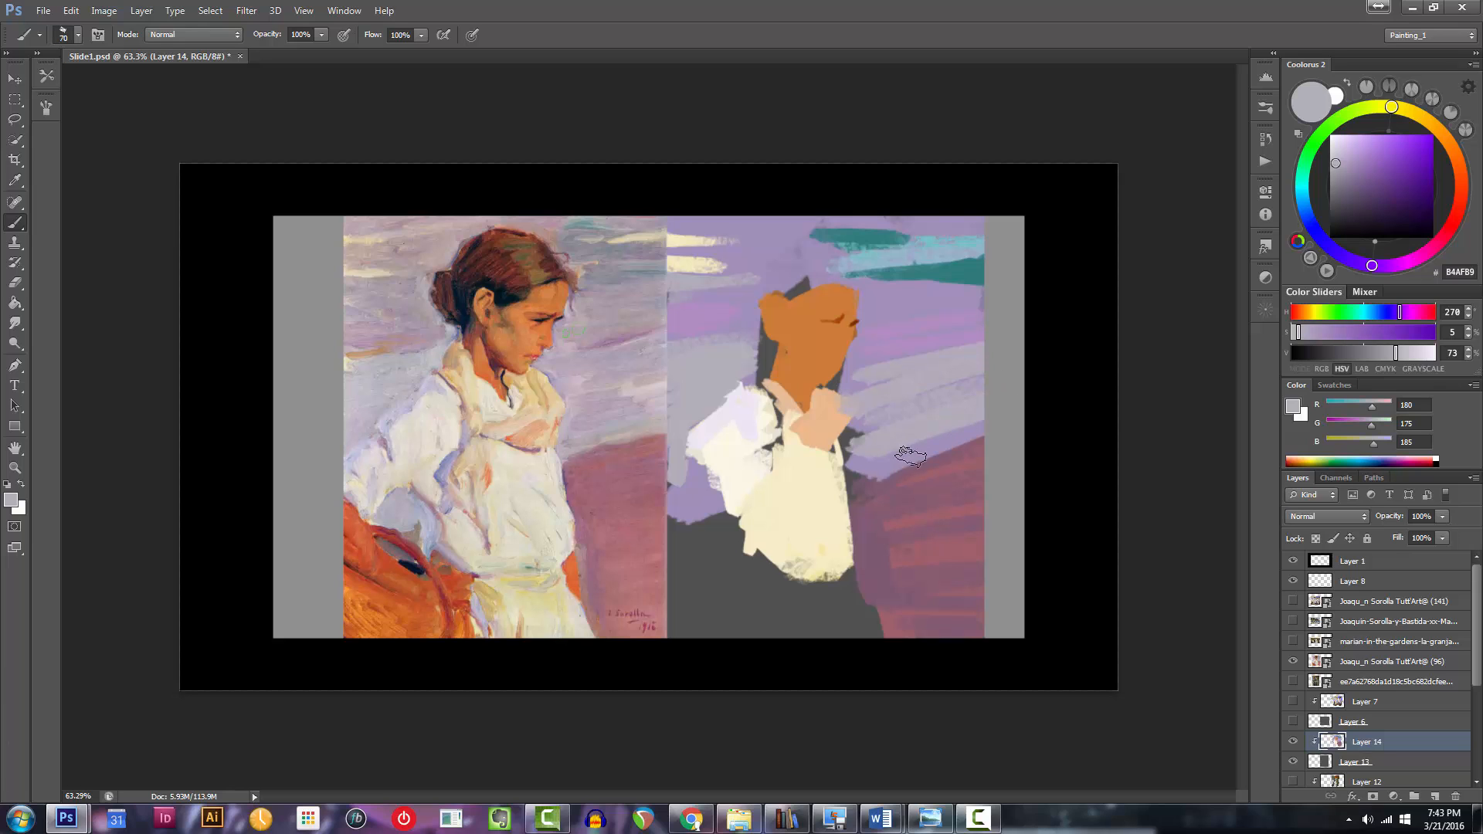
drag(910, 456, 969, 431)
key(bracketleft)
mouse_move(901, 300)
mouse_down()
mouse_move(939, 296)
mouse_move(890, 303)
mouse_up()
Extend the grey lavender along the upper edge of the background and above the head with a much larger brush.
drag(865, 221, 1004, 217)
key(bracketright)
key(bracketright)
key(bracketright)
key(bracketright)
key(bracketright)
key(bracketright)
key(bracketright)
drag(911, 223, 696, 229)
drag(817, 261, 866, 260)
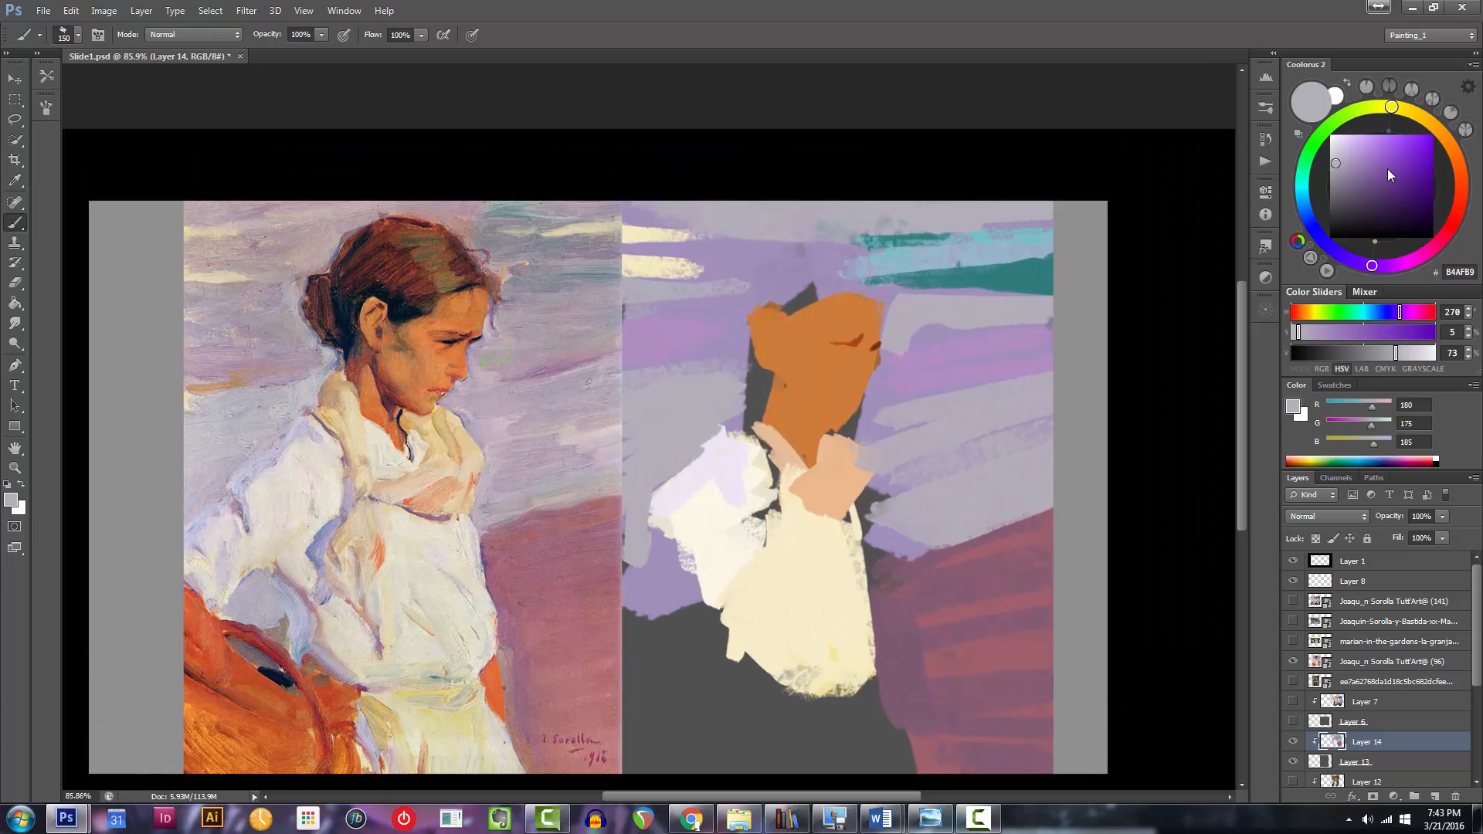
Mix a very dark red-brown (#3C1510) and block in the hair on top of the girl's head.
click(1458, 206)
click(1403, 212)
key([)
key([)
key(bracketleft)
key(bracketleft)
key(bracketleft)
key(bracketleft)
key(bracketleft)
key(bracketleft)
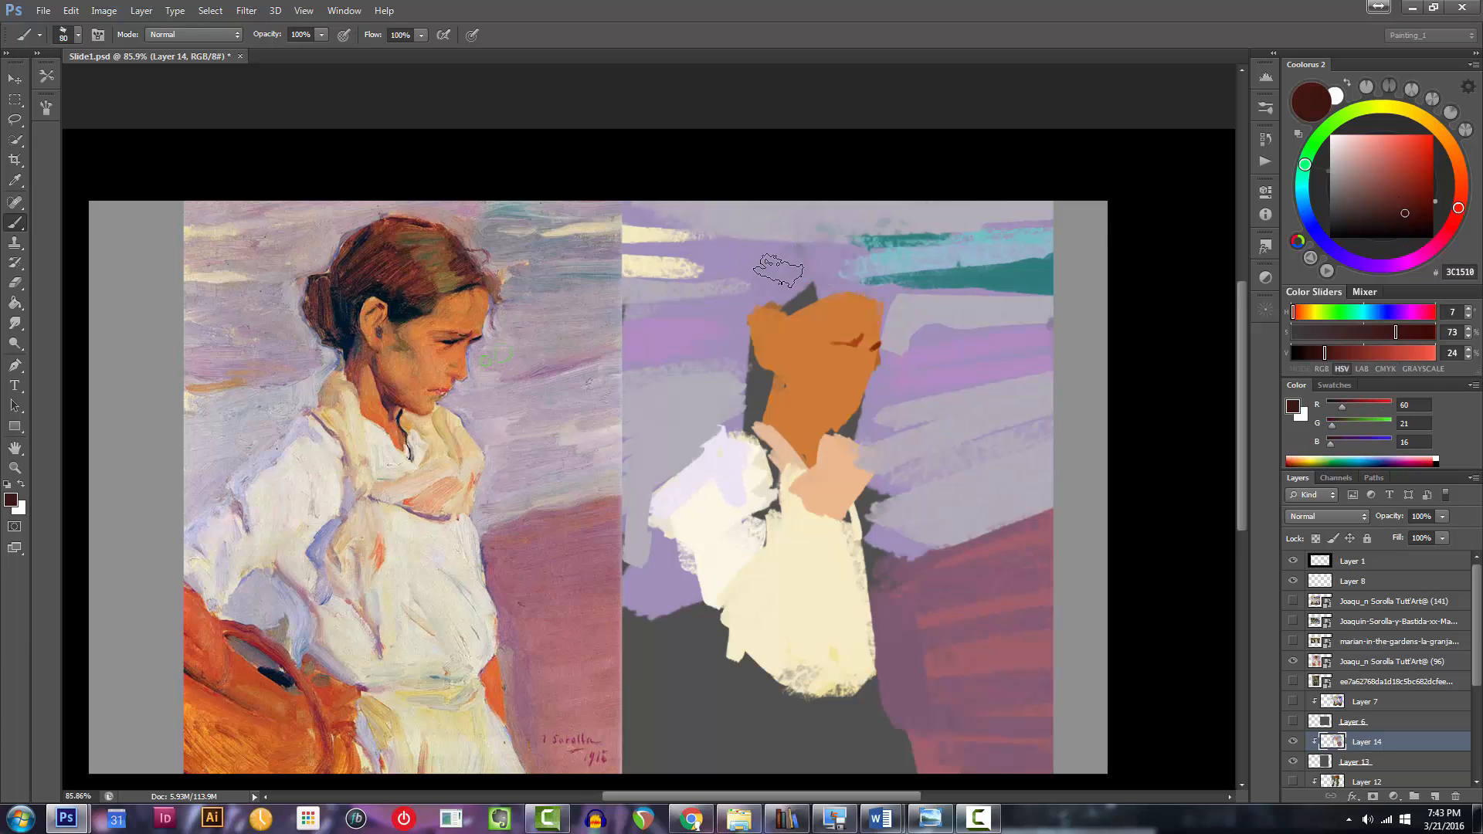
mouse_move(812, 262)
mouse_down()
mouse_move(730, 305)
mouse_move(852, 268)
mouse_move(784, 309)
mouse_up()
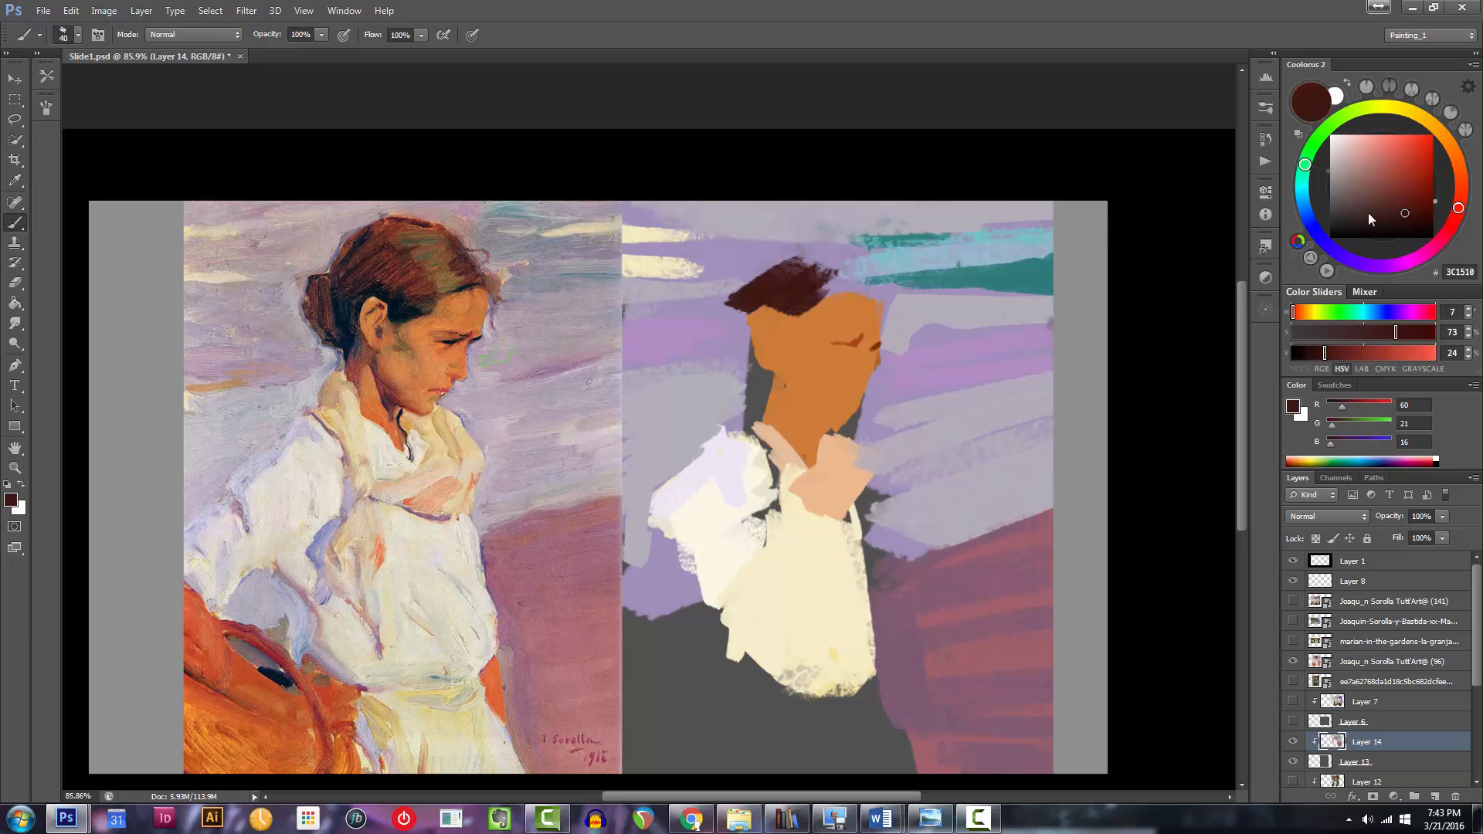
Mix a brighter red-brown (#93290F) and paint strokes across the top and front of the girl's hair.
drag(1464, 209, 1461, 196)
key(bracketleft)
mouse_move(823, 266)
mouse_down()
mouse_move(755, 270)
mouse_move(813, 257)
mouse_move(809, 284)
mouse_move(798, 262)
mouse_move(815, 295)
mouse_move(803, 296)
mouse_move(834, 287)
mouse_up()
click(1409, 191)
key(bracketright)
key(bracketright)
key(bracketright)
key(bracketright)
key(bracketright)
click(1423, 179)
key(bracketleft)
key(bracketleft)
key(bracketleft)
key(bracketleft)
key(bracketleft)
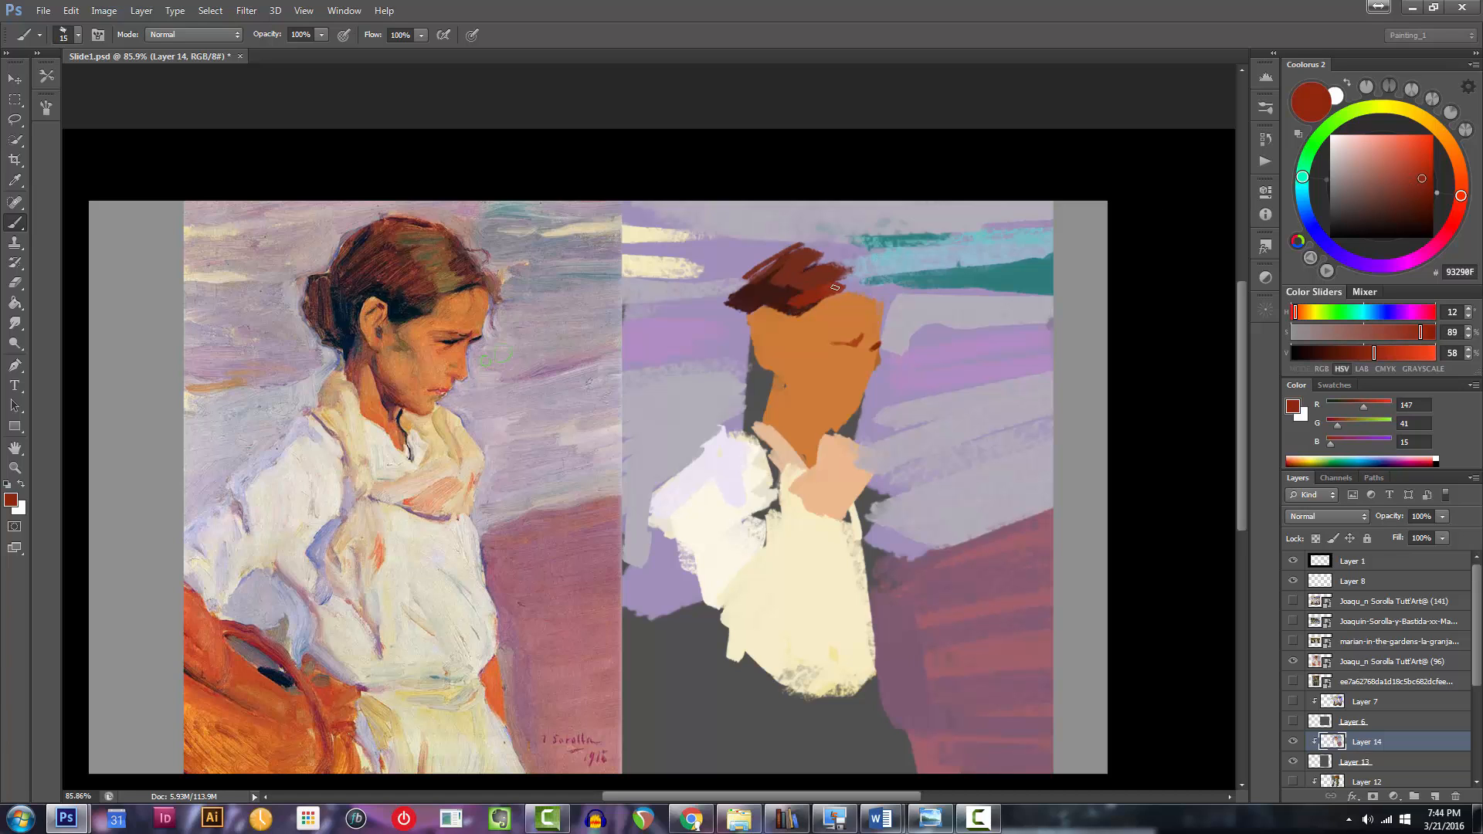
Sample the mid red-brown (#722B1A) from the hair and extend the hair mass forward over the forehead, filling out the crown.
alt+click(840, 270)
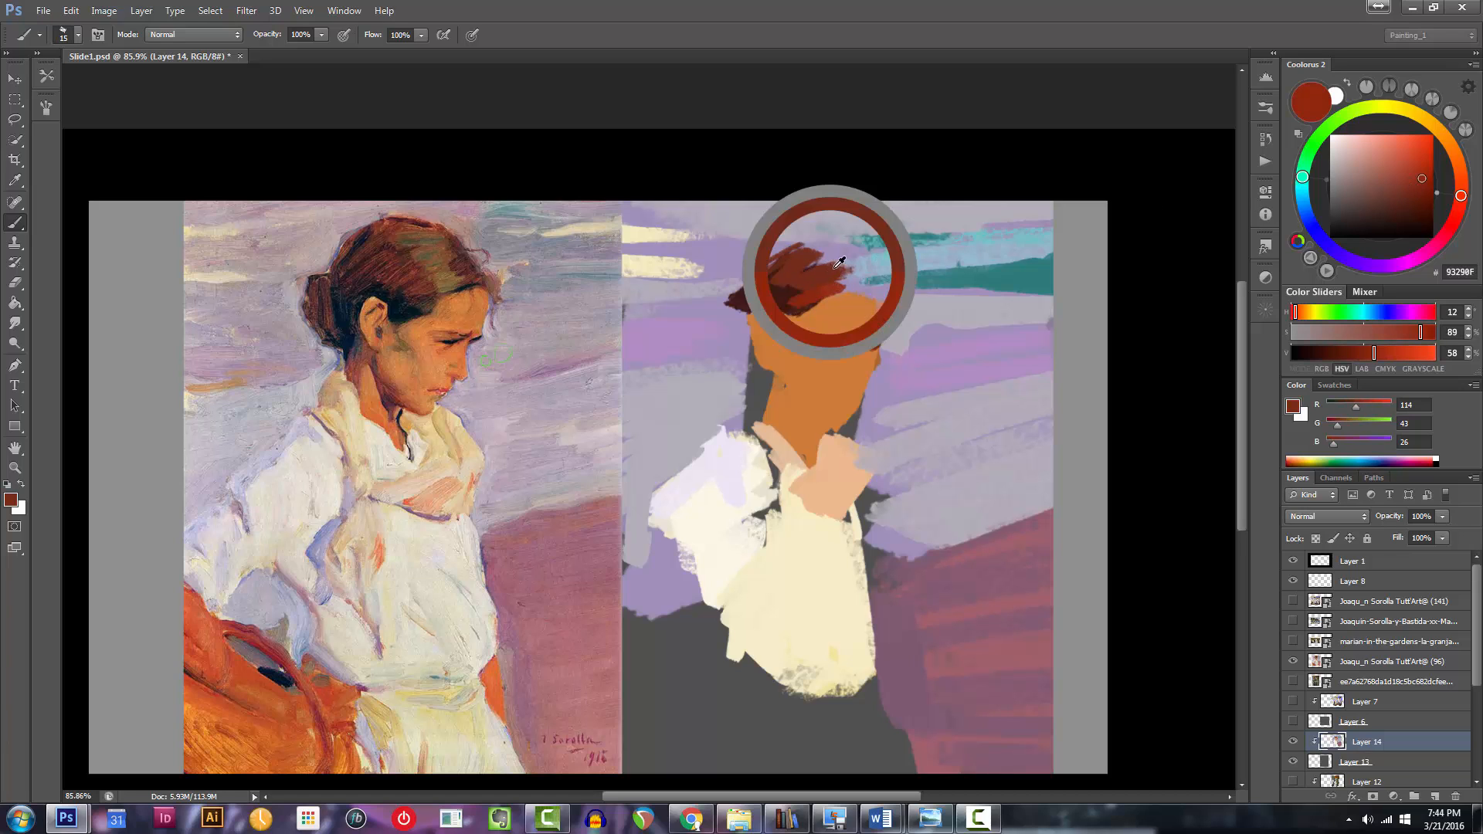
key(bracketright)
key(bracketright)
key(bracketright)
drag(827, 245, 803, 246)
mouse_move(885, 295)
mouse_down()
mouse_move(829, 246)
mouse_move(835, 281)
mouse_move(890, 320)
mouse_up()
key(bracketleft)
key(bracketleft)
key(bracketright)
key(bracketright)
mouse_move(813, 267)
mouse_down()
mouse_move(832, 253)
mouse_move(812, 296)
mouse_move(1036, 295)
mouse_up()
key(bracketright)
drag(827, 288, 713, 297)
key(bracketleft)
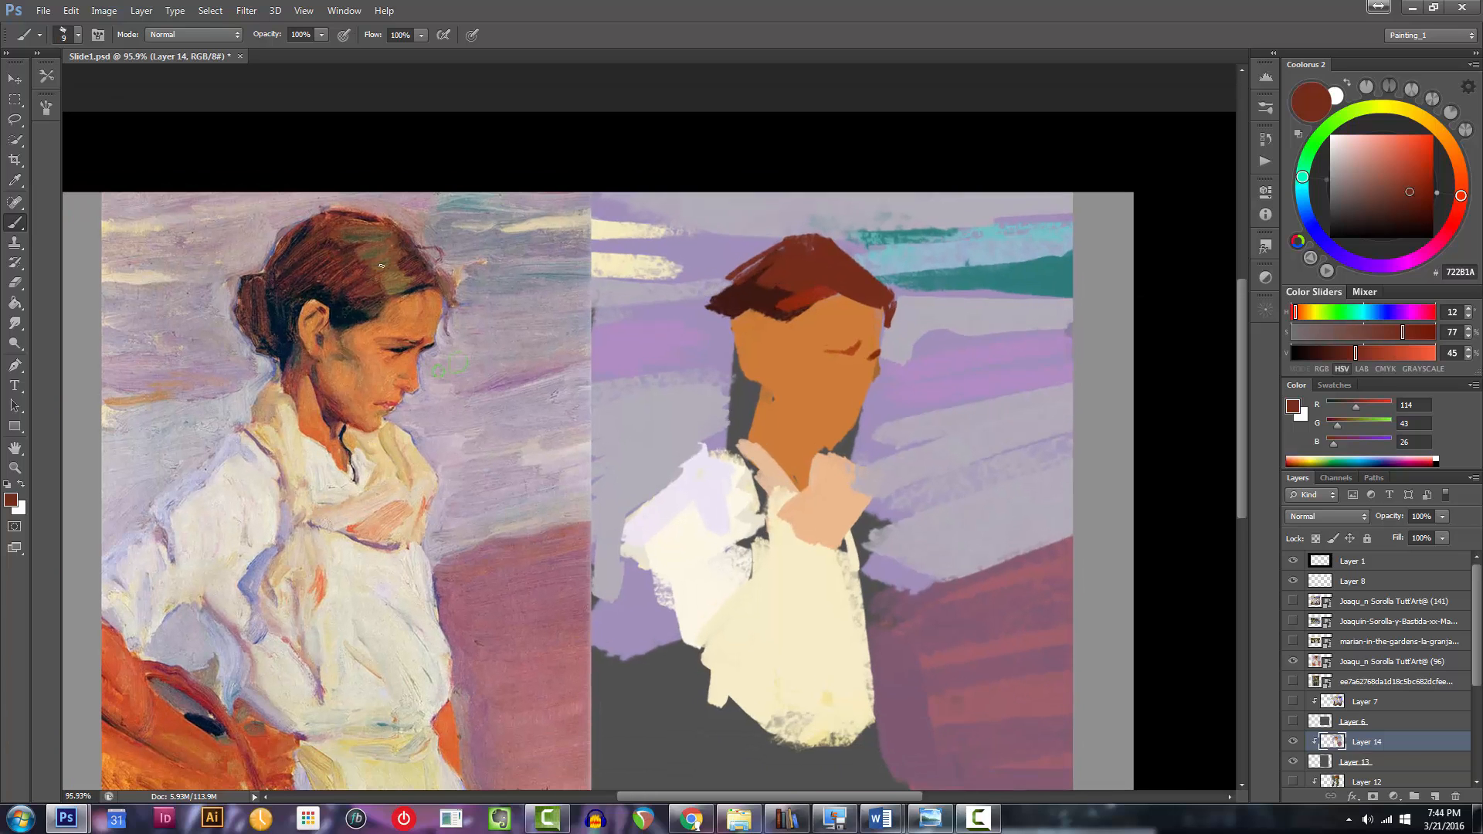
Mix a dark olive green (#40452D) and paint a patch on the crown of the hair.
click(1329, 128)
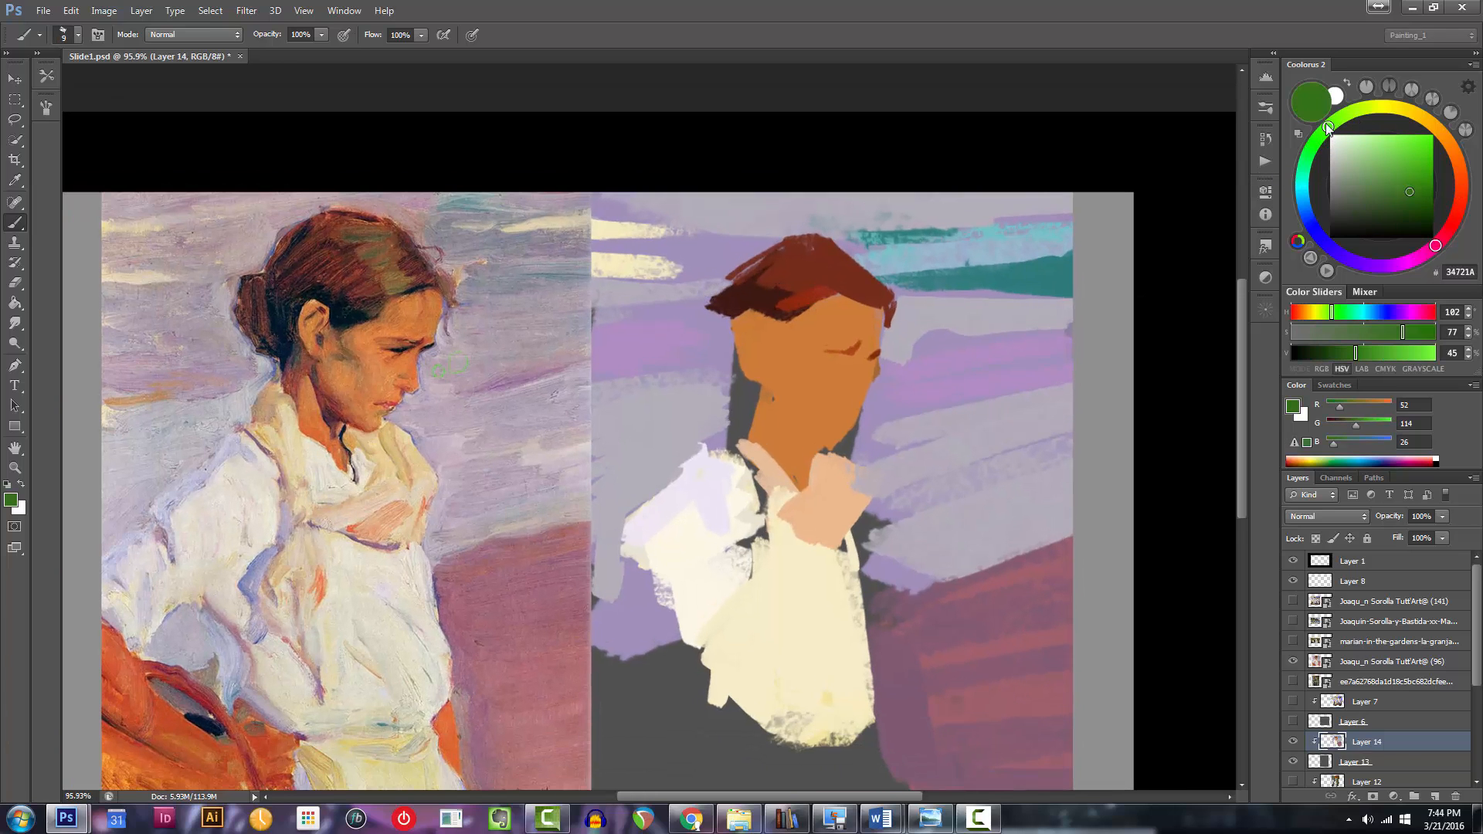
drag(1337, 125, 1356, 112)
drag(1388, 200, 1366, 210)
key(bracketright)
key(bracketright)
drag(1359, 113, 1370, 110)
key(bracketright)
key(bracketleft)
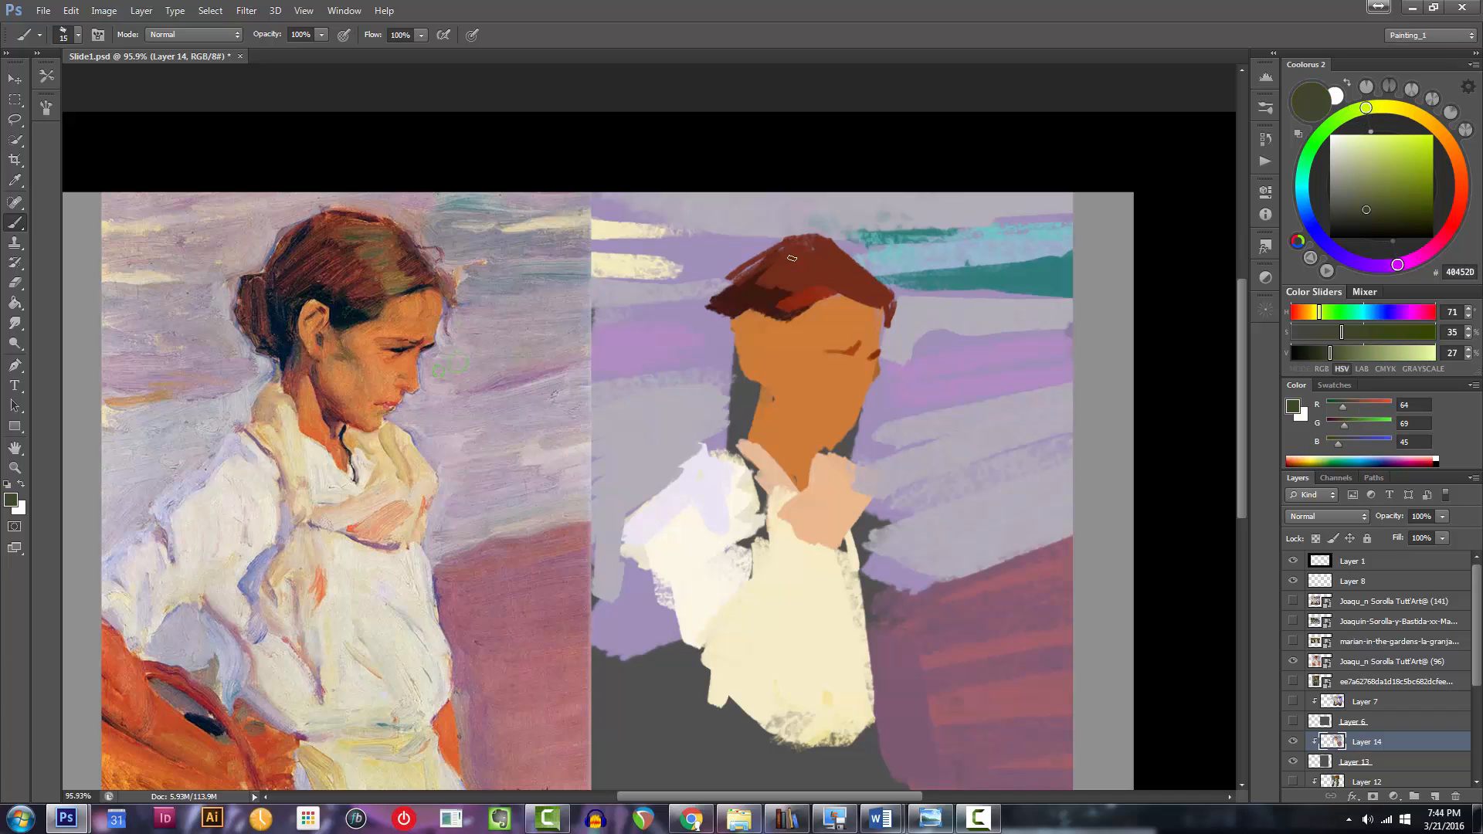
key(bracketright)
key(bracketright)
mouse_move(827, 263)
mouse_down()
mouse_move(819, 287)
mouse_move(856, 294)
mouse_move(753, 334)
mouse_move(838, 308)
mouse_up()
key(bracketleft)
key(bracketleft)
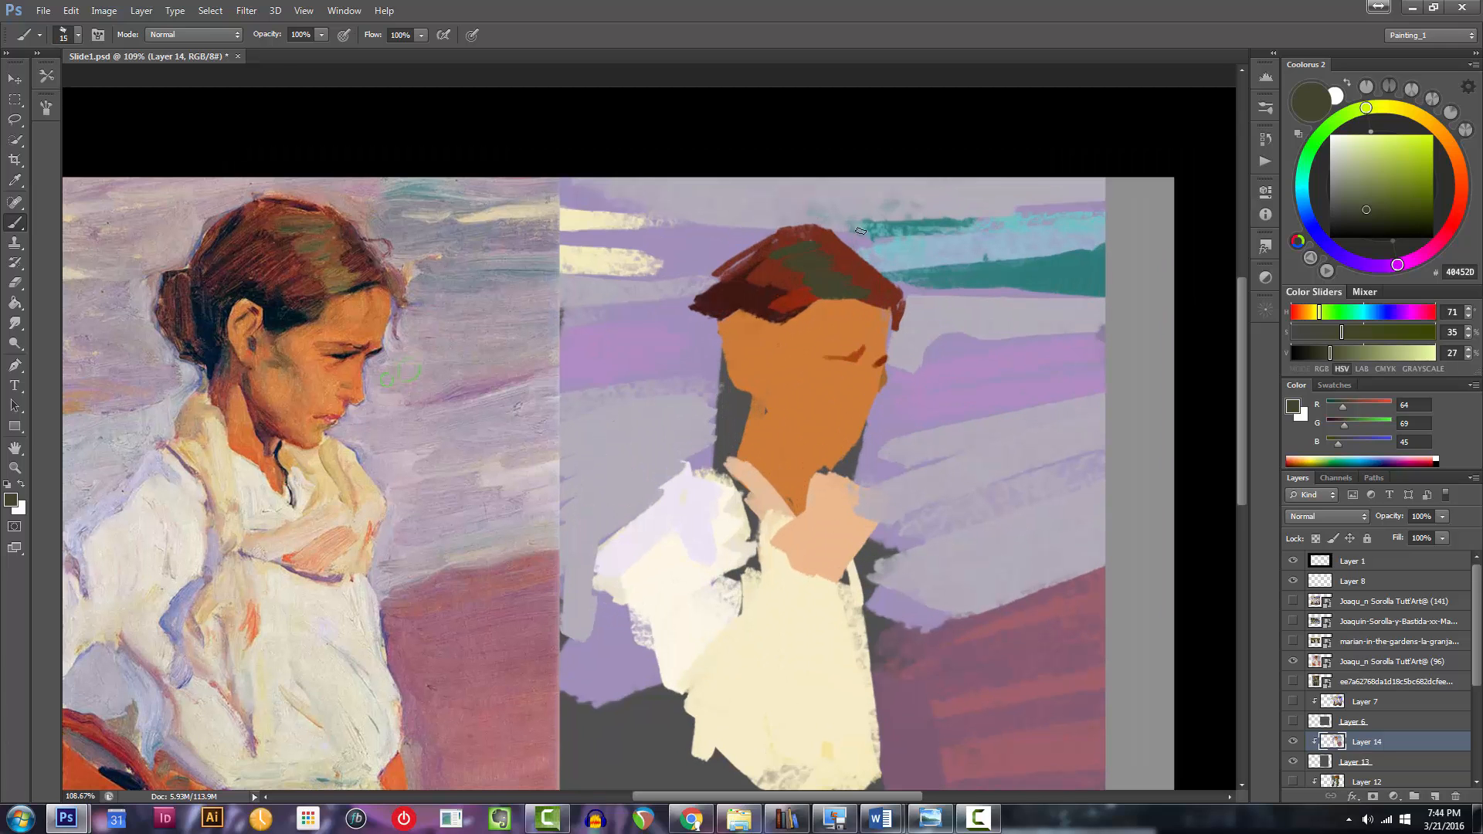
Dab lighter olive green along the crown and paint a grey-green (#4F4F42) shadow patch on the cheek near the ear.
click(1382, 194)
click(1370, 110)
mouse_move(816, 253)
mouse_down()
mouse_move(789, 267)
mouse_move(814, 263)
mouse_move(804, 271)
mouse_move(854, 289)
mouse_move(751, 336)
mouse_move(805, 353)
mouse_move(800, 403)
mouse_move(802, 371)
mouse_move(787, 386)
mouse_move(824, 363)
mouse_move(791, 354)
mouse_move(794, 391)
mouse_move(792, 377)
mouse_move(813, 392)
mouse_move(814, 352)
mouse_move(814, 393)
mouse_move(782, 358)
mouse_move(782, 393)
mouse_up()
key(bracketright)
key(bracketright)
key(ctrl+z)
key(bracketright)
click(1349, 206)
click(1388, 108)
key(bracketright)
key(bracketleft)
key(bracketleft)
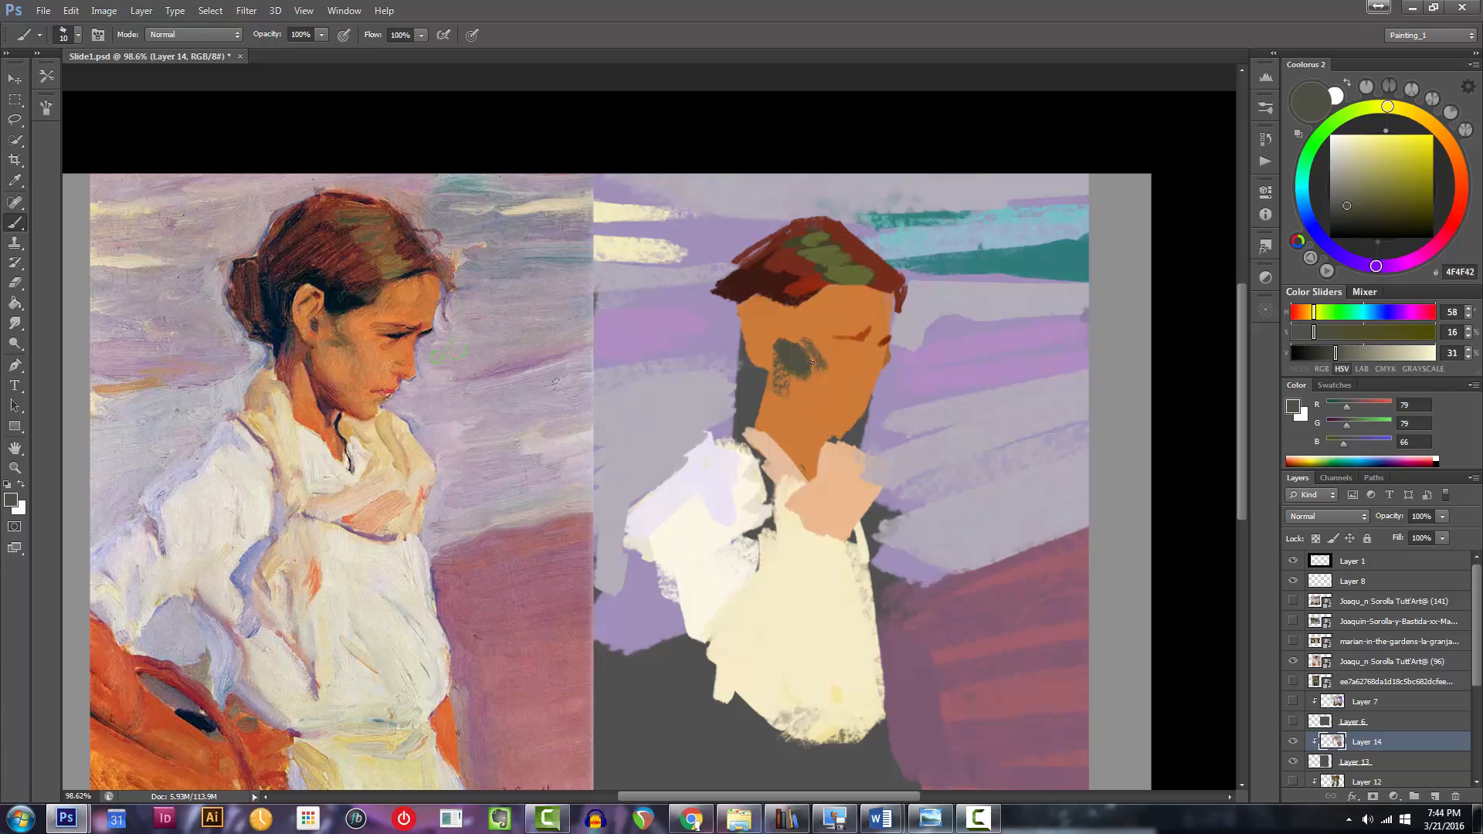
Mix a dark brown (#6A2810) and paint the shadow along the jawline from the ear to the chin.
alt+click(834, 420)
click(1417, 194)
click(1462, 184)
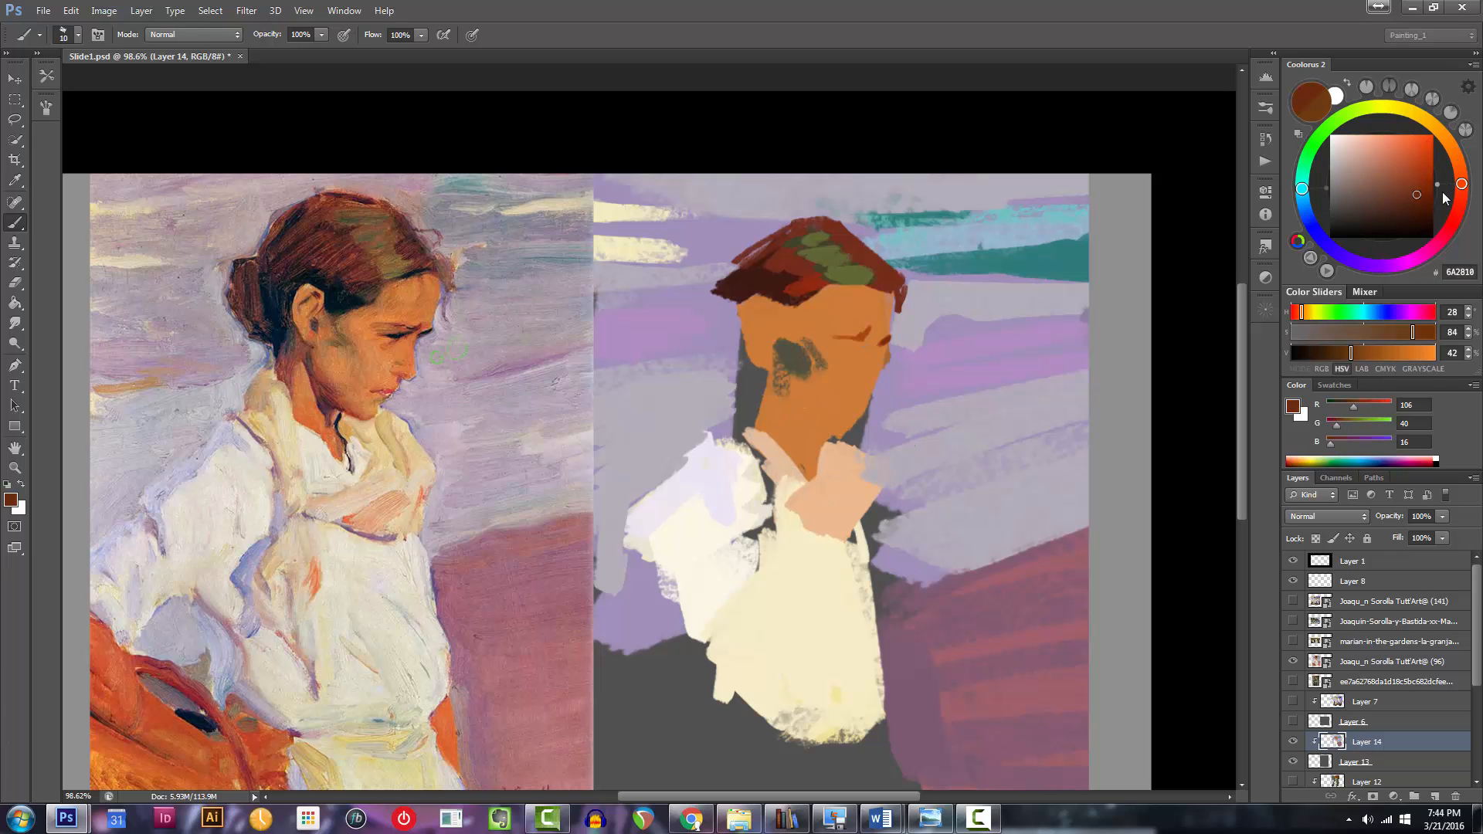
mouse_move(789, 399)
mouse_down()
mouse_move(780, 370)
mouse_move(820, 428)
mouse_up()
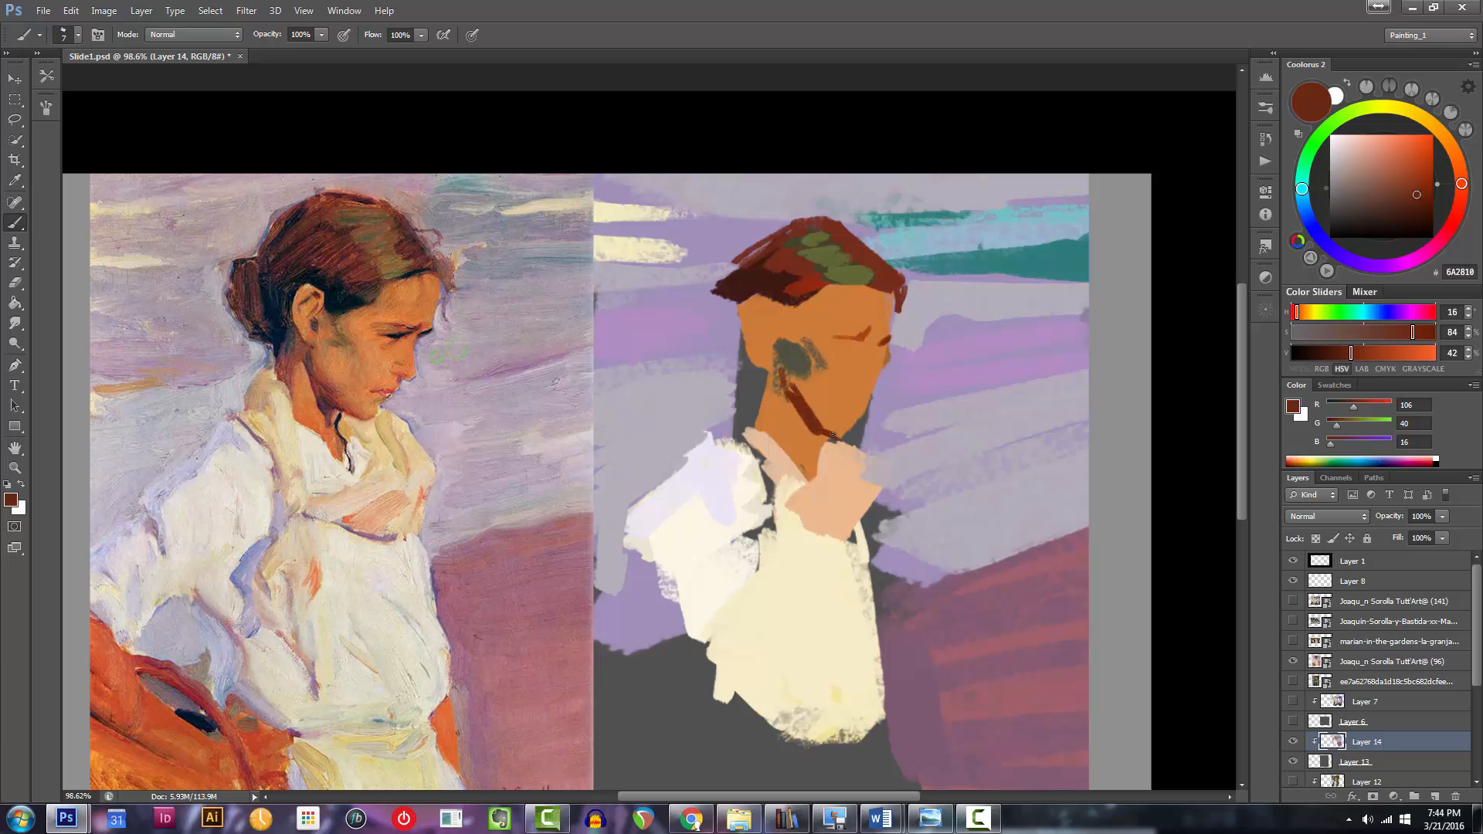
drag(786, 373, 817, 407)
Sample the skin orange, make it more saturated (#CE7428), trim the cheek shadow and shape the nose and front of the face.
alt+click(830, 384)
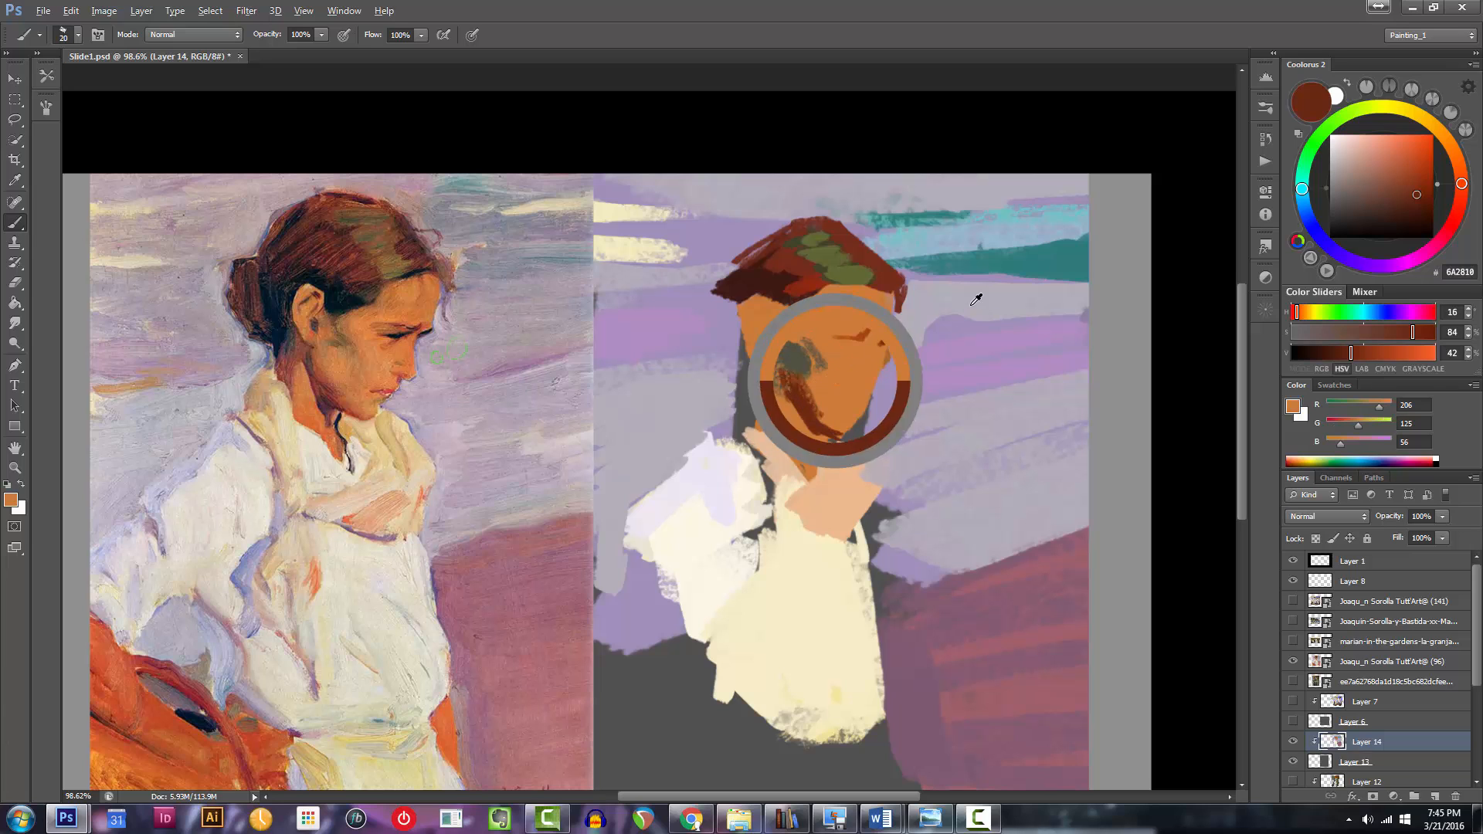
click(1413, 155)
key(])
mouse_move(791, 369)
mouse_down()
mouse_move(815, 387)
mouse_move(814, 354)
mouse_up()
key([)
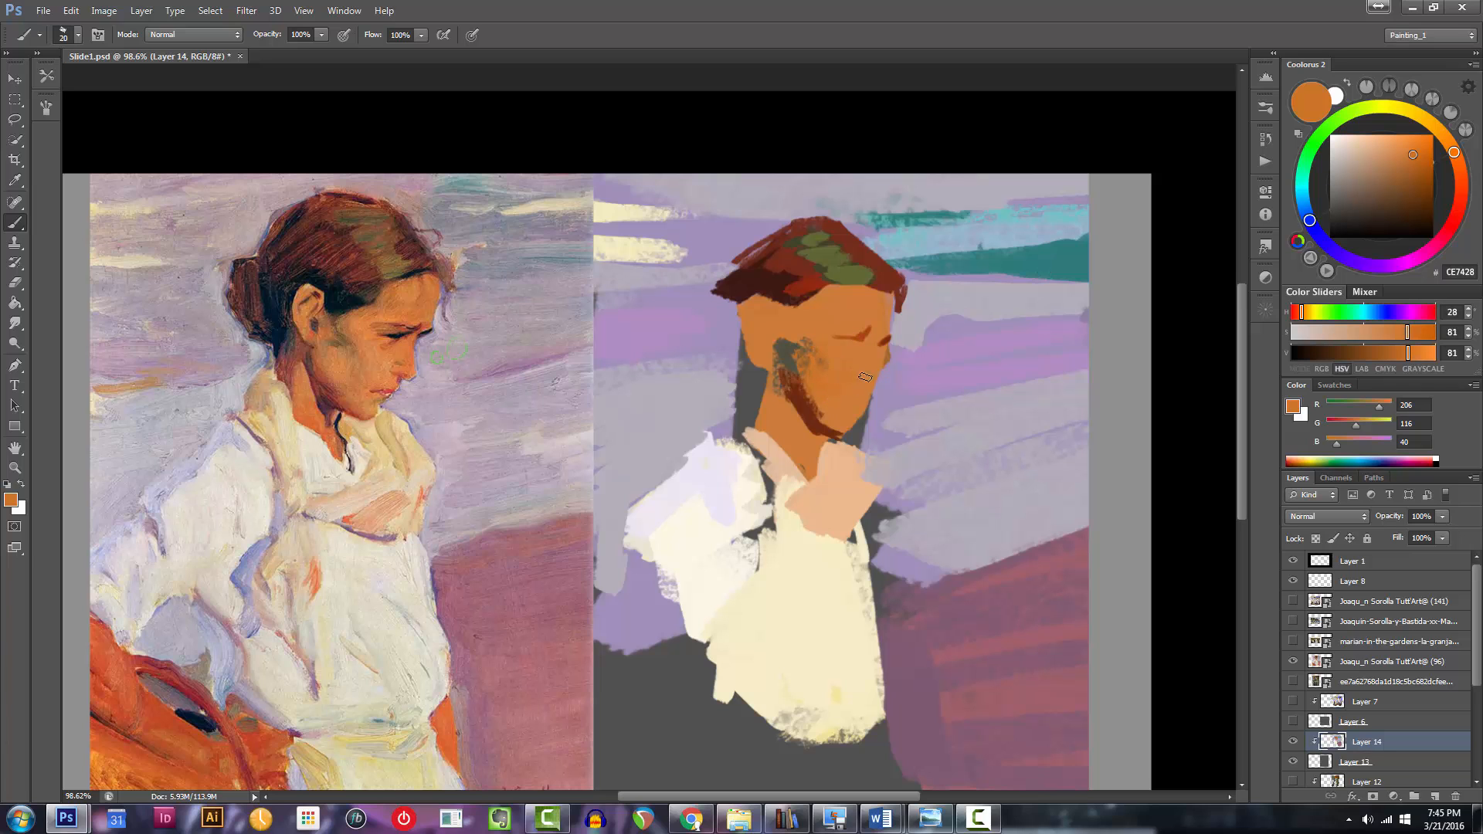
key(])
mouse_move(883, 386)
mouse_down()
mouse_move(777, 379)
mouse_move(838, 380)
mouse_up()
key([)
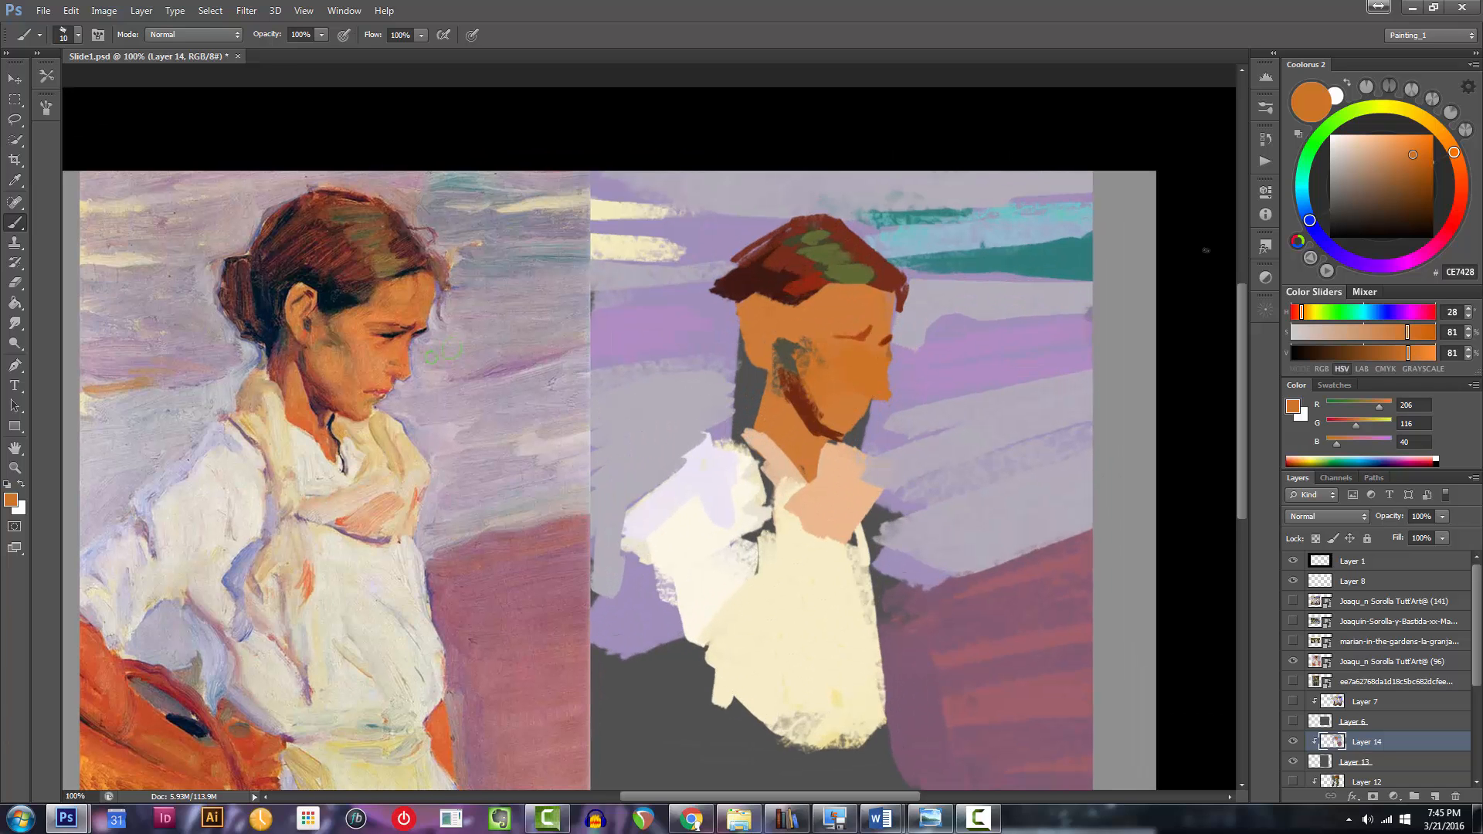
Paint the mouth with a strong red (#B02917) and a pinker red (#AC353F).
click(1452, 196)
drag(1409, 163, 1459, 209)
drag(820, 366, 866, 372)
drag(851, 402, 969, 400)
key([)
key([)
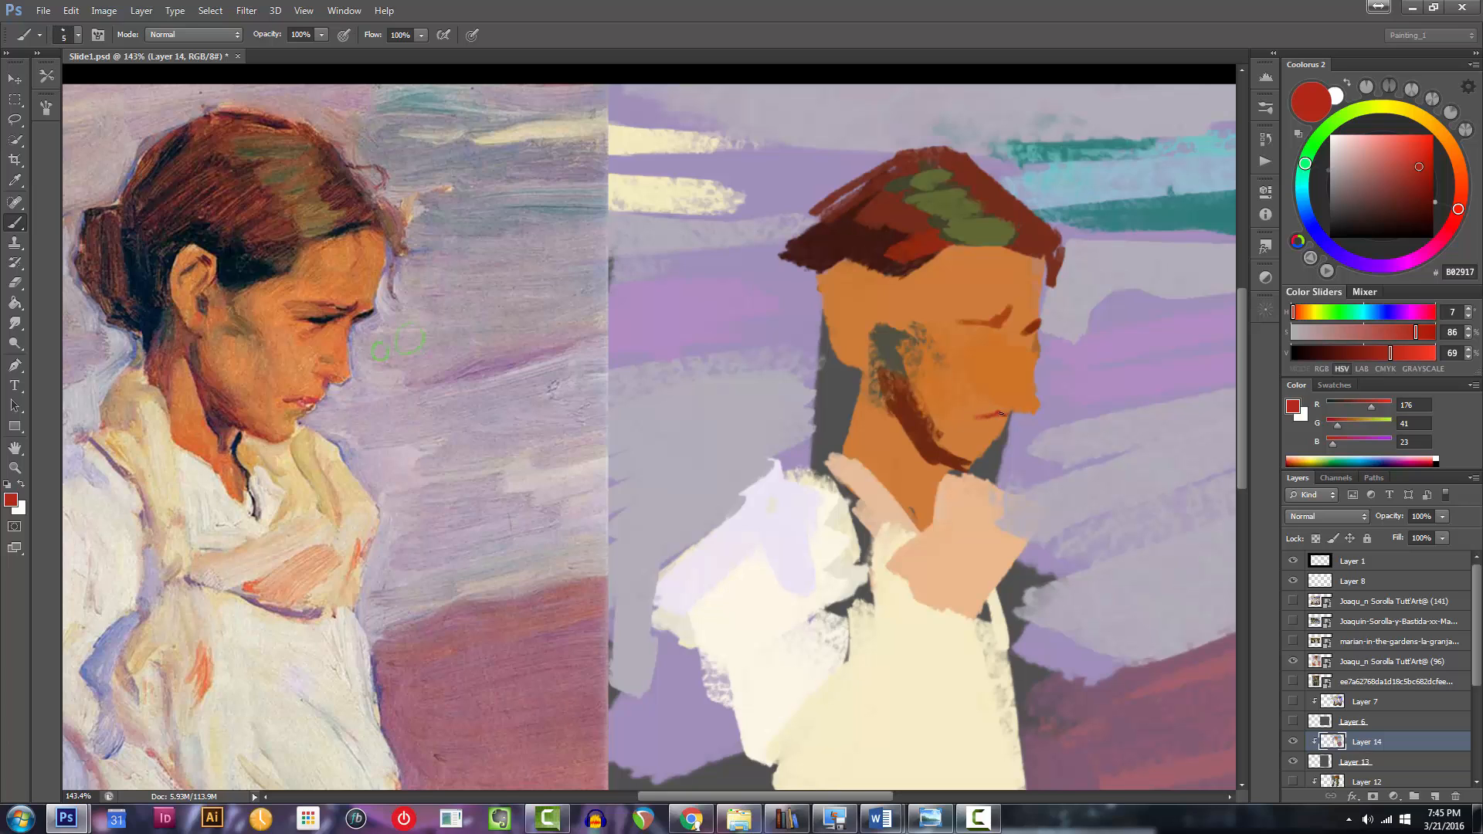
mouse_move(1004, 418)
mouse_down()
mouse_move(858, 418)
mouse_move(1007, 418)
mouse_up()
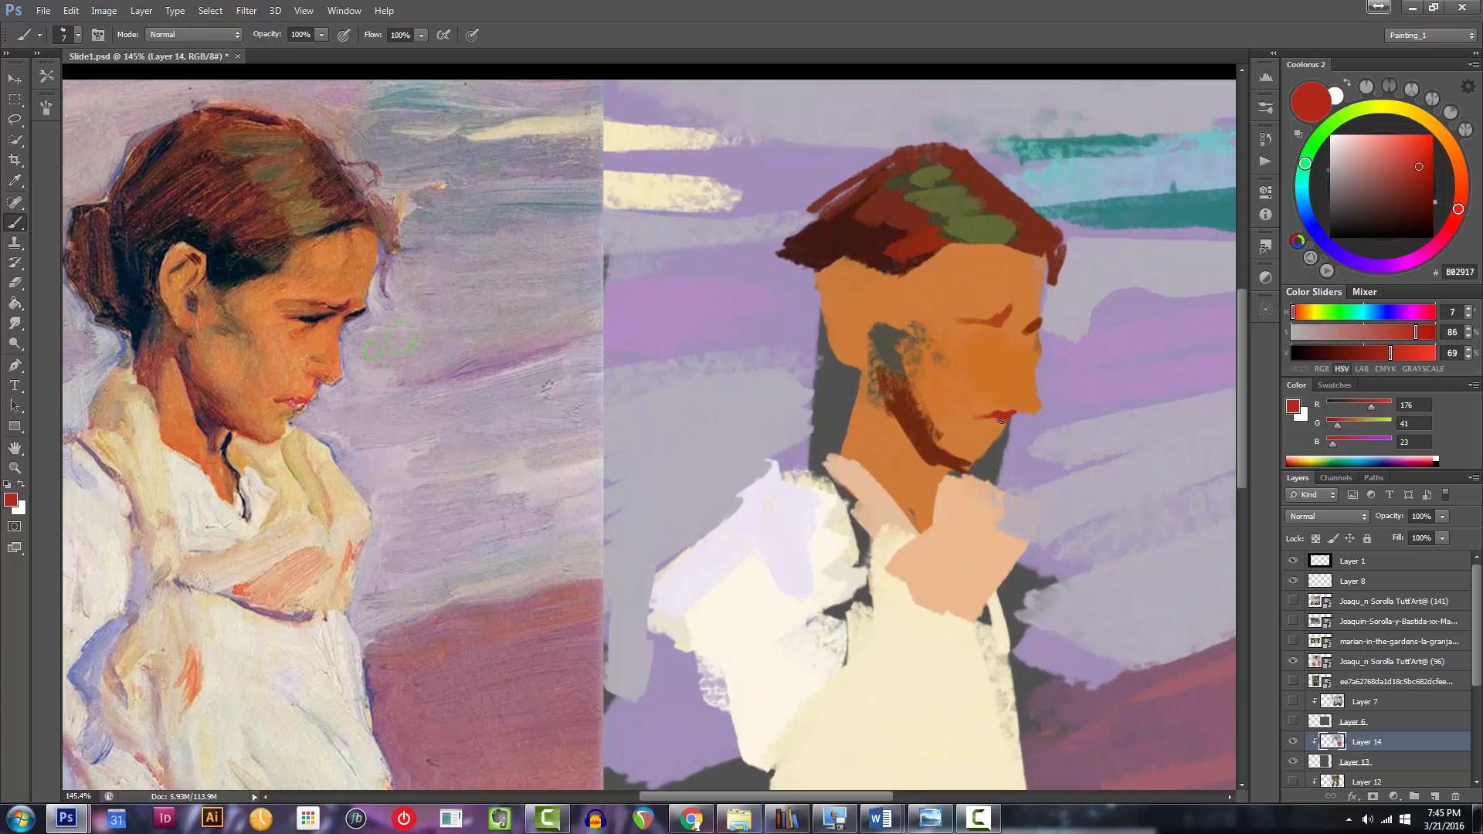
click(1442, 226)
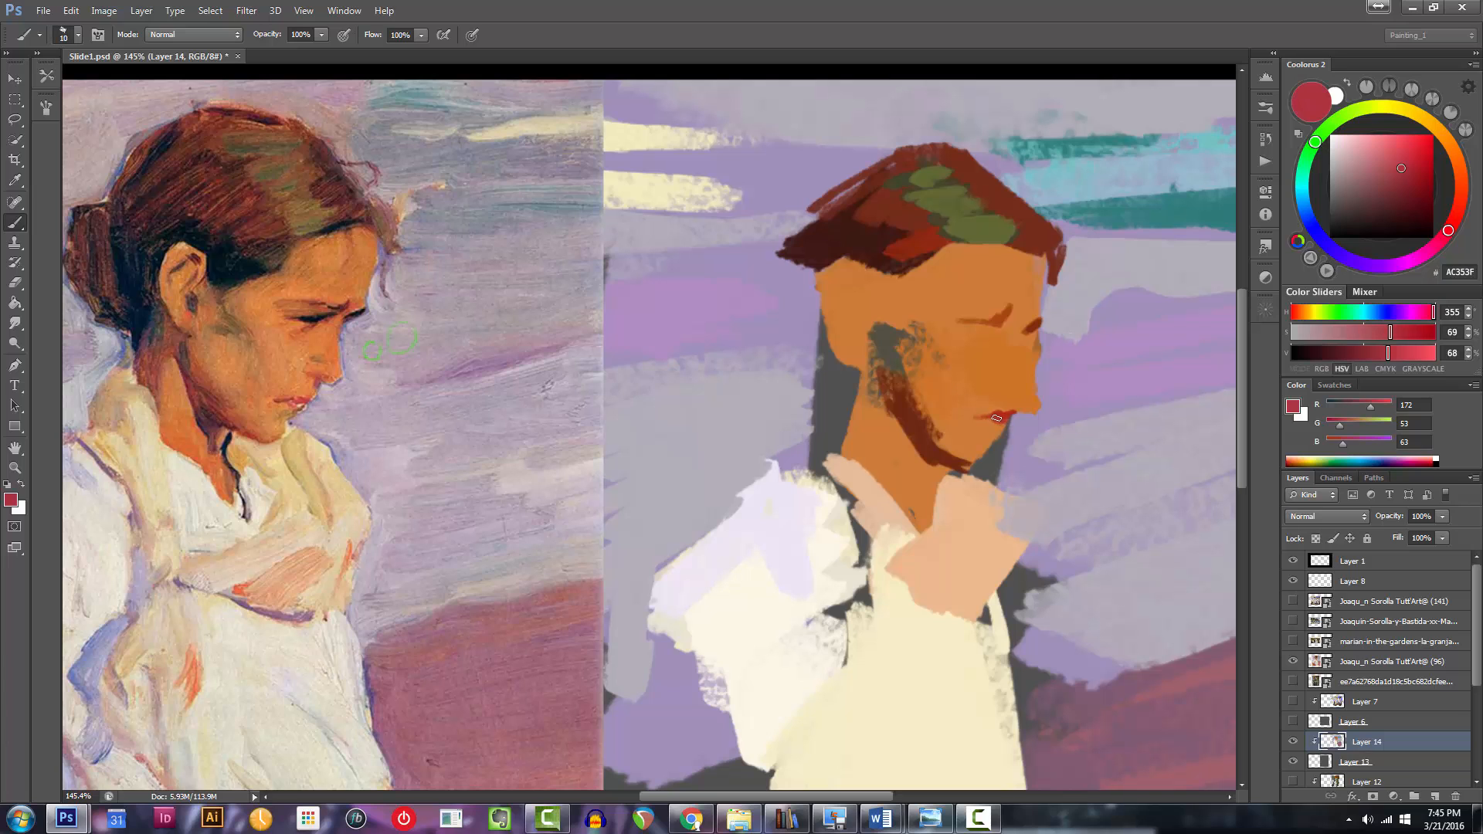
Mix a muted grey-green (#717A59) from the skin tone and paint the shadow beneath the lower lip.
alt+click(978, 454)
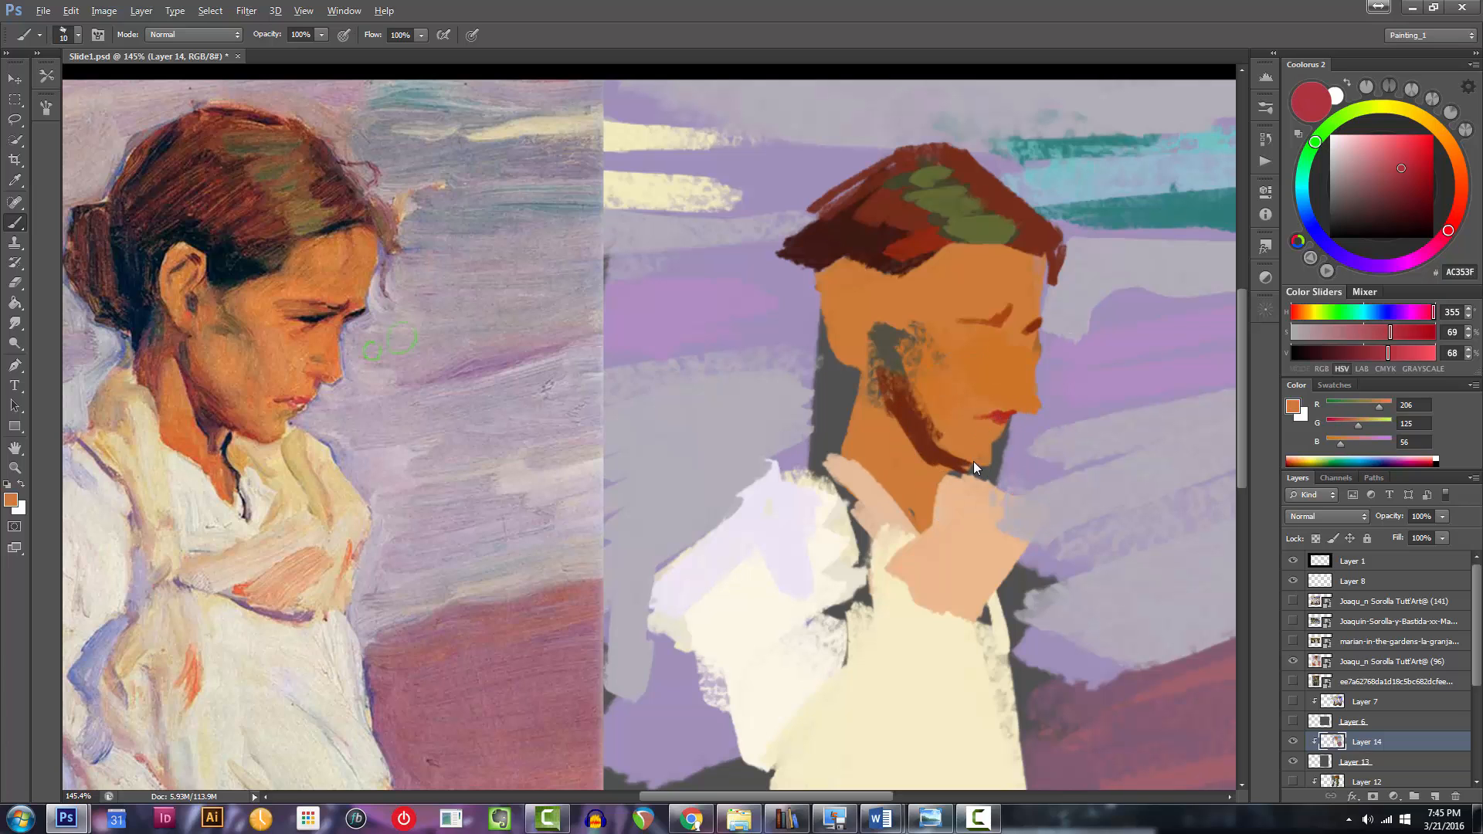
alt+click(1030, 419)
alt+click(989, 395)
drag(1365, 170, 1358, 188)
drag(1446, 138, 1419, 115)
drag(919, 390, 956, 404)
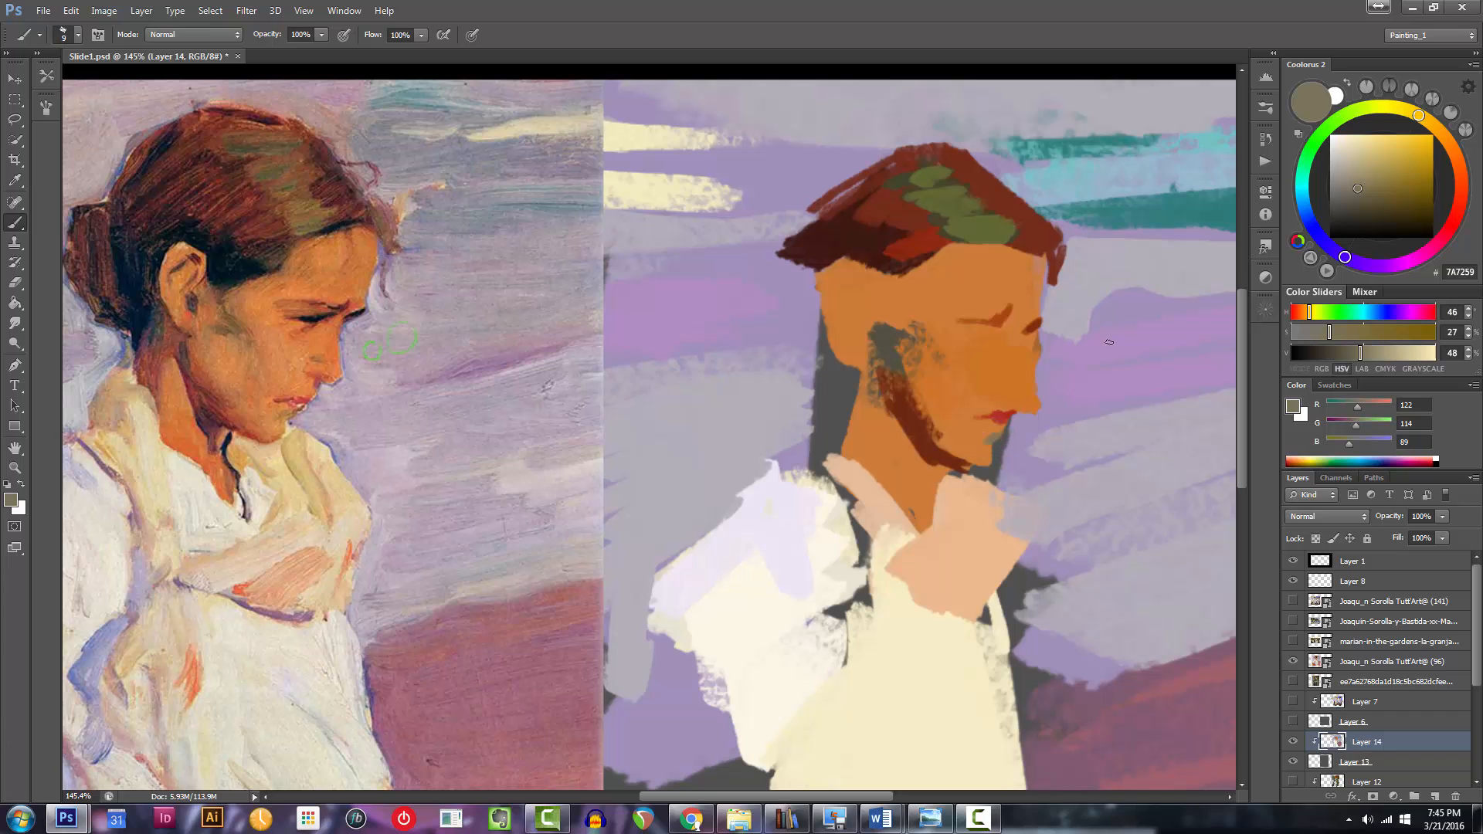
click(1359, 110)
key(bracketright)
key(bracketright)
mouse_move(984, 443)
mouse_down()
mouse_move(999, 435)
mouse_move(899, 467)
mouse_move(958, 466)
mouse_up()
key(bracketleft)
key(bracketleft)
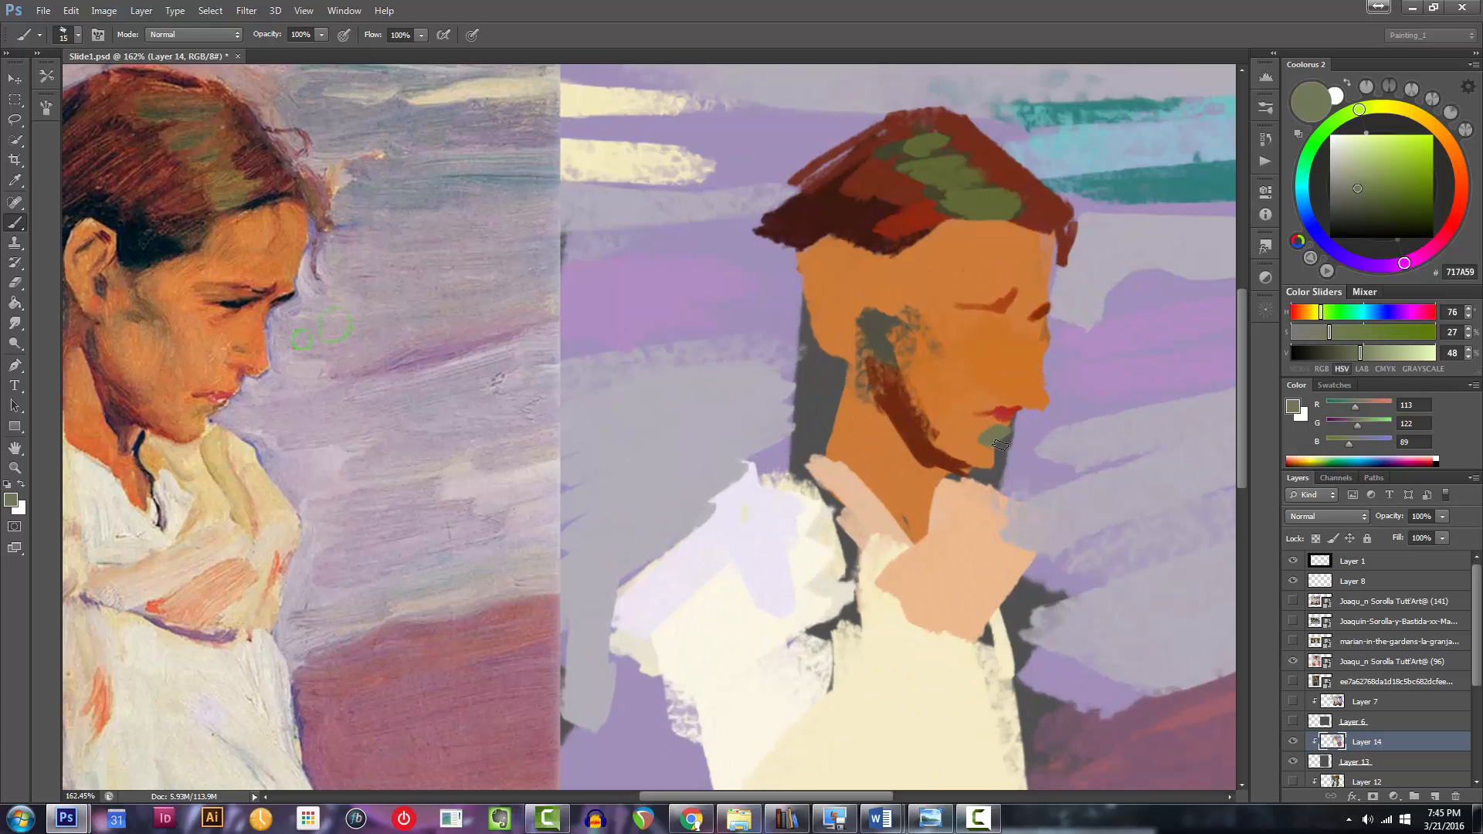
Paint the lowered eyelid and far eye in red-brown sampled from the eyebrows, strengthened with a deeper red (#8F2407).
alt+click(1009, 304)
drag(958, 339, 980, 333)
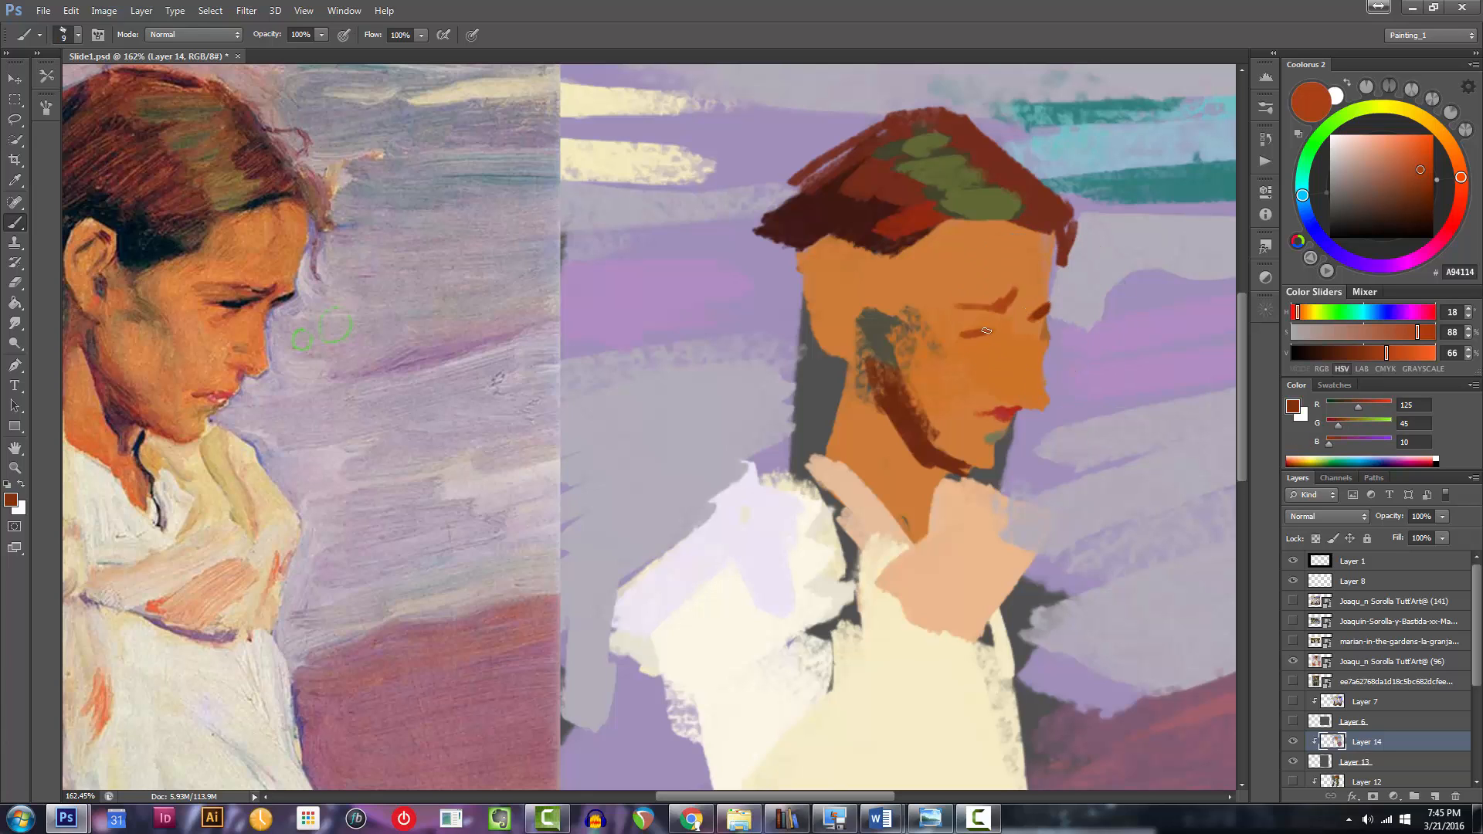
alt+click(1041, 308)
click(1428, 180)
click(1461, 192)
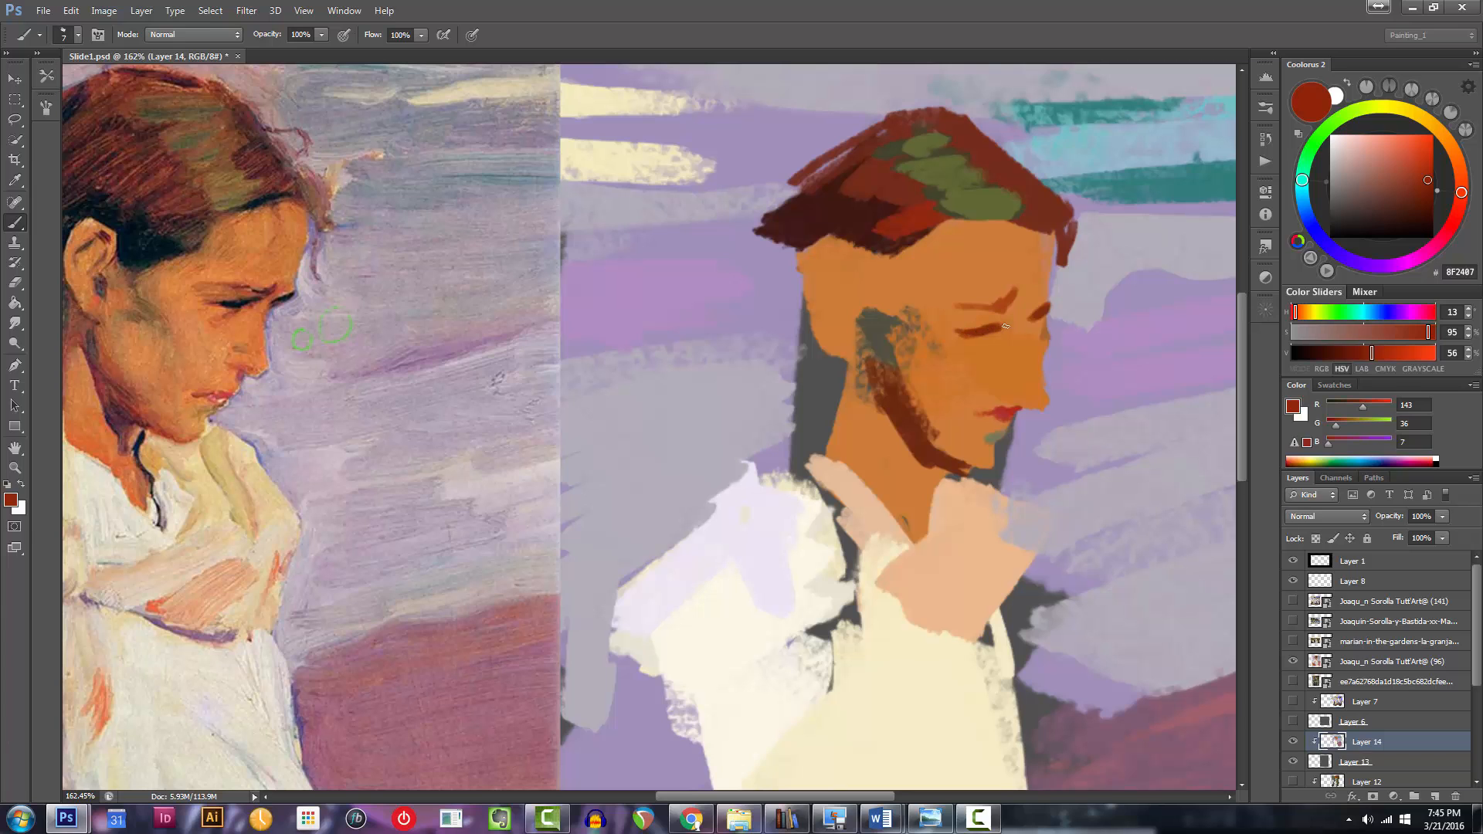
mouse_move(1032, 331)
mouse_down()
mouse_move(1048, 315)
mouse_move(1012, 353)
mouse_move(1035, 379)
mouse_up()
Trim the nose tip with the background lavender (#9F90B9) and refine the nose and eyebrow with sampled skin orange.
alt+click(989, 391)
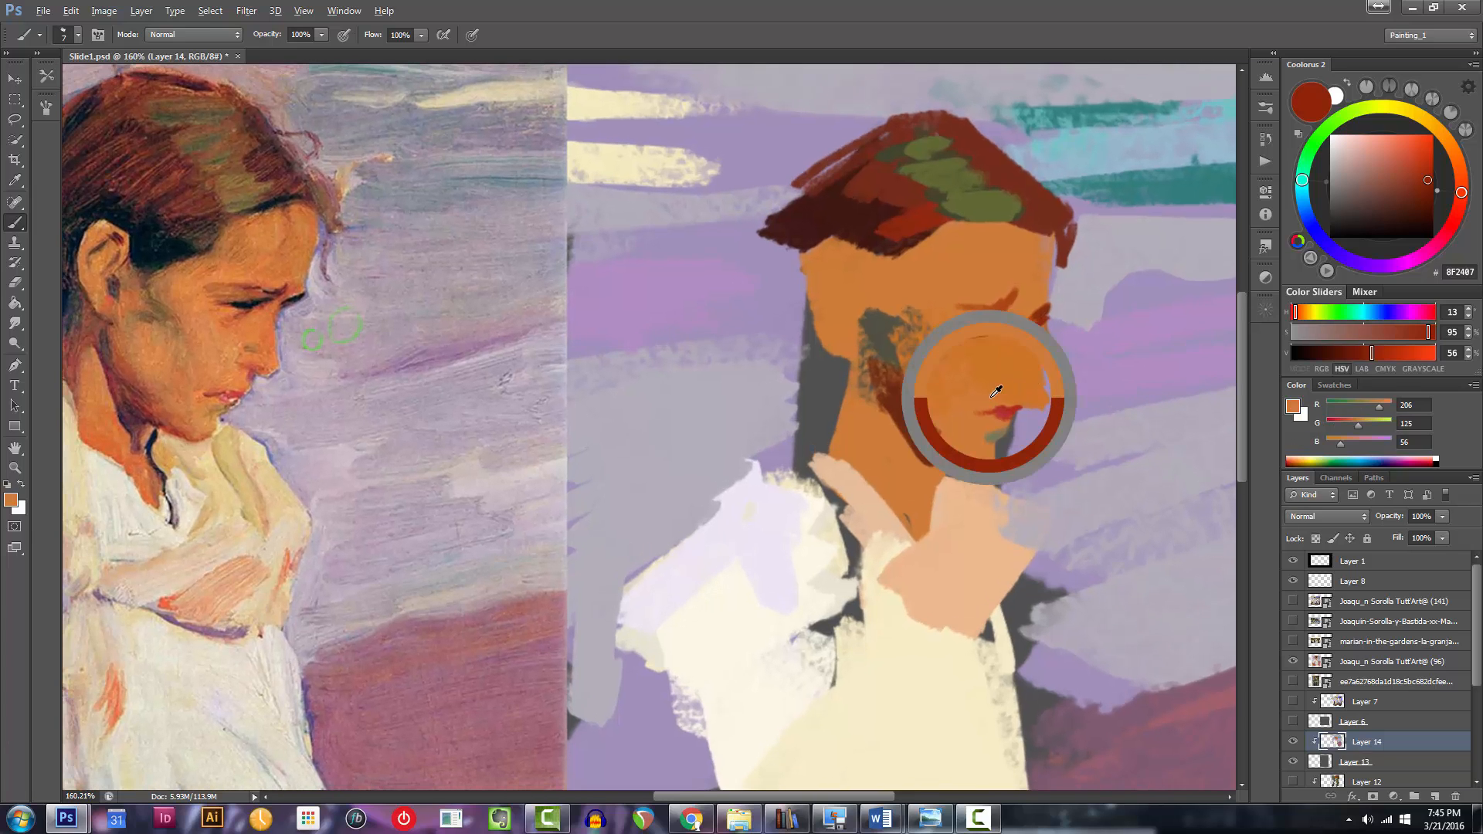
alt+click(1062, 388)
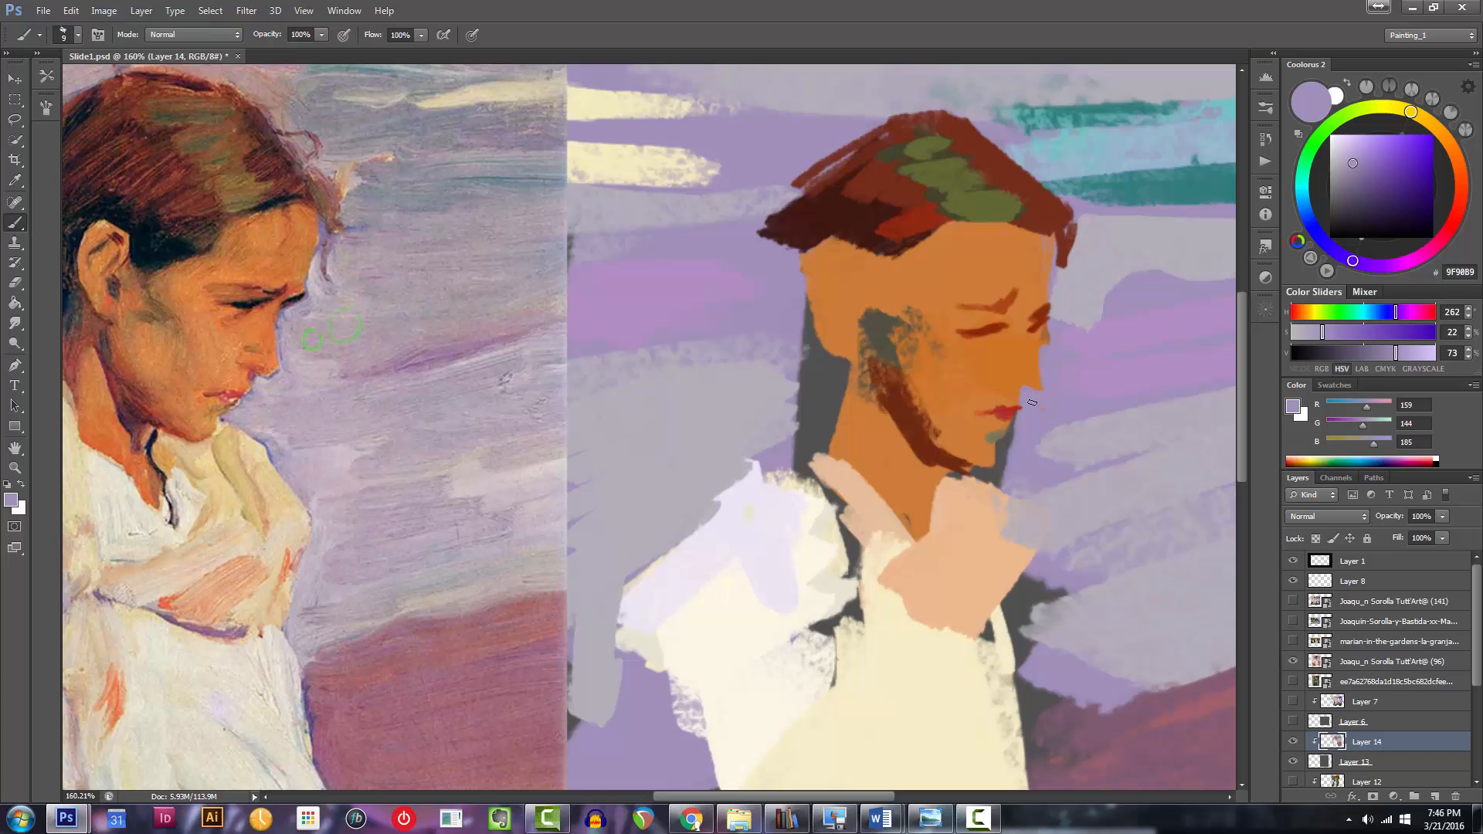
alt+click(1026, 374)
drag(1012, 389, 996, 420)
drag(950, 303, 974, 304)
Mix a near-black blue (#141D1F) and paint the dark hair at the temple above the ear.
alt+click(916, 281)
click(1396, 224)
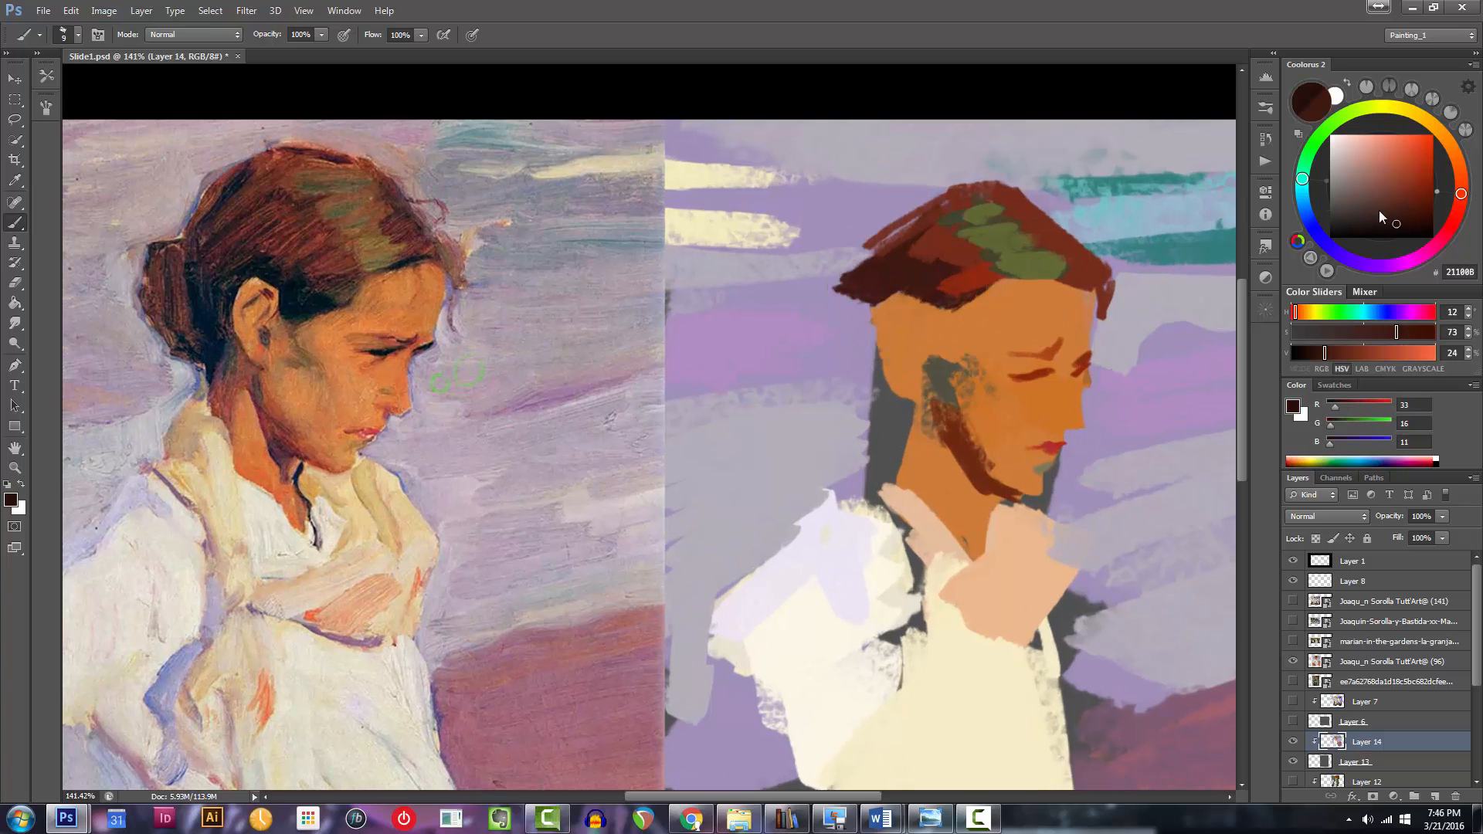
click(1310, 152)
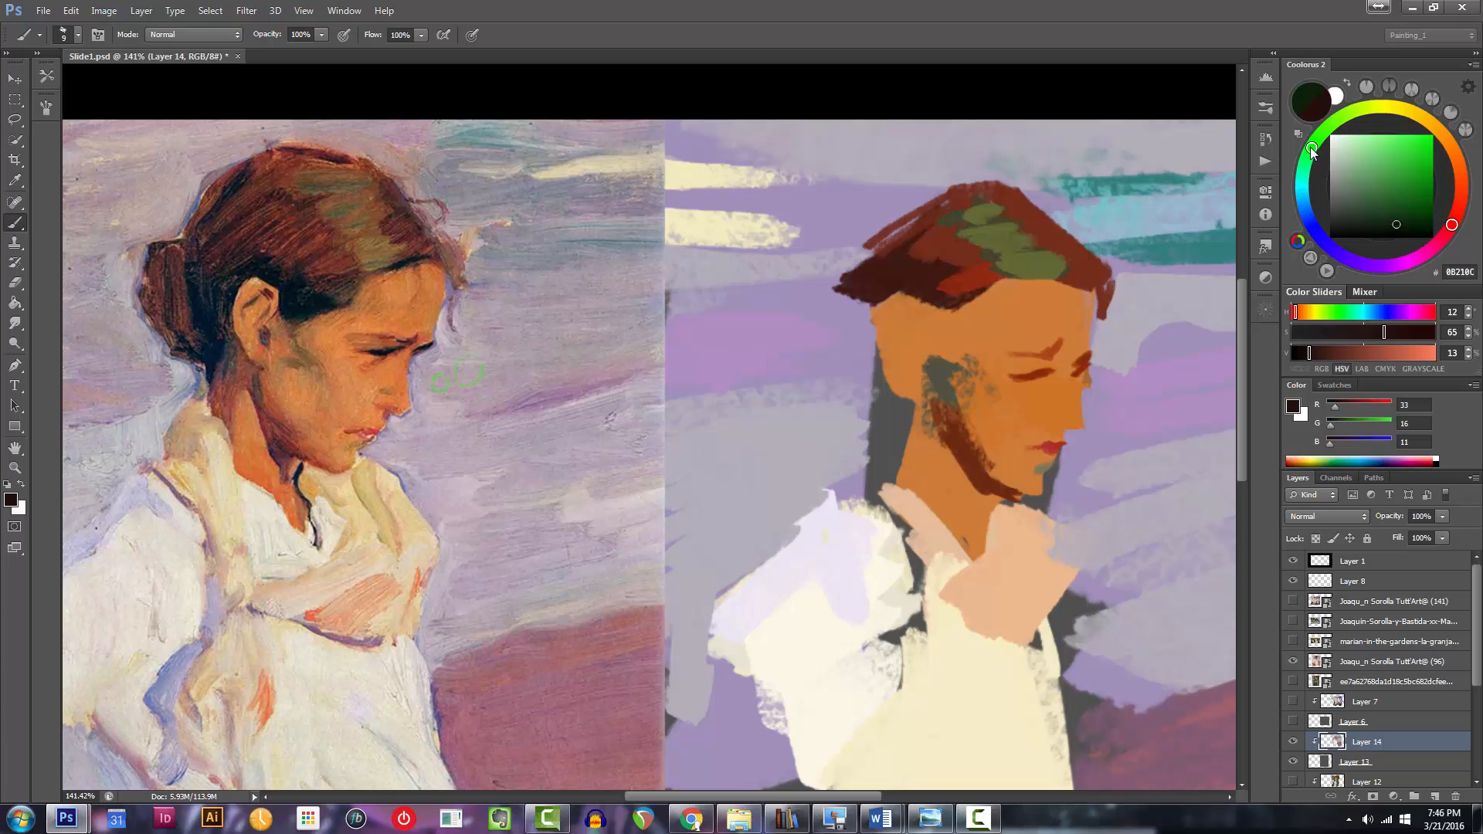
click(1303, 193)
click(1365, 226)
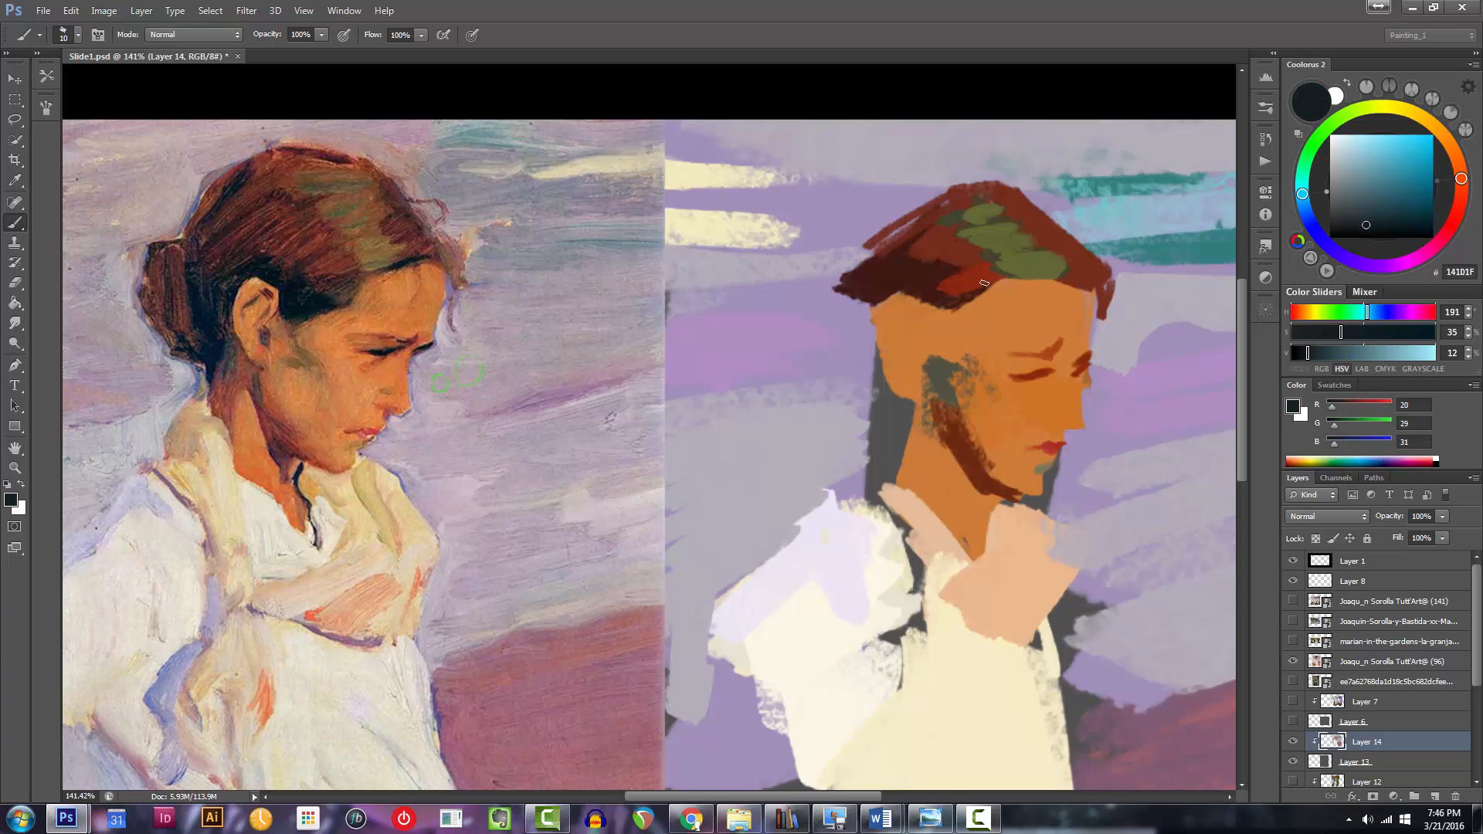
mouse_move(892, 290)
mouse_down()
mouse_move(931, 287)
mouse_move(935, 310)
mouse_move(948, 290)
mouse_move(938, 332)
mouse_move(972, 280)
mouse_up()
key(bracketright)
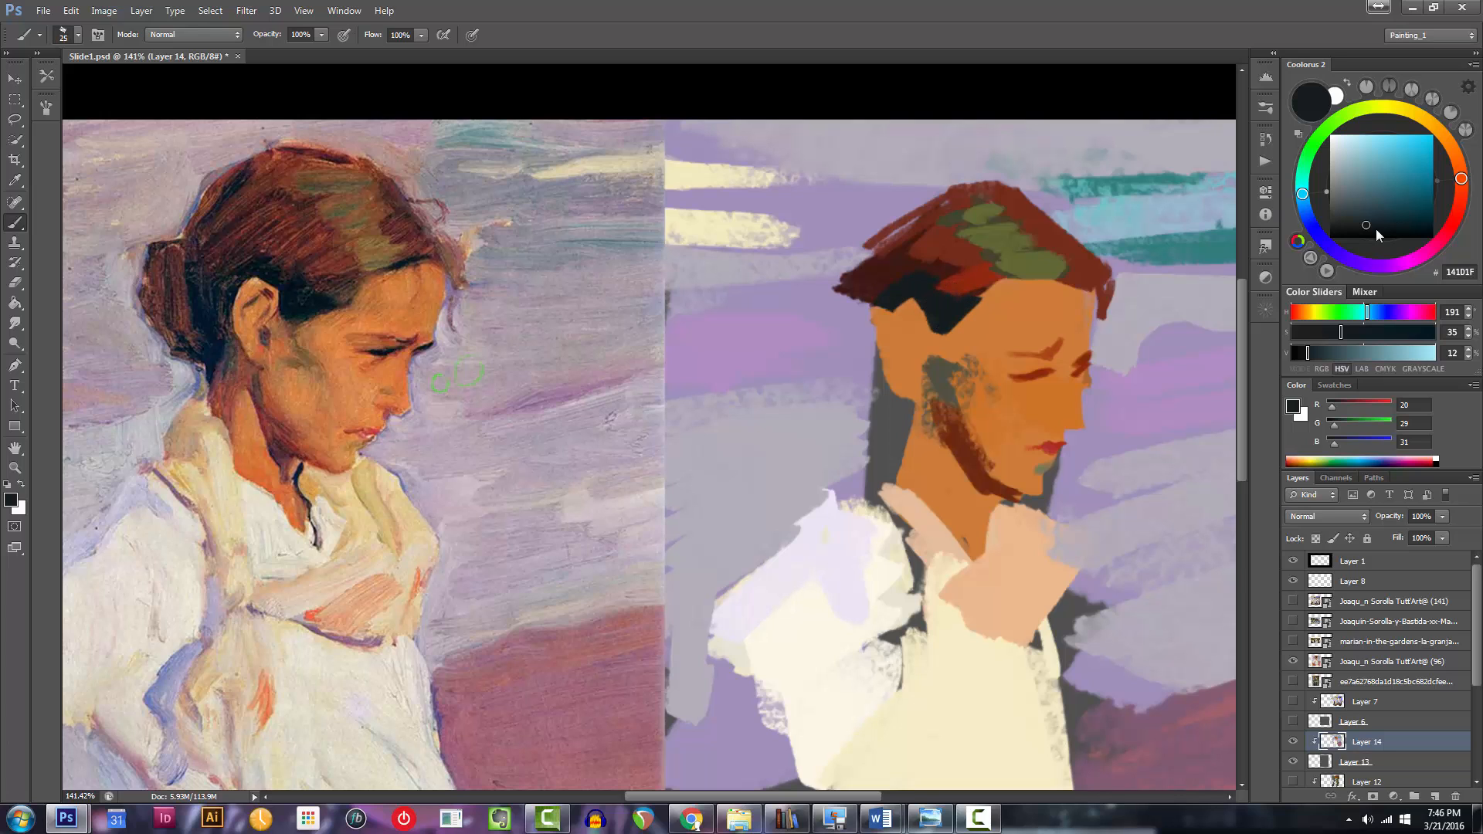
Shift the near-black to a very dark teal and paint the hair behind the ear down to the nape.
click(1391, 225)
drag(1402, 227, 1405, 221)
mouse_move(1303, 195)
mouse_down()
mouse_move(1305, 216)
mouse_move(1307, 197)
mouse_up()
click(1404, 227)
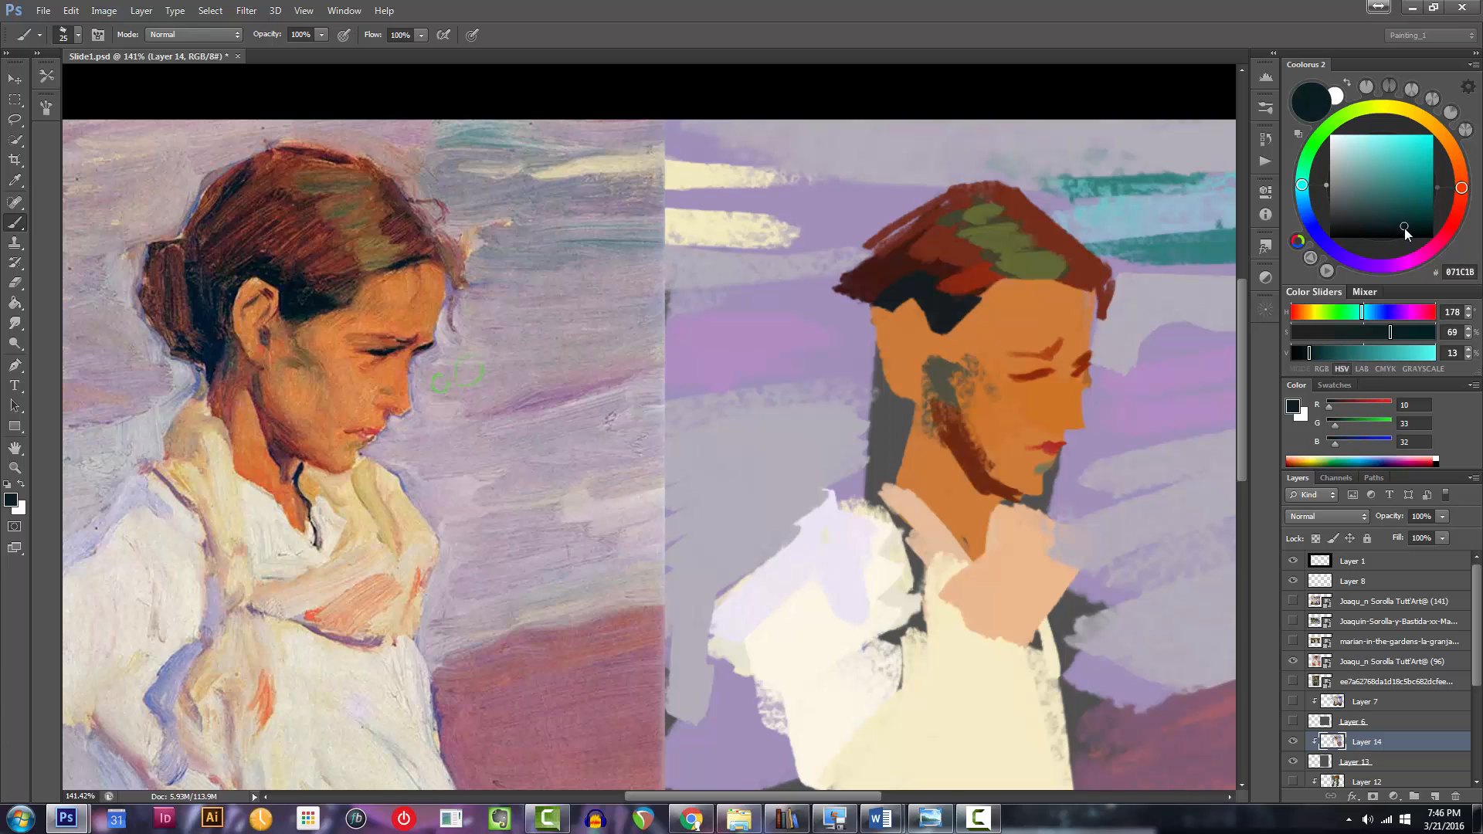
click(1414, 230)
key(bracketleft)
mouse_move(943, 300)
mouse_down()
mouse_move(938, 330)
mouse_move(929, 280)
mouse_move(876, 309)
mouse_move(897, 305)
mouse_move(880, 340)
mouse_move(901, 302)
mouse_move(876, 331)
mouse_move(871, 296)
mouse_move(872, 339)
mouse_move(860, 295)
mouse_move(879, 359)
mouse_move(881, 344)
mouse_move(864, 358)
mouse_move(905, 396)
mouse_move(887, 369)
mouse_move(892, 411)
mouse_move(907, 391)
mouse_move(890, 411)
mouse_move(912, 397)
mouse_move(907, 433)
mouse_up()
key(bracketright)
key(bracketright)
key(bracketright)
key(bracketleft)
key(bracketleft)
key(bracketleft)
Sample the grey lavender (#AFA9B9) and cover the bare grey area behind the girl's neck.
alt+click(886, 416)
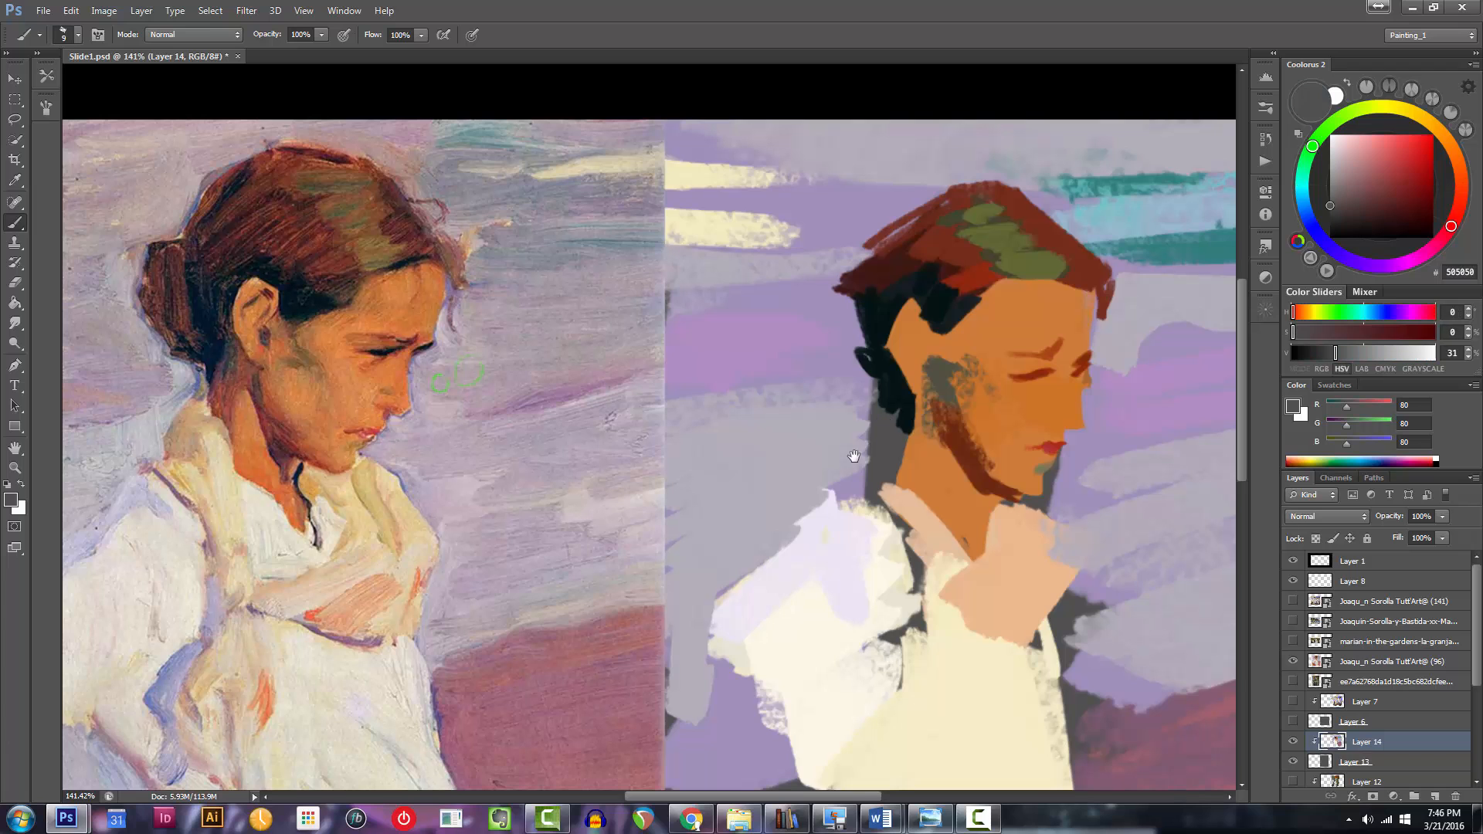
scroll(892, 427, down, 1)
alt+click(900, 434)
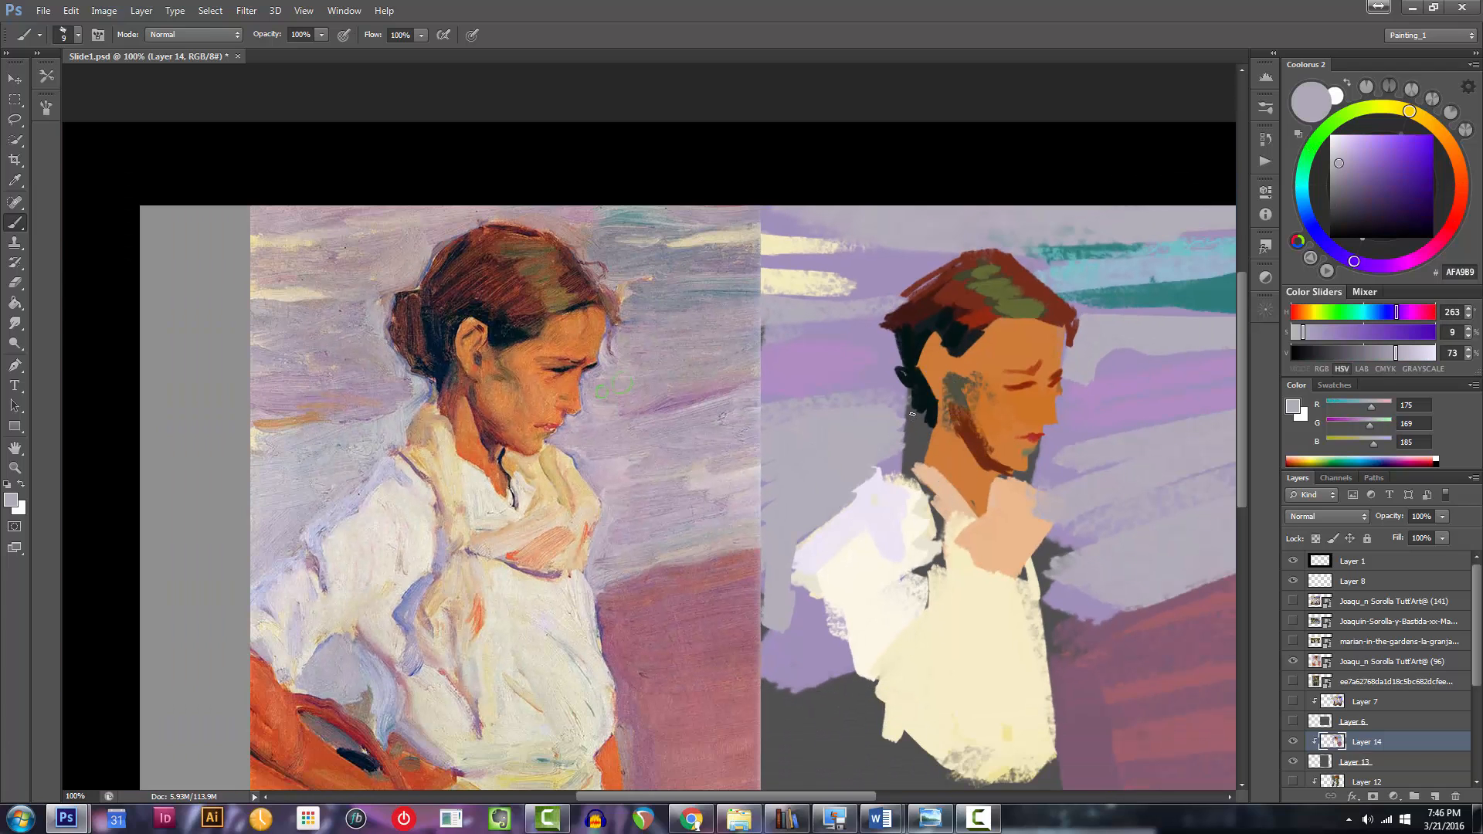
drag(915, 457, 903, 446)
Sample the blouse cream (#F7EEC7) and block in the lower blouse and skirt with a larger brush.
scroll(1006, 409, down, 1)
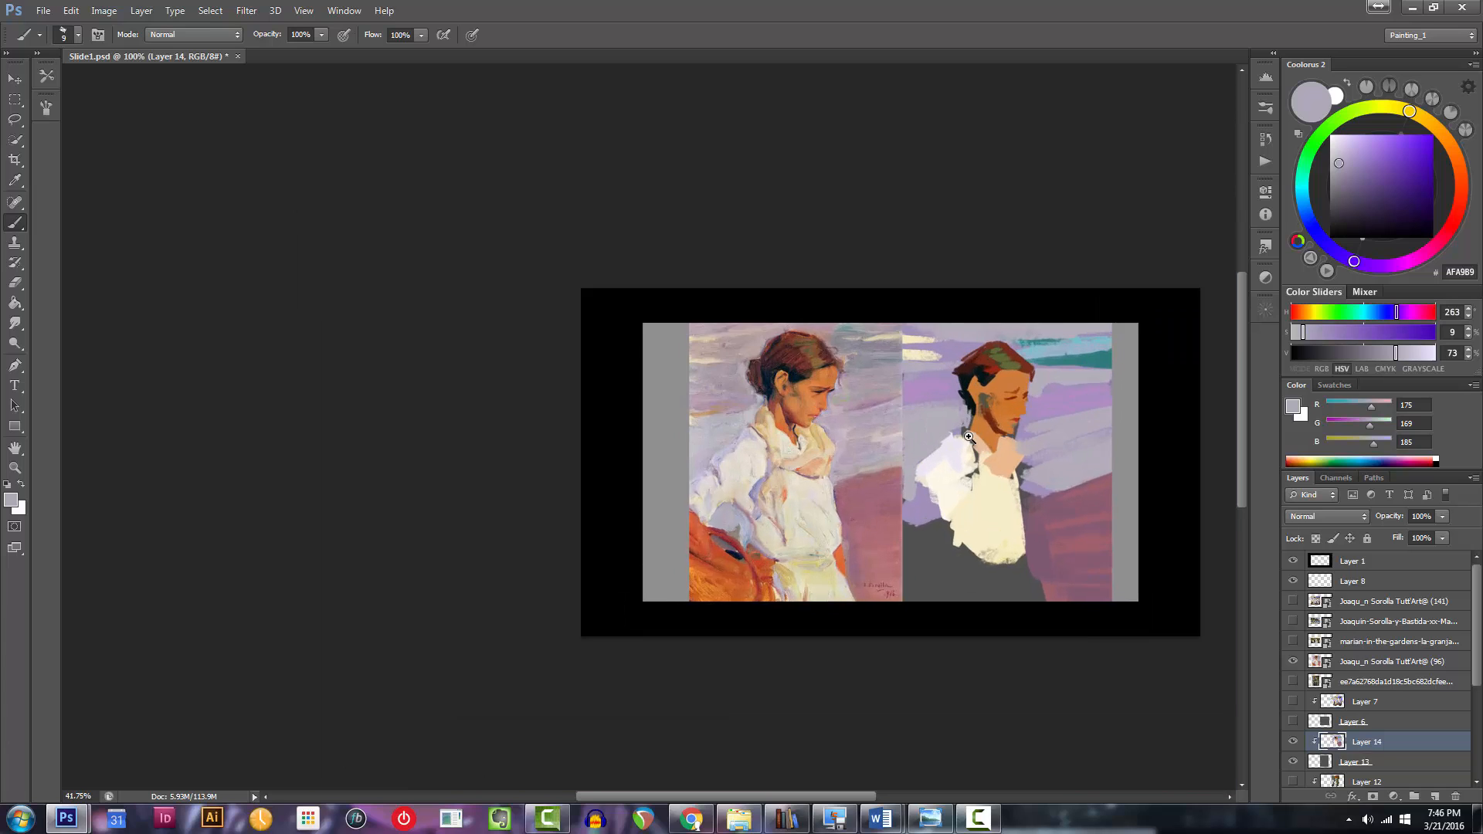
alt+click(861, 520)
mouse_move(903, 457)
mouse_down()
mouse_move(892, 577)
mouse_move(898, 516)
mouse_move(910, 603)
mouse_move(898, 593)
mouse_move(819, 642)
mouse_move(821, 619)
mouse_move(813, 665)
mouse_move(819, 693)
mouse_move(851, 606)
mouse_move(877, 637)
mouse_move(884, 626)
mouse_move(919, 718)
mouse_up()
key(bracketright)
key(bracketright)
key(bracketright)
key(bracketright)
key(bracketright)
key(bracketright)
drag(908, 644, 929, 698)
drag(897, 605, 929, 689)
key(bracketleft)
key(bracketleft)
key(bracketleft)
key(bracketleft)
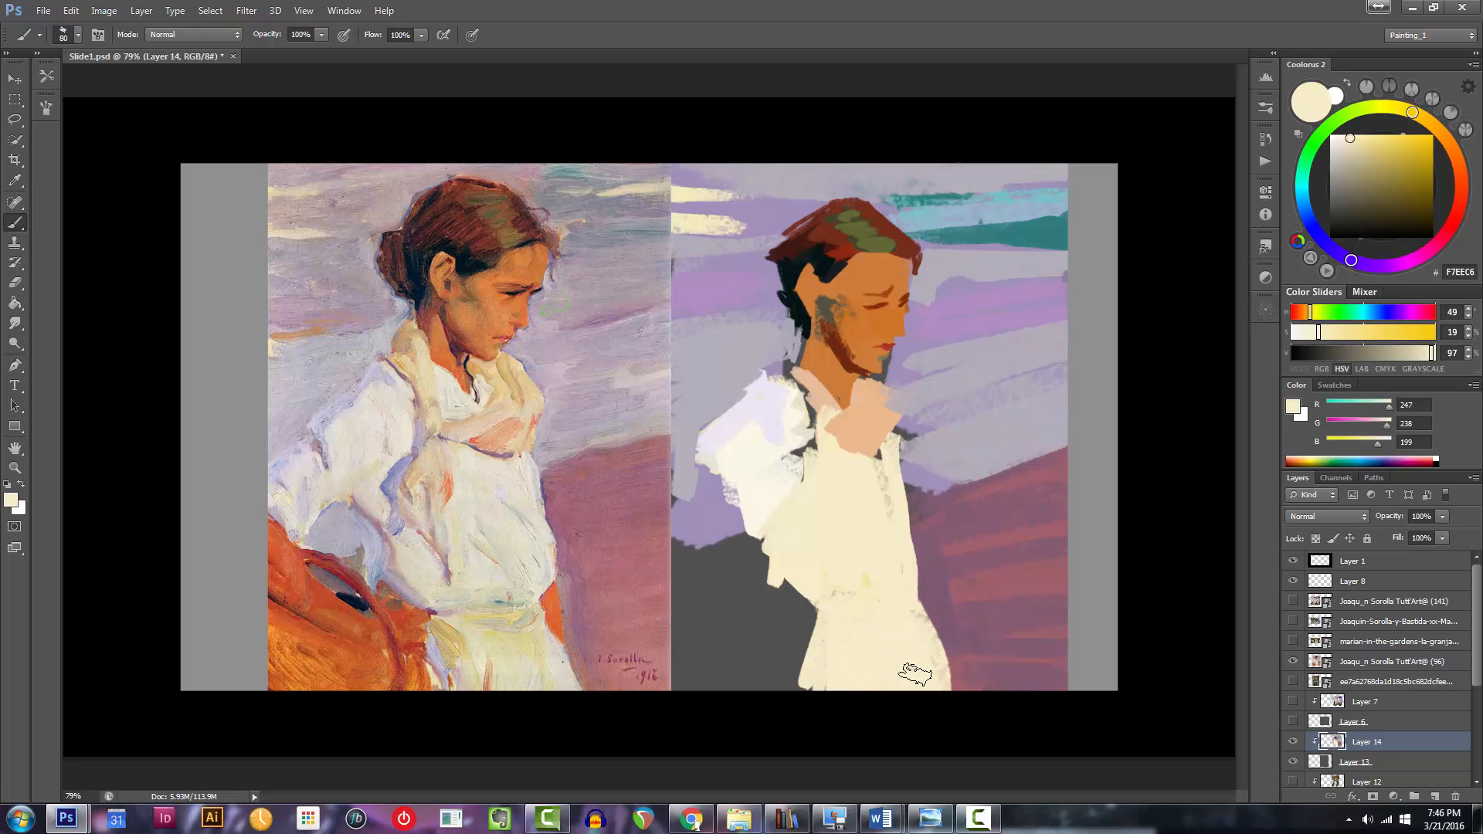
Sample the sleeve's off-white (#FBF7E7) and extend the sleeve out to the edge of the study with a smaller brush.
alt+click(748, 467)
key(bracketleft)
mouse_move(715, 476)
mouse_down()
mouse_move(682, 520)
mouse_move(752, 508)
mouse_move(679, 506)
mouse_move(702, 524)
mouse_up()
key(bracketleft)
key(bracketleft)
key(bracketright)
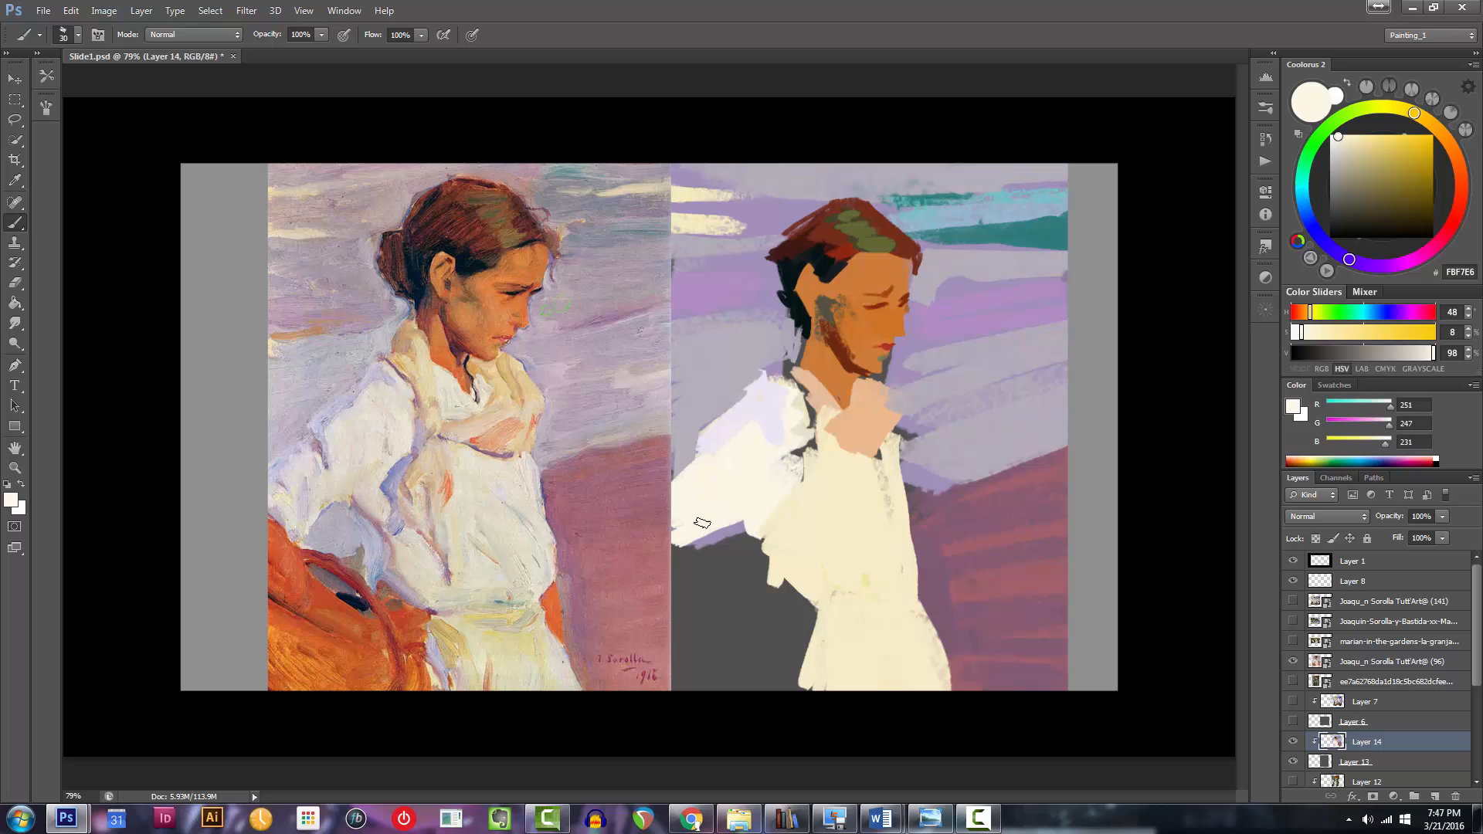
Choose a burnt orange (#C34D10) and block in the basket below the girl's sleeve, reducing the brush size toward its edge.
click(1462, 174)
mouse_move(1380, 179)
mouse_down()
mouse_move(1417, 201)
mouse_move(1425, 159)
mouse_up()
key(bracketright)
key(bracketright)
key(bracketright)
key(bracketright)
key(bracketright)
key(bracketright)
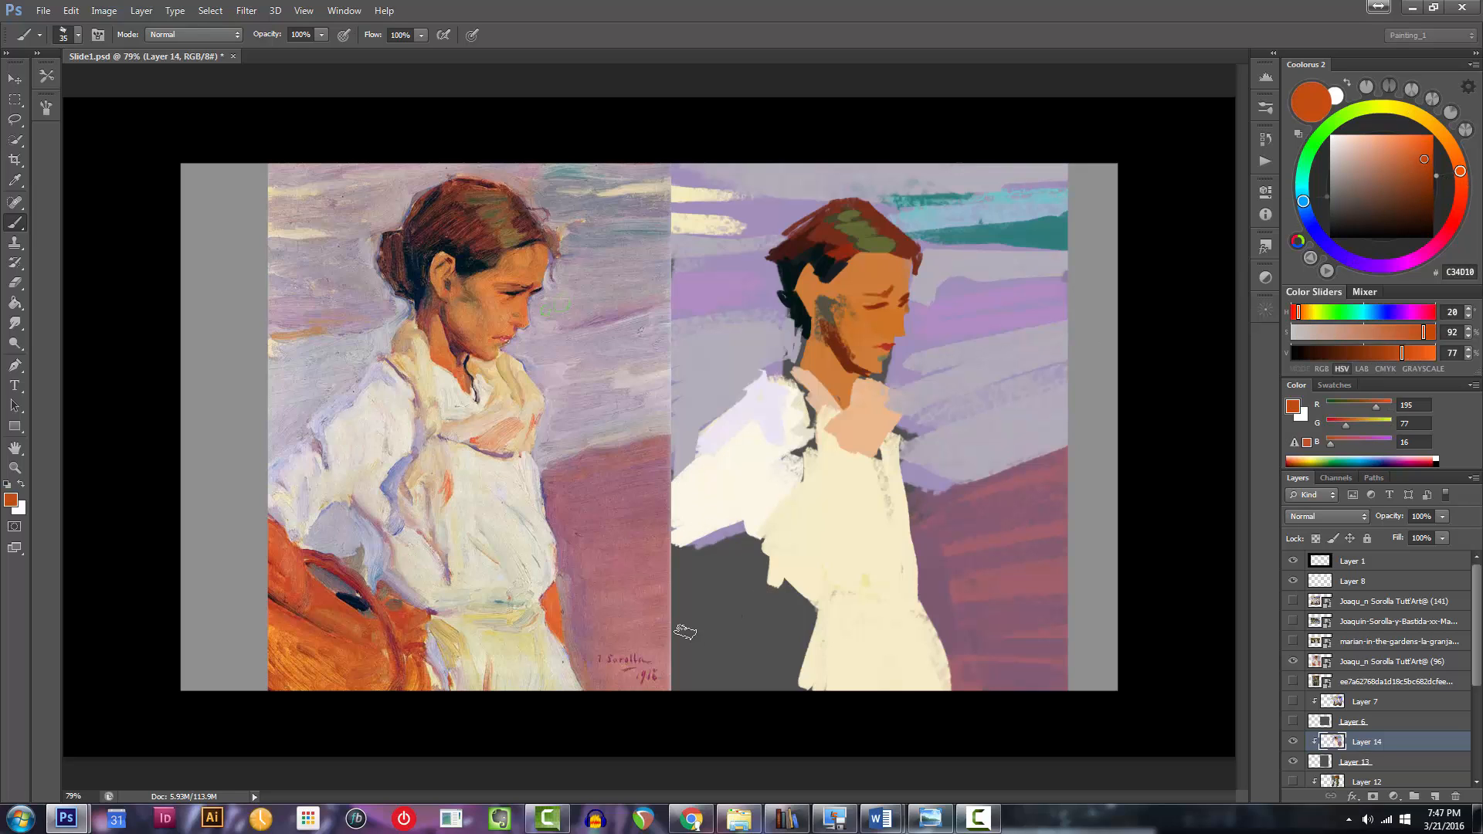
drag(680, 541, 741, 643)
mouse_move(683, 568)
mouse_down()
mouse_move(672, 685)
mouse_move(744, 665)
mouse_move(768, 618)
mouse_up()
key(bracketleft)
key(bracketleft)
key(bracketleft)
key(bracketleft)
drag(705, 556, 801, 687)
Shift to a saturated red-orange (#D02F00) and paint the curved rim of the basket.
drag(1400, 189, 1433, 153)
click(1462, 189)
mouse_move(699, 550)
mouse_down()
mouse_move(766, 615)
mouse_move(722, 551)
mouse_move(786, 676)
mouse_move(697, 557)
mouse_move(803, 690)
mouse_up()
mouse_move(802, 677)
mouse_down()
mouse_move(742, 666)
mouse_move(811, 645)
mouse_up()
drag(725, 615, 725, 599)
key(bracketleft)
key(bracketleft)
key(bracketleft)
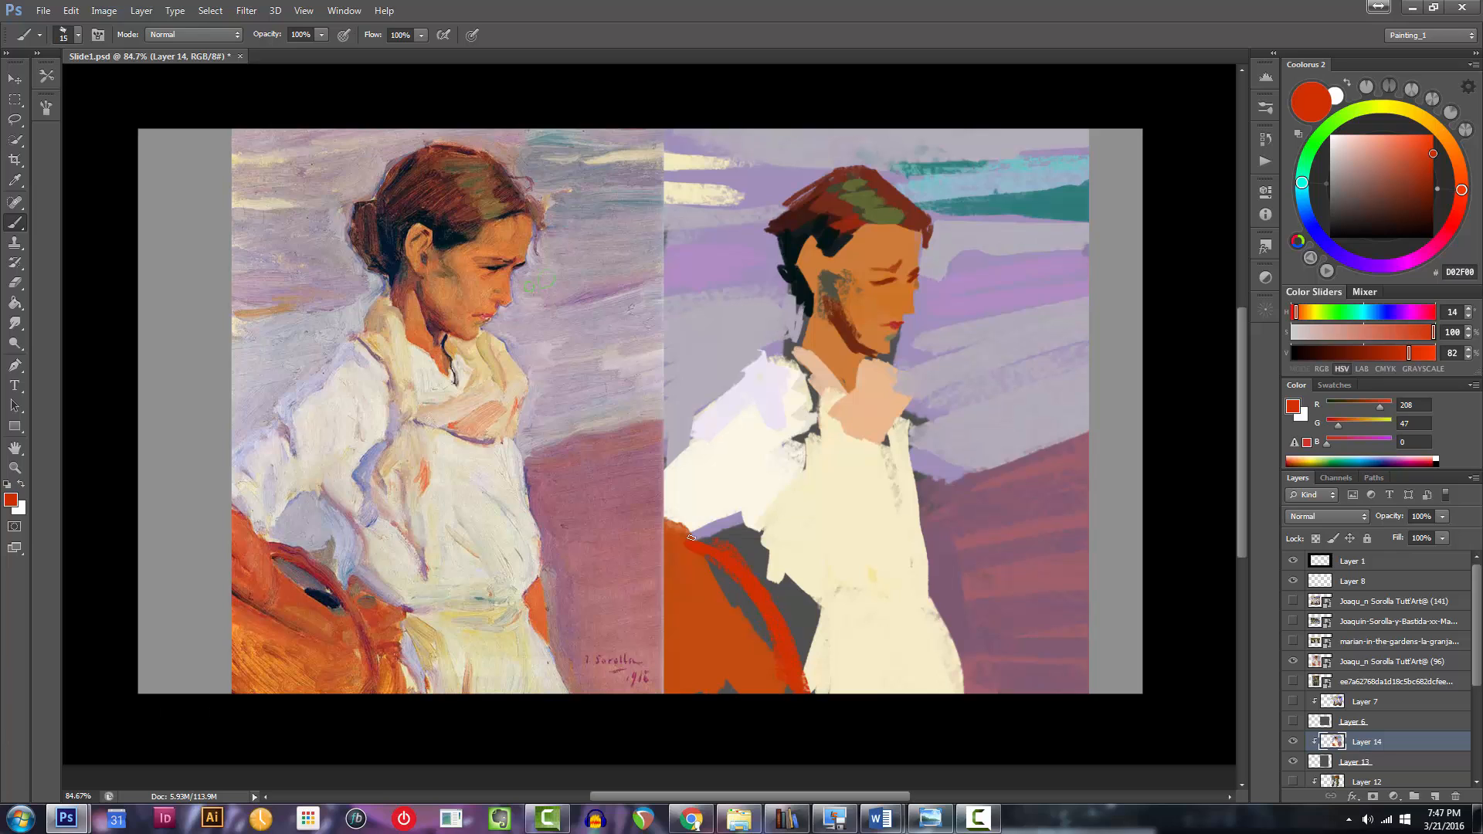
Try a pure red (#D00600) stroke over the orange basket with a larger brush.
click(1456, 225)
key(bracketright)
key(bracketright)
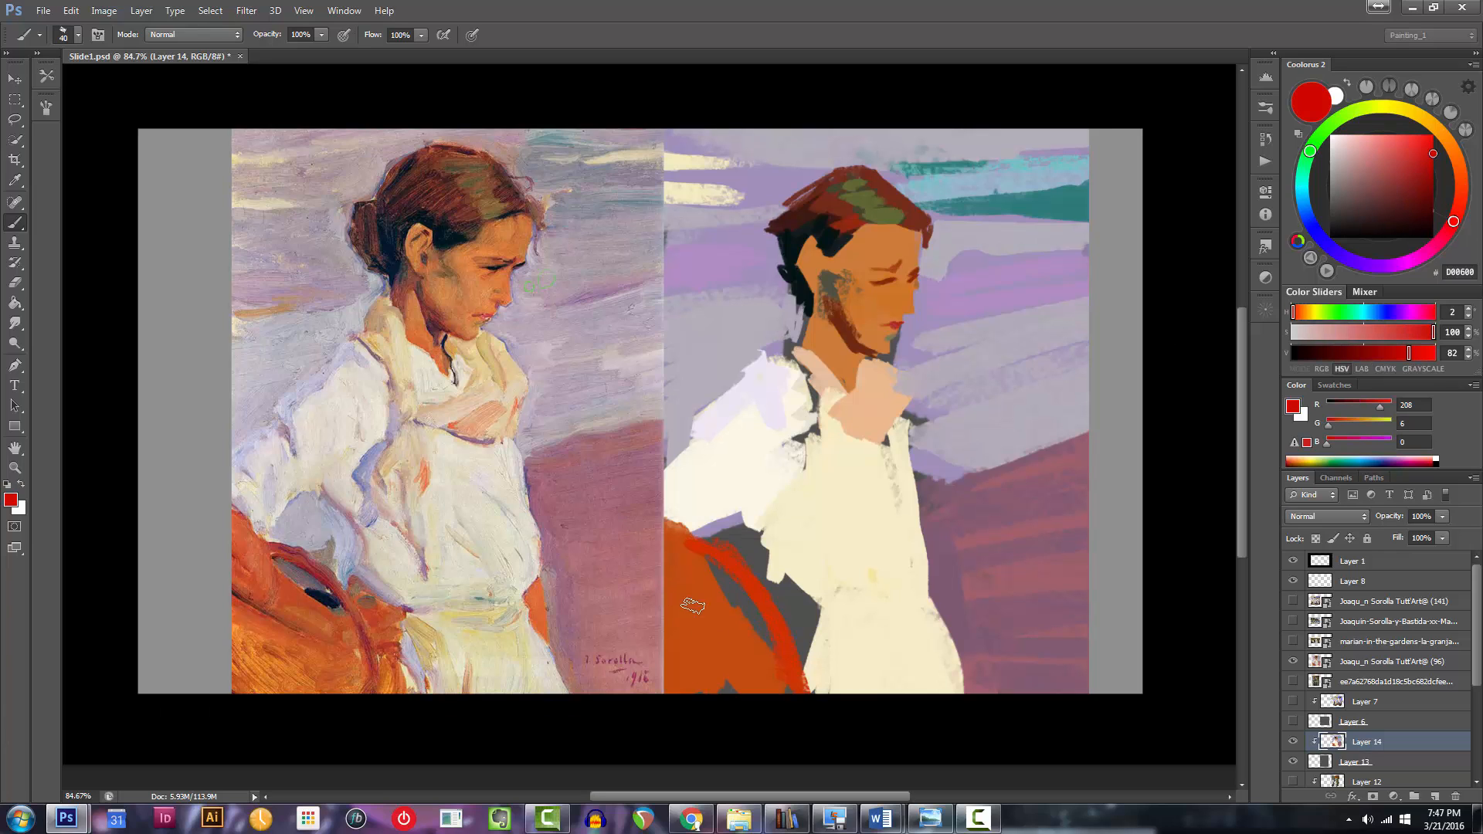
drag(669, 533, 715, 614)
key(ctrl+z)
Mix a muted crimson (#9C2E3E) and paint it along the basket's rim with a smaller brush.
click(1441, 240)
click(1404, 174)
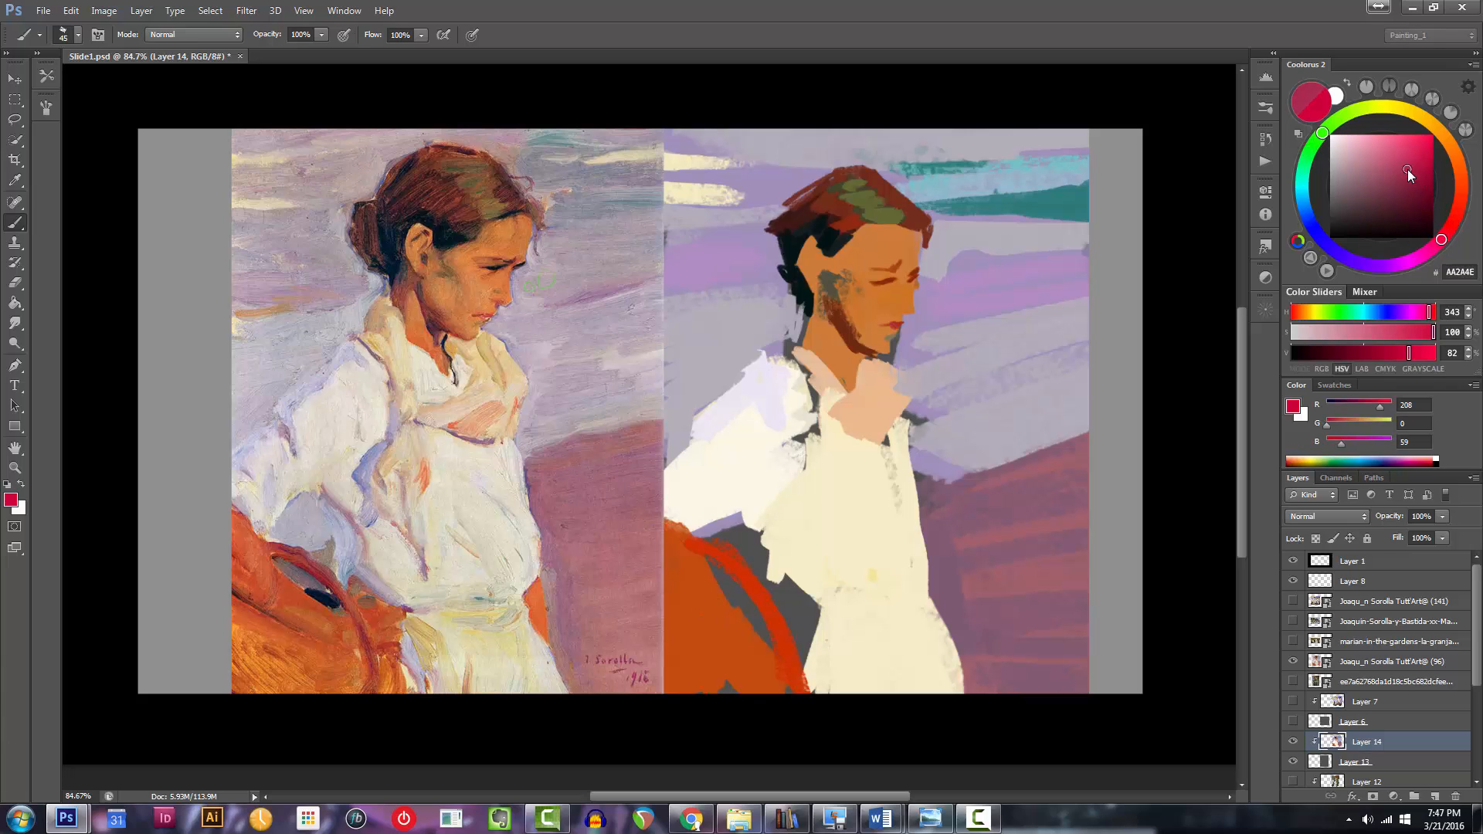
click(1451, 226)
click(1447, 233)
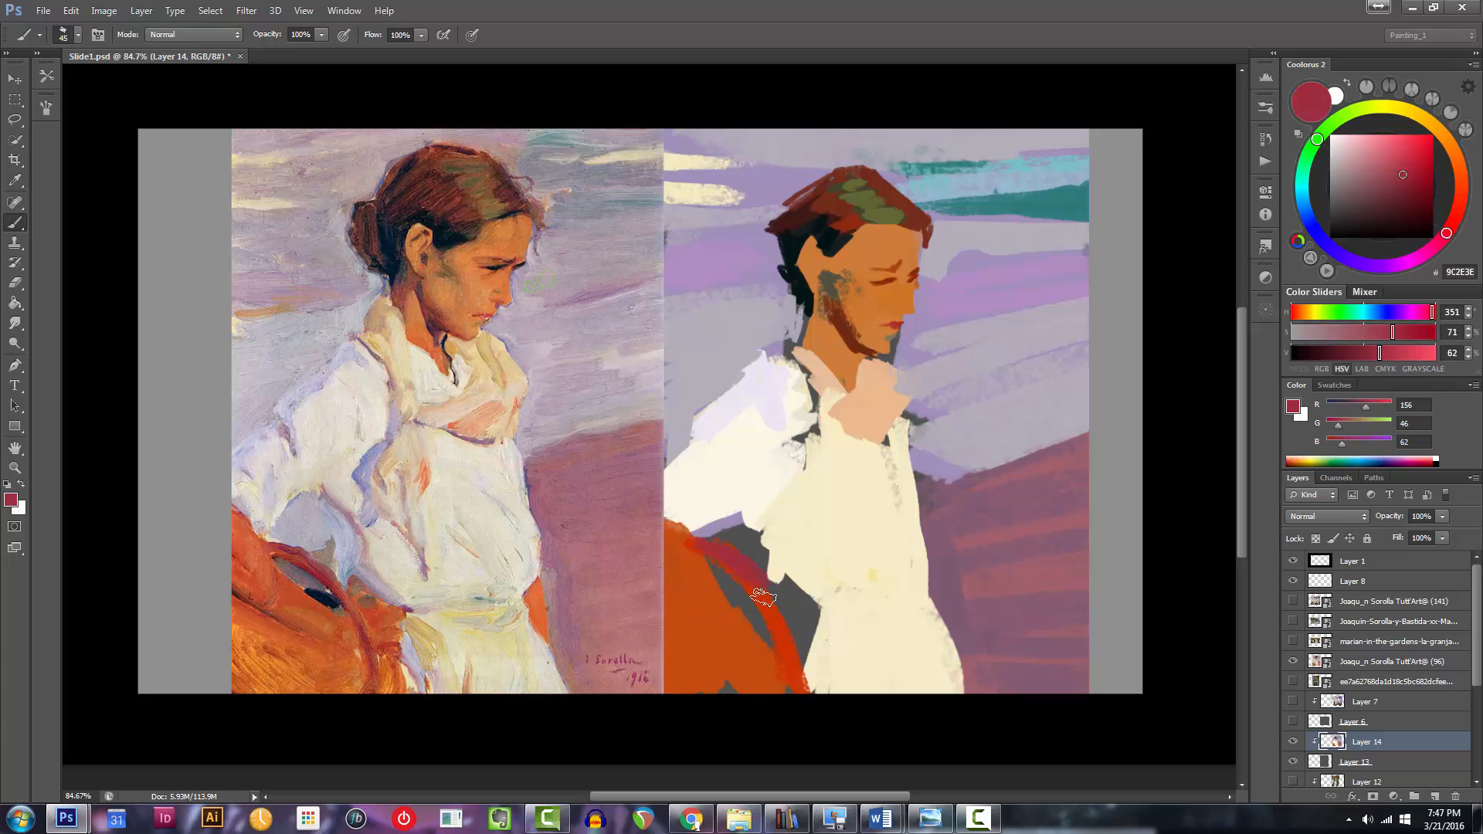
key(bracketleft)
key(bracketleft)
key(bracketright)
mouse_move(781, 643)
mouse_down()
mouse_move(736, 620)
mouse_move(760, 589)
mouse_up()
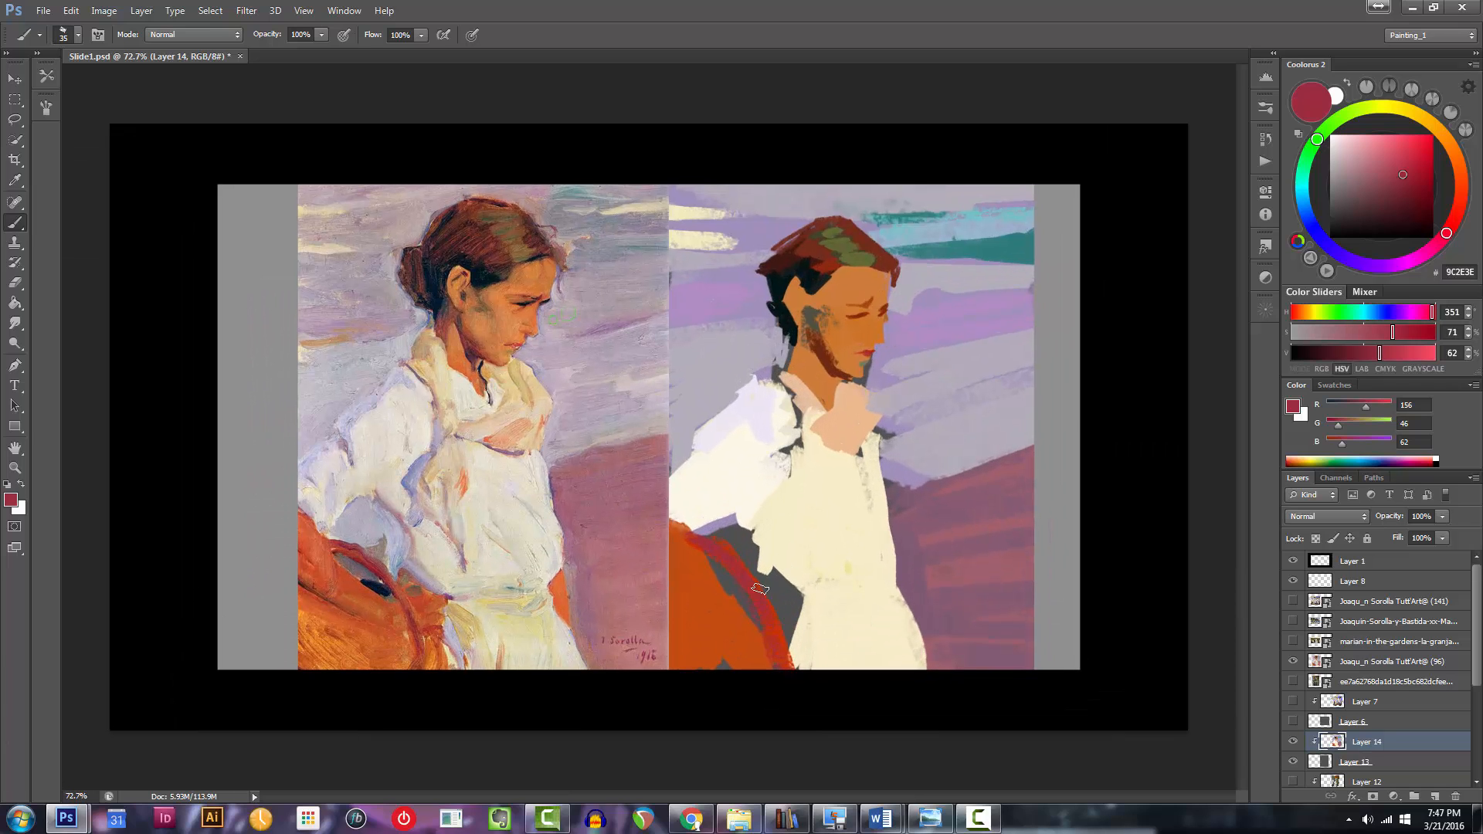
Sample the sleeve's off-white, shift it to pale lavender (#CDC7E9) and fill the grey gap between basket and blouse.
alt+click(736, 488)
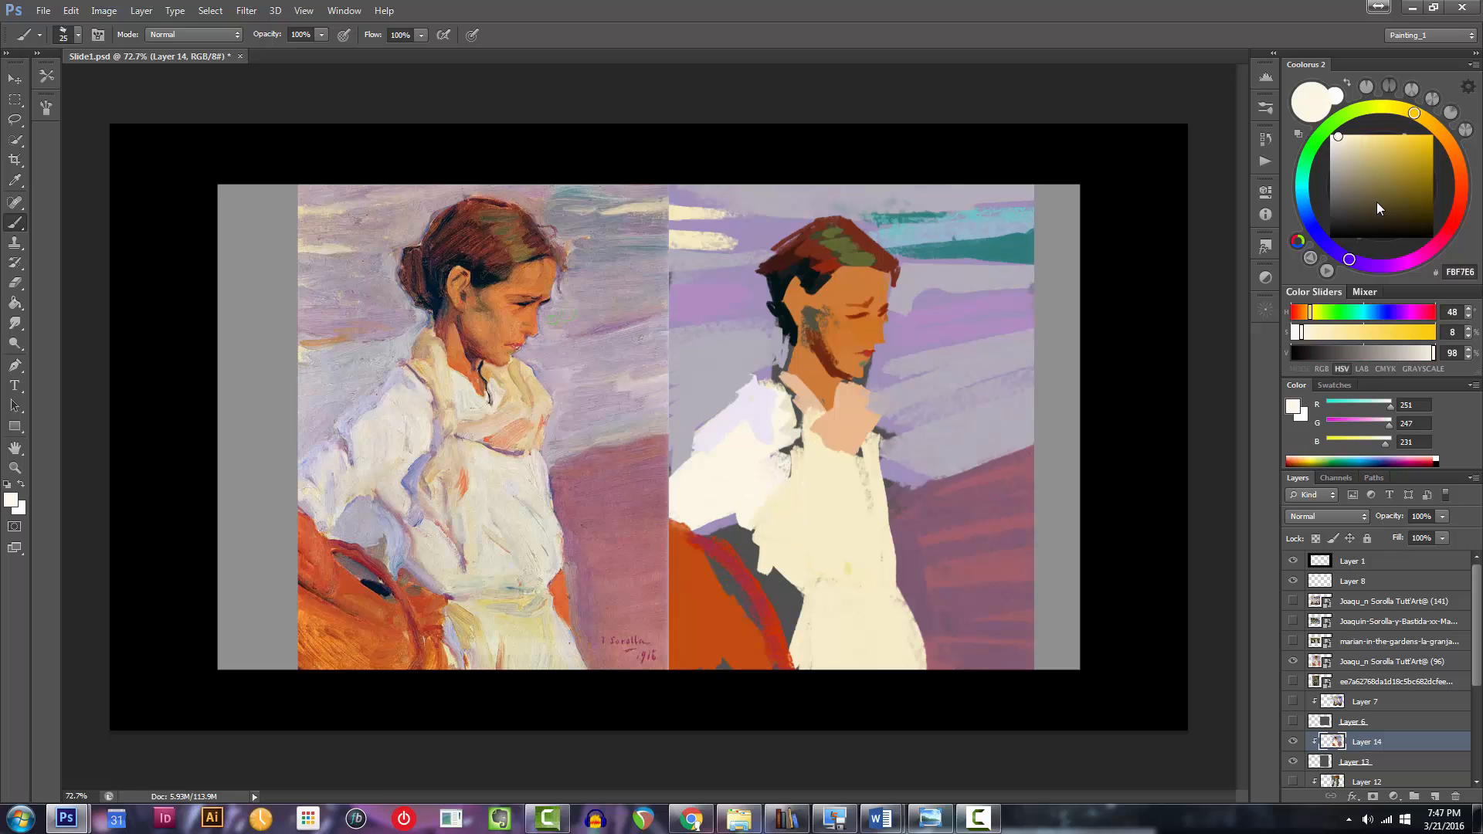
click(1339, 247)
click(1345, 146)
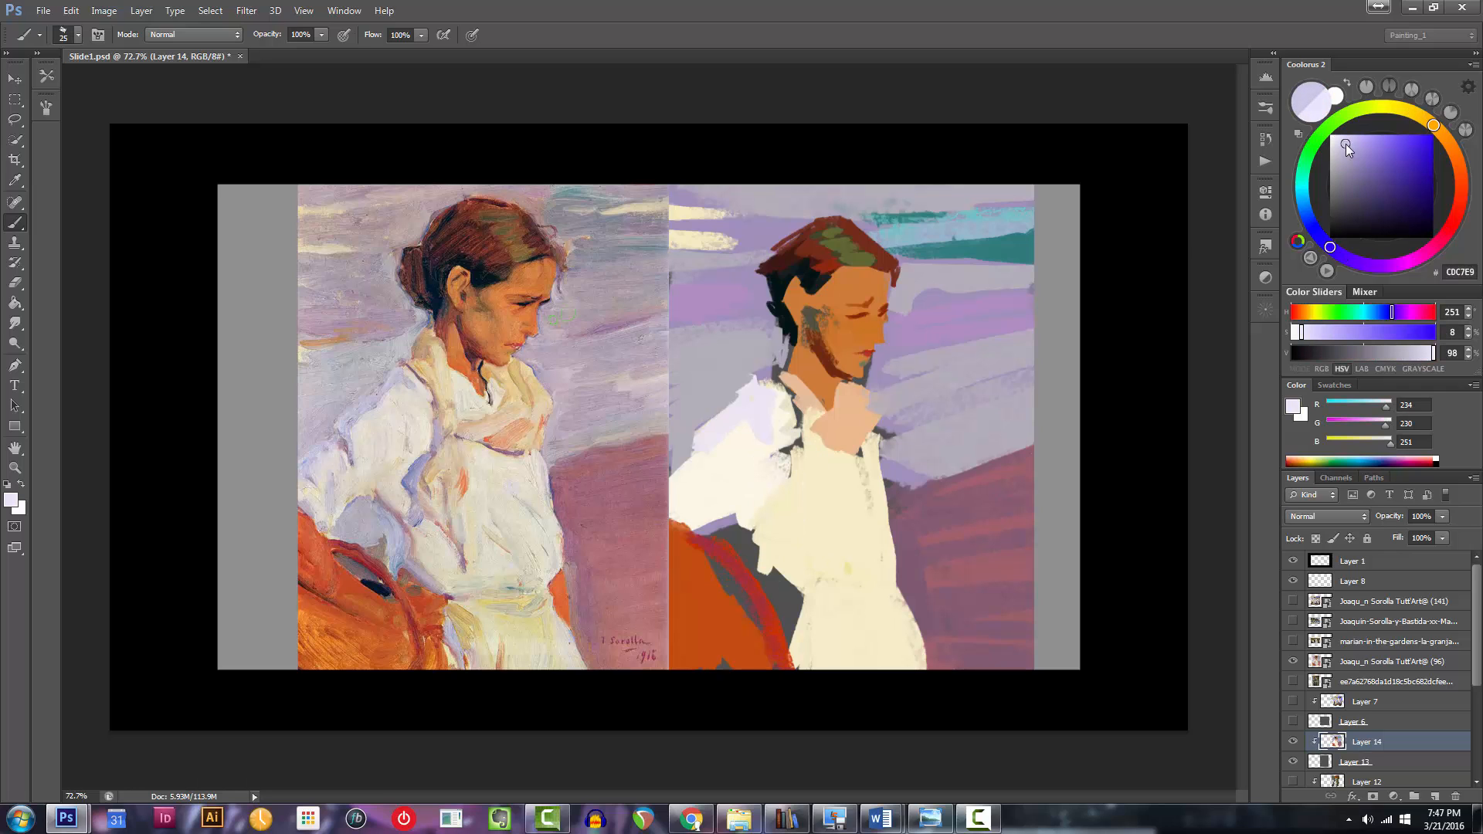
mouse_move(722, 539)
mouse_down()
mouse_move(771, 597)
mouse_move(731, 541)
mouse_move(755, 553)
mouse_move(780, 631)
mouse_move(766, 569)
mouse_move(781, 640)
mouse_up()
key(ctrl+z)
key(])
mouse_move(804, 557)
mouse_down()
mouse_move(715, 546)
mouse_move(775, 563)
mouse_move(821, 438)
mouse_up()
key(ctrl+0)
Touch up the hairline around the forehead and temple, finishing with sampled near-black (#021212) and a smaller brush.
alt+click(946, 287)
key([)
mouse_move(928, 269)
mouse_down()
mouse_move(1000, 269)
mouse_move(983, 257)
mouse_up()
drag(804, 268, 858, 308)
alt+click(810, 288)
key([)
key([)
key([)
key([)
drag(828, 300, 826, 291)
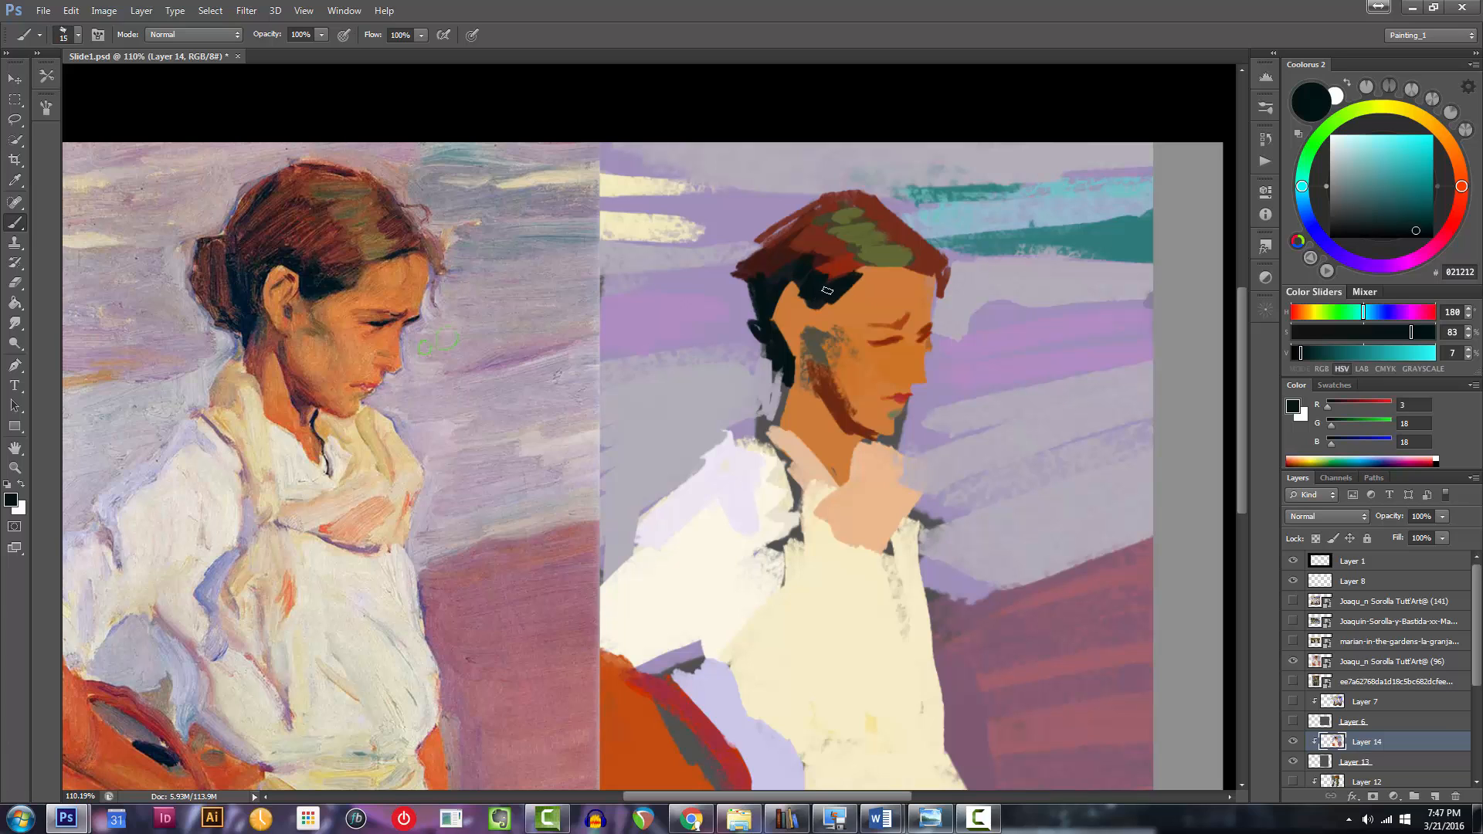
Sample the dark hair brown, brighten it to a stronger red-brown and paint strands into the hair with a small brush.
alt+click(779, 253)
click(1459, 206)
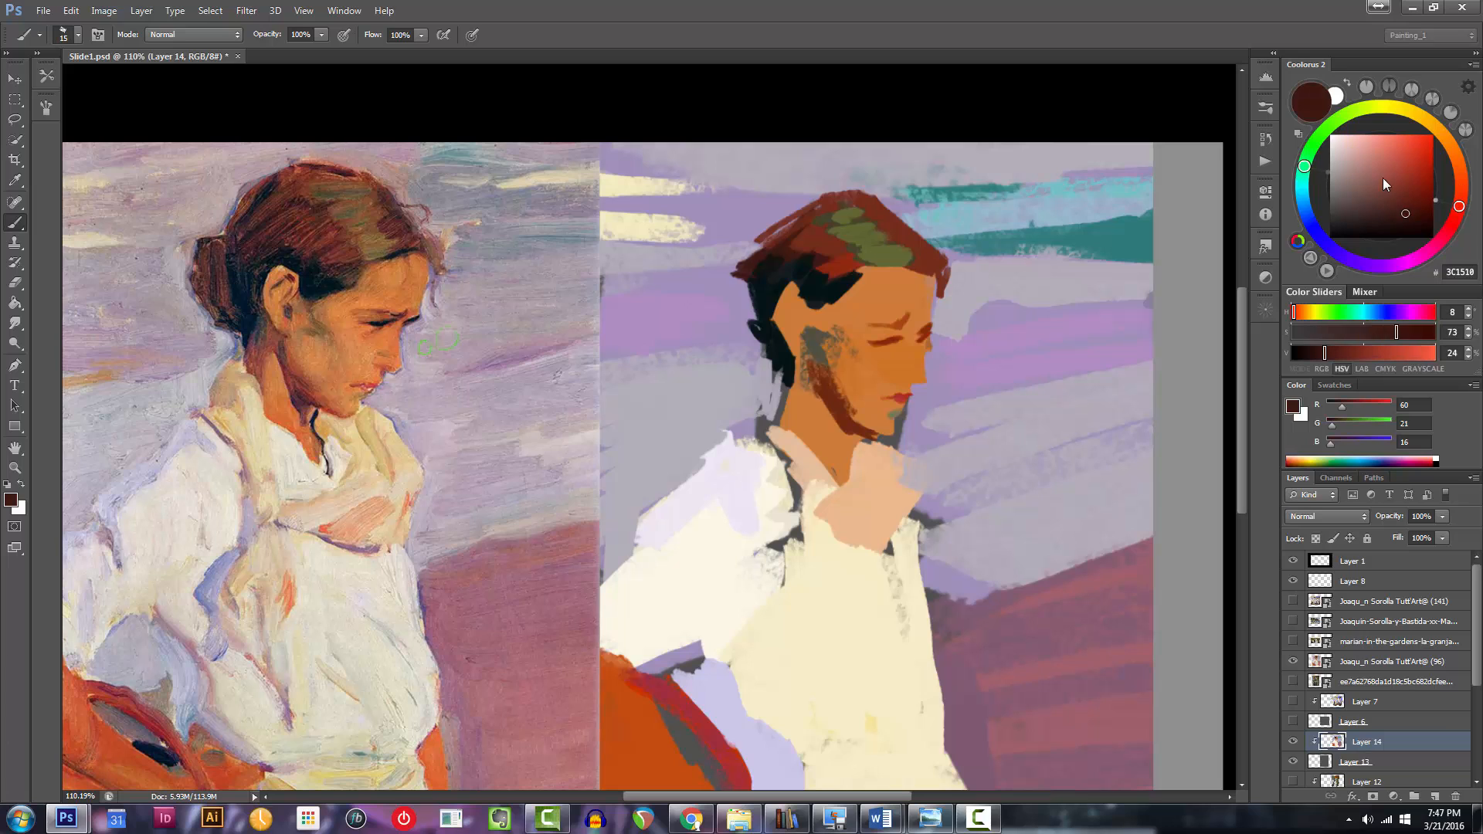
click(1412, 195)
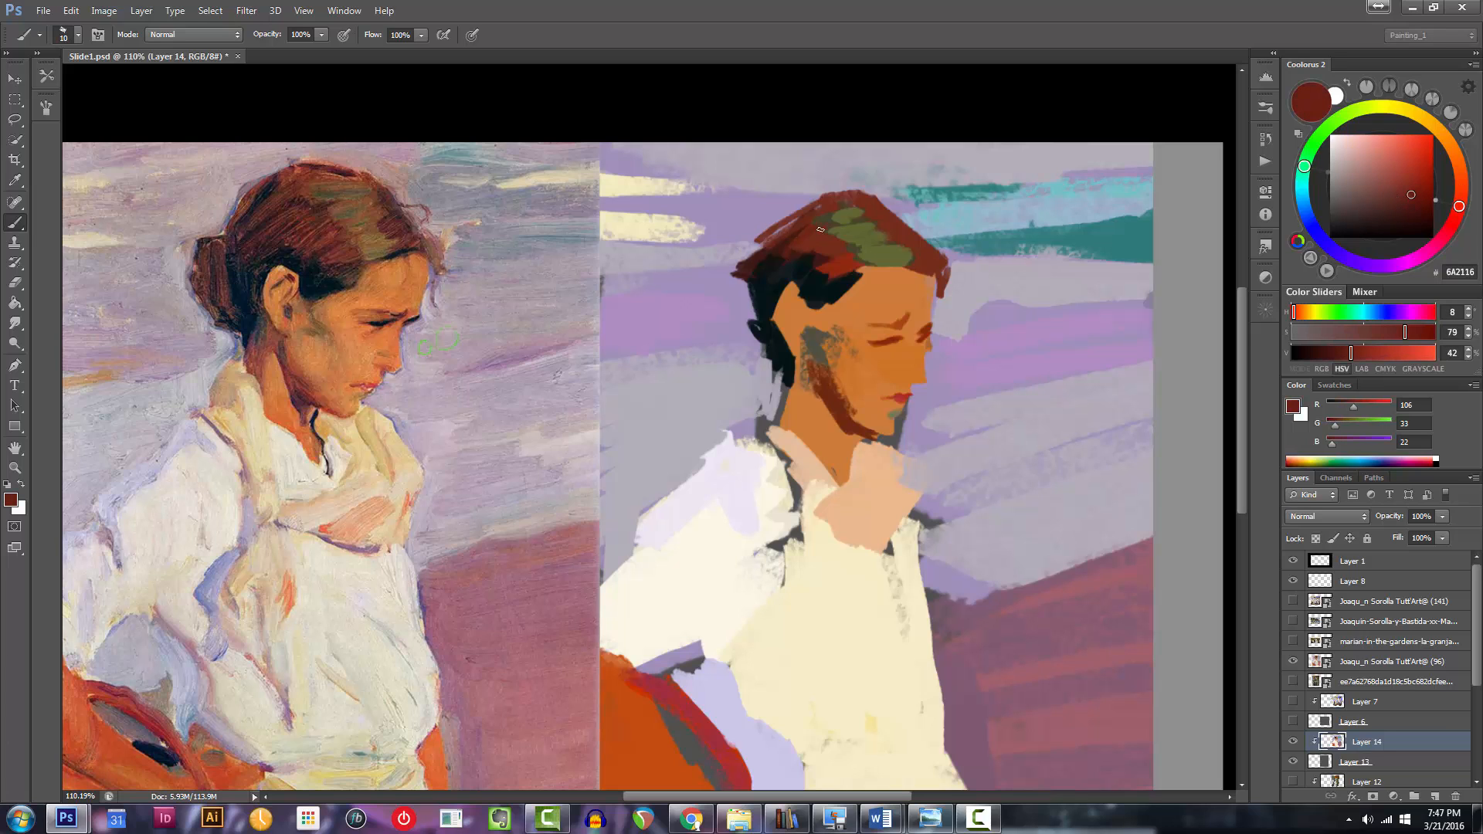
click(1422, 184)
key(bracketleft)
key(bracketleft)
key(bracketleft)
mouse_move(843, 277)
mouse_down()
mouse_move(748, 282)
mouse_move(894, 299)
mouse_up()
key(bracketright)
Sample the face orange, mute it toward grey-green and dab a shadow on the temple beside the hairline.
alt+click(888, 313)
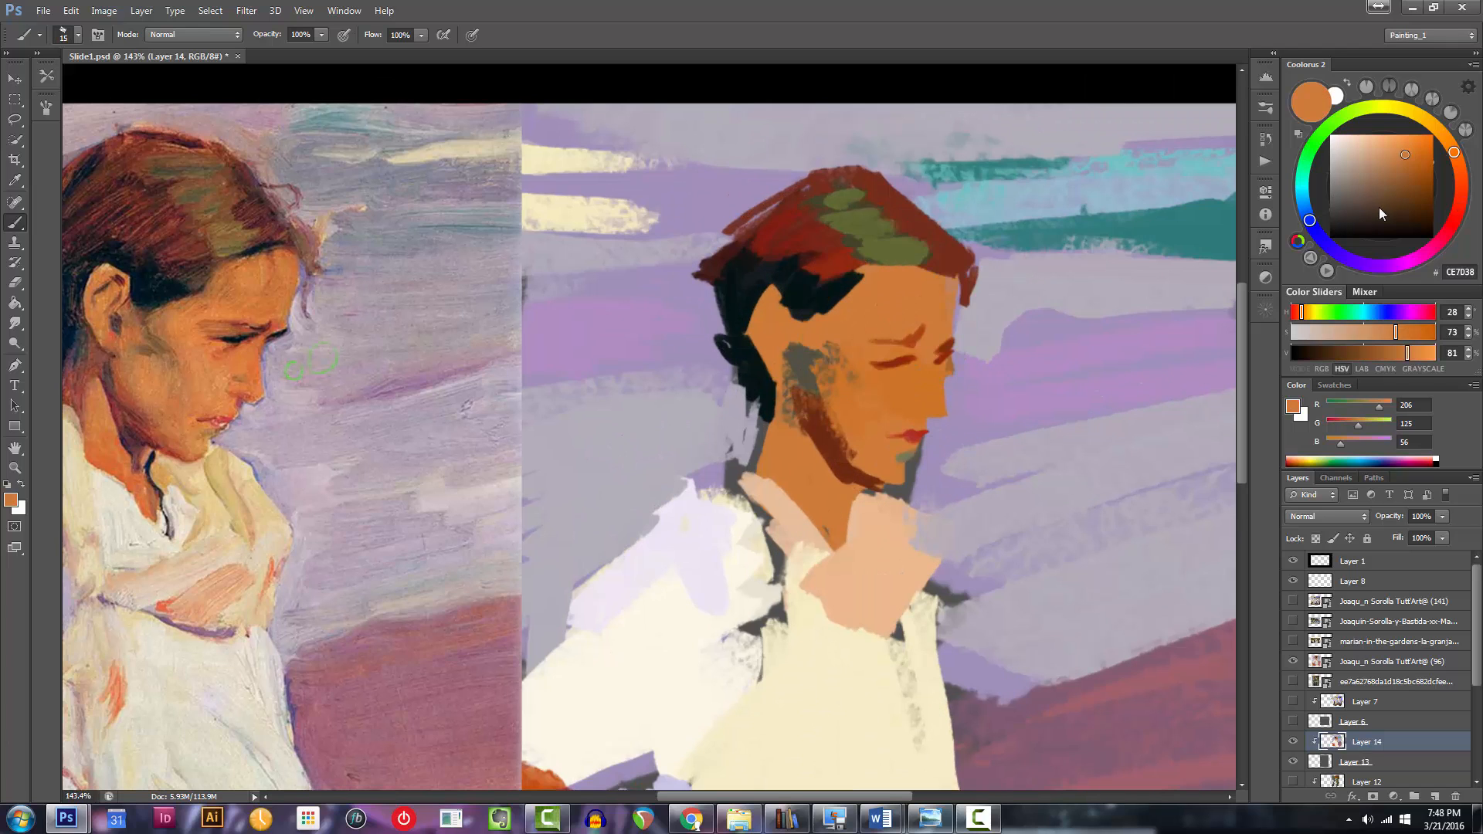
click(1420, 117)
drag(1386, 152, 1369, 174)
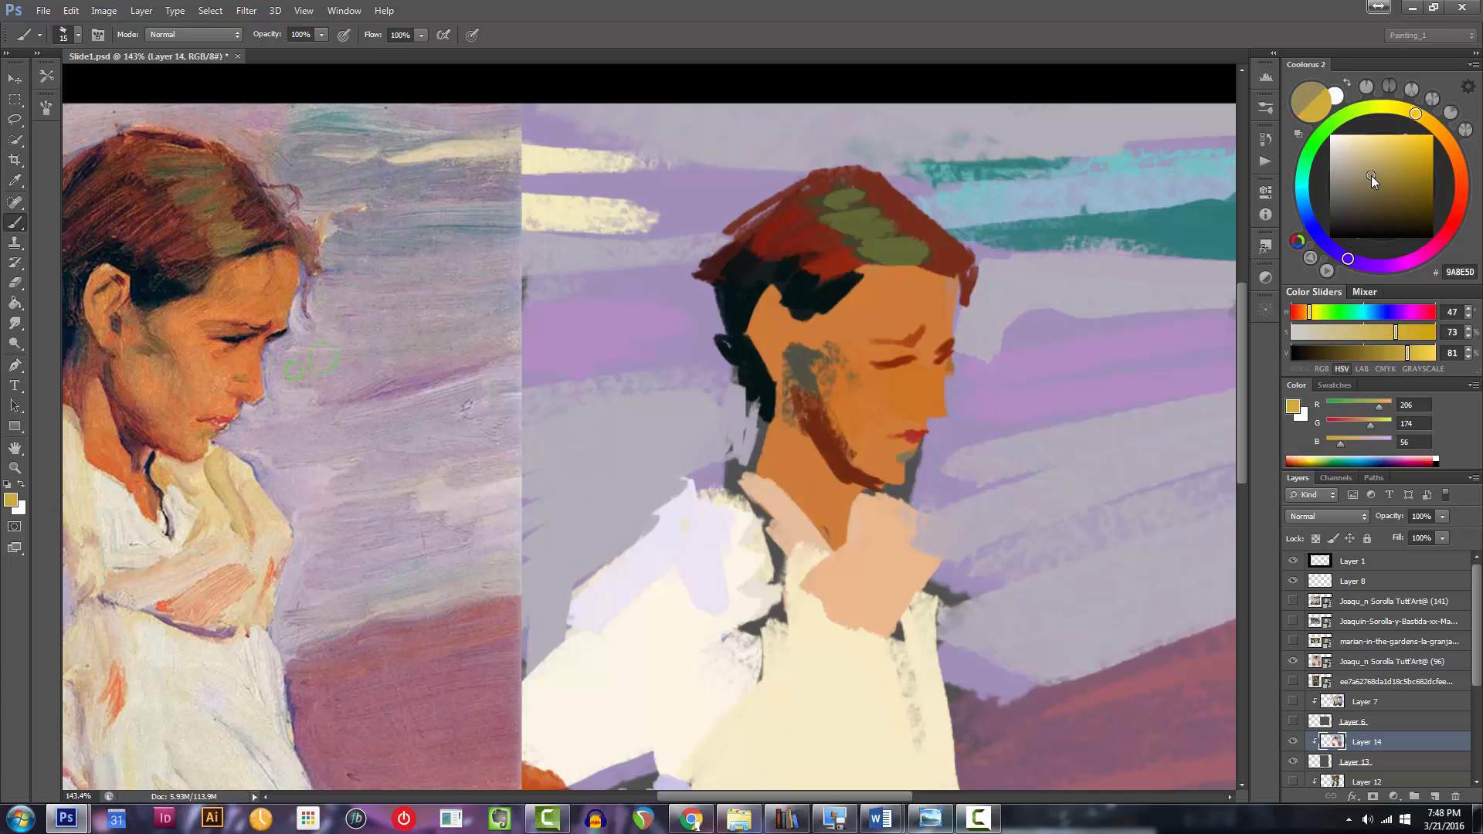
key(bracketright)
key(bracketright)
key(bracketright)
key(bracketleft)
key(bracketleft)
key(bracketleft)
click(1351, 192)
mouse_move(848, 310)
mouse_down()
mouse_move(869, 286)
mouse_move(920, 288)
mouse_move(867, 321)
mouse_up()
key(bracketright)
click(1363, 109)
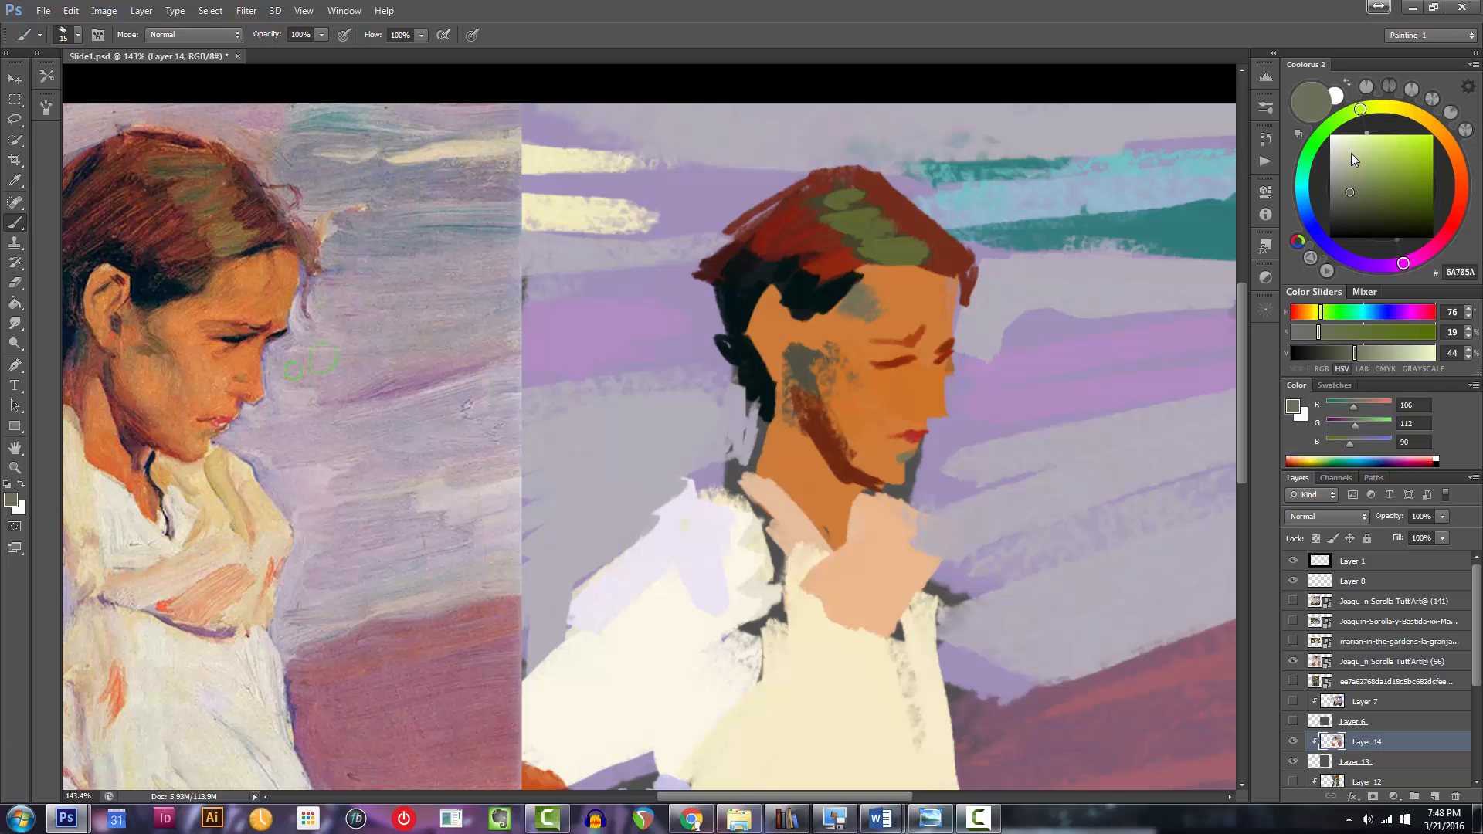
Sample the face orange, shift it to #CE8838 and a duller brown (#85643A), and soften the temple shadow.
alt+click(899, 288)
click(1433, 128)
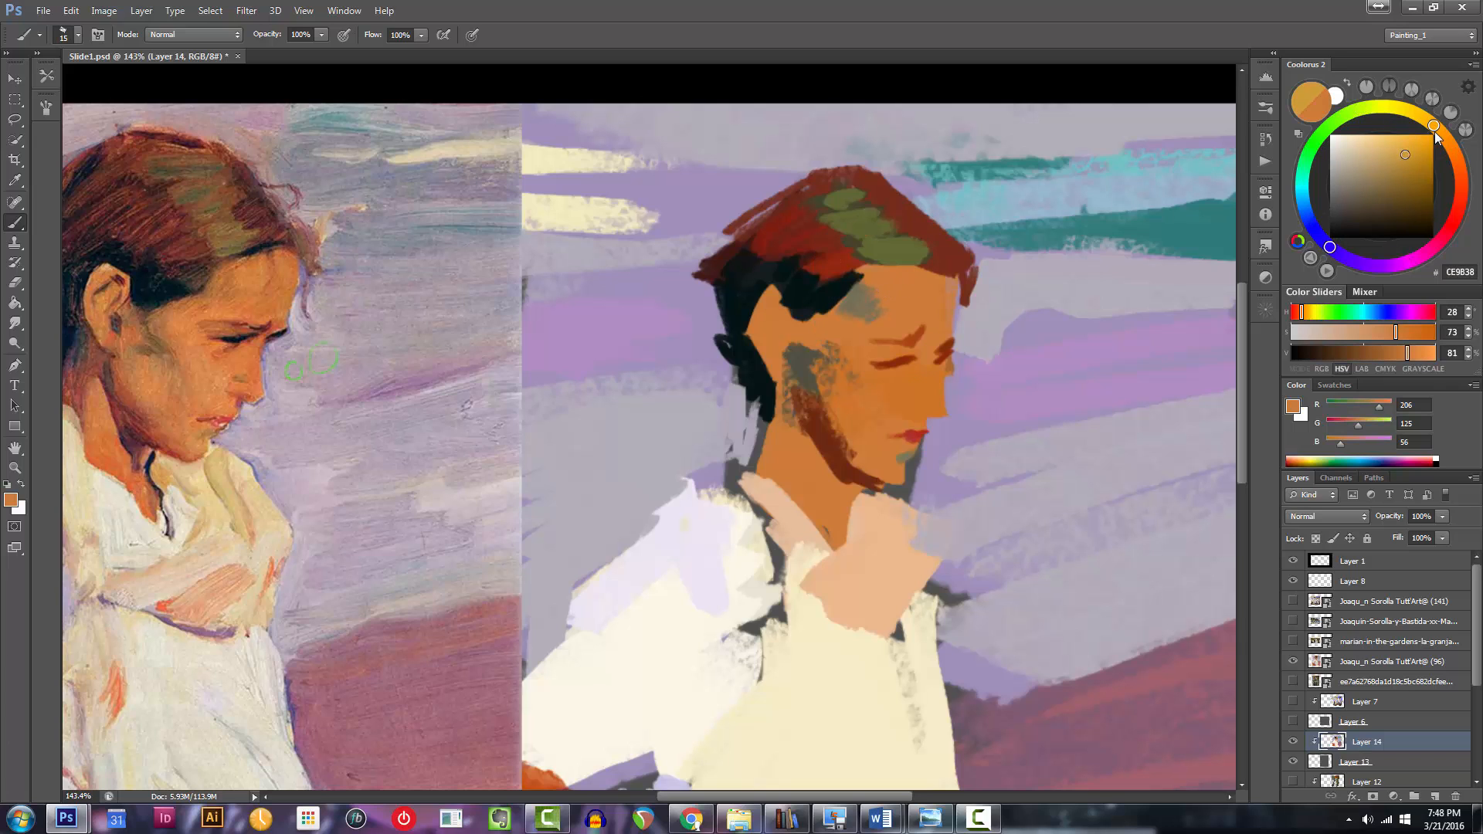
key(bracketright)
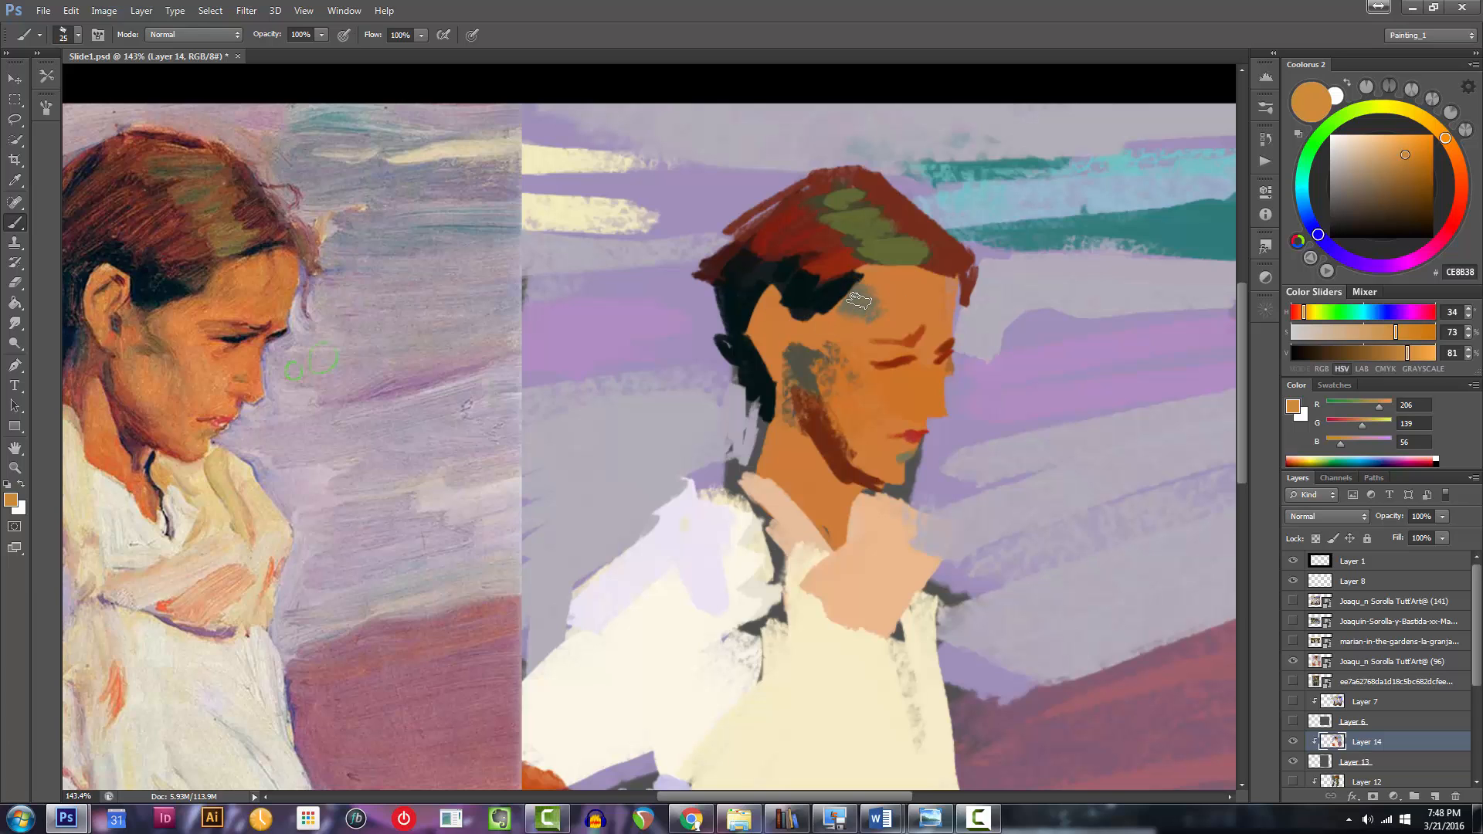
mouse_move(858, 299)
mouse_down()
mouse_move(851, 313)
mouse_move(881, 337)
mouse_up()
click(1397, 183)
drag(1393, 185, 1389, 184)
key(bracketright)
drag(876, 286, 851, 327)
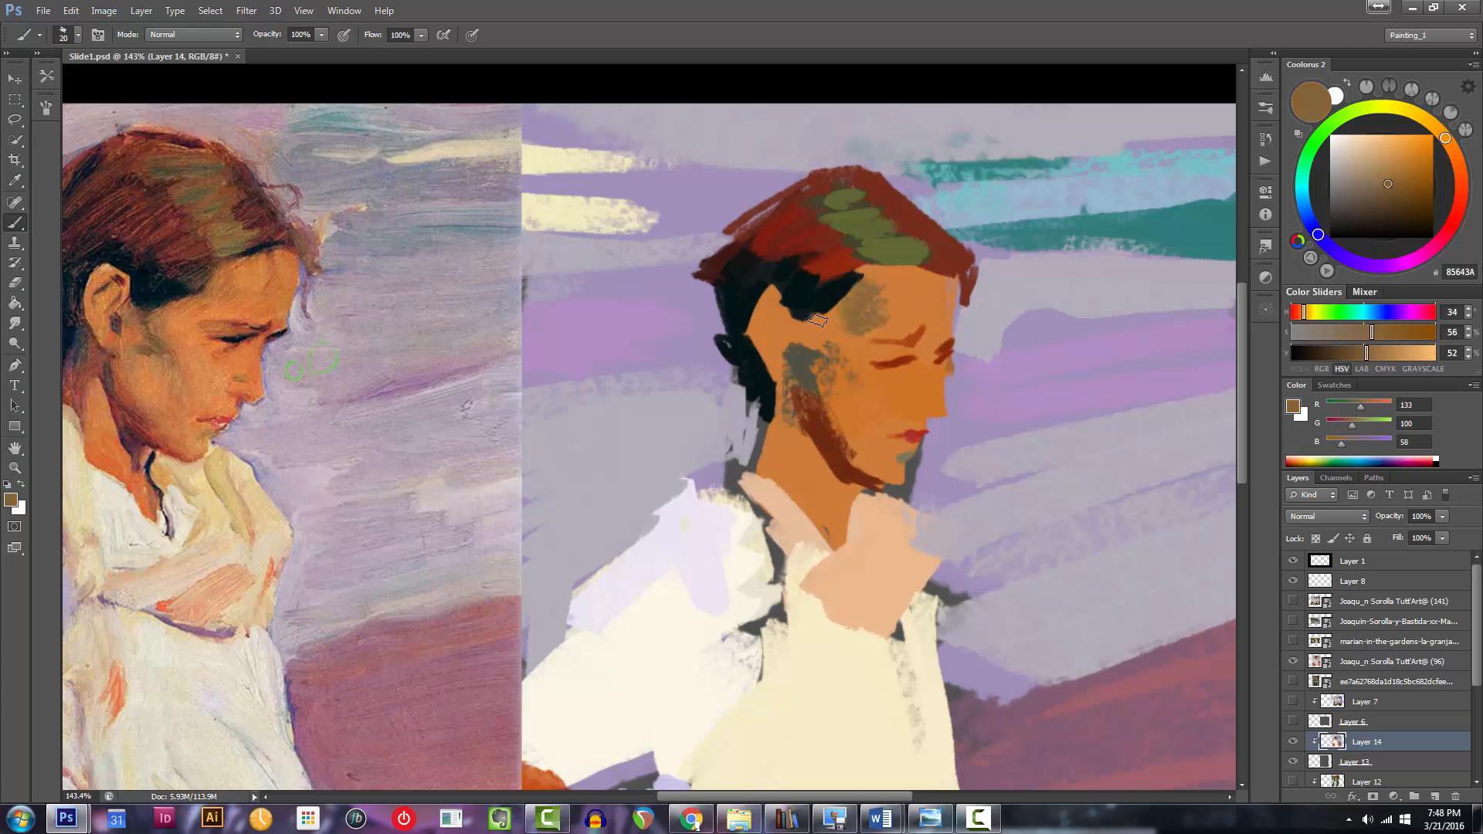
Mix a grey olive (#6C6C53) and work it into the temple shadow.
click(1351, 117)
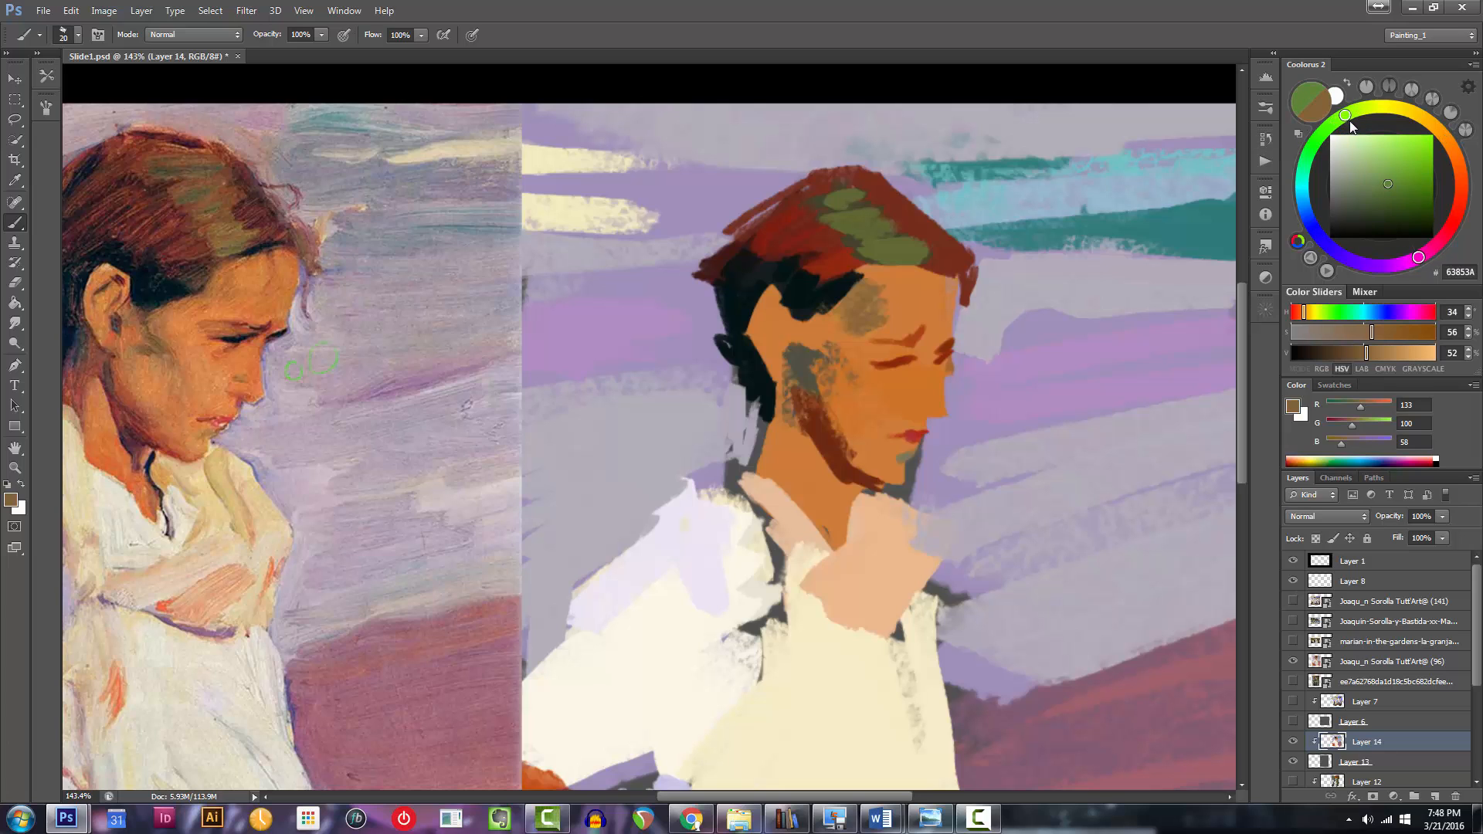
click(1341, 193)
drag(1341, 193, 1343, 190)
drag(1363, 111, 1380, 118)
click(1353, 194)
key(bracketright)
drag(839, 316, 885, 298)
key(bracketleft)
key(bracketleft)
key(bracketleft)
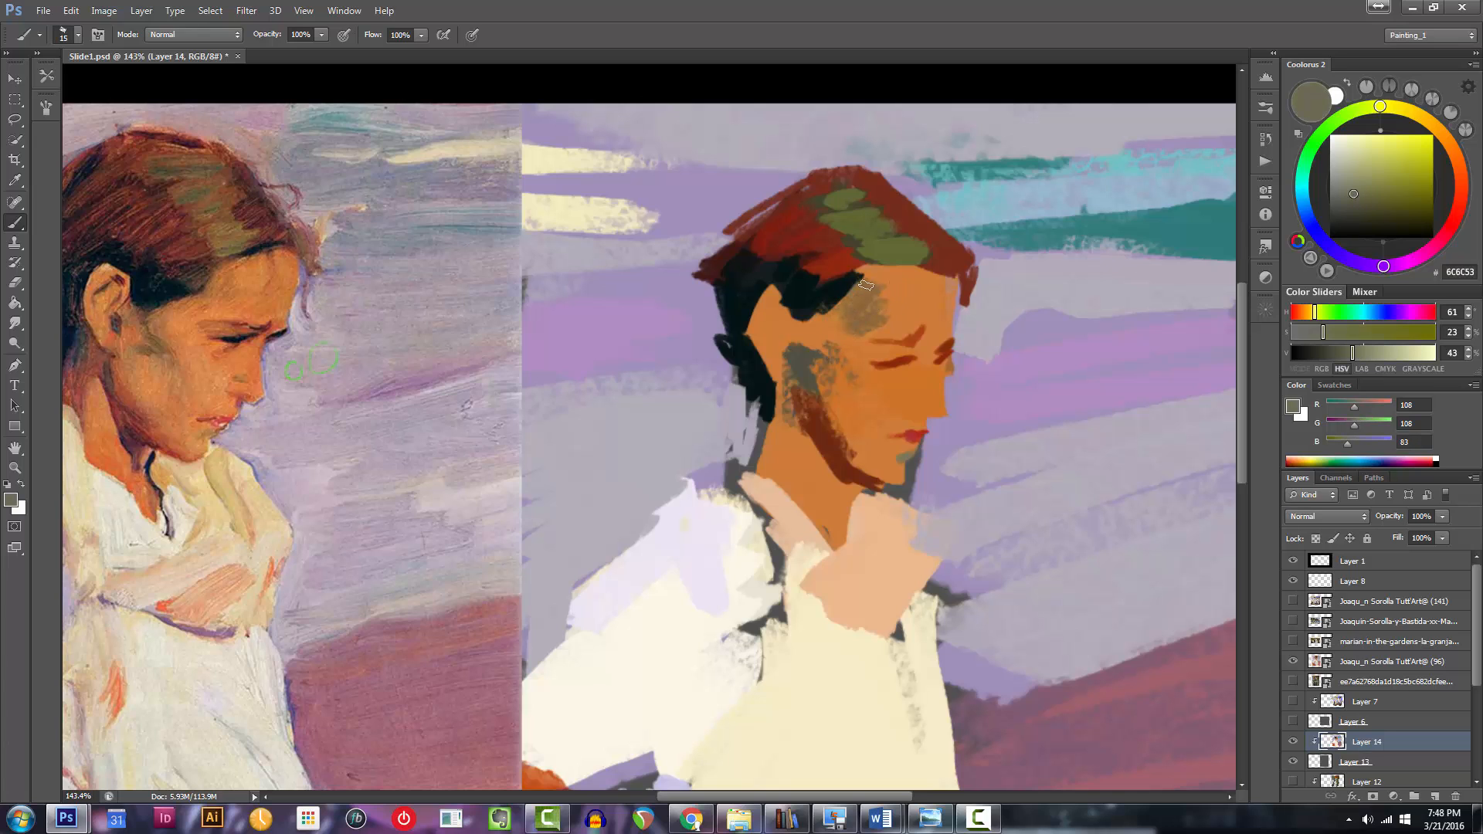
Darken the olive to #5D583B, deepen the temple shadow and add a touch of it beside the nose.
drag(1370, 118, 1405, 112)
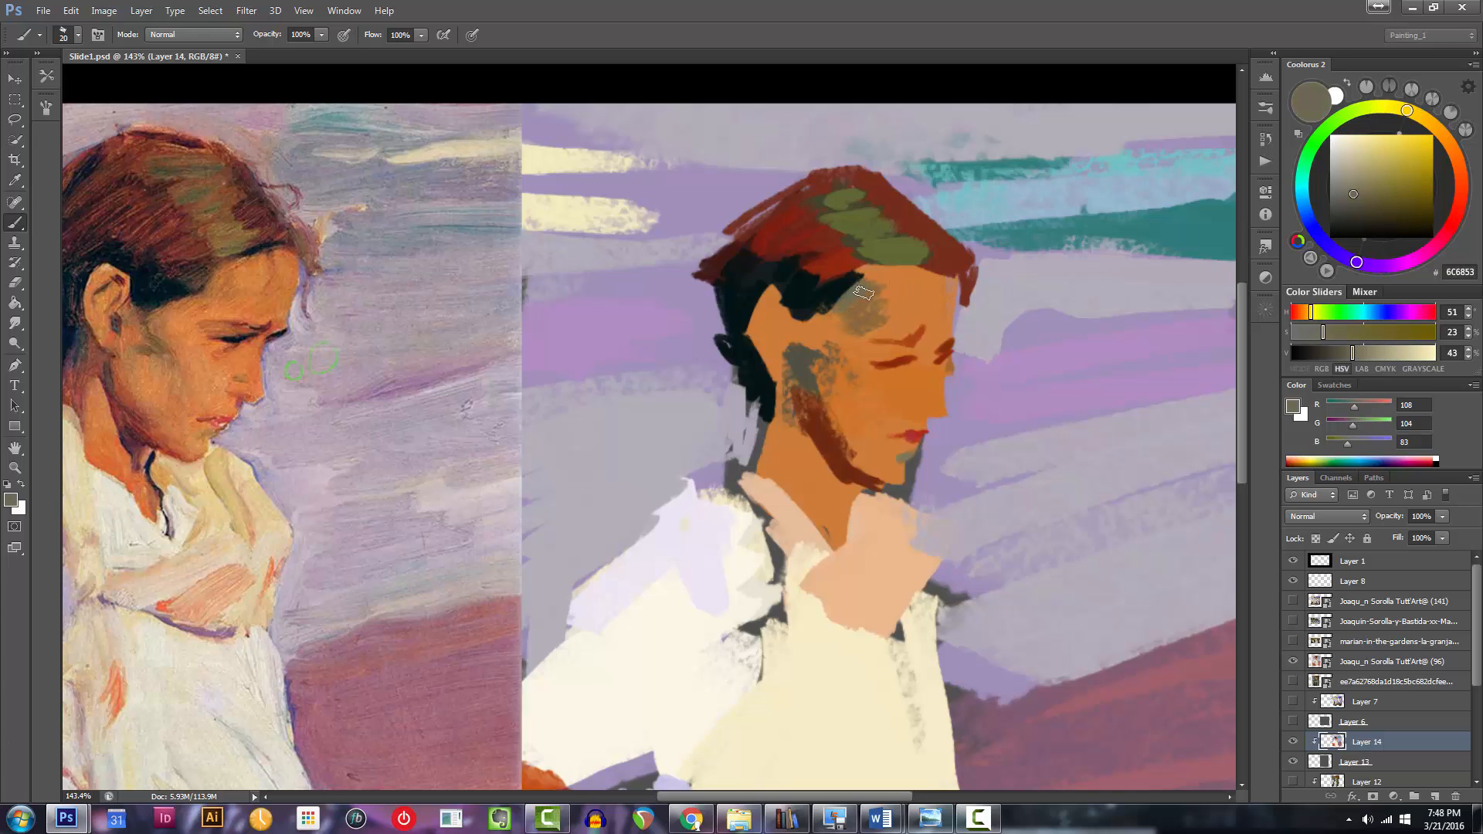
drag(1361, 194, 1368, 200)
mouse_move(871, 285)
mouse_down()
mouse_move(841, 343)
mouse_move(860, 303)
mouse_up()
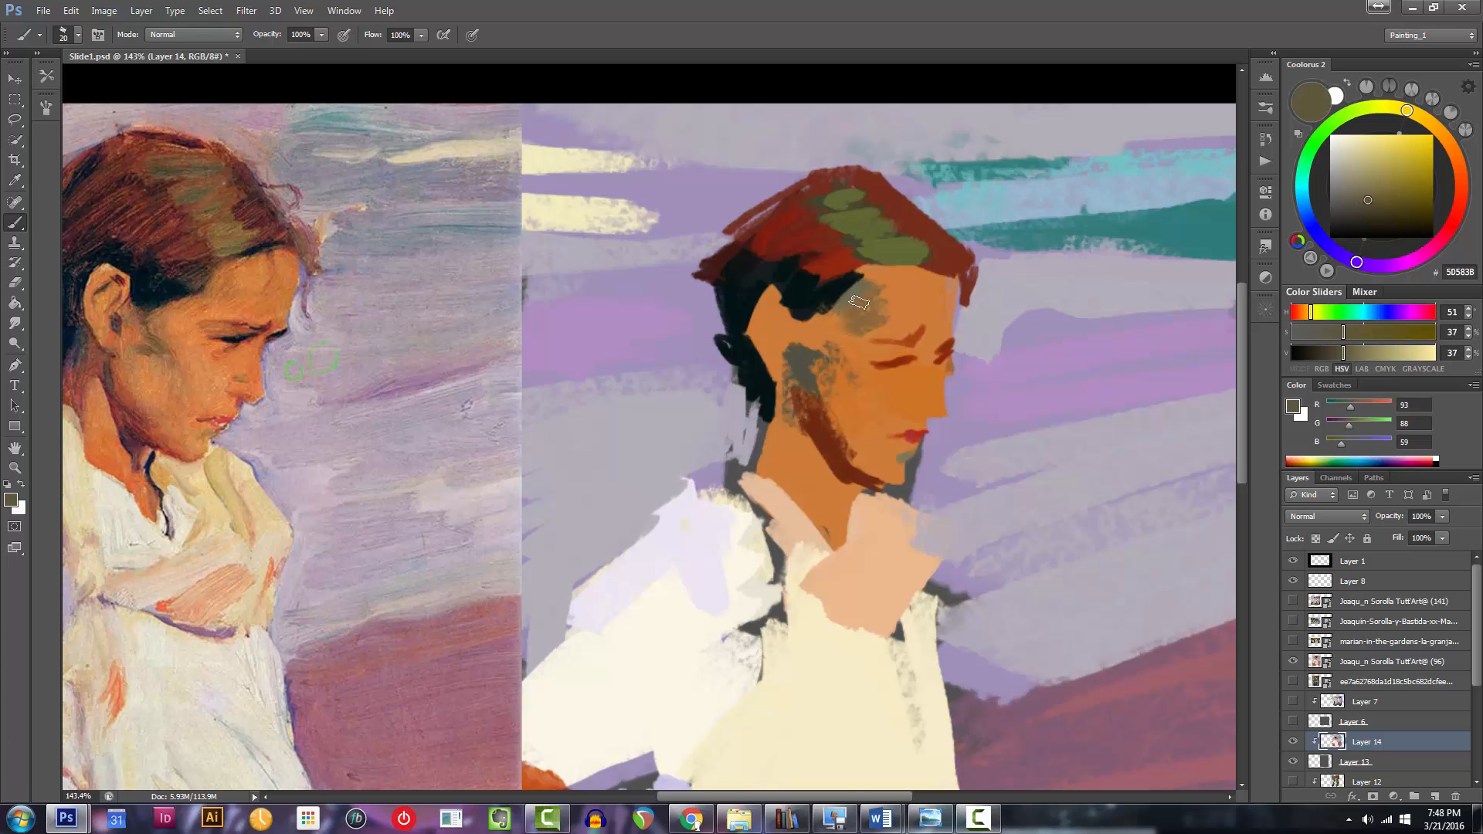
key(bracketright)
mouse_move(848, 340)
mouse_down()
mouse_move(612, 421)
mouse_move(867, 428)
mouse_move(933, 418)
mouse_move(958, 392)
mouse_up()
key(bracketleft)
key(bracketleft)
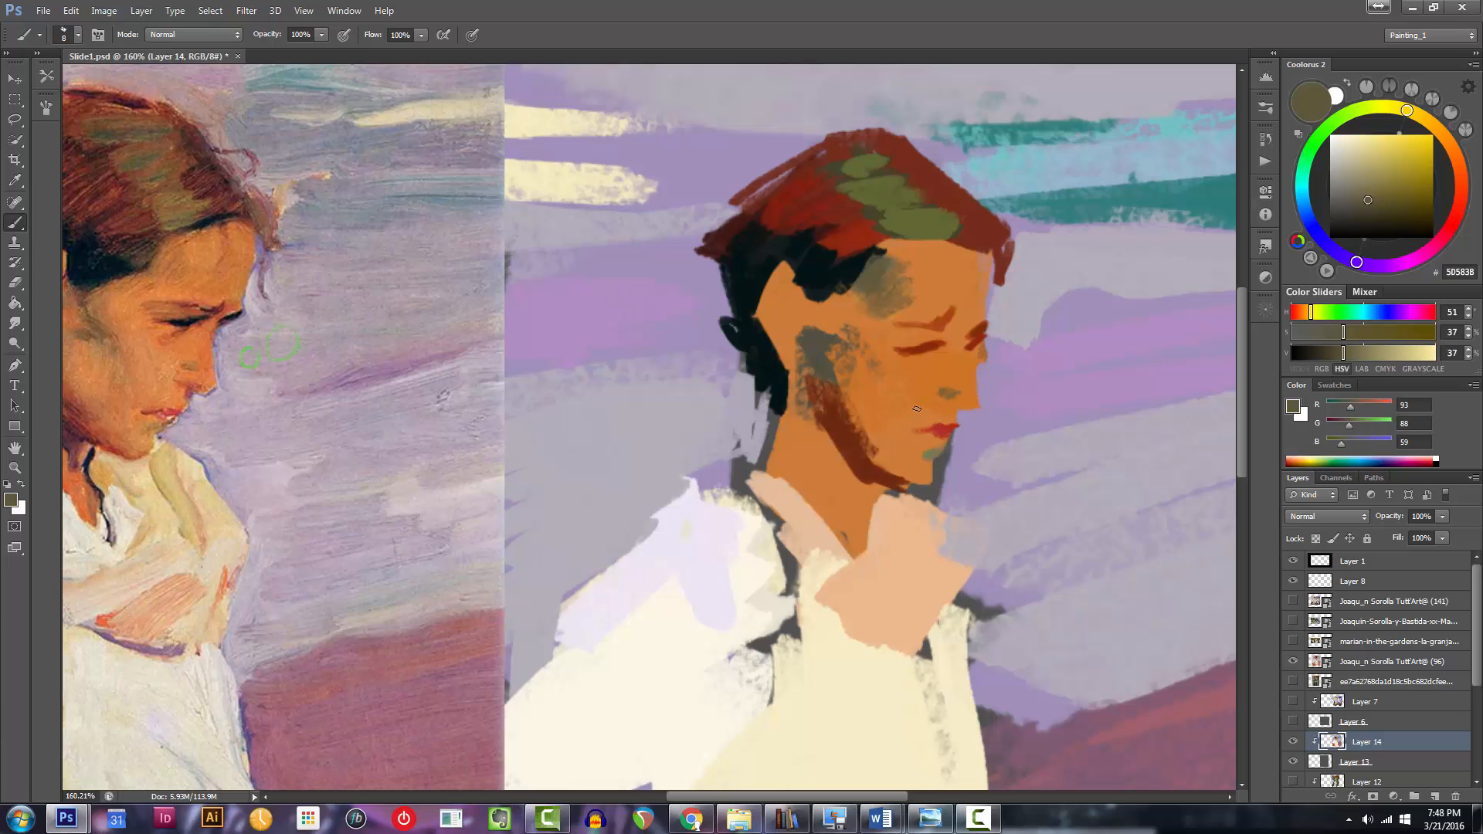
Switch to the textured bristle brush preset labelled 34 and reduce its size to 20.
right_click(961, 382)
click(1345, 497)
drag(1000, 418, 992, 418)
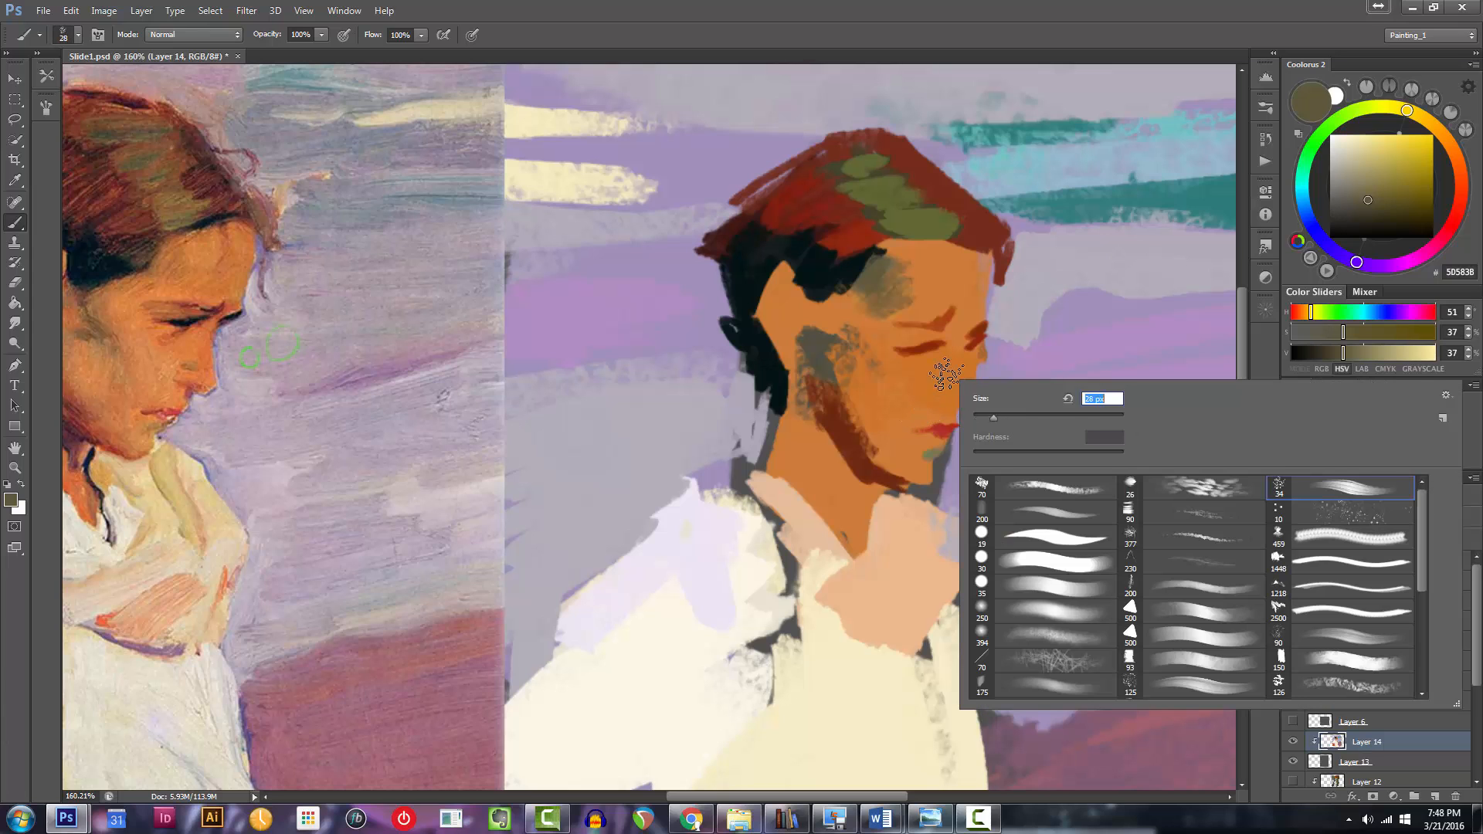
click(938, 382)
key(bracketleft)
key(bracketleft)
key(bracketleft)
key(bracketleft)
key(bracketleft)
key(bracketright)
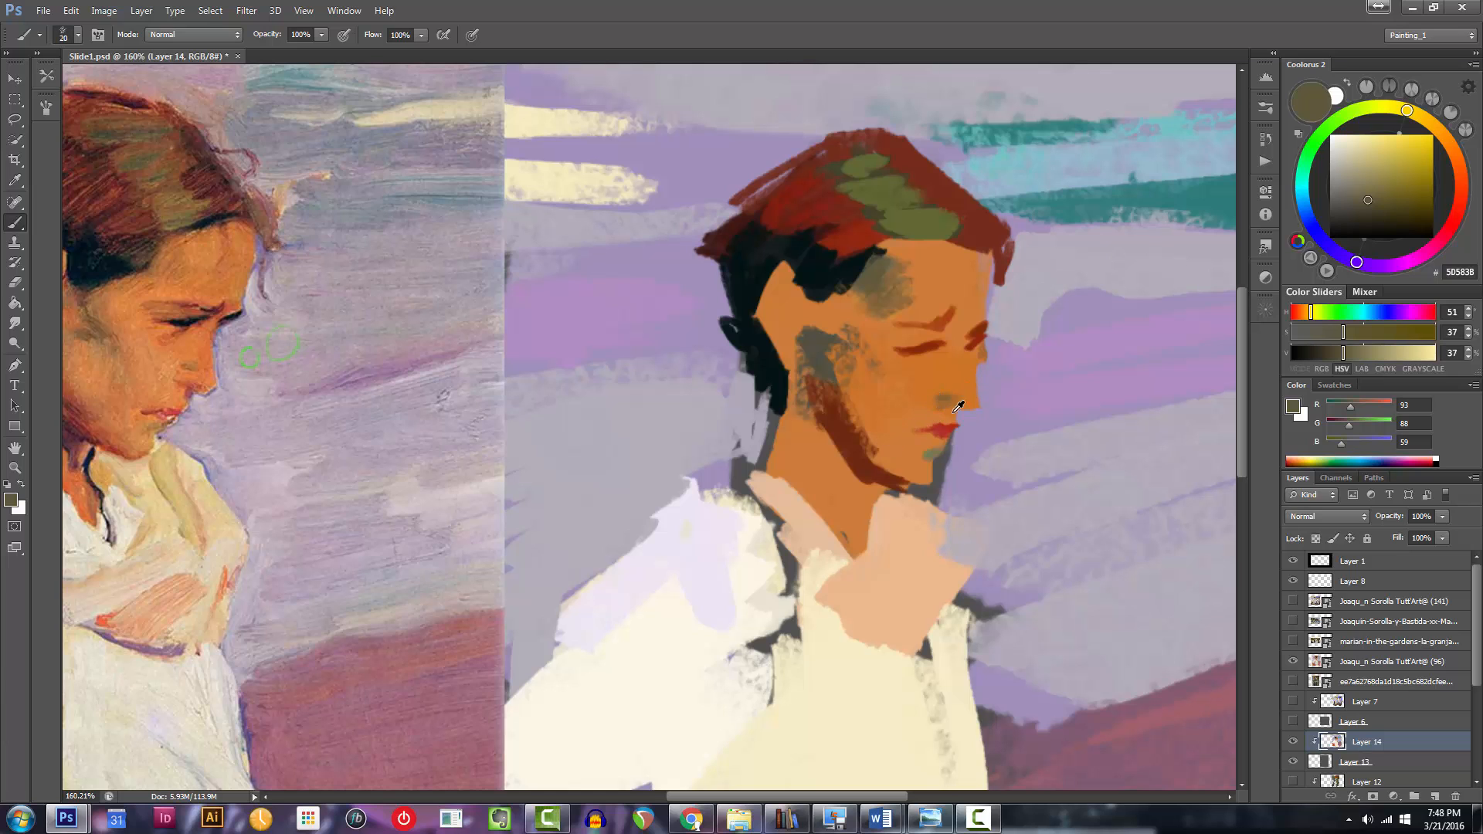
Sample the lip and cheek colours, mix a warm orange (#C35A1E) and paint the corner of the mouth.
alt+click(943, 424)
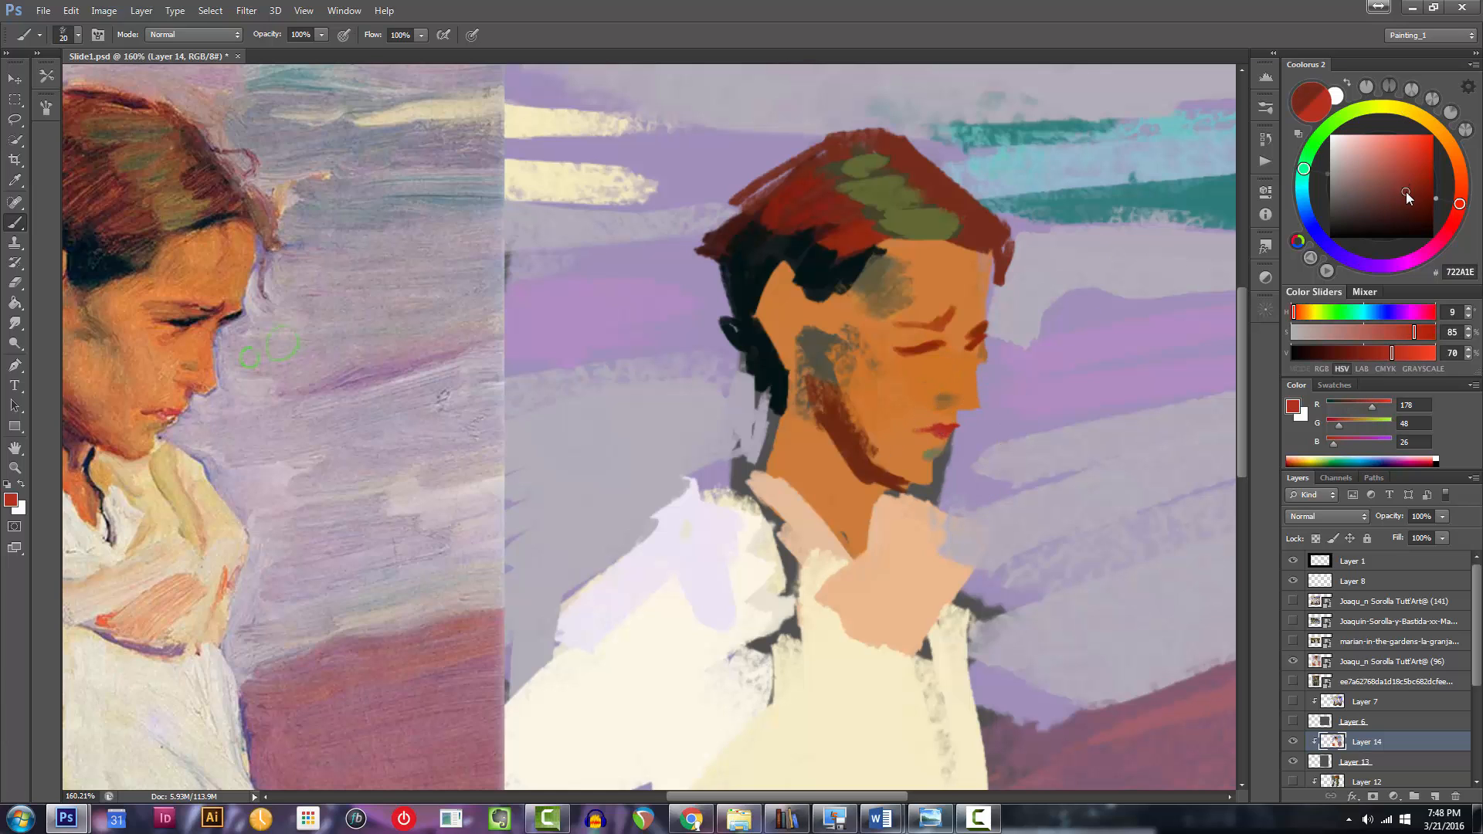
alt+click(955, 405)
click(1409, 160)
key(bracketleft)
key(bracketright)
drag(917, 435, 928, 431)
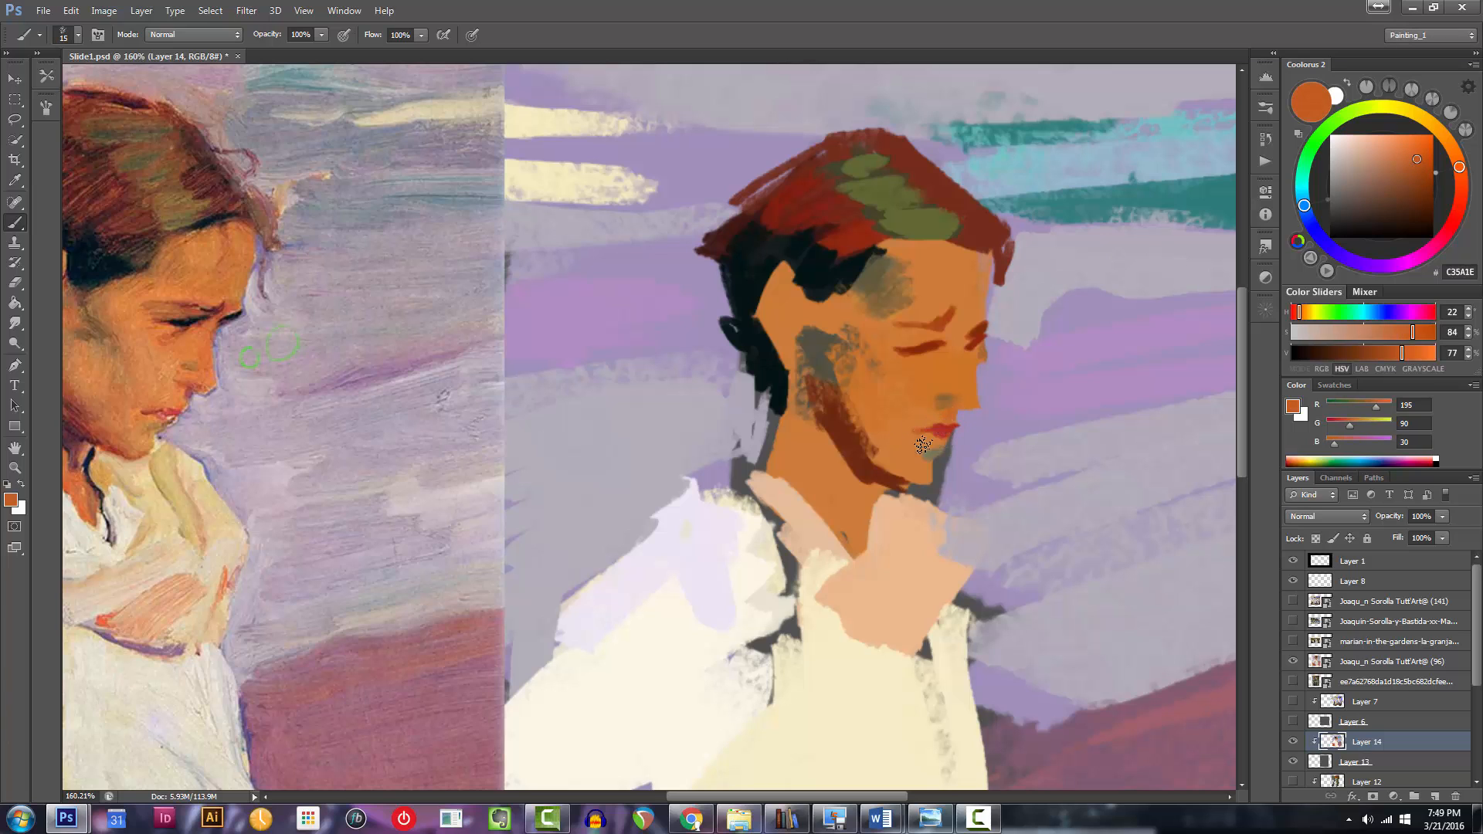
Adjust the brush size and brush the warm orange (#C35A1E) across the lower cheek and mouth area.
key(bracketright)
key(bracketright)
key(bracketleft)
key(bracketleft)
key(bracketleft)
key(bracketleft)
key(bracketright)
key(bracketright)
key(bracketright)
key(bracketright)
mouse_move(883, 430)
mouse_down()
mouse_move(804, 442)
mouse_move(978, 445)
mouse_up()
Sample the face near the eye, intensify it to red-orange (#C7400D) and paint a warm accent under the near eye.
key(bracketleft)
key(bracketleft)
key(bracketleft)
alt+click(977, 386)
alt+click(966, 377)
alt+click(970, 382)
drag(1412, 162, 1426, 158)
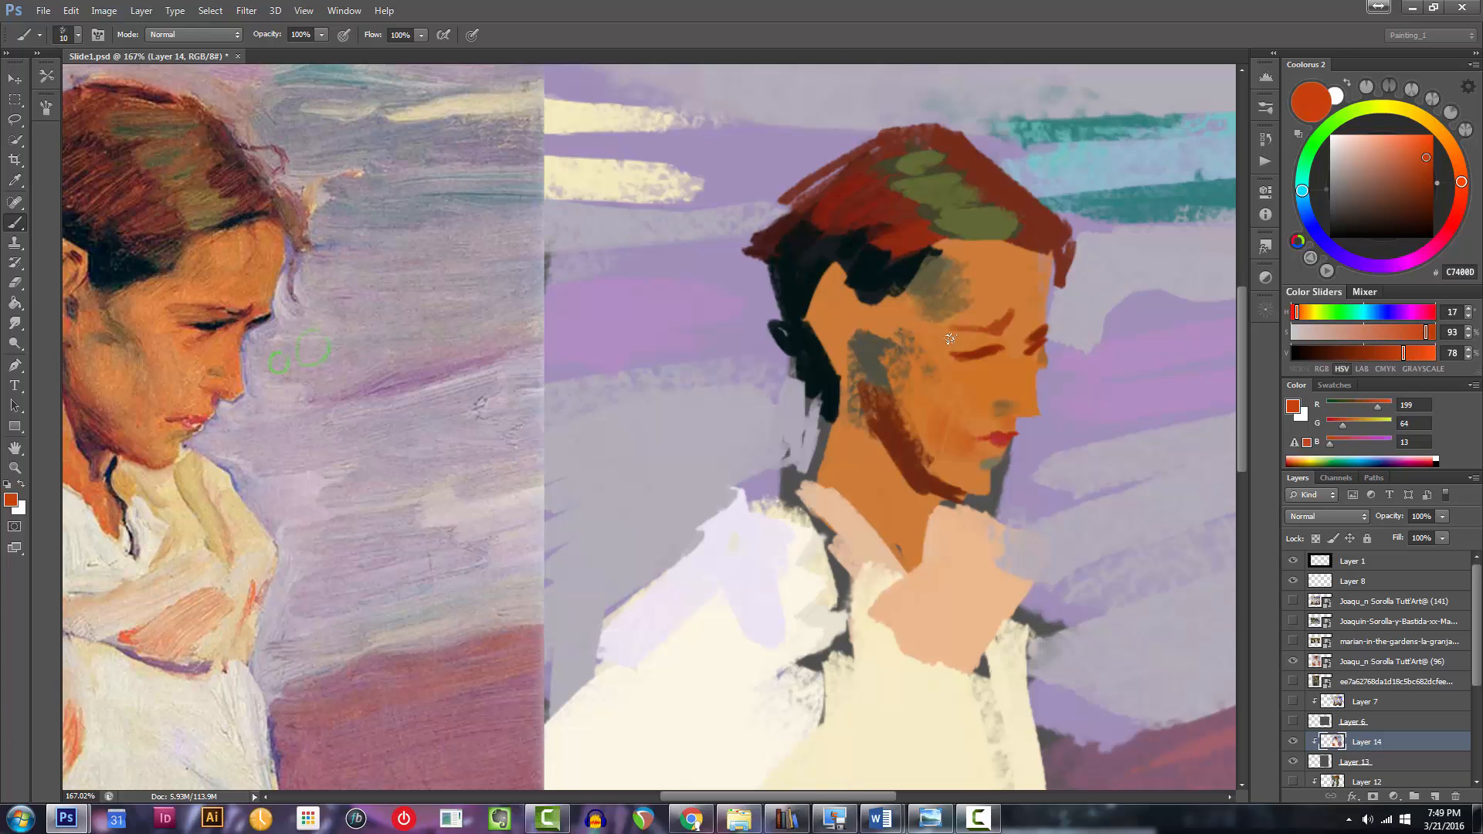
mouse_move(967, 370)
mouse_down()
mouse_move(881, 398)
mouse_move(965, 369)
mouse_up()
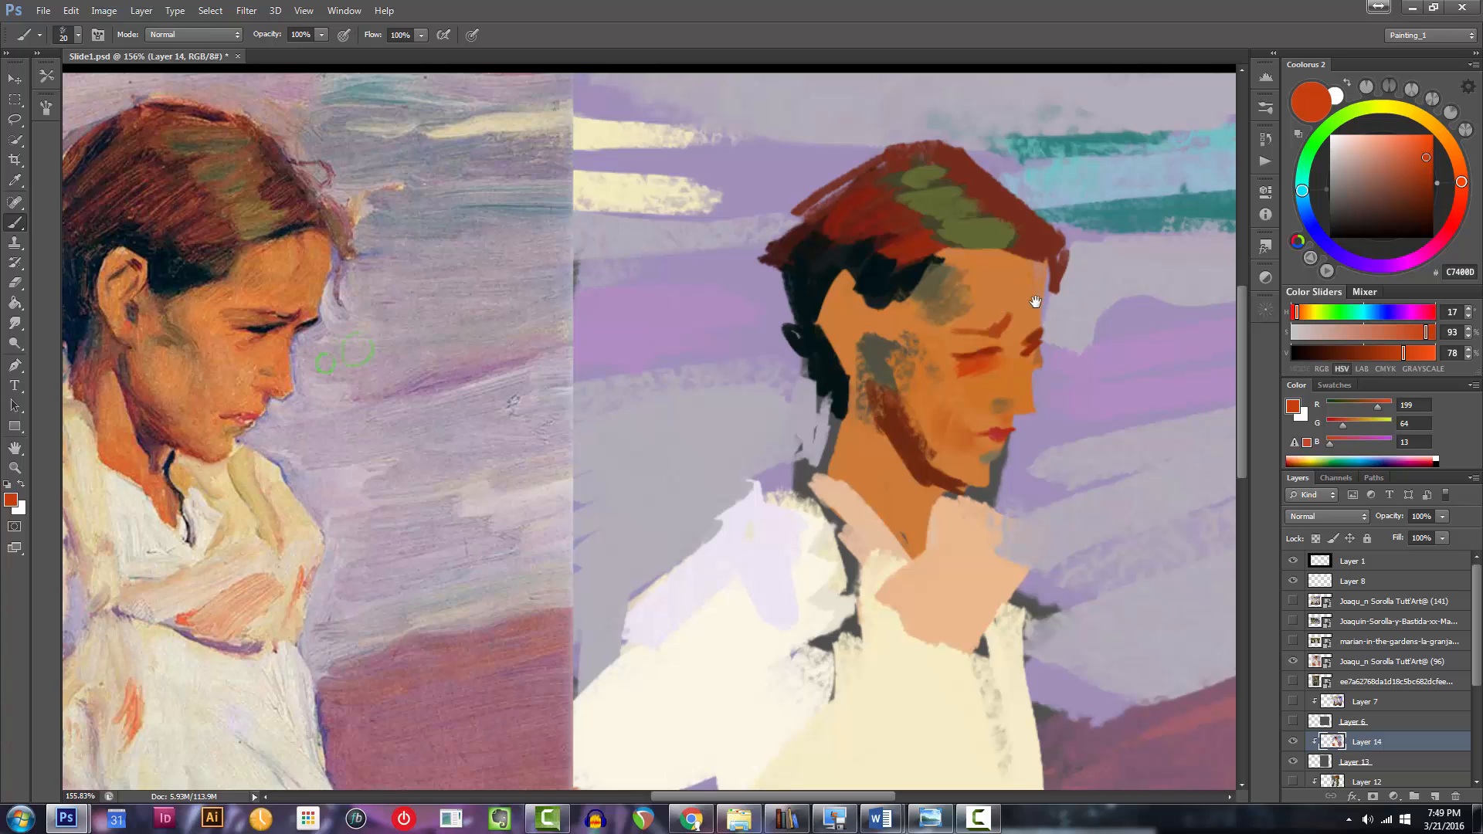
Sample the background lavender, shift it to near-black (#040C0D) and paint the far eye with a smaller brush.
drag(1036, 301, 1053, 319)
key(bracketleft)
alt+click(1066, 332)
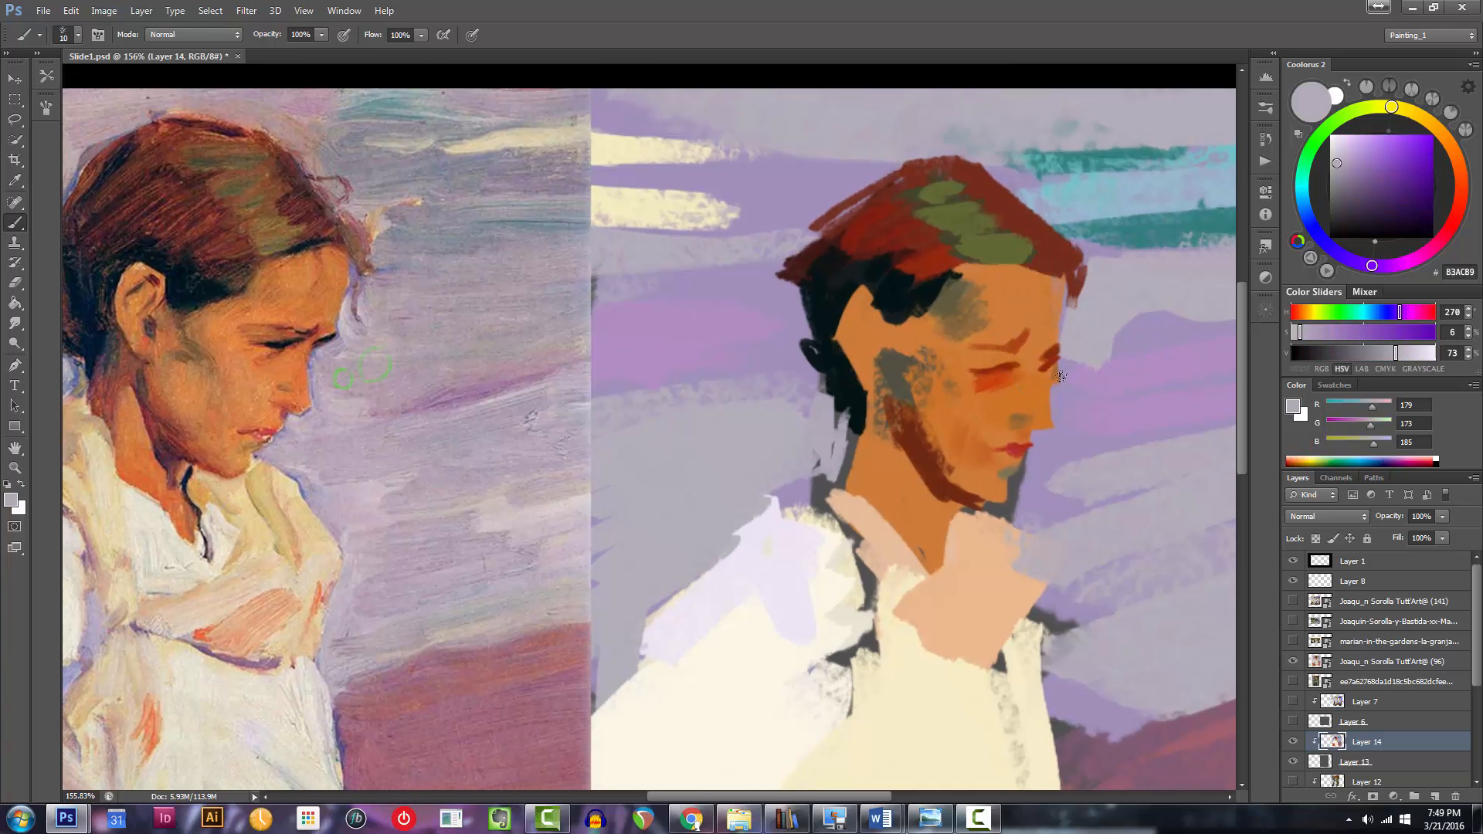
click(1368, 222)
drag(1352, 225, 1401, 232)
click(1302, 190)
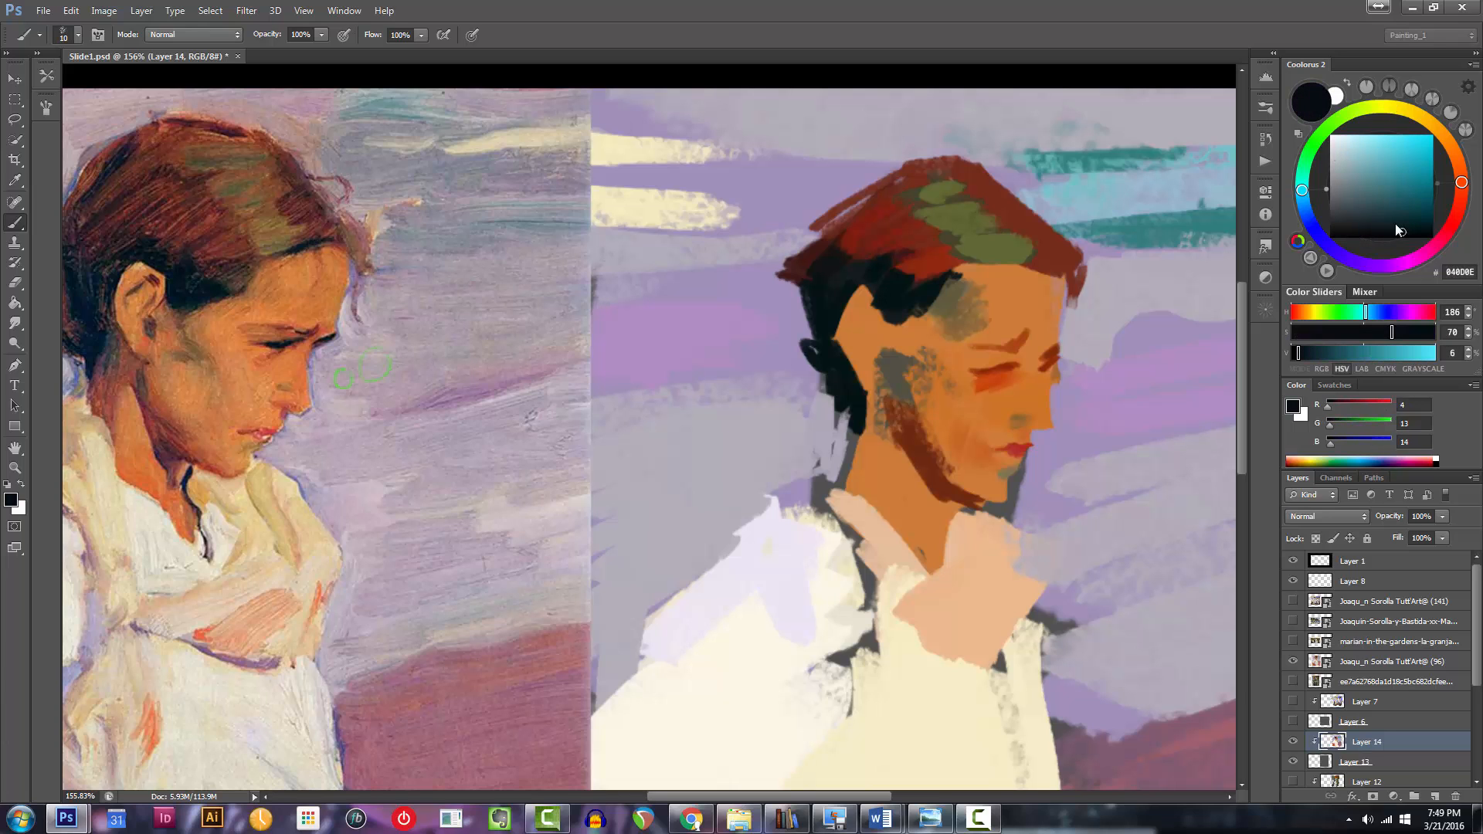
scroll(1006, 353, up, 2)
key(bracketleft)
key(bracketleft)
key(bracketleft)
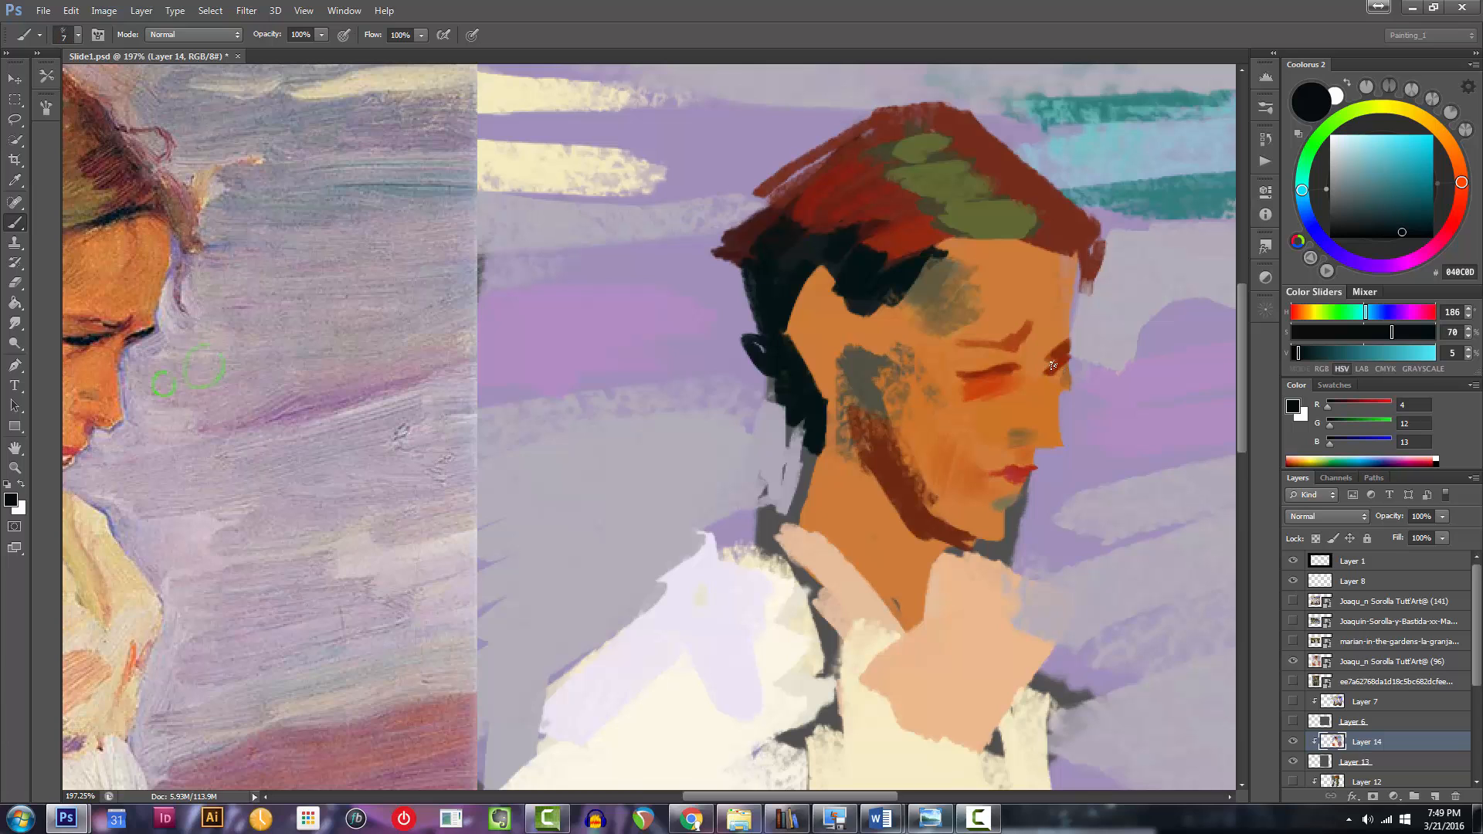
drag(1050, 370, 1073, 359)
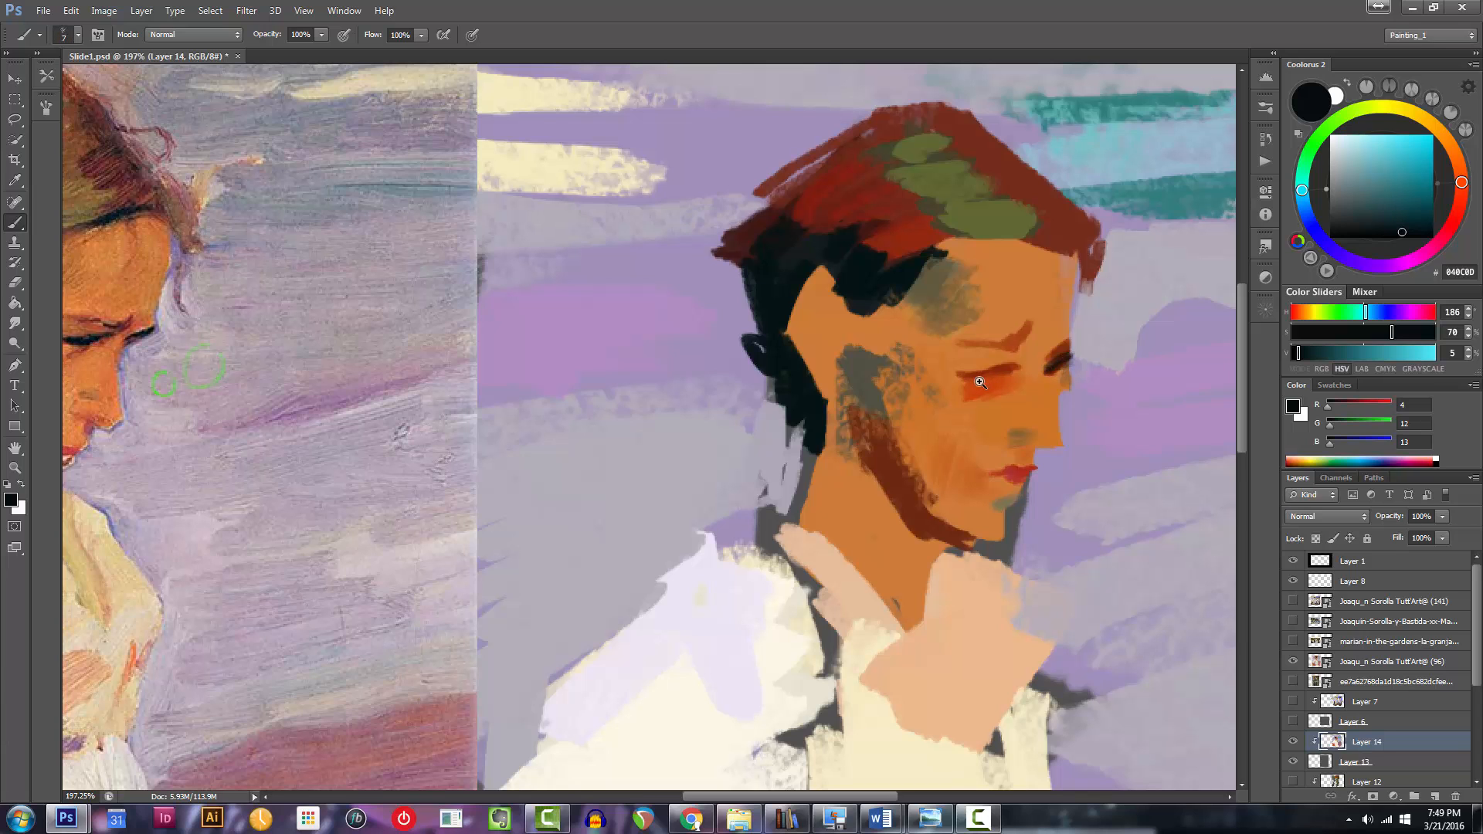
Paint the dark upper lid of the near eye with a finer brush and undo the last stroke.
ctrl+click(979, 382)
key(bracketleft)
mouse_move(960, 374)
mouse_down()
mouse_move(1005, 372)
mouse_move(943, 379)
mouse_move(1020, 434)
mouse_move(987, 386)
mouse_up()
key(ctrl+z)
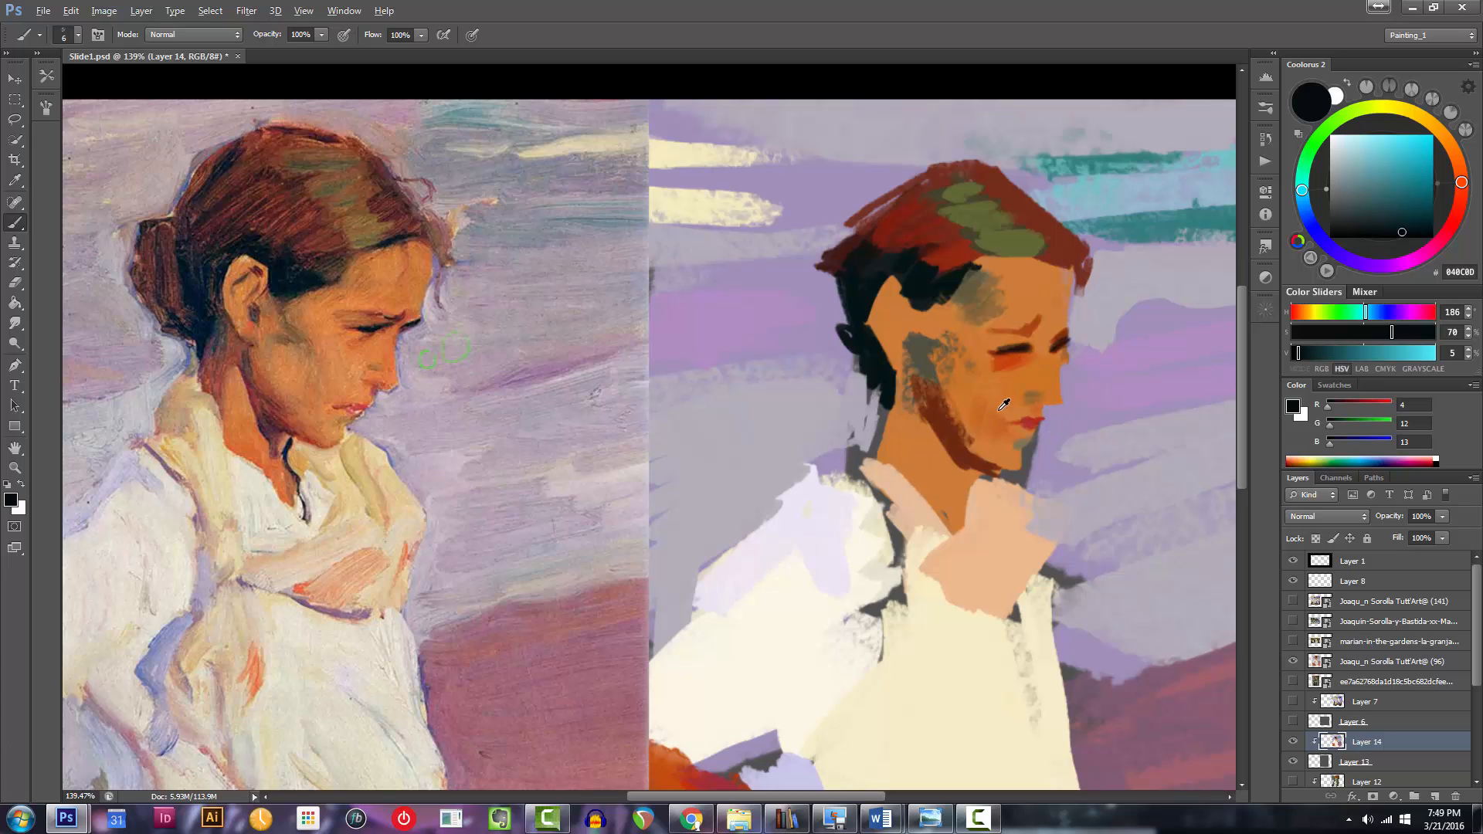
Sample the face colour, mute it to tan (#C58D5D) and brush it over the girl's cheek with a larger brush.
alt+click(1004, 405)
drag(1401, 160, 1389, 161)
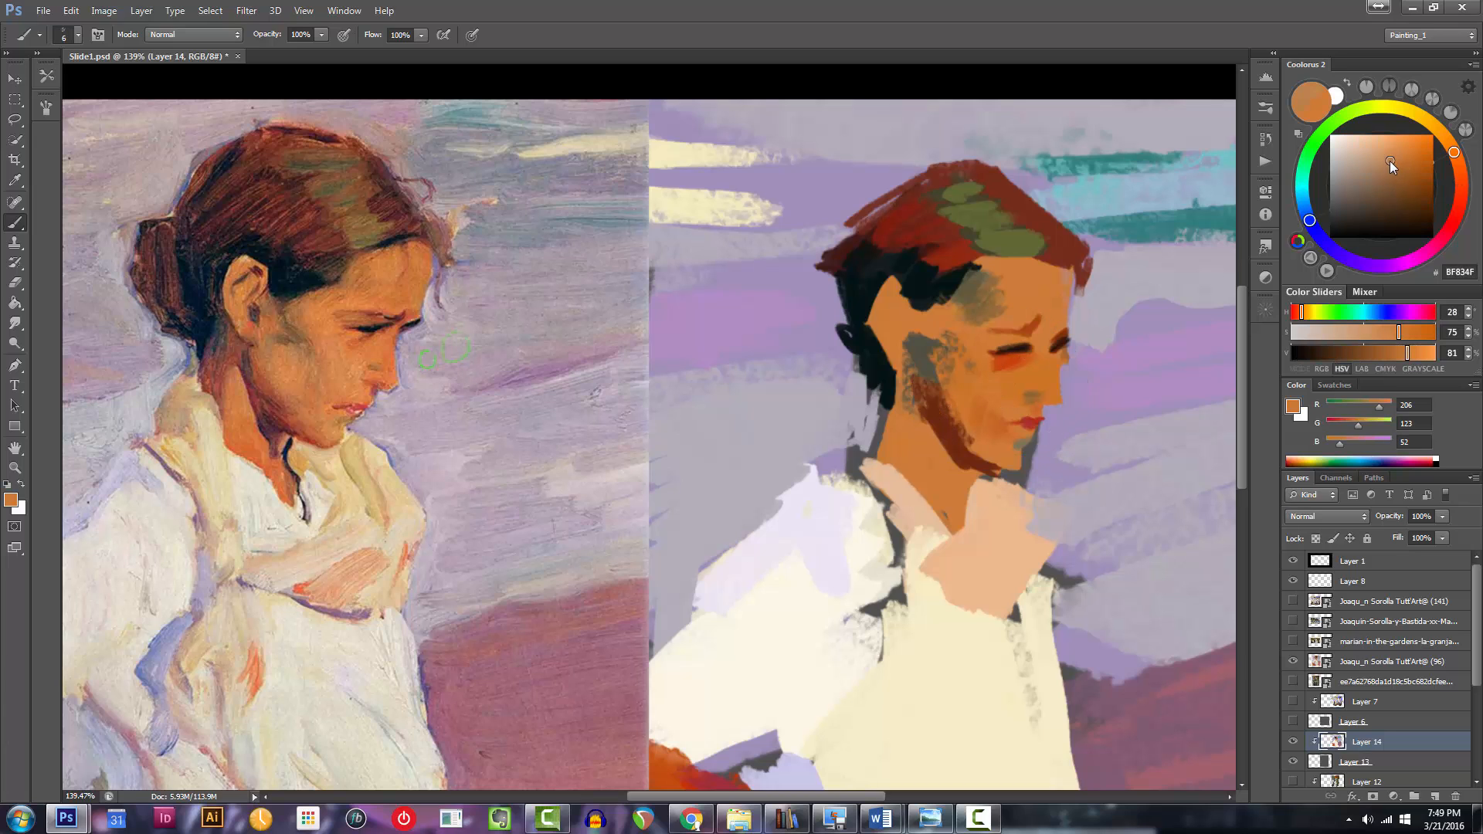
key(])
key(])
key(])
key(])
key(])
mouse_move(980, 365)
mouse_down()
mouse_move(995, 435)
mouse_move(978, 359)
mouse_move(1009, 422)
mouse_move(988, 413)
mouse_move(966, 357)
mouse_move(980, 436)
mouse_move(962, 367)
mouse_move(971, 439)
mouse_up()
key(])
scroll(972, 439, down, 5)
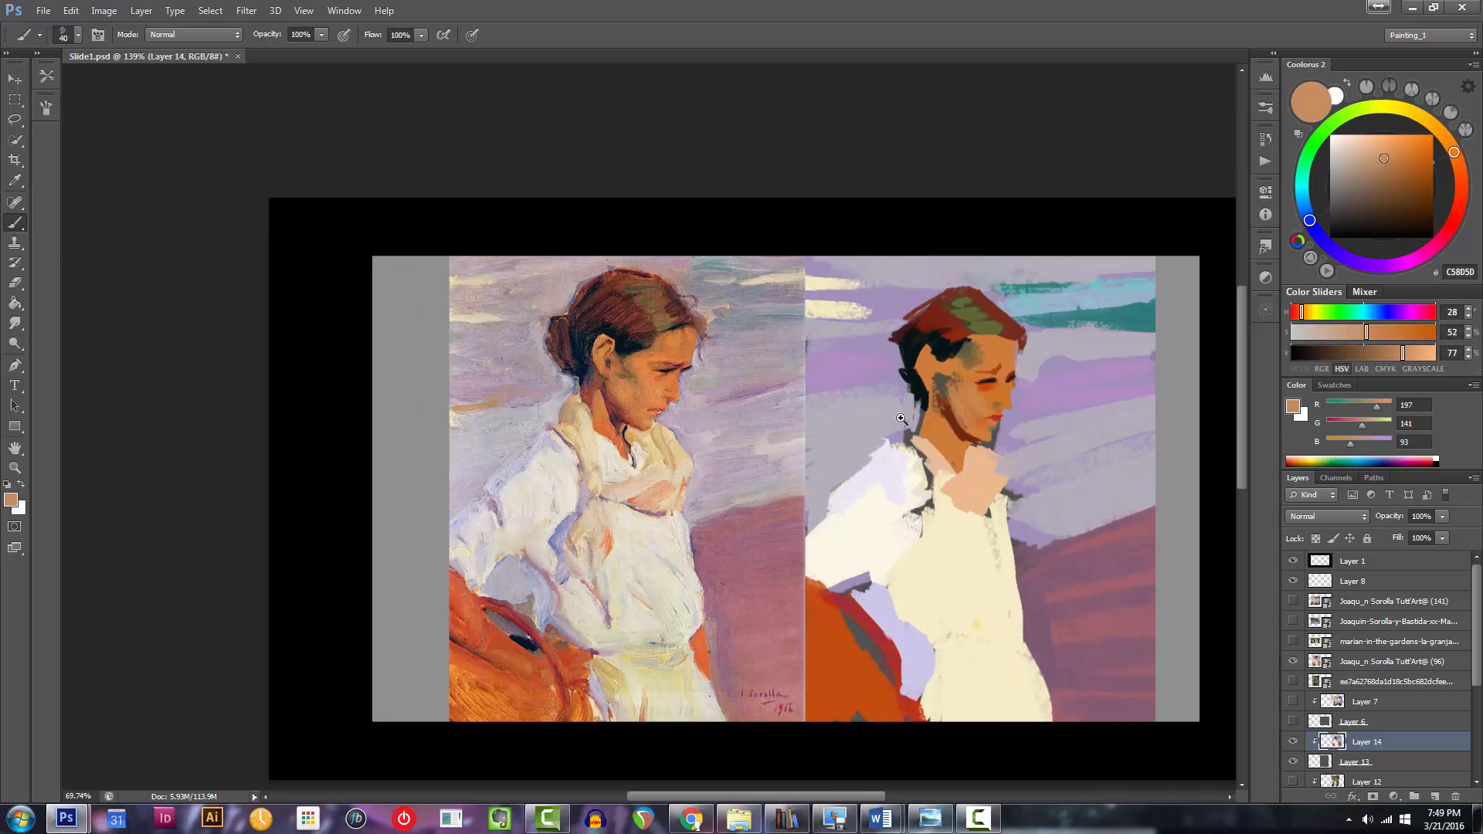
Reduce the brush, sample the jaw's dark brown (#6B2910) and extend the jaw shadow up towards the ear.
scroll(941, 398, up, 5)
key(bracketleft)
key(bracketleft)
key(bracketleft)
key(bracketleft)
key(bracketleft)
key(bracketleft)
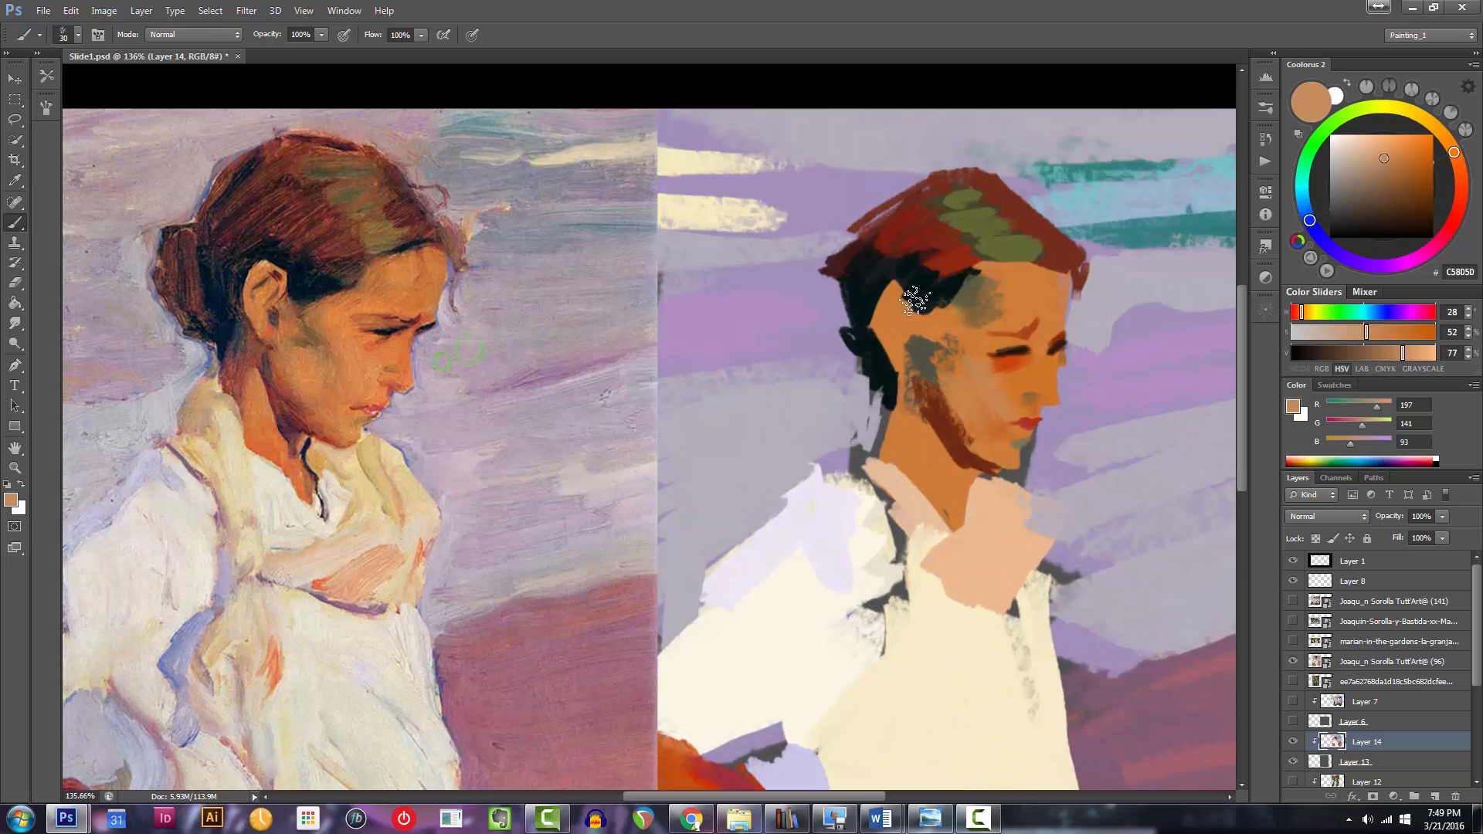
alt+click(937, 404)
drag(884, 357, 910, 401)
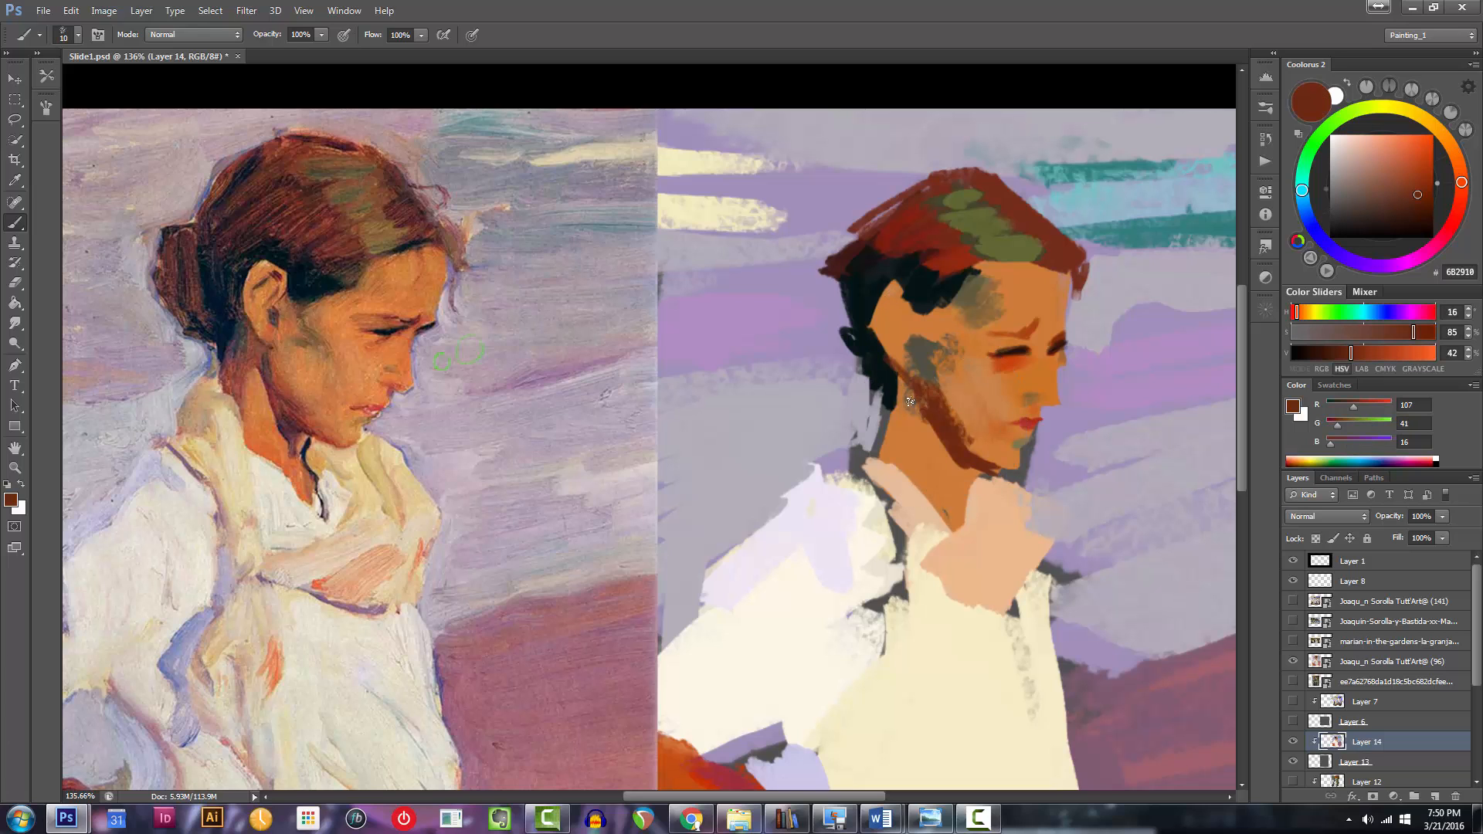
Shift the brown to dark red (#5F151A) and paint vertical shadow strokes down the back of the neck with a larger brush.
scroll(1416, 201, down, 5)
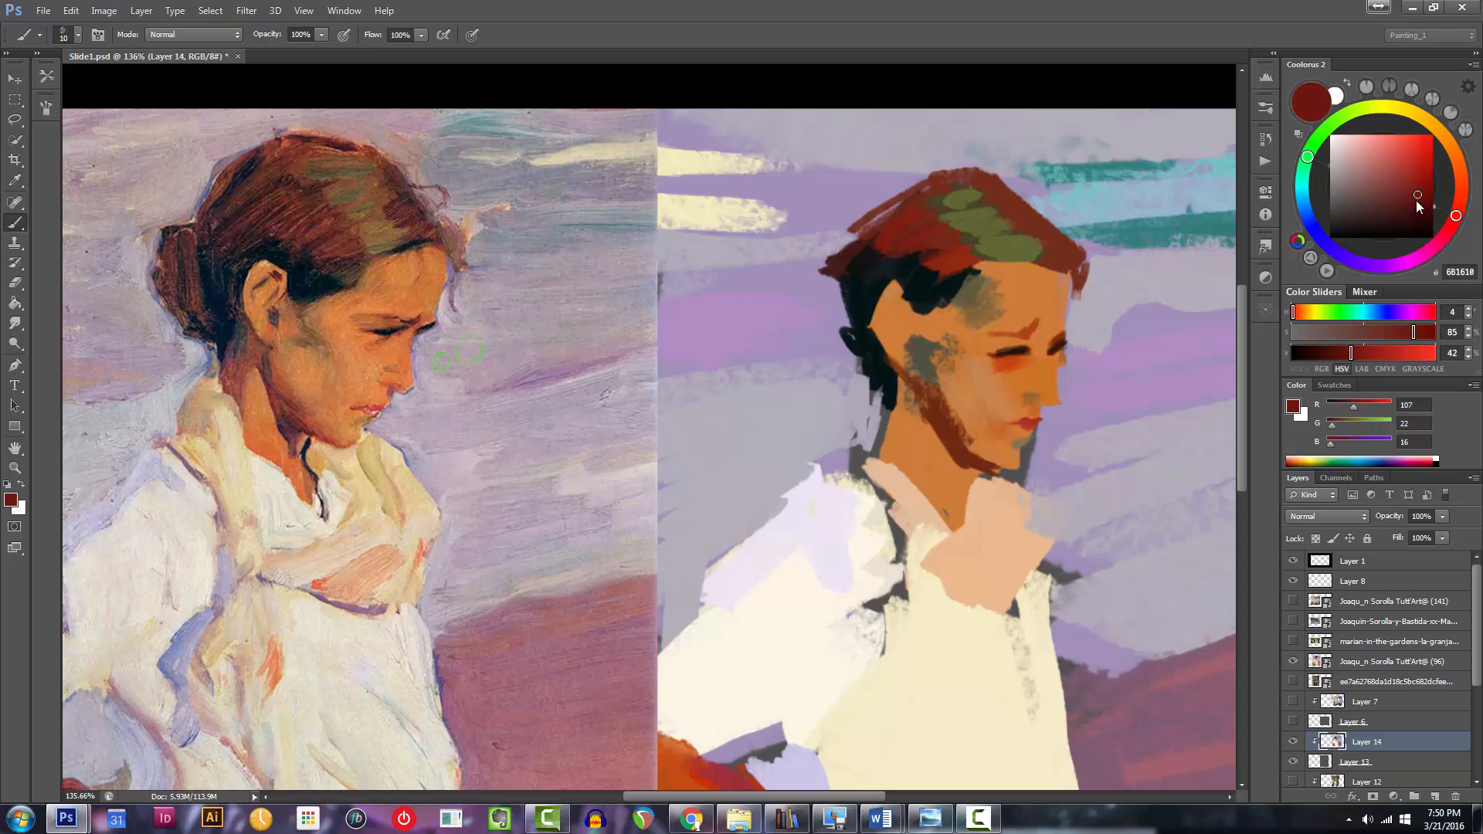
drag(1403, 204, 1411, 201)
click(1451, 229)
key(bracketright)
key(bracketright)
key(bracketright)
key(bracketright)
drag(888, 383, 887, 464)
drag(902, 382, 903, 465)
Paint the dark red along the underside of the jaw with a smaller brush.
key(bracketleft)
key(bracketleft)
key(bracketleft)
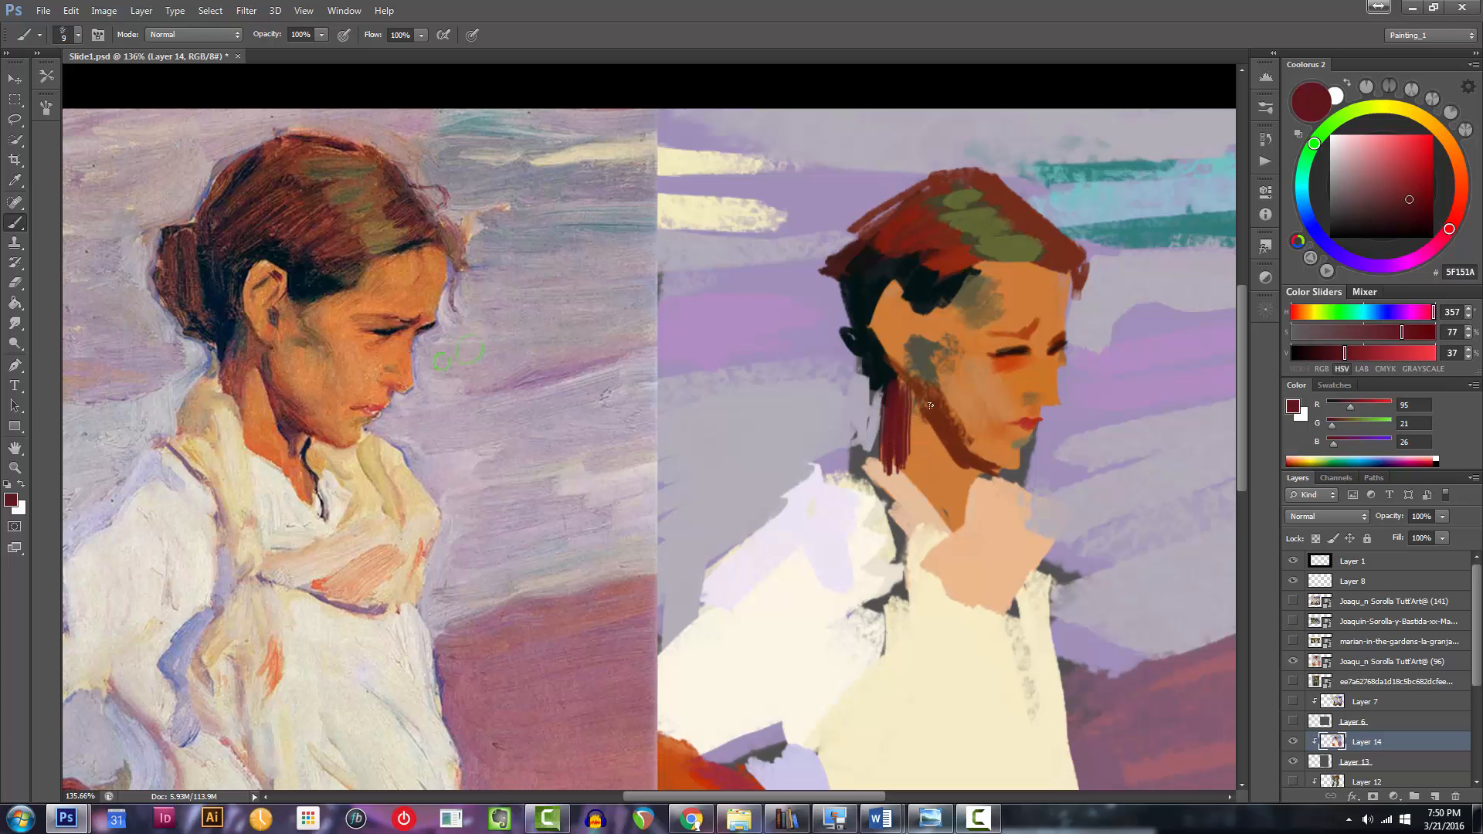
key(bracketright)
mouse_move(931, 402)
mouse_down()
mouse_move(968, 495)
mouse_move(1000, 466)
mouse_up()
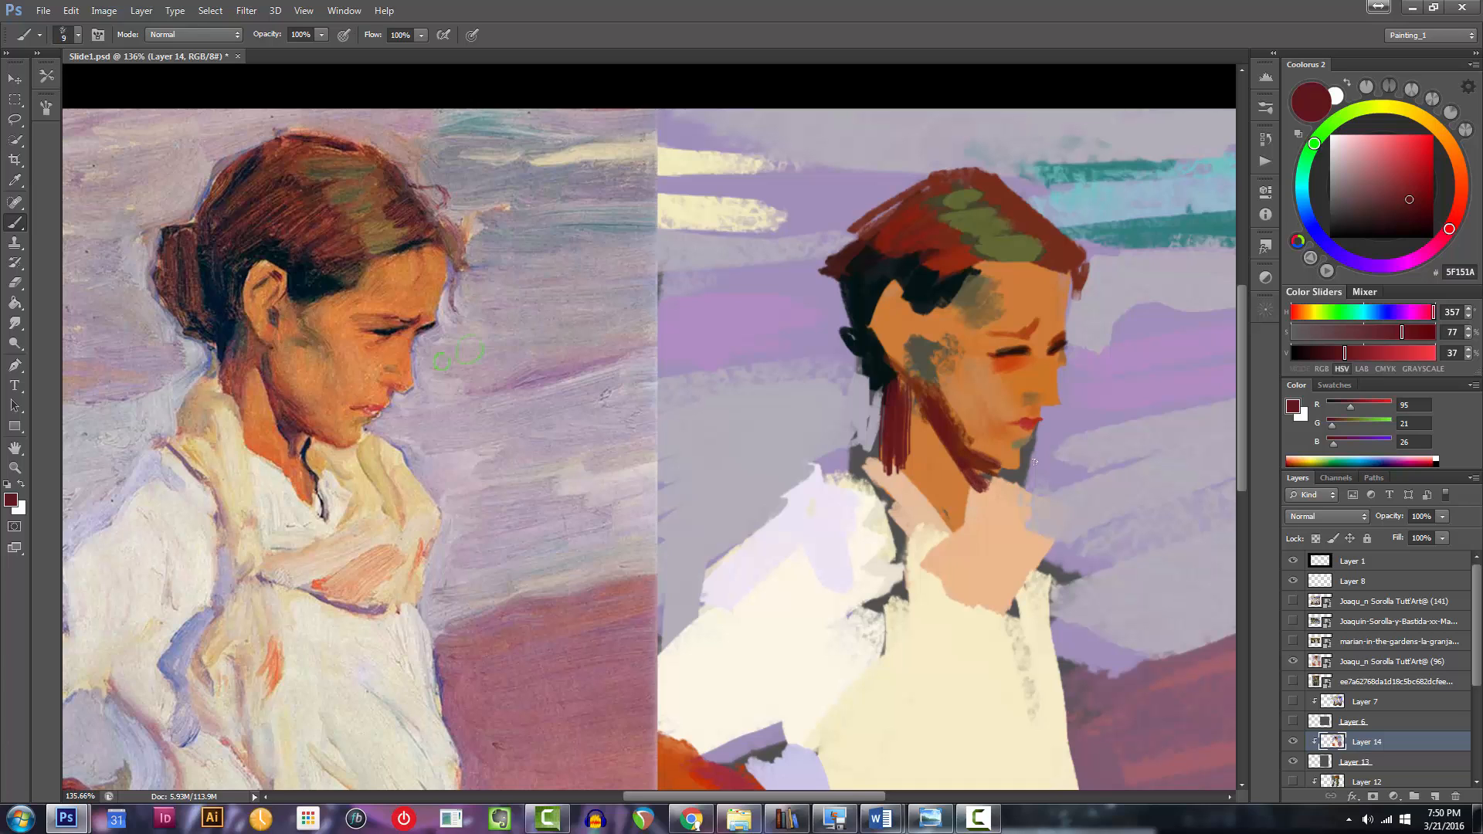
Shift the colour to a brighter red (#993327) and paint an accent along the jaw shadow under the chin.
click(1417, 191)
click(1459, 209)
key(bracketleft)
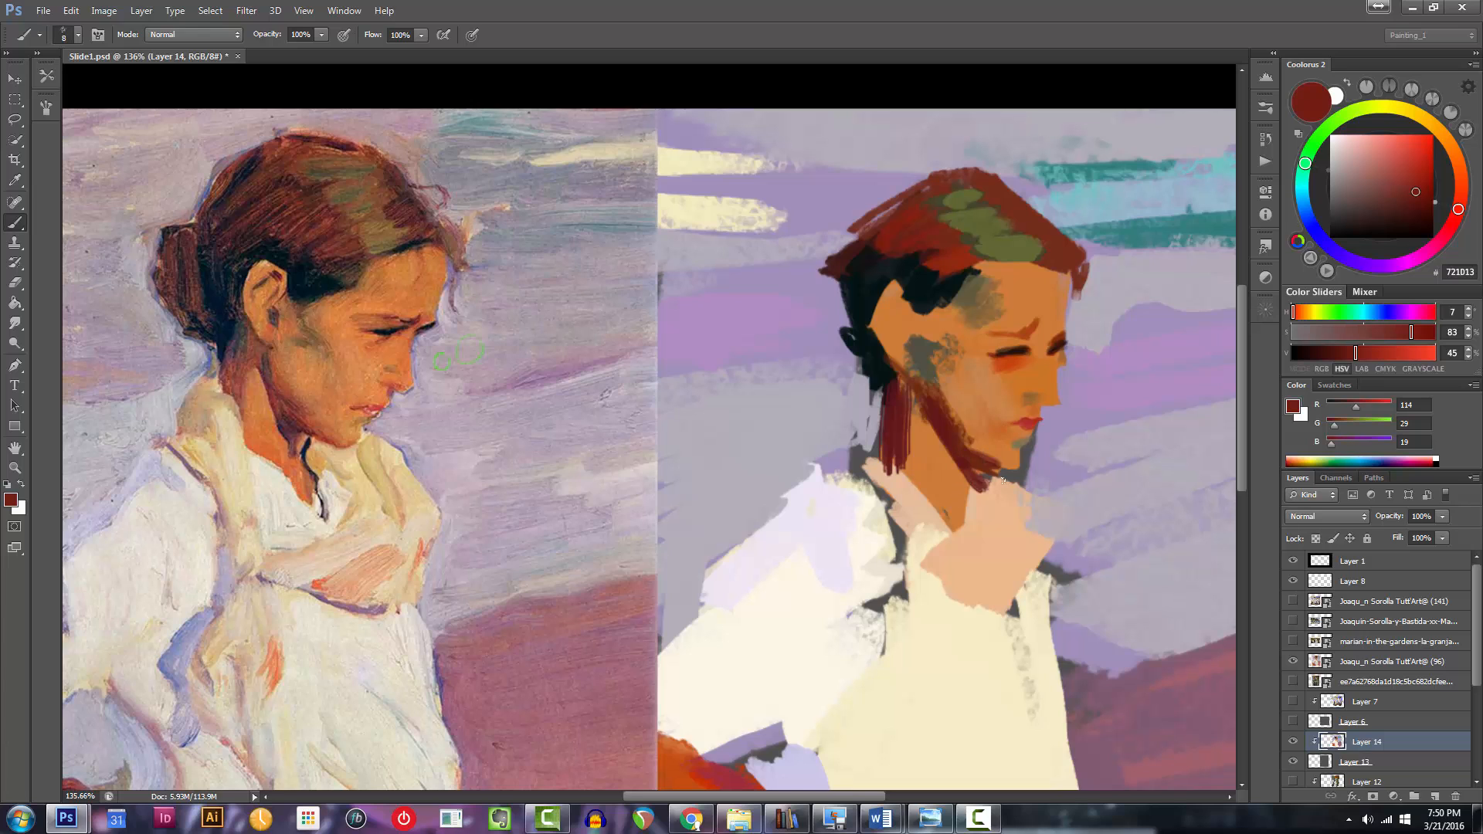
click(1406, 176)
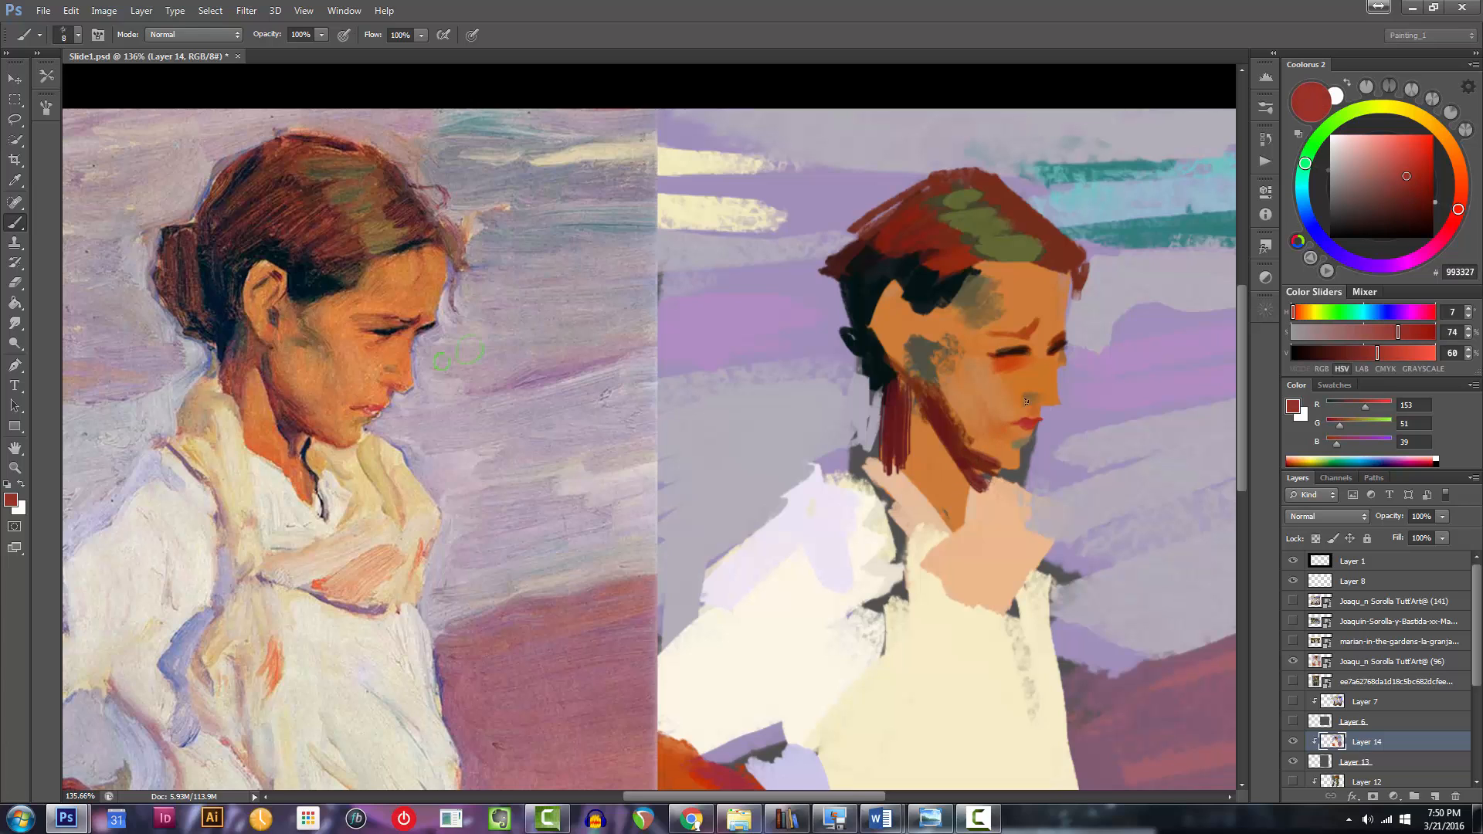
mouse_move(964, 445)
mouse_down()
mouse_move(1011, 468)
mouse_move(927, 469)
mouse_move(1000, 465)
mouse_up()
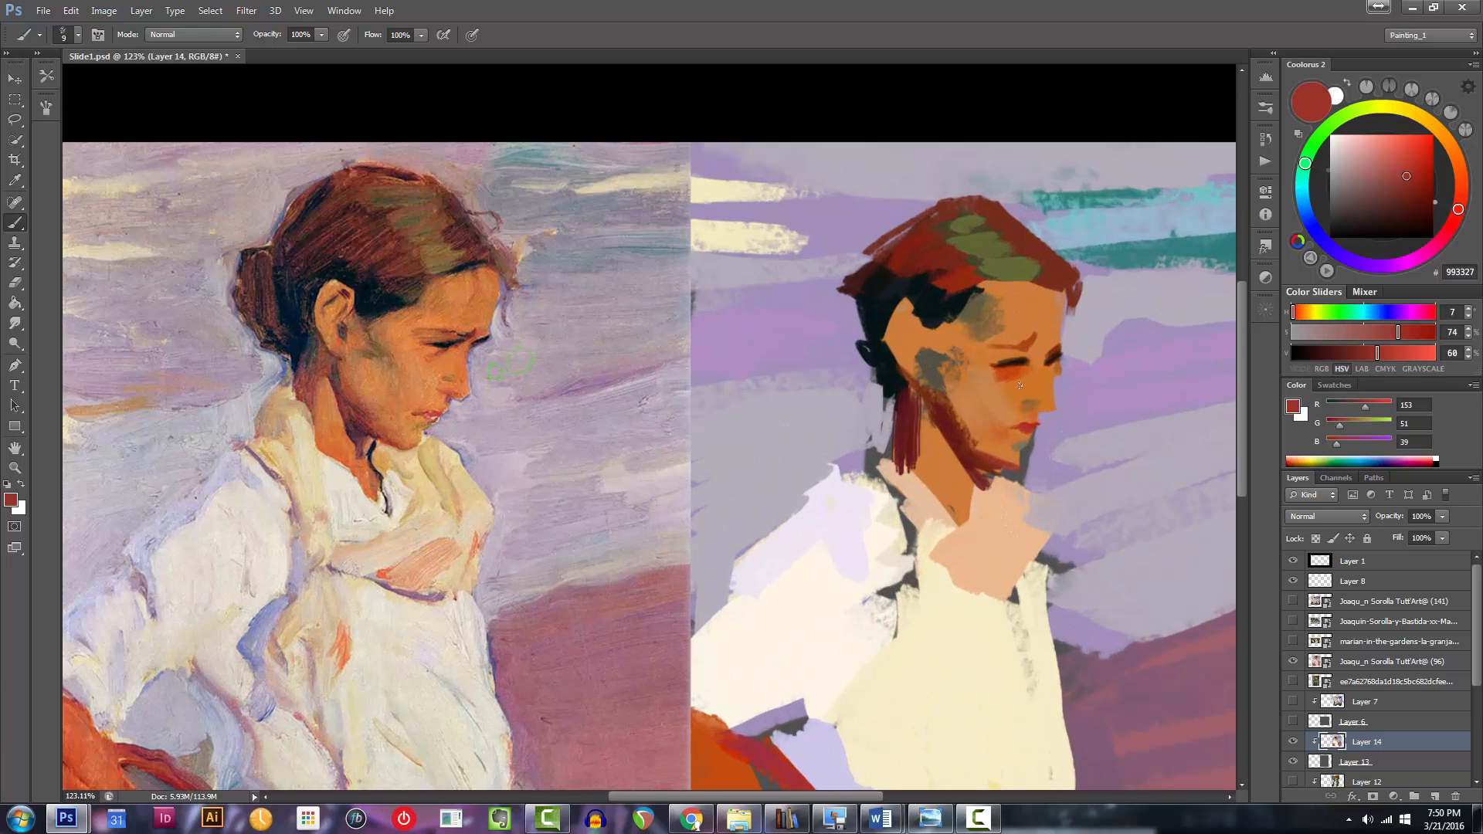
drag(1012, 395, 1029, 395)
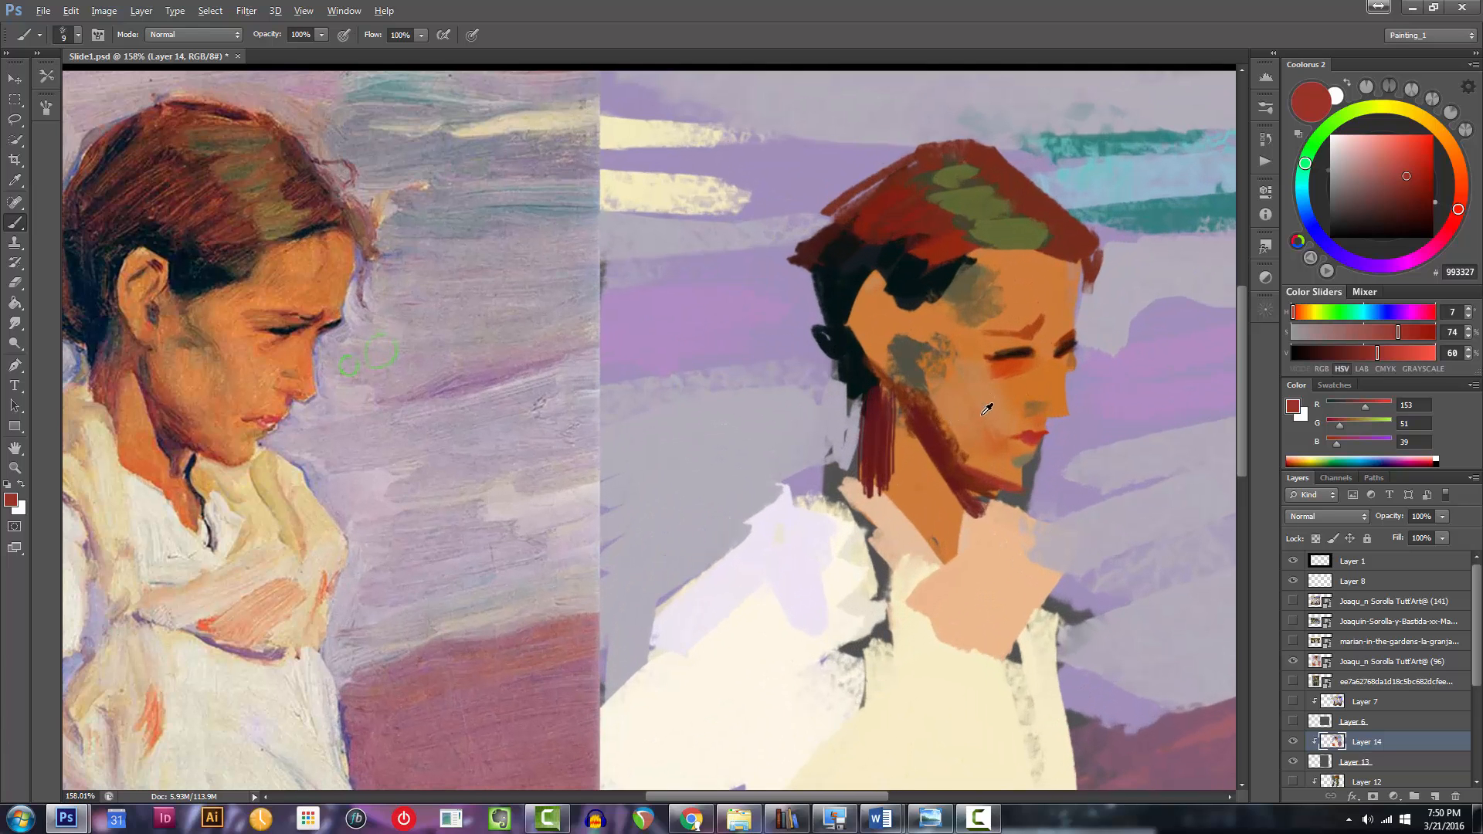
Sample the orange beside the nose, shift it to deep red (#99220D) and paint the nose's shadow accents.
alt+click(1044, 402)
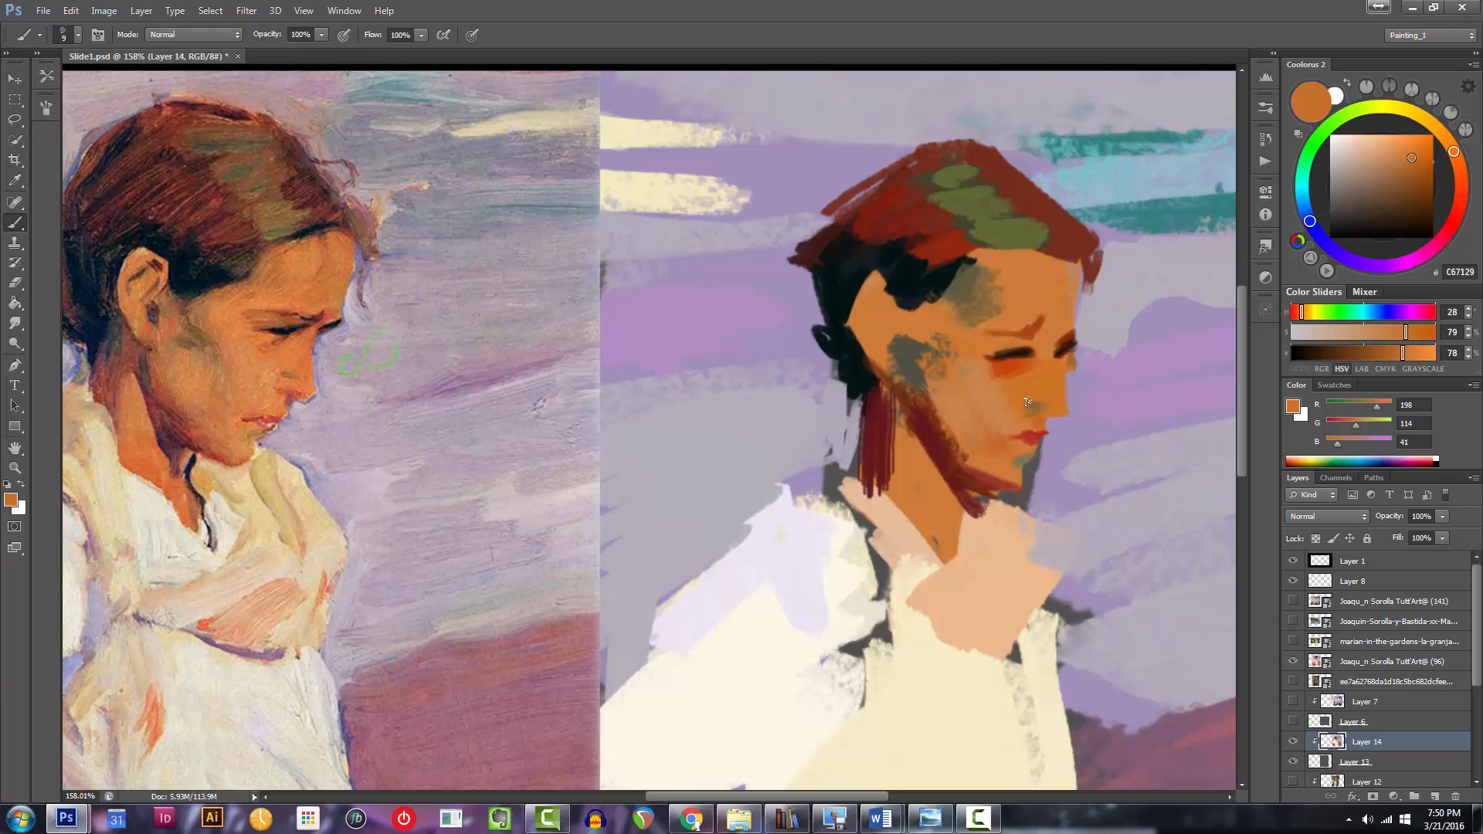
drag(1402, 186, 1424, 176)
click(1461, 177)
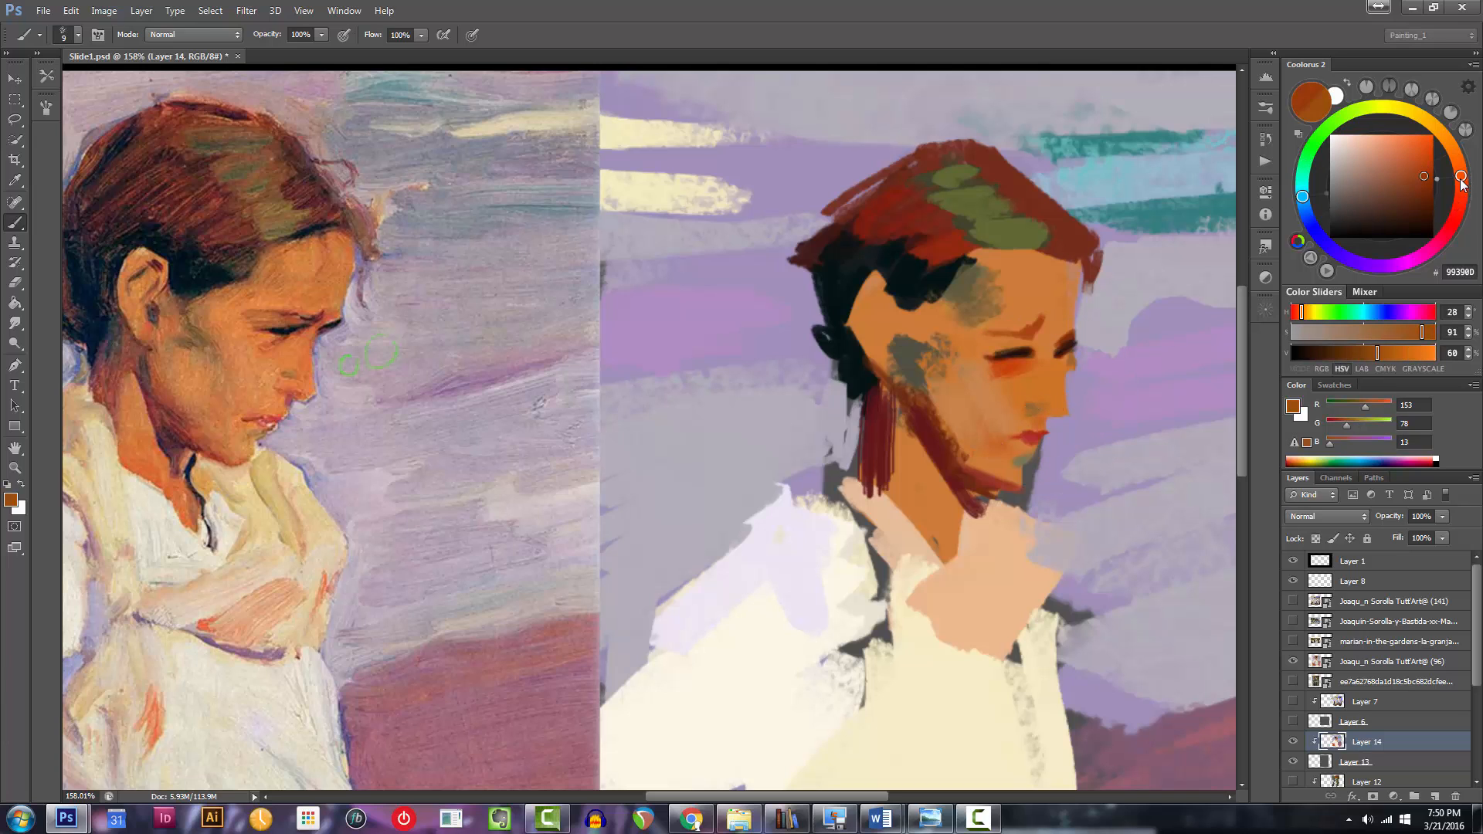
click(1446, 221)
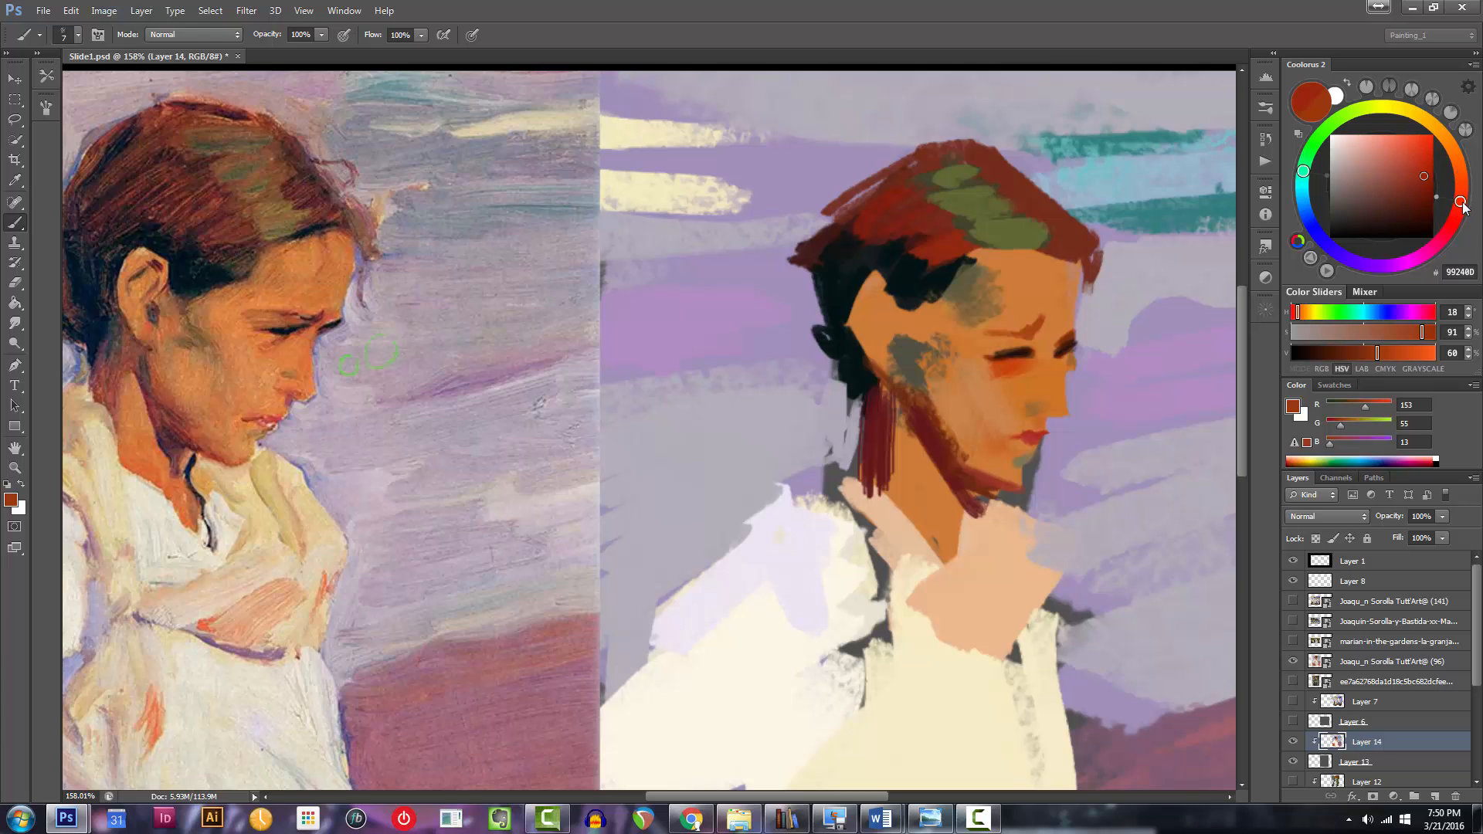
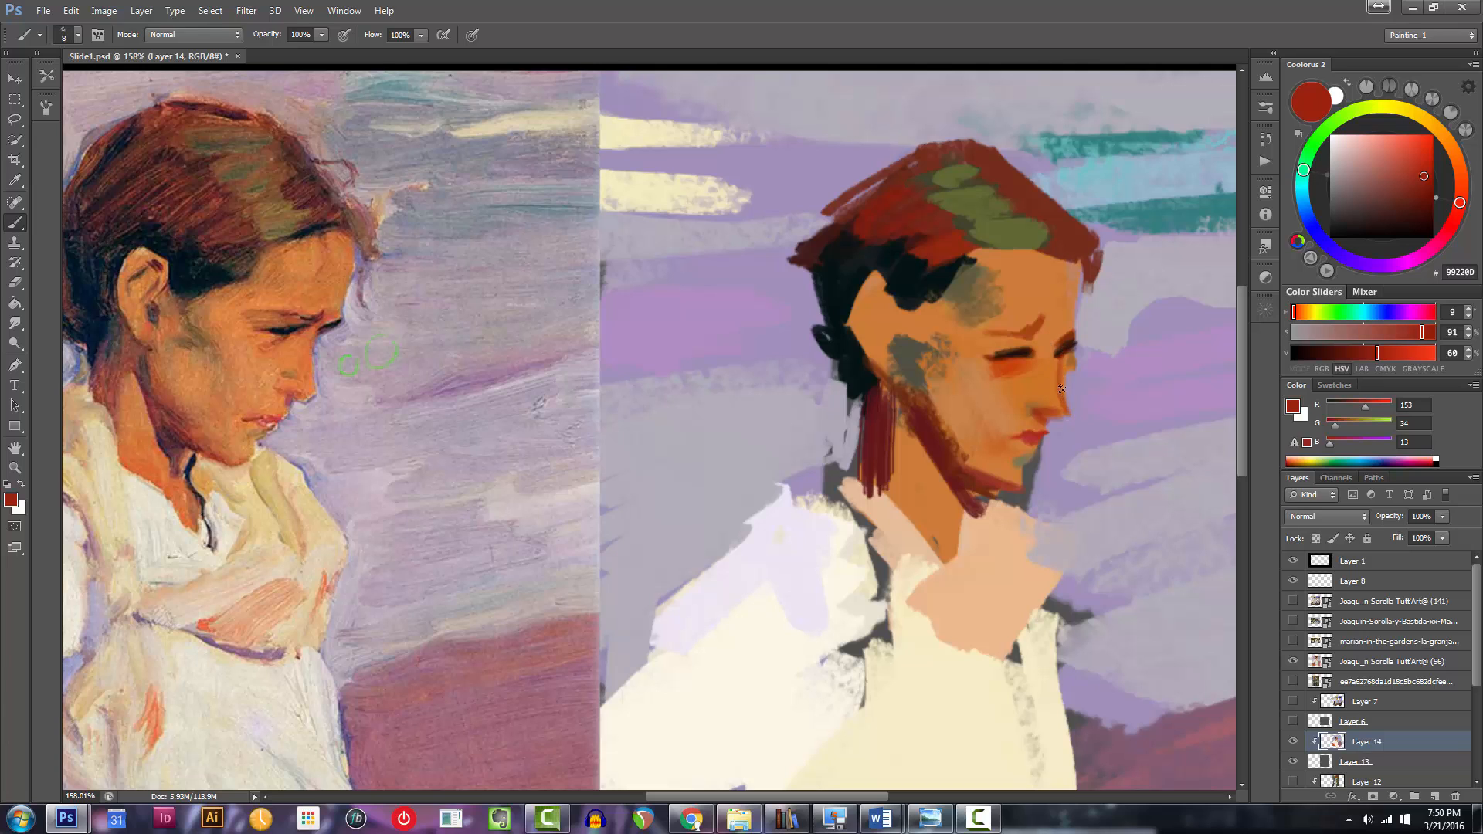
Sample the nose colour, shift it to red-orange (#BD4F1E) and paint the side of the nose with a larger brush.
key(bracketright)
key(bracketright)
key(bracketright)
key(bracketright)
alt+click(1057, 385)
click(1460, 167)
click(1416, 162)
key(bracketright)
key(bracketleft)
click(1461, 178)
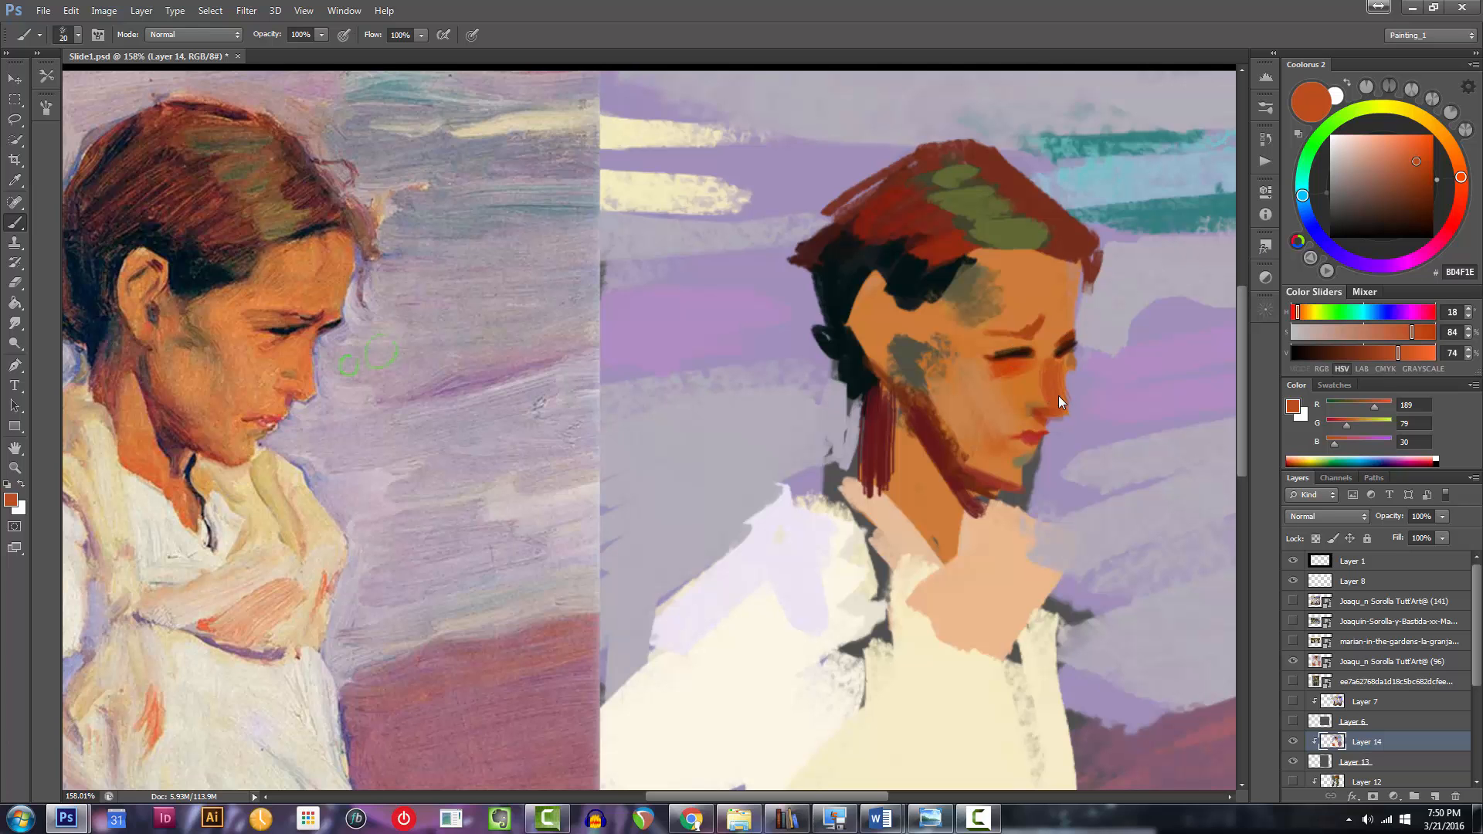
Sample nearby face oranges (#CE7428, #C45E22, #C8420E) and touch up the brow and the area between the eyes.
scroll(1062, 402, down, 10)
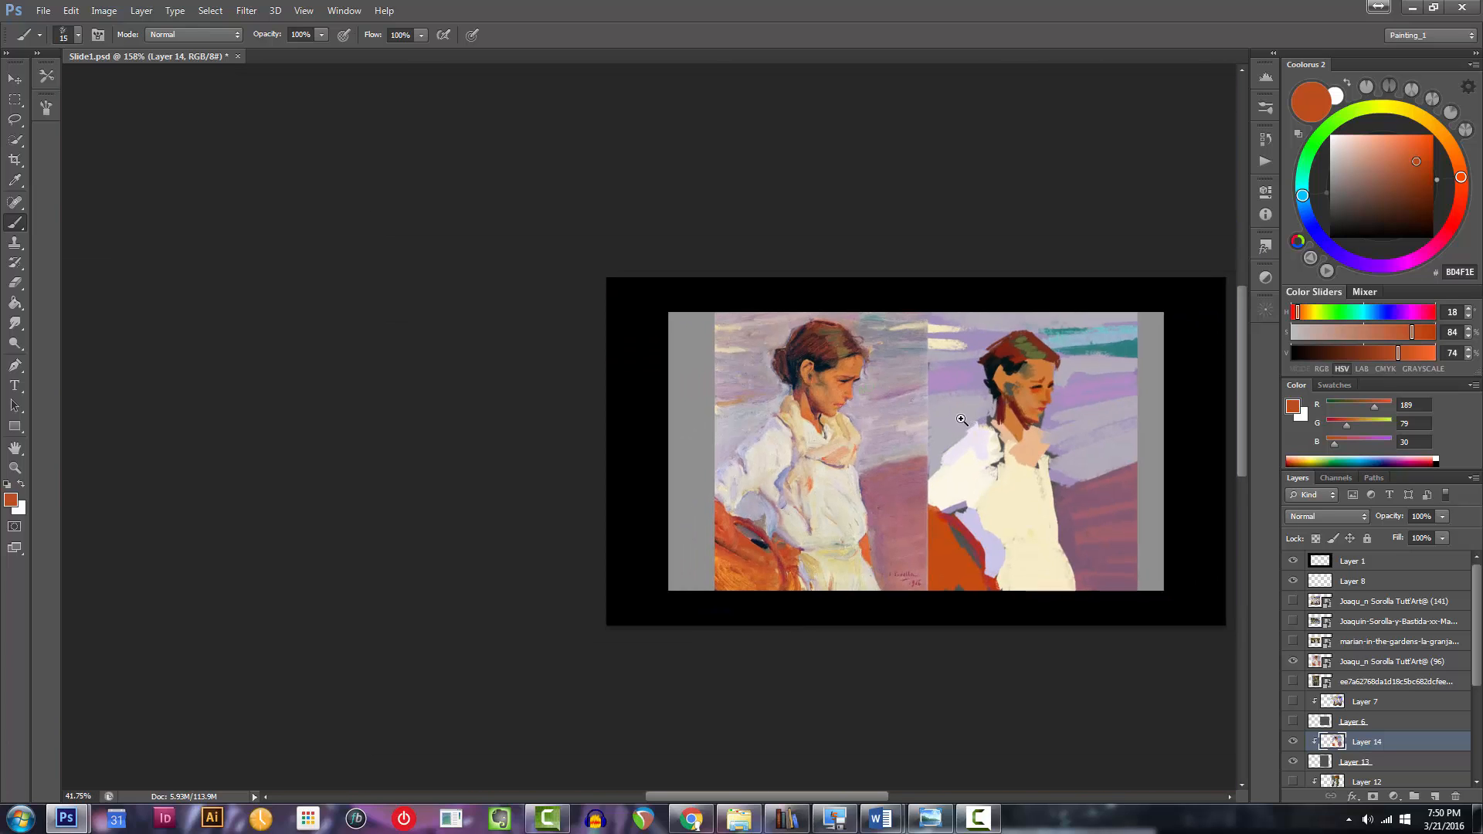
scroll(1055, 385, up, 9)
alt+click(1055, 385)
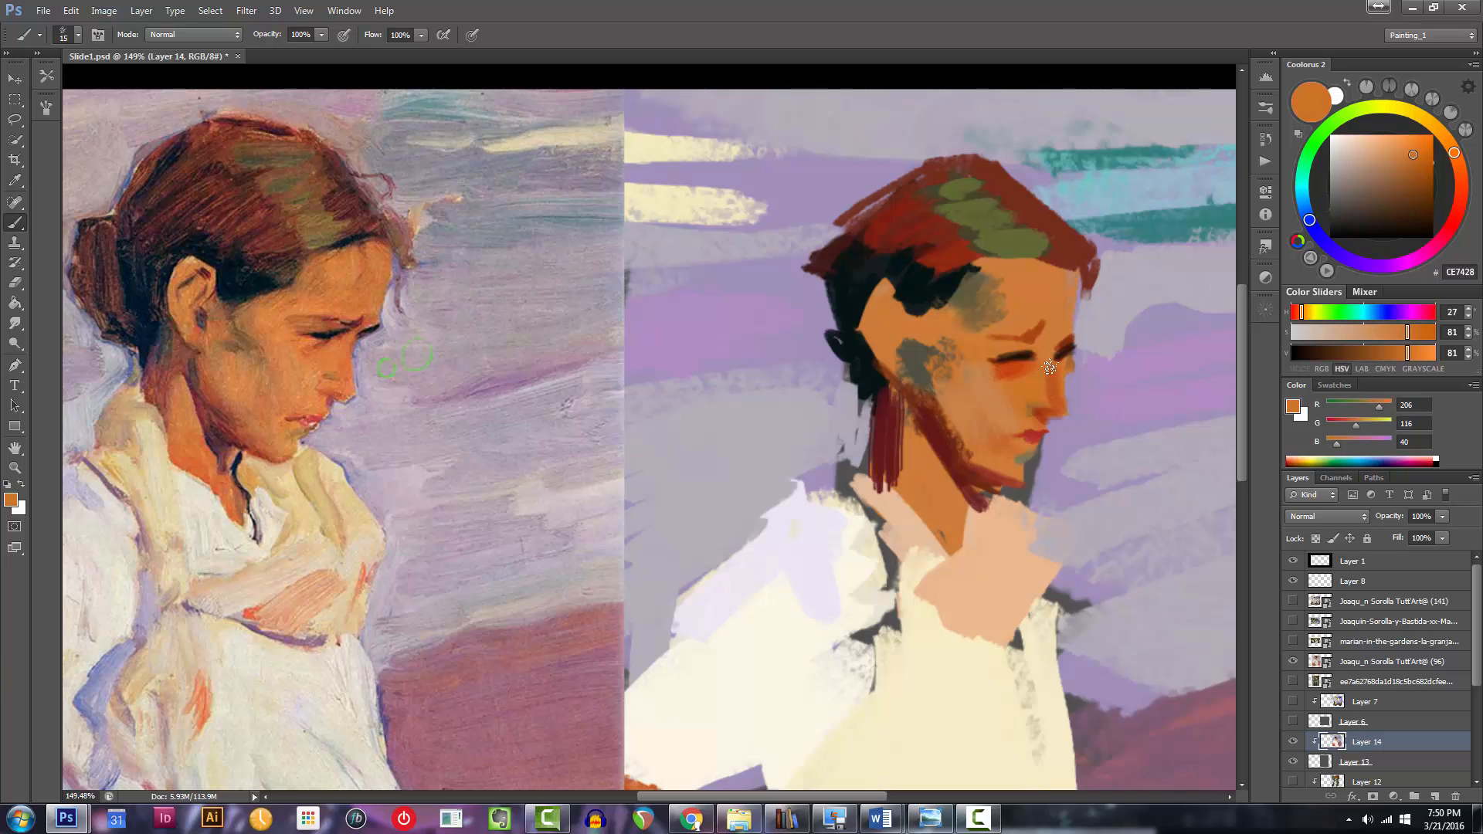
alt+click(1039, 338)
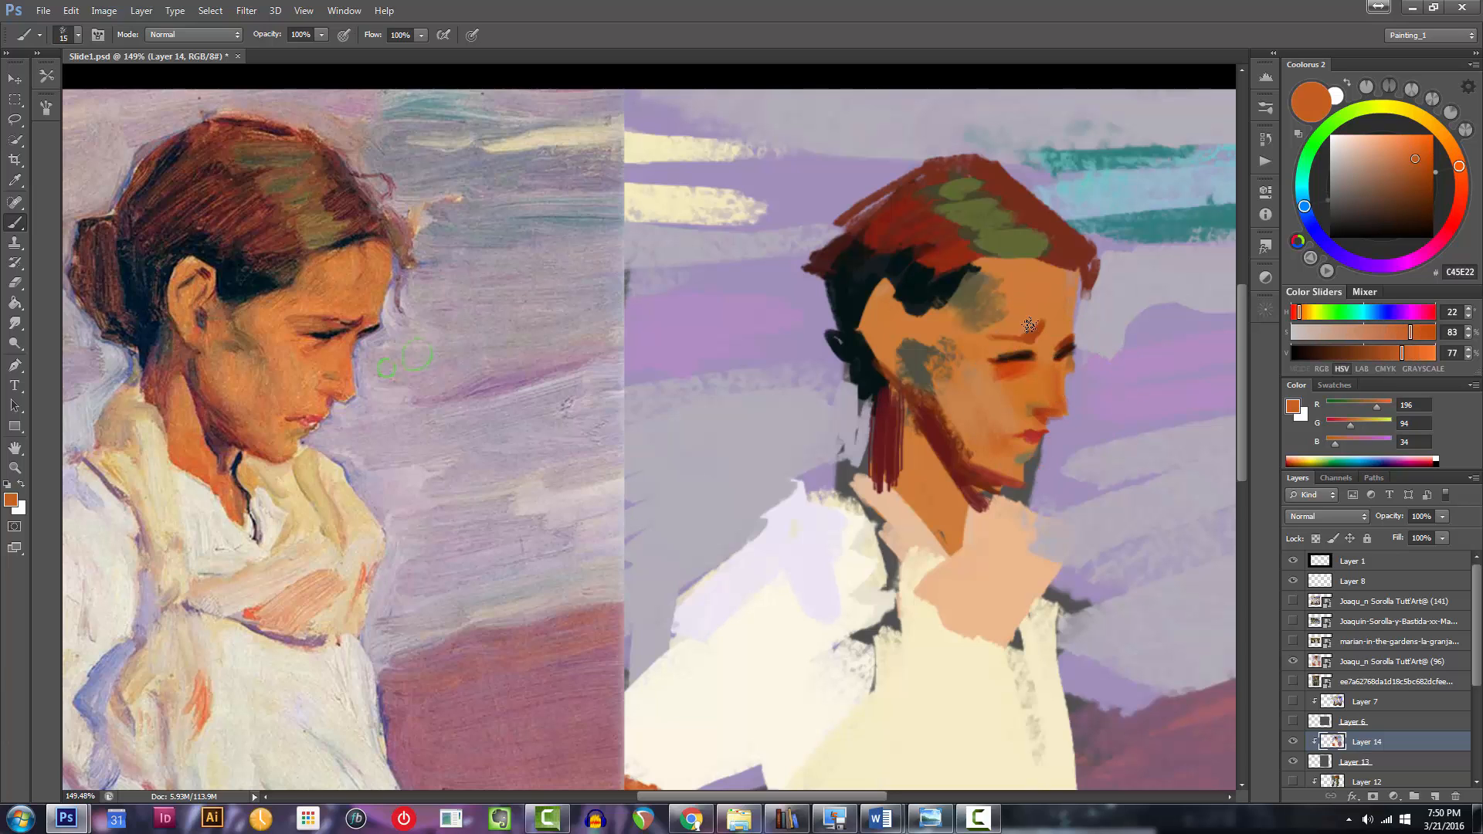
alt+click(1047, 355)
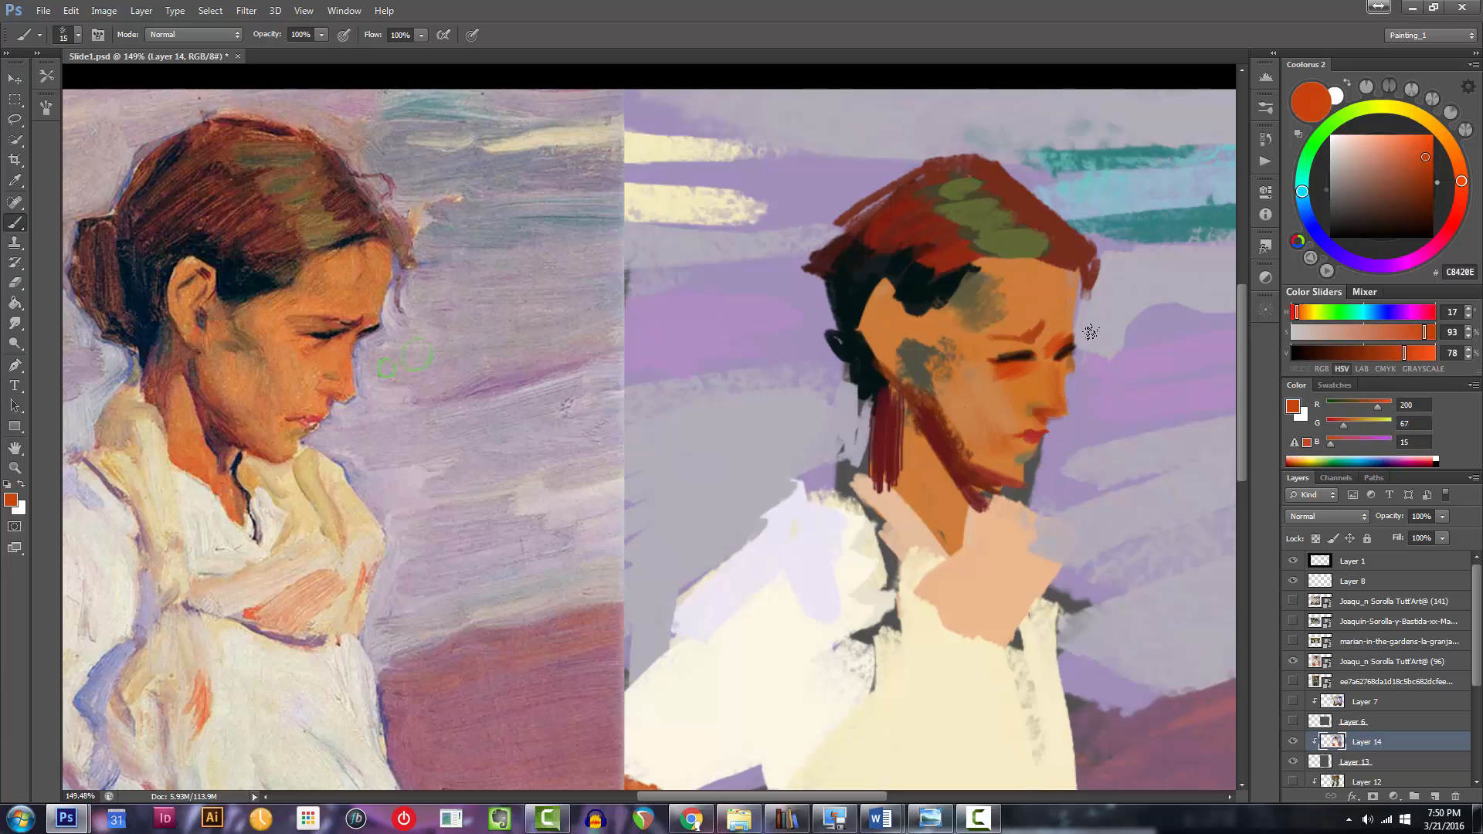
drag(1052, 369, 980, 373)
Sample the blouse's pale lavender, deepen it to blue-violet and paint the shadow fold between sleeve and torso, undoing unwanted strokes.
alt+click(907, 522)
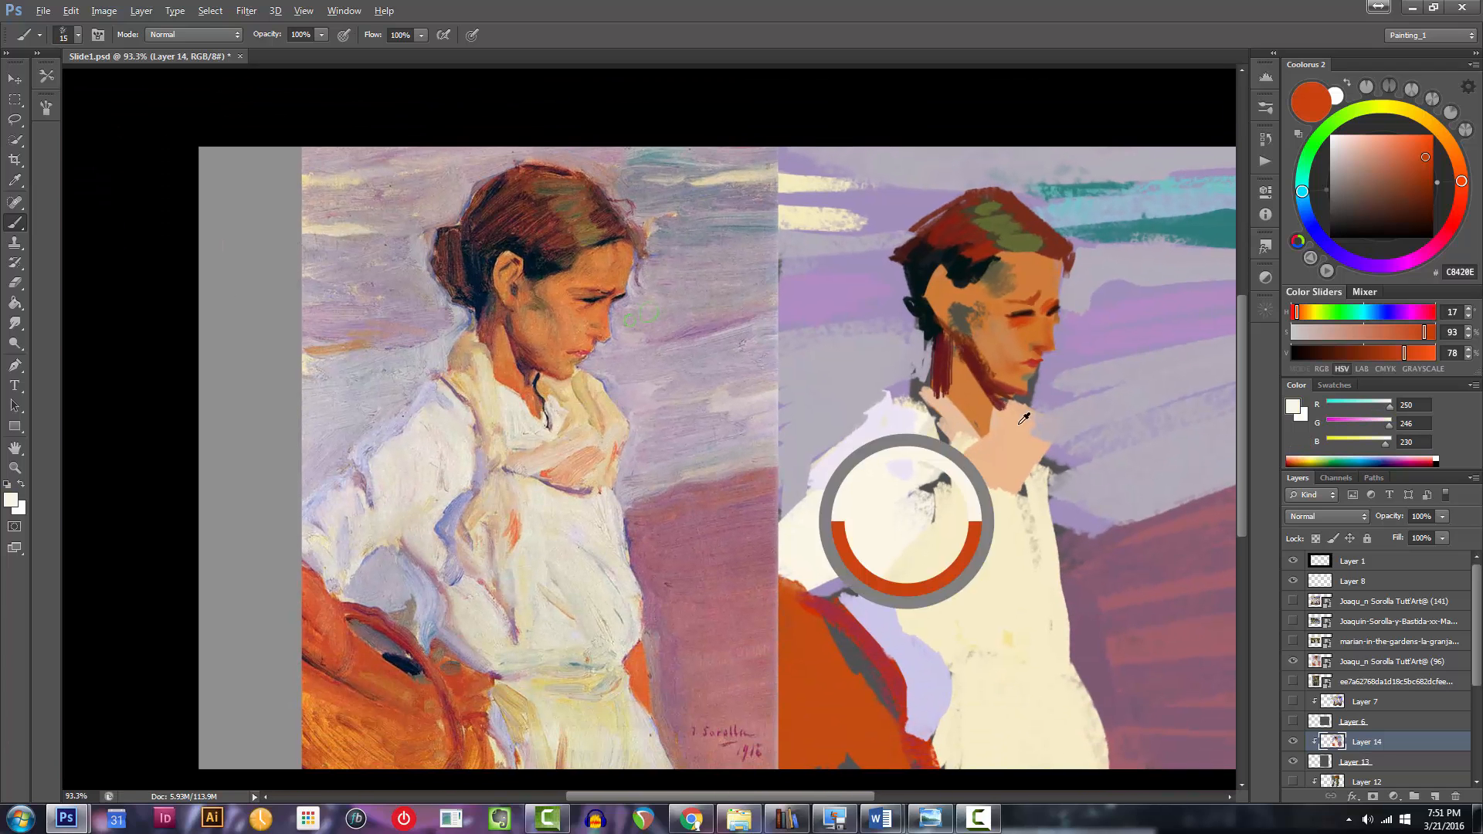
click(1321, 247)
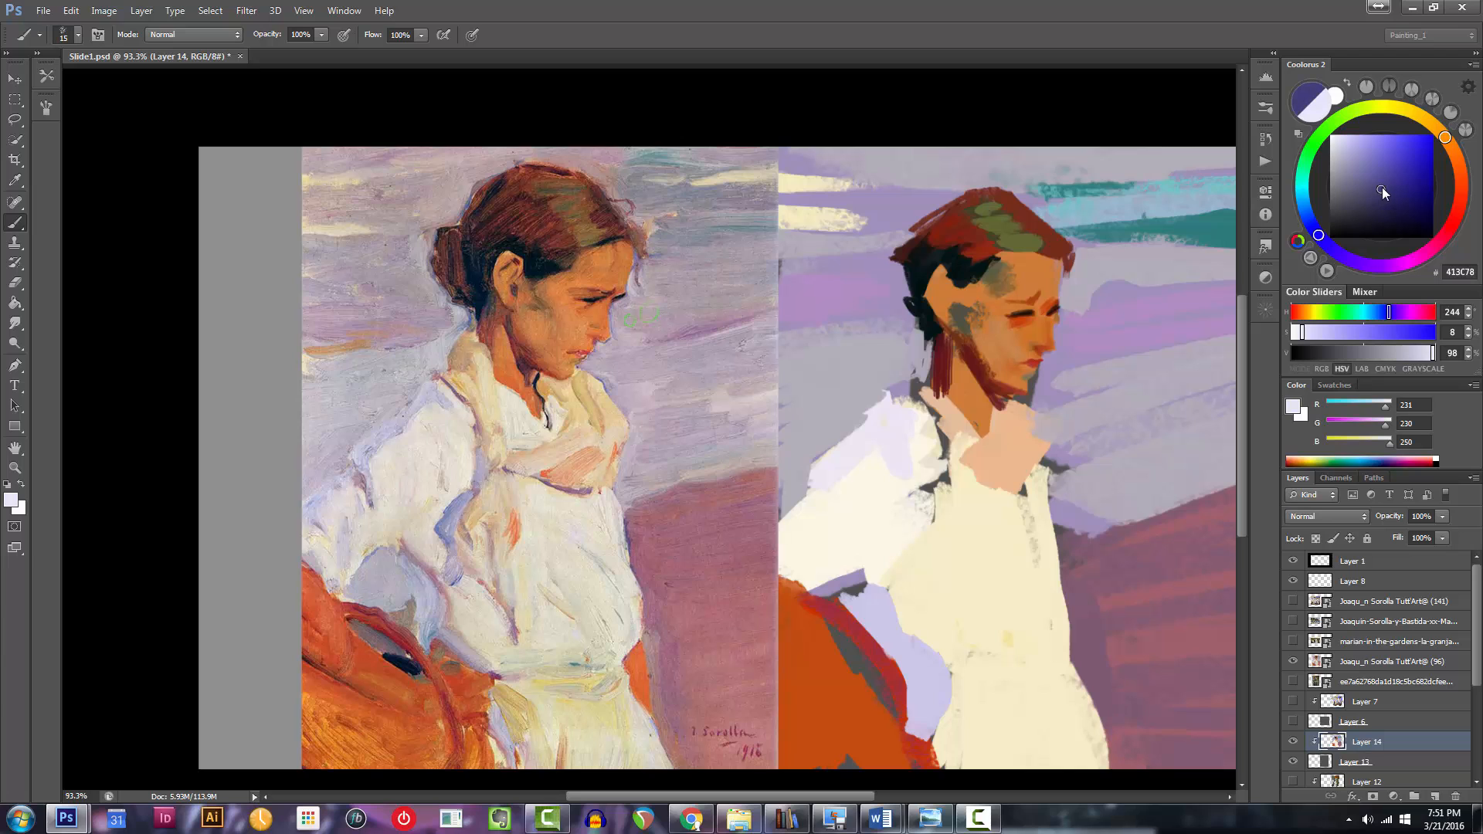
click(1372, 169)
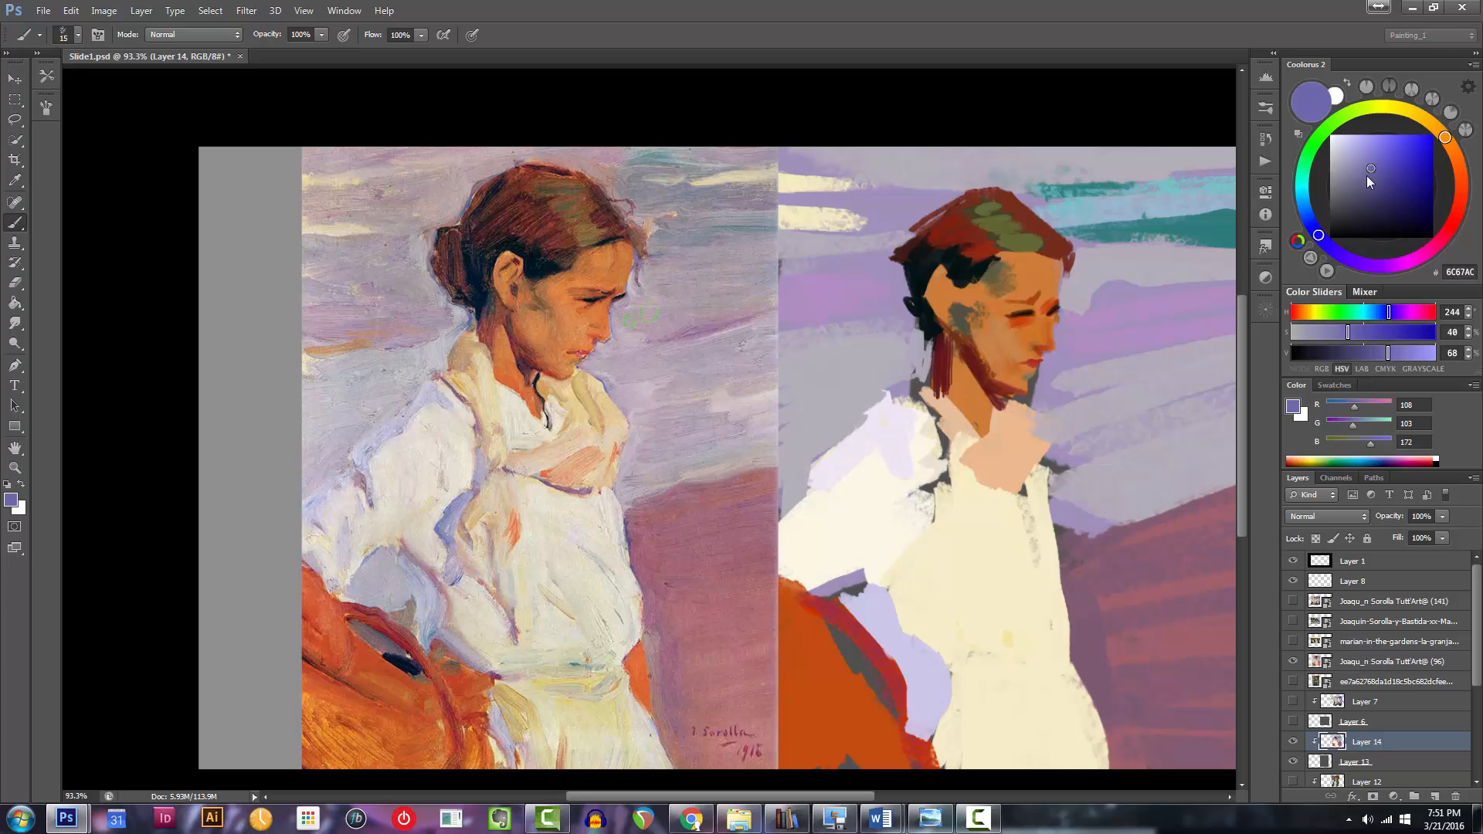
click(1372, 163)
key(])
key(])
key(])
drag(937, 492, 882, 558)
key(ctrl+z)
key(])
mouse_move(928, 499)
mouse_down()
mouse_move(886, 593)
mouse_move(874, 575)
mouse_move(911, 540)
mouse_move(833, 559)
mouse_move(902, 549)
mouse_up()
key(ctrl+z)
key([)
key([)
Sample the dress's cream, grey it to #DBD7C8, choose the 1448 px brush preset and paint a patch on the chest.
alt+click(995, 562)
key([)
key([)
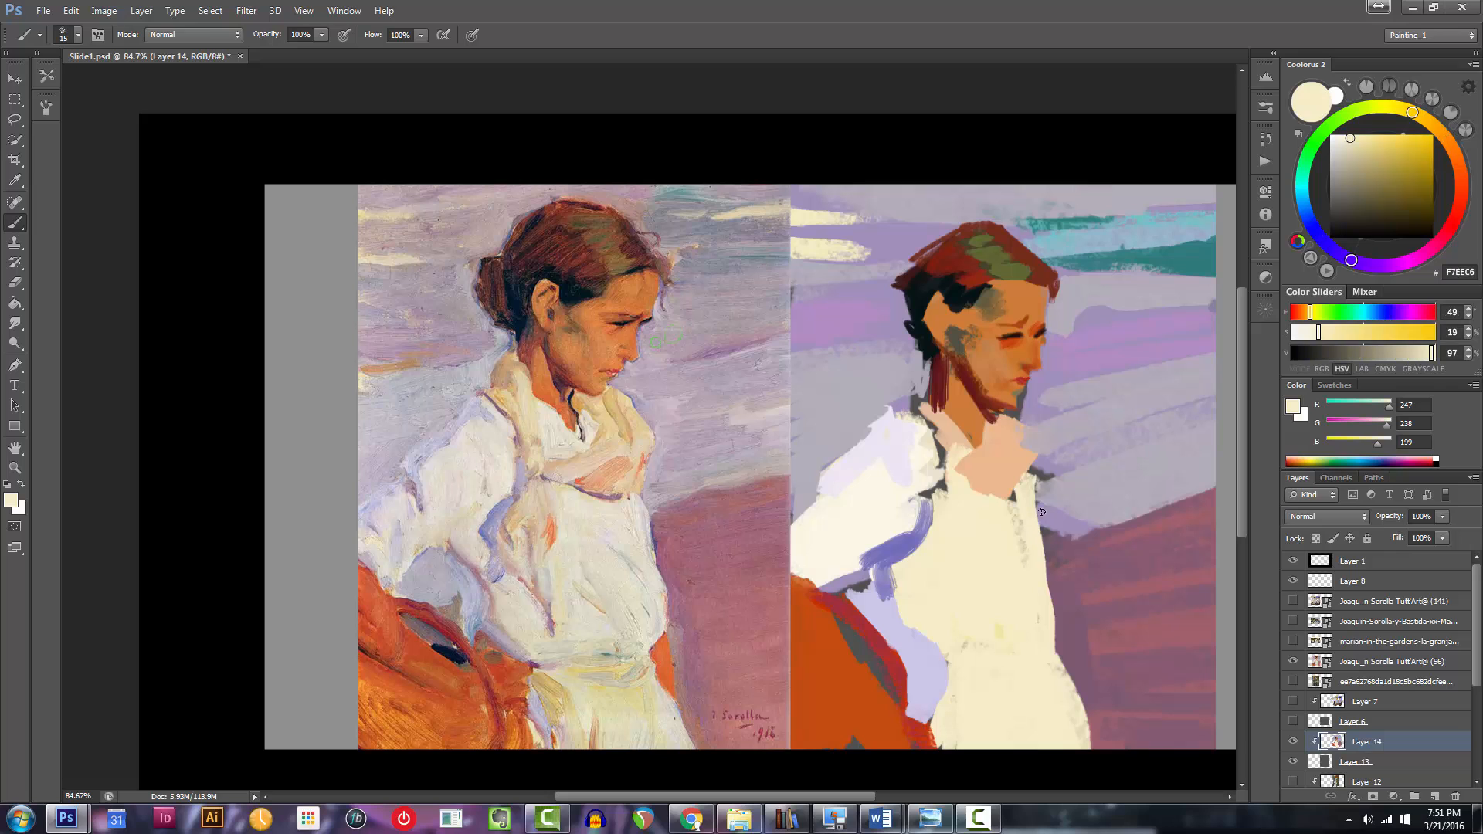
key(])
key(])
alt+click(988, 550)
click(1340, 148)
key(])
key(])
key(])
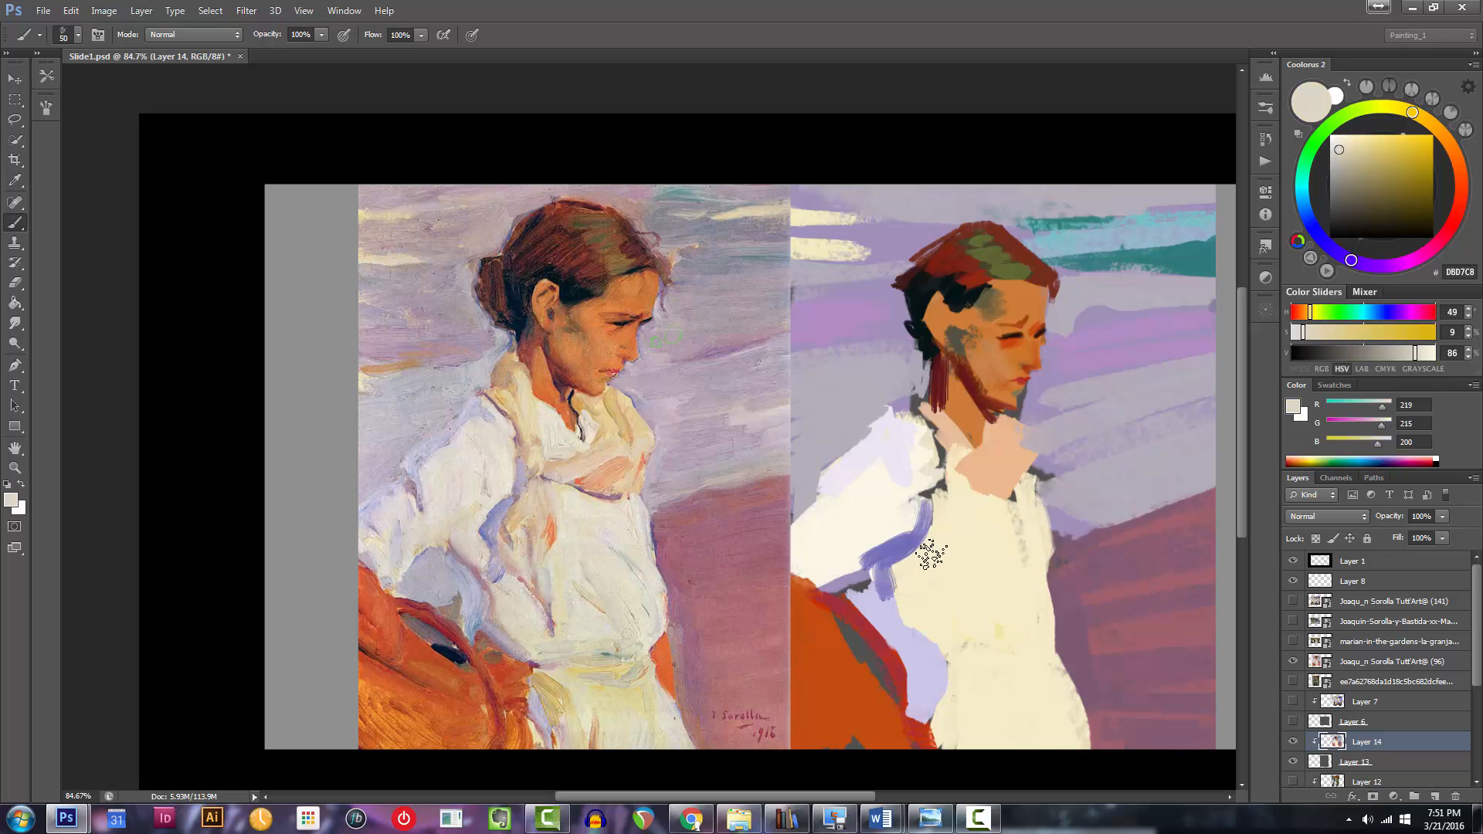
right_click(988, 479)
click(1365, 677)
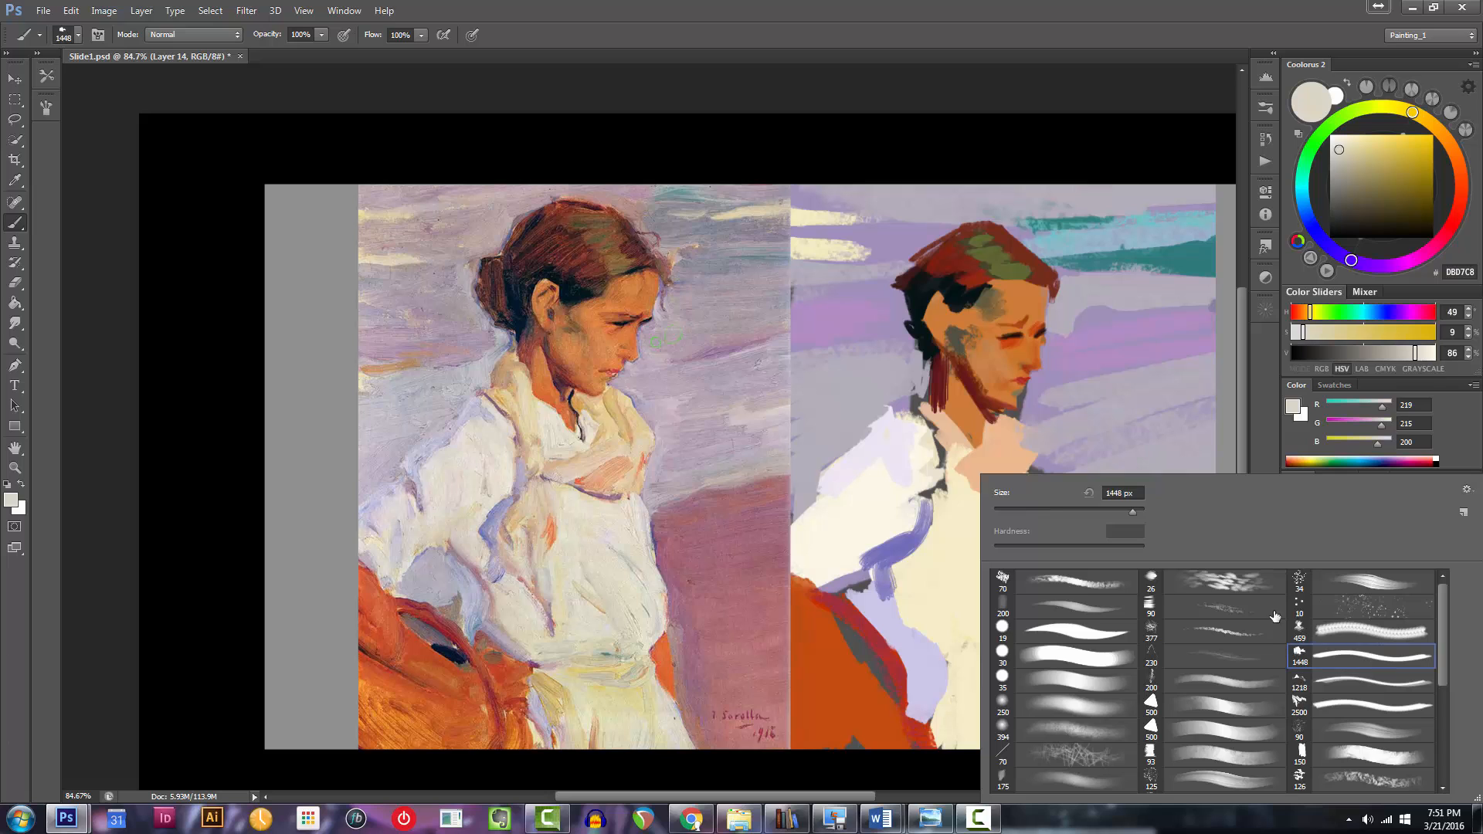
mouse_move(949, 483)
mouse_down()
mouse_move(971, 552)
mouse_move(991, 557)
mouse_up()
Resample the dress's cream, lighten it to off-white (#F4F0E0) and paint over the chest and down the front of the dress.
alt+click(1010, 594)
key([)
key([)
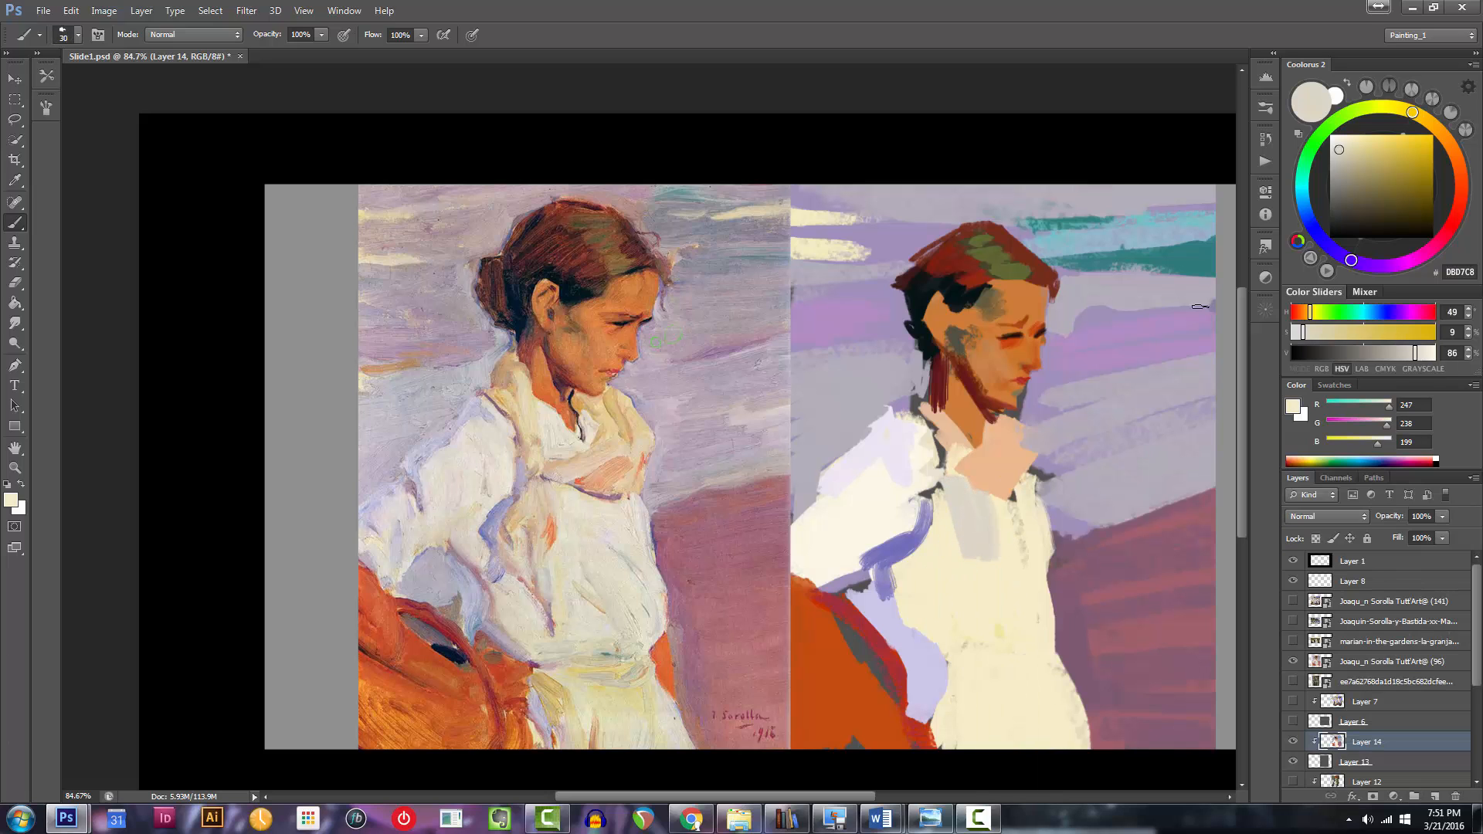
click(1339, 140)
mouse_move(956, 495)
mouse_down()
mouse_move(967, 543)
mouse_move(966, 503)
mouse_move(991, 561)
mouse_move(952, 497)
mouse_up()
key(])
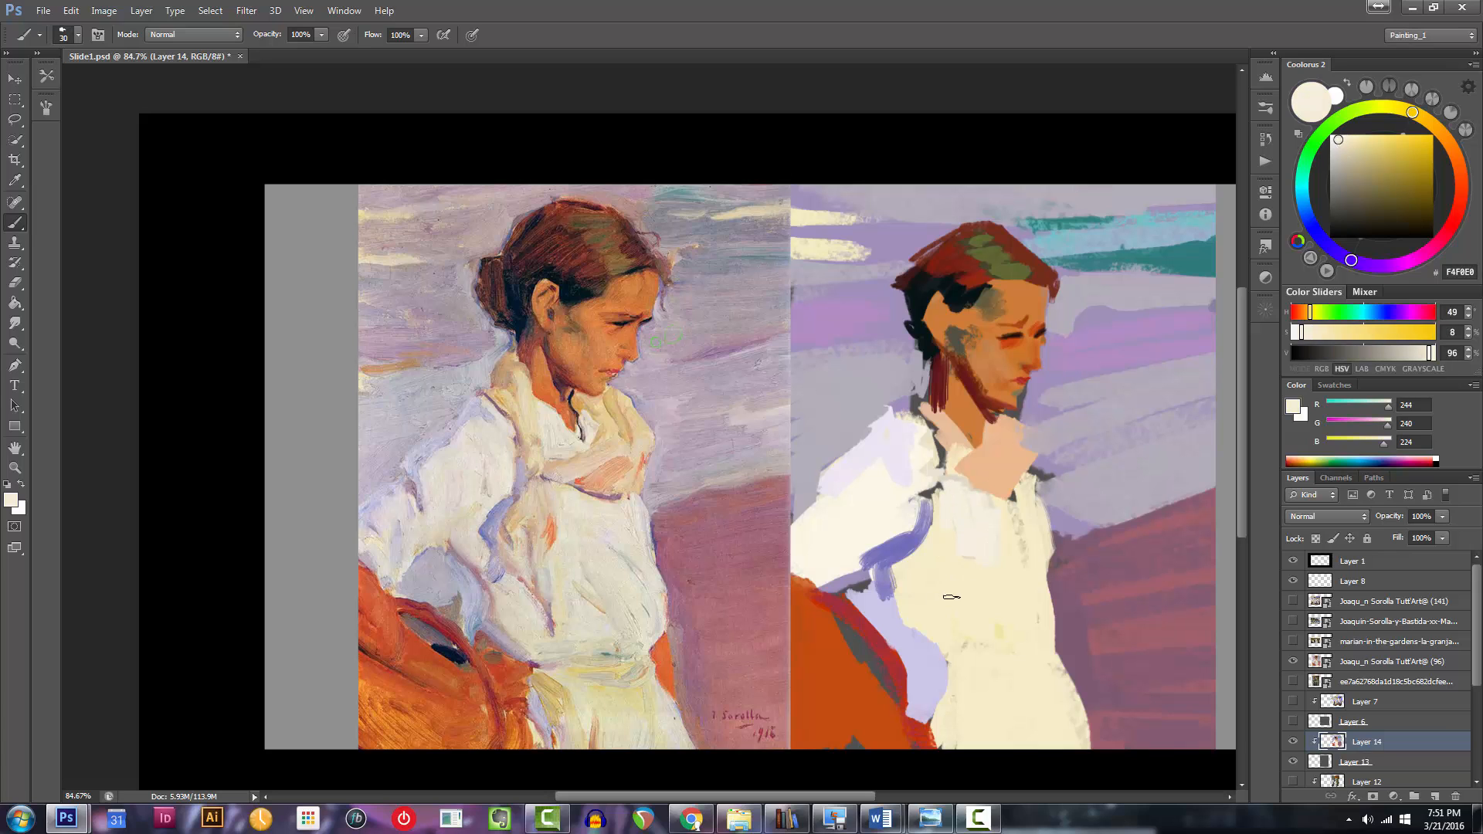
drag(951, 660, 974, 675)
Sample the cream below the waist, shift it to yellow (#E4CA59) and paint the folds of the waistband.
alt+click(1012, 683)
click(1378, 154)
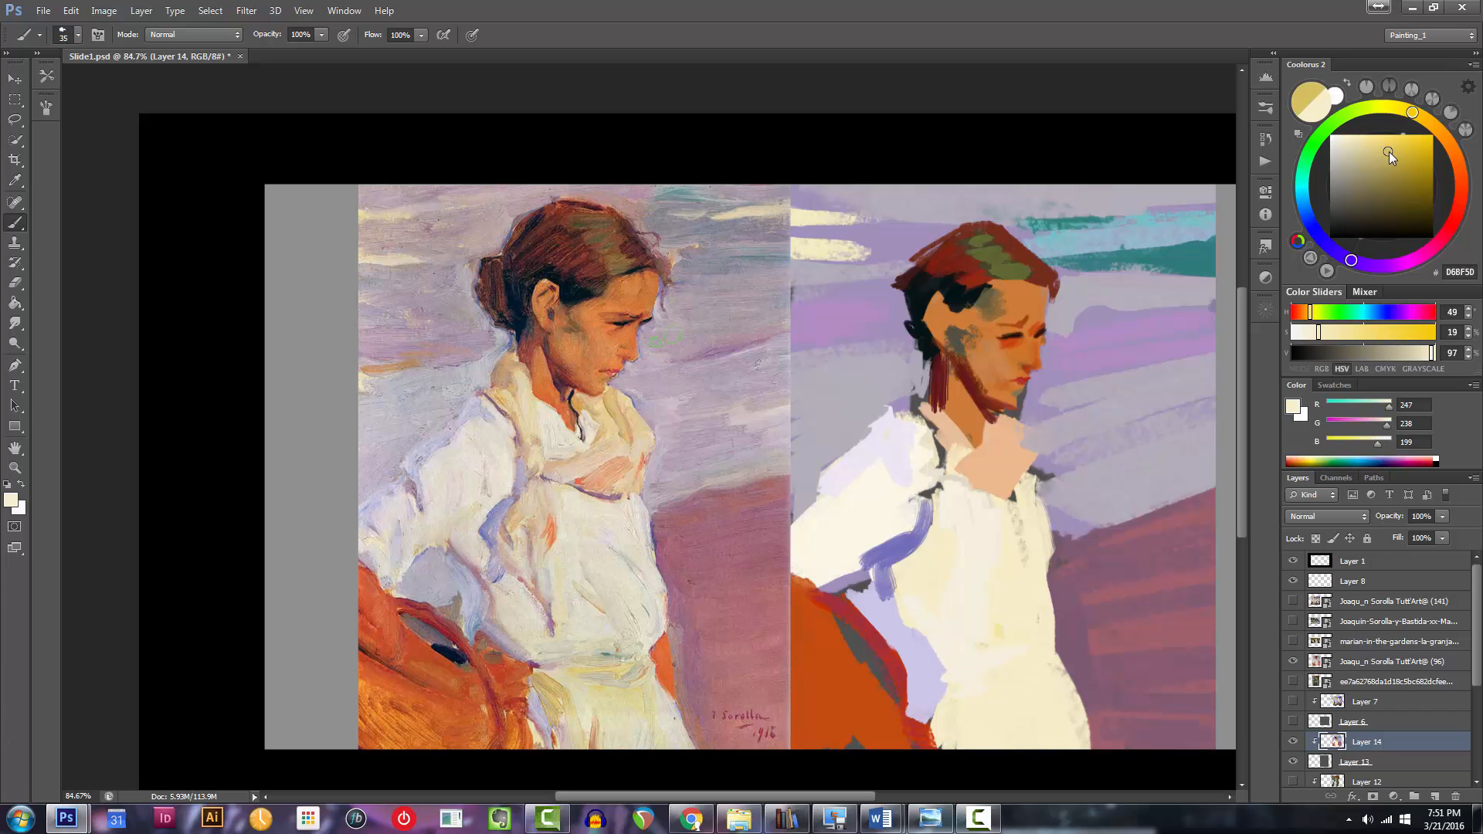
click(1393, 149)
mouse_move(970, 688)
mouse_down()
mouse_move(1047, 668)
mouse_move(1030, 706)
mouse_up()
key(bracketright)
key(bracketright)
key(bracketright)
key(bracketright)
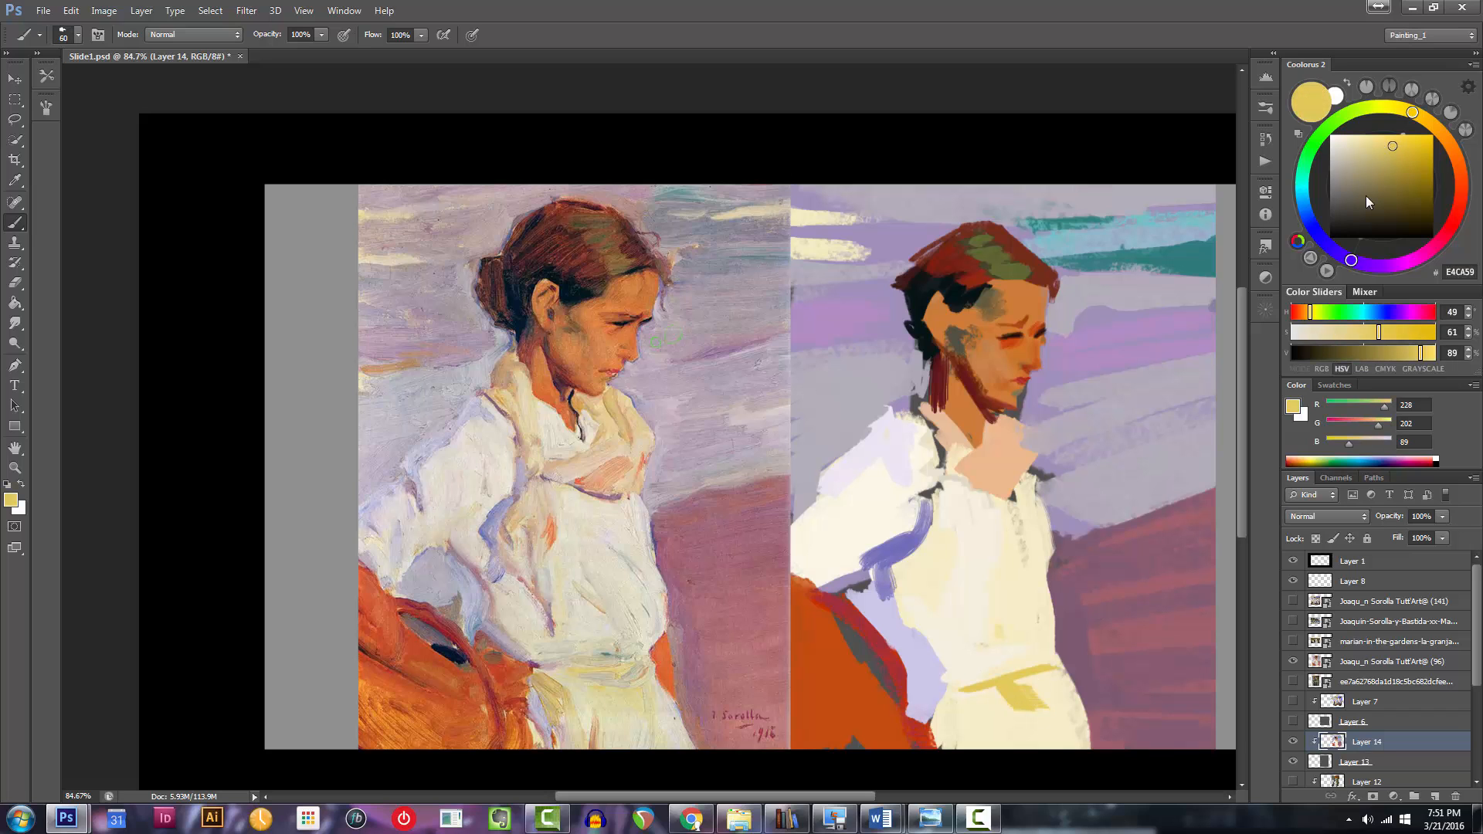
Fill in the waistband with lighter yellows, finishing with brighter strokes in #F3D861.
click(1377, 146)
drag(1377, 146, 1372, 142)
mouse_move(1014, 675)
mouse_down()
mouse_move(983, 691)
mouse_move(1016, 698)
mouse_move(1042, 672)
mouse_up()
key(bracketleft)
key(bracketleft)
drag(1373, 145, 1392, 140)
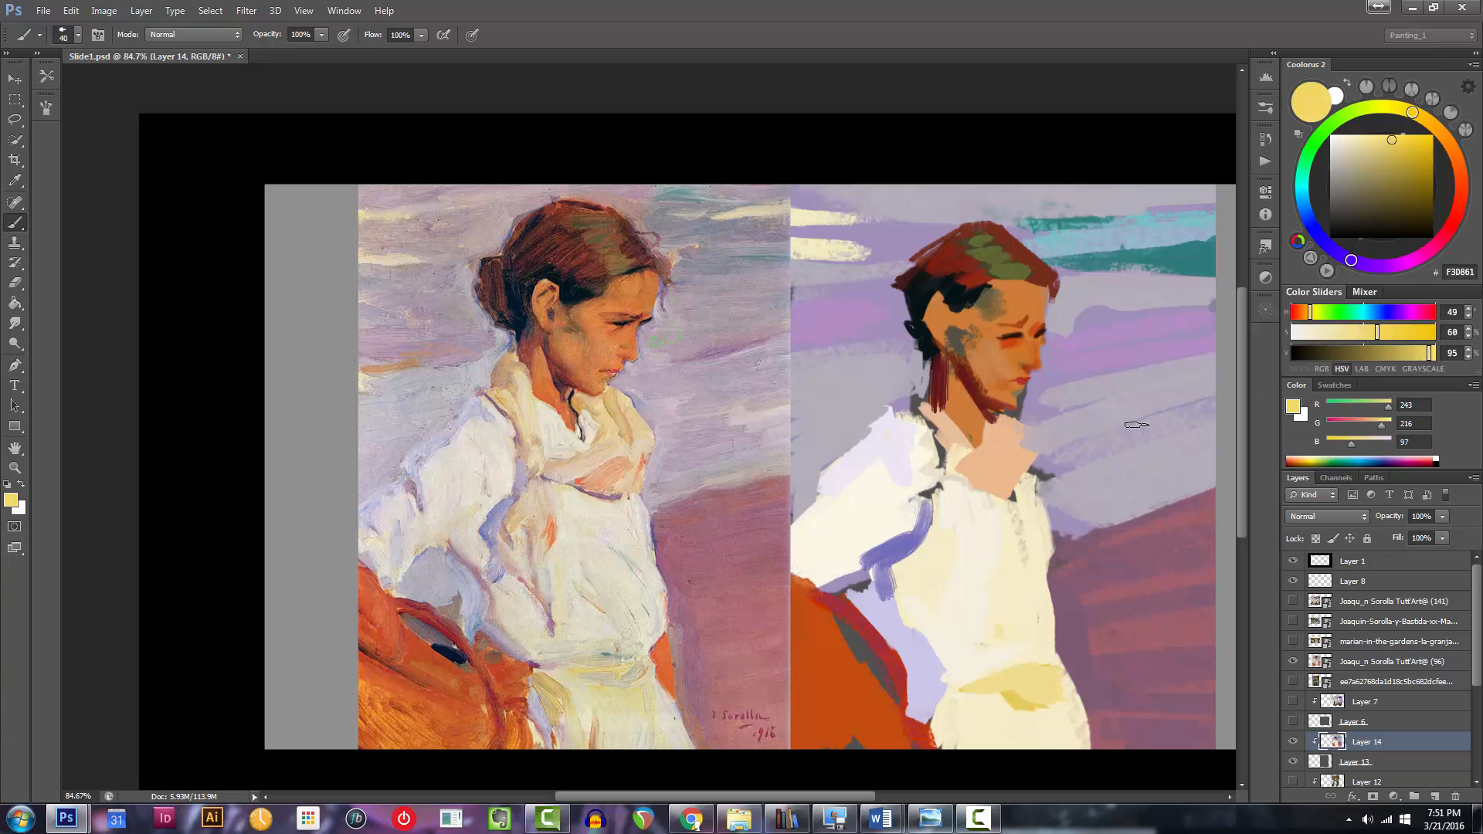
key(bracketright)
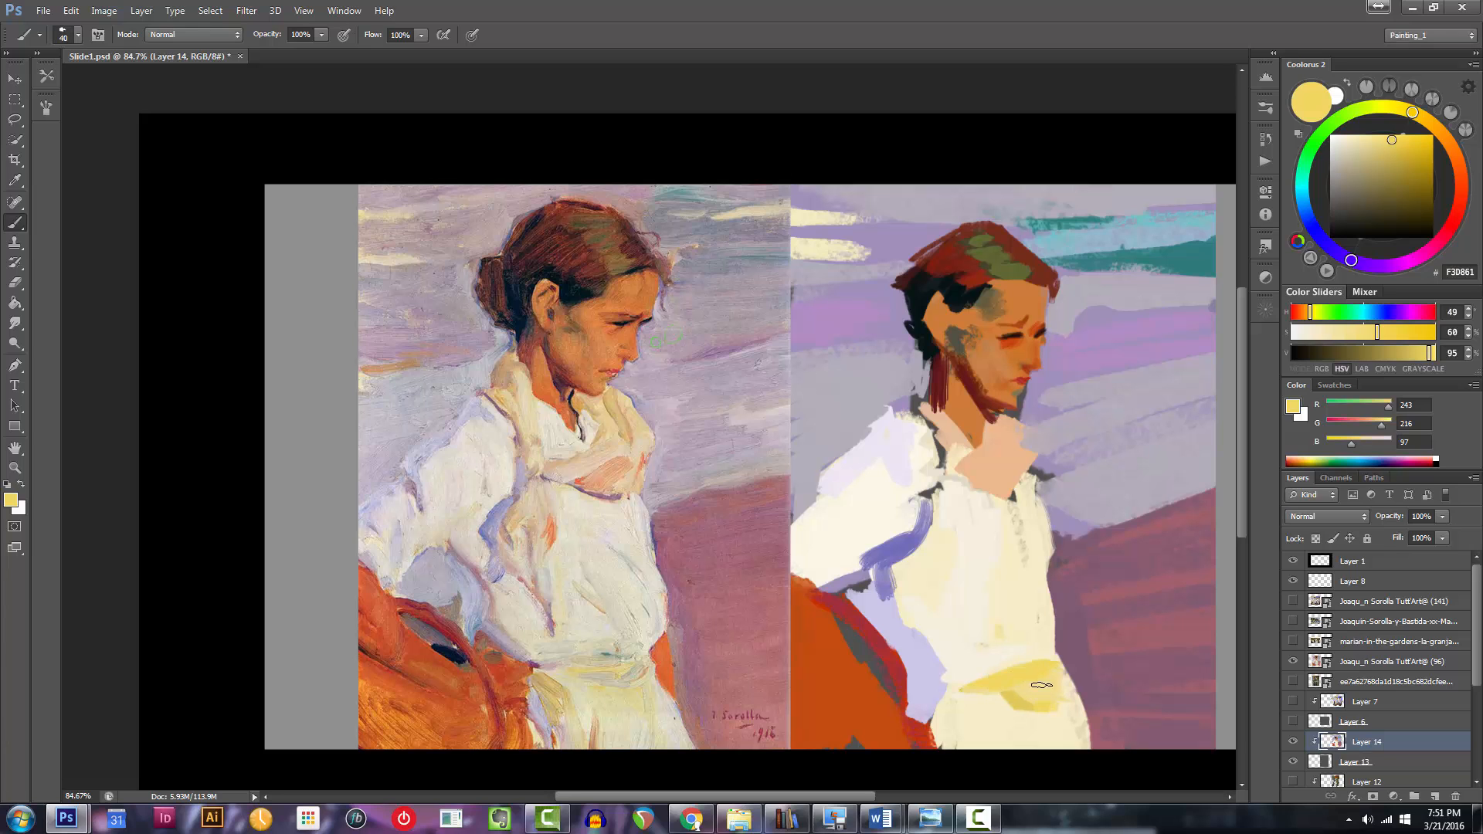
mouse_move(998, 704)
mouse_down()
mouse_move(917, 693)
mouse_move(1008, 684)
mouse_up()
Shift the sampled peach to warm yellow (#F1C978) and paint the outer side of the scarf below the chin.
drag(887, 521, 914, 559)
click(1440, 135)
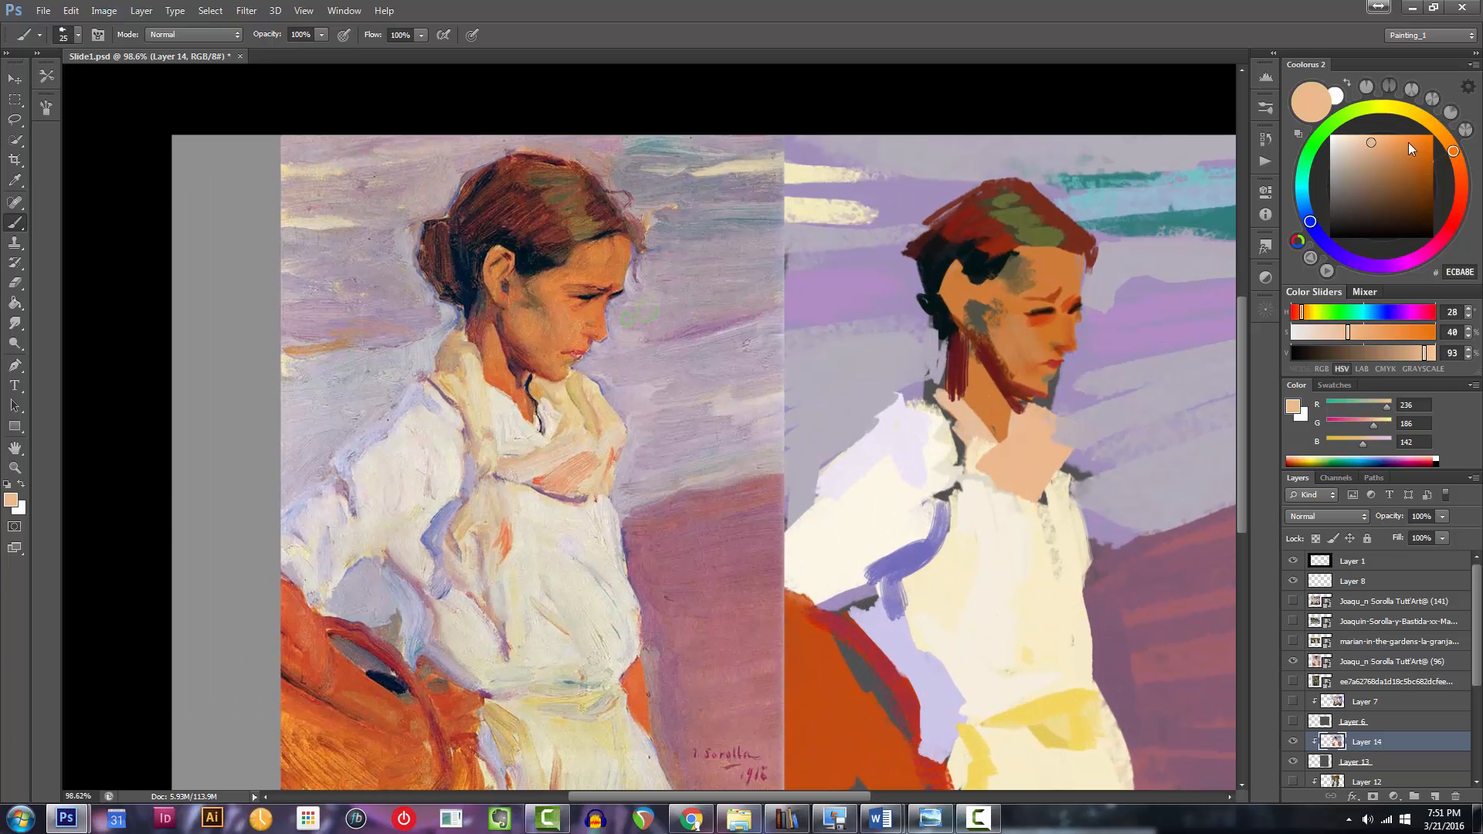
drag(1439, 135, 1432, 124)
click(1382, 141)
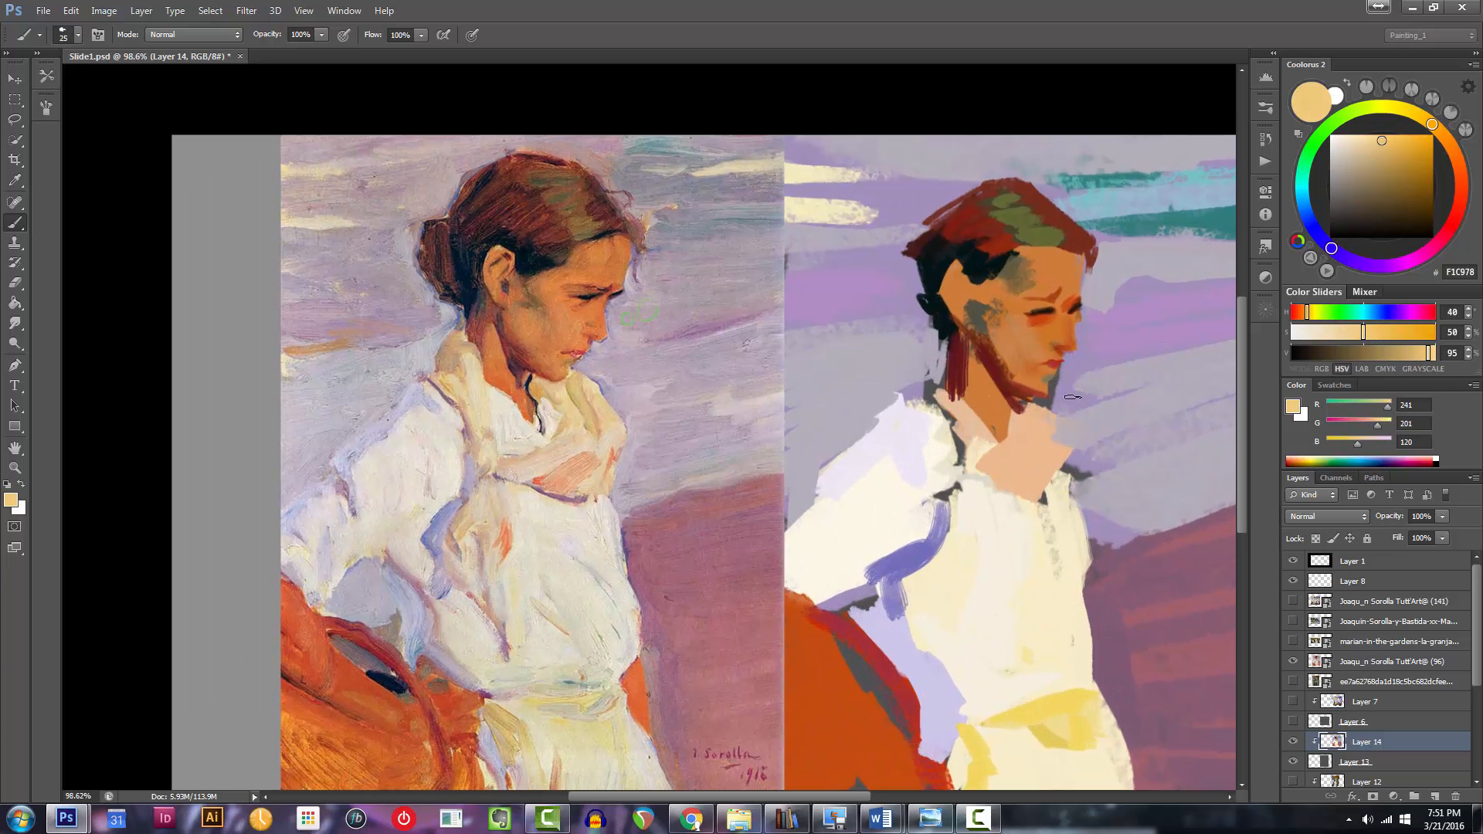
mouse_move(1053, 420)
mouse_down()
mouse_move(1057, 439)
mouse_move(1078, 431)
mouse_move(1071, 450)
mouse_up()
key(])
key(])
Sample the neck's orange (#CE7D38) and paint the base of the neck down into the scarf with a smaller brush.
alt+click(995, 411)
key(bracketleft)
key(bracketleft)
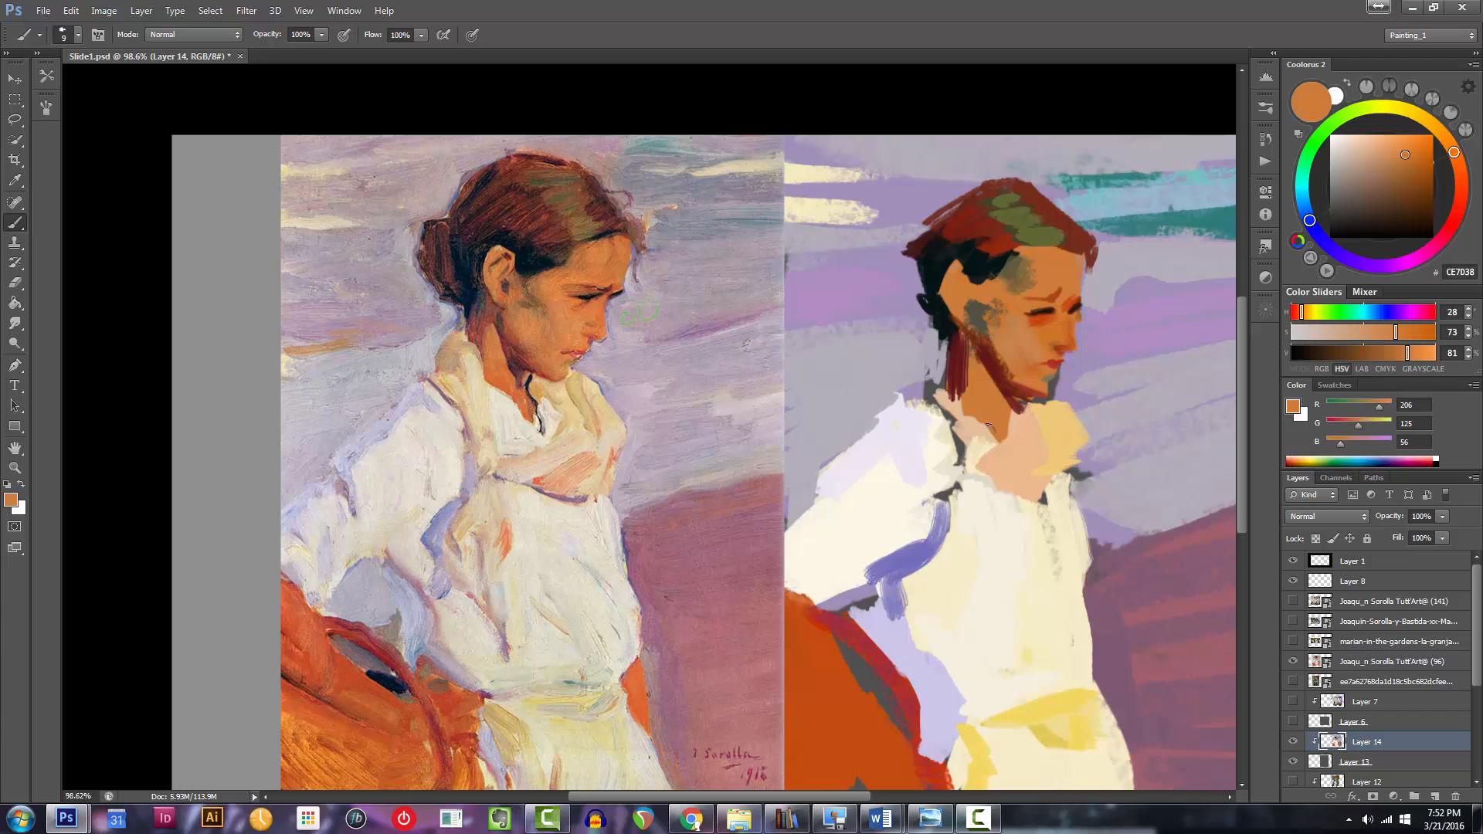
drag(999, 441, 1016, 439)
ctrl+click(1018, 437)
Sample off-white from the sleeve and paint the blouse's open collar just below the neck.
alt+click(860, 512)
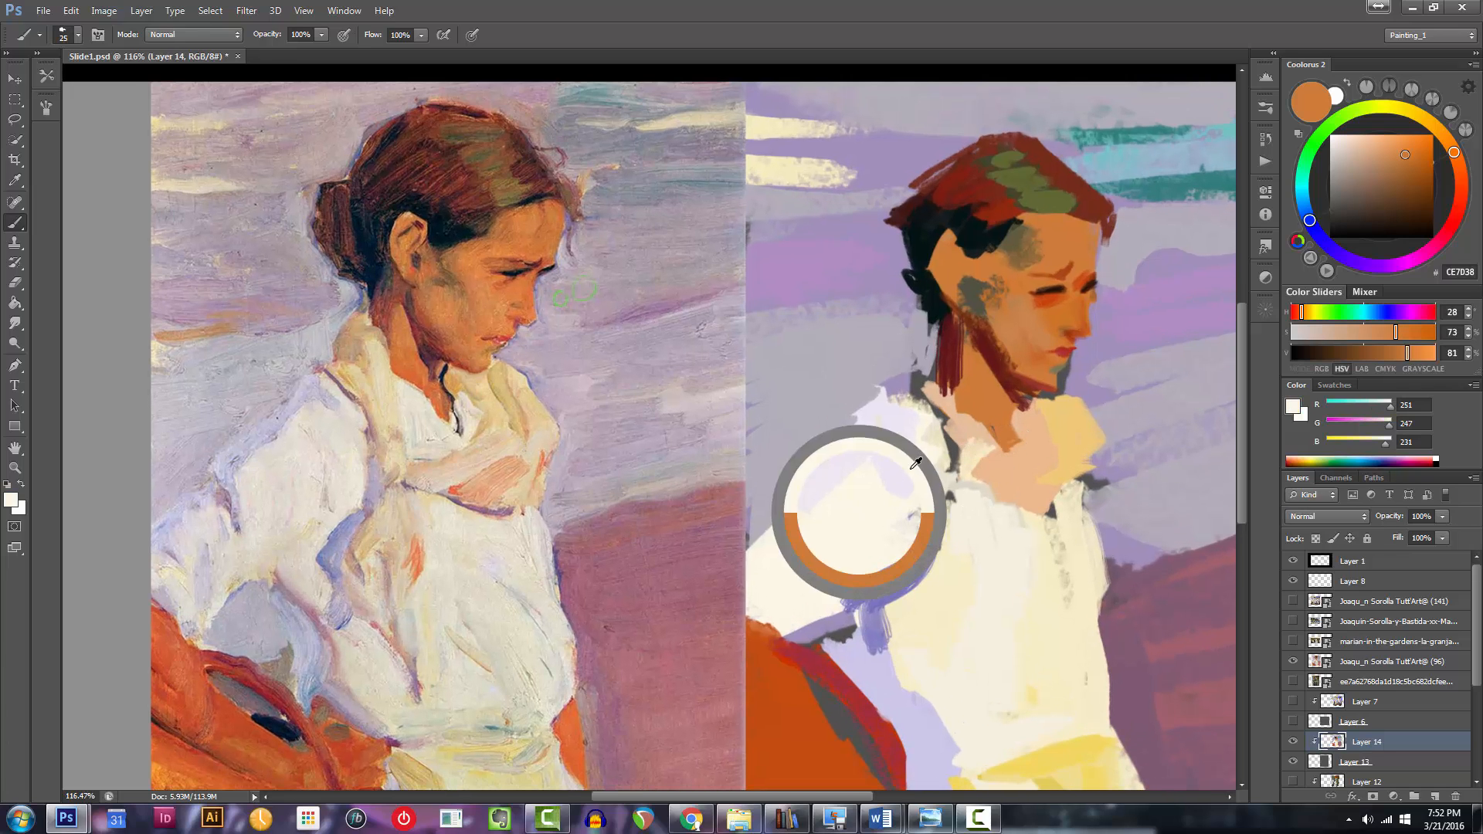
mouse_move(974, 414)
mouse_down()
mouse_move(996, 468)
mouse_move(989, 447)
mouse_move(1017, 461)
mouse_move(995, 479)
mouse_move(1024, 443)
mouse_move(1013, 419)
mouse_move(1031, 440)
mouse_move(1002, 463)
mouse_move(1042, 440)
mouse_up()
drag(911, 306, 939, 394)
Sample dark red (#91280E) from the hair and paint the shadow inside the ear.
alt+click(1026, 257)
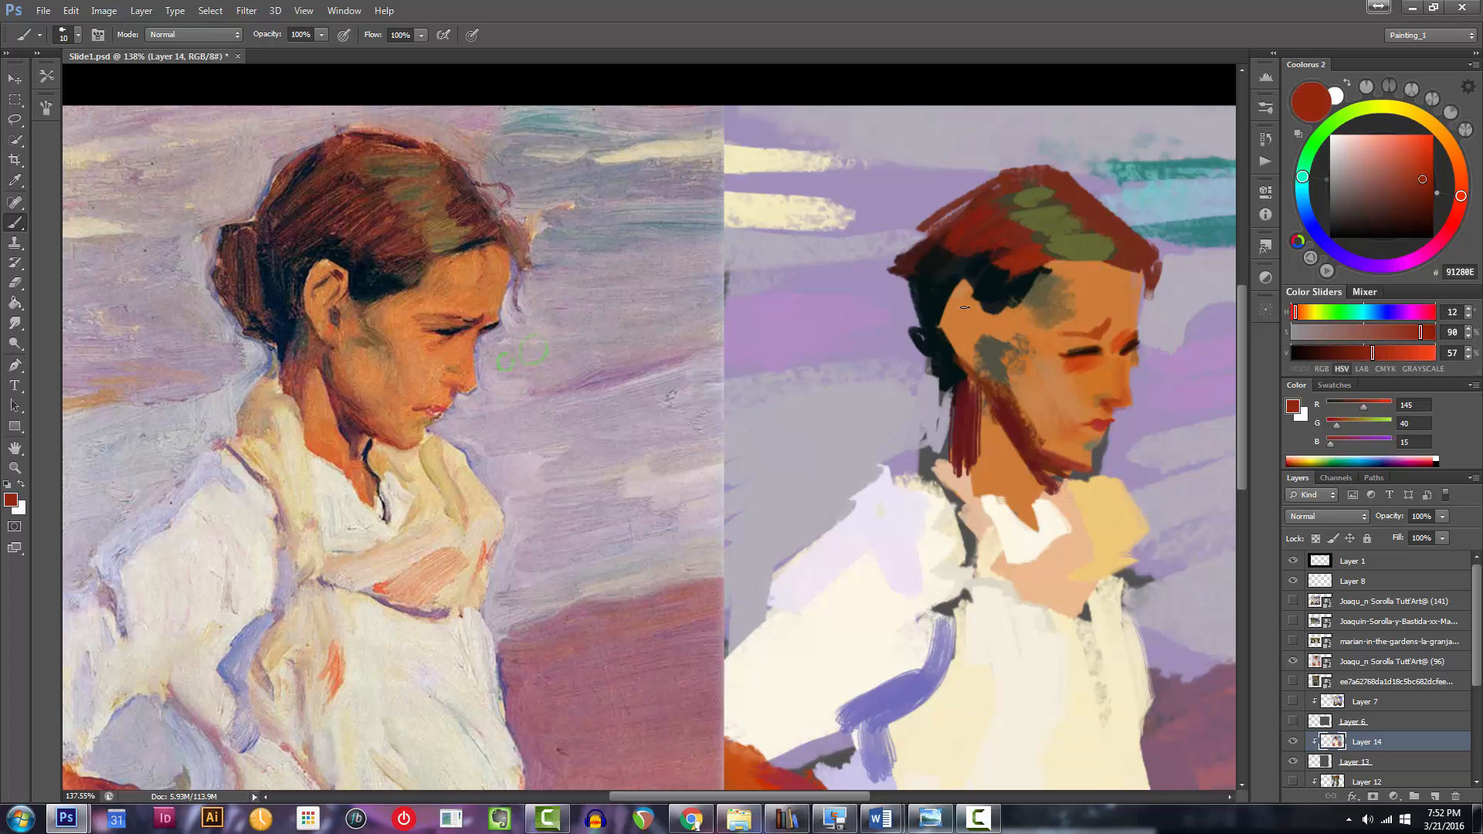
drag(975, 325, 976, 327)
mouse_move(972, 339)
mouse_down()
mouse_move(810, 403)
mouse_move(885, 386)
mouse_move(1048, 390)
mouse_up()
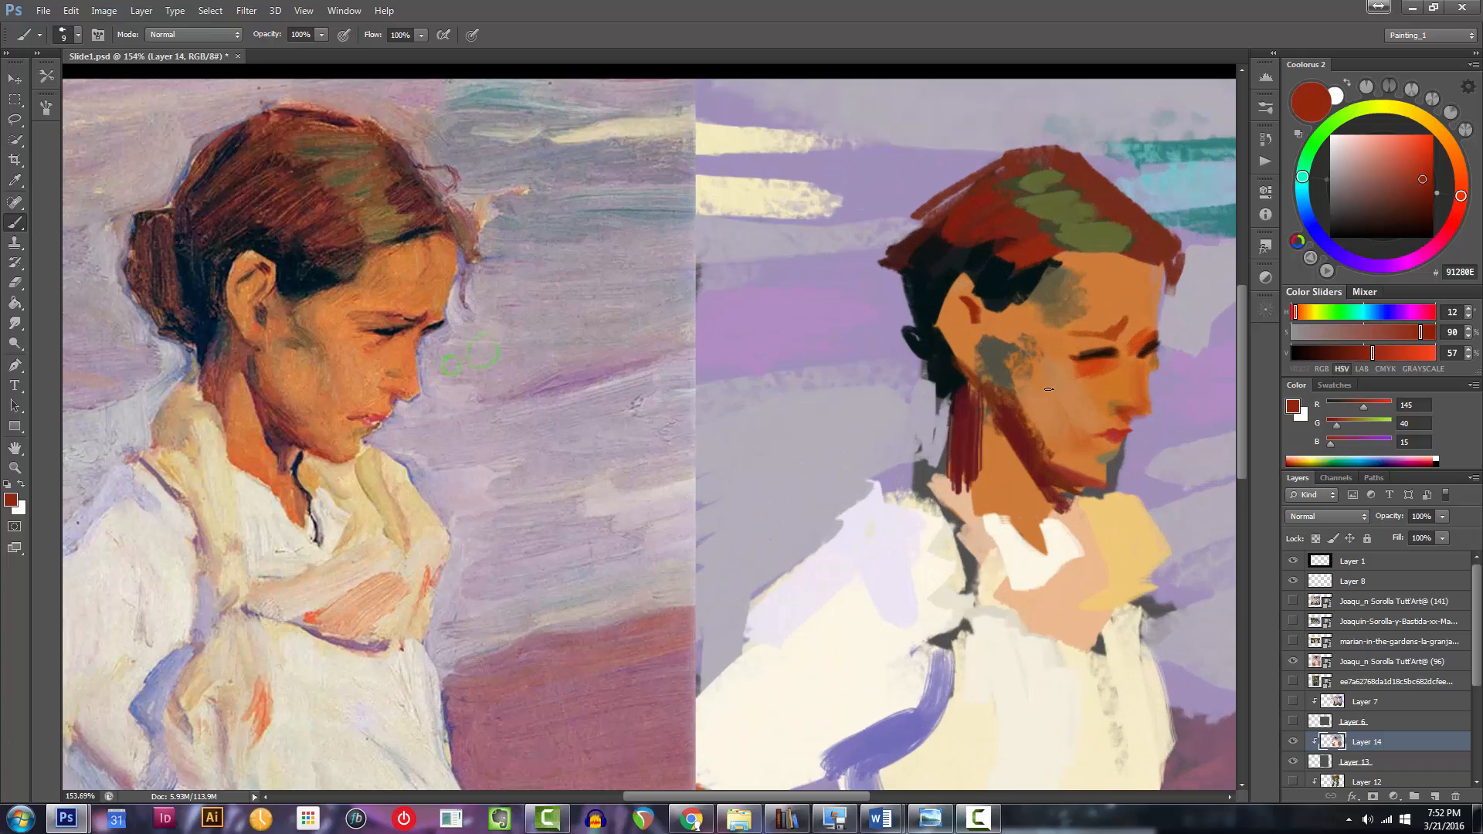
Sample the hair's near-black and extend the dark hair above the ear over the grey at the temple.
alt+click(1060, 354)
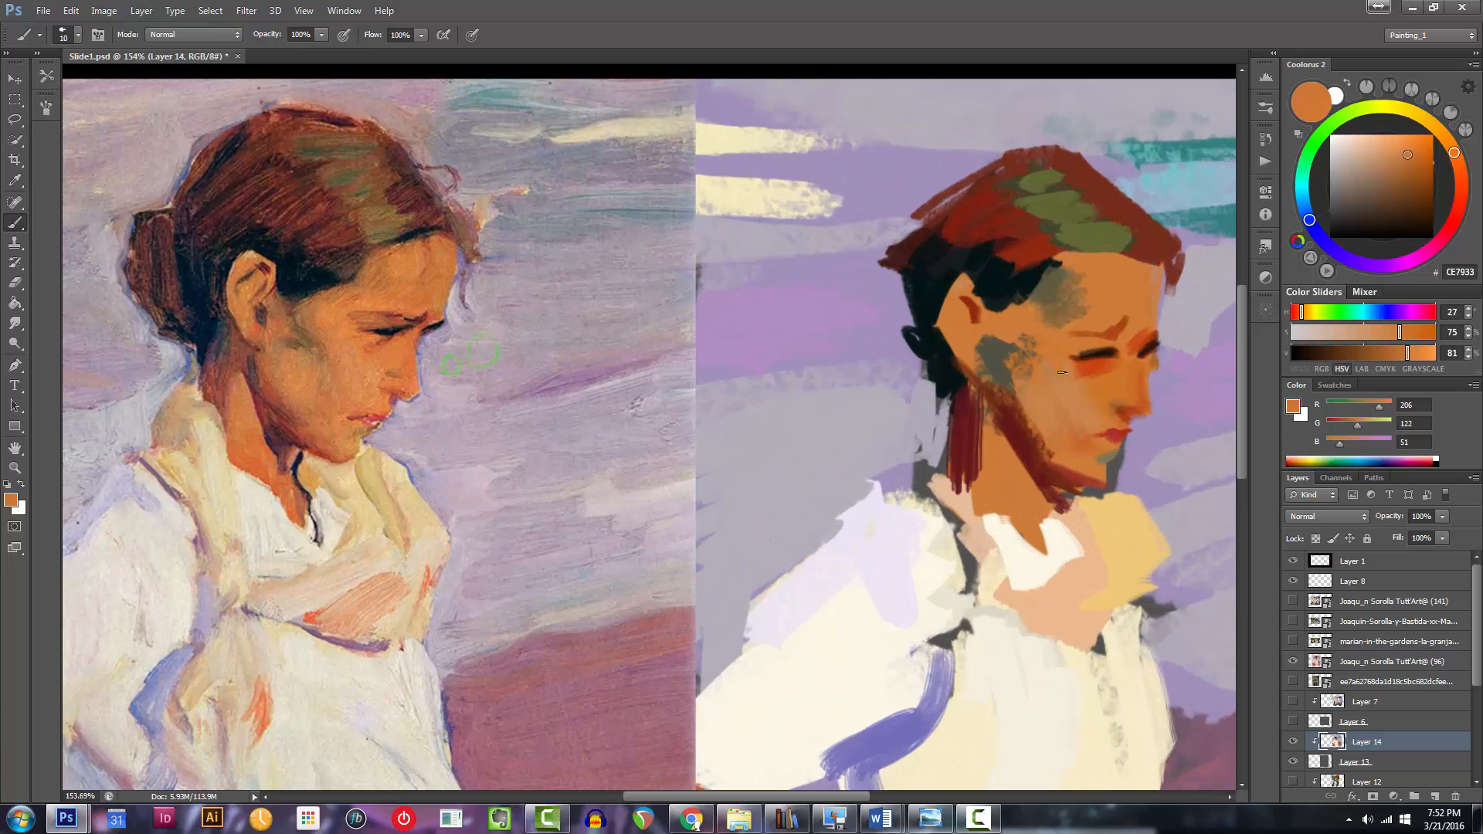
alt+click(1016, 295)
key(bracketright)
key(bracketright)
key(bracketright)
drag(1047, 288, 1028, 272)
alt+click(1011, 271)
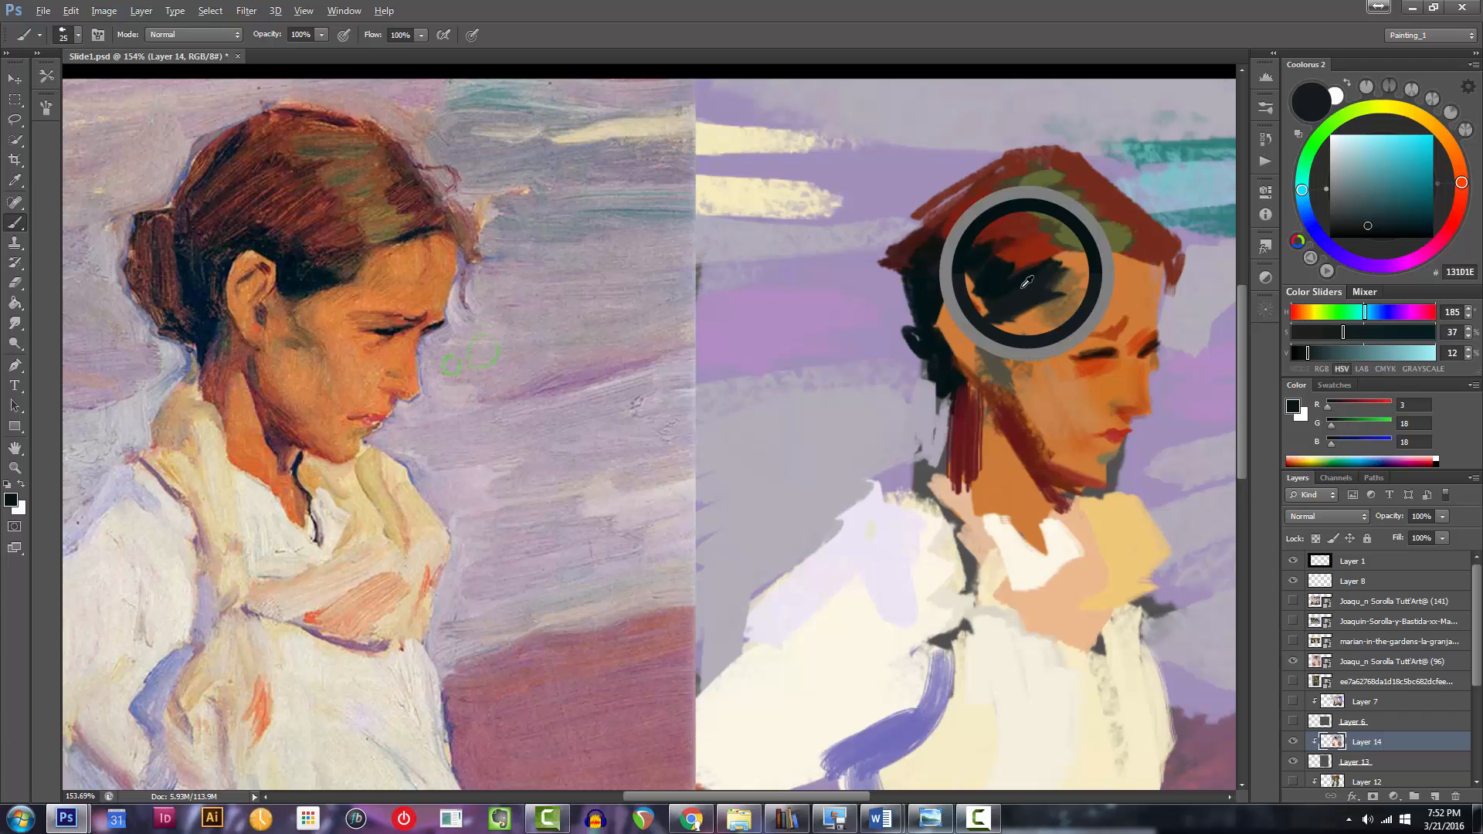
key(bracketleft)
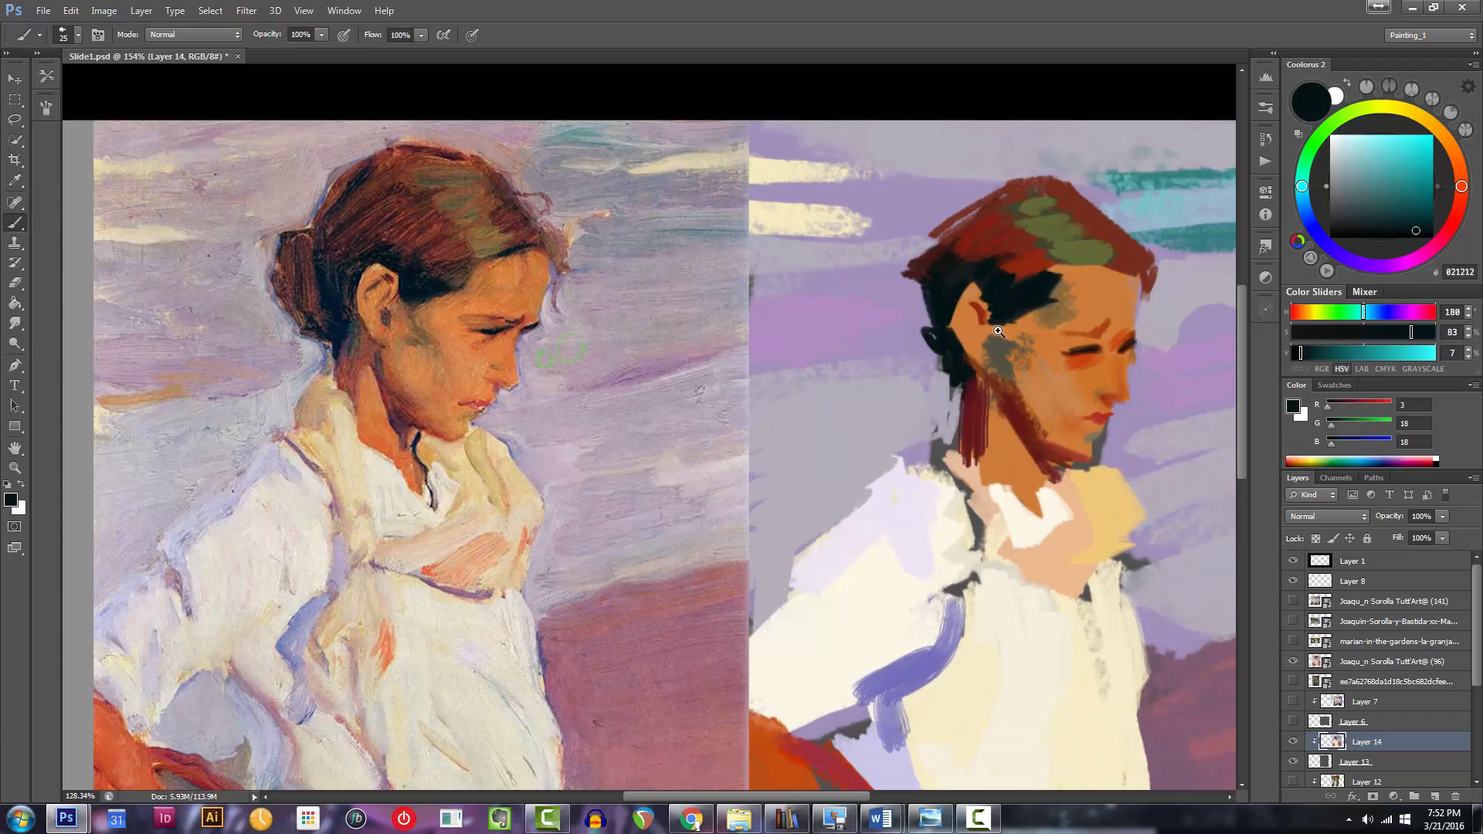
Sample the hair's brown, shift it to a muted dark red (#813332) and paint loose strands at the front of the hair.
scroll(1106, 272, down, 2)
alt+click(1134, 256)
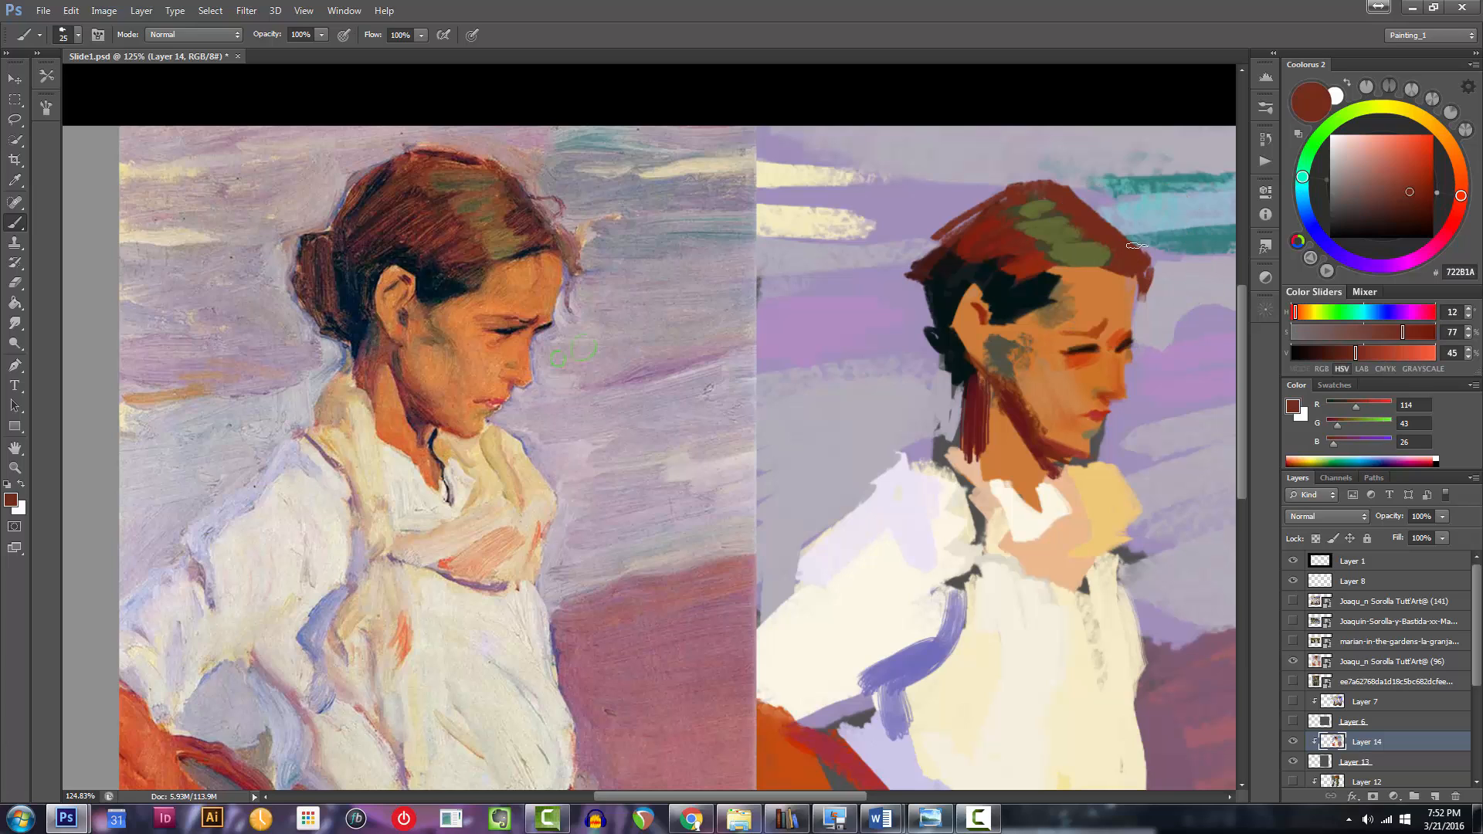
click(1458, 224)
click(1398, 185)
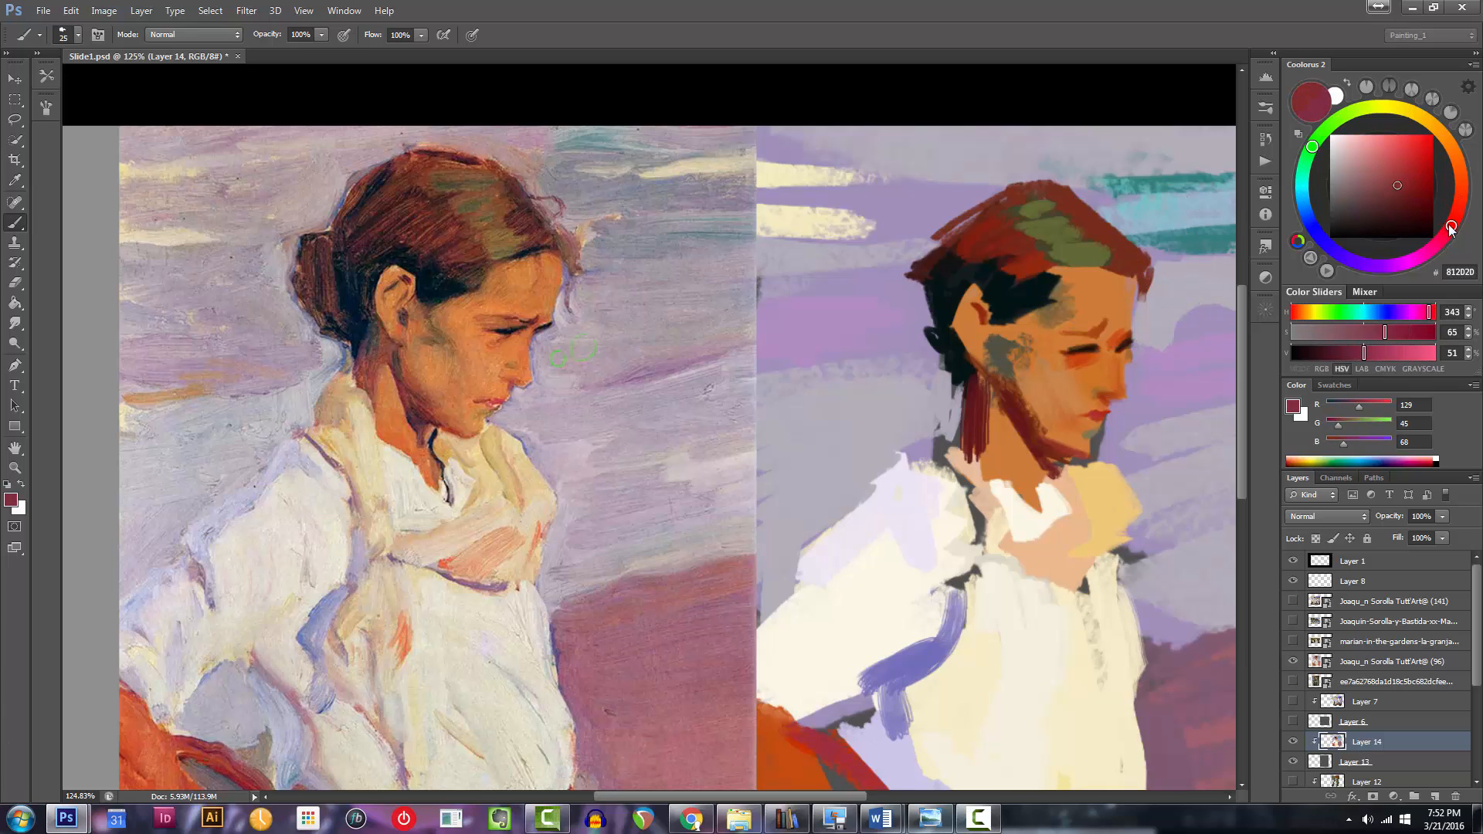
click(1378, 173)
key(bracketleft)
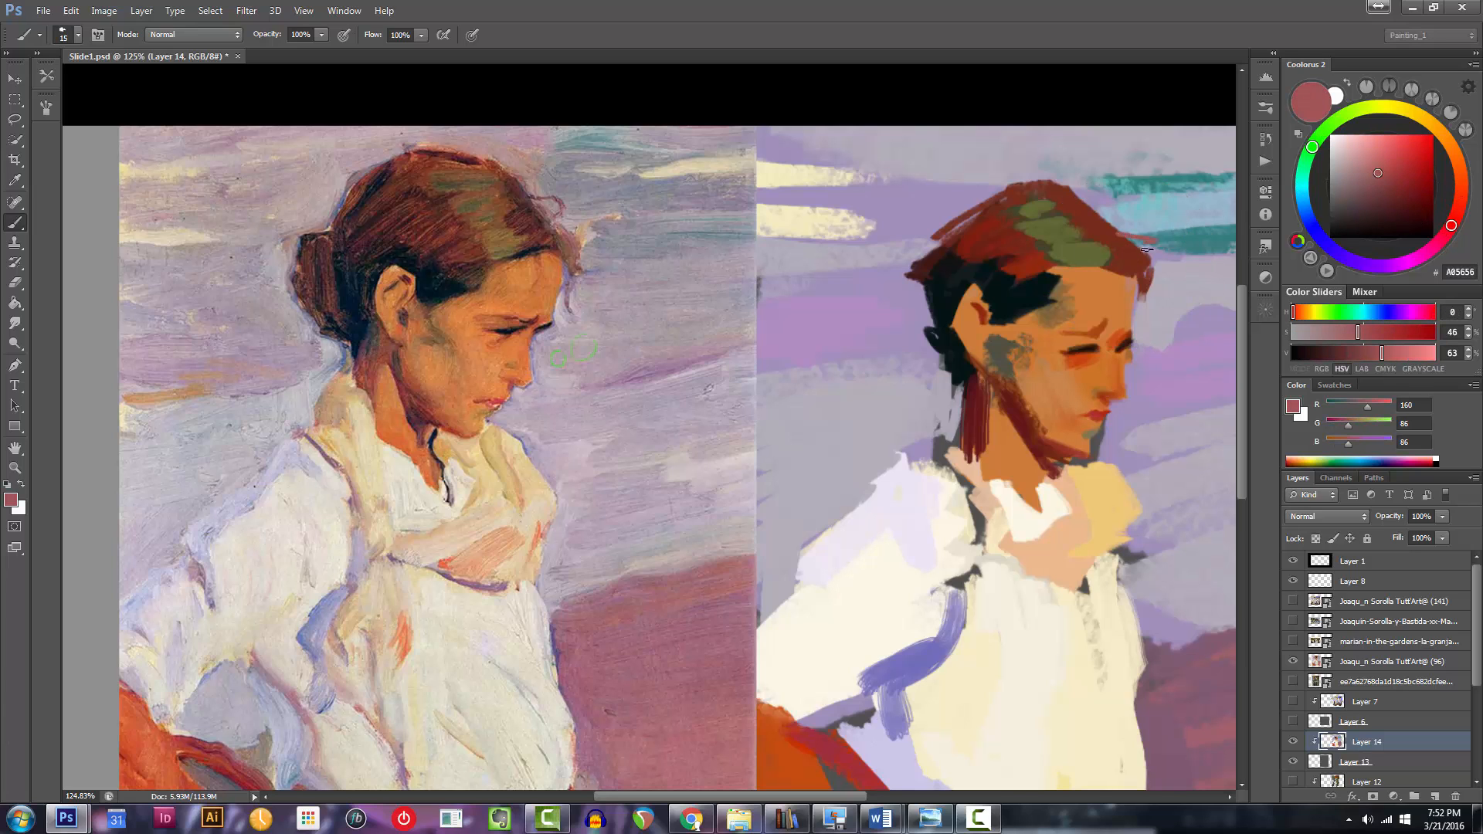
click(1392, 185)
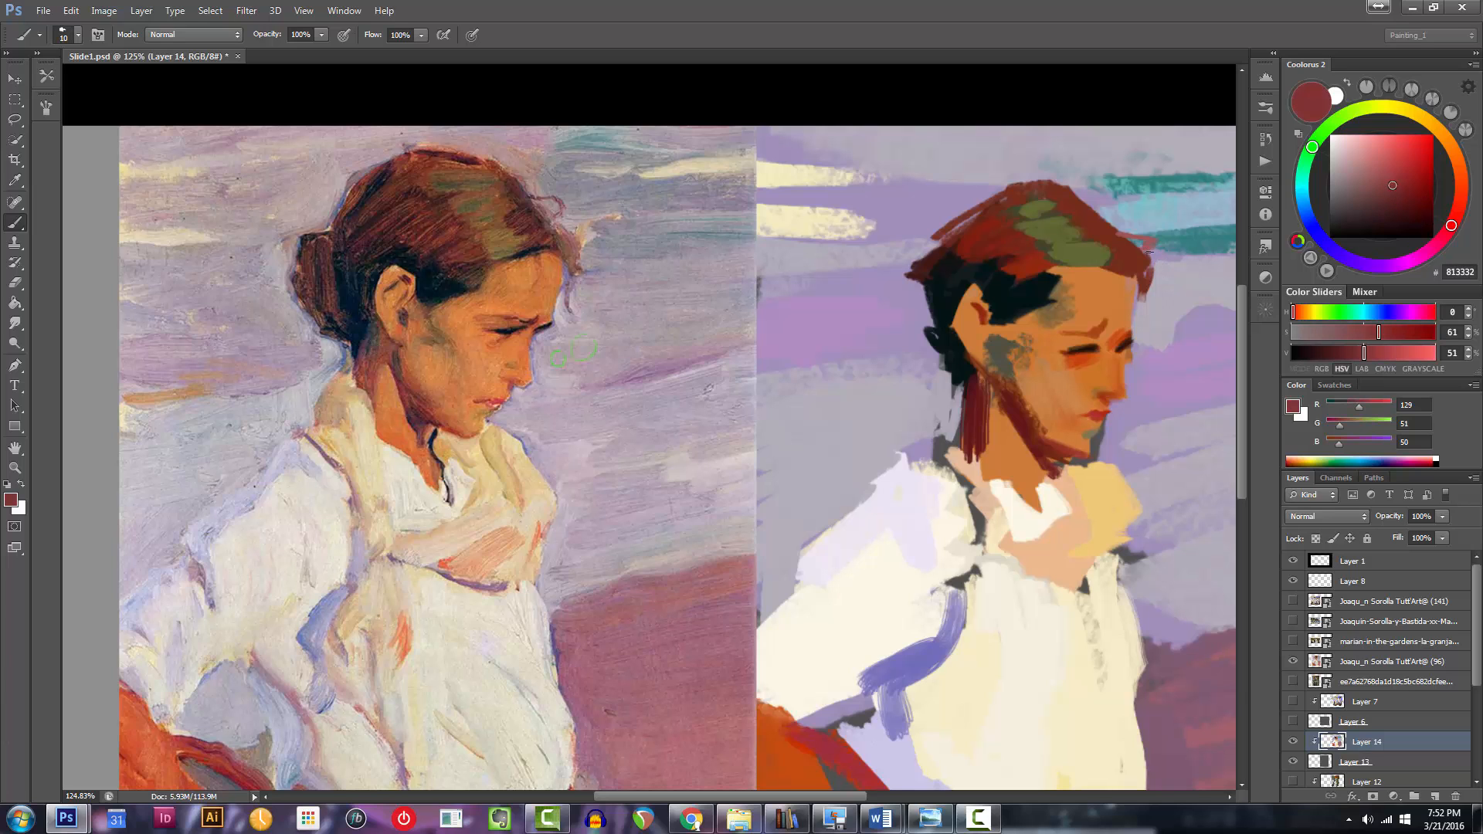
mouse_move(1156, 260)
mouse_down()
mouse_move(1172, 295)
mouse_move(1082, 348)
mouse_move(1148, 331)
mouse_up()
key(bracketleft)
Resample the hair's dark red and paint the bun behind the head with short strokes.
mouse_move(936, 296)
mouse_down()
mouse_move(950, 303)
mouse_move(929, 295)
mouse_move(935, 315)
mouse_move(954, 319)
mouse_up()
alt+click(1030, 214)
key(bracketright)
key(bracketleft)
key(bracketleft)
mouse_move(931, 271)
mouse_down()
mouse_move(921, 301)
mouse_move(911, 287)
mouse_move(946, 309)
mouse_up()
drag(927, 375, 897, 306)
Sample the sleeve's pale tones, shift them toward lavender and paint over the middle of the sleeve with a larger brush.
alt+click(893, 446)
click(1341, 151)
alt+click(904, 417)
click(1347, 150)
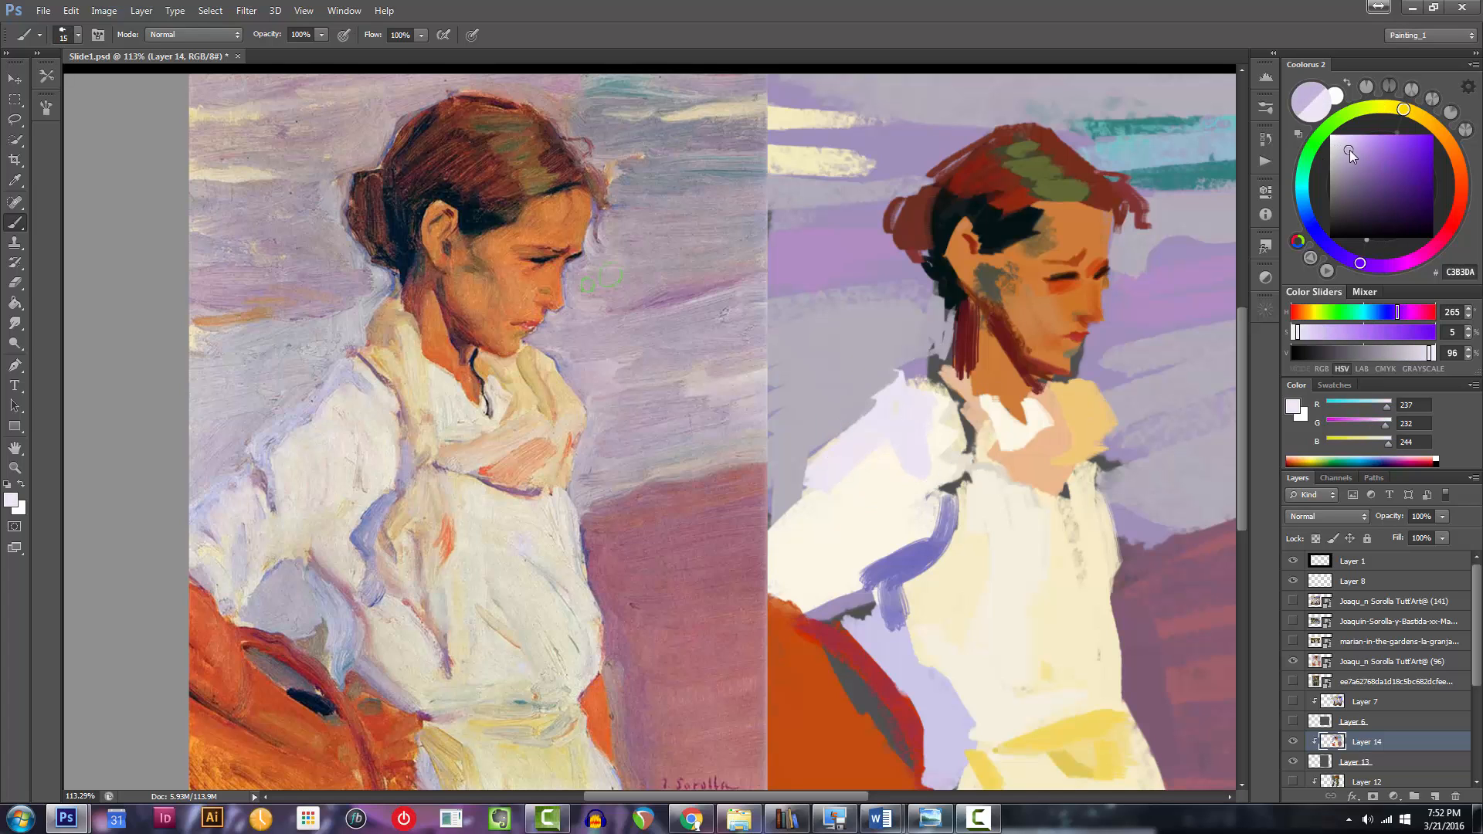
alt+click(1017, 372)
key(bracketright)
key(bracketright)
key(bracketright)
key(bracketright)
mouse_move(808, 479)
mouse_down()
mouse_move(904, 428)
mouse_move(881, 460)
mouse_up()
Adjust the lavender toward blue and paint broad strokes along the upper sleeve up to the shoulder.
key(bracketright)
key(bracketright)
drag(1371, 153, 1360, 146)
key(bracketright)
drag(856, 459, 943, 401)
drag(1335, 251, 1320, 236)
key(bracketleft)
mouse_move(856, 449)
mouse_down()
mouse_move(926, 425)
mouse_move(903, 422)
mouse_move(874, 460)
mouse_up()
key(bracketleft)
key(bracketleft)
key(bracketleft)
key(bracketleft)
Widen the violet fold under the arm, then shift the colour to light blue (#A6B4E7) and touch up the outer sleeve.
drag(943, 522, 863, 581)
drag(1320, 237, 1309, 218)
key(bracketright)
key(bracketright)
key(bracketleft)
mouse_move(823, 487)
mouse_down()
mouse_move(773, 533)
mouse_move(819, 494)
mouse_move(811, 515)
mouse_move(828, 469)
mouse_move(811, 483)
mouse_up()
key(bracketright)
key(bracketright)
key(bracketright)
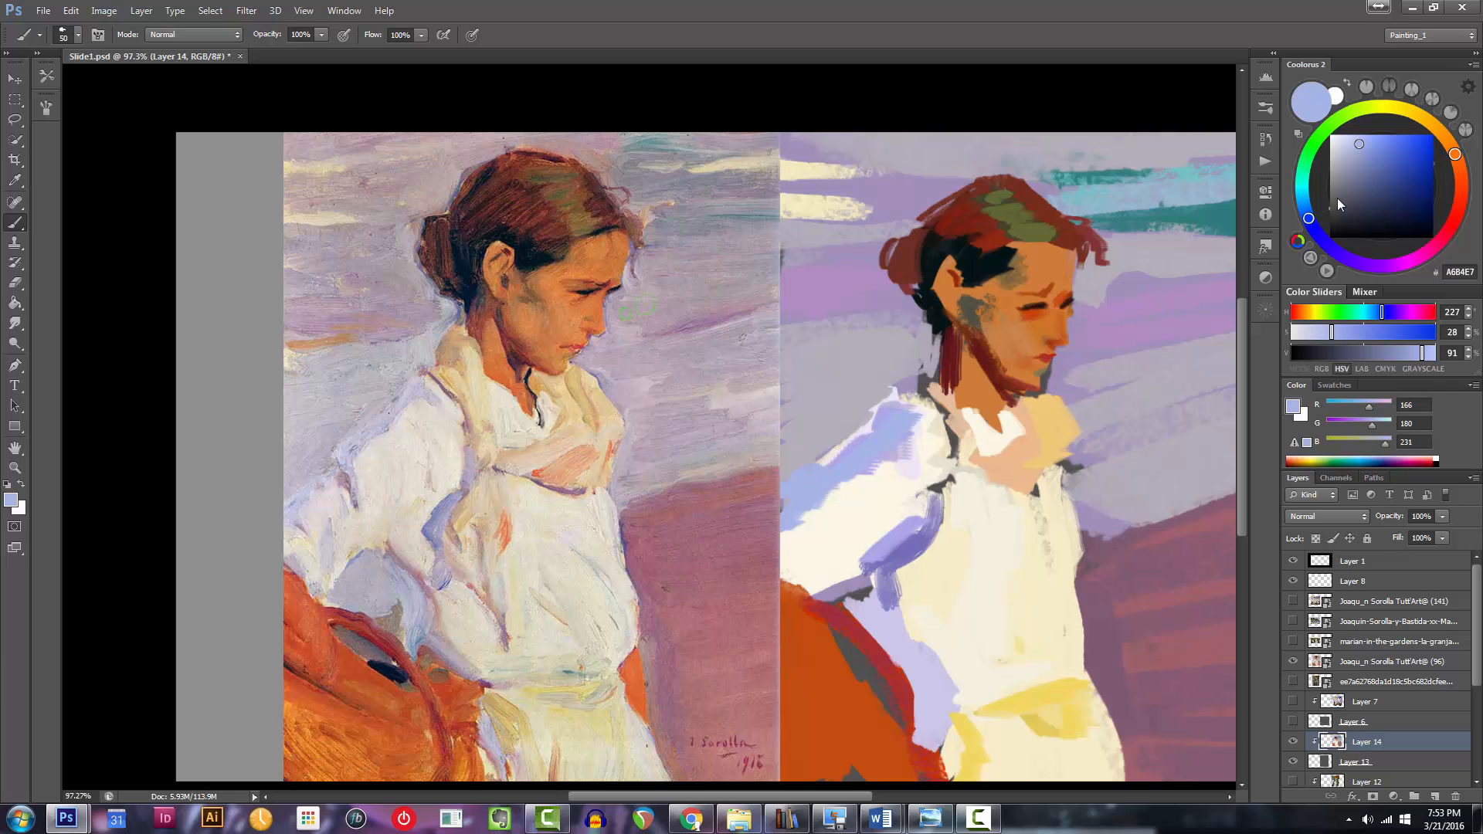
Lighten the blue to #C8D1F3 and paint the lit upper sleeve, the shoulder and the fold beside the armhole.
click(1351, 148)
key(bracketleft)
drag(830, 489, 900, 408)
click(1349, 139)
drag(859, 426, 900, 397)
key(bracketleft)
key(bracketleft)
key(bracketleft)
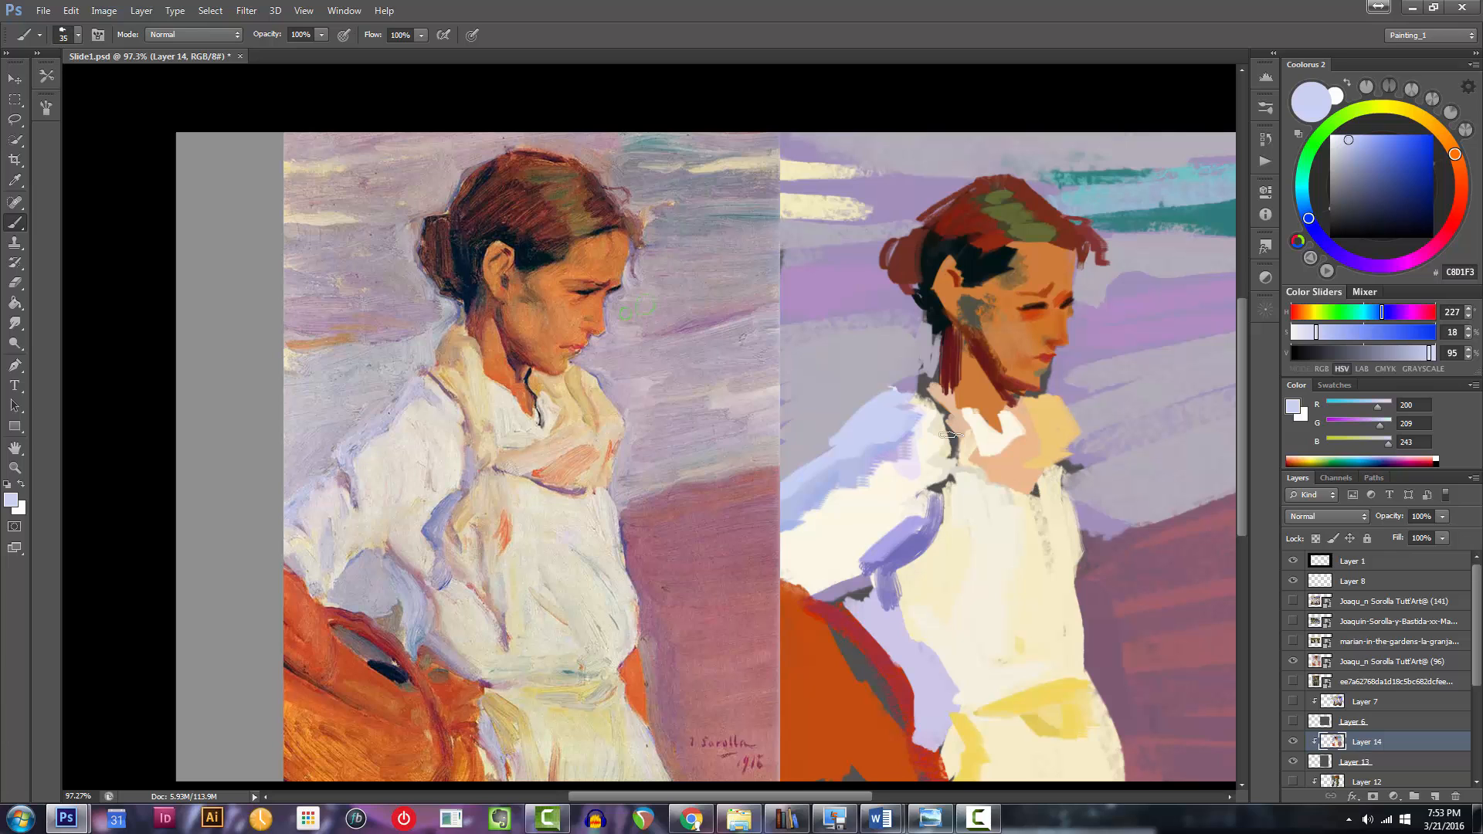
drag(1013, 387, 931, 399)
Sample the skin orange (#CE7D38), brush across the forehead, and try a muted (#BD885B) and a green (#9BBD5B) variant of the colour.
alt+click(979, 271)
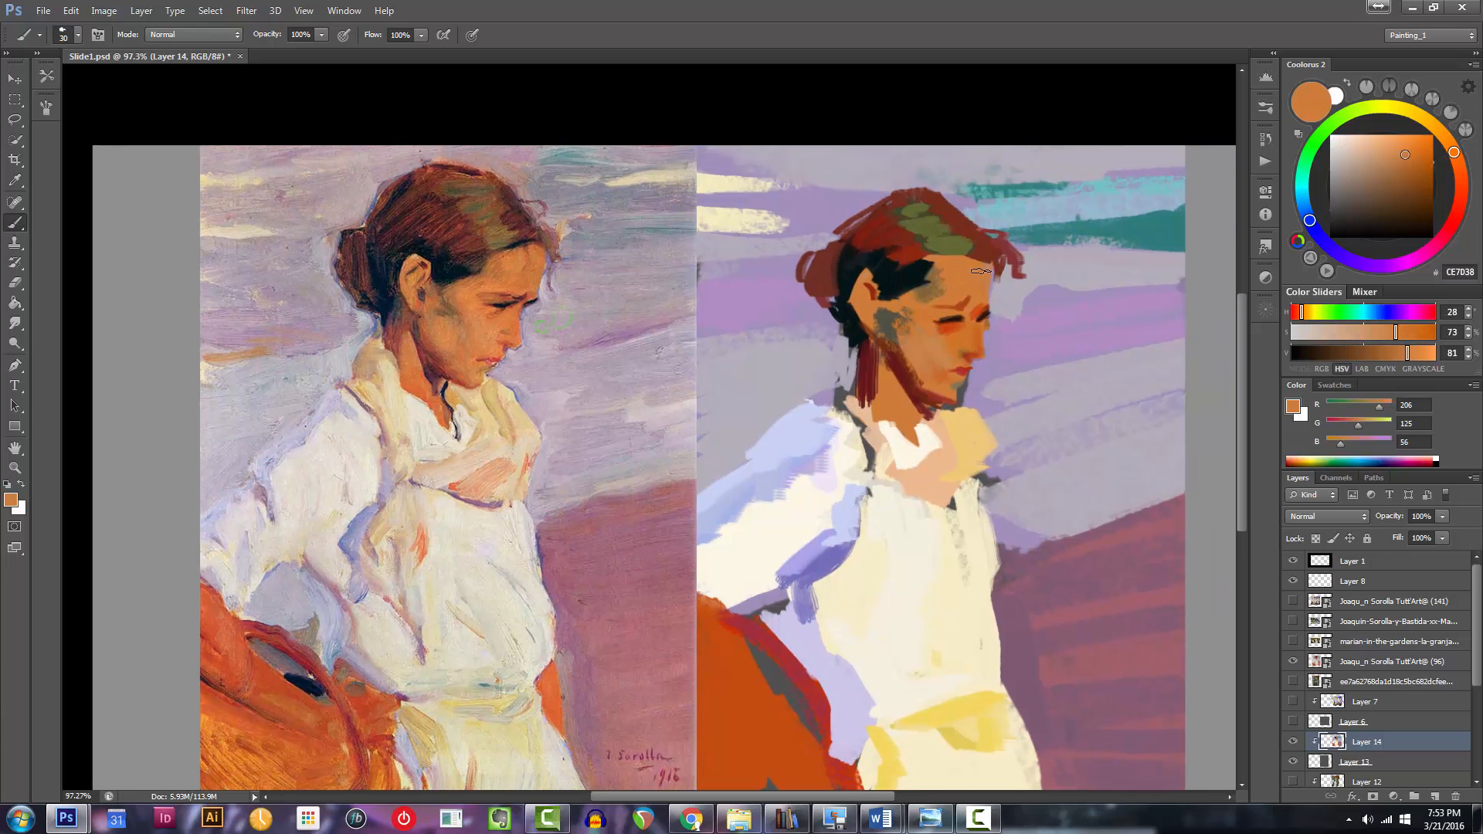
mouse_move(983, 277)
mouse_down()
mouse_move(950, 278)
mouse_move(1028, 278)
mouse_move(923, 301)
mouse_move(916, 267)
mouse_up()
click(1388, 161)
click(1388, 163)
key(bracketleft)
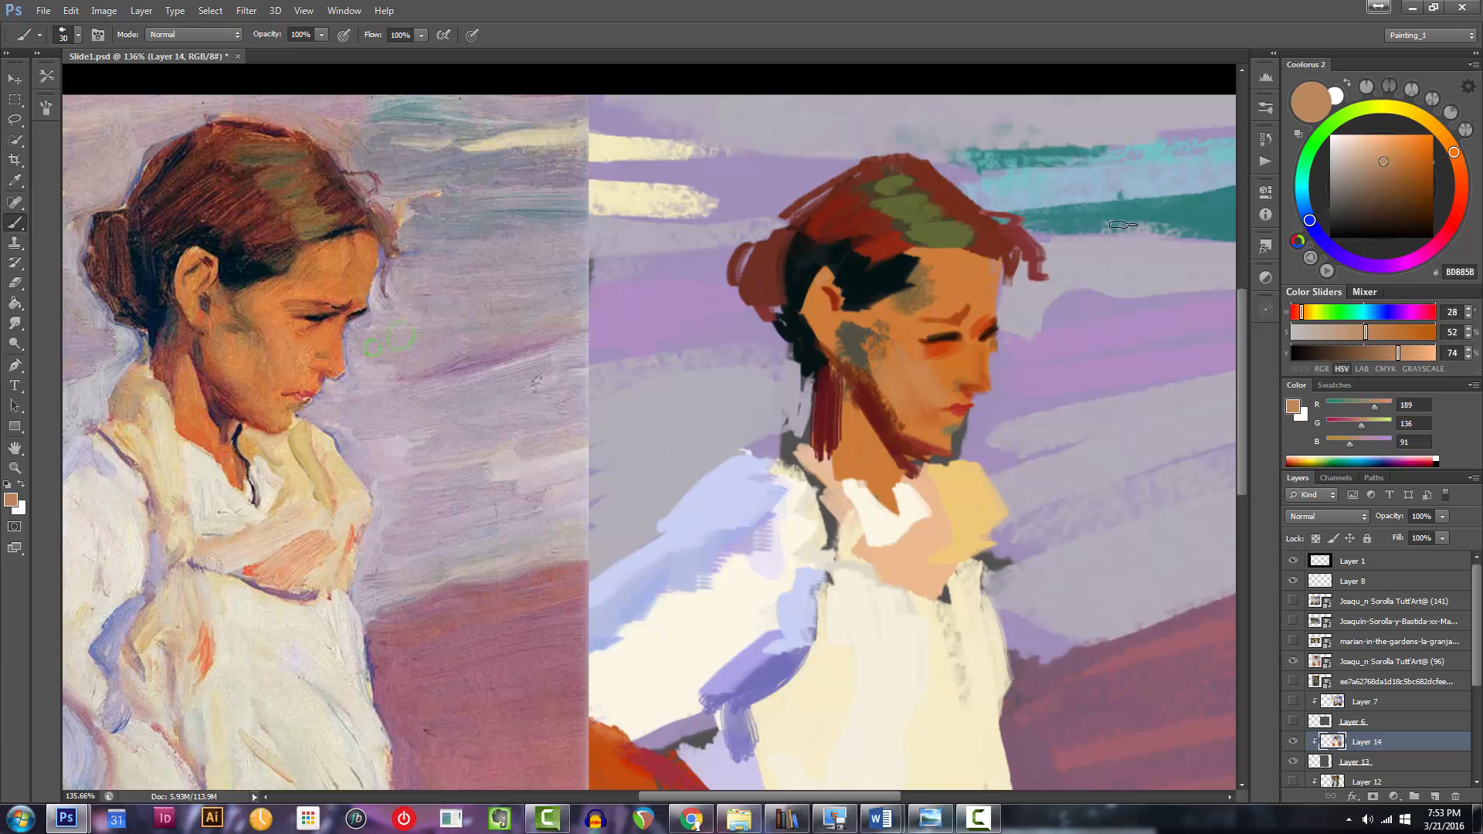
drag(1398, 115, 1356, 113)
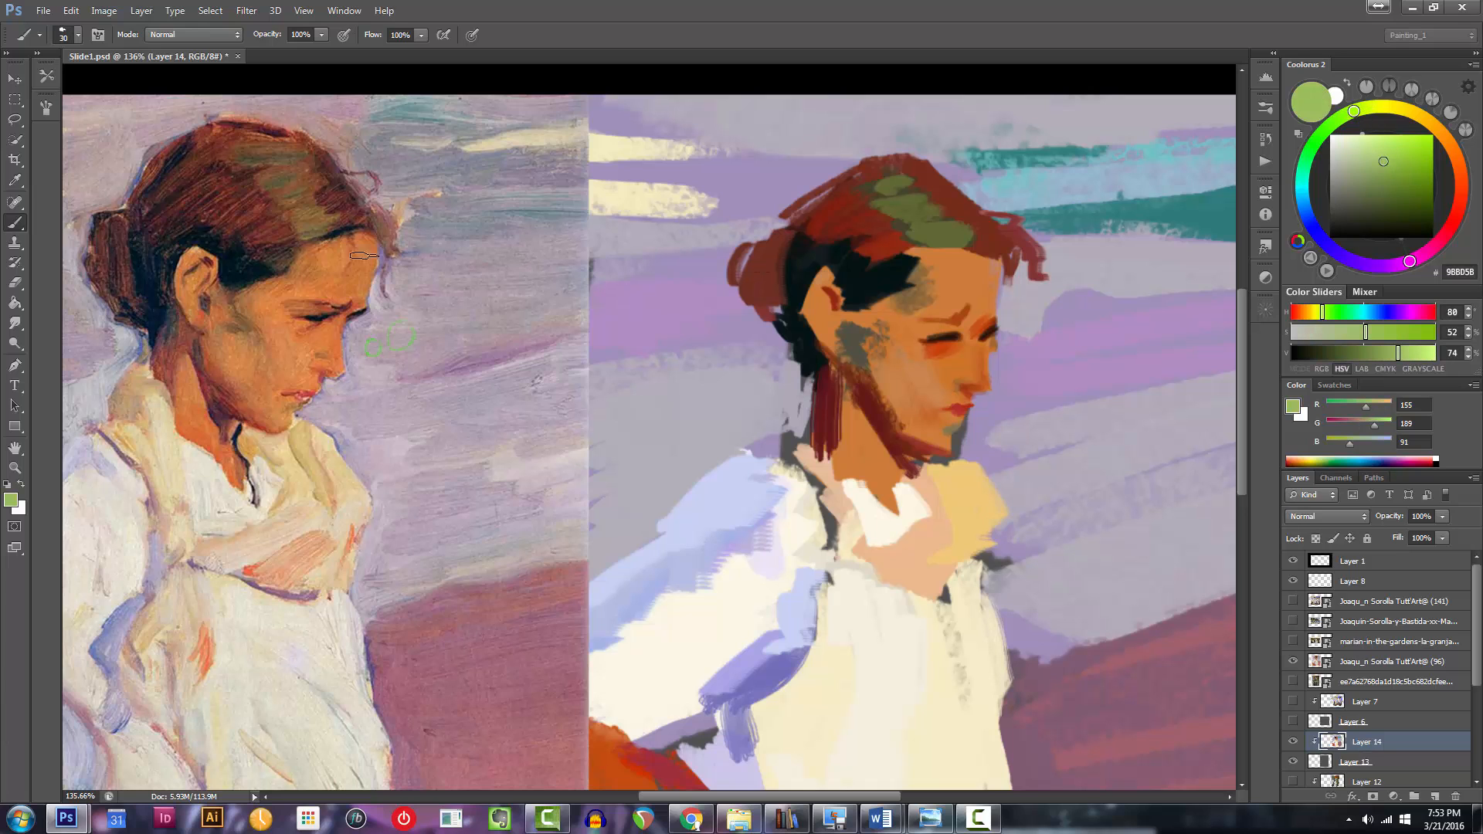
Examine the skin tones by sampling the reference's forehead, temple and cheek and comparing them with the painted face.
alt+click(330, 263)
alt+click(963, 283)
alt+click(961, 283)
alt+click(334, 259)
alt+click(302, 268)
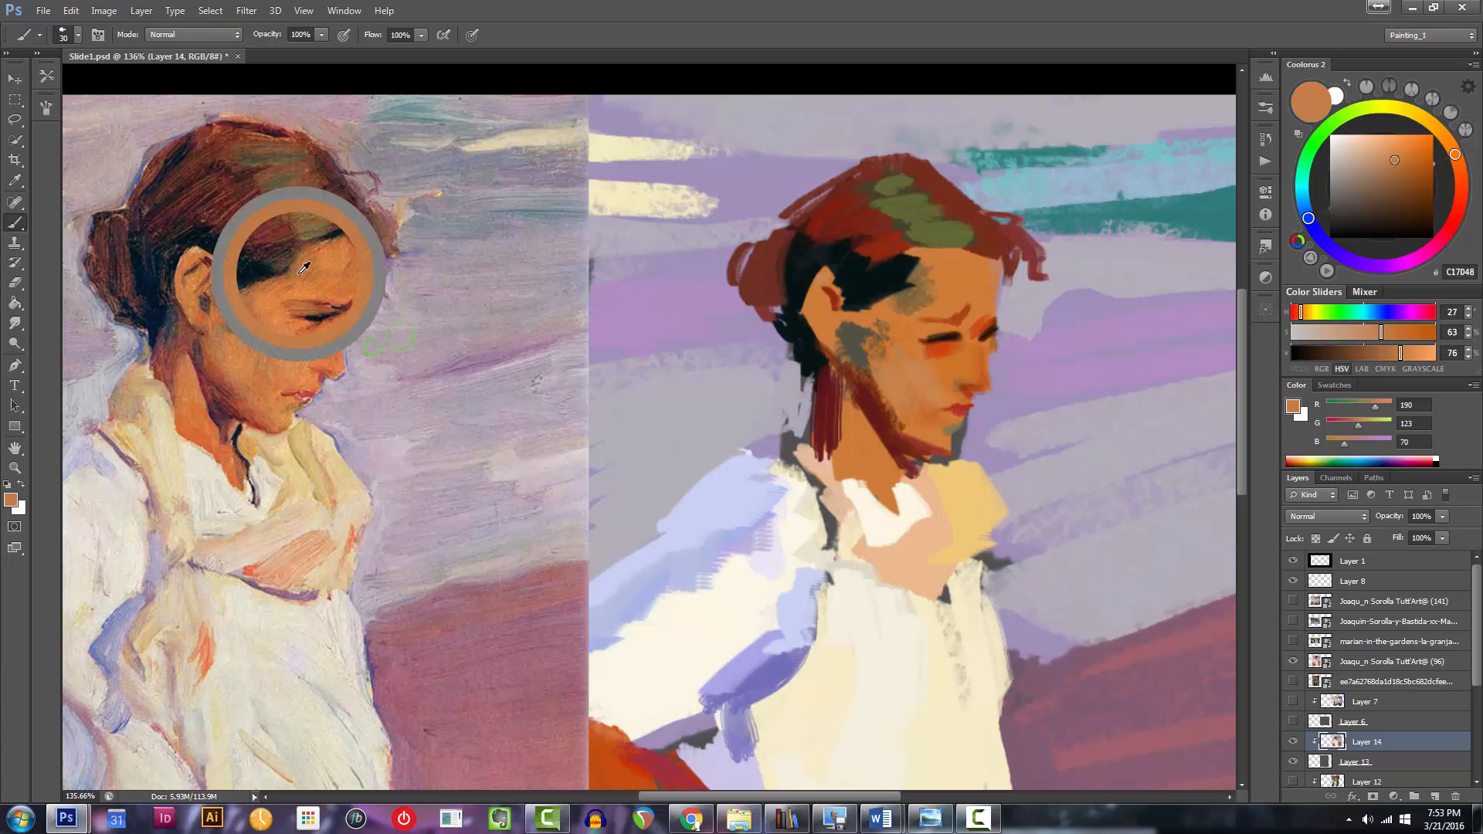
alt+click(340, 254)
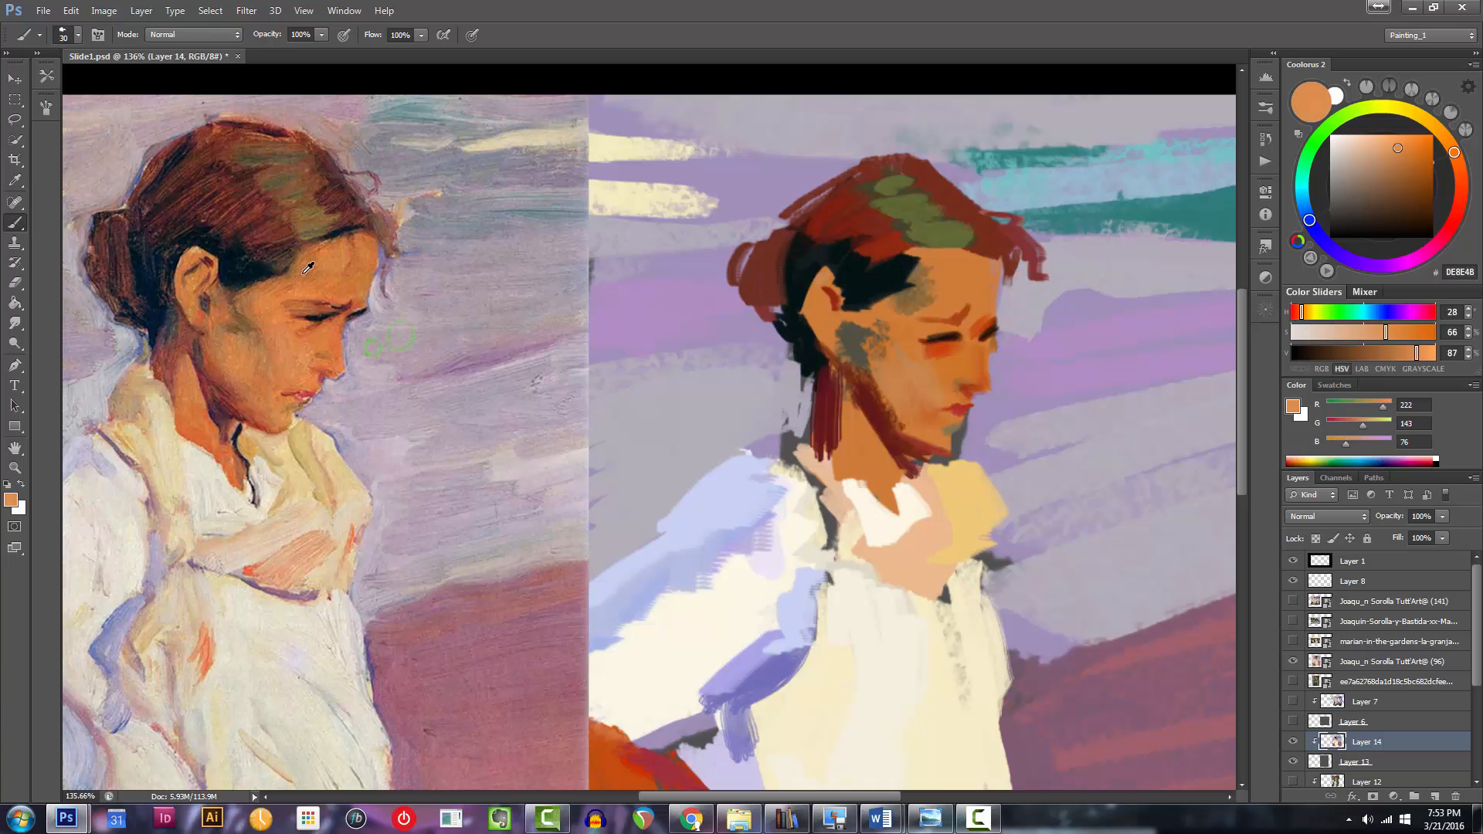
alt+click(308, 267)
alt+click(308, 269)
alt+click(332, 260)
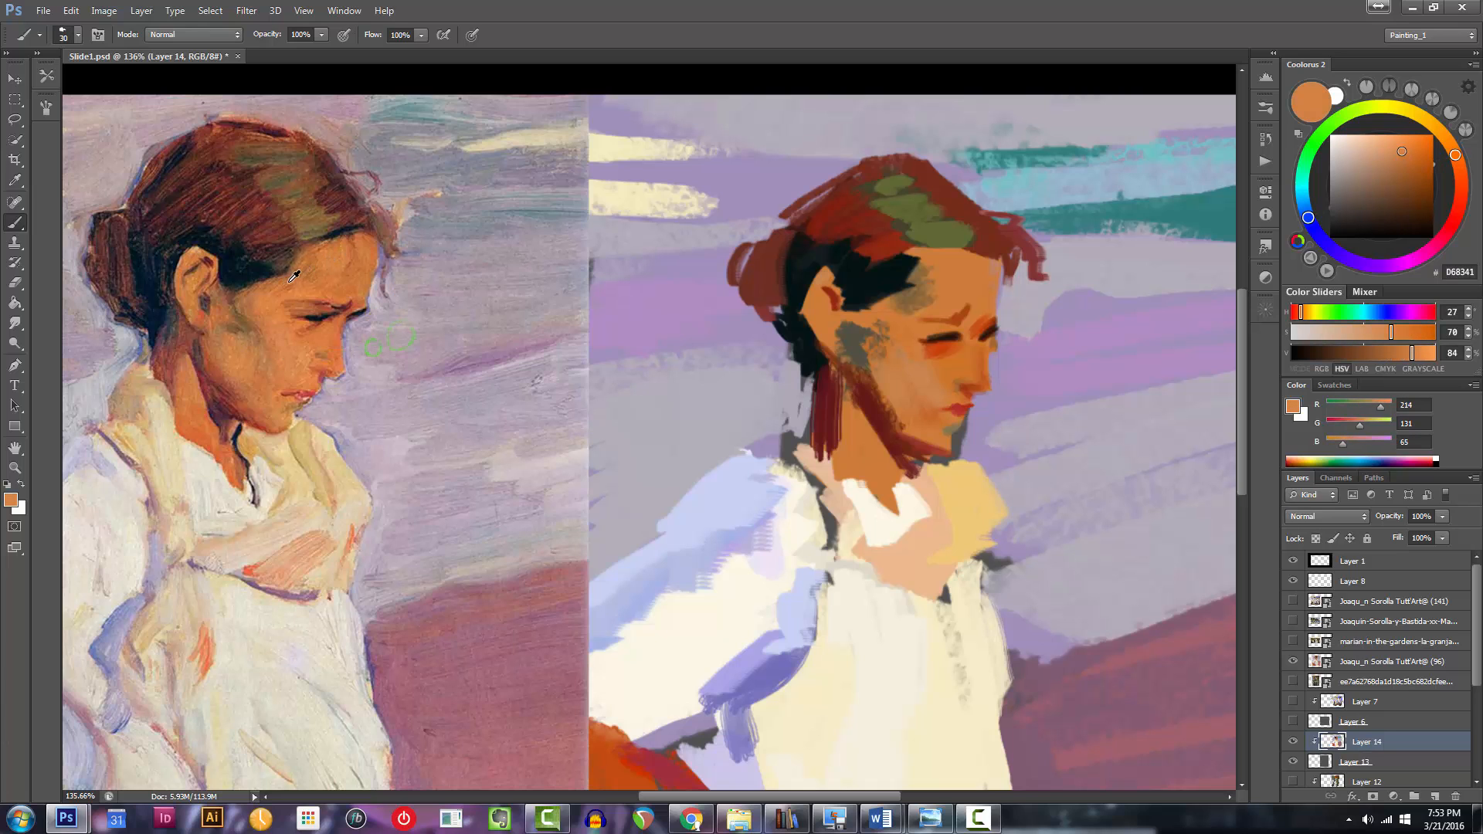
alt+click(293, 275)
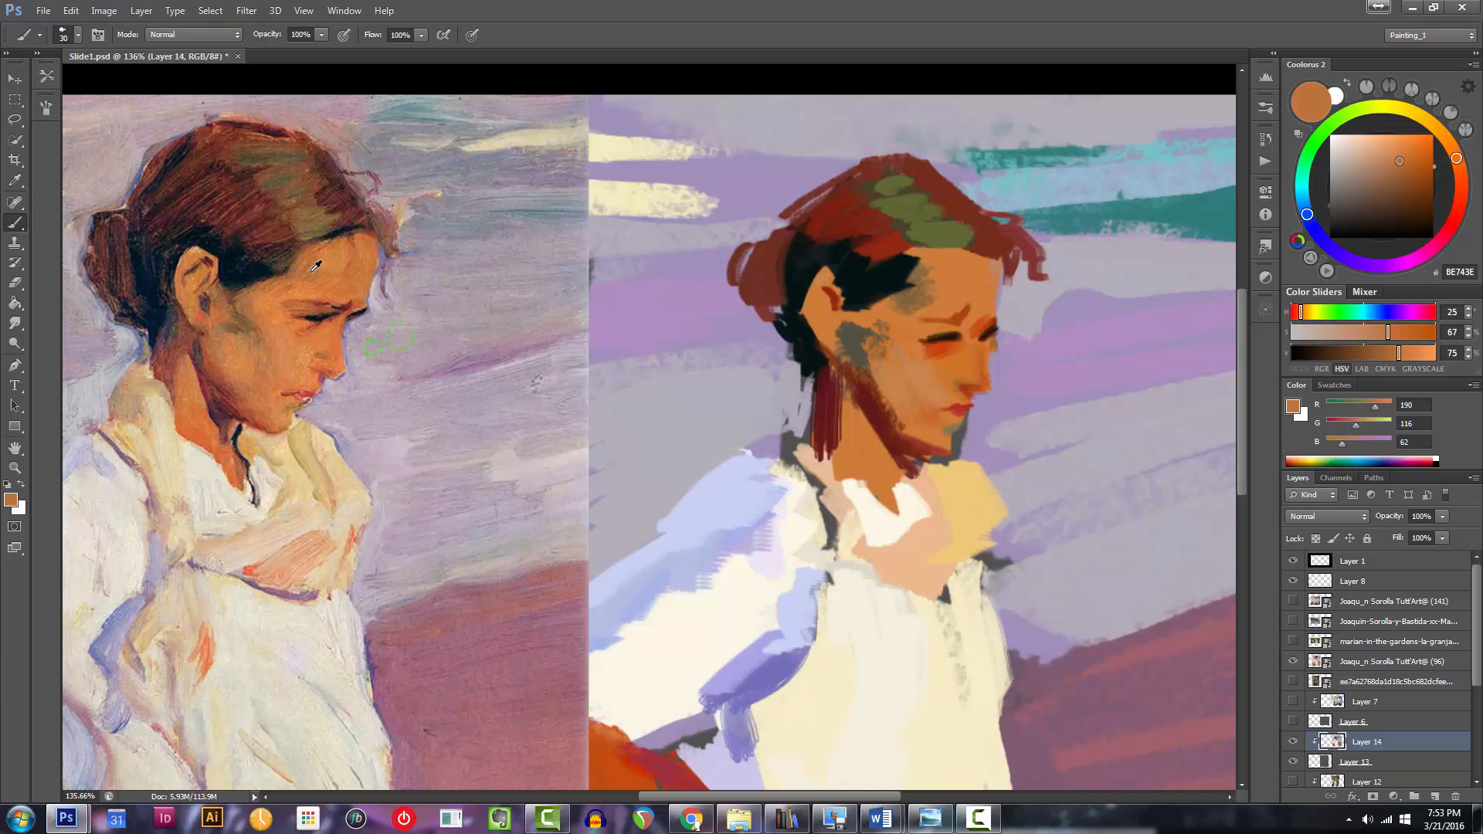
alt+click(307, 273)
alt+click(312, 261)
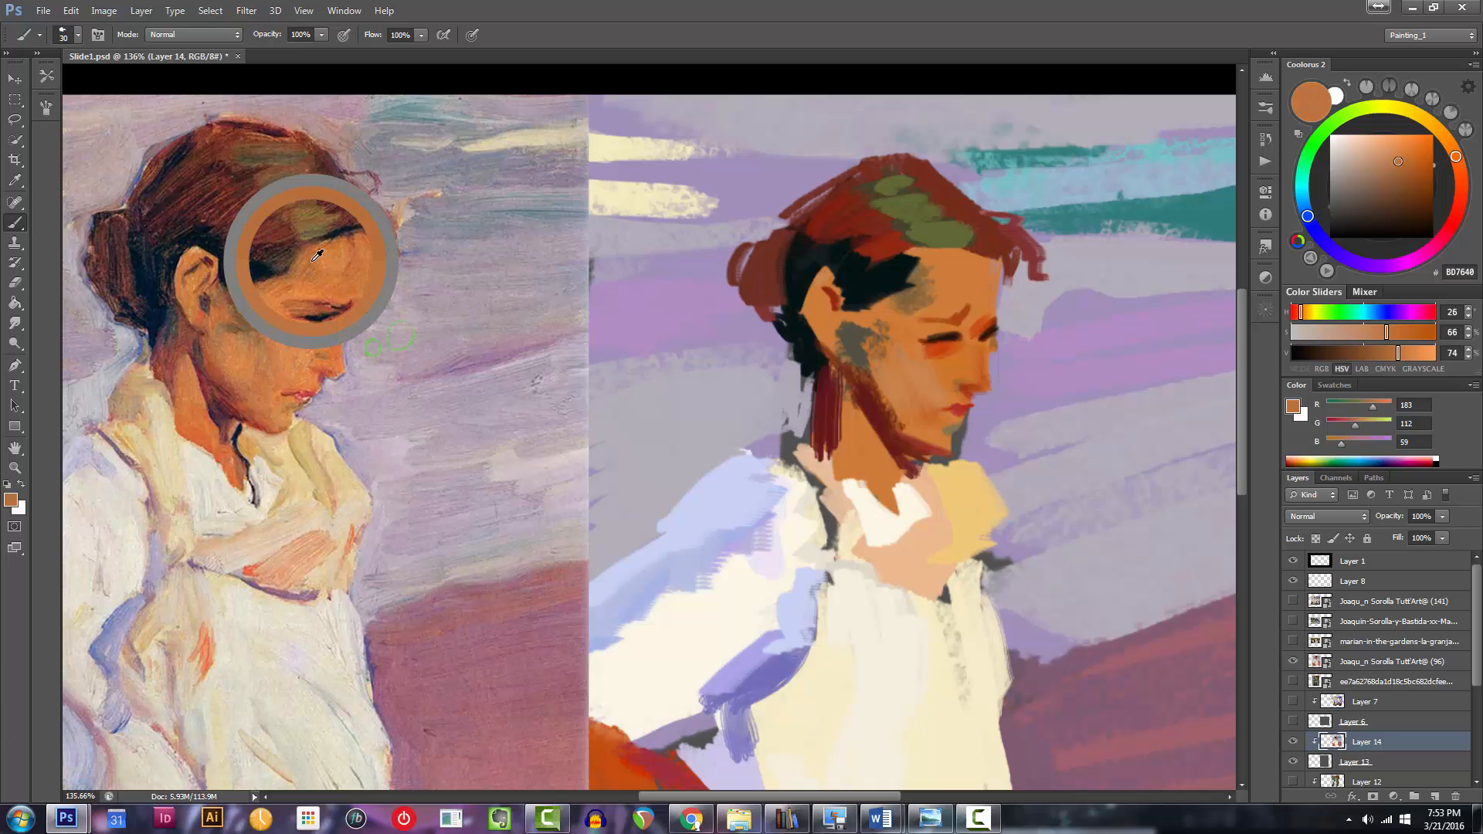
alt+click(314, 263)
alt+click(240, 314)
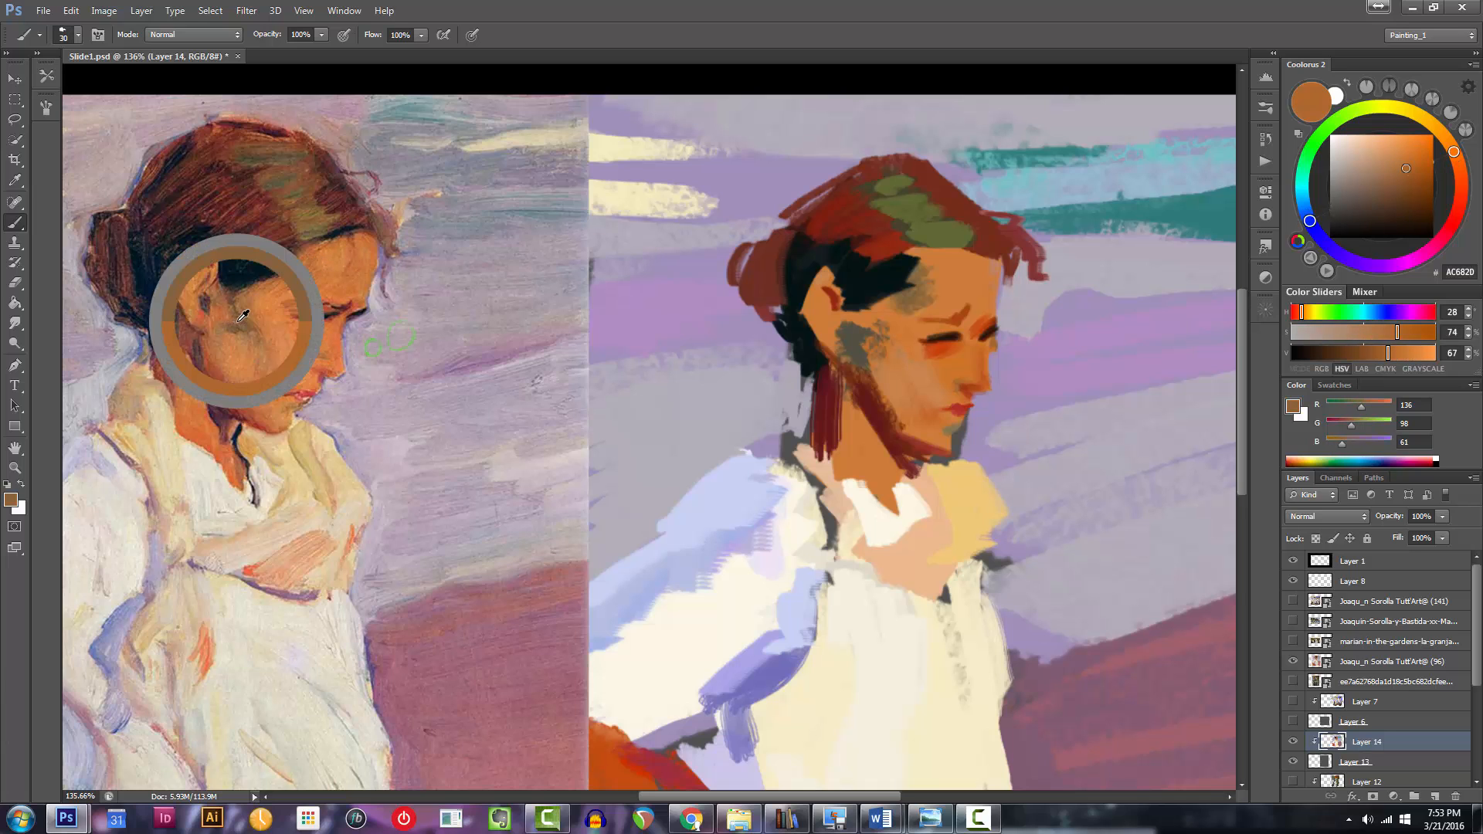
alt+click(236, 319)
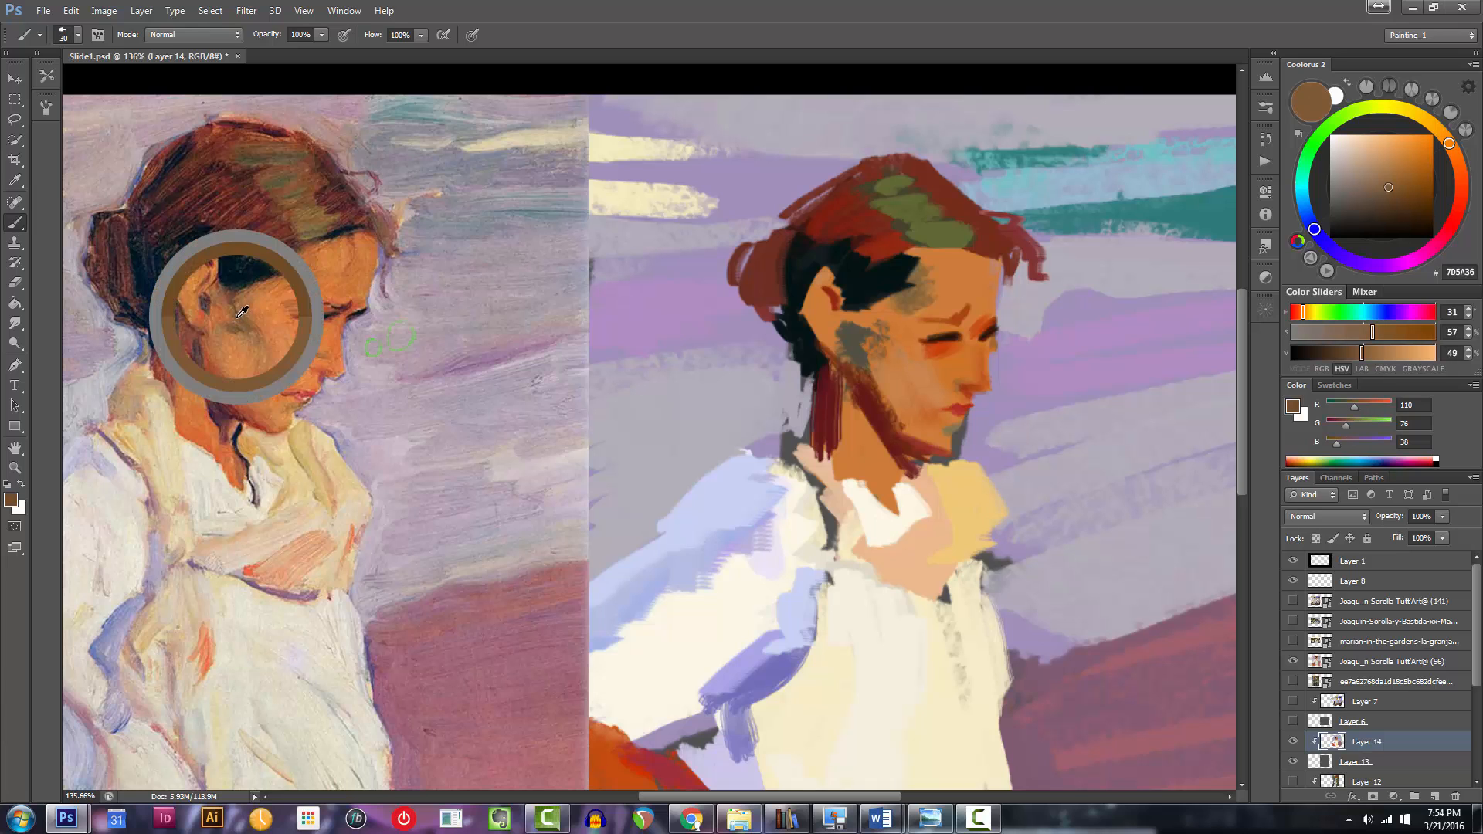
alt+click(239, 337)
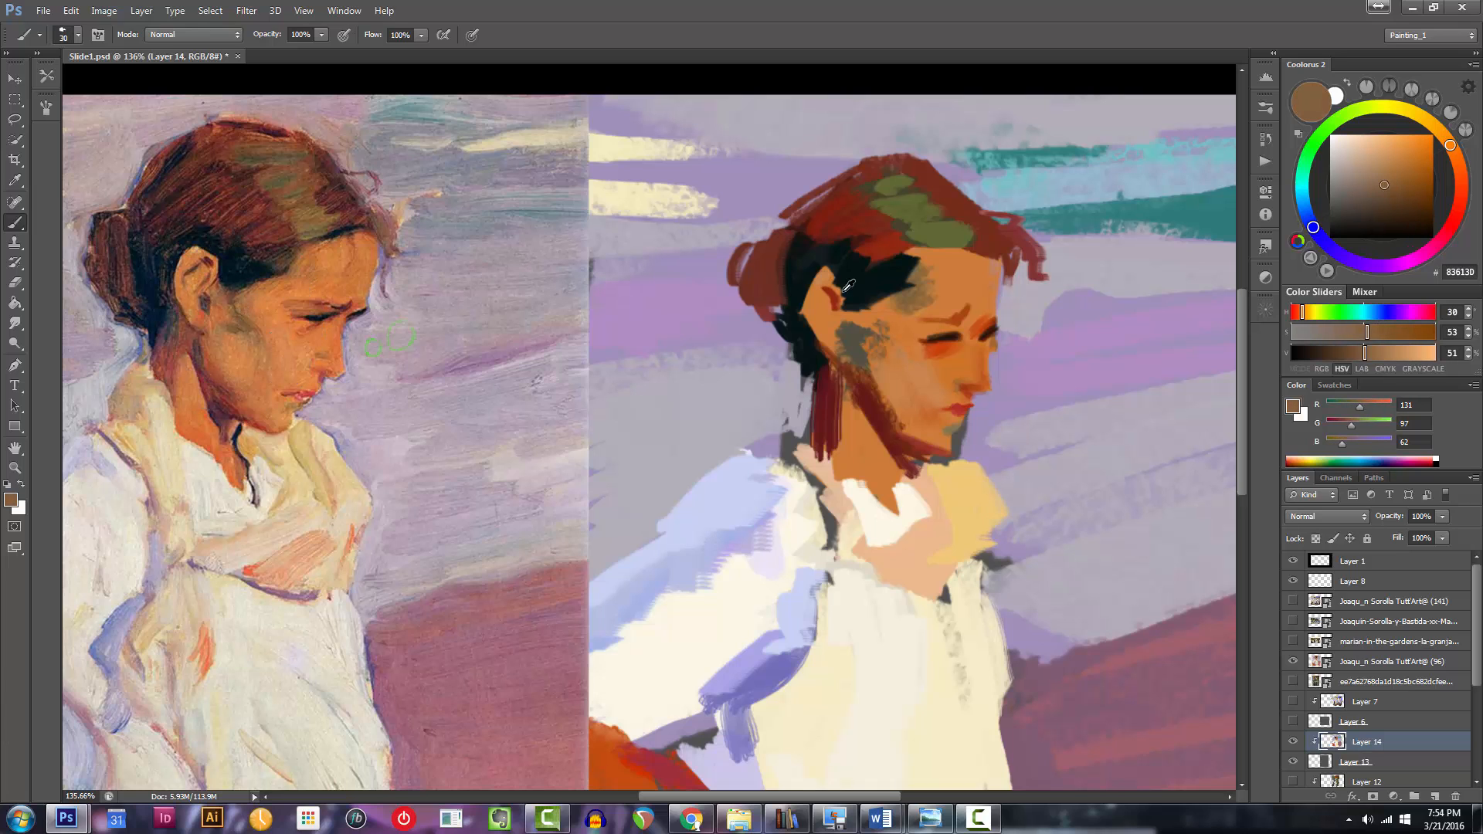
Sample the painted forehead, darken it to #B7652B and paint the temple and the side of the cheek.
alt+click(947, 302)
click(1407, 163)
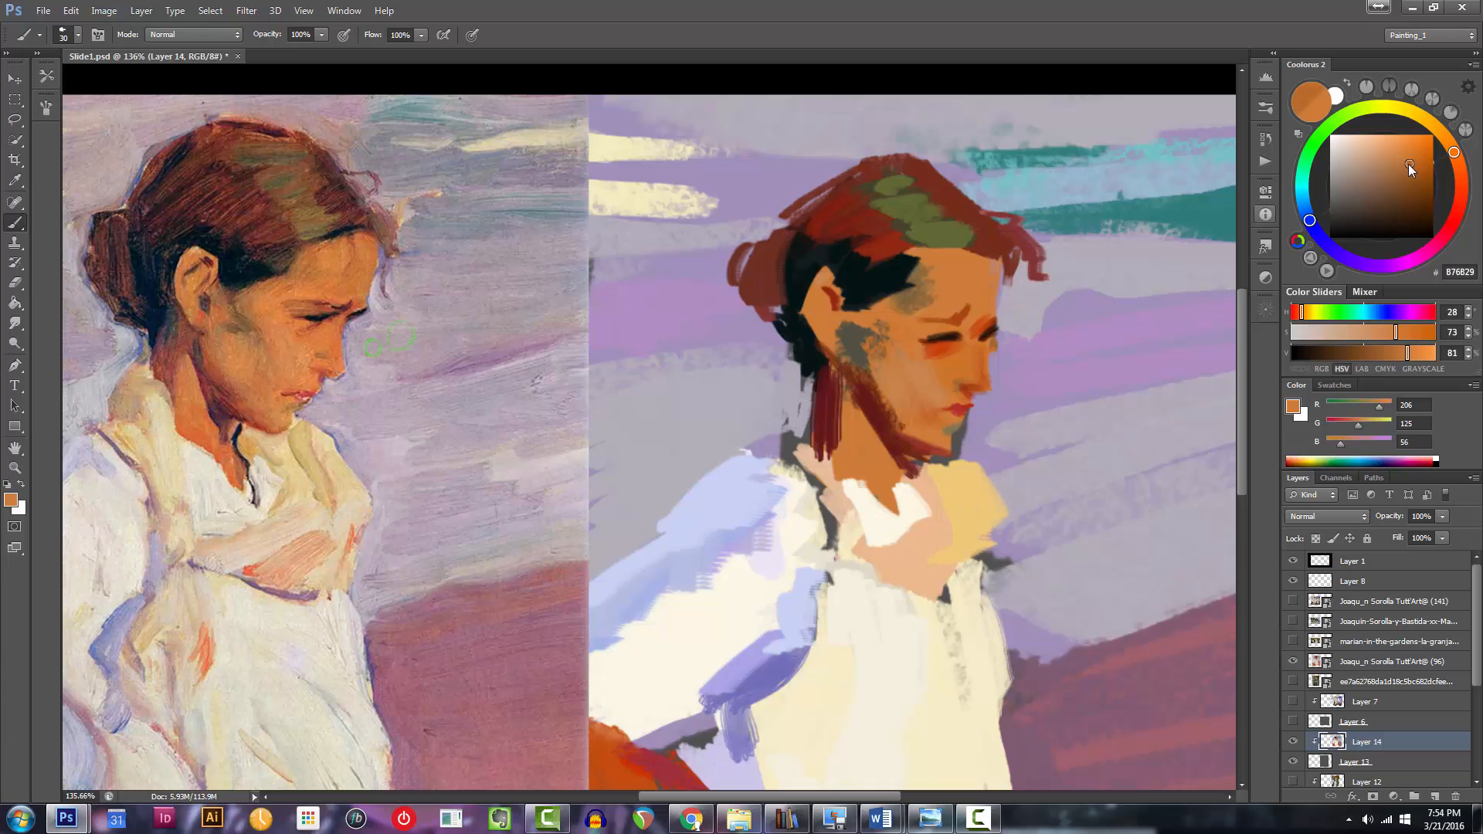
key(bracketright)
mouse_move(892, 302)
mouse_down()
mouse_move(934, 309)
mouse_move(870, 342)
mouse_move(886, 345)
mouse_move(871, 331)
mouse_move(877, 387)
mouse_up()
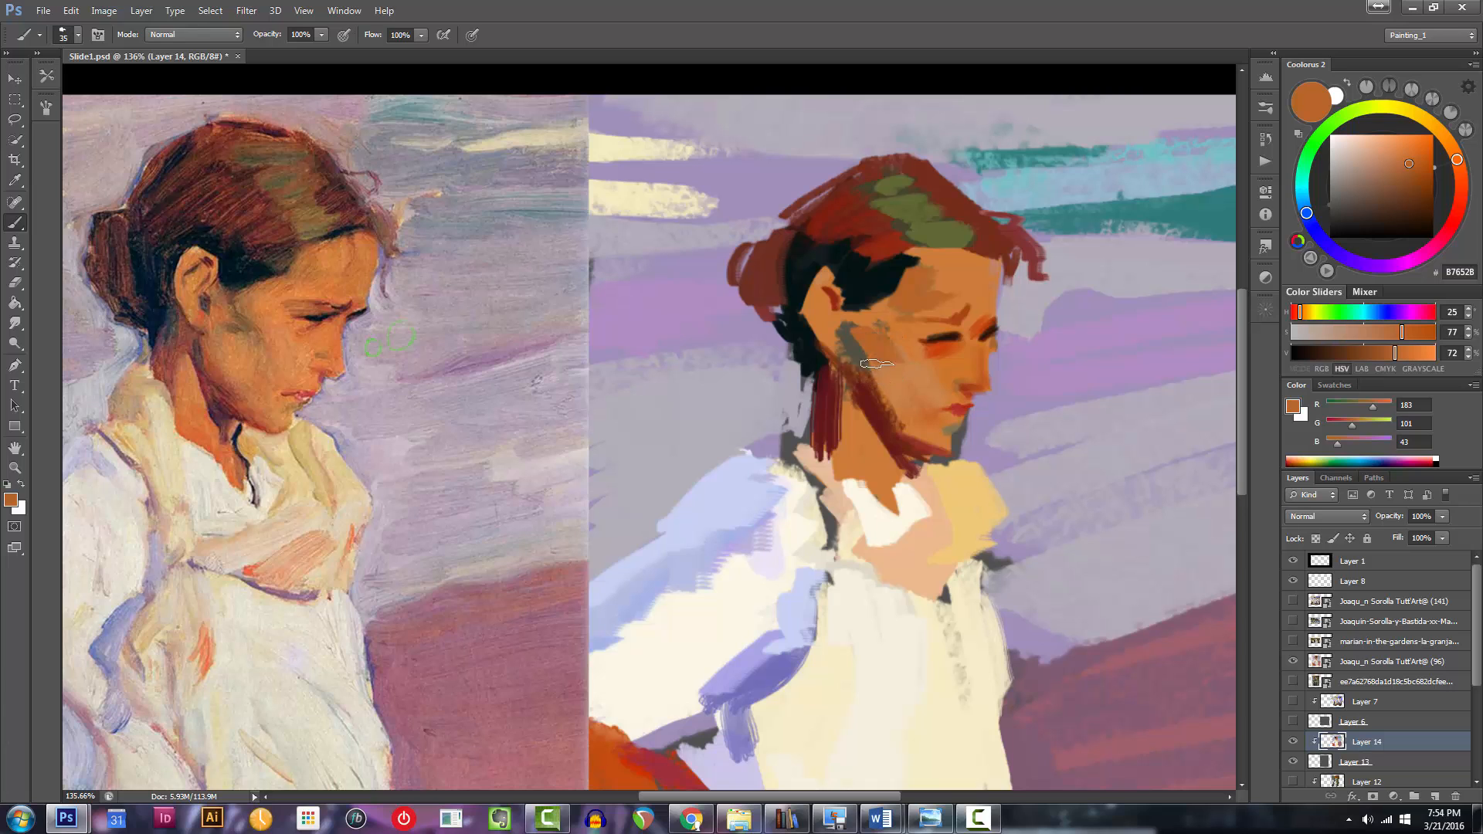
Mute the skin colour to brown (#936443), fill the cheek shadow below the ear and touch up the forehead above the brow.
drag(1405, 170, 1386, 178)
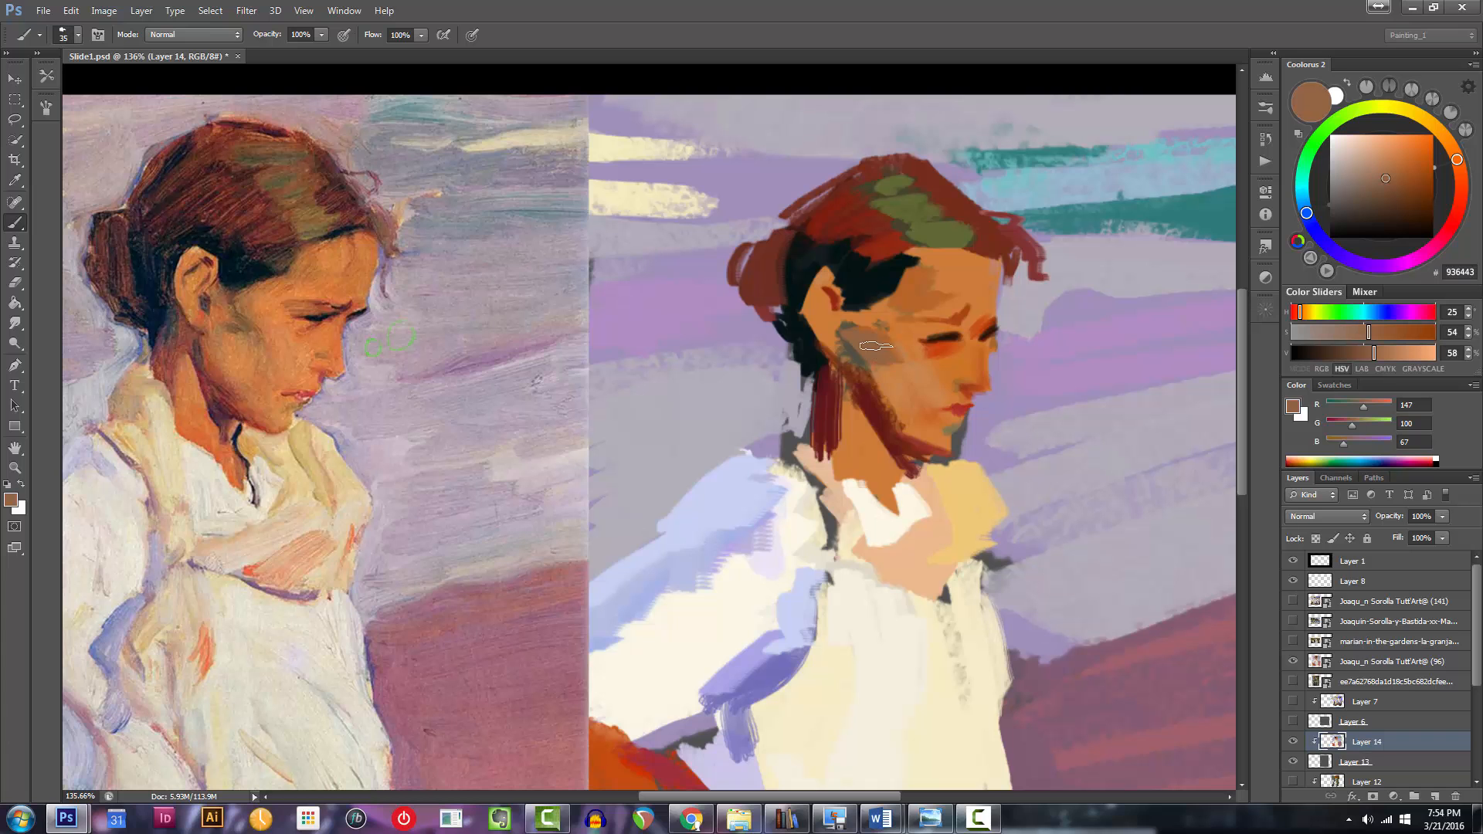
mouse_move(876, 346)
mouse_down()
mouse_move(783, 394)
mouse_move(867, 348)
mouse_up()
key(bracketleft)
key(bracketleft)
drag(932, 312, 941, 307)
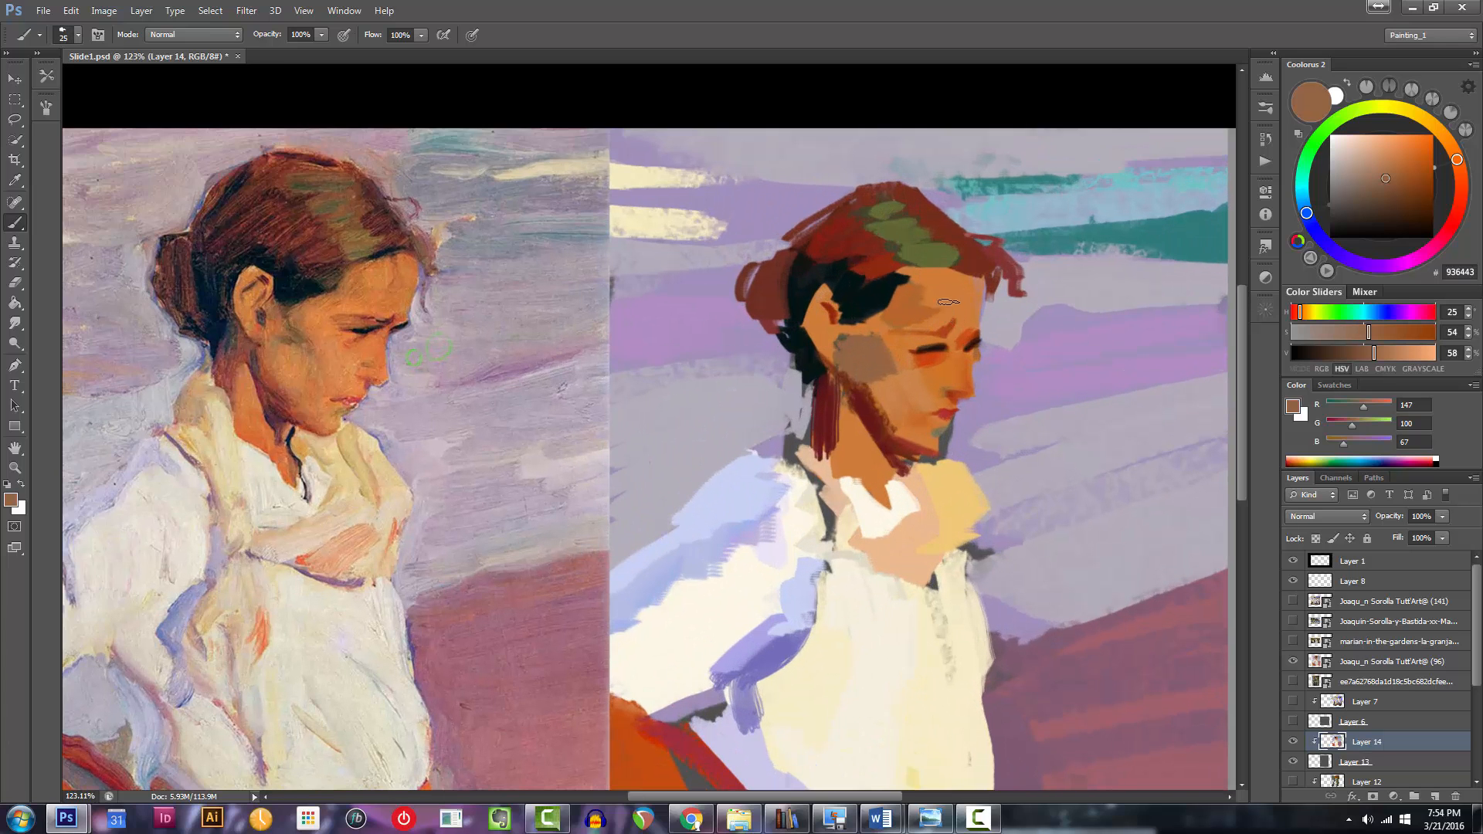
Examine the skin tones across the reference's forehead by sampling from its front edge inward.
alt+click(408, 297)
drag(408, 298, 411, 304)
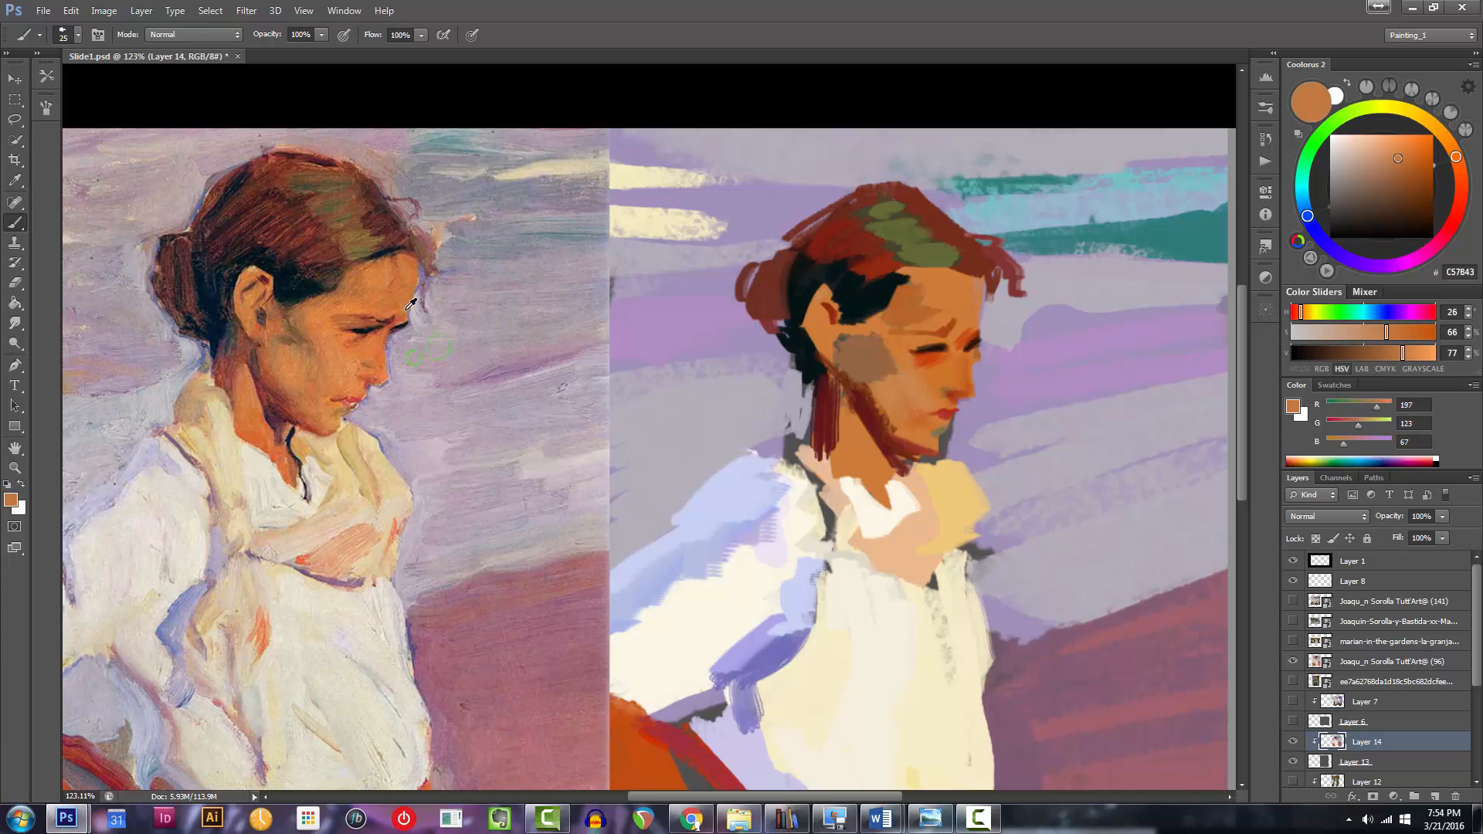
alt+click(409, 298)
alt+click(409, 299)
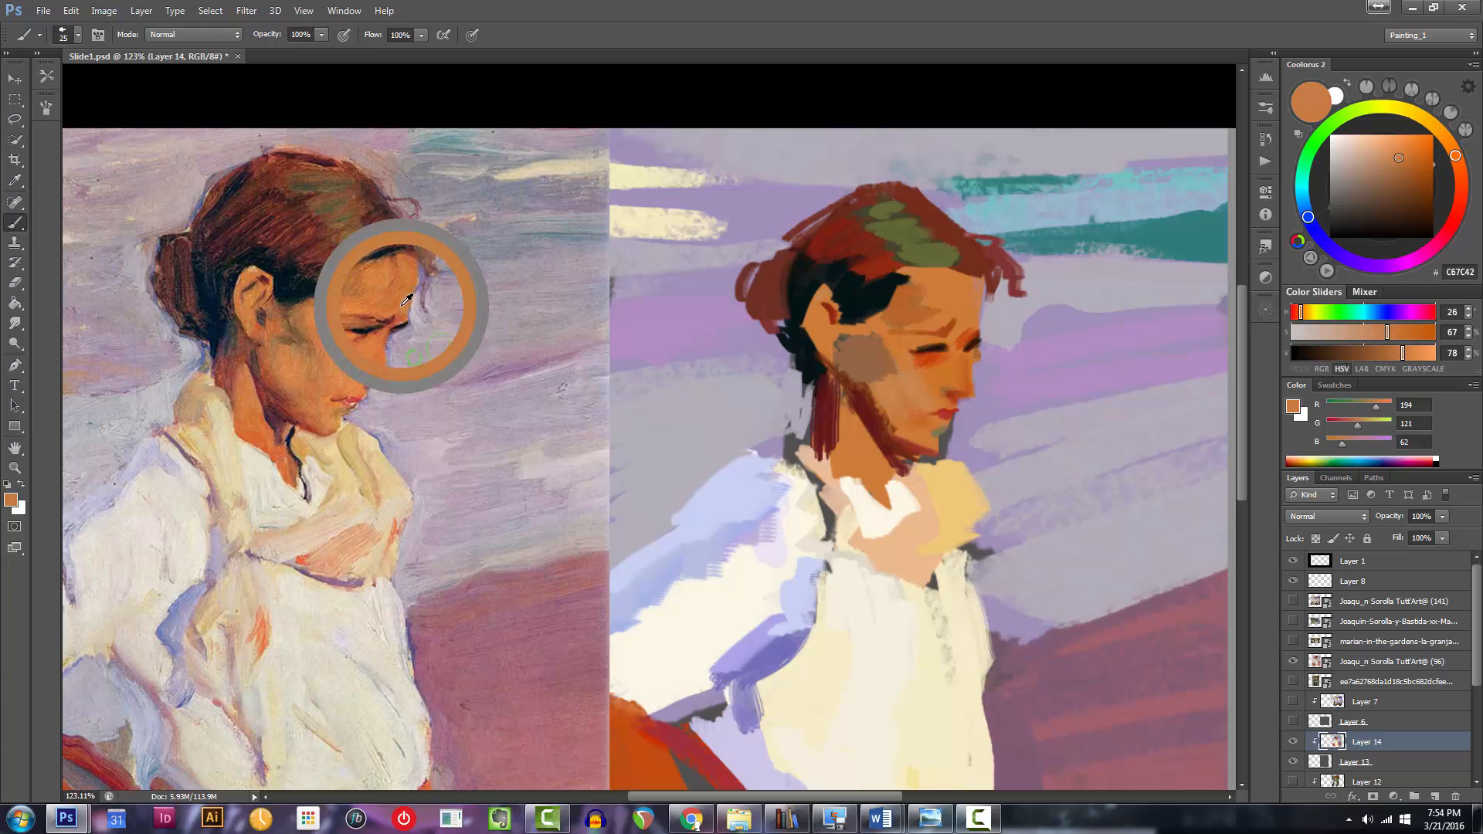
drag(410, 298, 370, 287)
drag(360, 284, 357, 281)
Sample the brow colour, shift it to deep red (#892110) and paint both eyebrows with a smaller brush.
scroll(859, 357, up, 2)
alt+click(957, 325)
click(1420, 191)
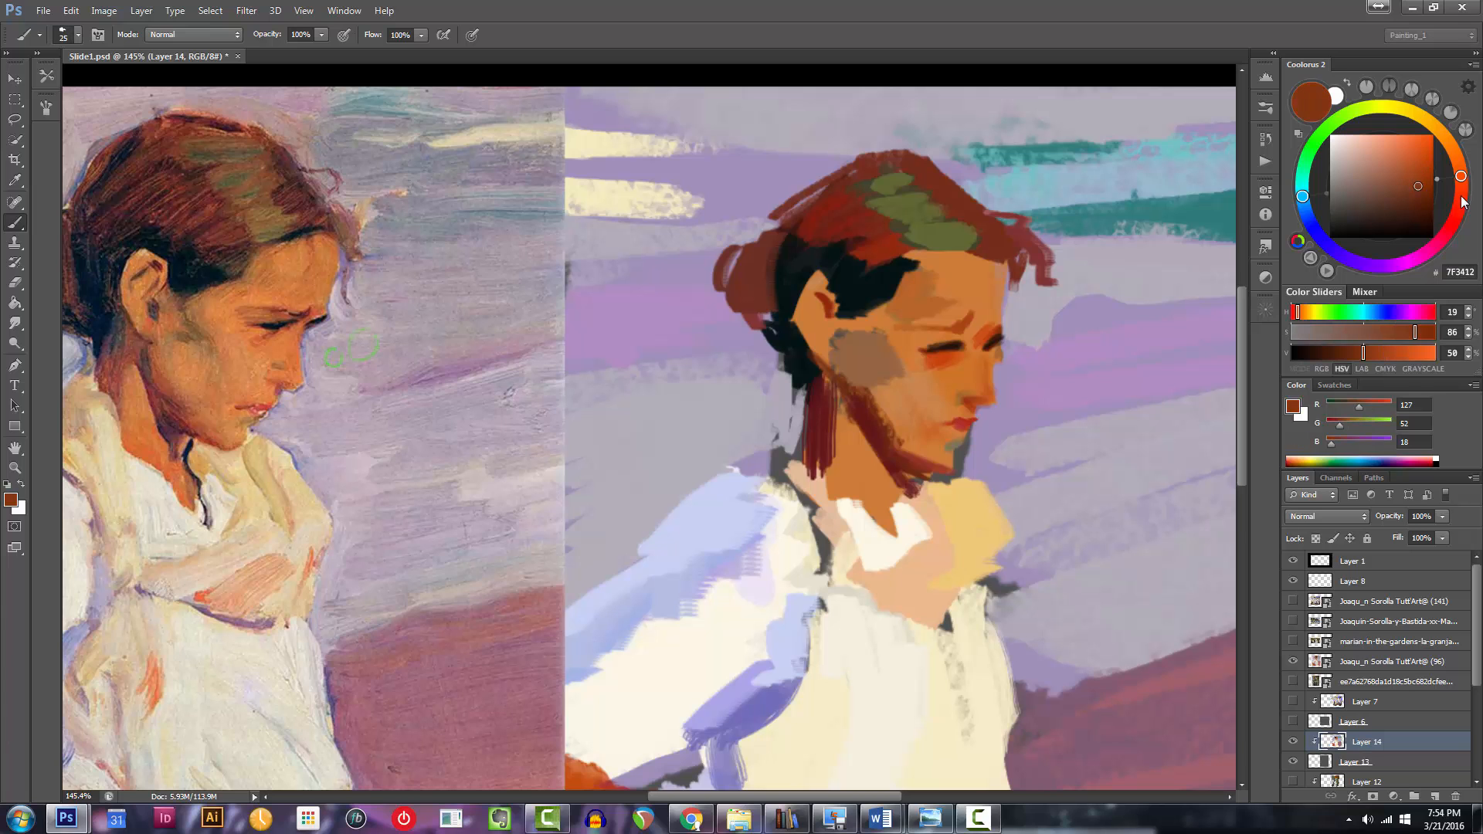
click(1460, 204)
click(1420, 183)
key([)
mouse_move(919, 326)
mouse_down()
mouse_move(969, 318)
mouse_move(883, 343)
mouse_move(998, 325)
mouse_up()
Sample the painted forehead, shift the colour to burnt orange (#B04E1F) and paint short strokes below the front hairline.
key(bracketright)
key(bracketright)
key(bracketright)
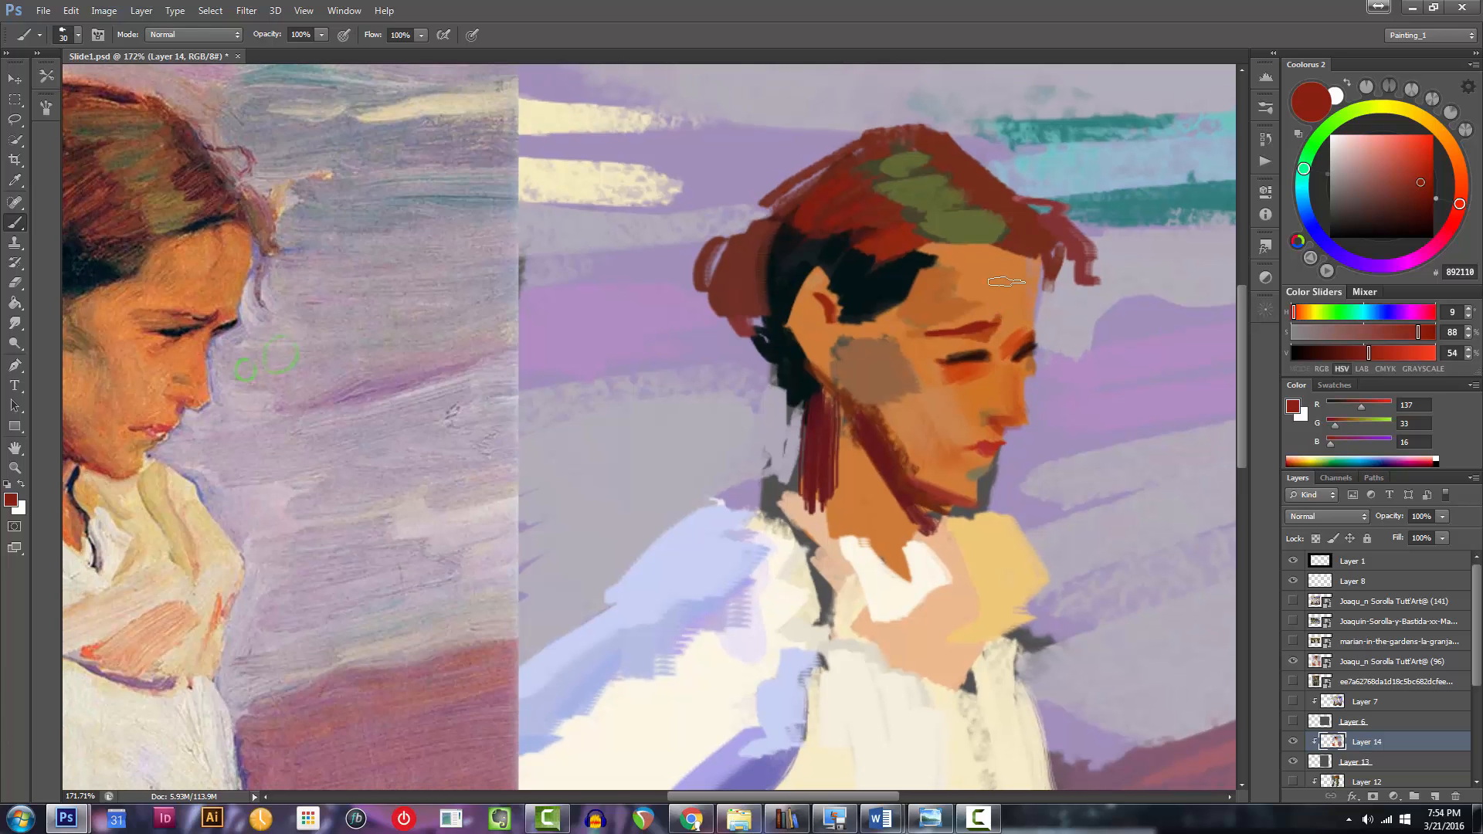
alt+click(1000, 271)
click(1411, 164)
click(1460, 174)
click(1414, 166)
key(bracketright)
key(bracketleft)
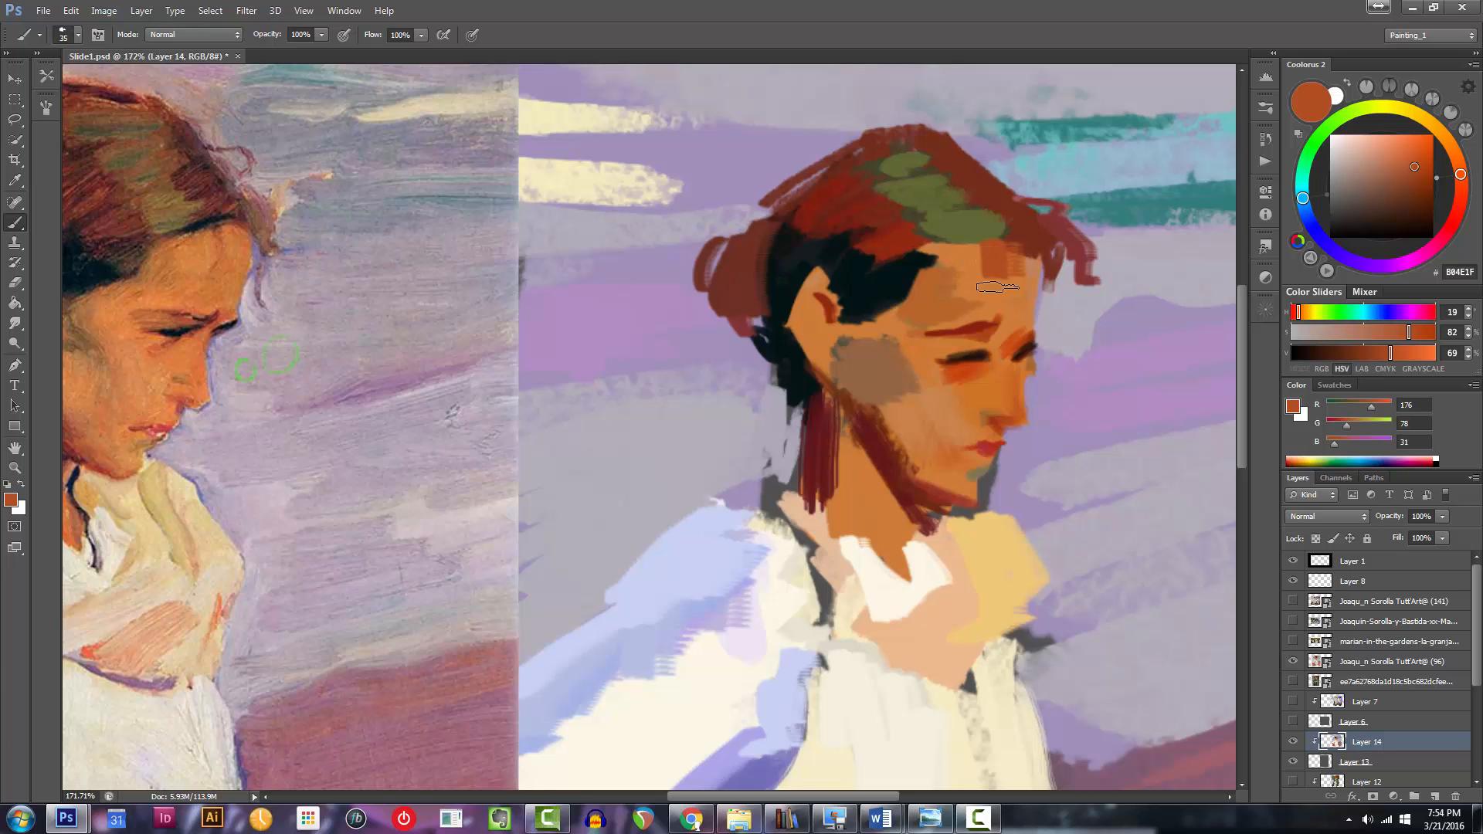
Switch to the 230 px textured brush preset, reduce its size and blend the orange strokes down the front of the forehead.
right_click(999, 289)
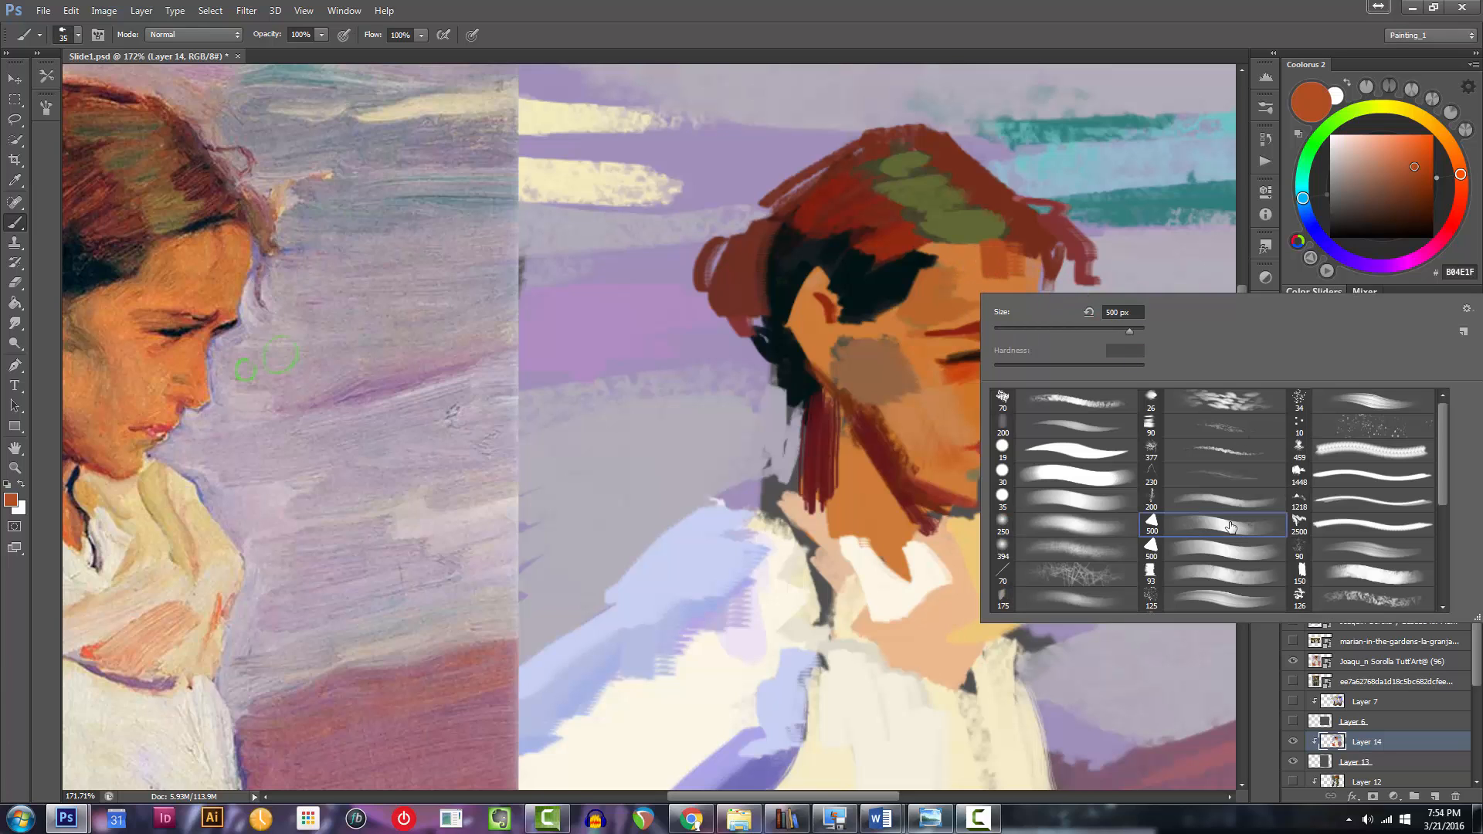
click(1182, 483)
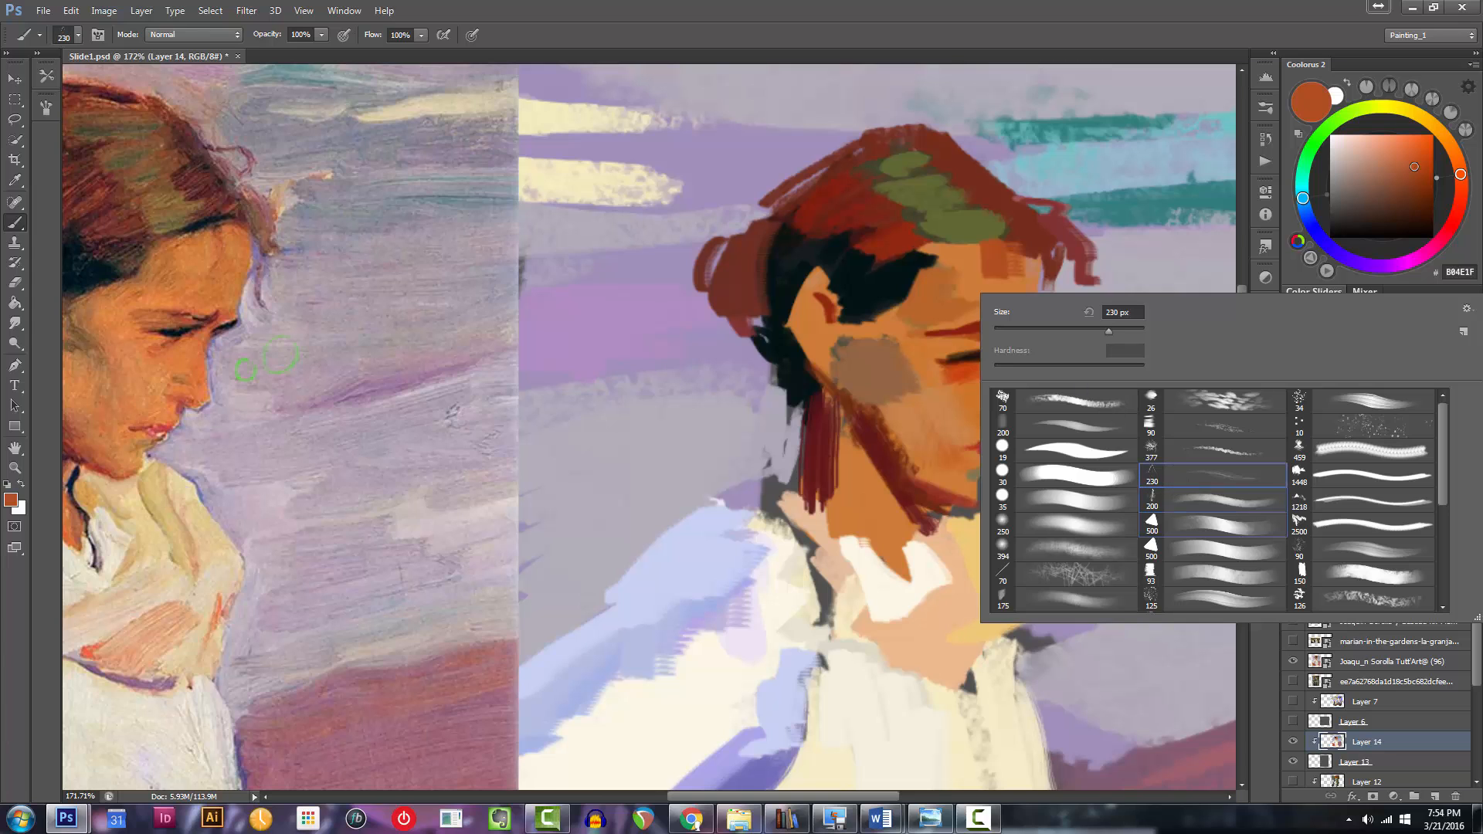
click(1029, 329)
key(Return)
right_click(991, 298)
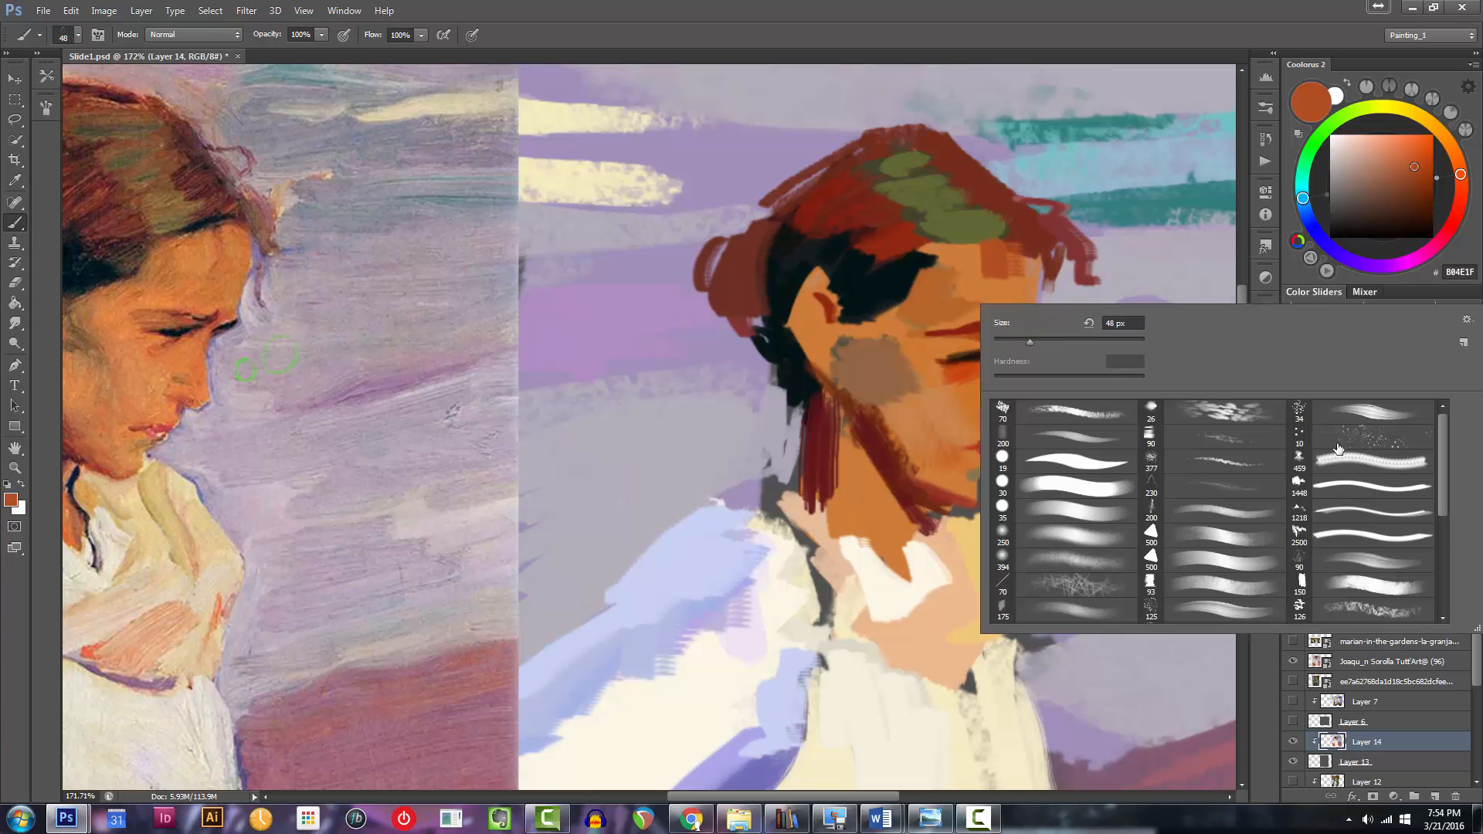
double_click(1096, 384)
key([)
key([)
key([)
key([)
key([)
mouse_move(1007, 273)
mouse_down()
mouse_move(997, 305)
mouse_move(882, 325)
mouse_move(994, 325)
mouse_move(930, 343)
mouse_move(988, 344)
mouse_up()
Work the burnt orange softly into the cheek and the edge of the brown shadow patch with a 20 px brush.
key(])
key([)
key([)
key([)
key([)
key([)
key([)
key([)
drag(995, 413, 1069, 409)
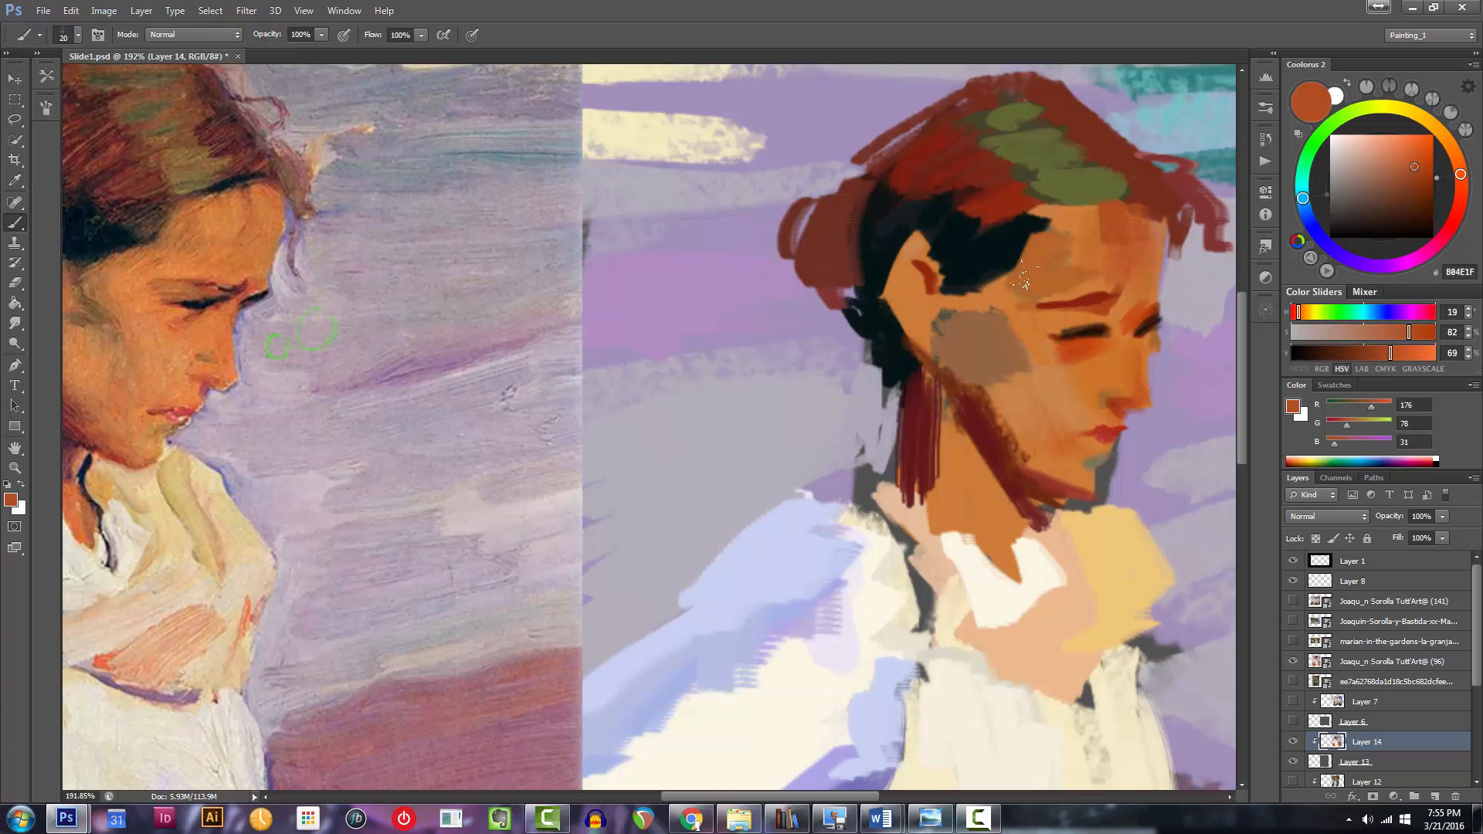
key(bracketright)
key(bracketleft)
mouse_move(1031, 336)
mouse_down()
mouse_move(929, 354)
mouse_move(969, 382)
mouse_move(962, 369)
mouse_up()
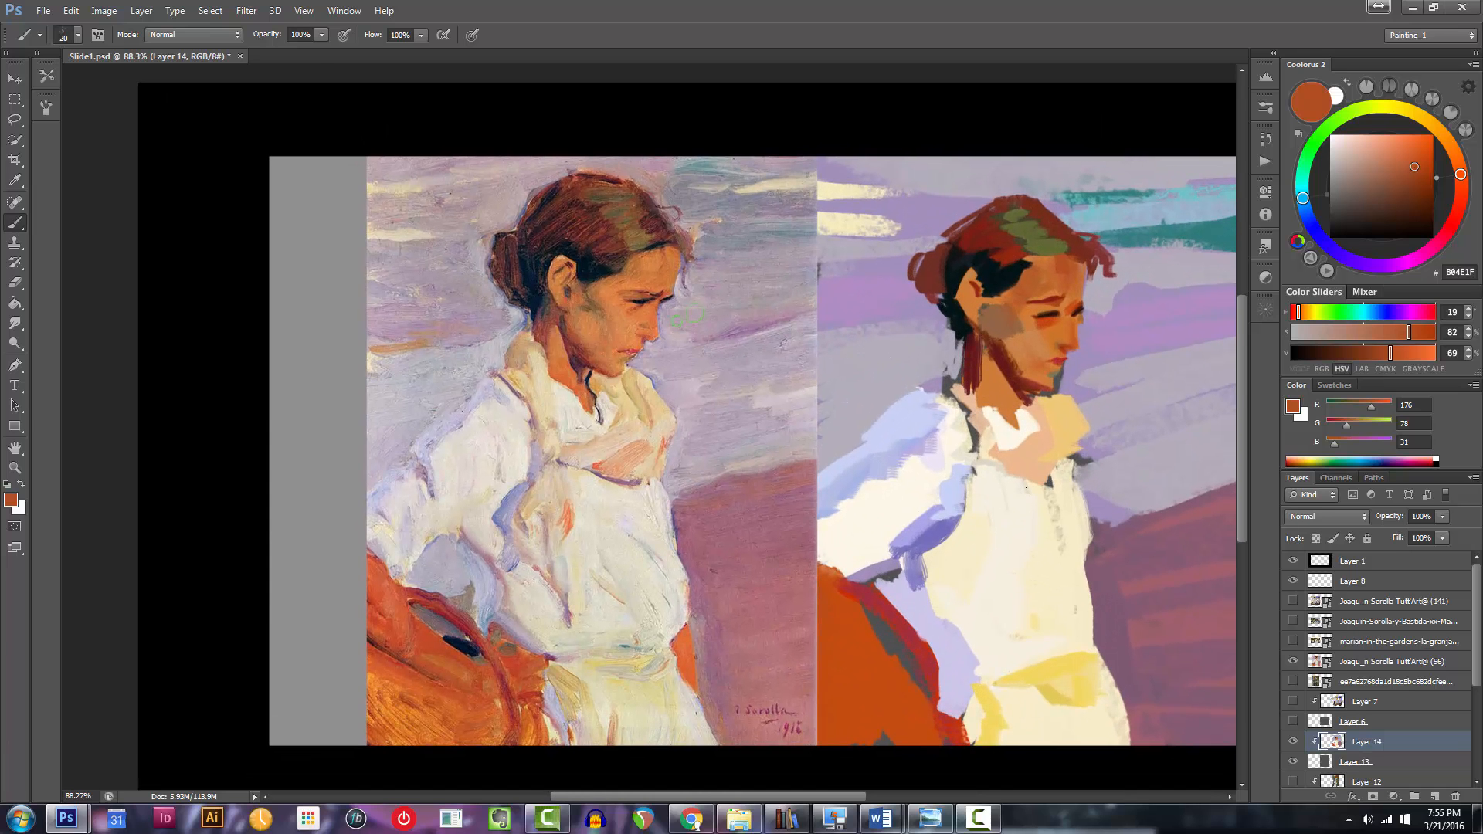
Mix a dark muted purple and paint the V-shaped shadow line under the scarf at the dress neckline, undoing stray strokes.
drag(1348, 262, 1408, 238)
click(1408, 183)
drag(1407, 182, 1362, 200)
click(1386, 265)
click(1366, 200)
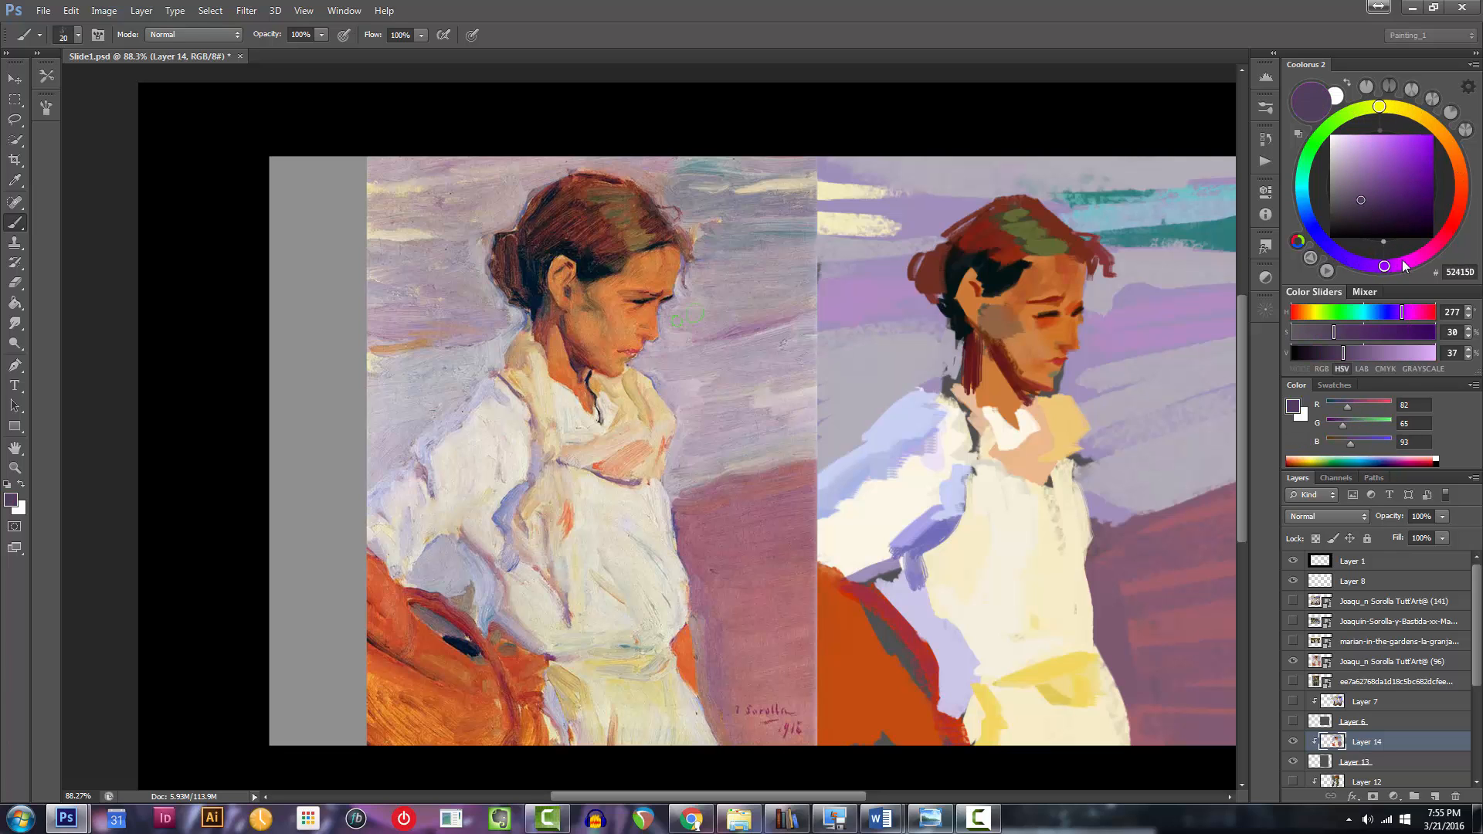
click(1410, 262)
mouse_move(1001, 469)
mouse_down()
mouse_move(1047, 492)
mouse_move(1002, 469)
mouse_move(1050, 493)
mouse_move(1048, 481)
mouse_move(968, 489)
mouse_move(1032, 487)
mouse_up()
key(ctrl+z)
click(1385, 197)
key(ctrl+z)
Sample the hair's green, pick another textured brush at a small size and paint olive yellow (#817B28) highlights on the hair.
drag(812, 251, 829, 250)
alt+click(855, 265)
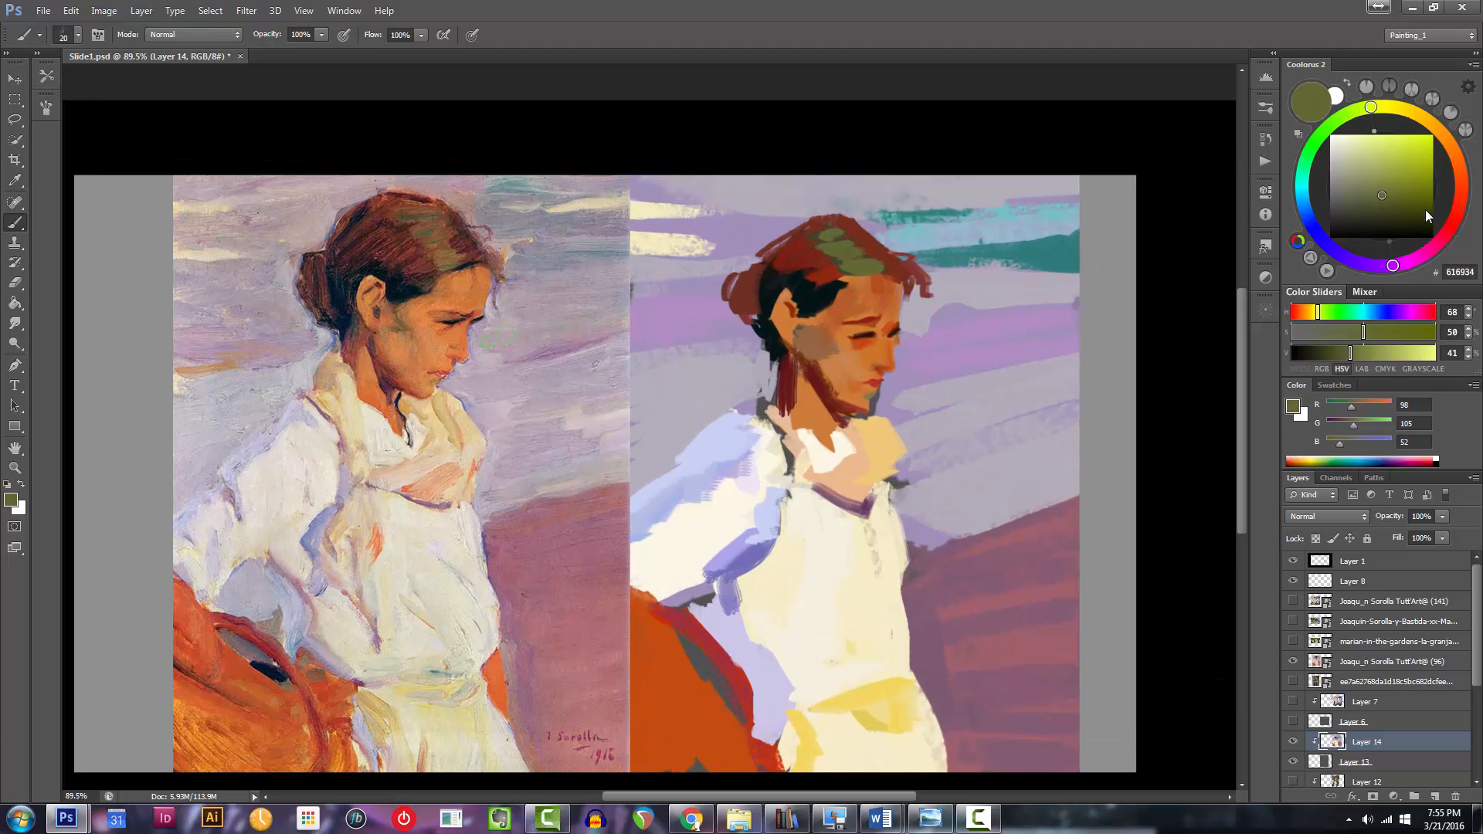
right_click(1159, 396)
drag(1444, 544, 1442, 585)
click(1398, 564)
click(1146, 164)
key(bracketleft)
key(bracketleft)
key(bracketleft)
key(bracketleft)
key(bracketleft)
drag(1385, 109, 1392, 108)
drag(1383, 197, 1400, 185)
key(bracketleft)
key(bracketleft)
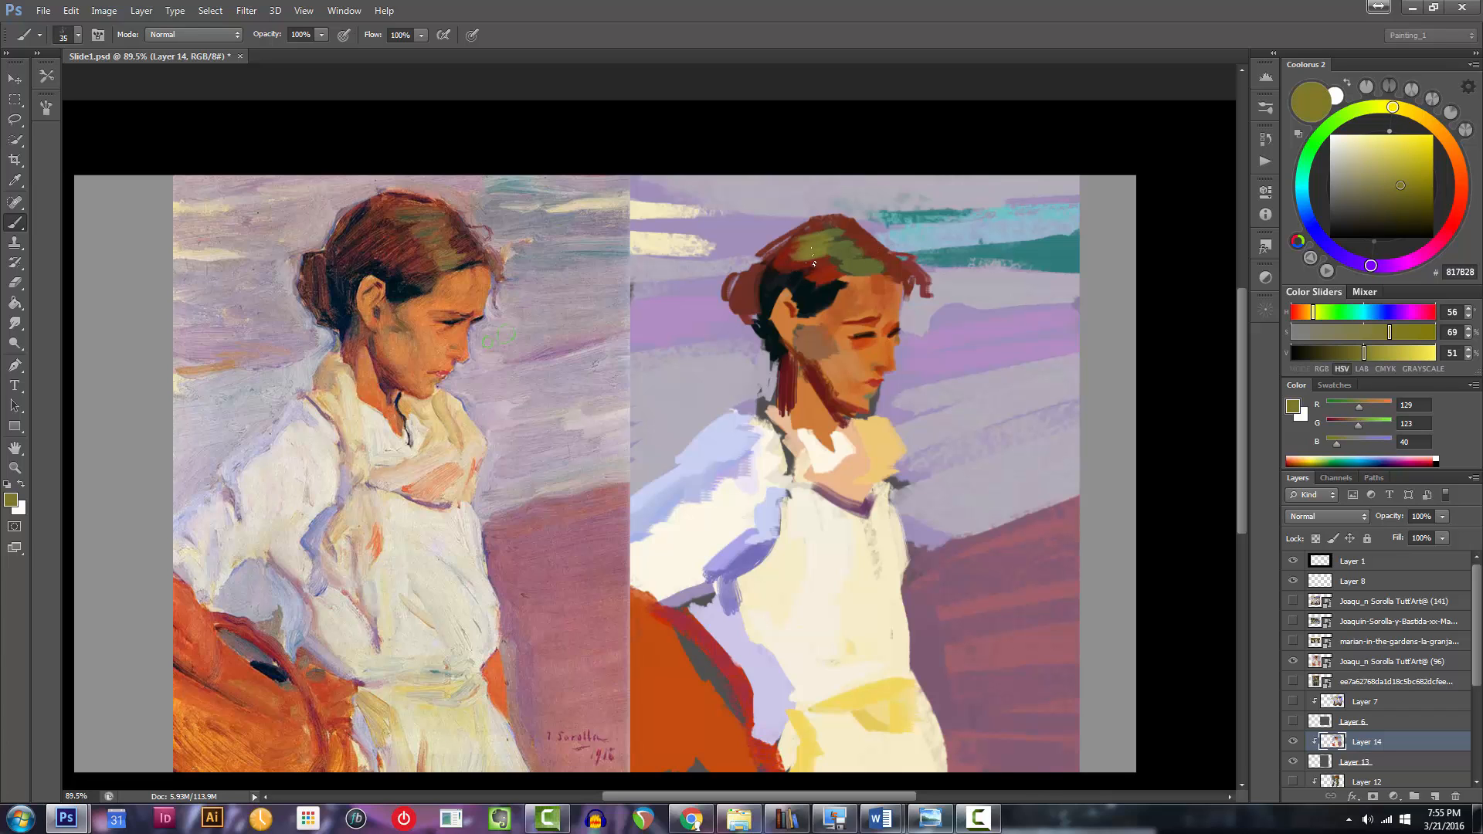
Tone the hair highlight with golden brown (#705118) and a resampled green muted to grey-green (#5C5F4A).
mouse_move(1429, 139)
mouse_down()
mouse_move(1405, 161)
mouse_move(1411, 193)
mouse_move(1436, 127)
mouse_up()
key(bracketleft)
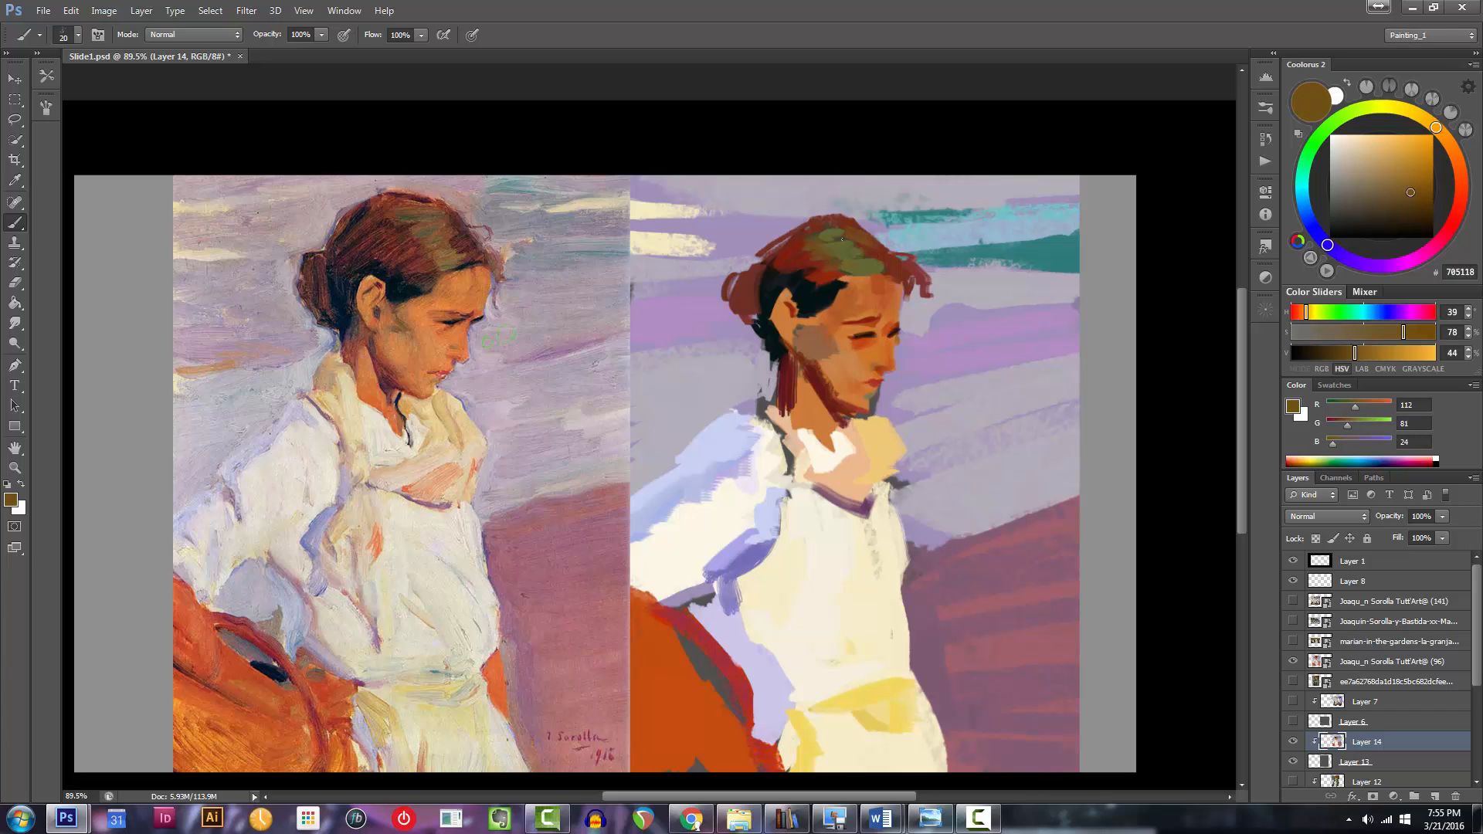
scroll(850, 247, down, 5)
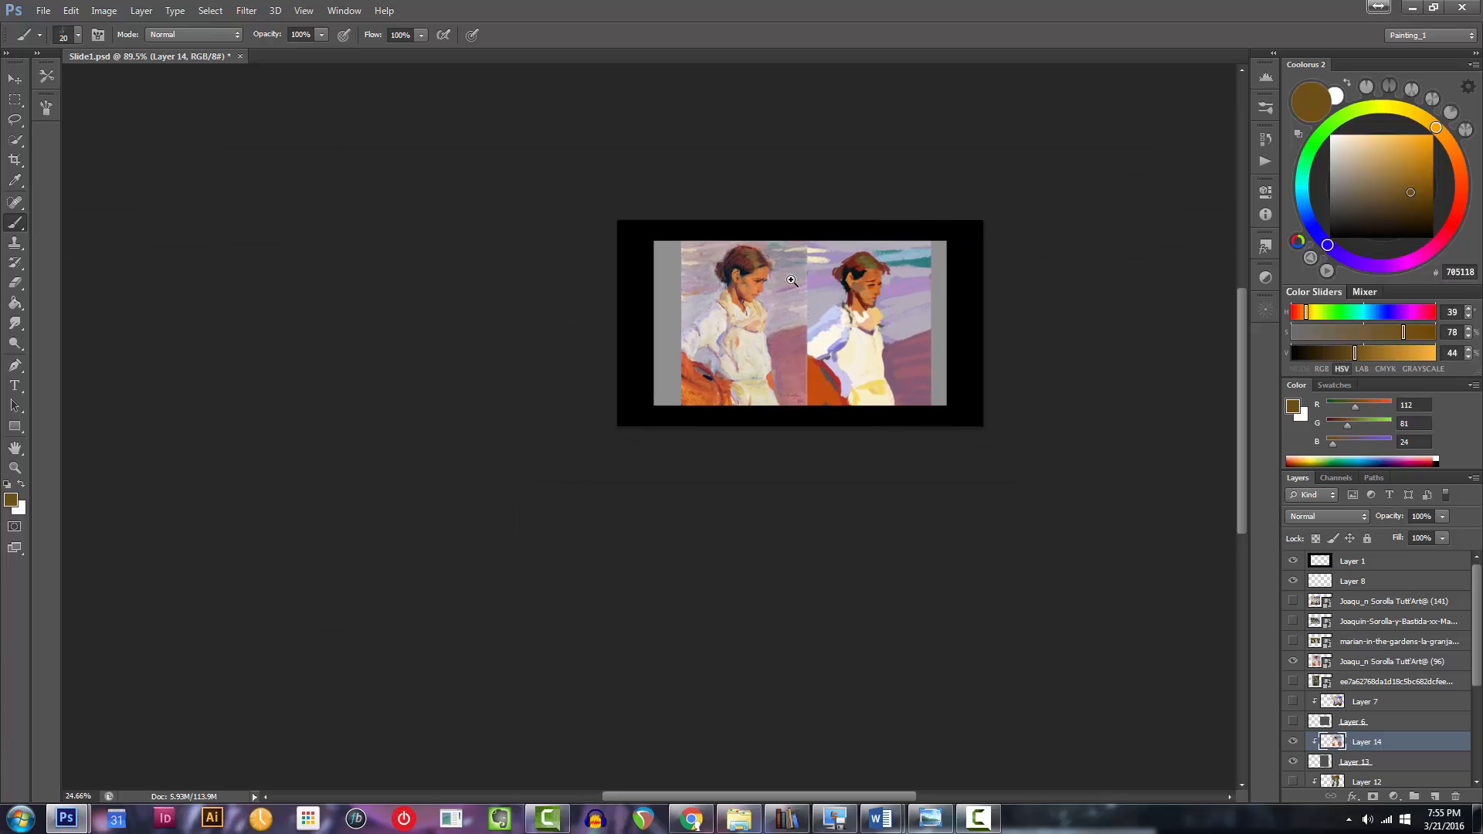
scroll(791, 281, up, 5)
alt+click(860, 267)
drag(1379, 197, 1353, 200)
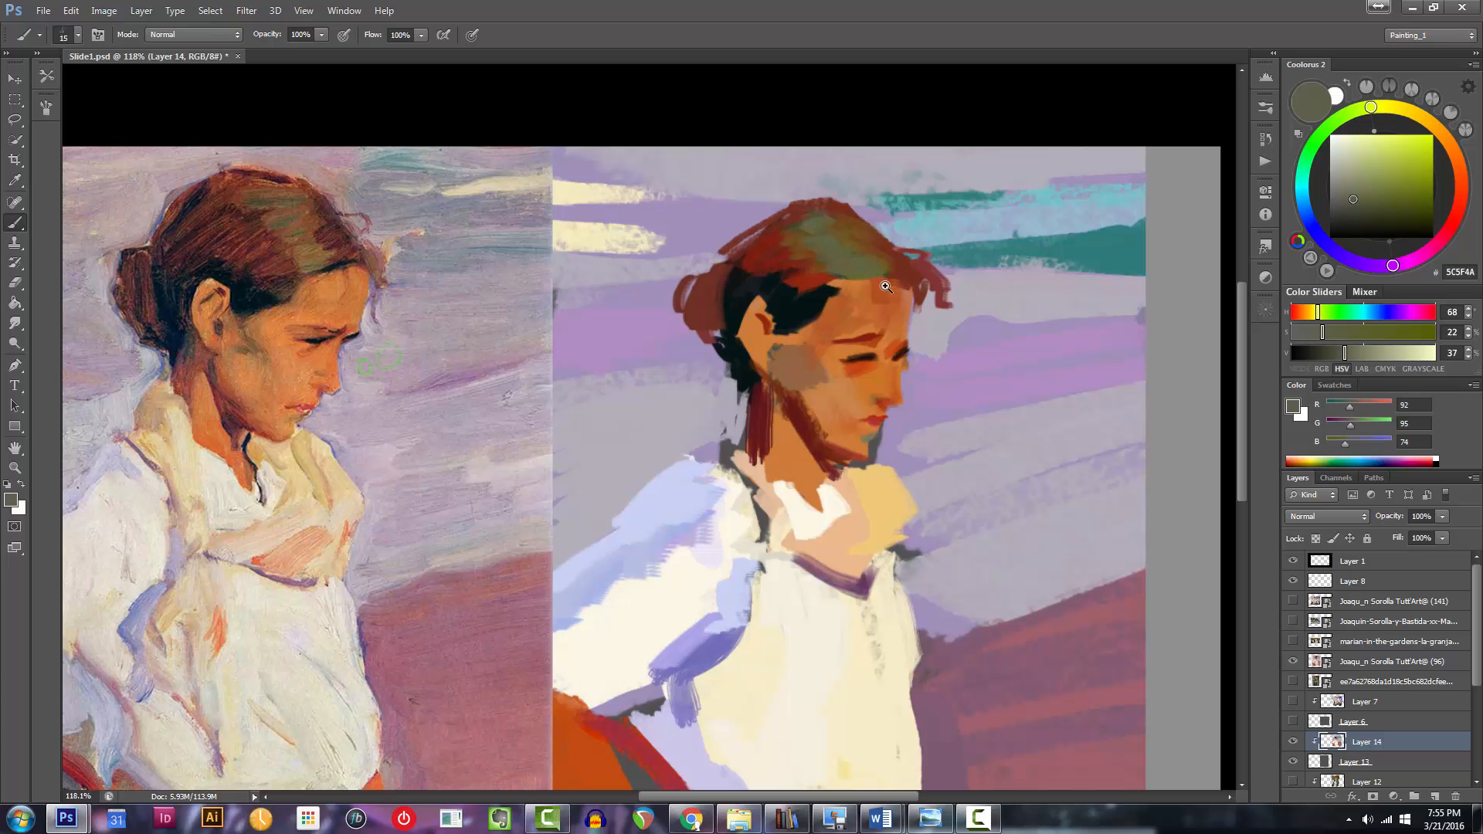
Sample the near-black hair colour (#021212) and paint a thin dark line along the hairline above the forehead.
scroll(886, 287, down, 3)
scroll(886, 287, up, 2)
alt+click(859, 286)
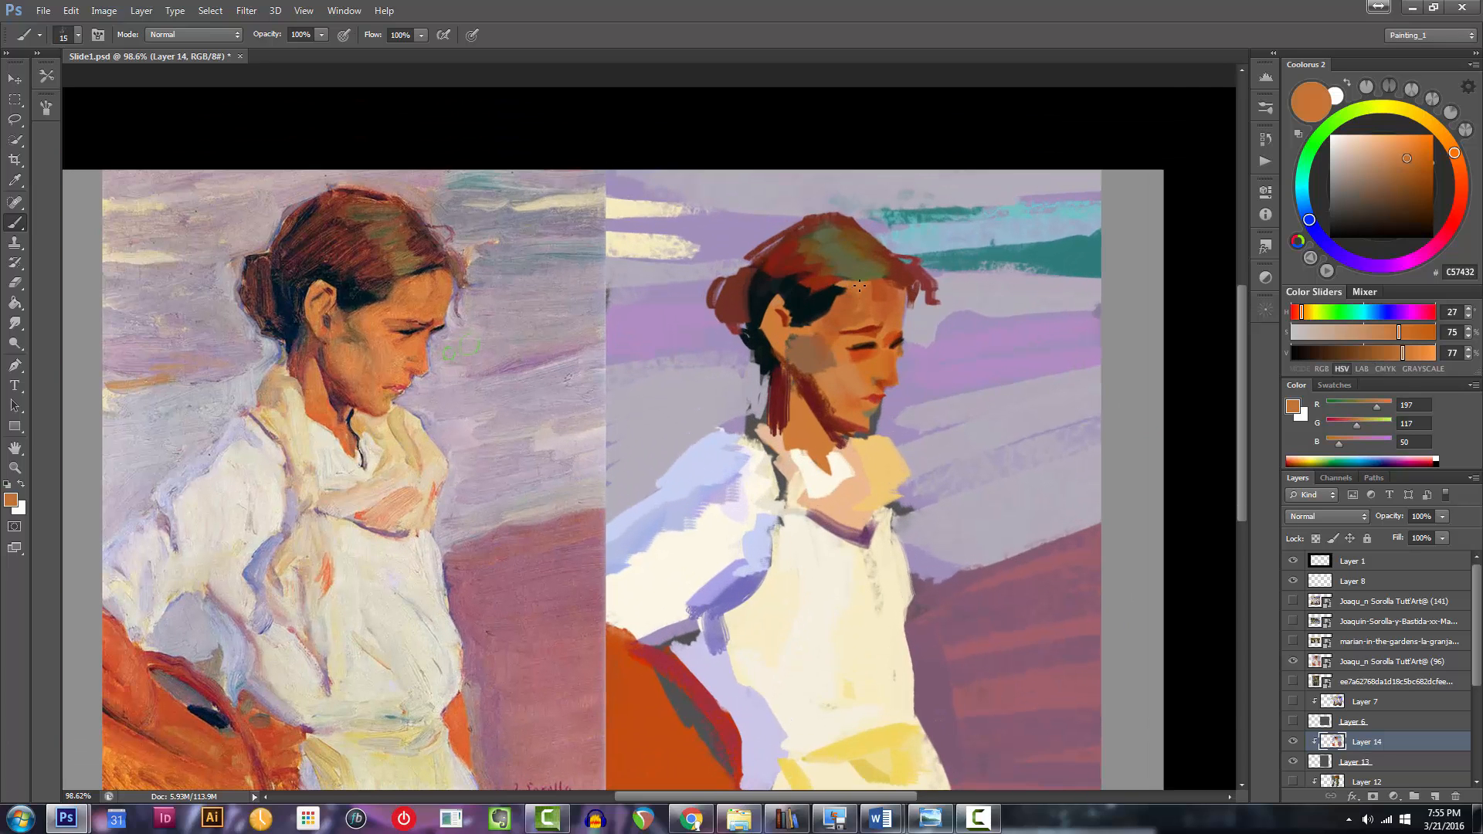
alt+click(813, 302)
key(bracketleft)
key(bracketleft)
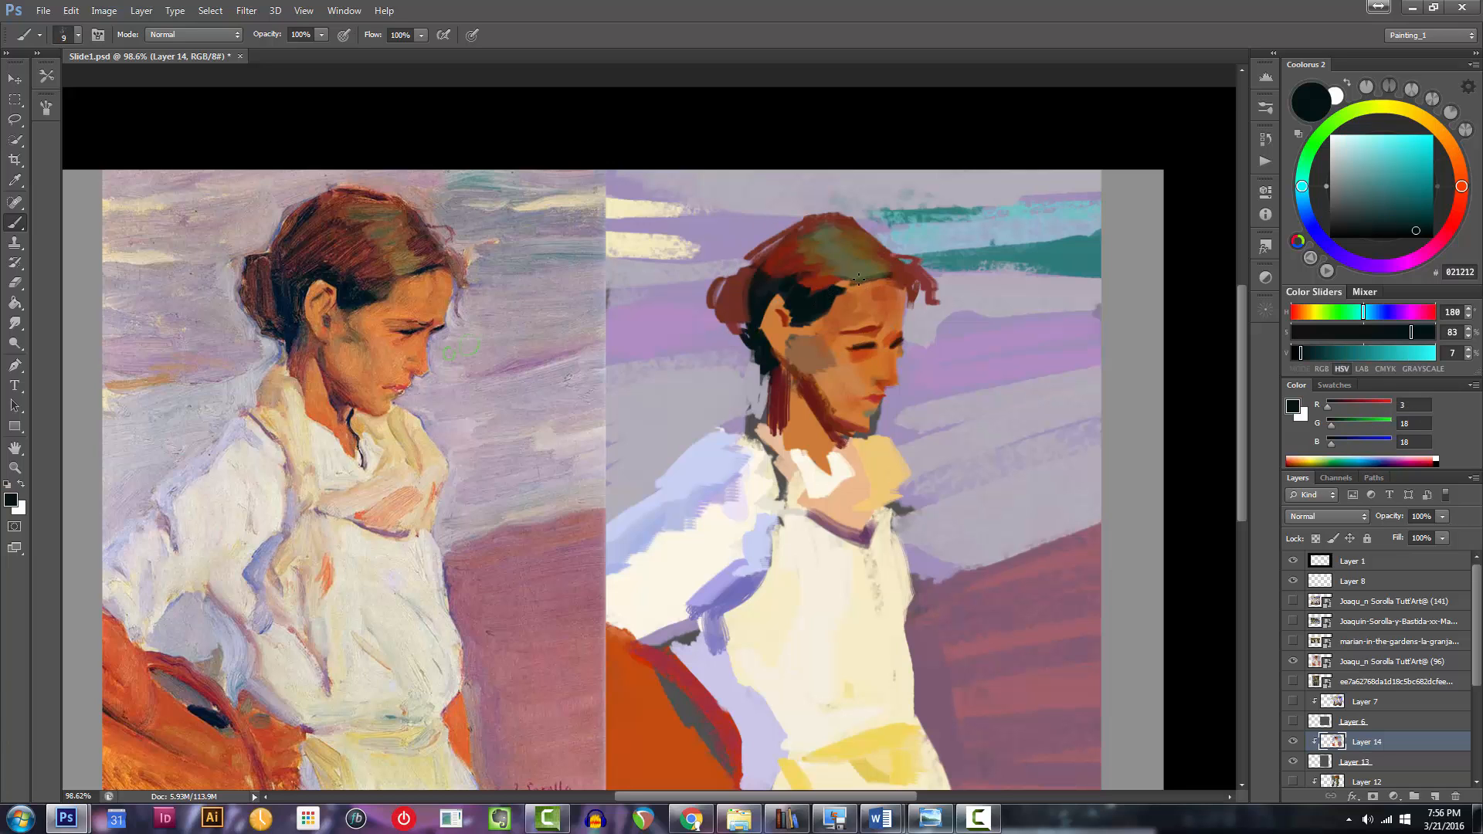
drag(849, 281, 858, 279)
scroll(886, 309, down, 2)
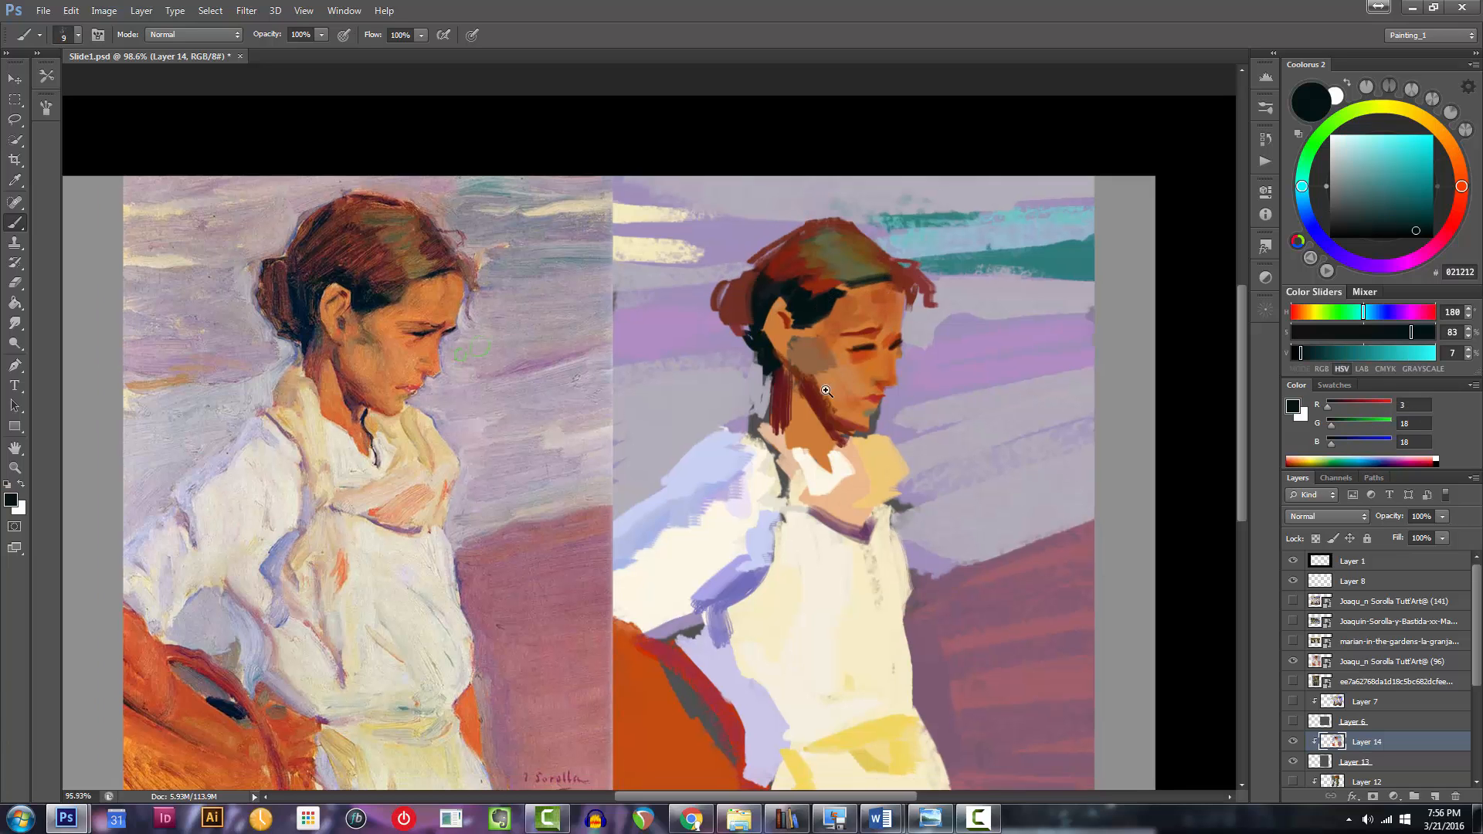
Sample the reddish ground, lighten it to pink (#C36E7E) and brush it broadly over the ground with a brush up to 150 px.
alt+click(958, 572)
key(bracketright)
key(bracketright)
key(bracketright)
click(1376, 160)
mouse_move(1001, 575)
mouse_down()
mouse_move(987, 652)
mouse_move(1014, 654)
mouse_up()
key(bracketright)
key(bracketright)
key(bracketright)
key(bracketright)
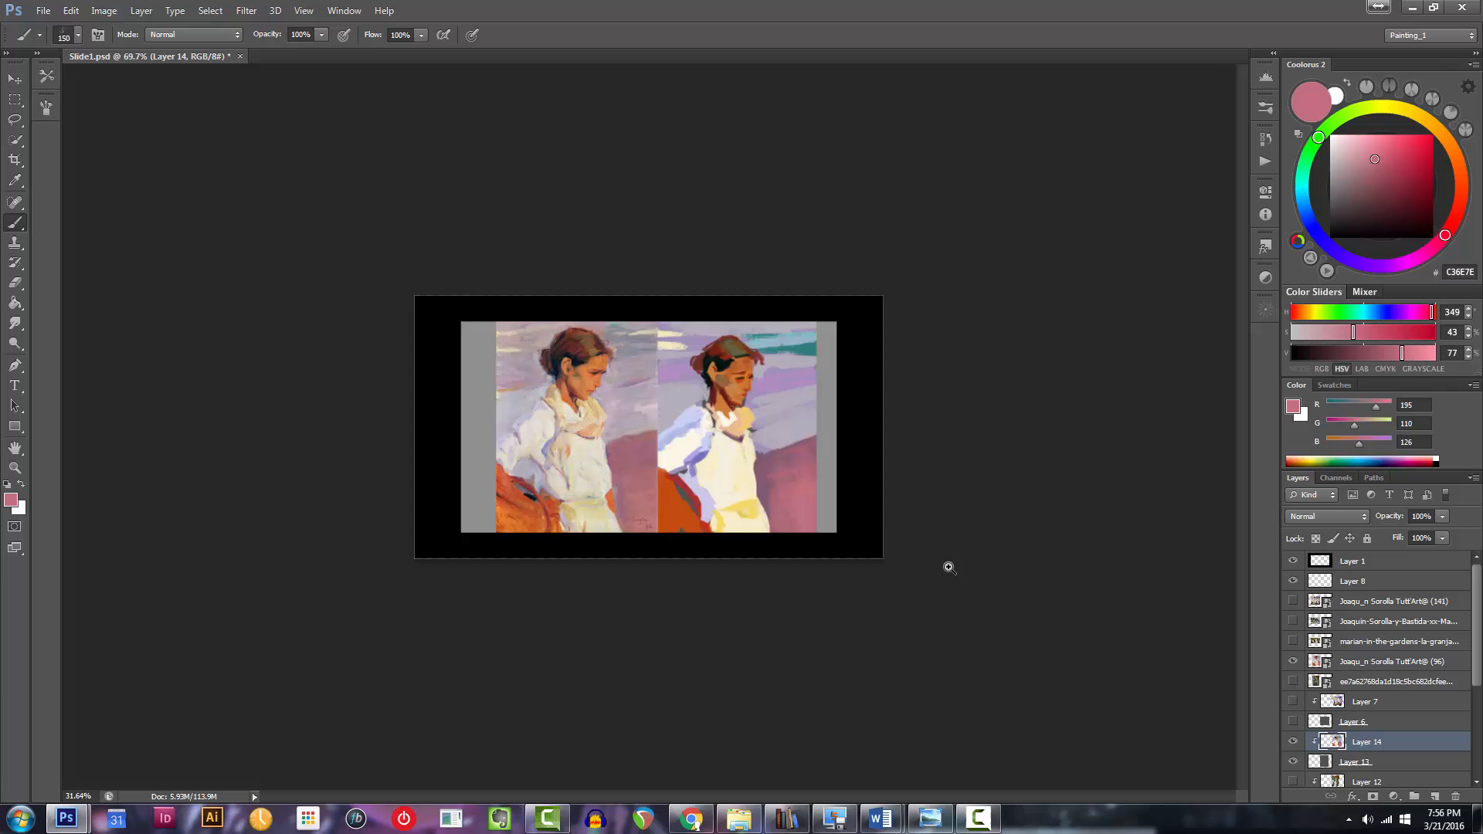
mouse_move(1024, 563)
mouse_down()
mouse_move(941, 570)
mouse_move(993, 525)
mouse_up()
Sample the background lavender and paint around the chin and scarf and over the backdrop with a smaller brush.
key(bracketleft)
key(bracketleft)
key(bracketleft)
key(bracketleft)
alt+click(849, 377)
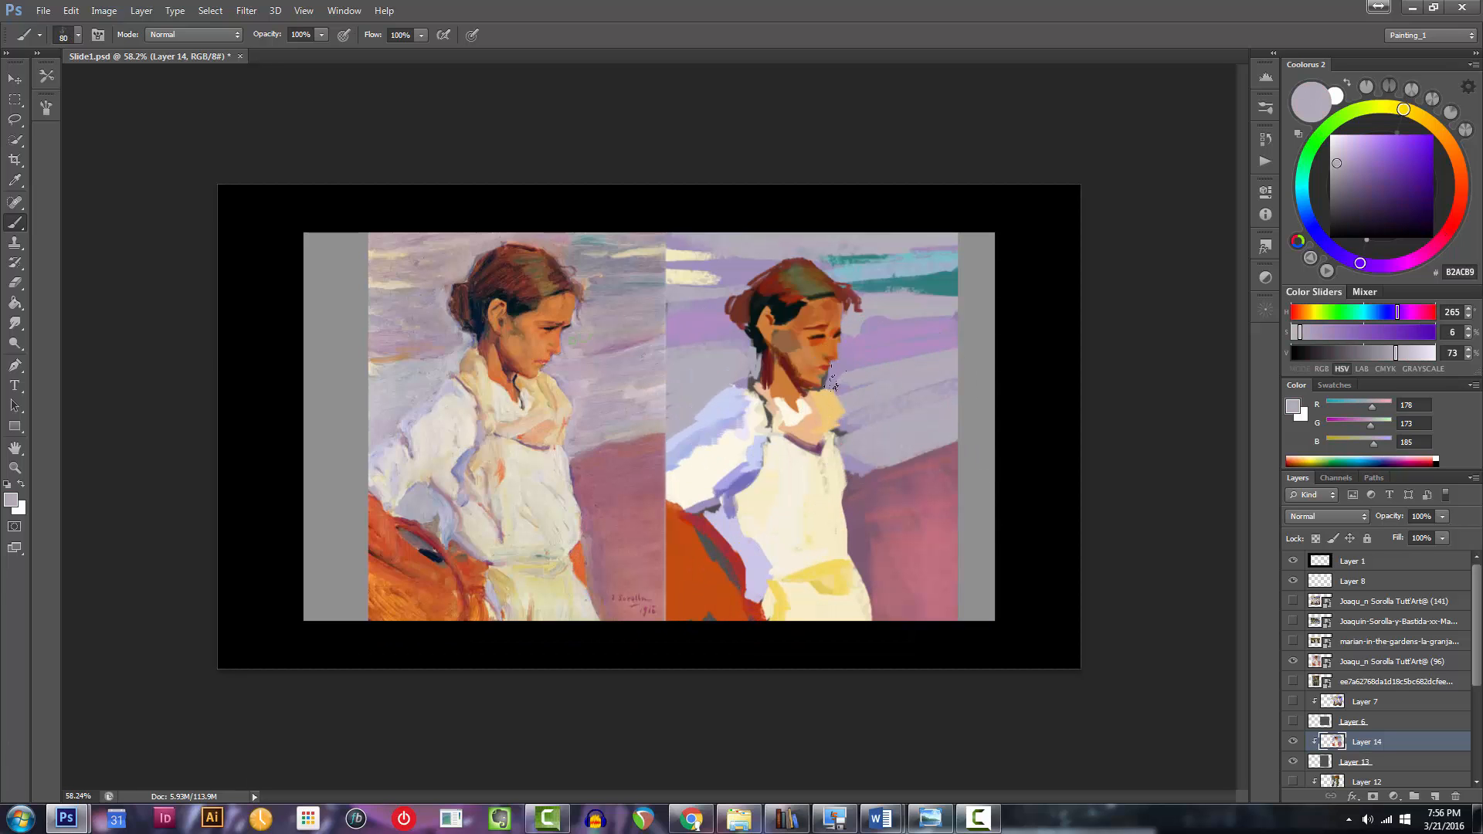
drag(873, 375, 822, 376)
key(bracketleft)
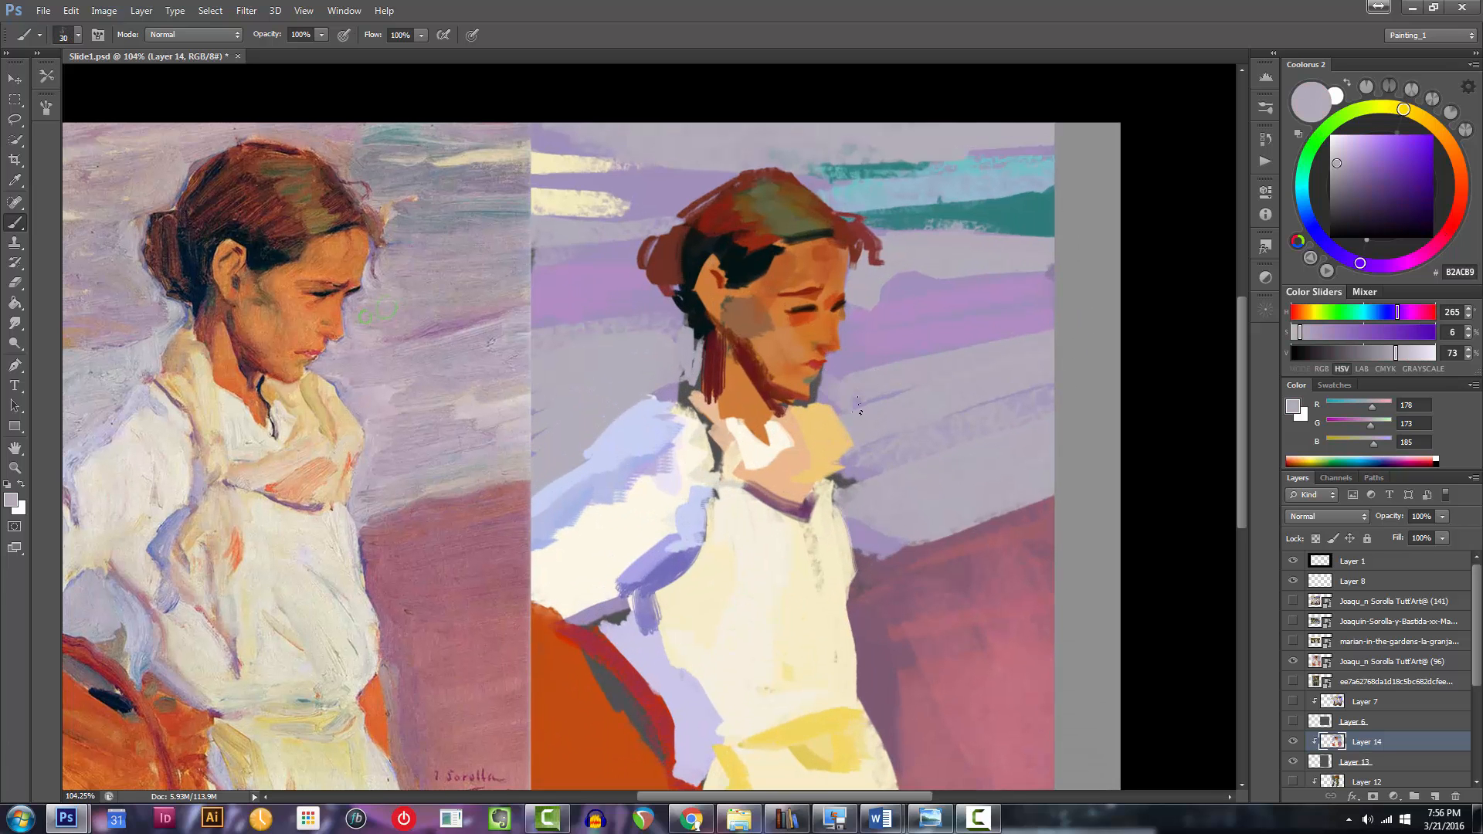
key(bracketleft)
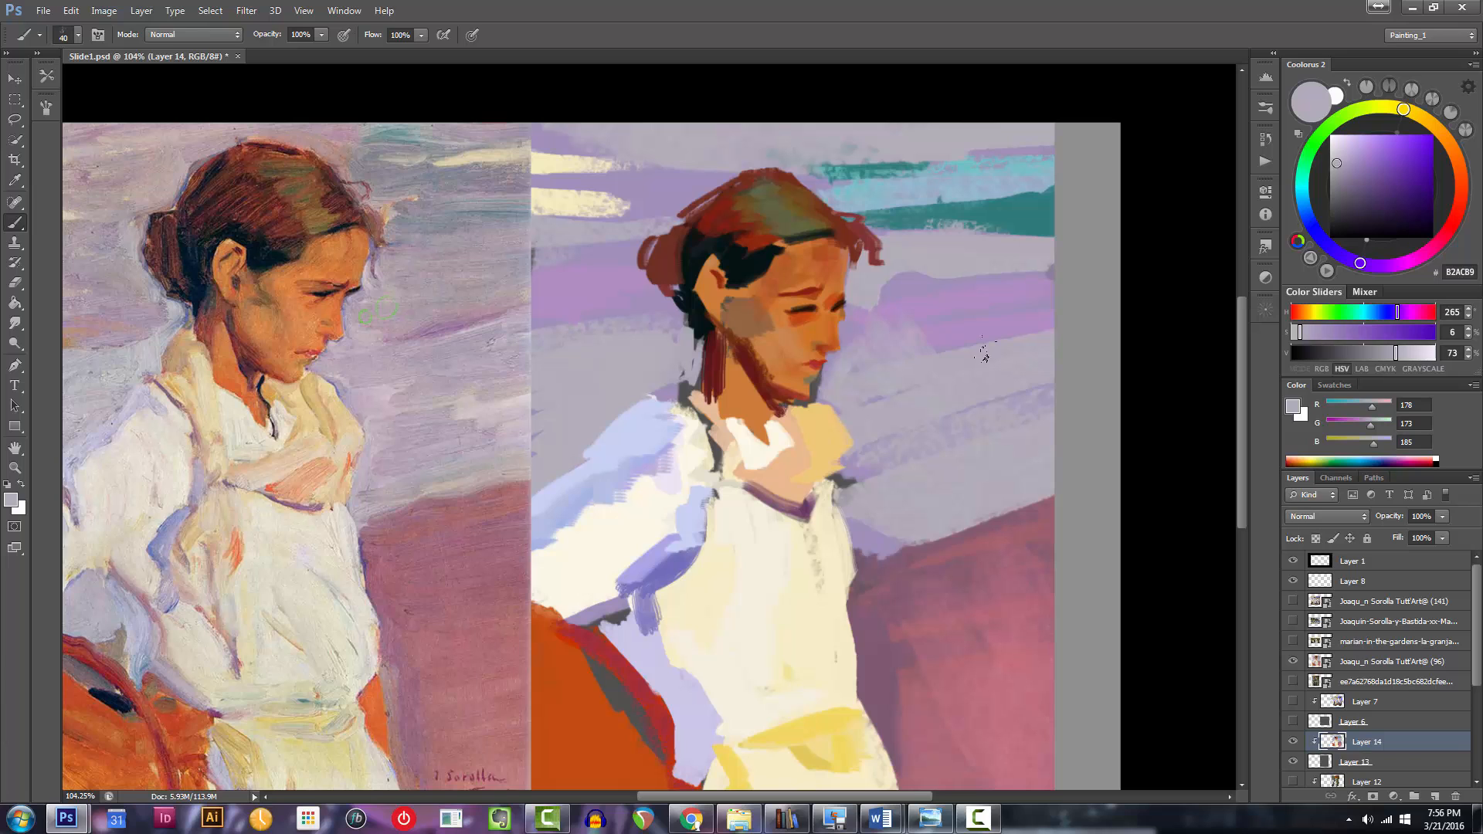
scroll(1004, 344, down, 1)
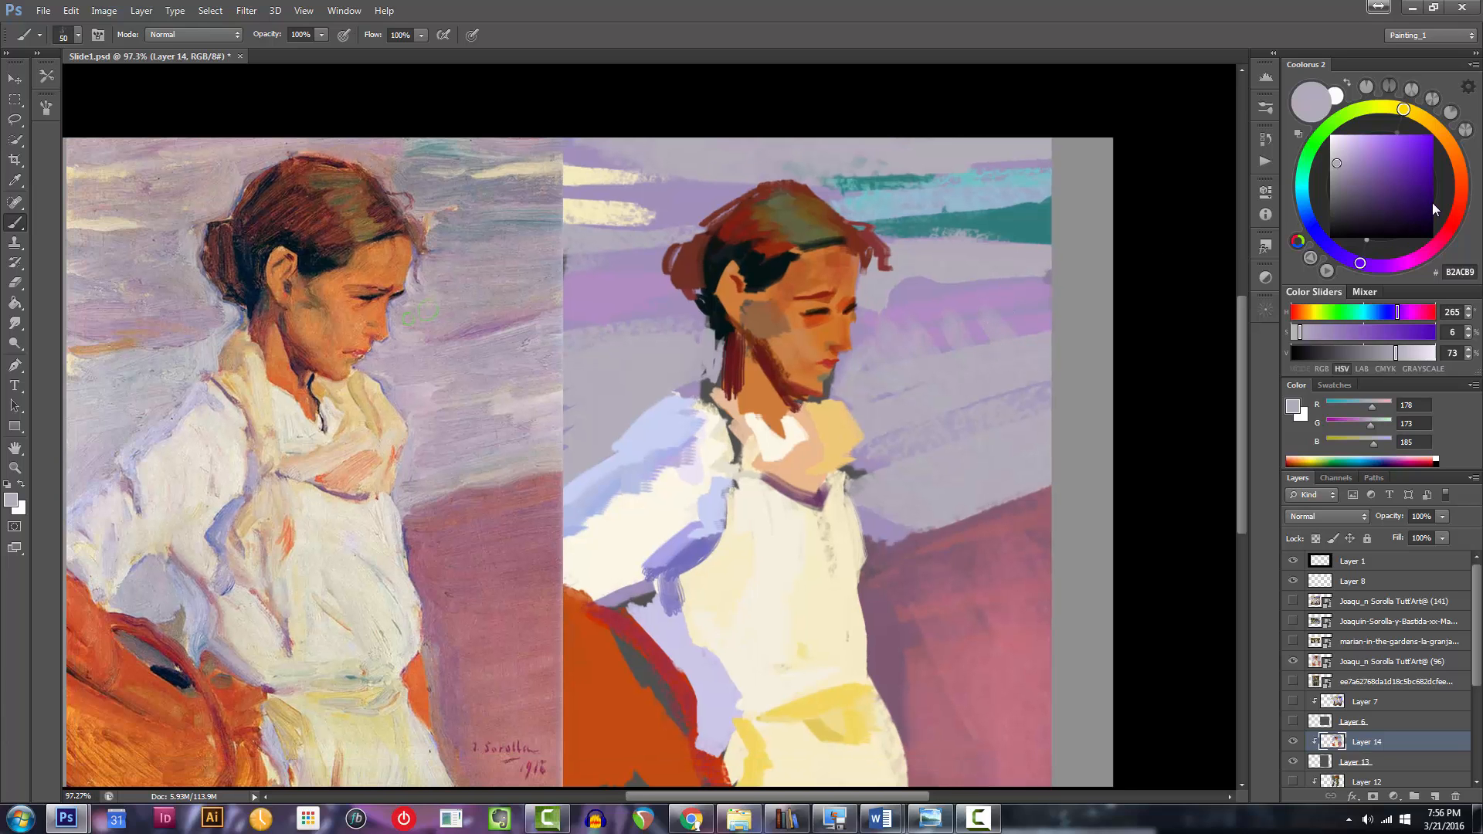
Shift the background lavender towards a bluer, slightly more saturated tone.
drag(1343, 257, 1335, 250)
drag(1338, 160, 1351, 153)
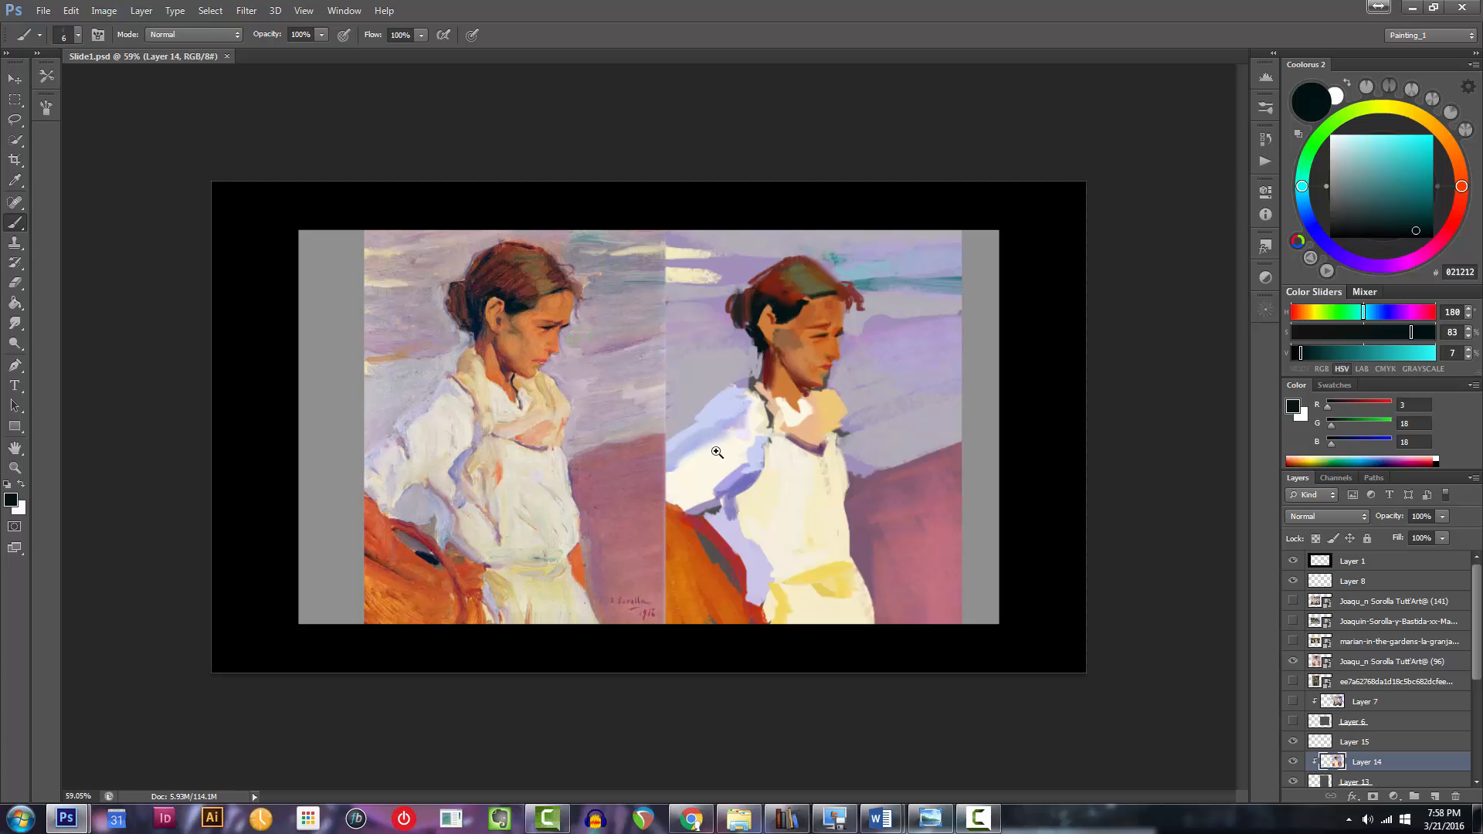
scroll(710, 417, up, 3)
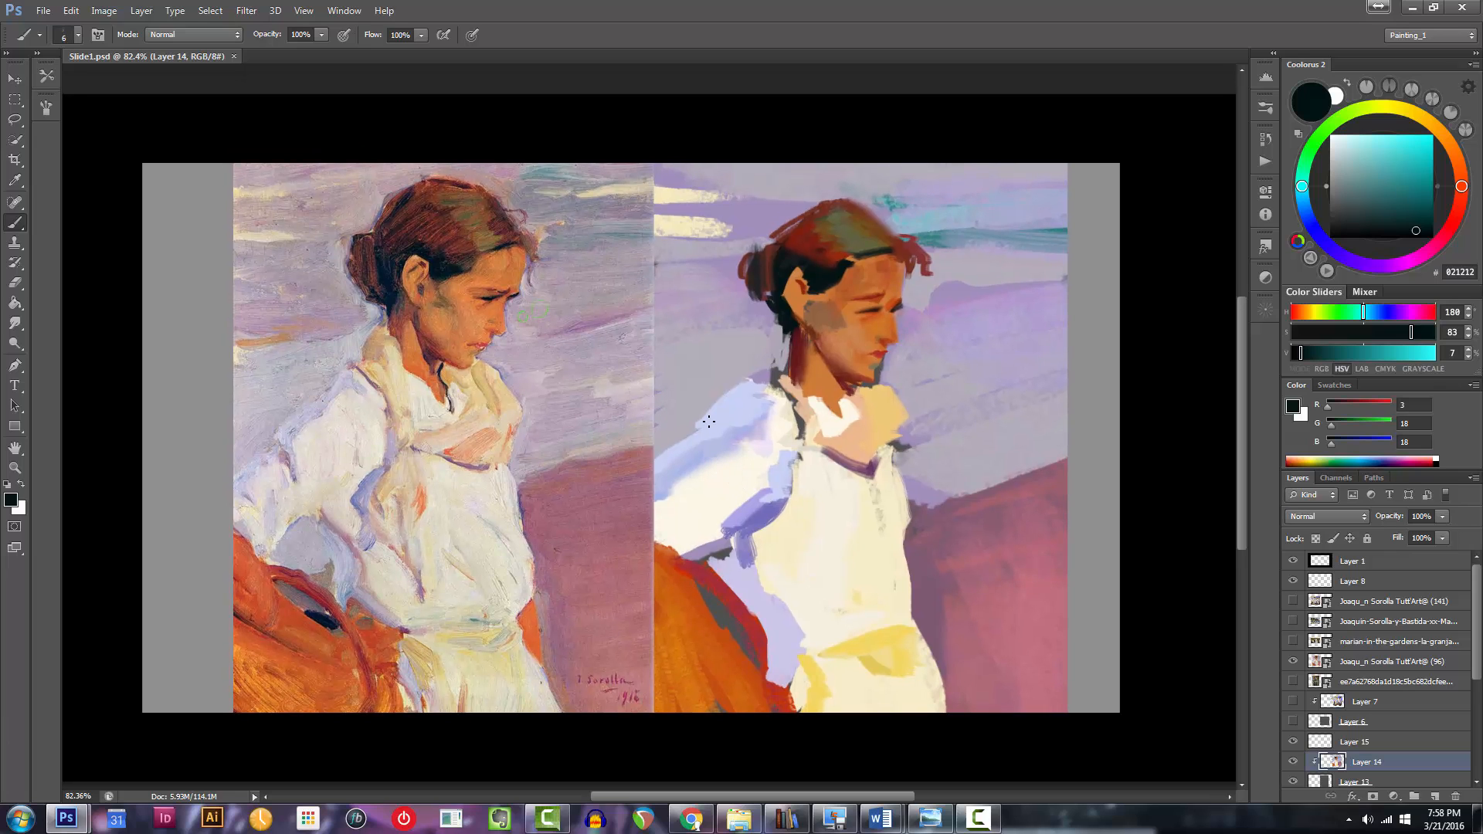